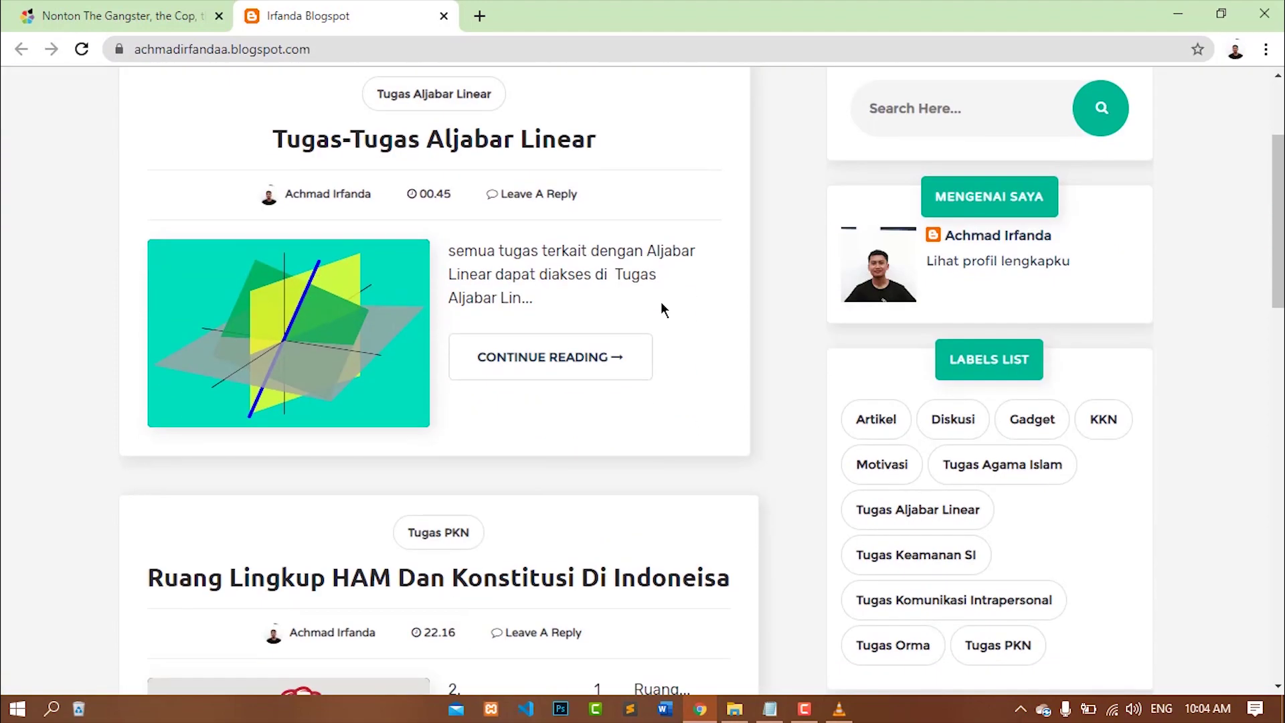
Look through the post previews, label list and archive on the blog's home page
scroll(656, 331, down, 4)
scroll(635, 342, down, 8)
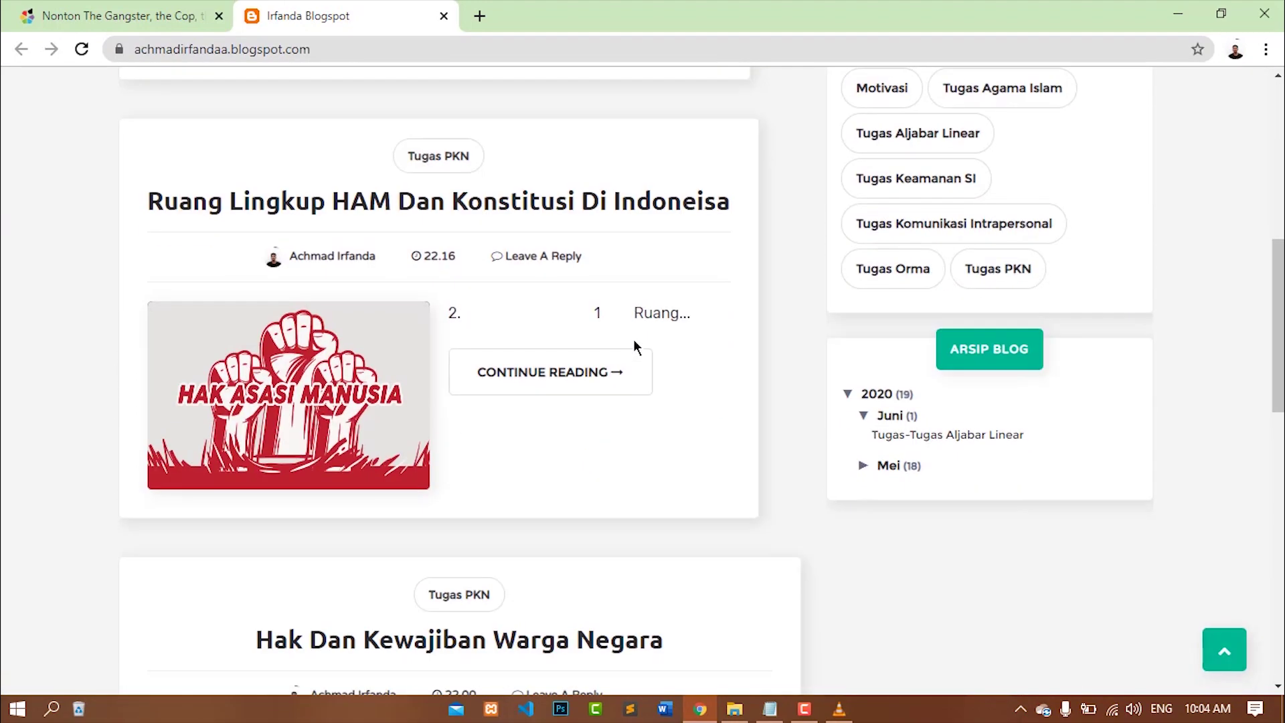
scroll(629, 334, up, 9)
scroll(626, 326, up, 3)
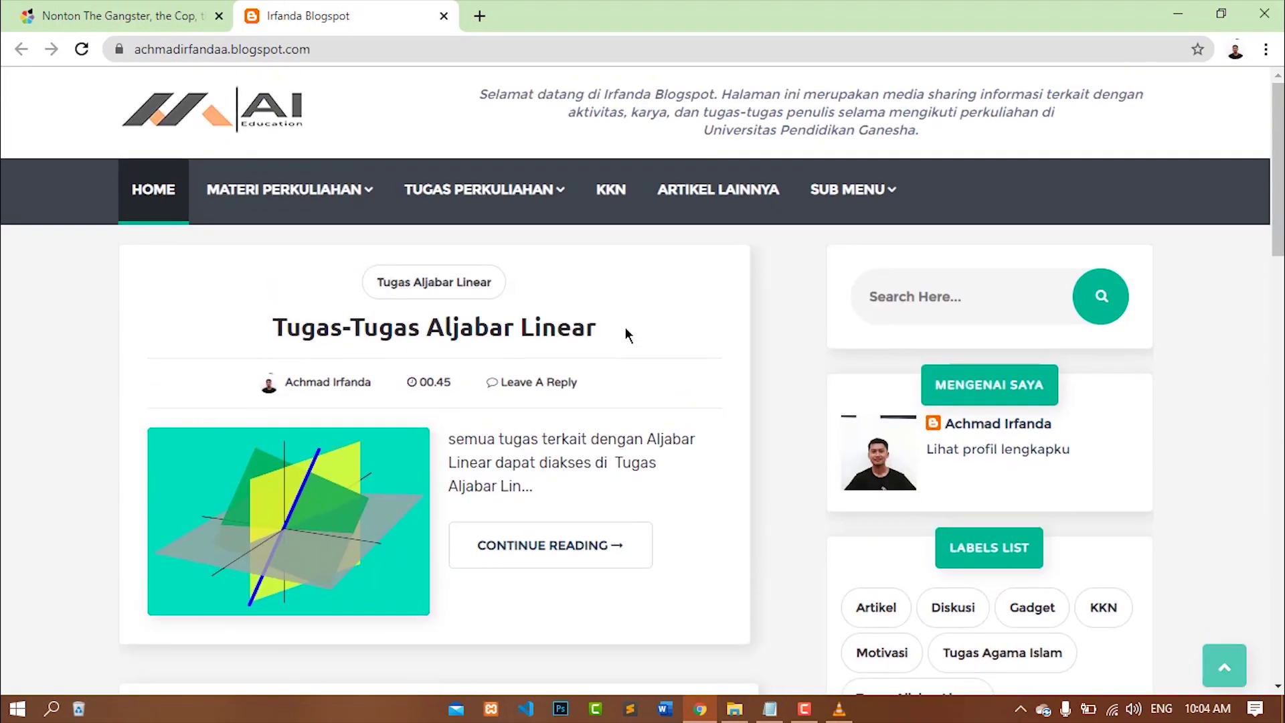
scroll(739, 381, down, 4)
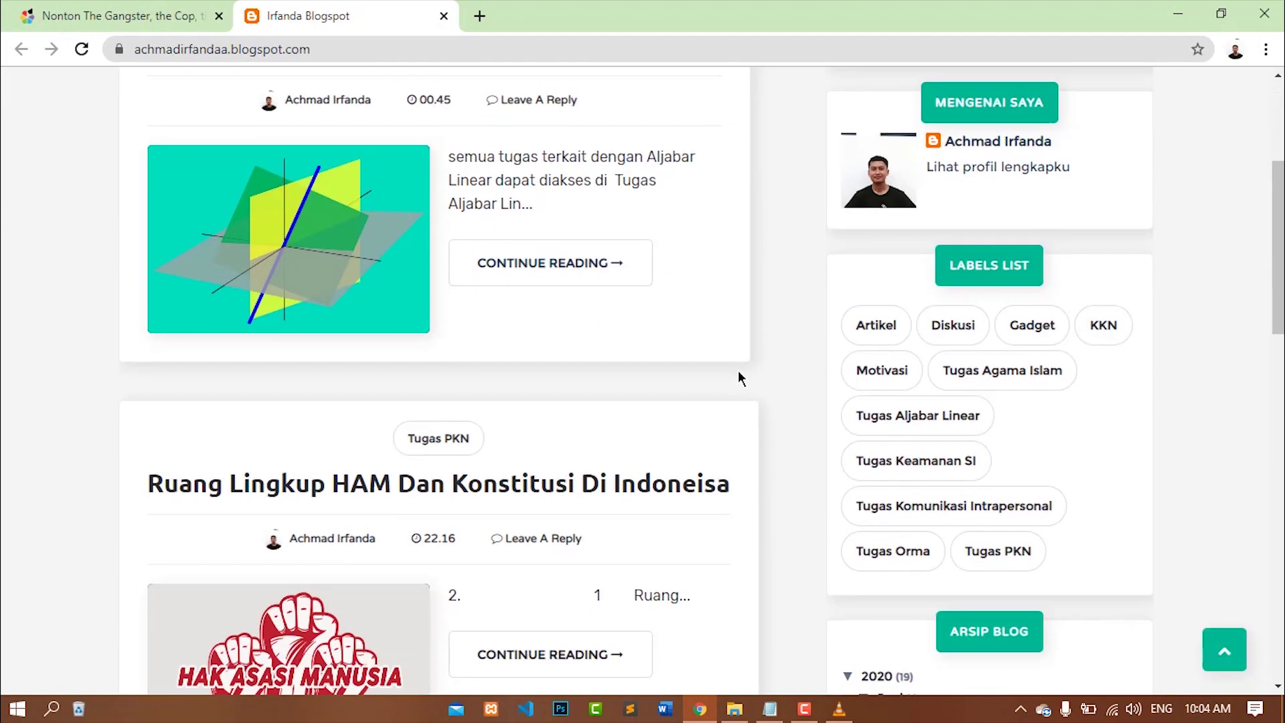
scroll(735, 374, down, 3)
scroll(669, 374, up, 7)
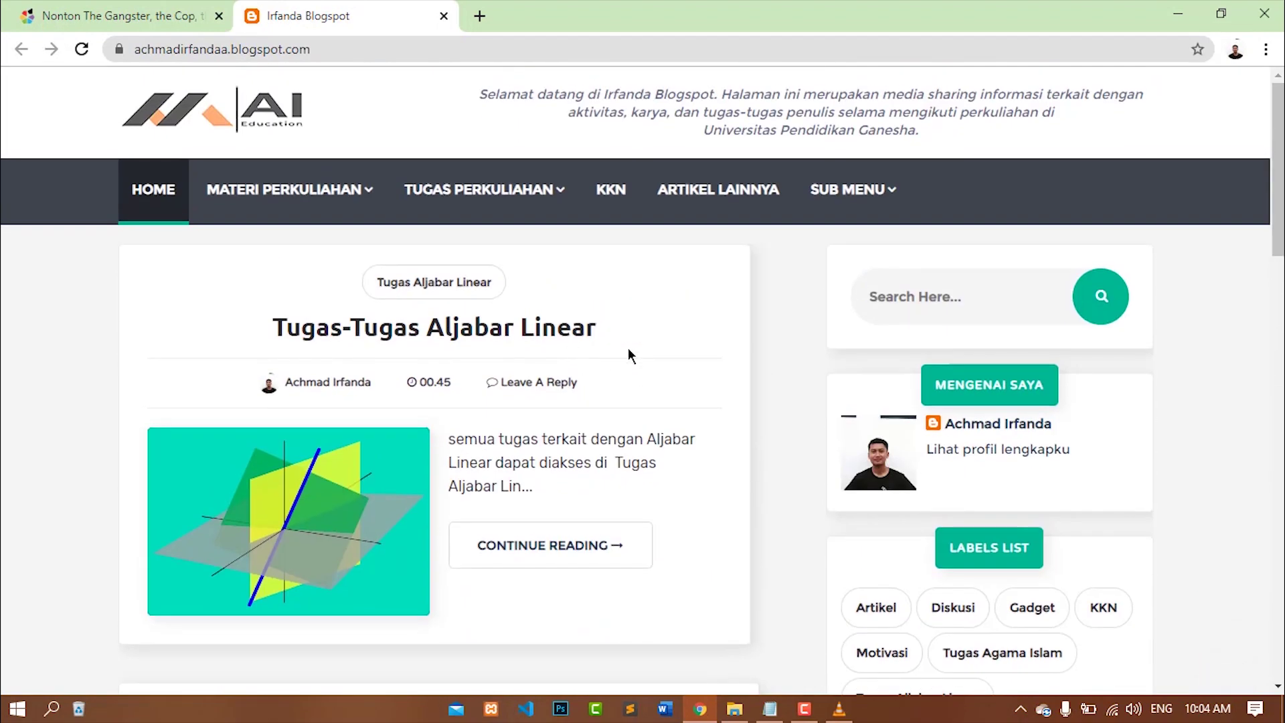
Examine the semester and course entries under Materi Perkuliahan and Tugas Perkuliahan in the blog's navigation
mouse_move(363, 189)
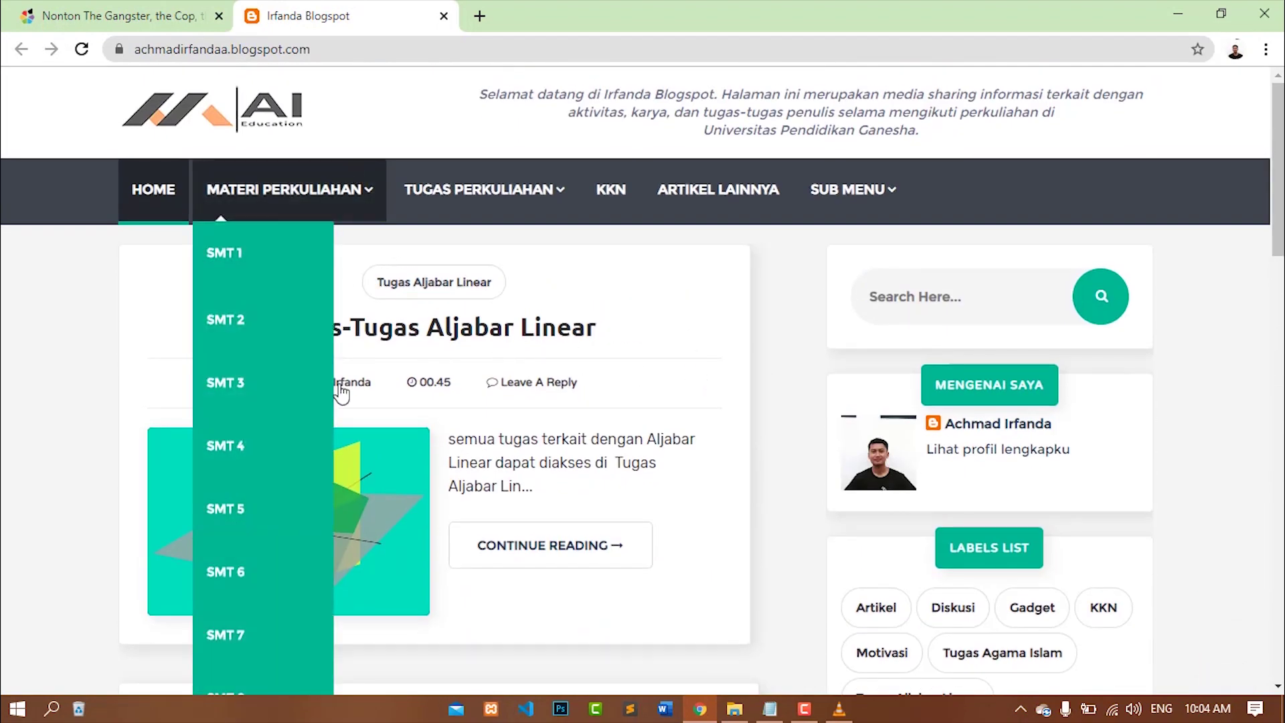
scroll(267, 649, down, 3)
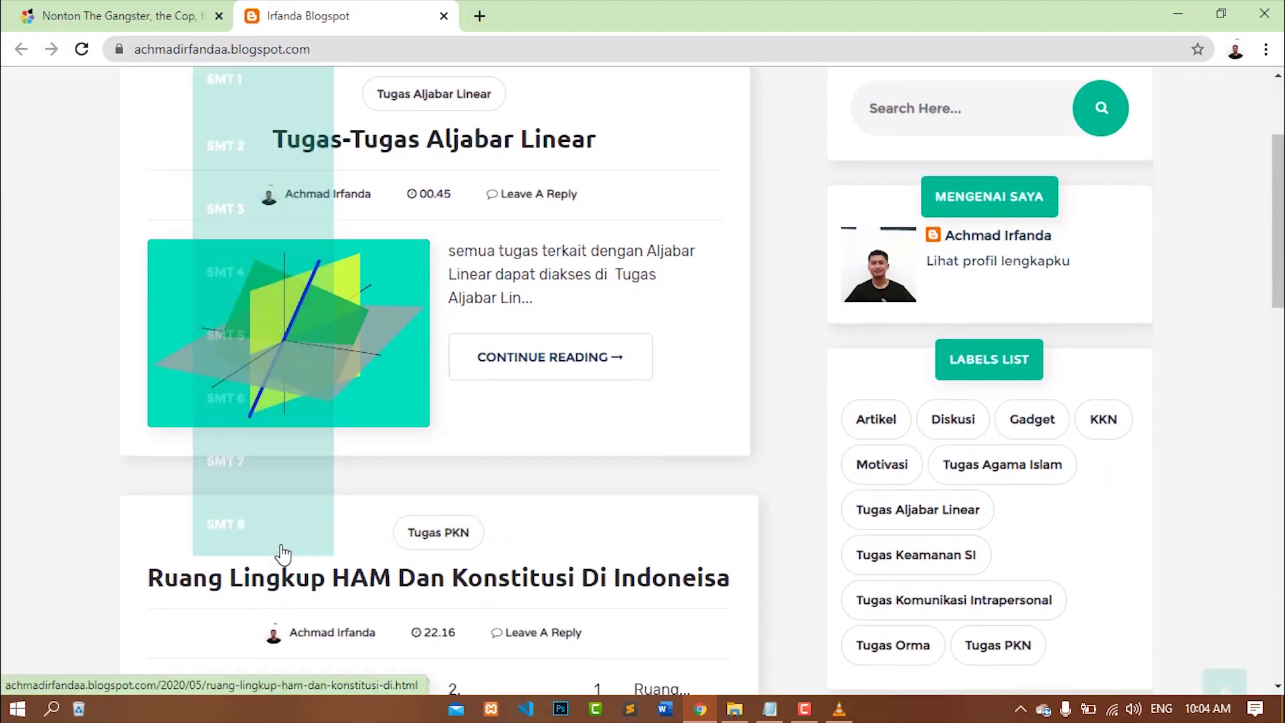
scroll(329, 471, up, 3)
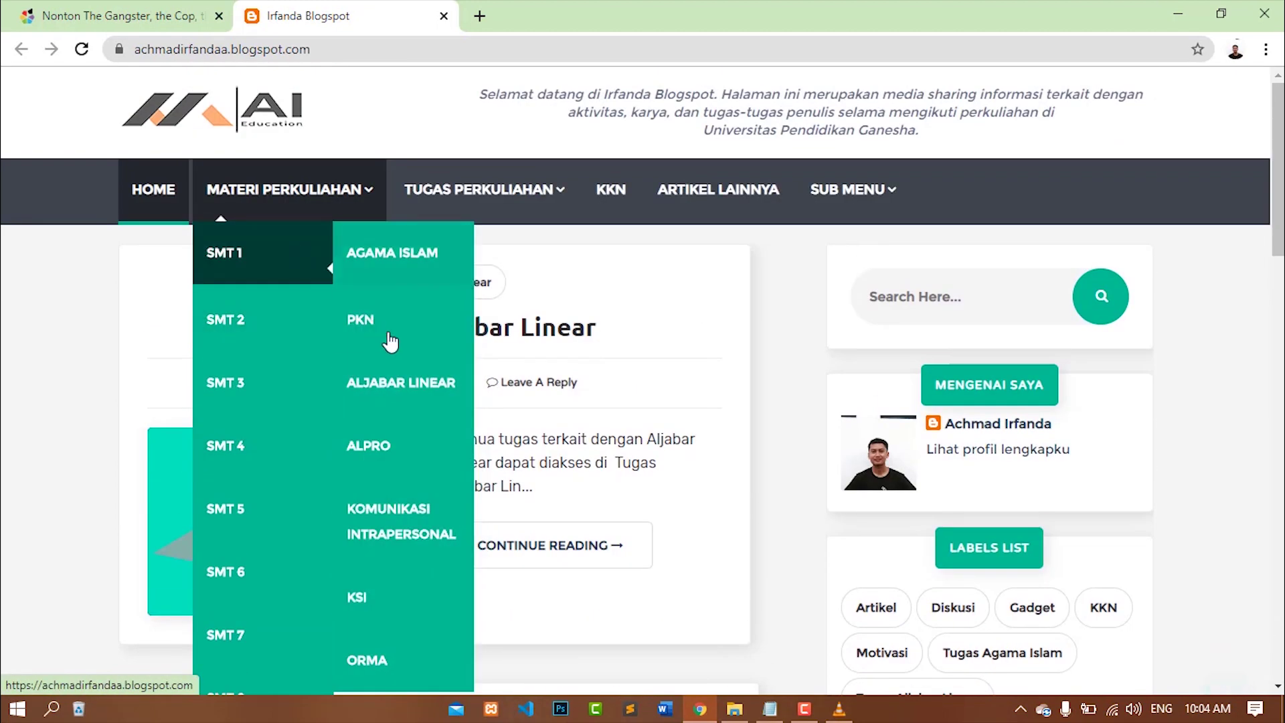
mouse_move(478, 194)
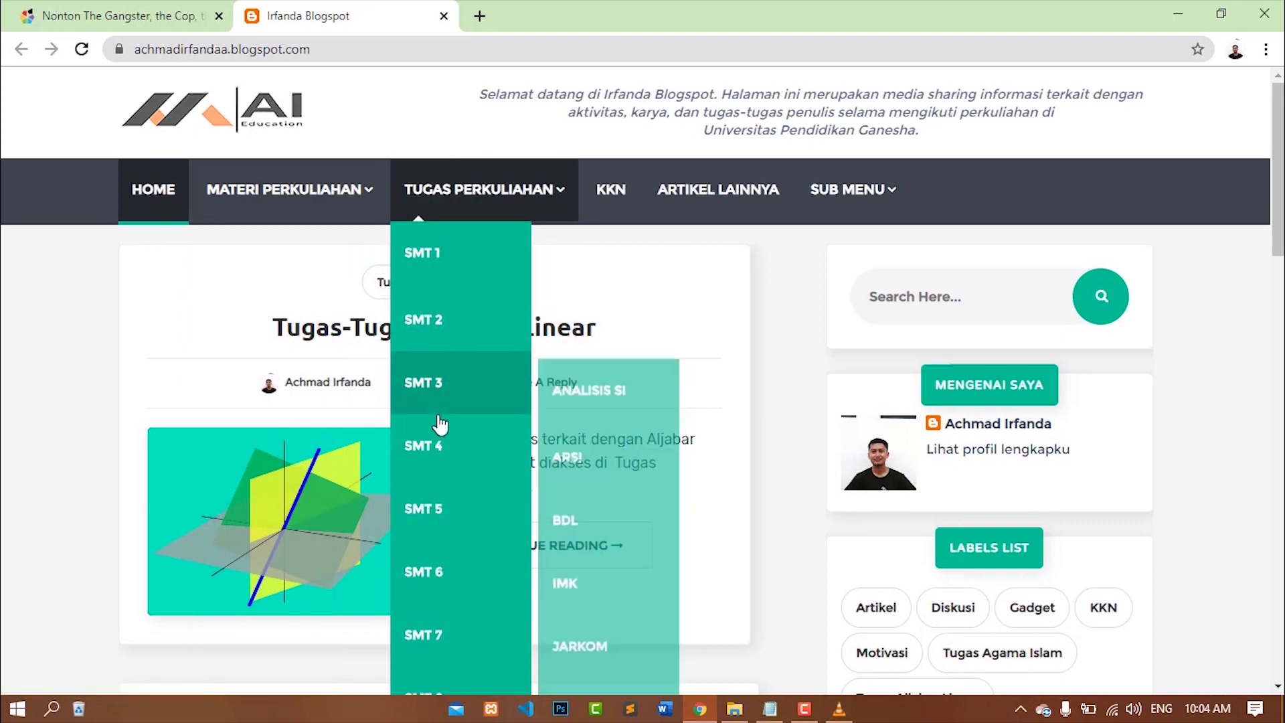
mouse_move(505, 272)
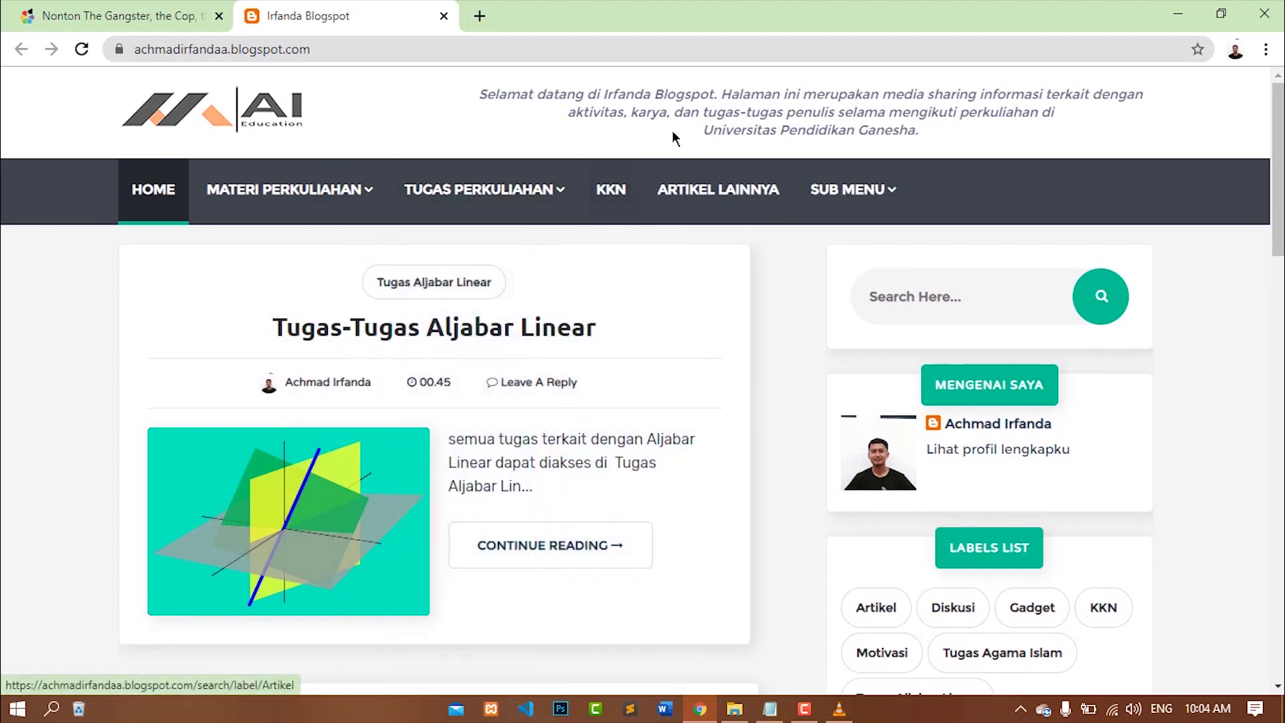
Browse the blog's KKN category and open the full post "Rancangan Tahapan Observasi KMBD"
click(629, 198)
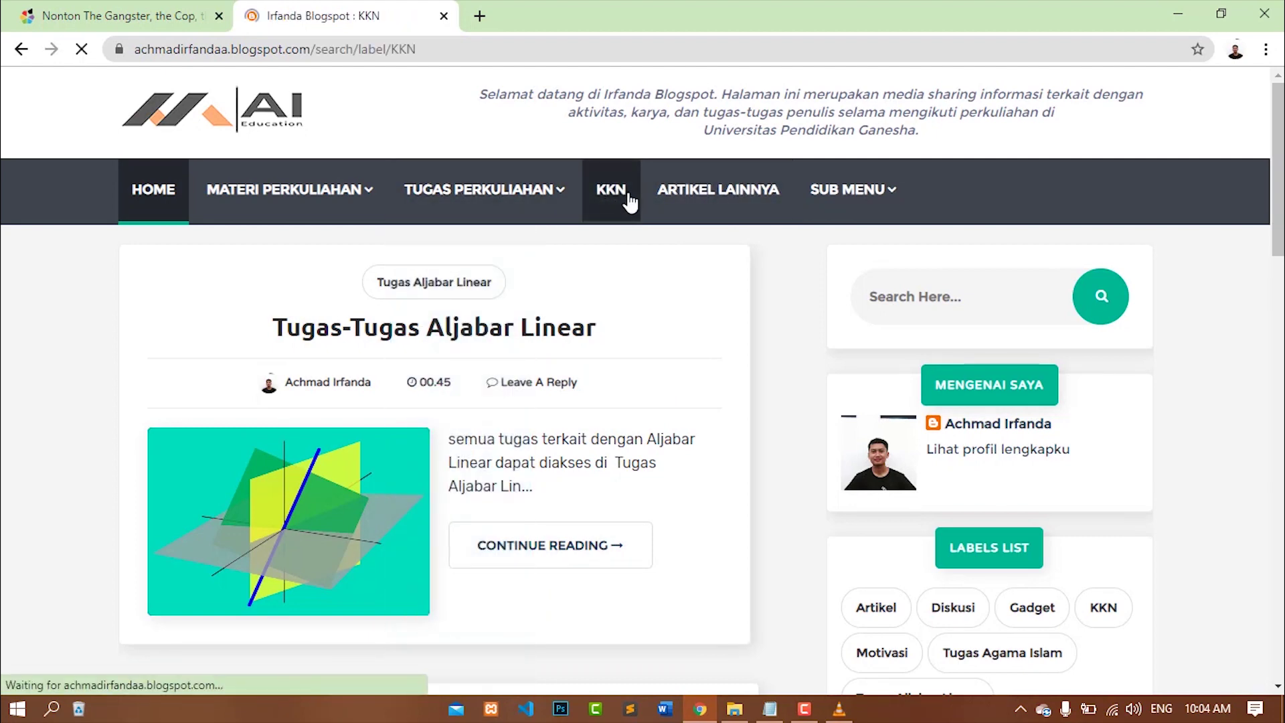
scroll(589, 335, down, 3)
scroll(582, 289, up, 3)
scroll(569, 297, down, 3)
scroll(603, 312, up, 2)
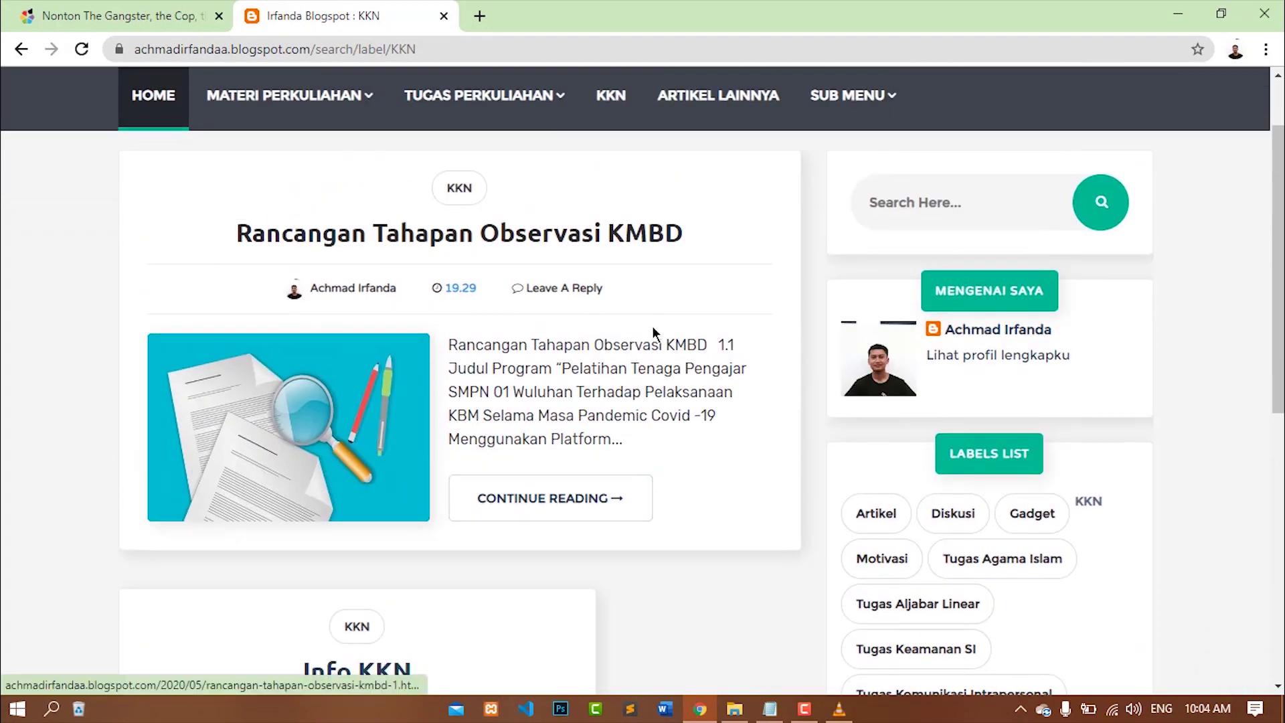
scroll(508, 402, down, 2)
click(593, 410)
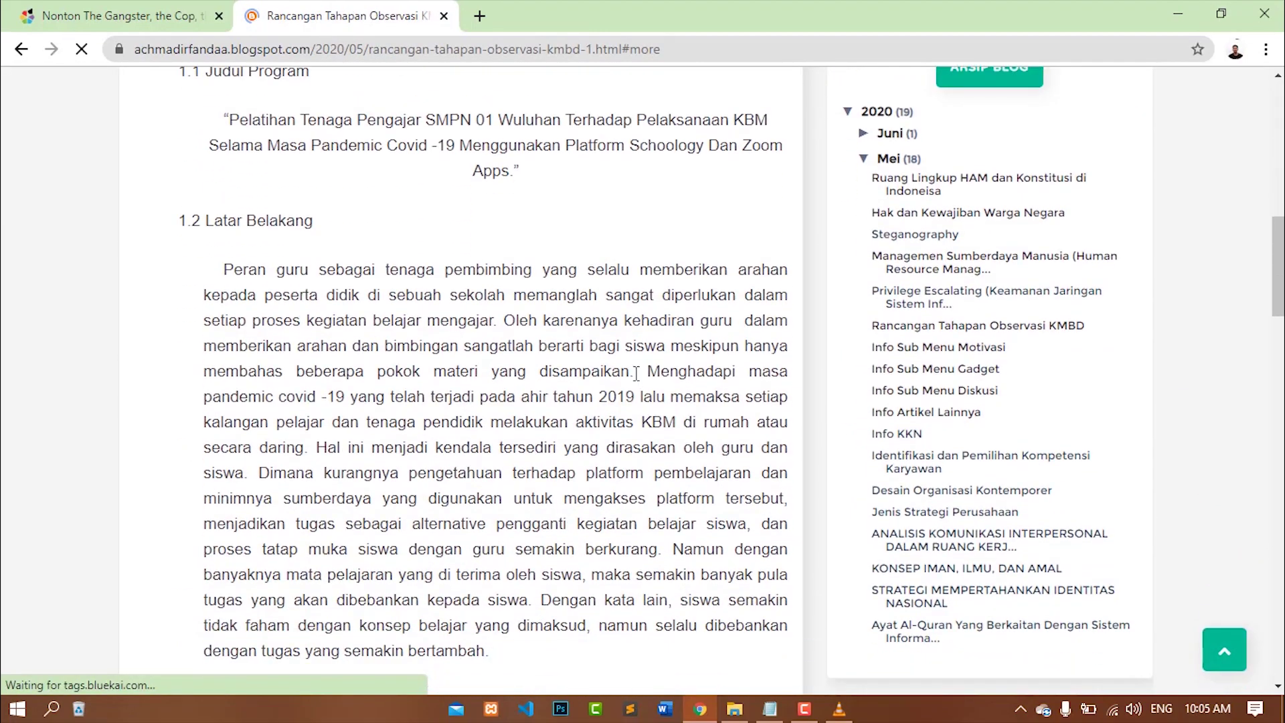
Examine the post's title, image and body sections, including Judul Program and Latar Belakang, and return to the page header
scroll(636, 372, up, 13)
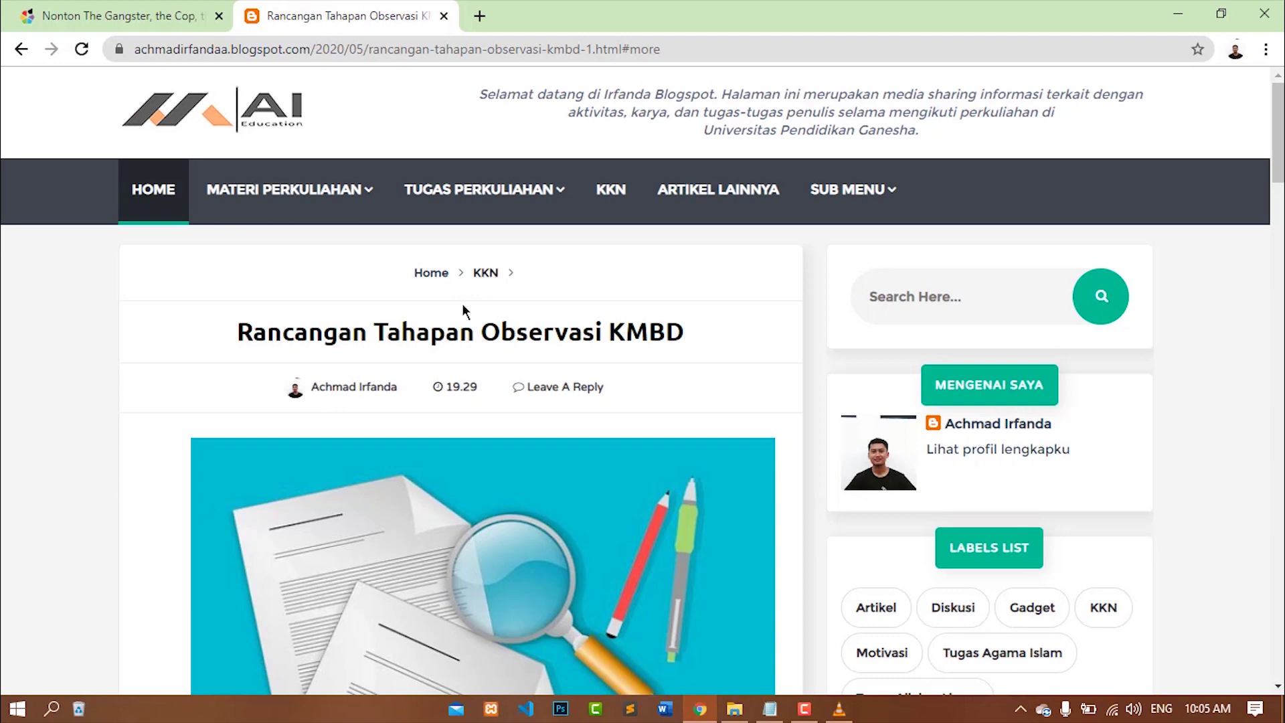
scroll(529, 392, down, 12)
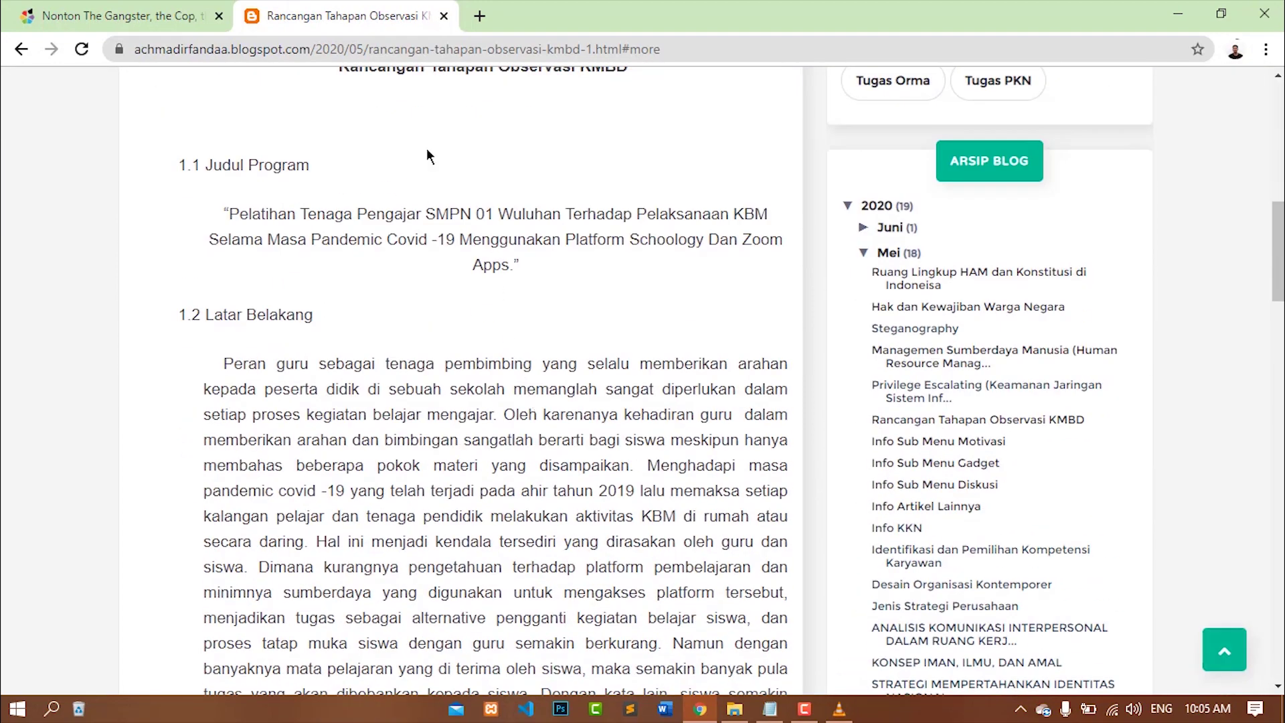
scroll(517, 344, up, 2)
scroll(517, 349, up, 2)
scroll(517, 350, up, 4)
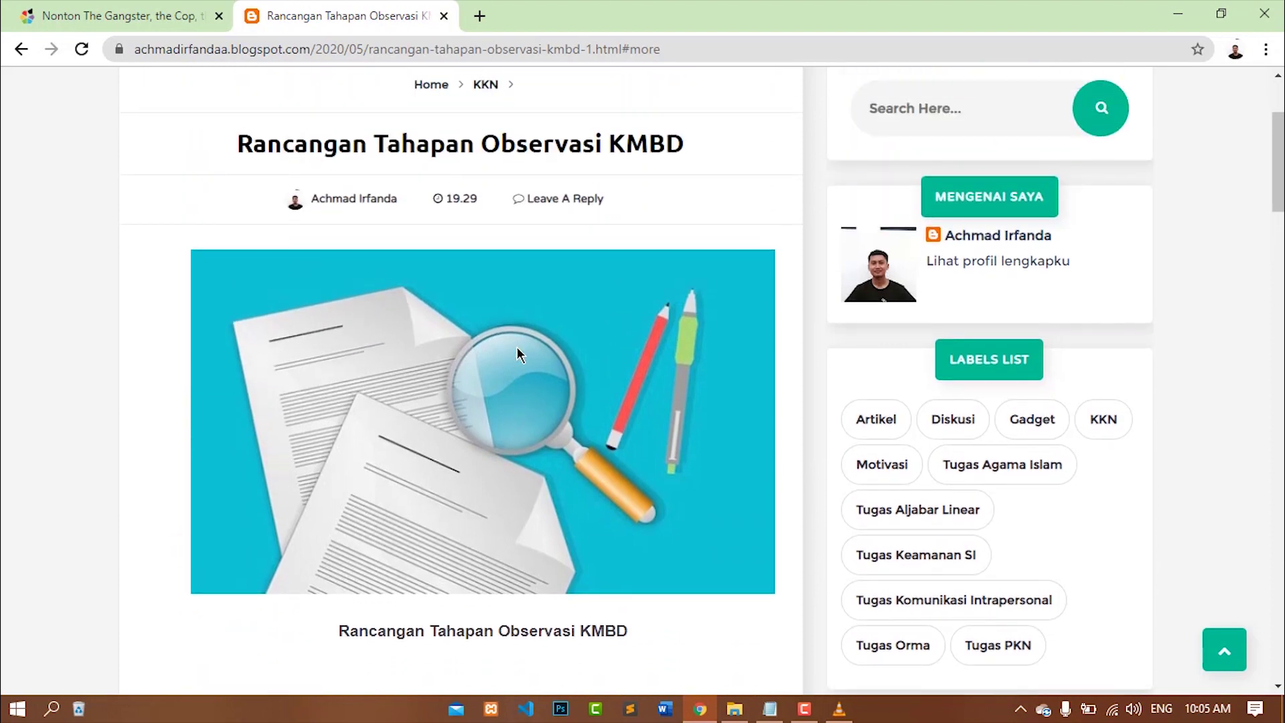
scroll(517, 345, down, 8)
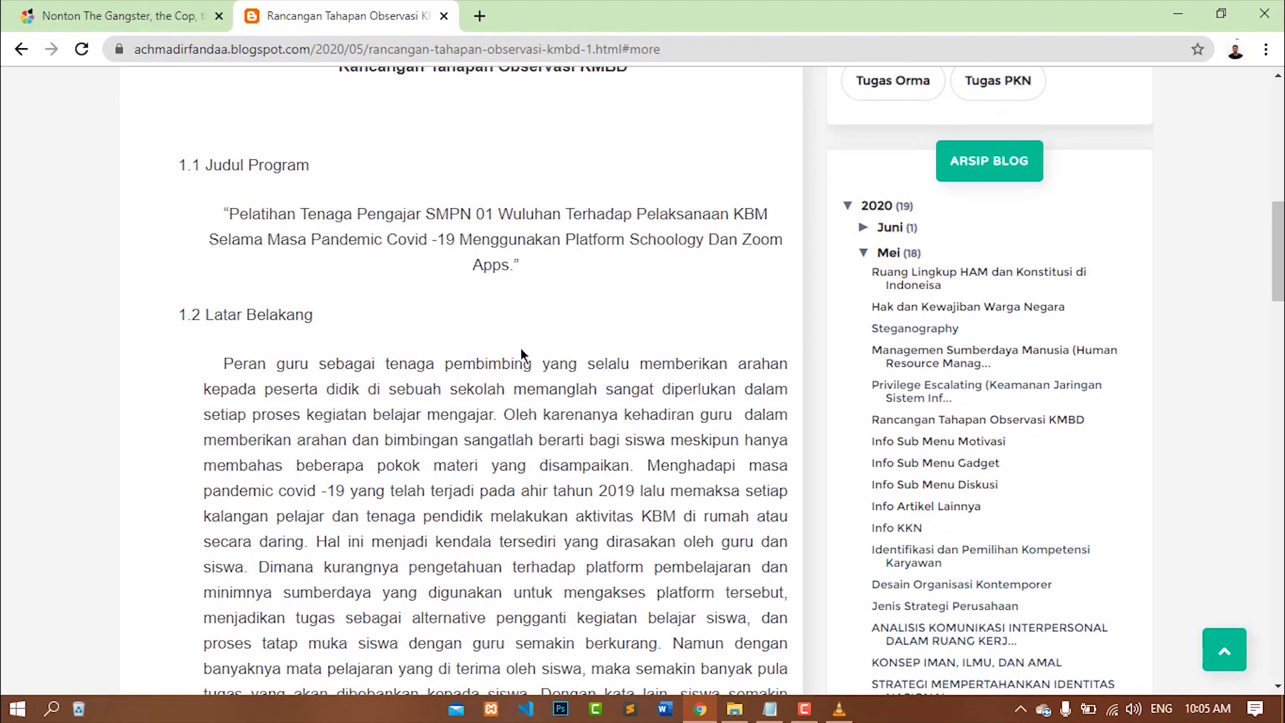
scroll(520, 352, down, 4)
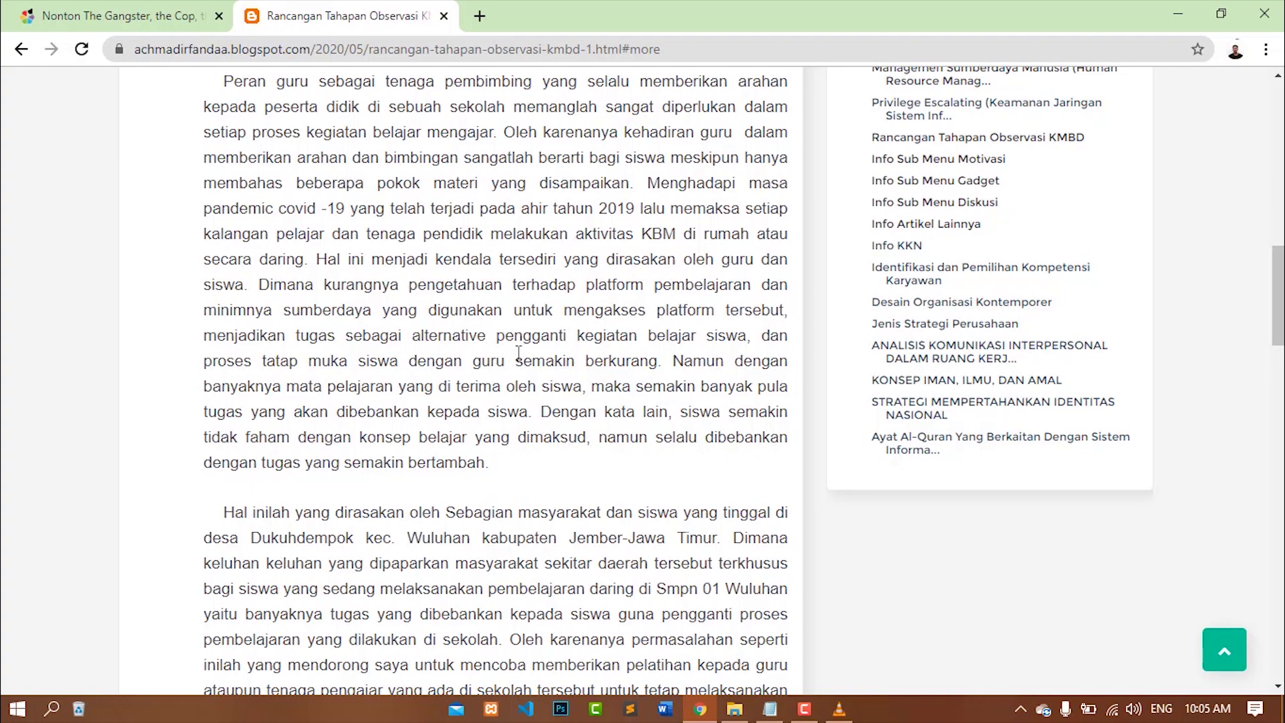
scroll(519, 352, up, 8)
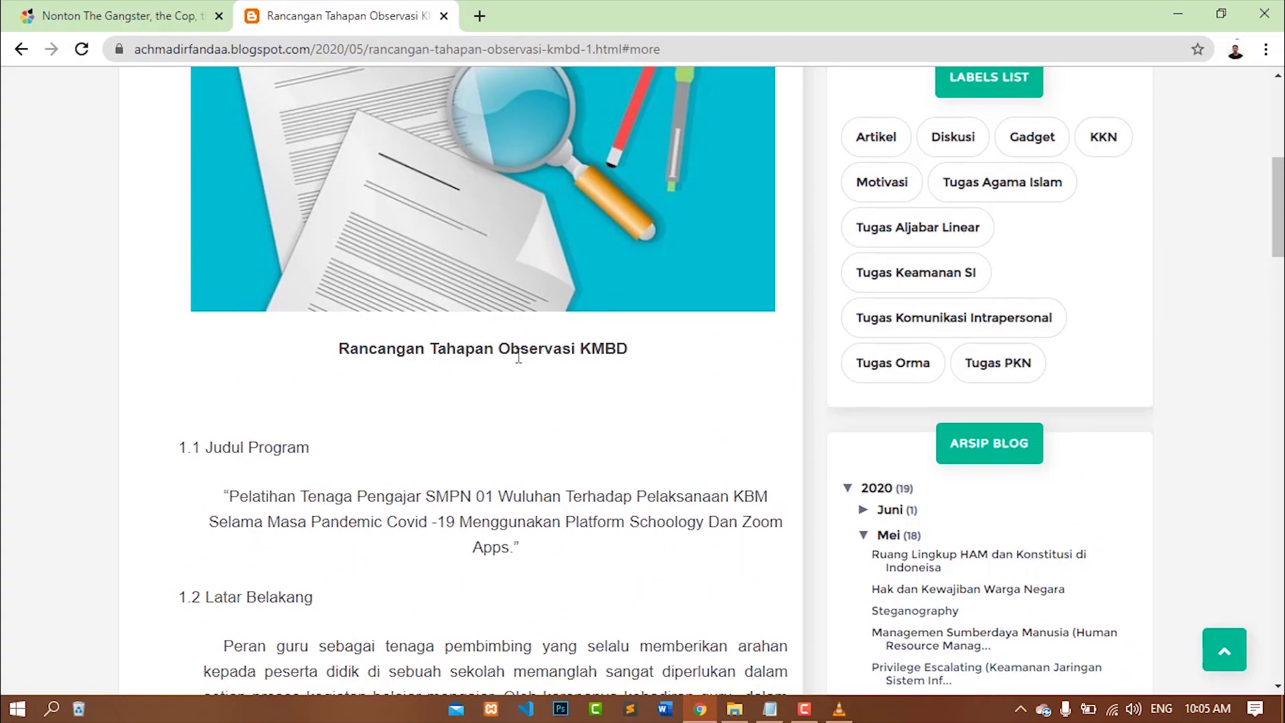
scroll(518, 355, up, 2)
scroll(517, 355, up, 4)
scroll(516, 372, up, 1)
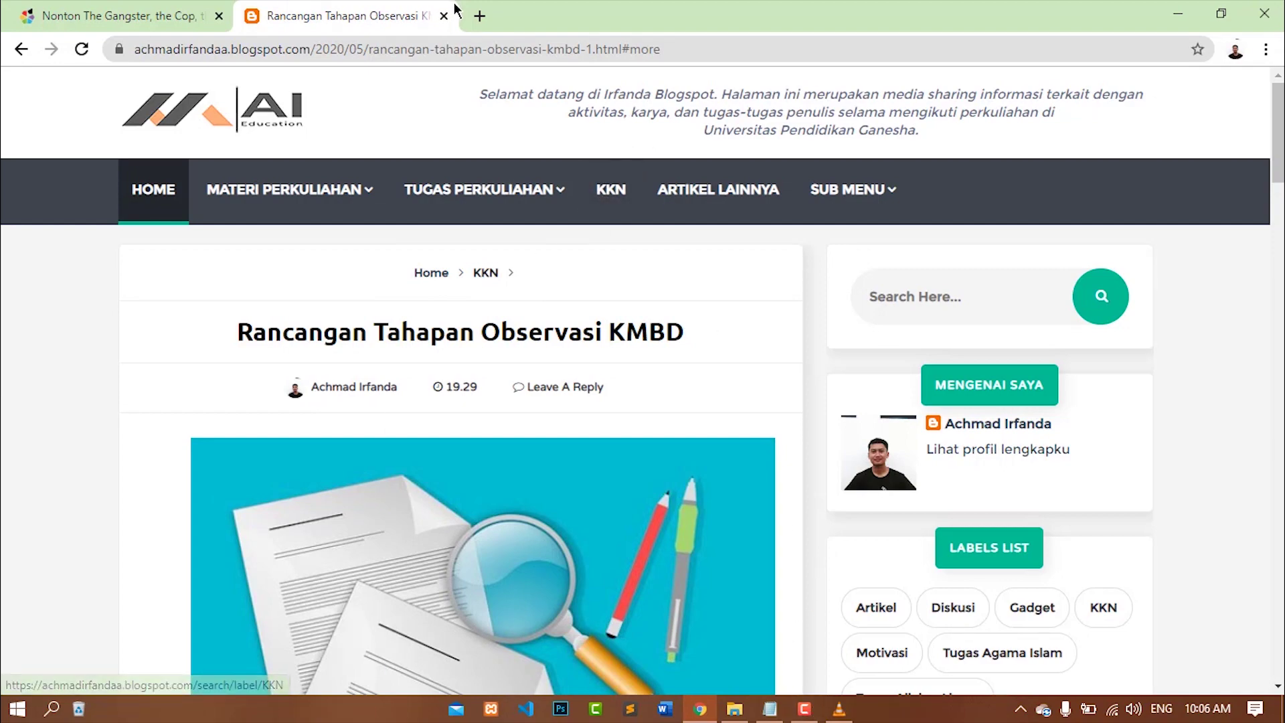
Replace the blog tab with a new empty tab and check which Google accounts are signed in
click(479, 15)
click(444, 16)
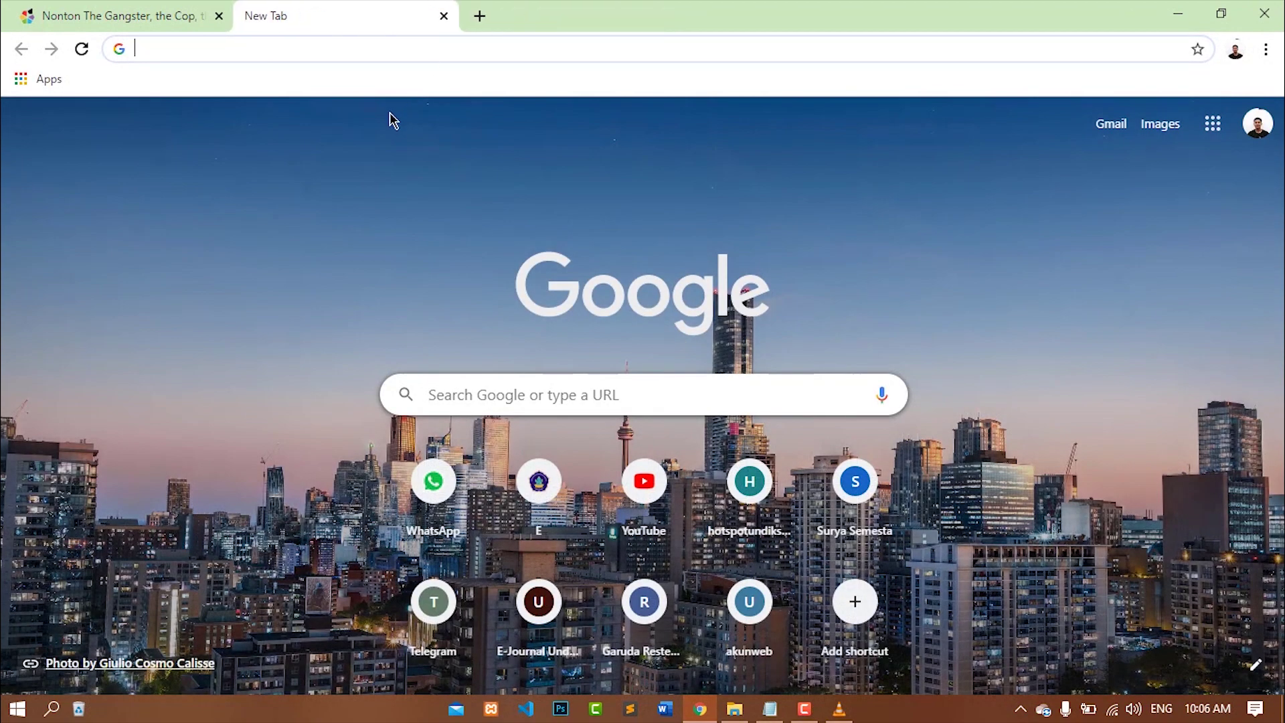
click(1244, 133)
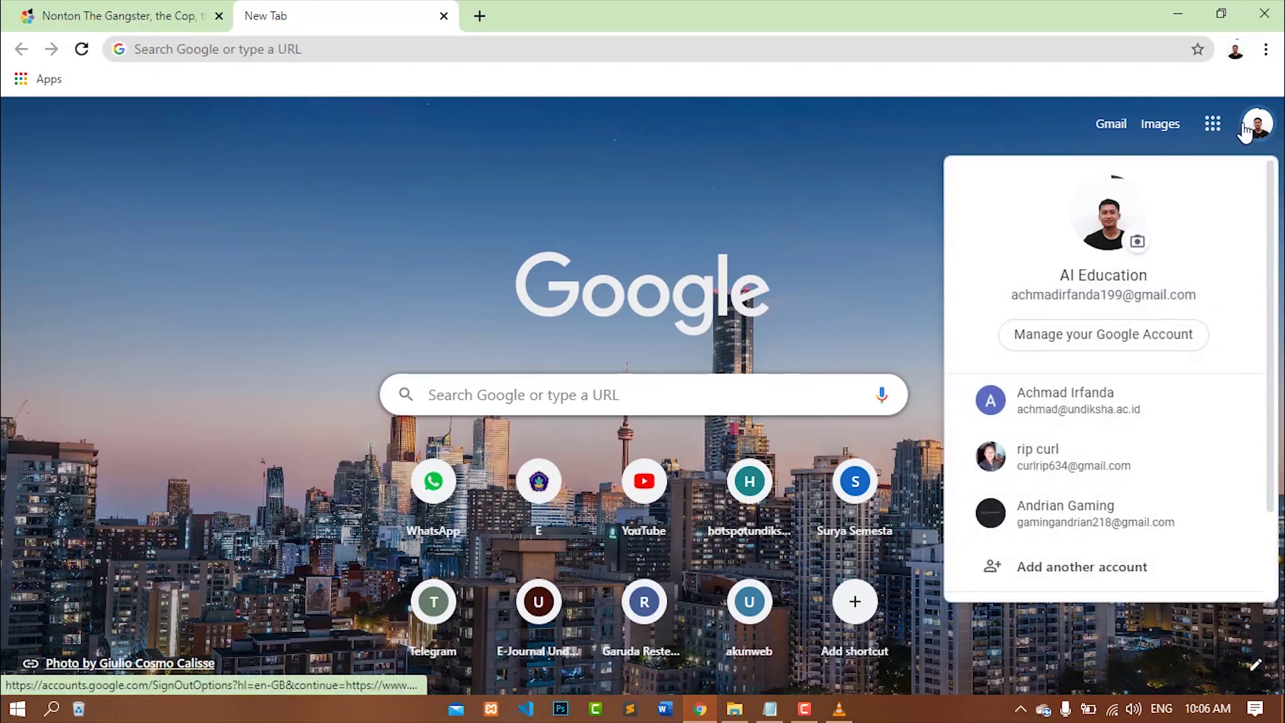
scroll(1088, 448, down, 2)
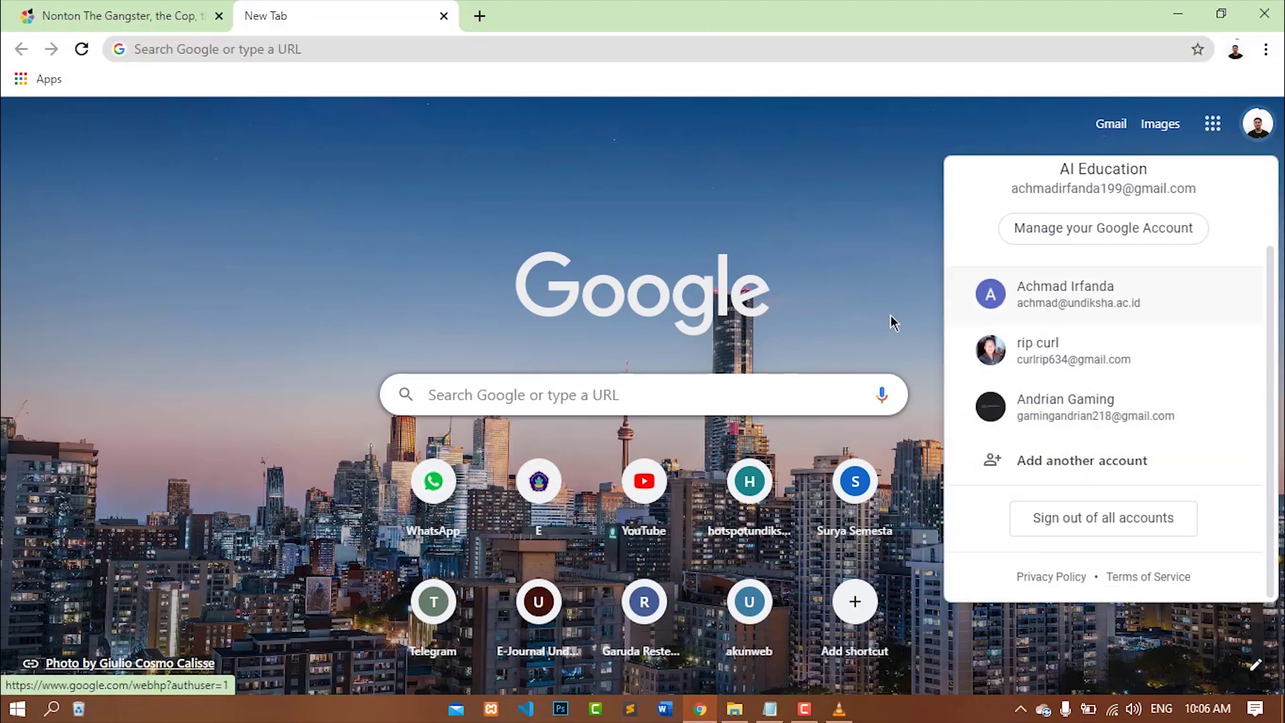
click(863, 249)
Search Google for "bloger" and open the Blogger.com site from the results
click(383, 46)
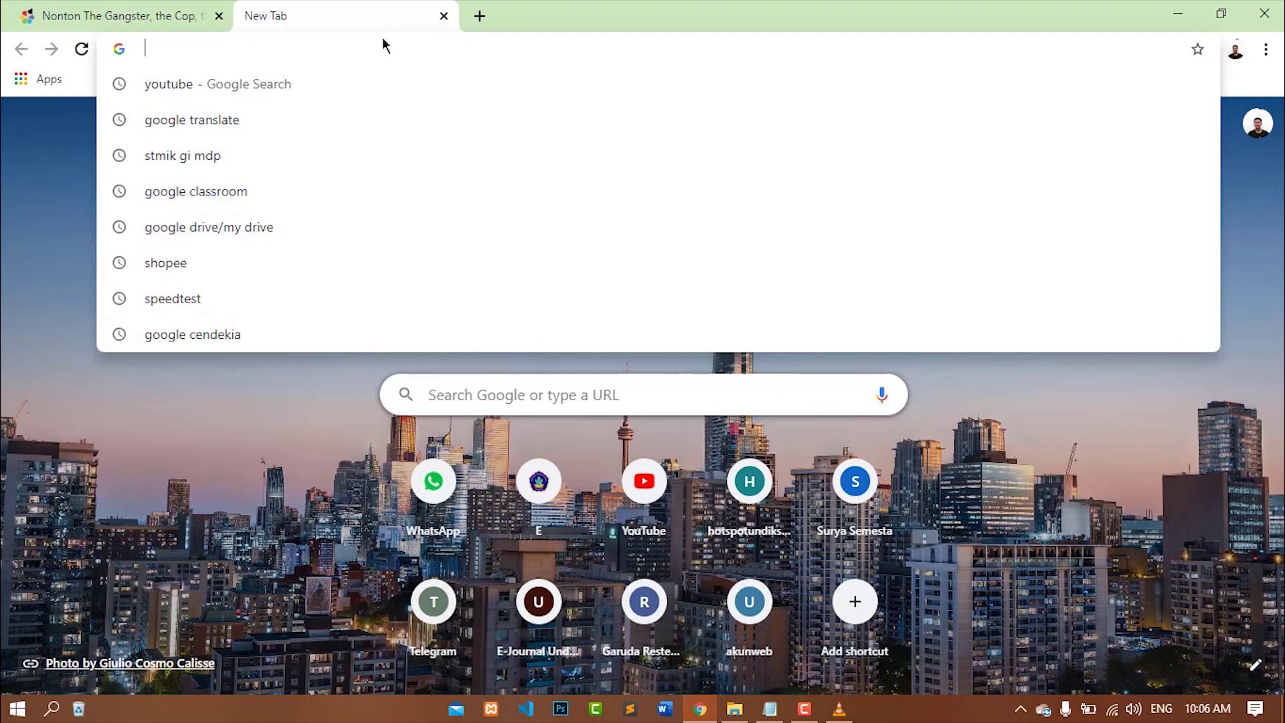
text(bloger)
key(Return)
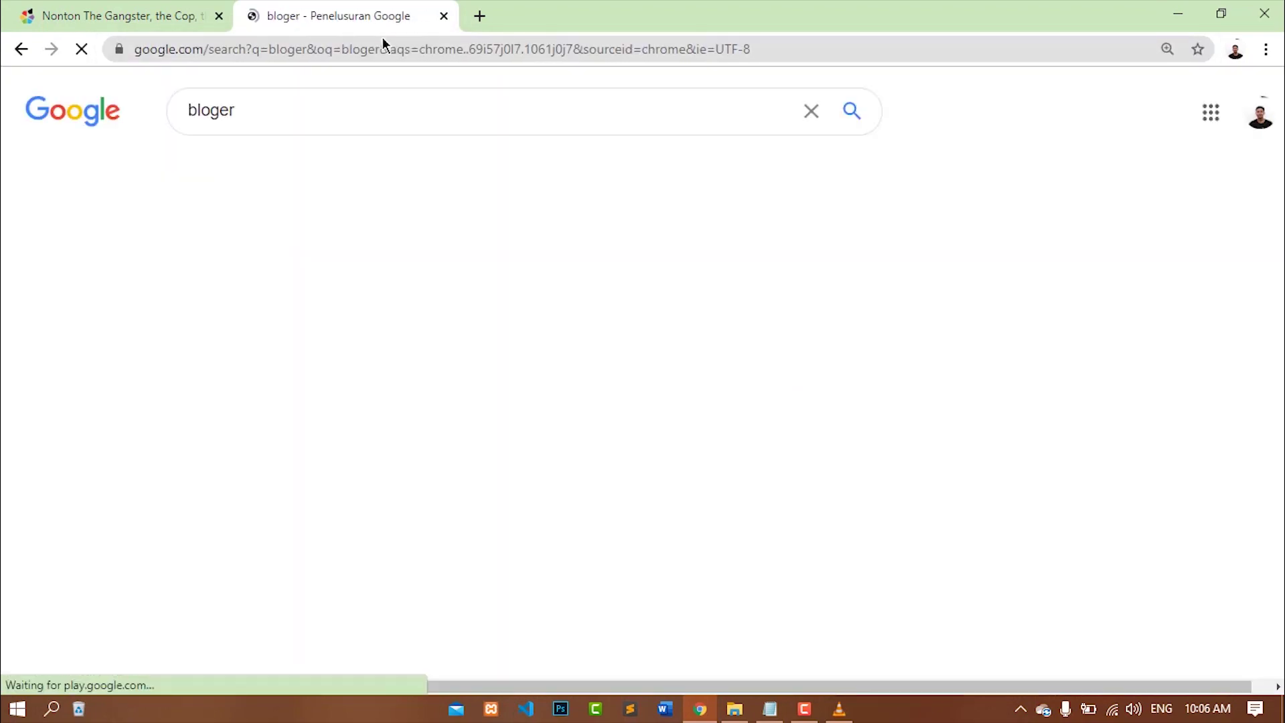
scroll(444, 201, down, 3)
scroll(469, 287, up, 1)
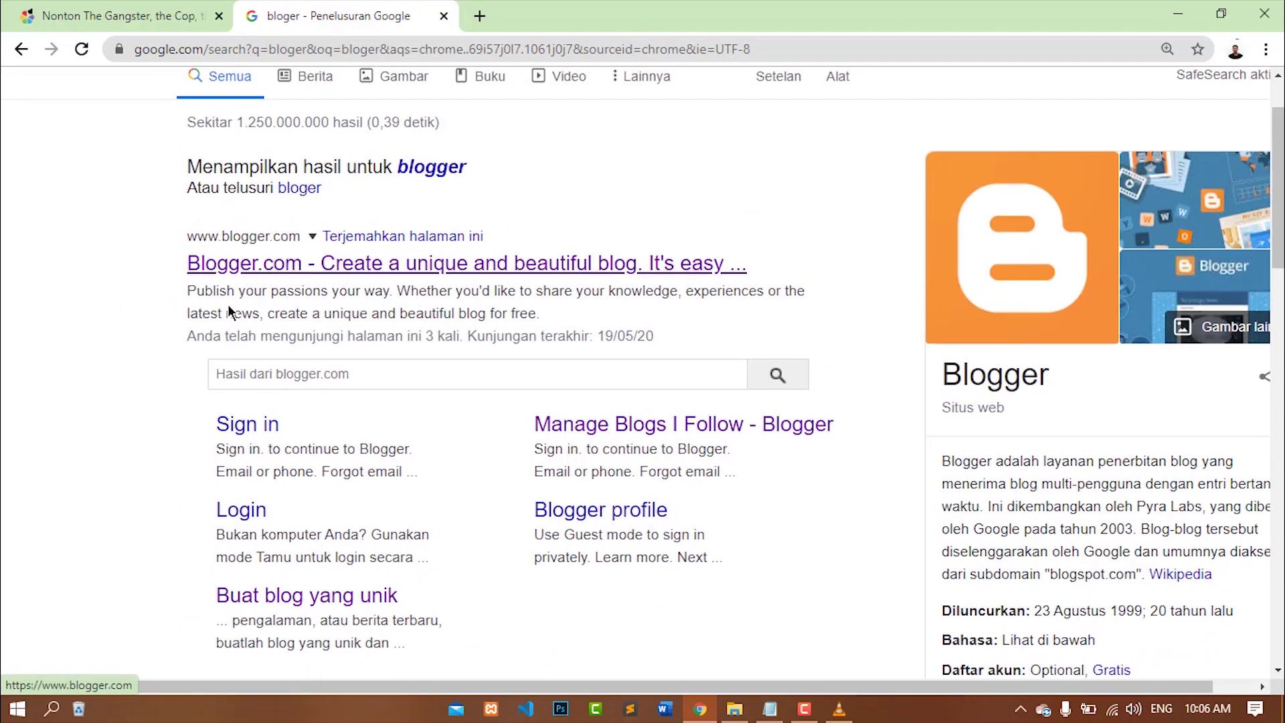
click(273, 262)
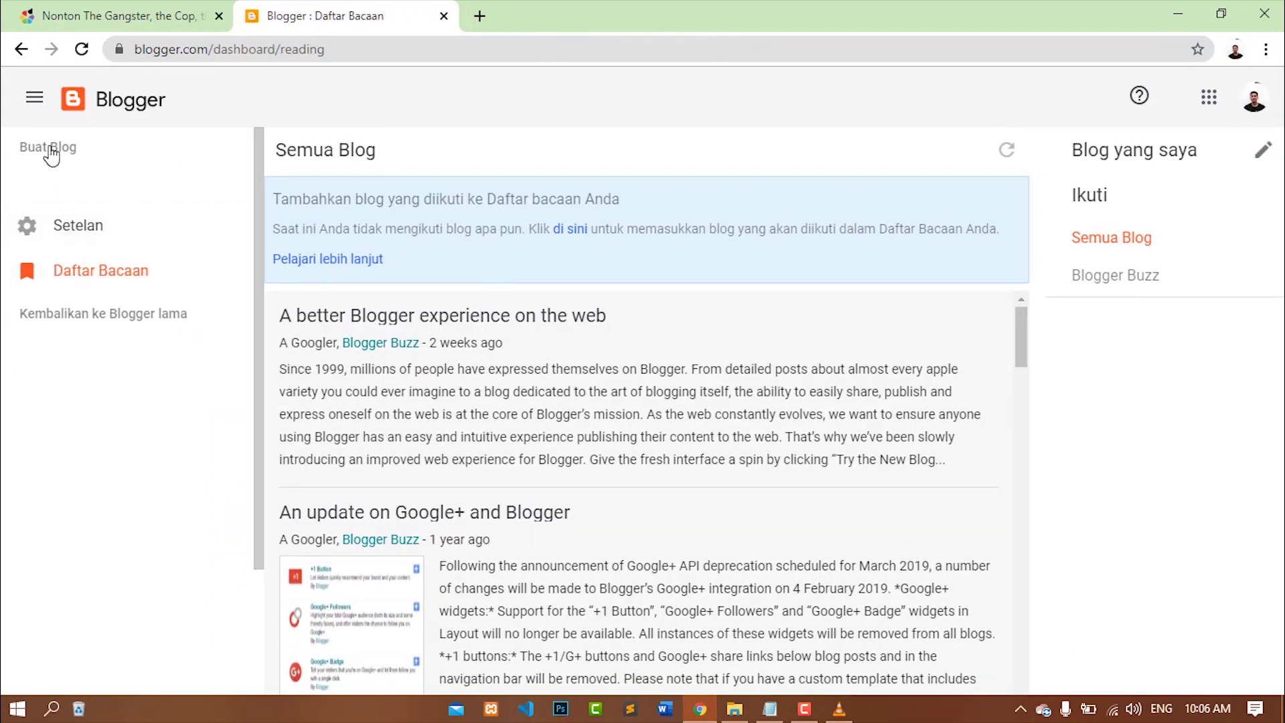
Switch Blogger to the second of the other signed-in Google accounts and close the old reading list tab
scroll(509, 292, down, 5)
scroll(508, 292, up, 5)
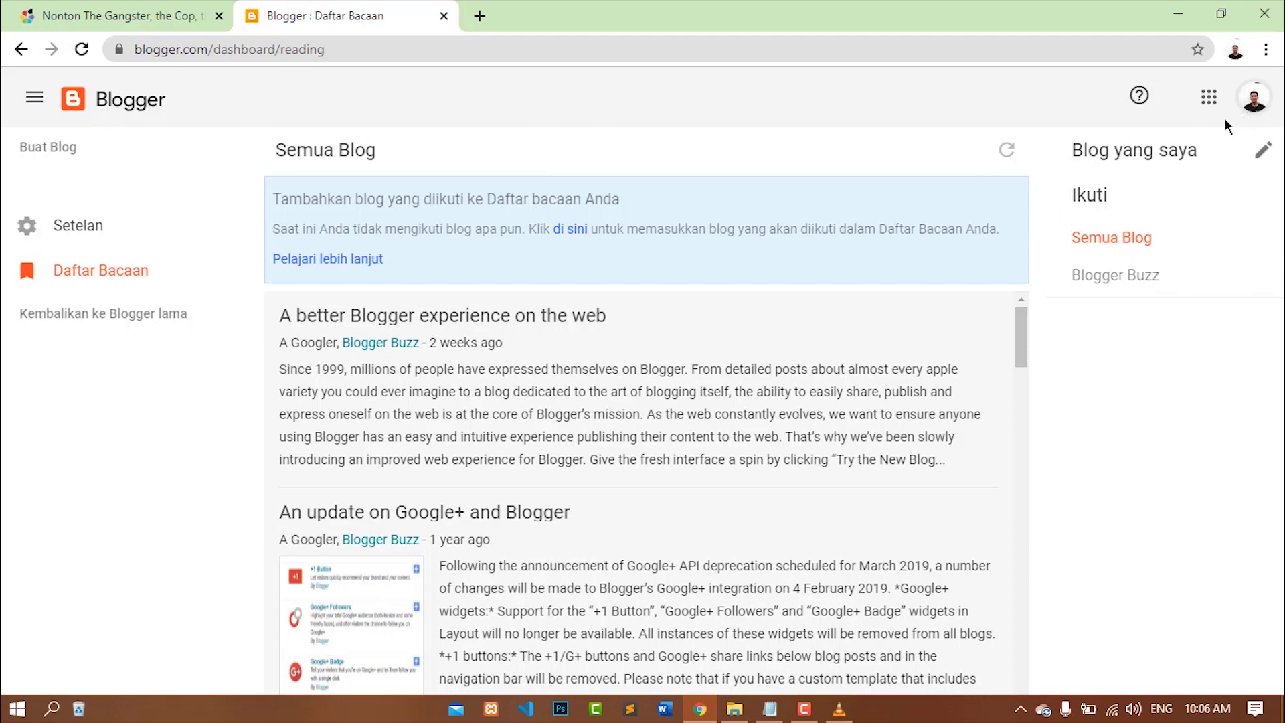
click(1256, 101)
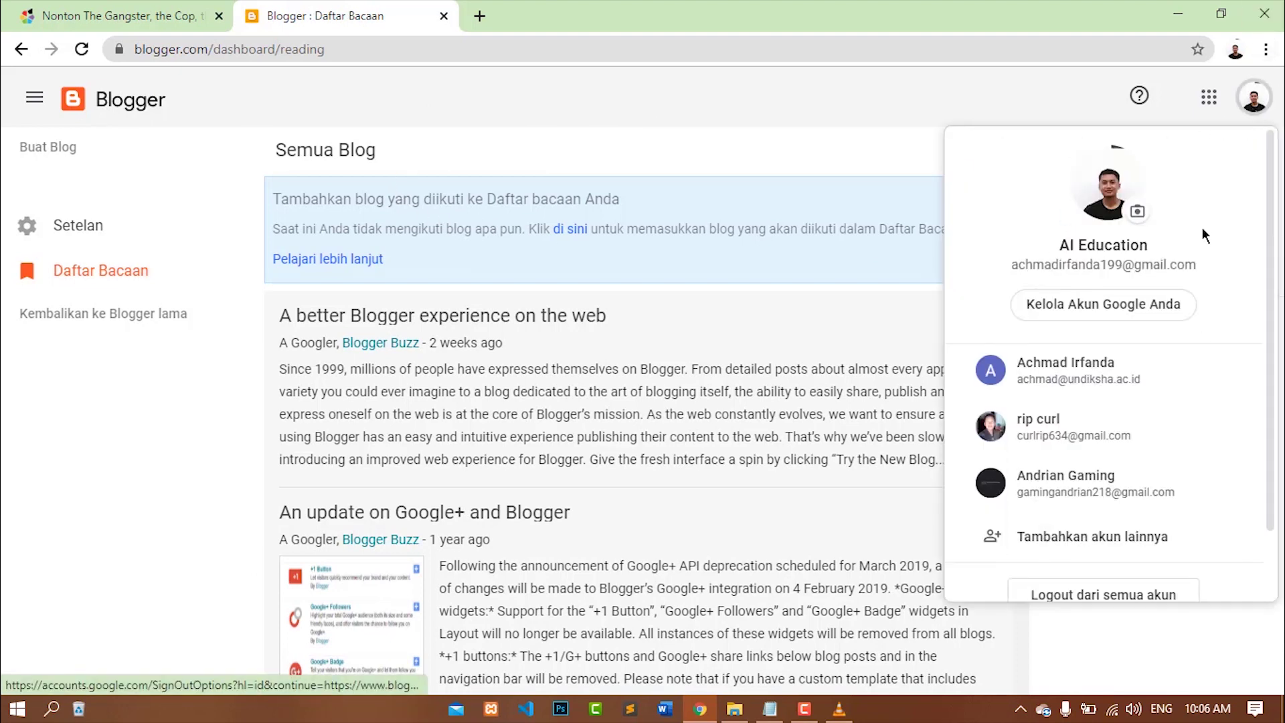
scroll(1084, 308, down, 1)
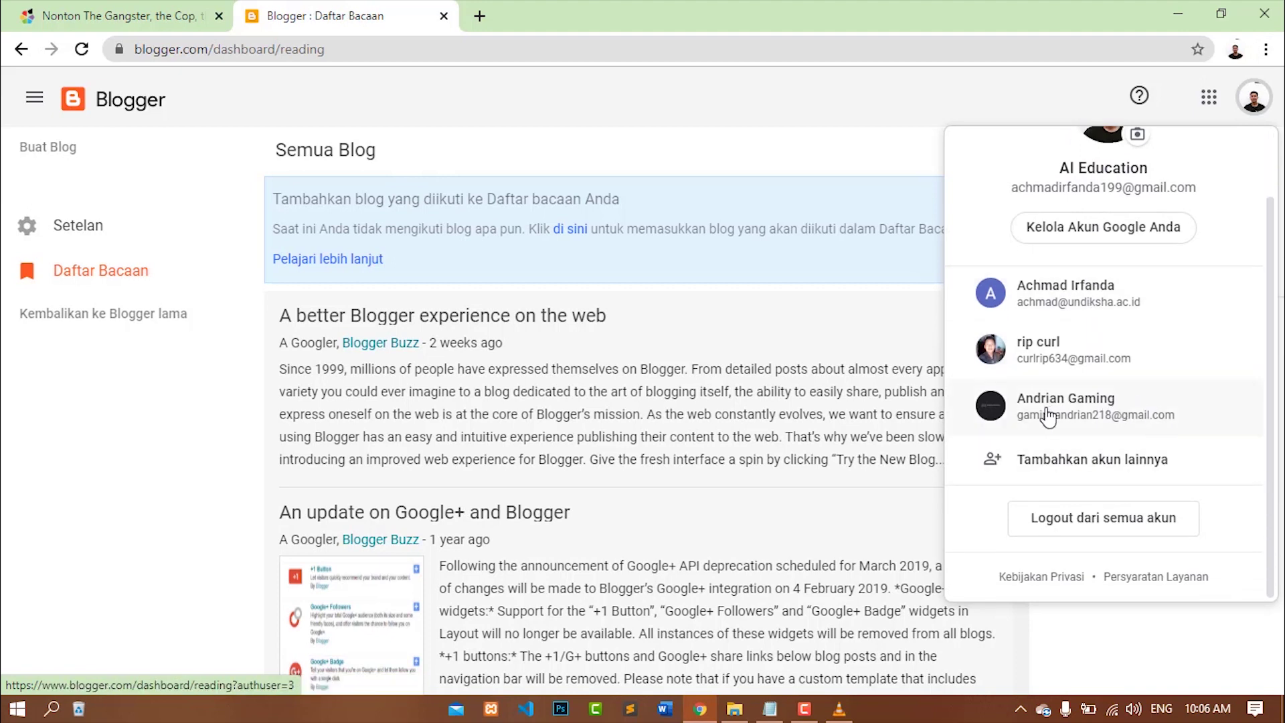
click(1123, 347)
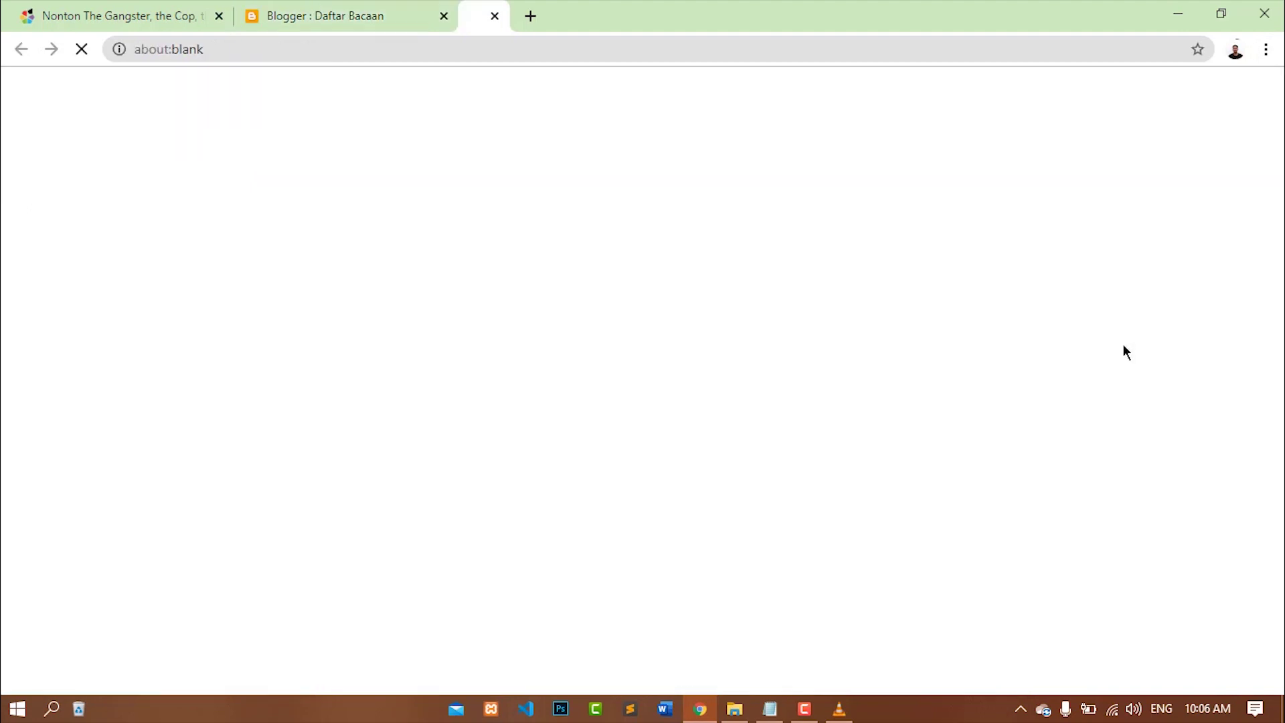
click(412, 17)
click(444, 16)
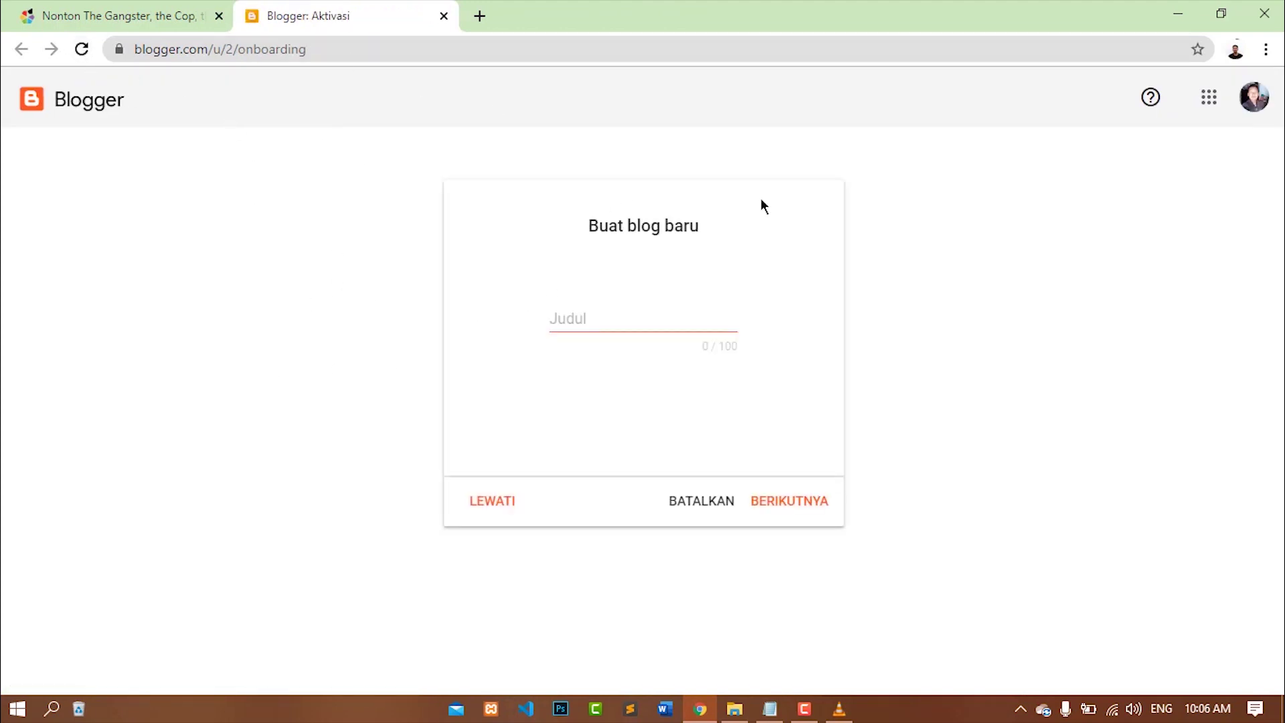
Switch Blogger to the default Google account and close the old blog creation tab
click(1254, 100)
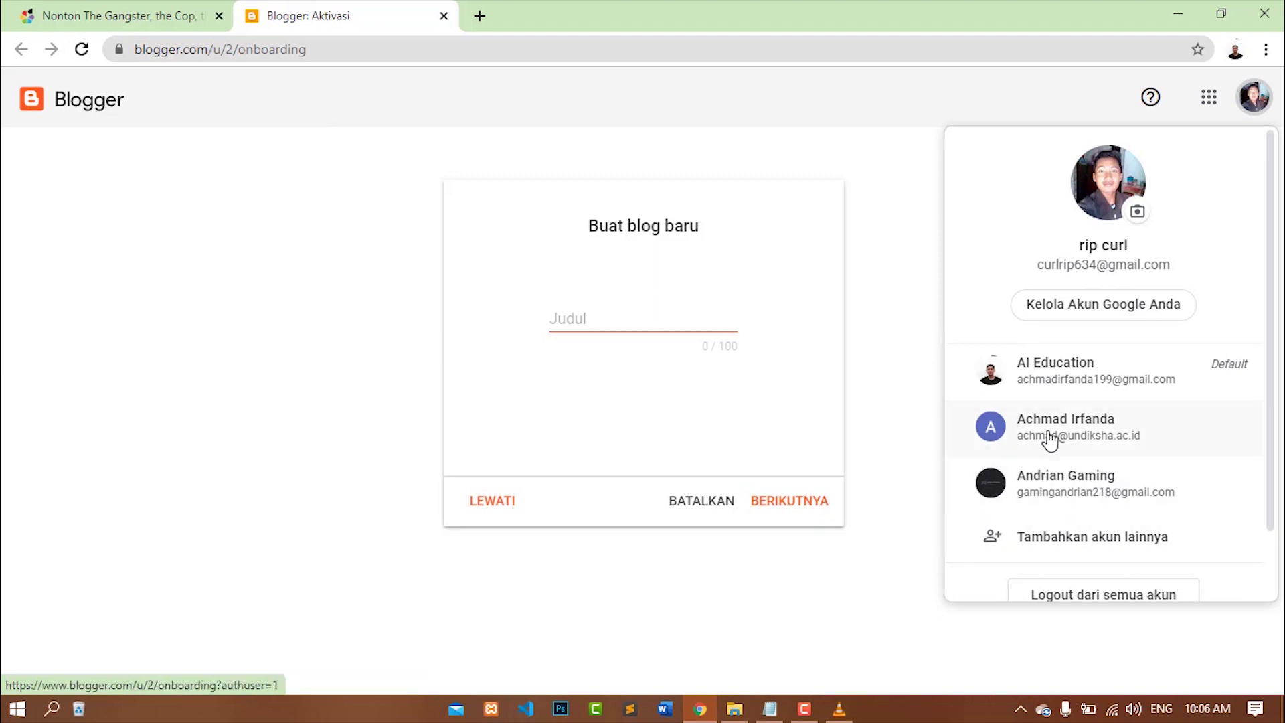
click(364, 128)
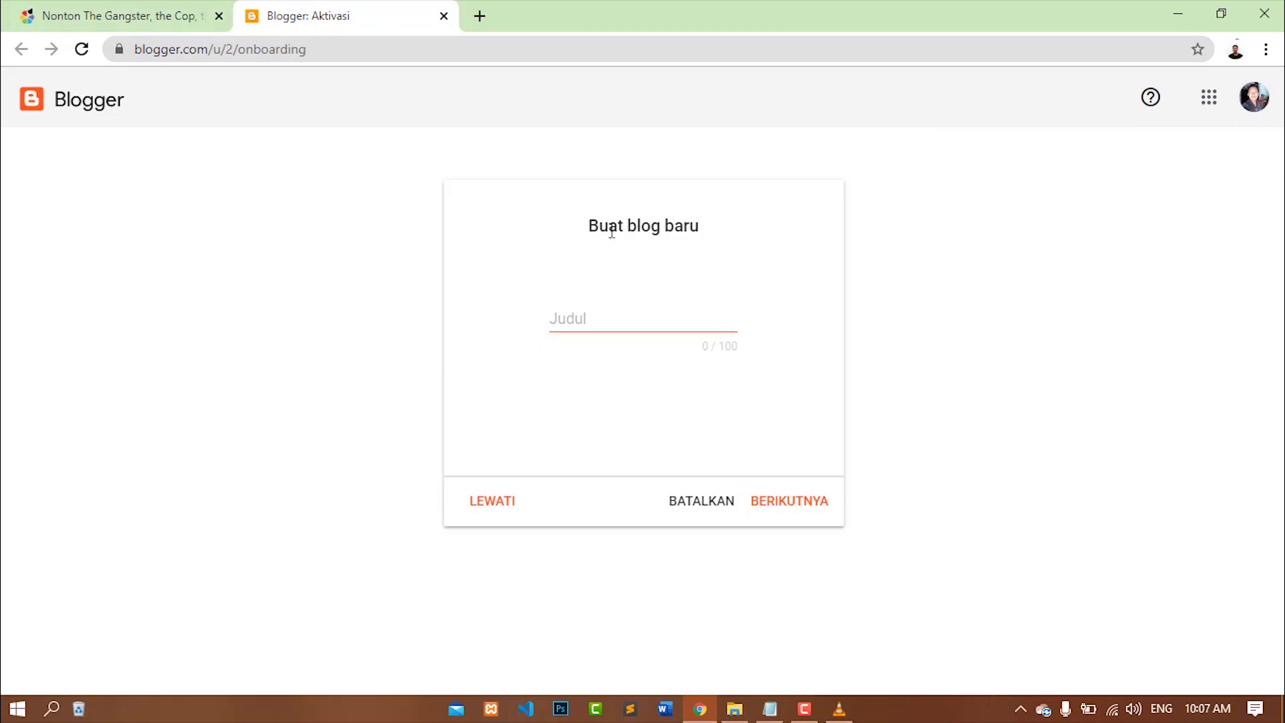
click(1253, 97)
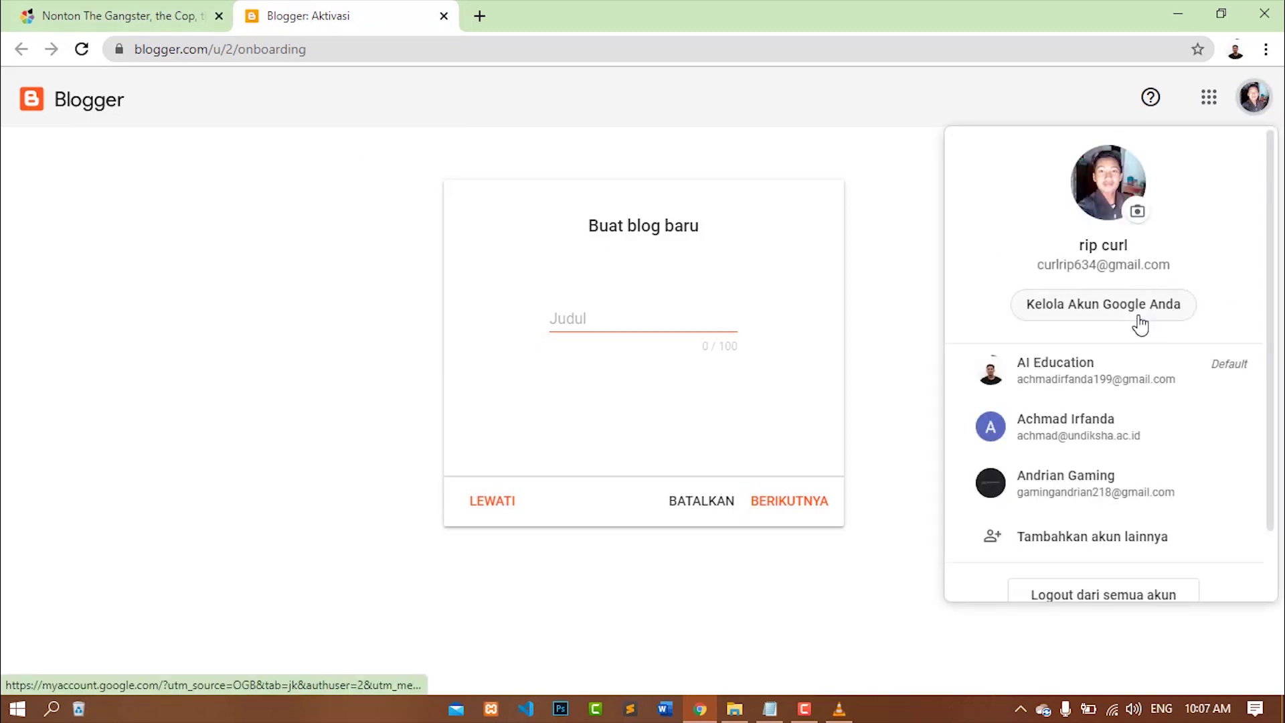
click(1108, 368)
click(421, 19)
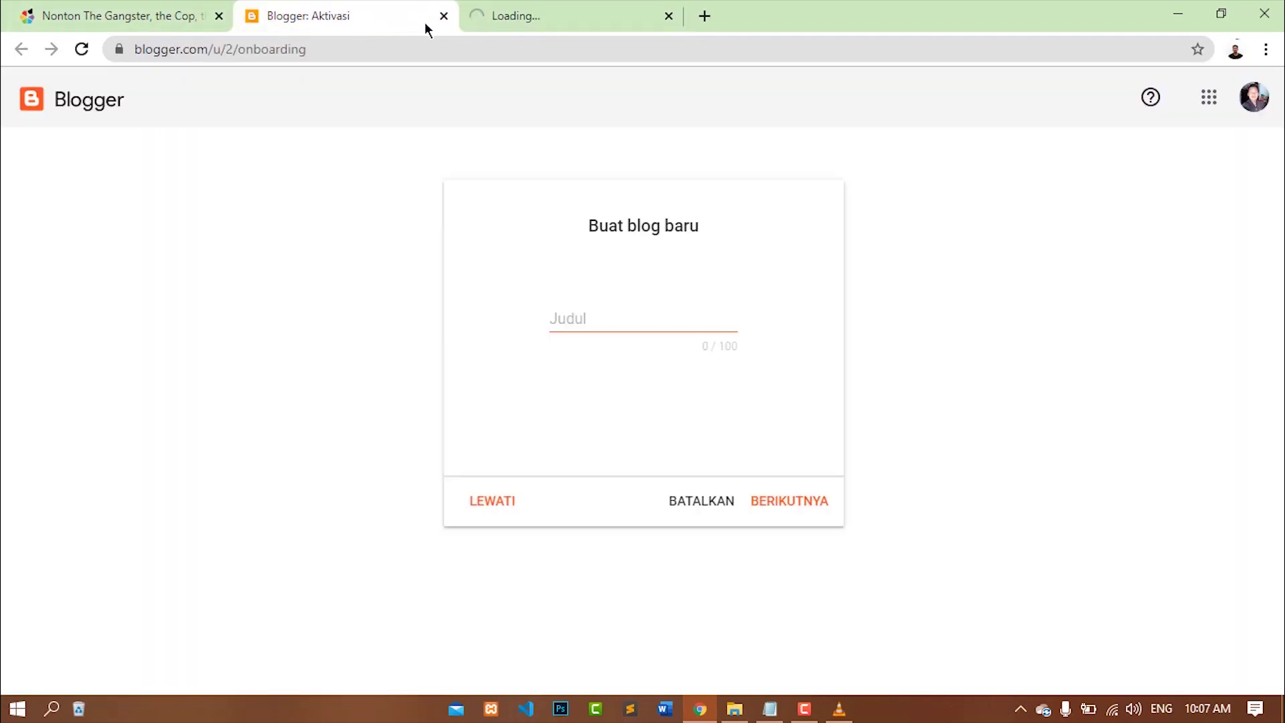
click(443, 16)
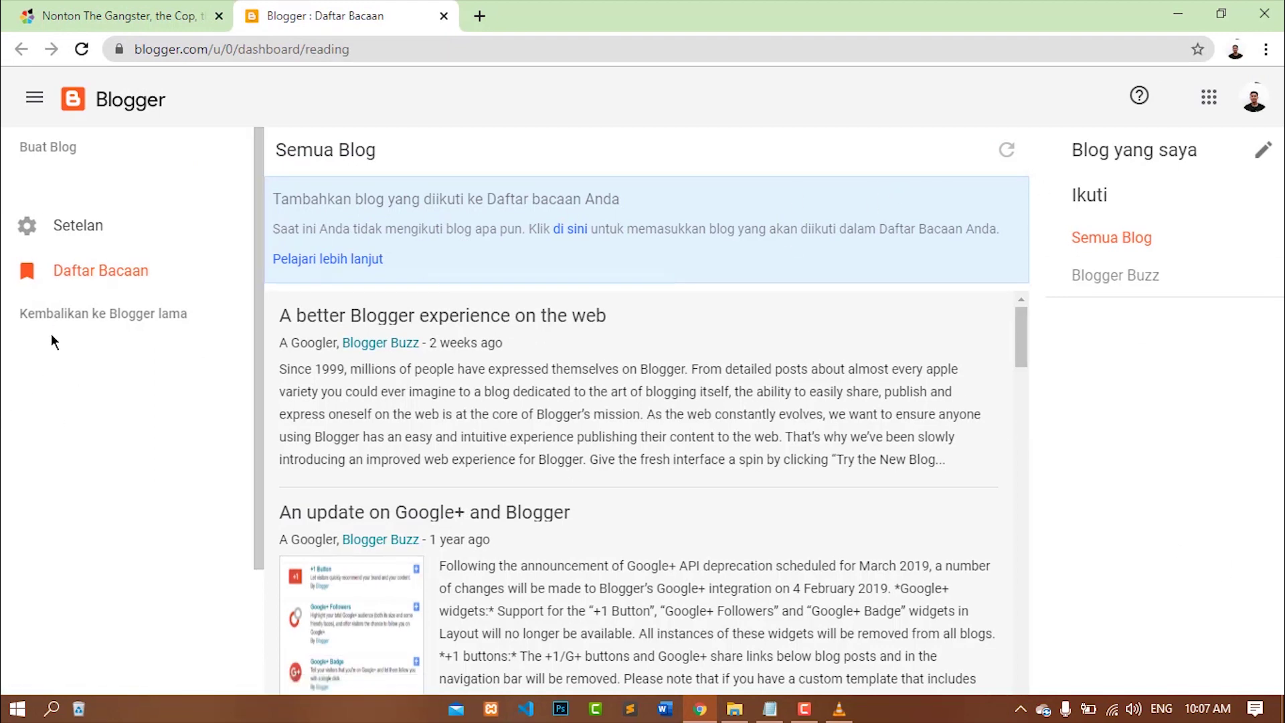
Open the new blog dialog from the reading list page and cancel it without entering a title
scroll(166, 560, down, 3)
scroll(167, 559, up, 3)
click(42, 157)
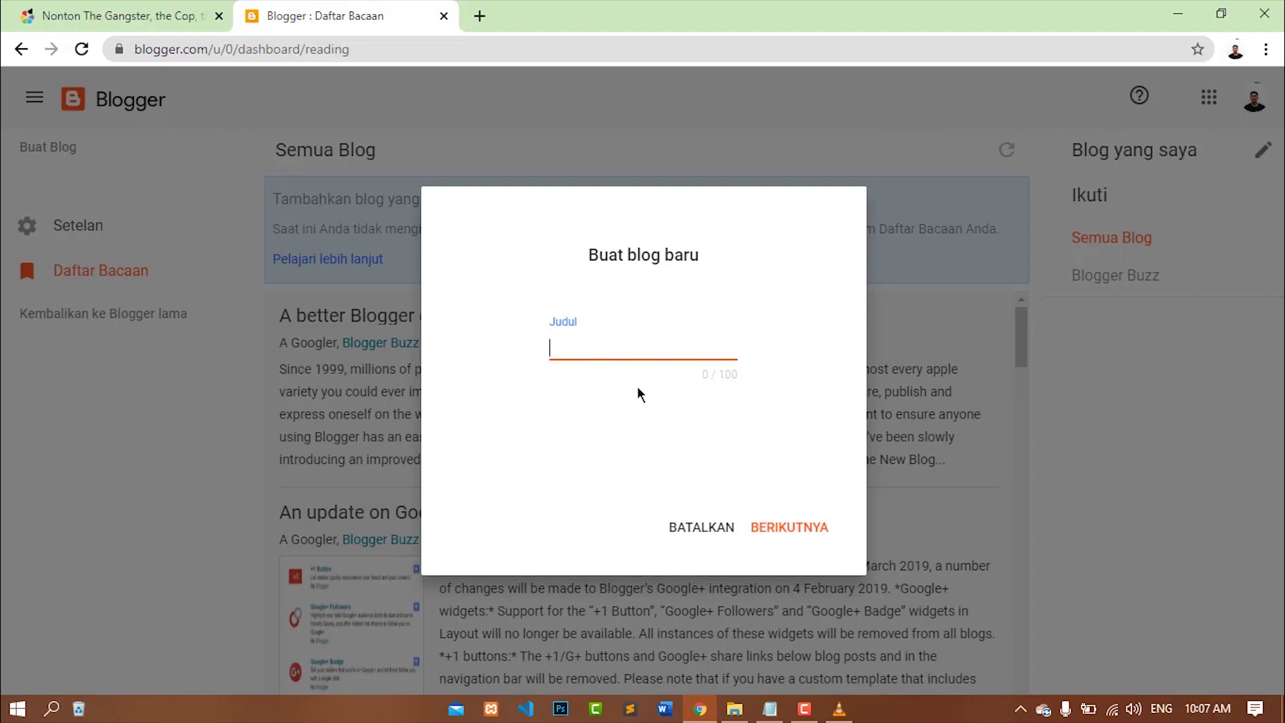
click(685, 529)
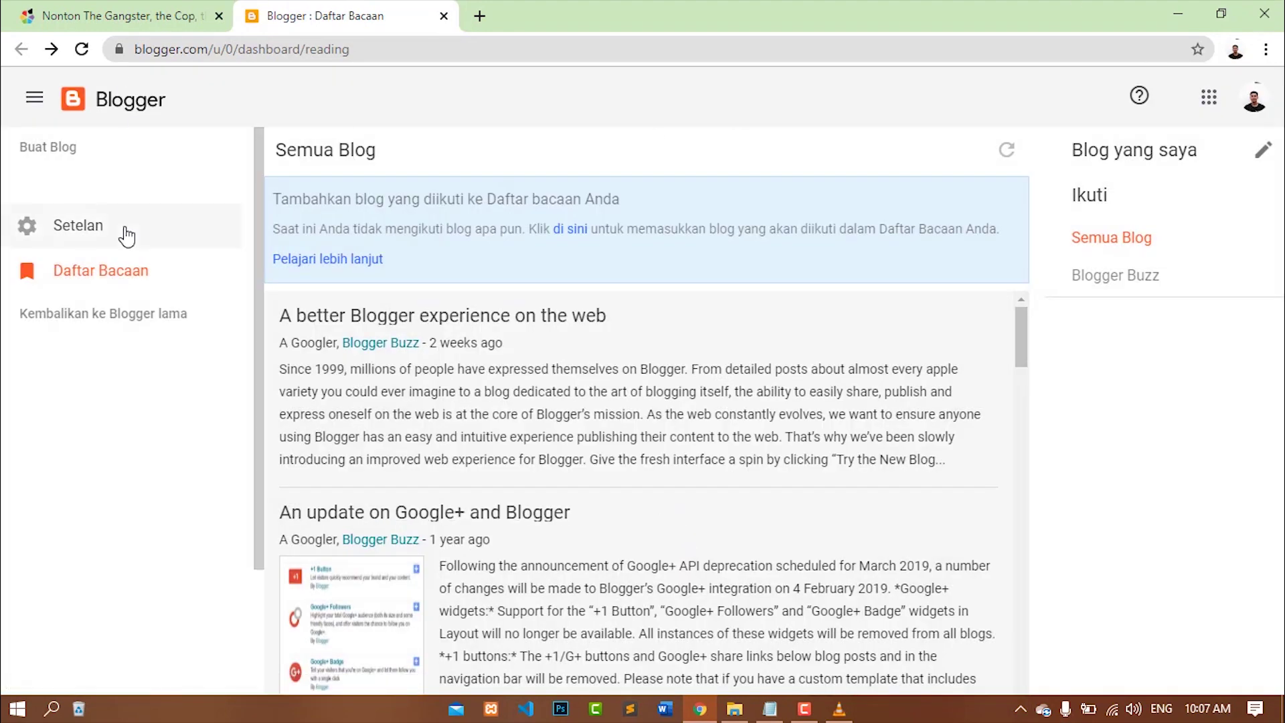
Switch Blogger back to the second of the other signed-in Google accounts and close the reading list tab
click(1254, 99)
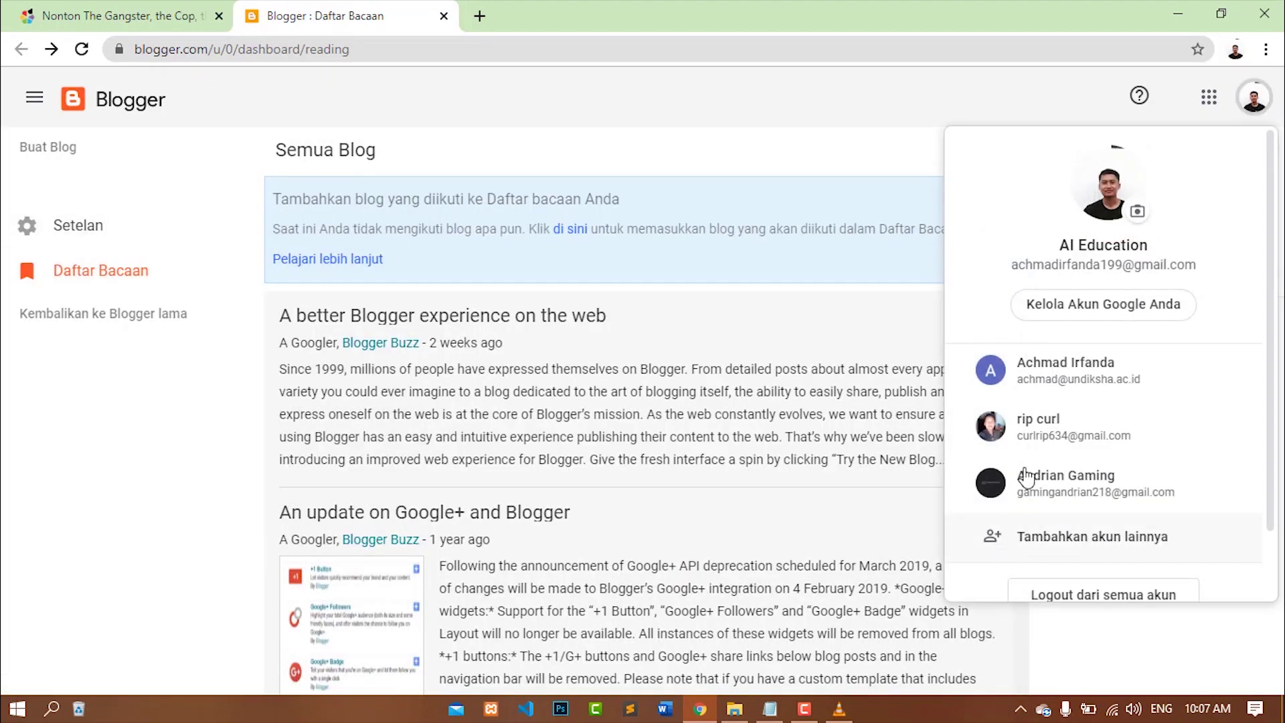
click(1046, 427)
click(362, 8)
click(444, 16)
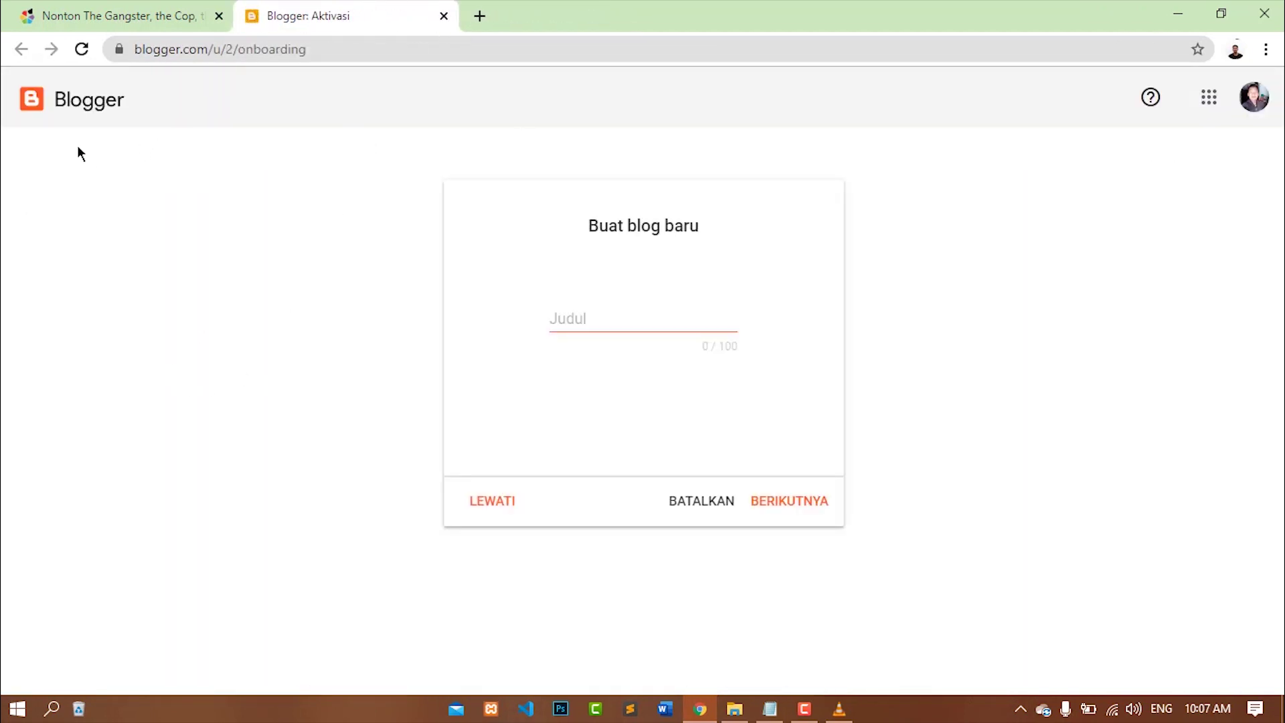
Title the new blog "teh gelas" and give it the address tehgelas200.blogspot.com
click(623, 317)
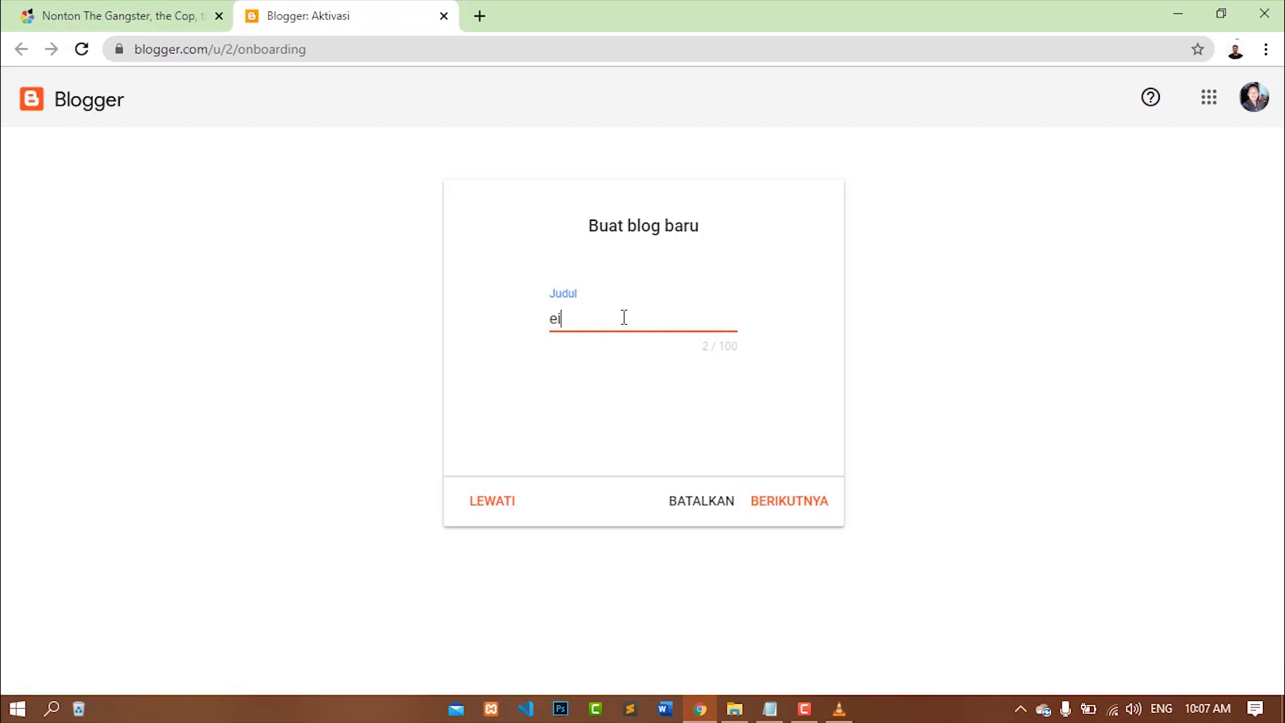
text(teh gelas)
click(812, 511)
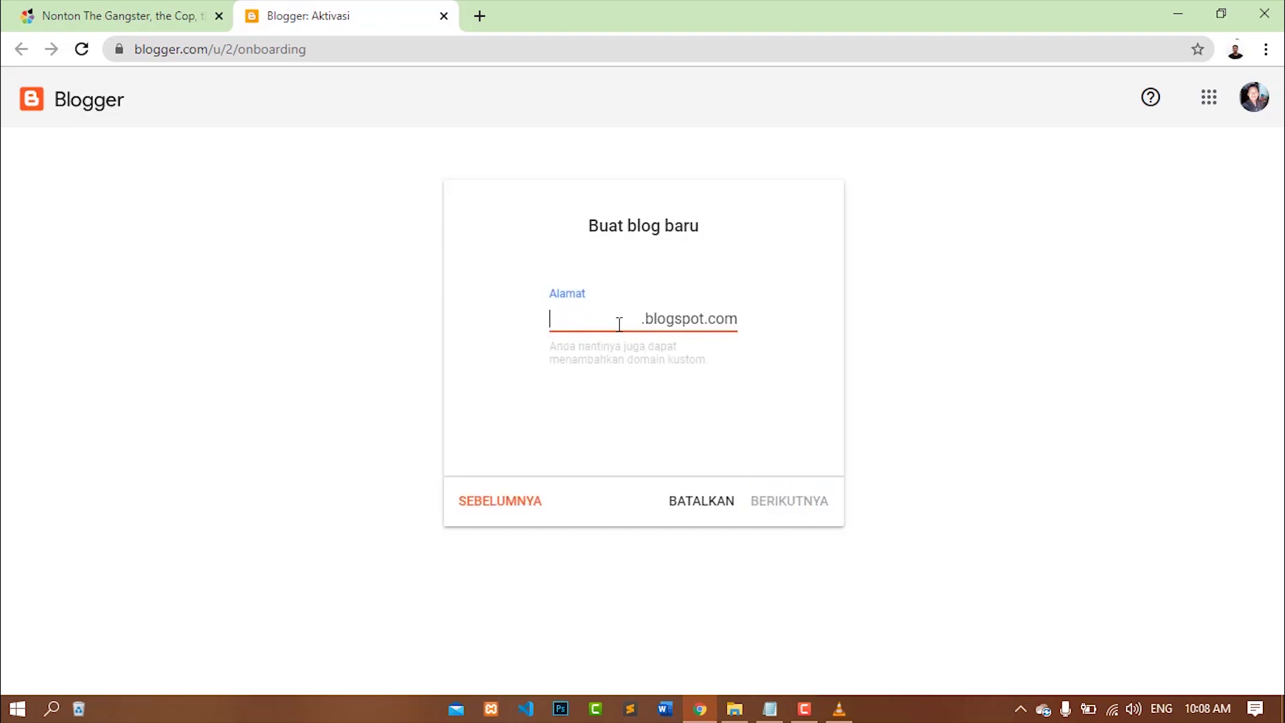
text(tehgelas200)
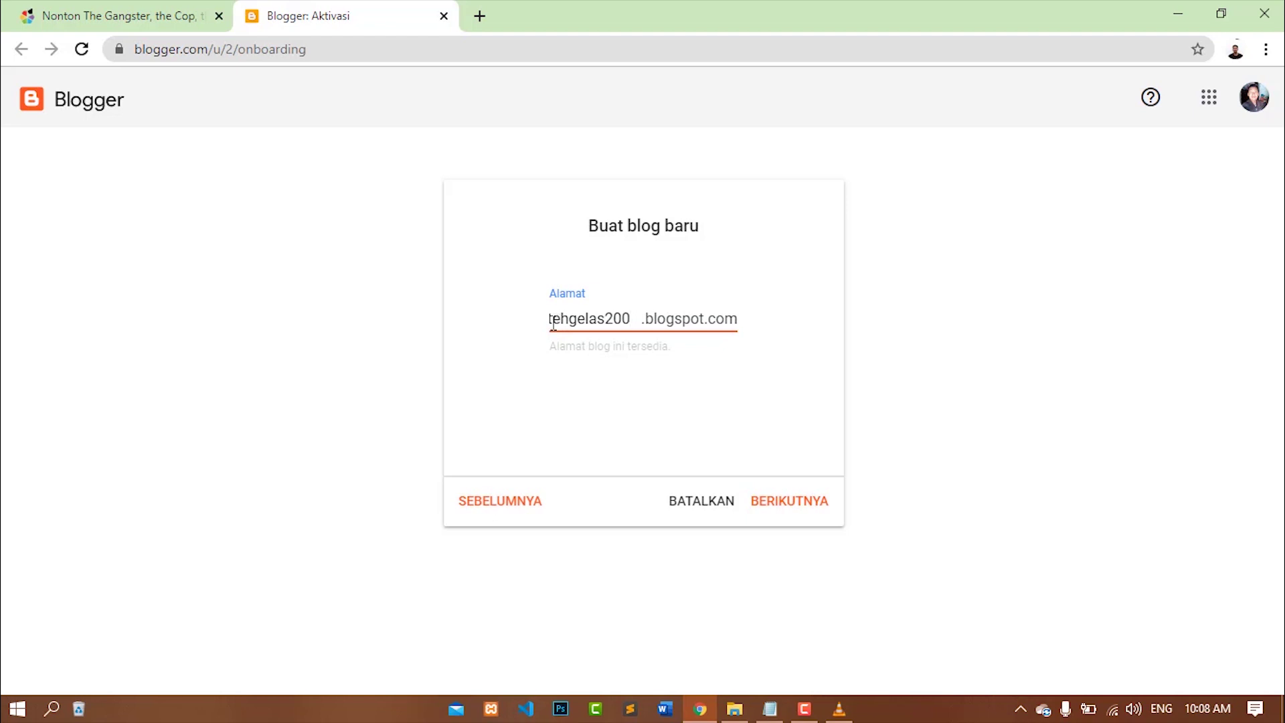
click(810, 507)
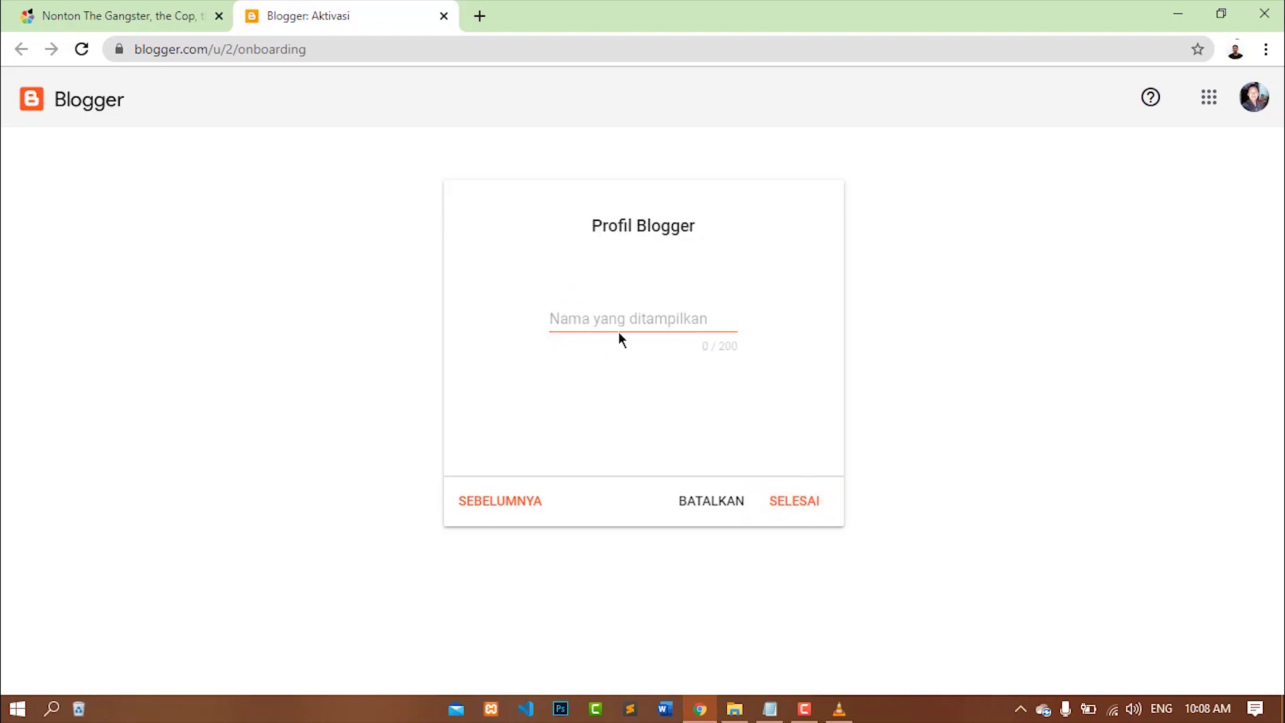
Set the Blogger profile's display name to "teh gelas" and finish creating the blog
click(620, 318)
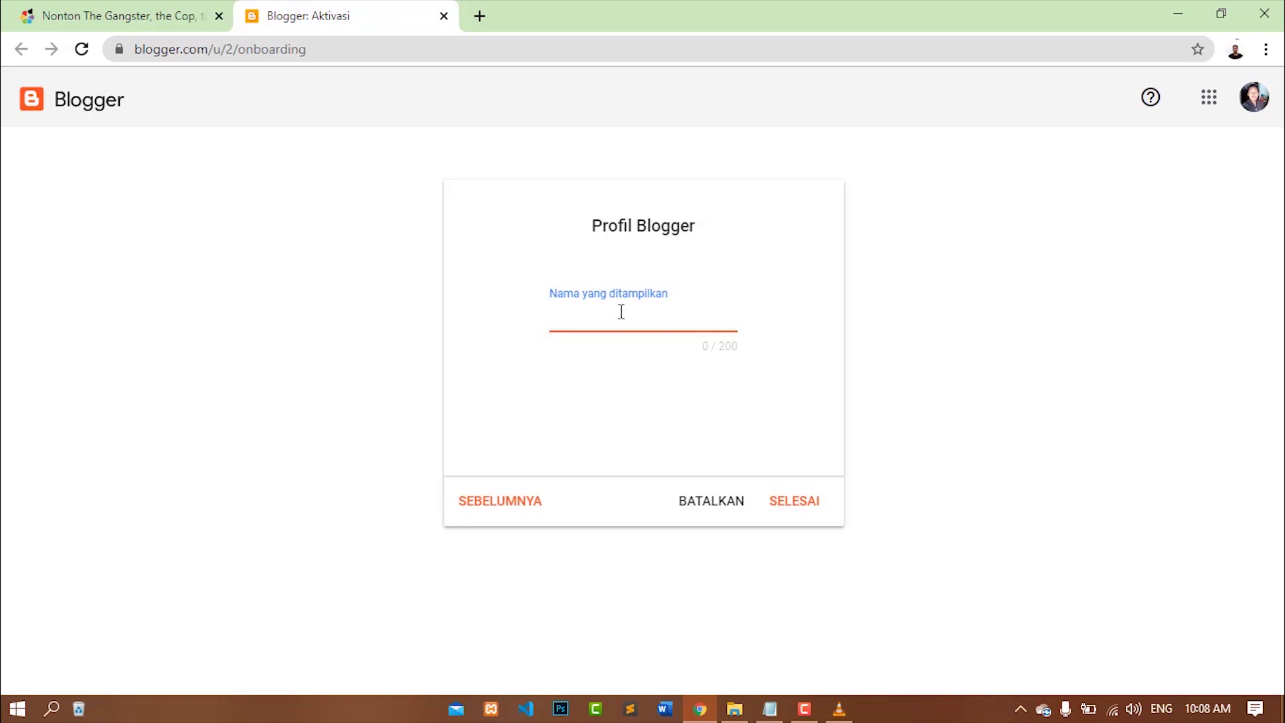
text(teh gelas)
click(811, 503)
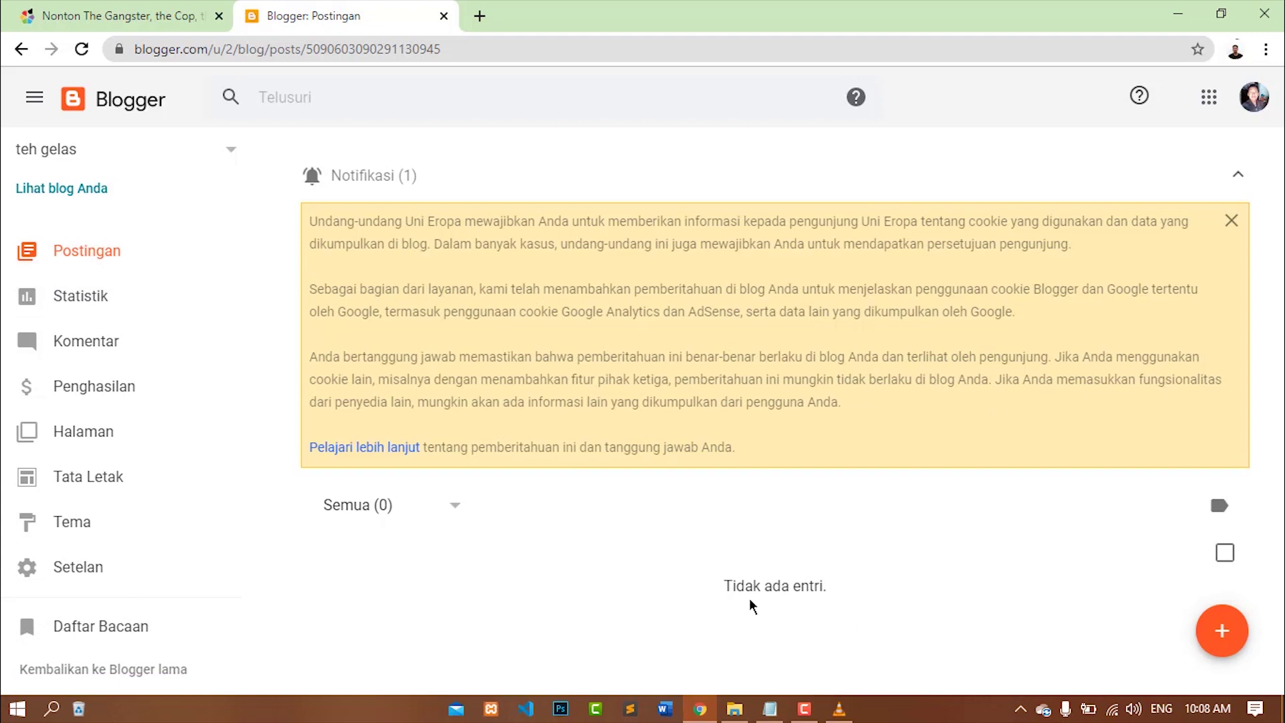
Look over the new blog's dashboard sections and dismiss the European Union cookie notification
scroll(101, 516, down, 3)
scroll(104, 518, up, 3)
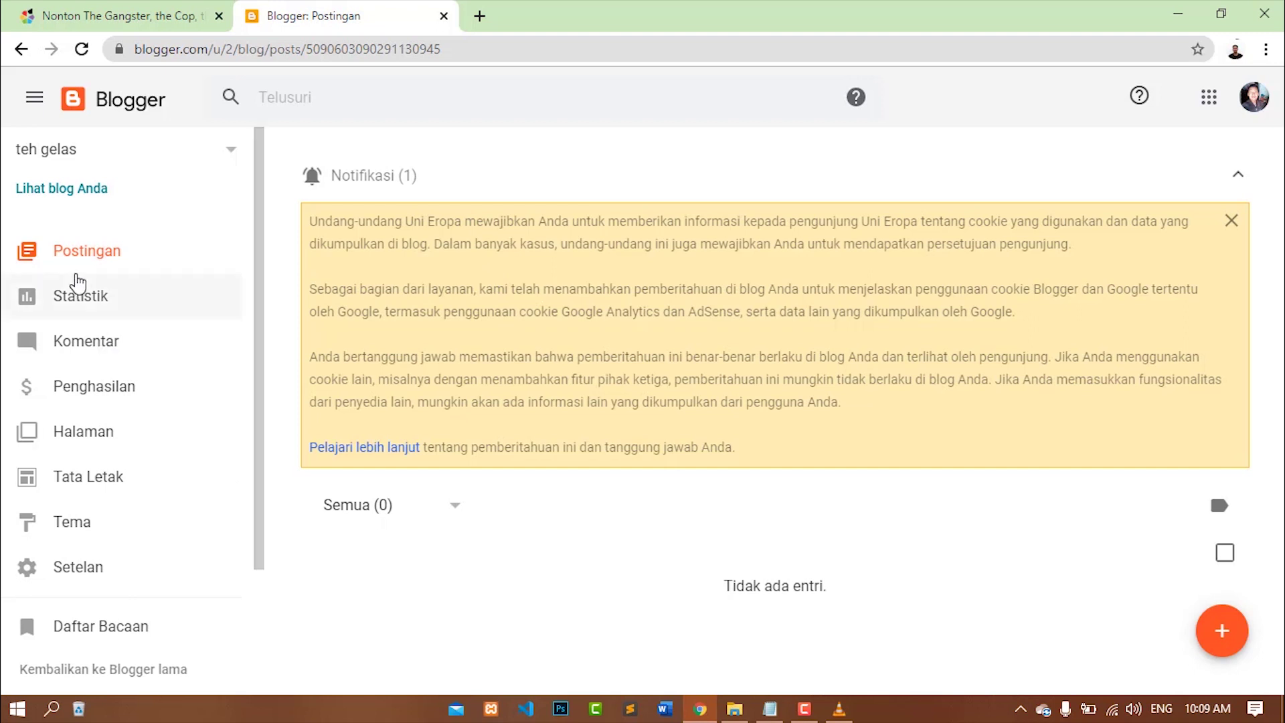
scroll(77, 285, down, 2)
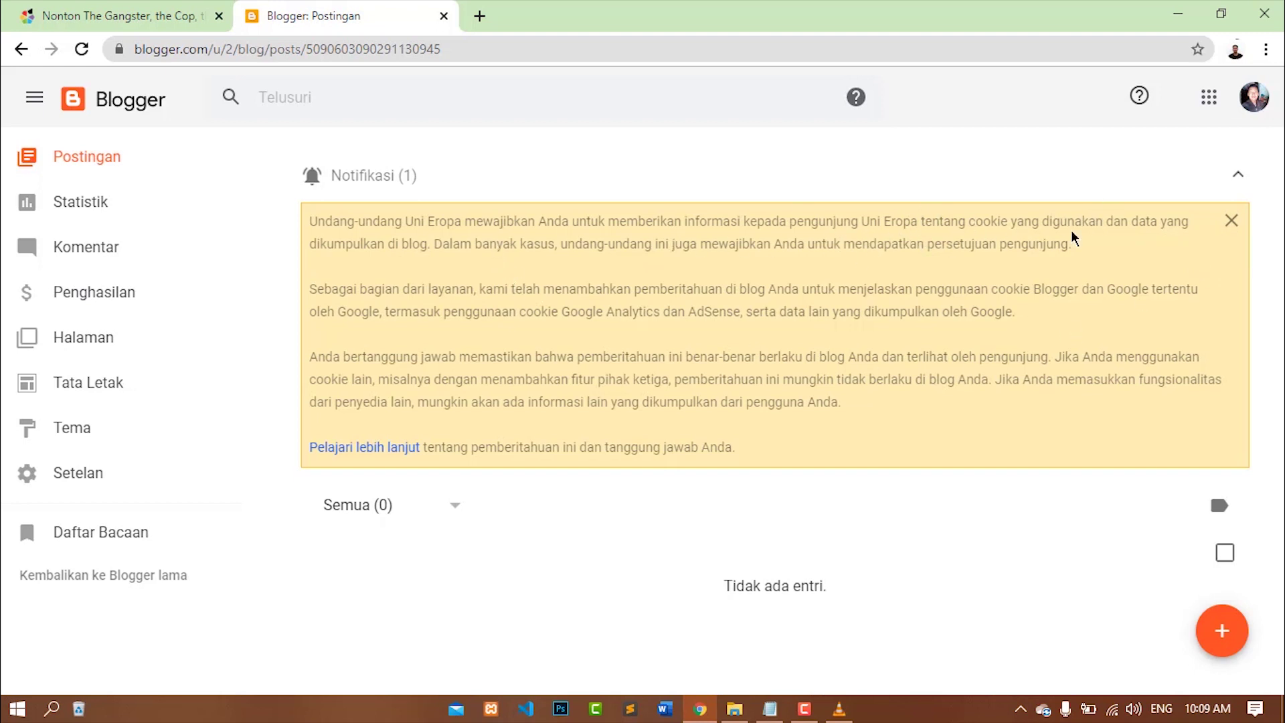
click(1230, 222)
scroll(86, 416, up, 2)
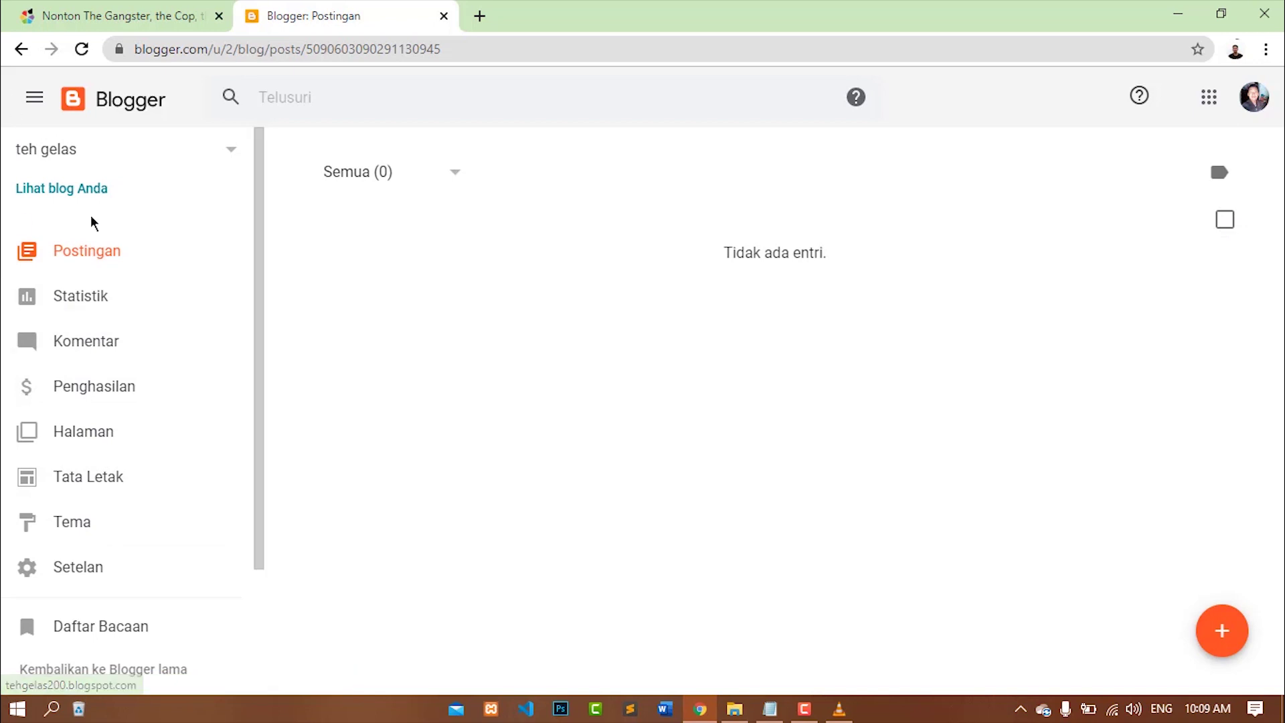
View the new blog's public site and its side menu, compare it with the dashboard, and return to the post list
click(74, 189)
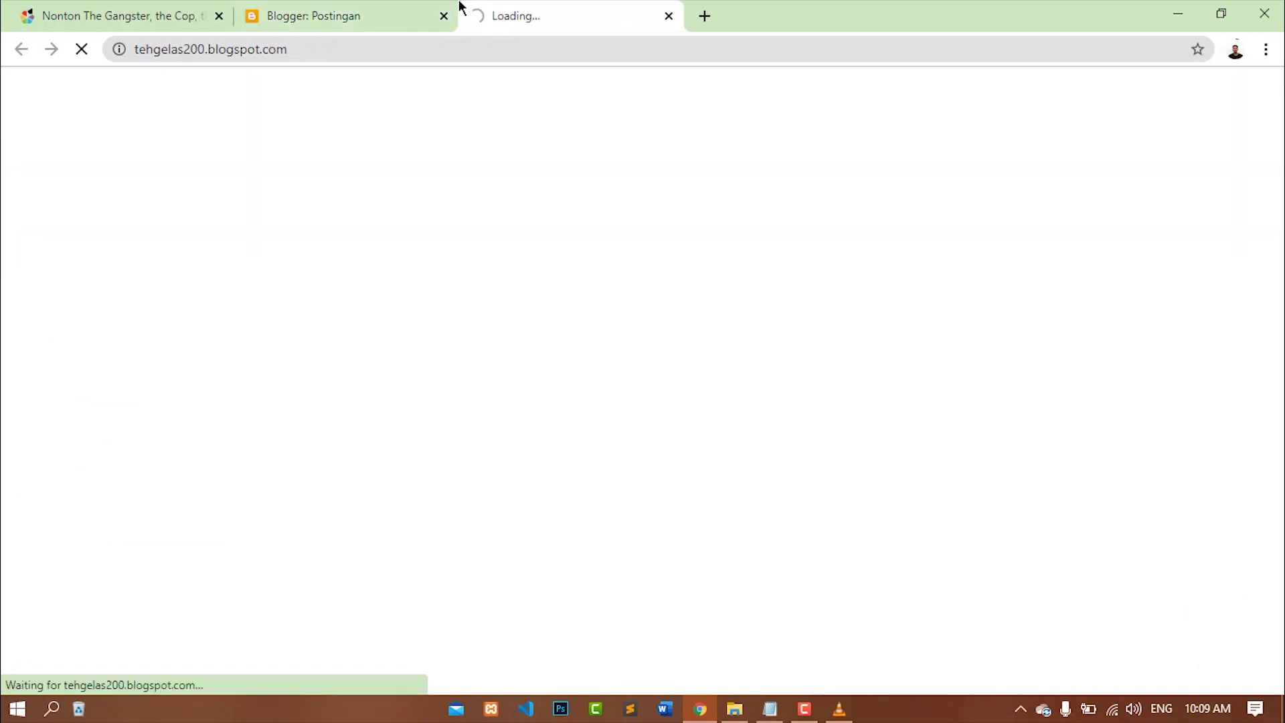
click(375, 15)
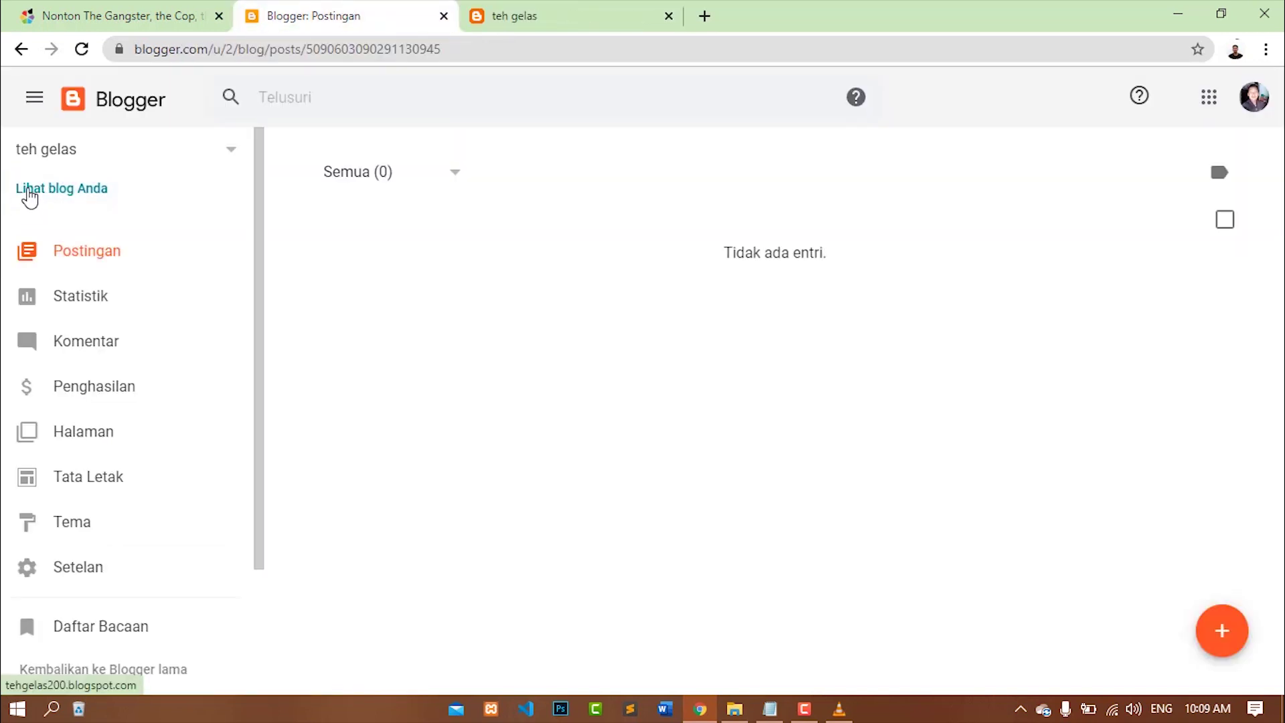
click(605, 14)
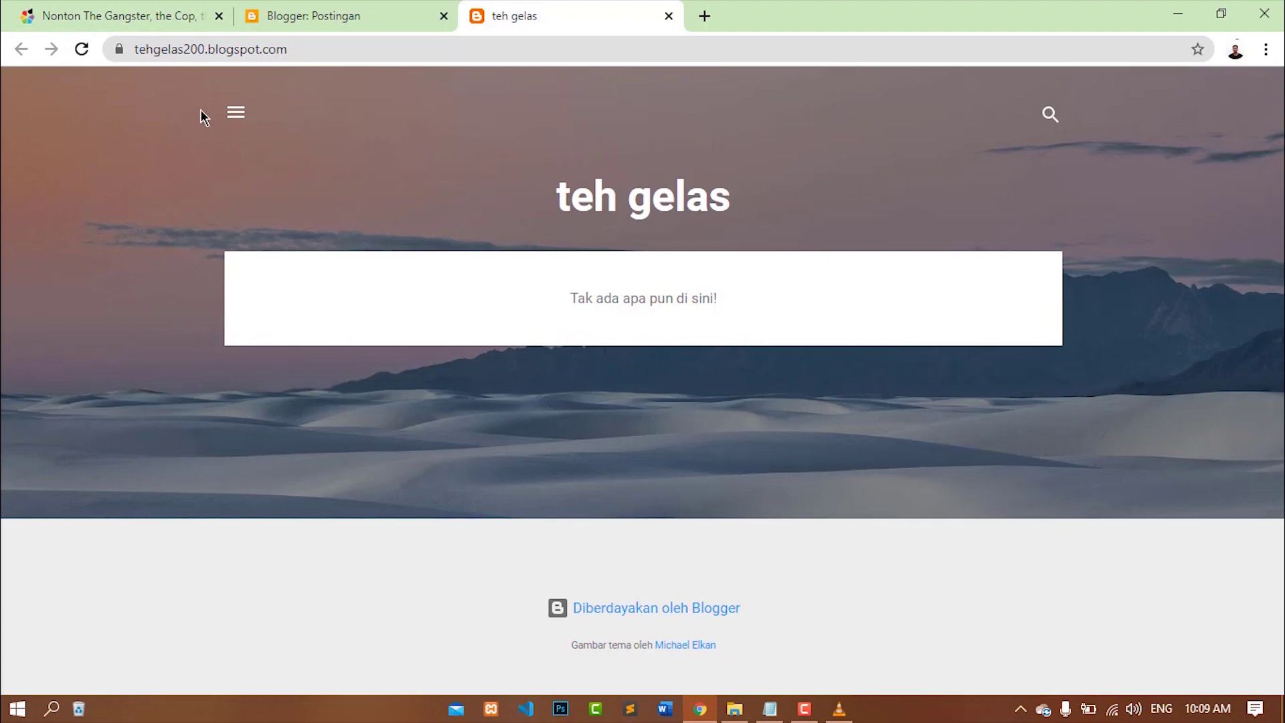
click(235, 112)
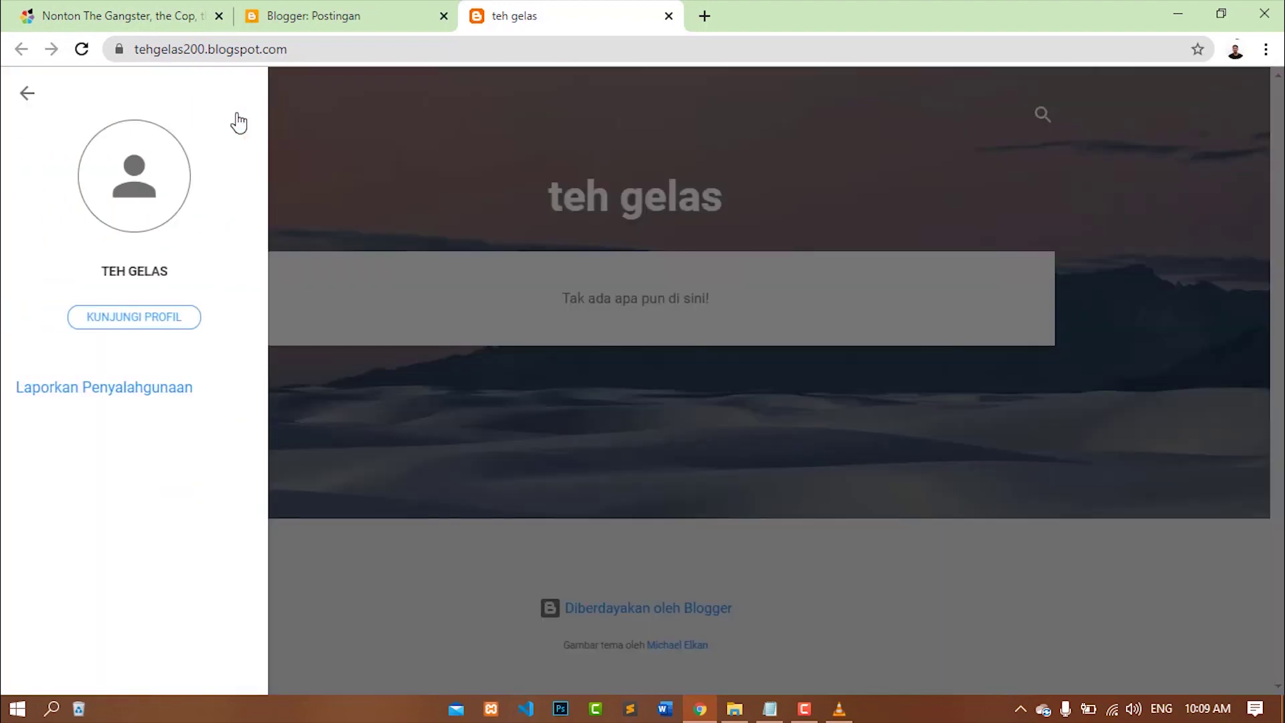
click(25, 97)
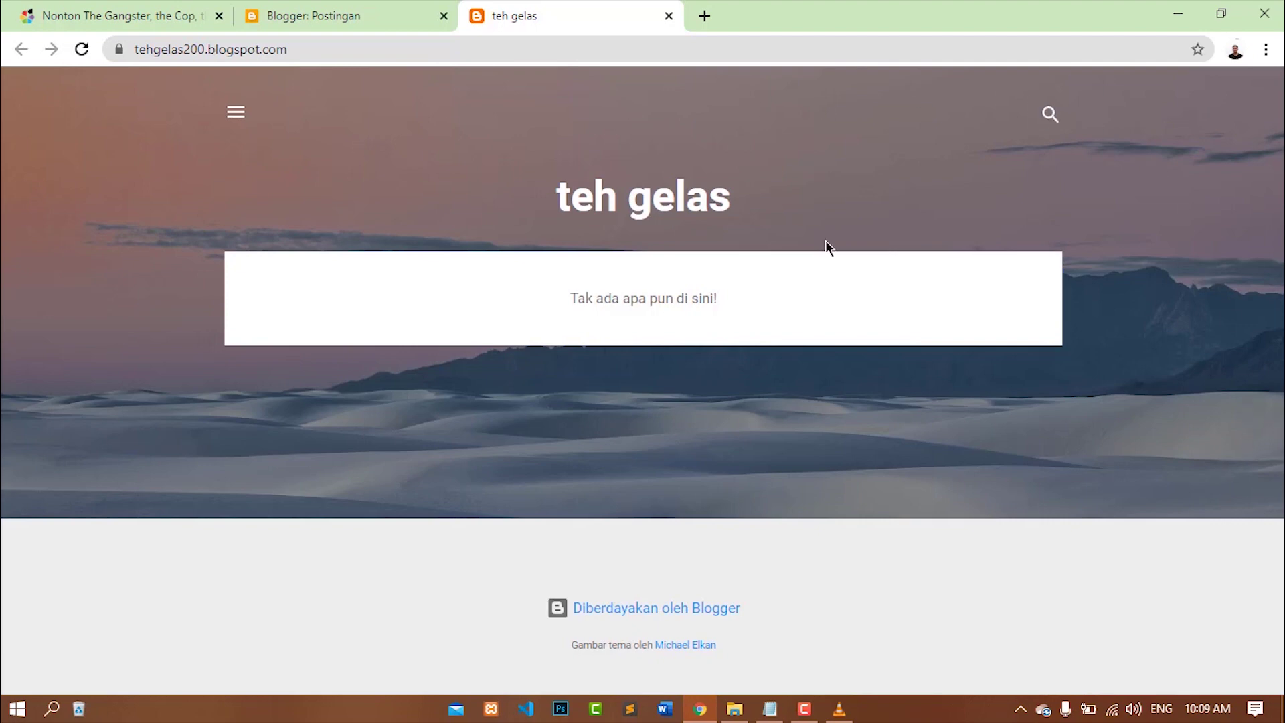
click(348, 7)
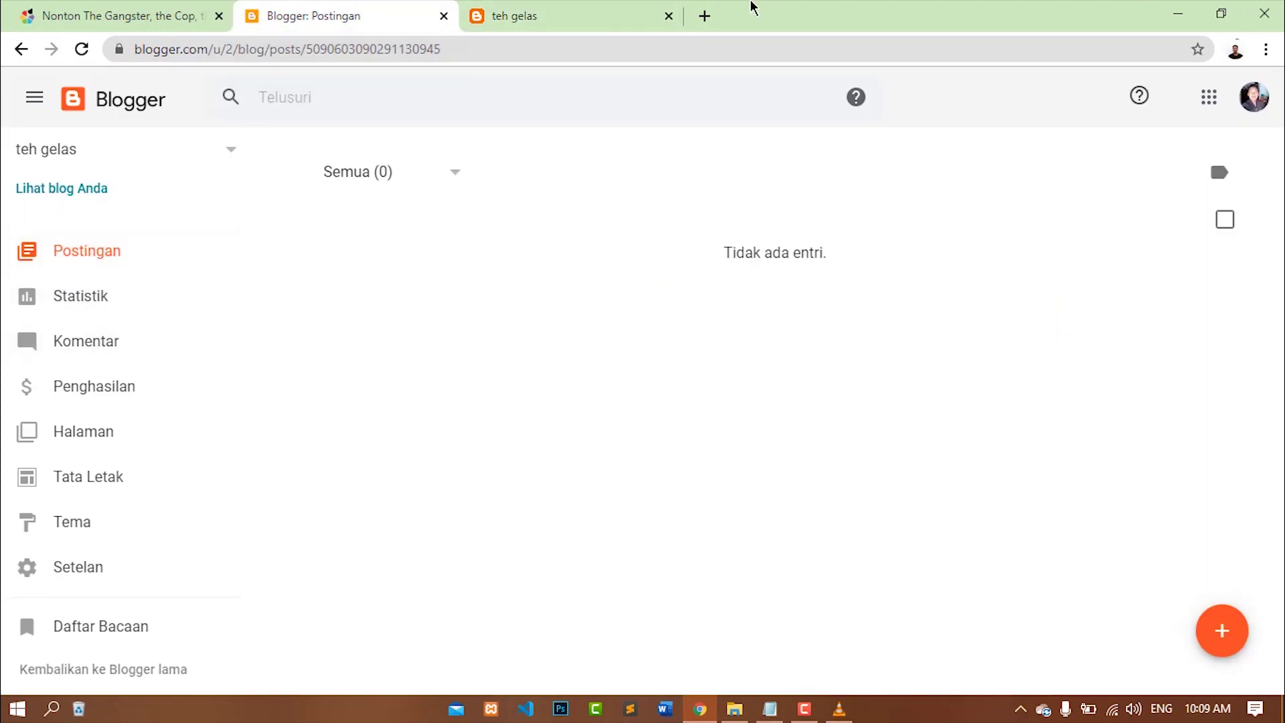
click(550, 9)
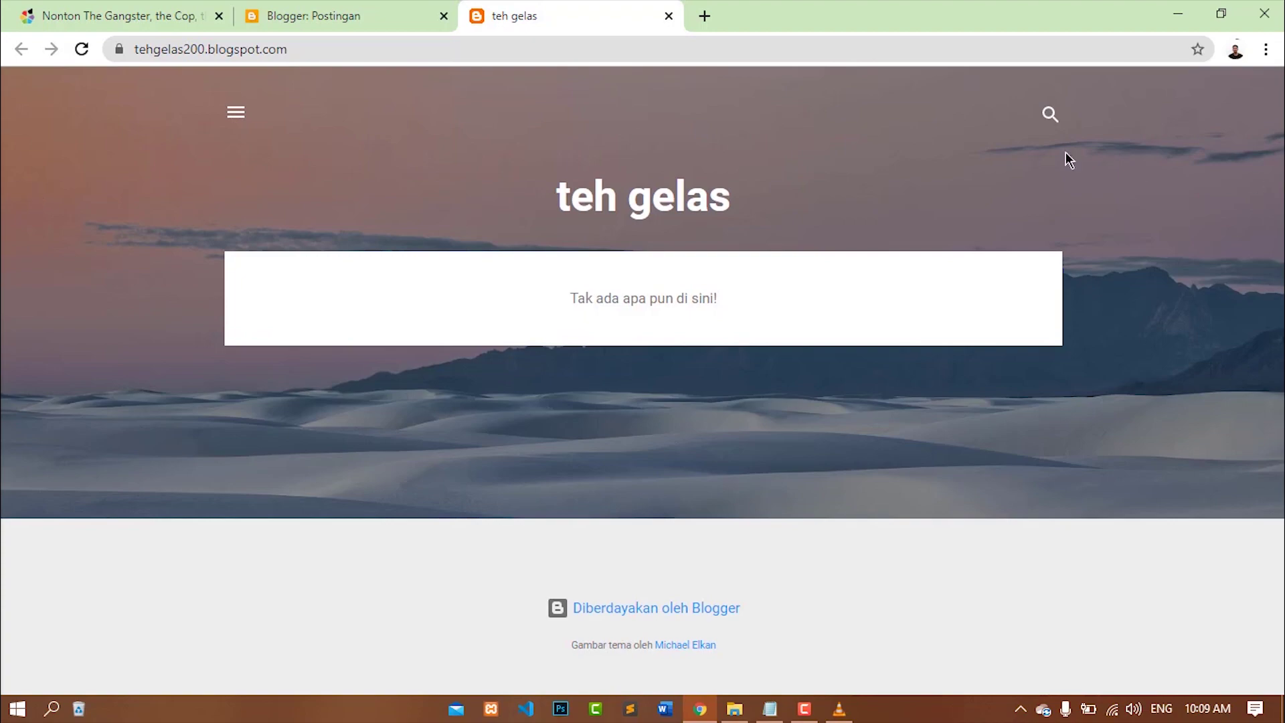
click(423, 7)
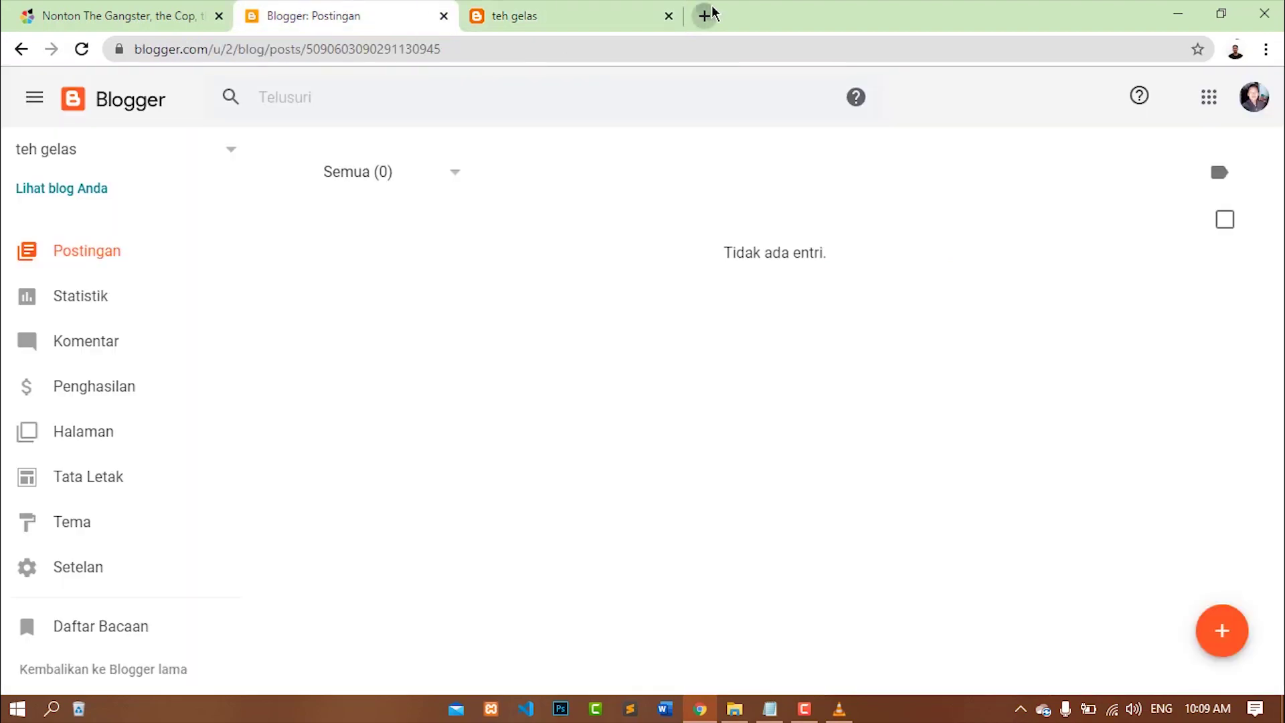
Open templatemark.com in a new browser tab
click(703, 15)
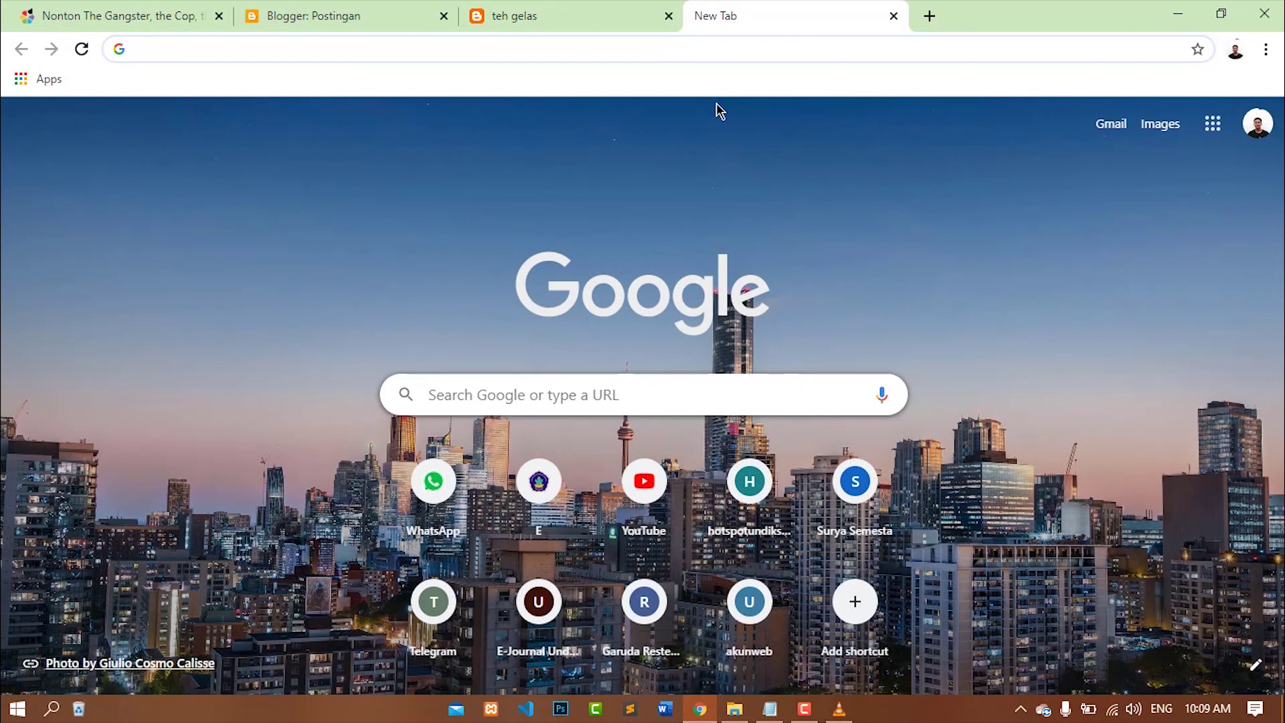
text(templatemark.com)
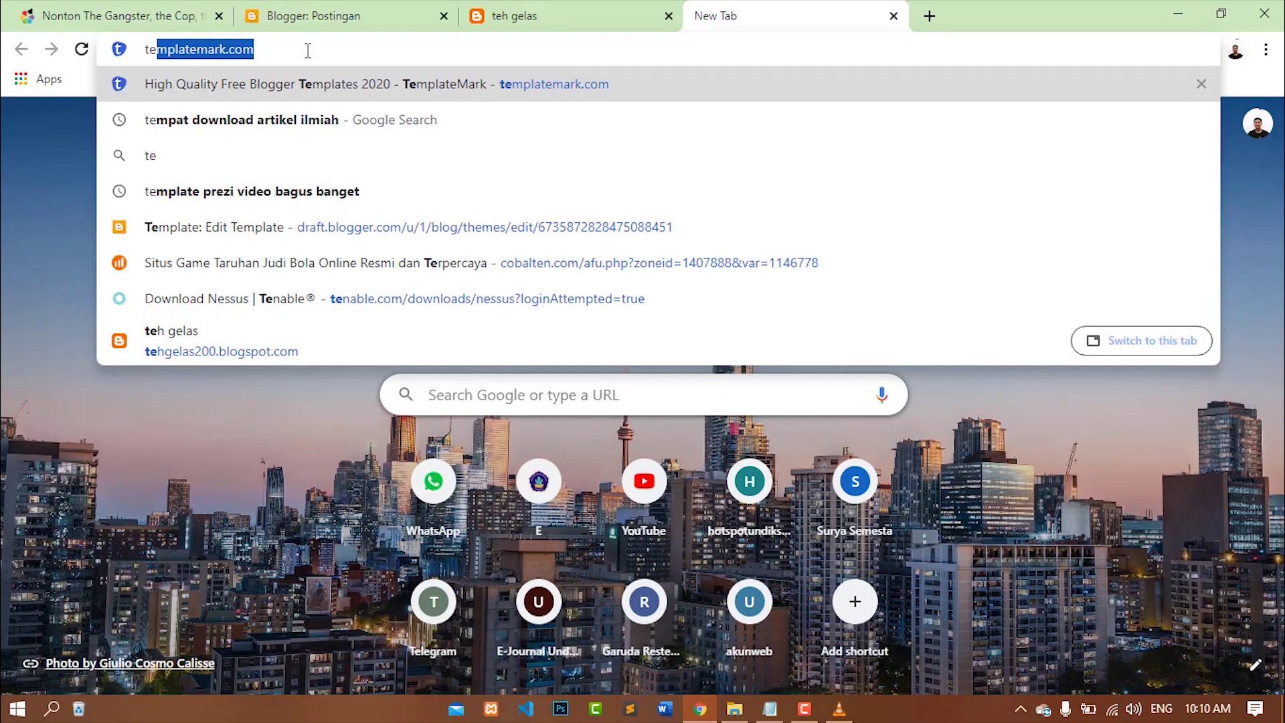
key(Return)
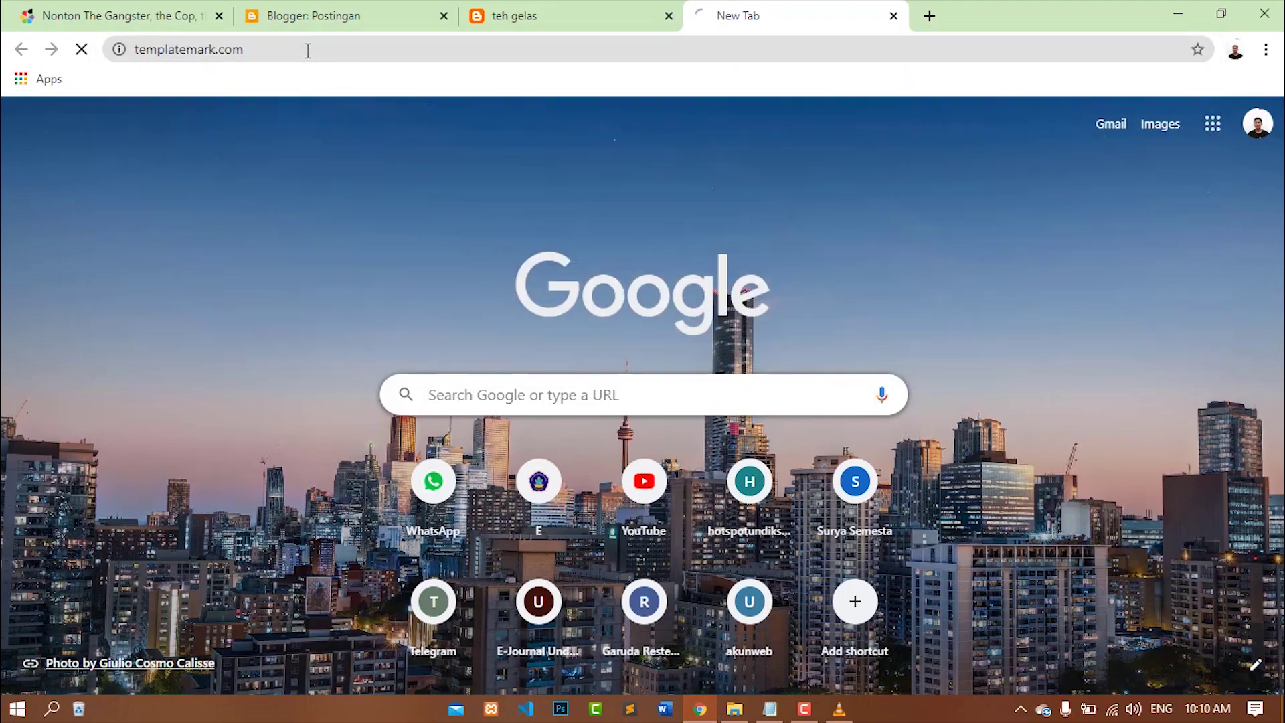
Browse the TemplateMark home page, examining the latest Blogger templates from the header down to the page numbers
scroll(545, 262, down, 10)
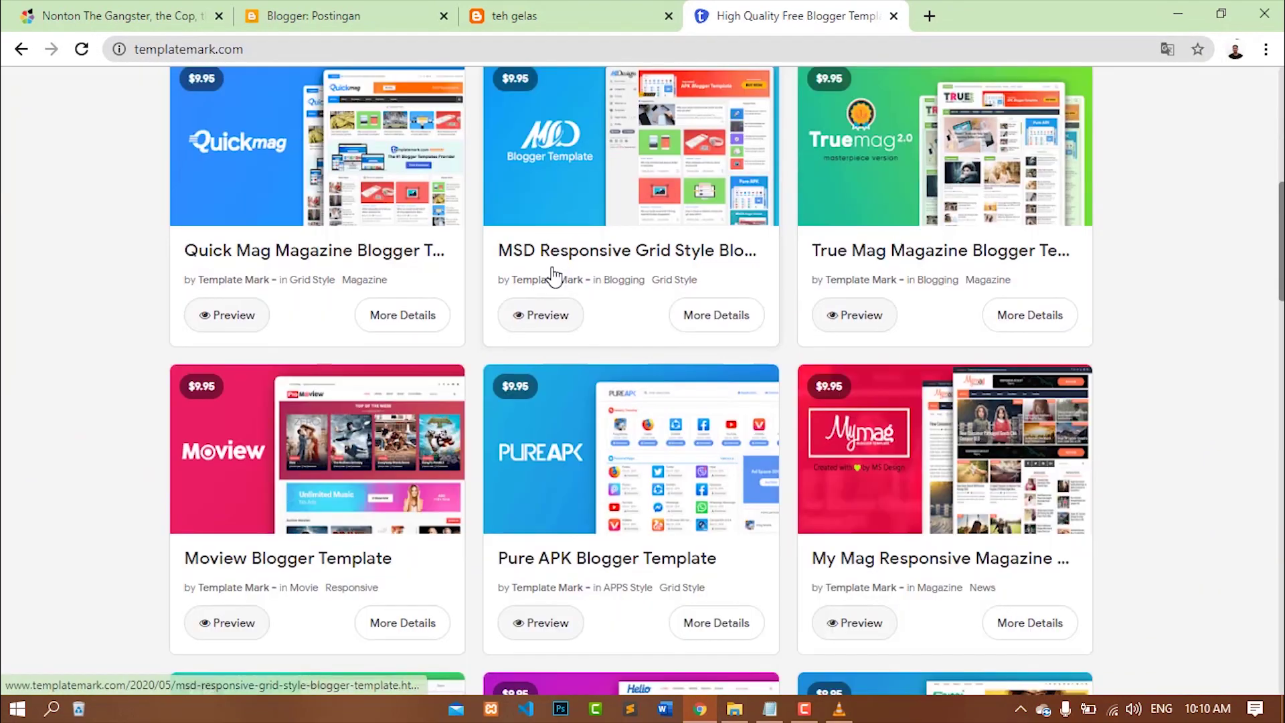
scroll(539, 256, up, 5)
scroll(539, 257, down, 6)
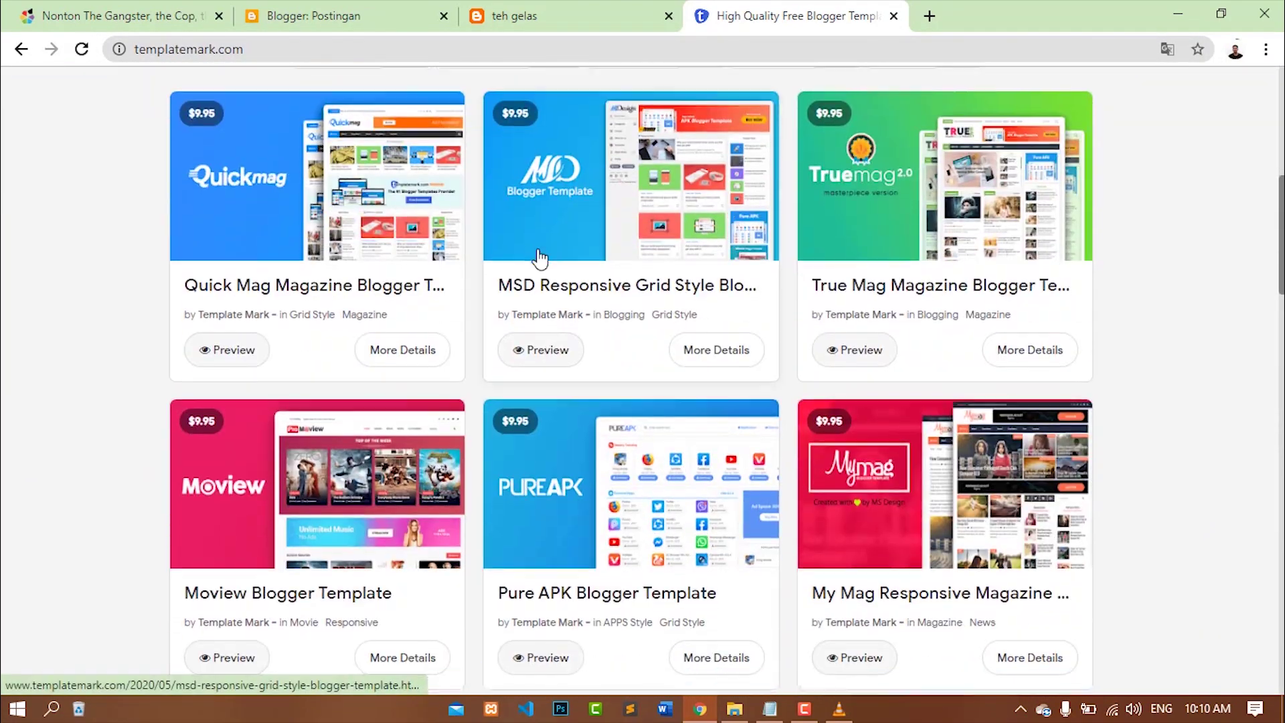
scroll(539, 256, up, 4)
scroll(539, 257, down, 3)
scroll(539, 258, down, 5)
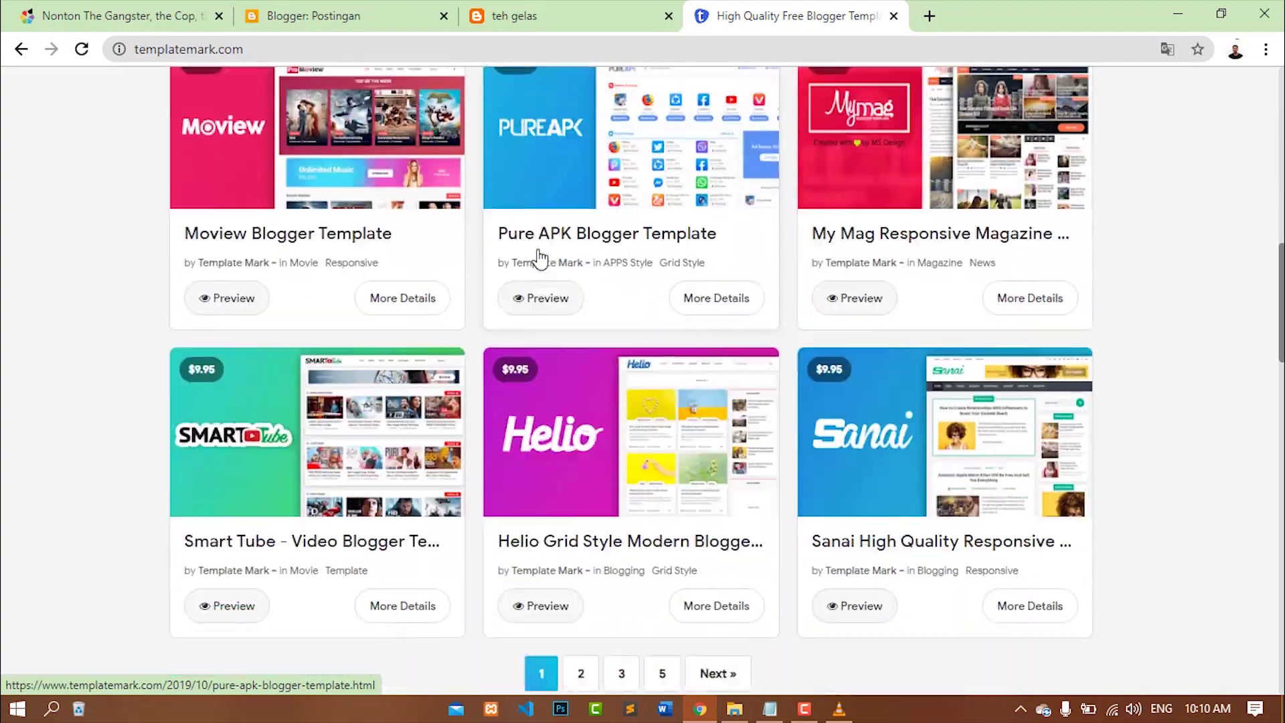
scroll(539, 258, up, 10)
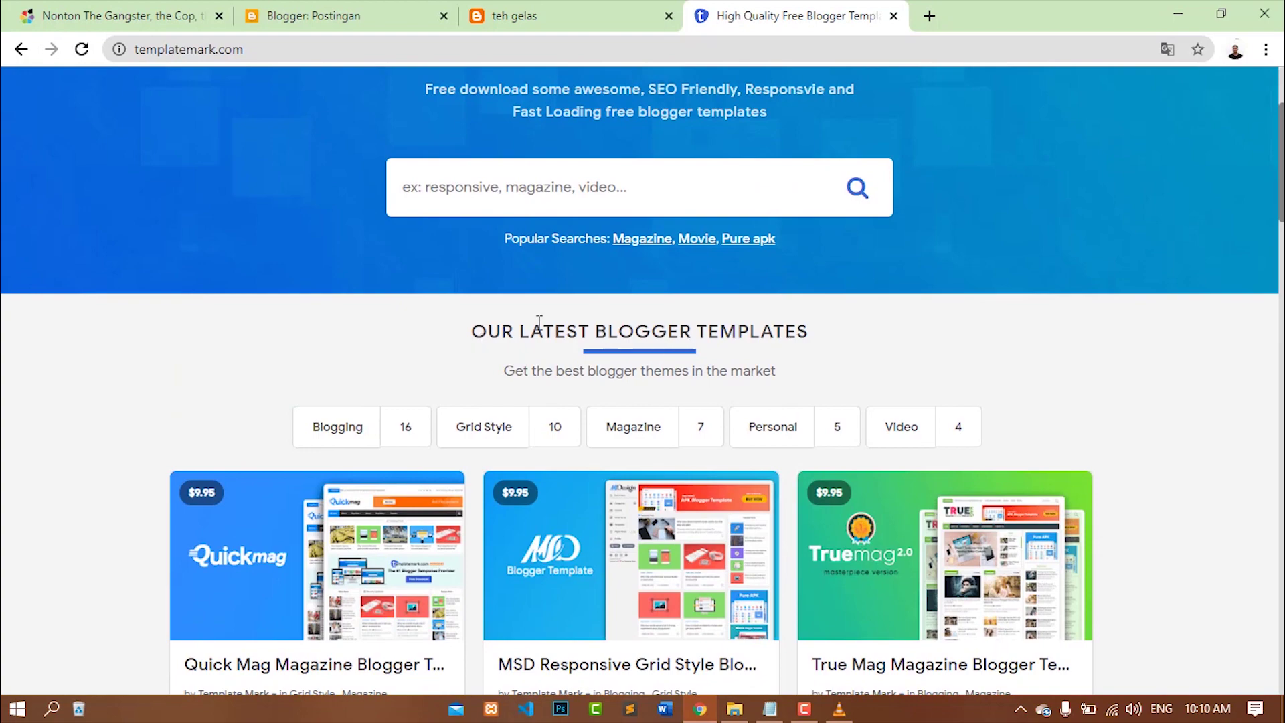
scroll(539, 323, up, 3)
scroll(539, 322, down, 7)
scroll(522, 323, up, 7)
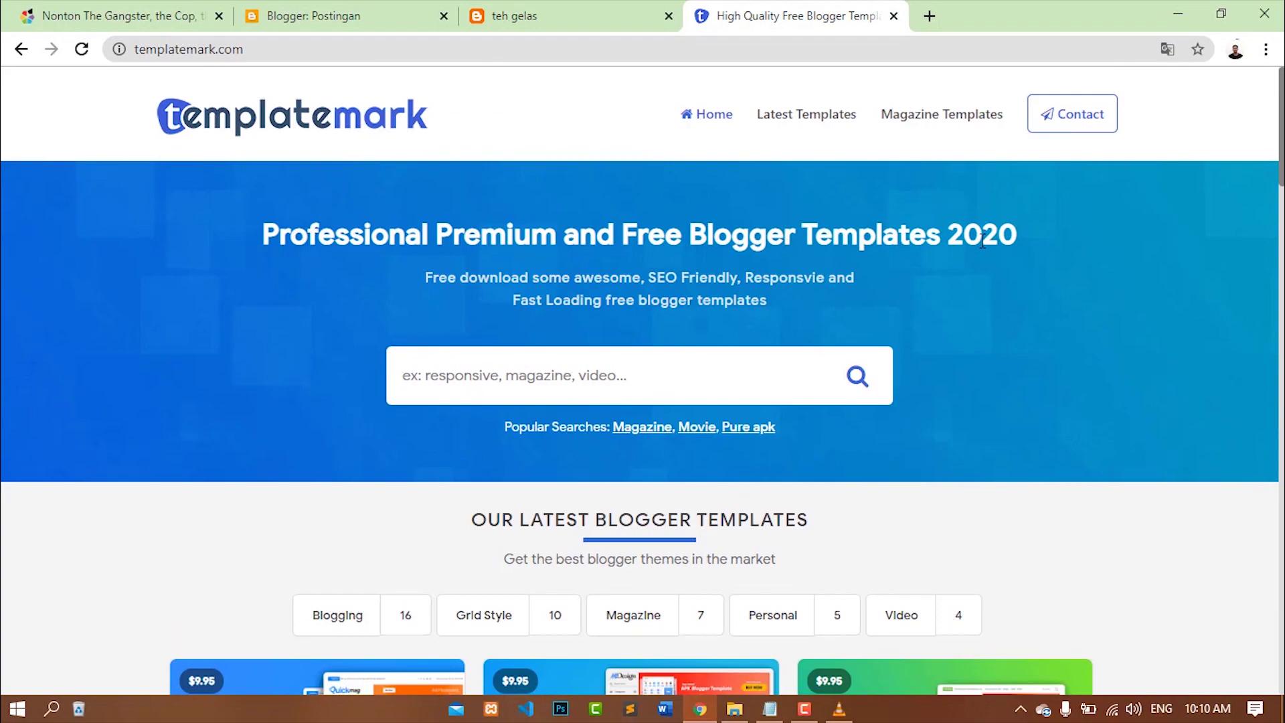
scroll(676, 204, down, 18)
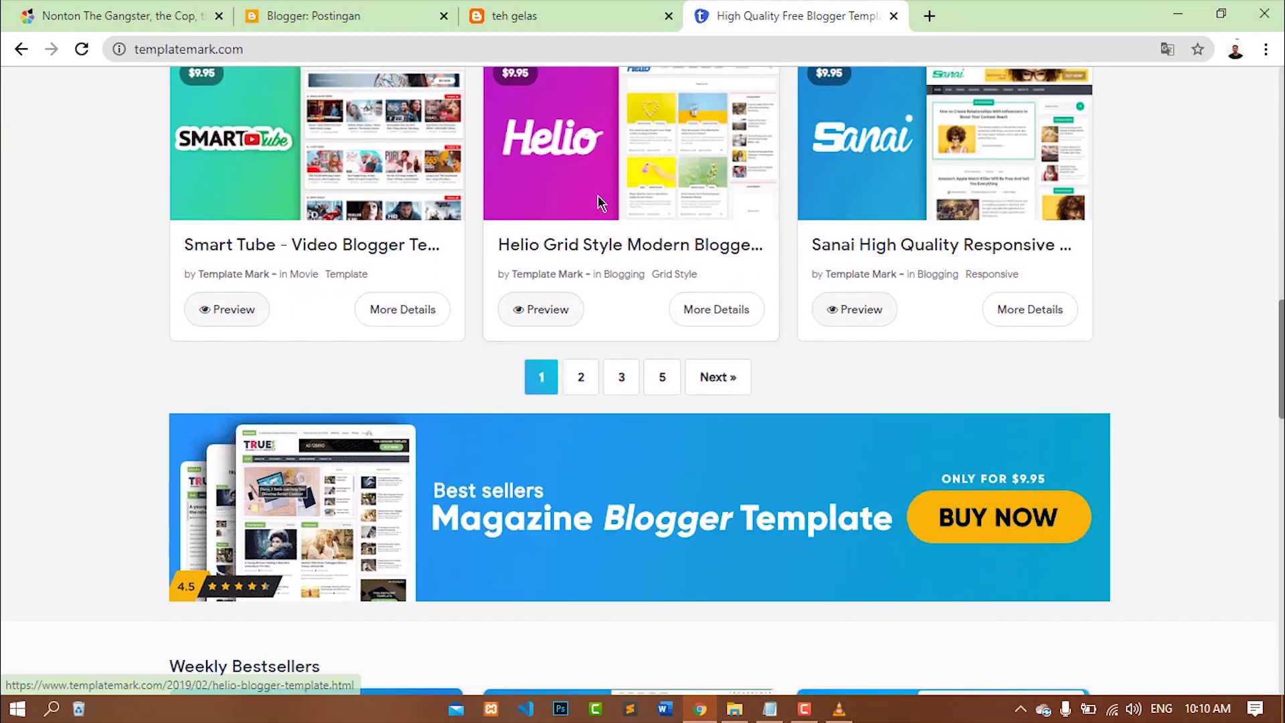
Open the existing personal Blogspot site in a new browser tab as a reference for the template design
scroll(601, 203, up, 4)
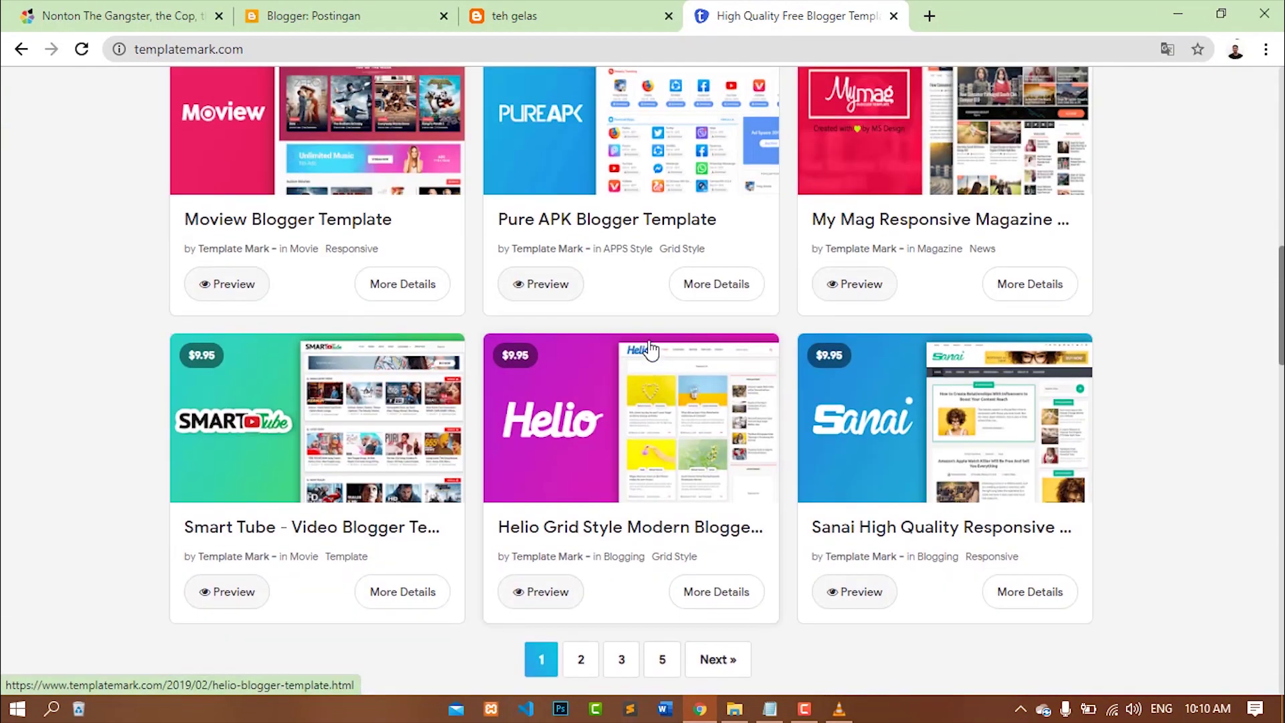
scroll(673, 423, up, 3)
scroll(568, 359, down, 5)
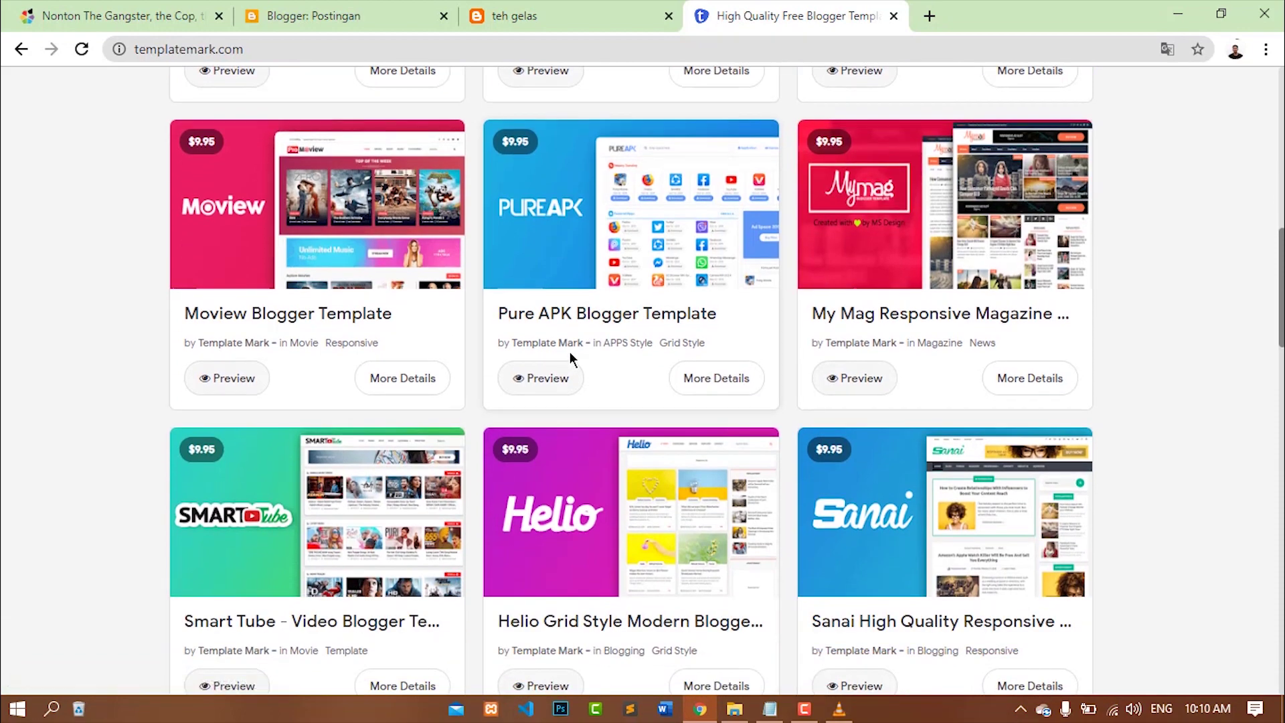
scroll(570, 362, up, 3)
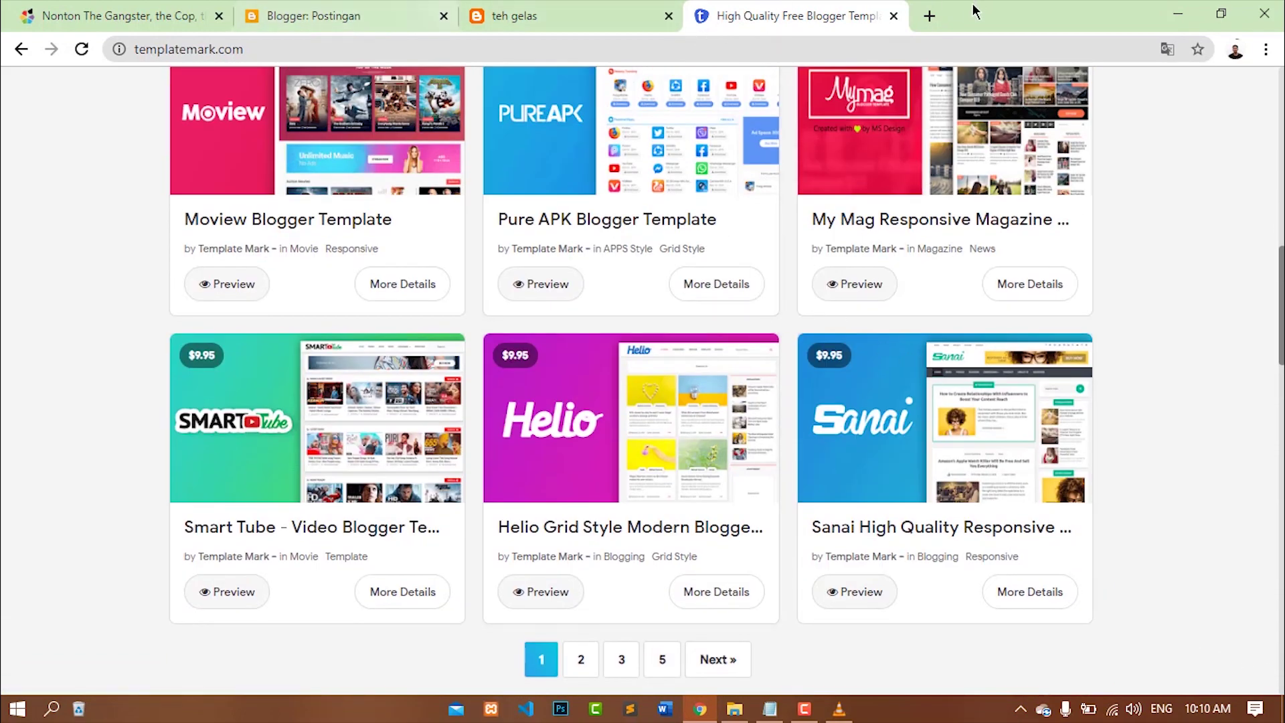
click(933, 16)
text(a)
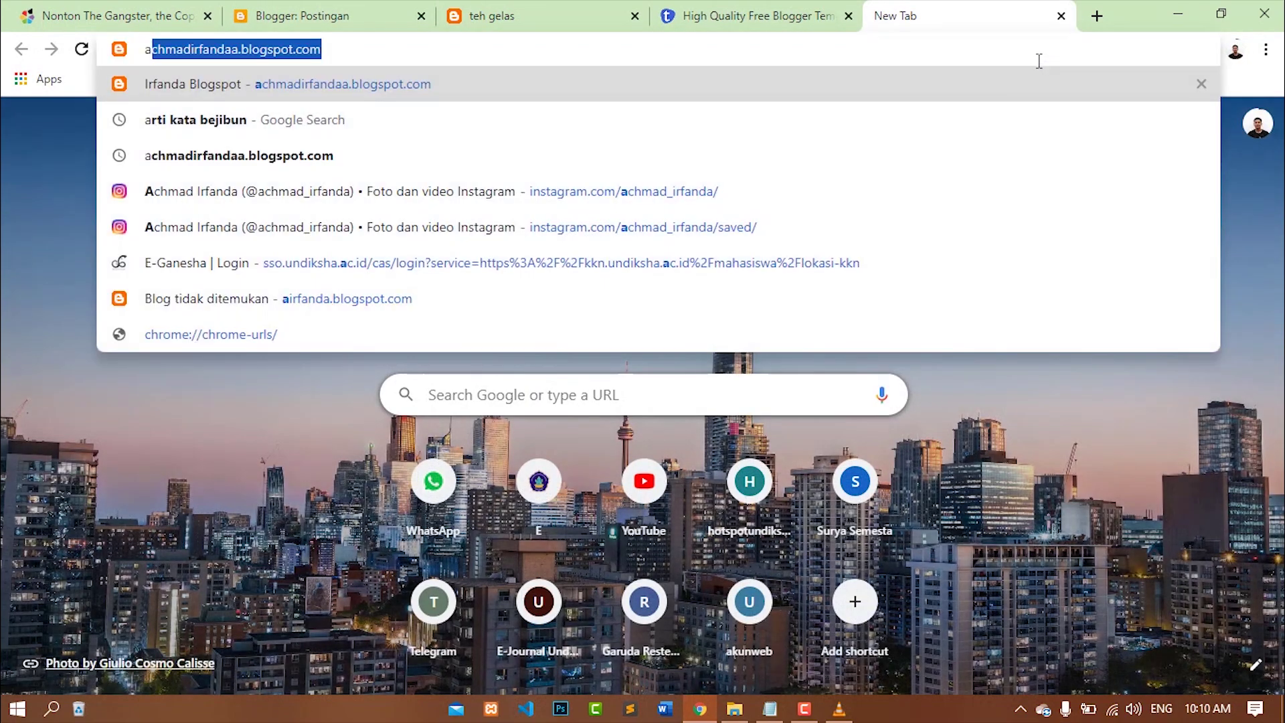
text(ch)
key(Return)
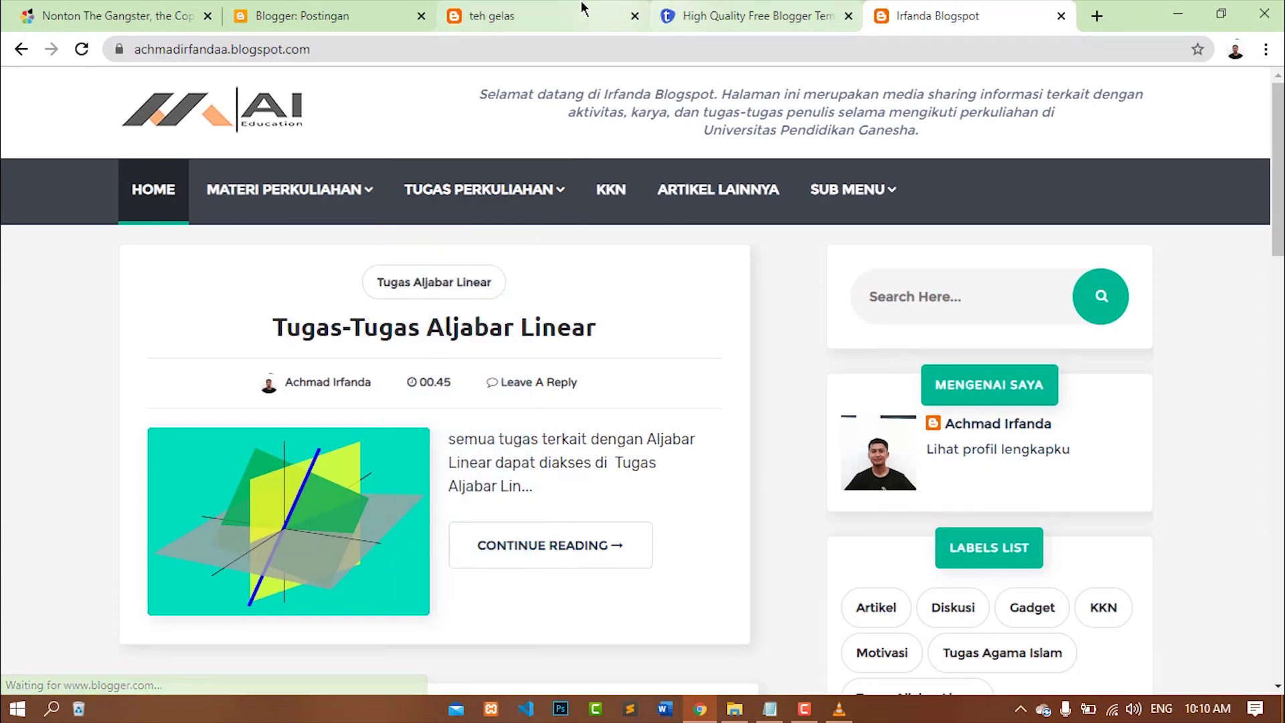
Compare the personal blog's design with the listed TemplateMark templates and close the blog's tab
click(749, 15)
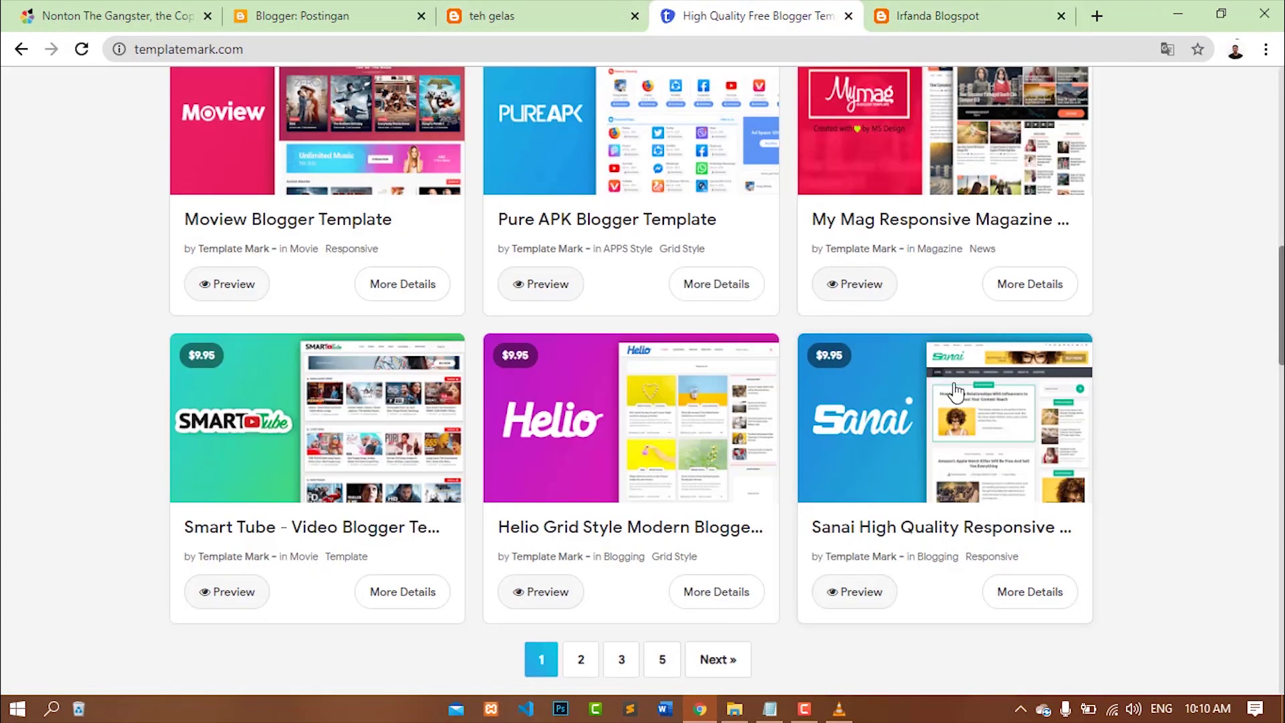
click(912, 16)
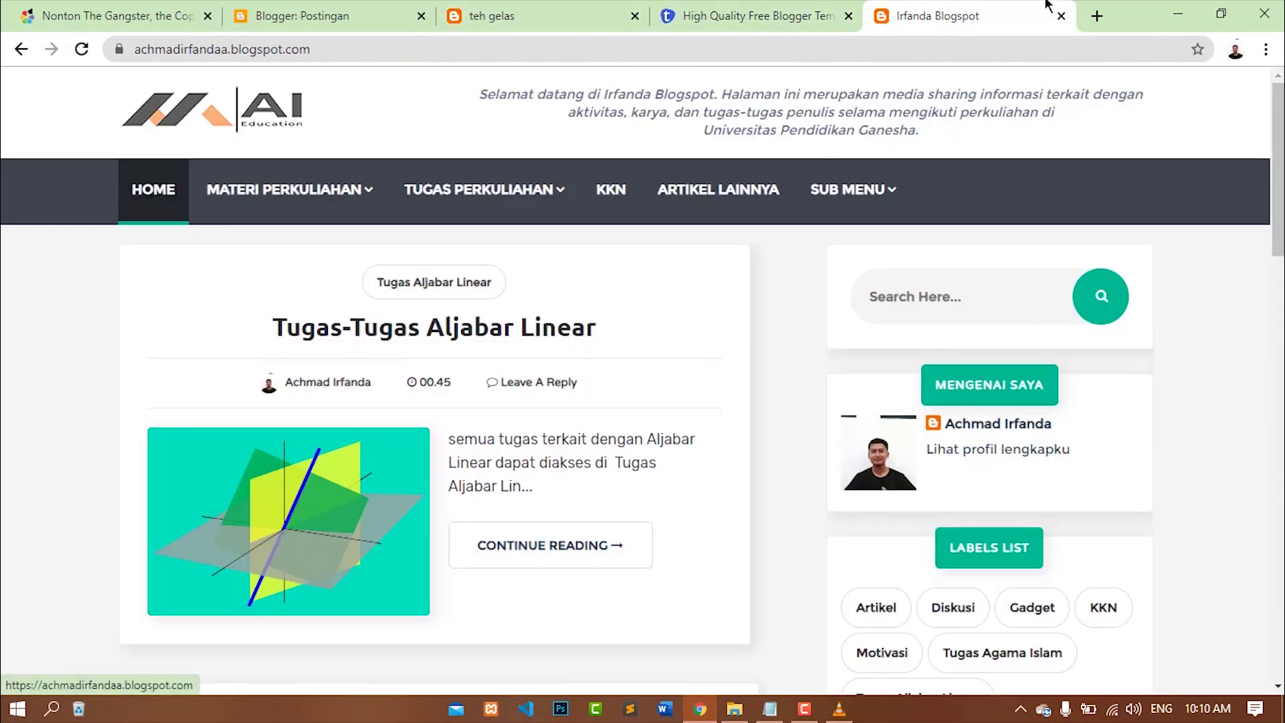
click(743, 16)
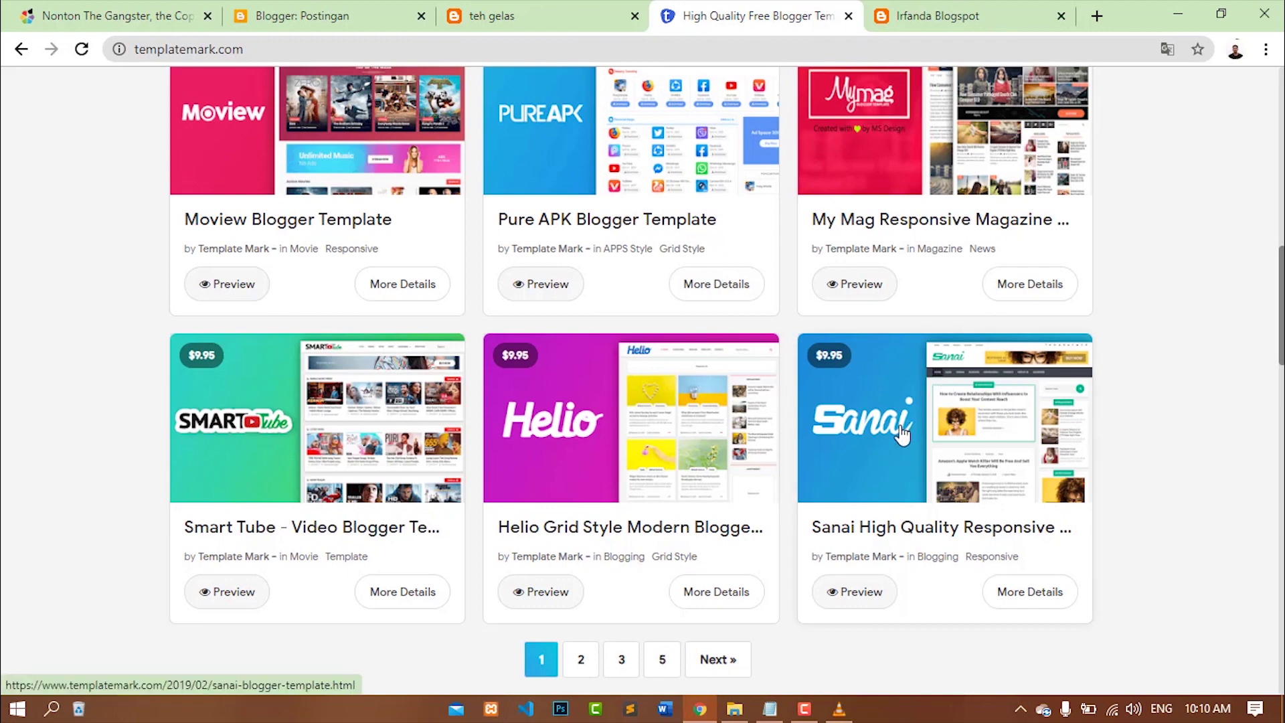
scroll(903, 435, up, 5)
scroll(903, 460, down, 7)
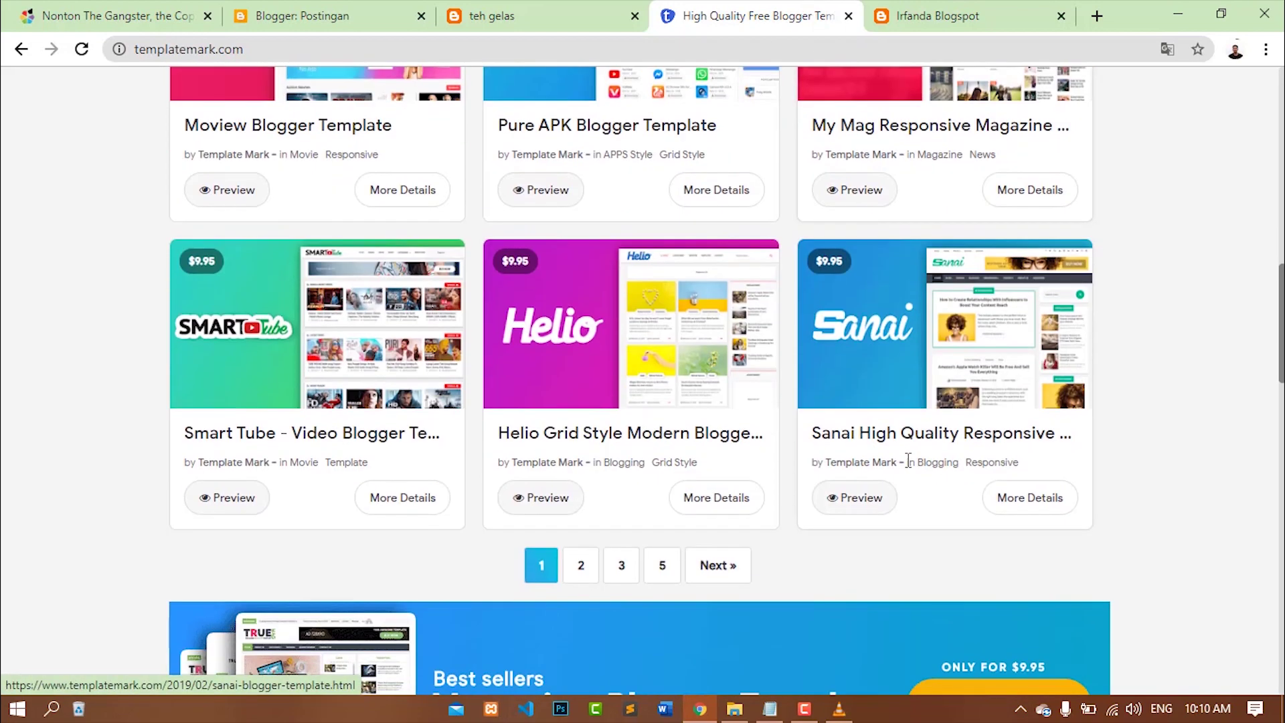
click(1044, 12)
click(1061, 16)
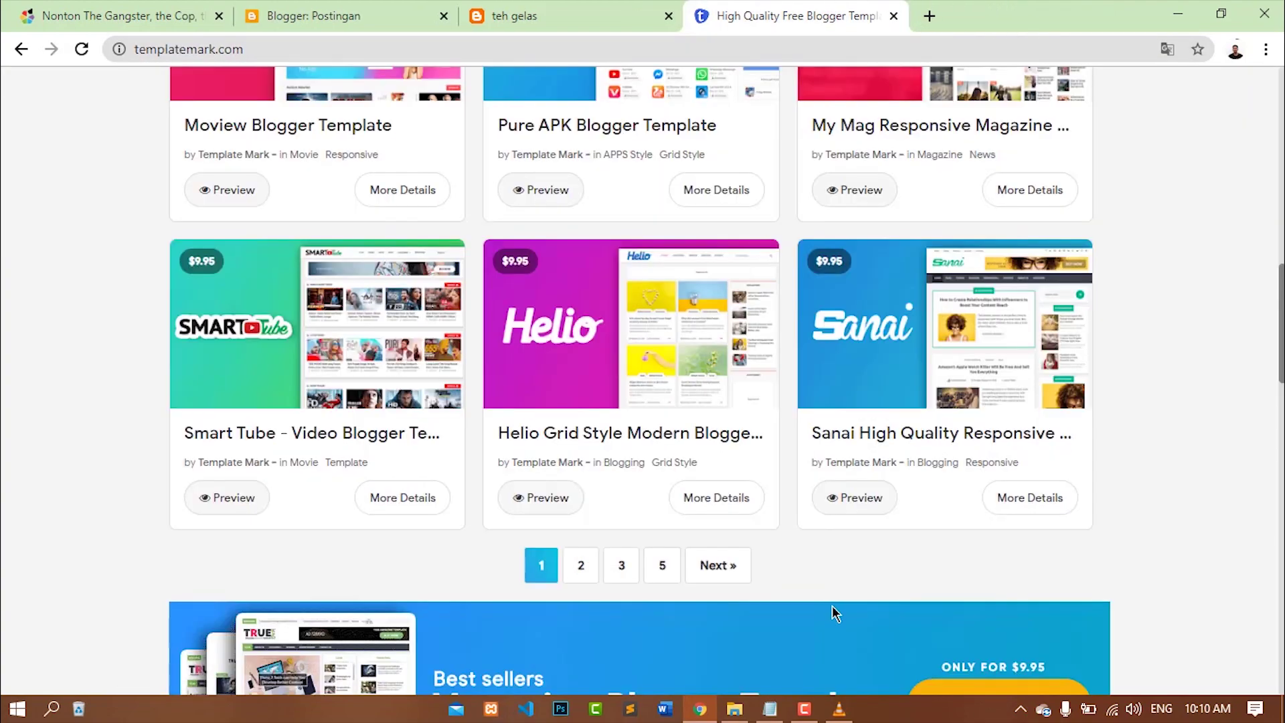
Go to page 2 of the TemplateMark template listing
scroll(509, 419, up, 3)
scroll(519, 404, up, 1)
scroll(516, 409, down, 2)
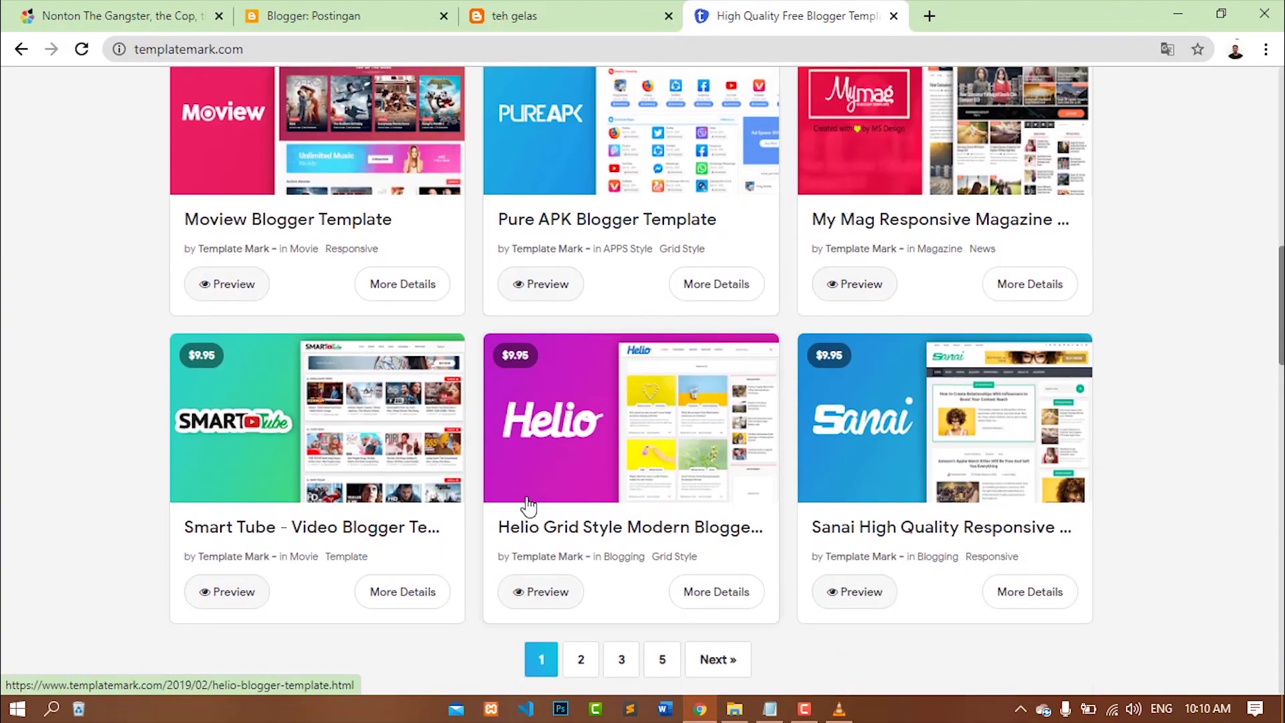
scroll(484, 435, up, 2)
scroll(488, 435, down, 7)
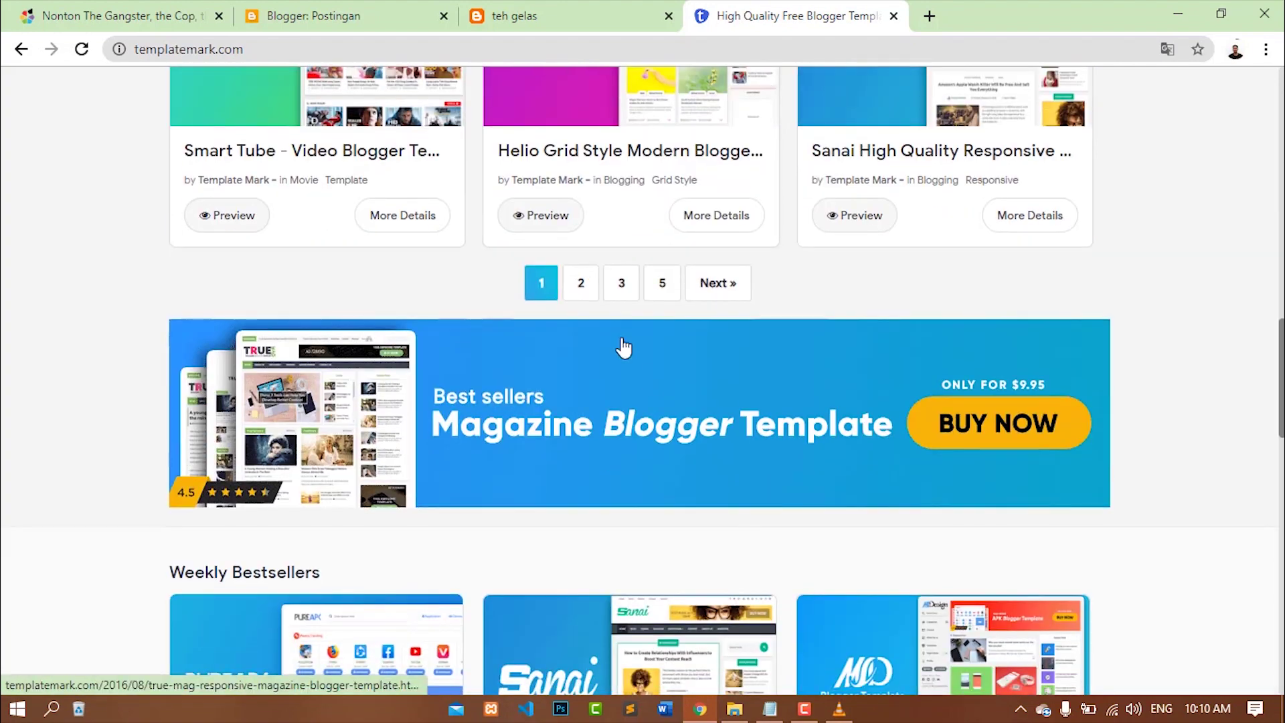
scroll(665, 335, up, 4)
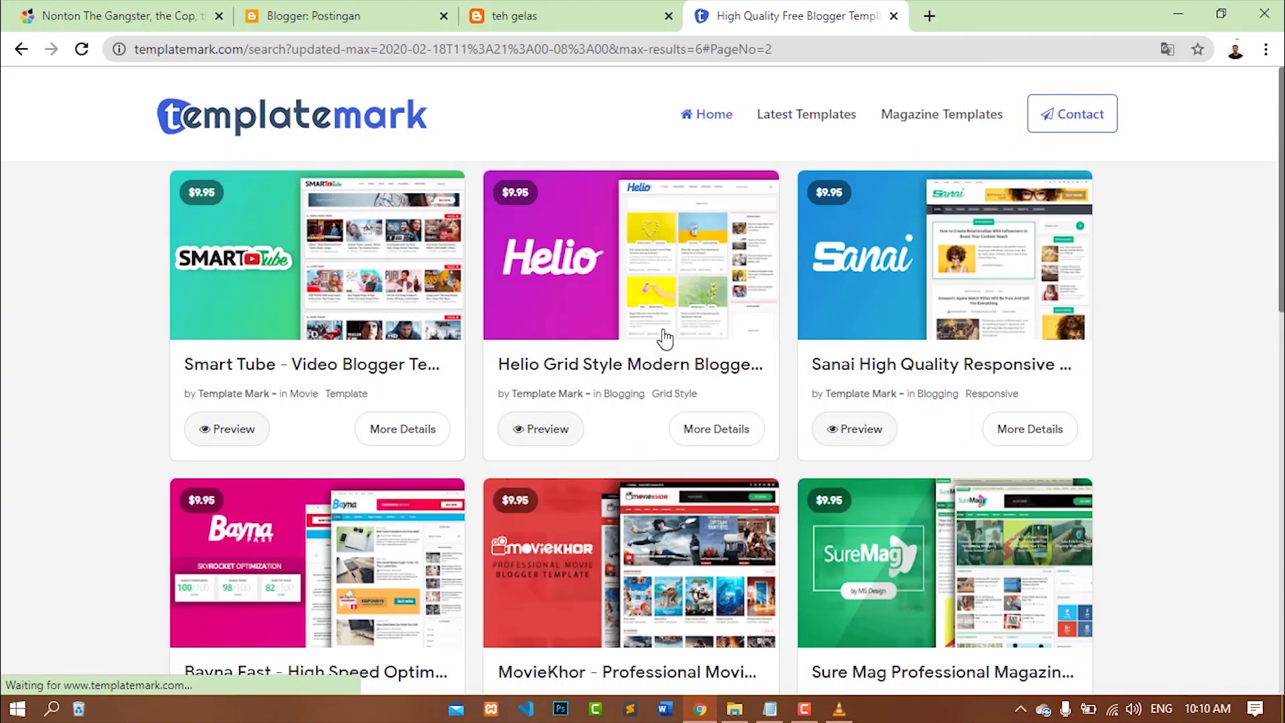
Look over the templates on page 2 and open the Sure Mag Professional Magazine Blogger Template page
scroll(664, 338, down, 2)
scroll(664, 339, up, 2)
scroll(664, 337, down, 3)
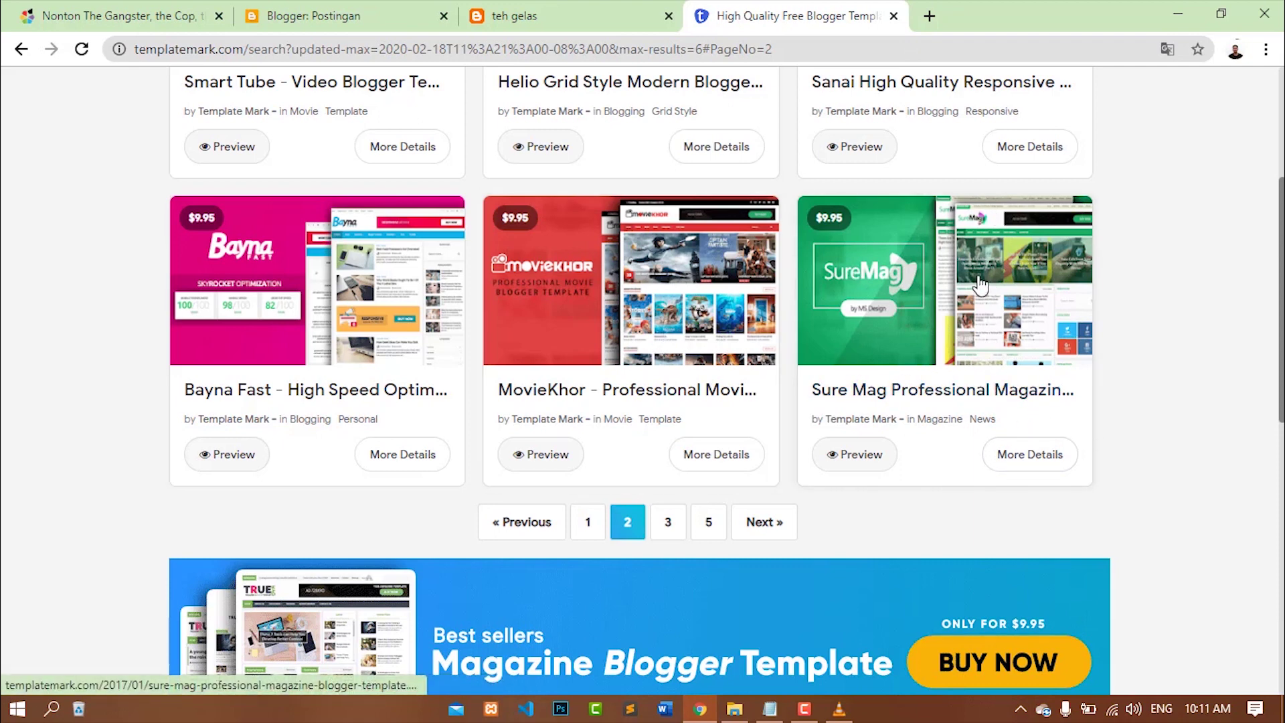
click(956, 310)
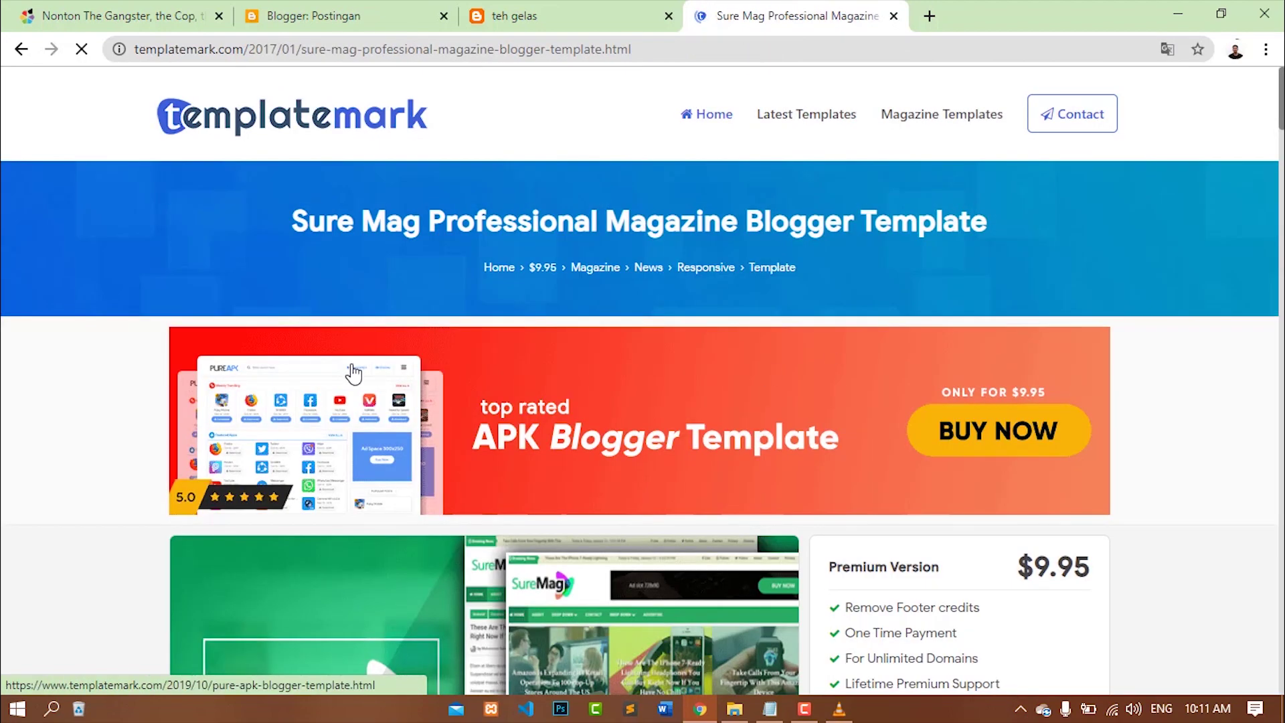
Review the Sure Mag template's premium and free options and download the free version
scroll(362, 371, down, 4)
scroll(353, 361, down, 5)
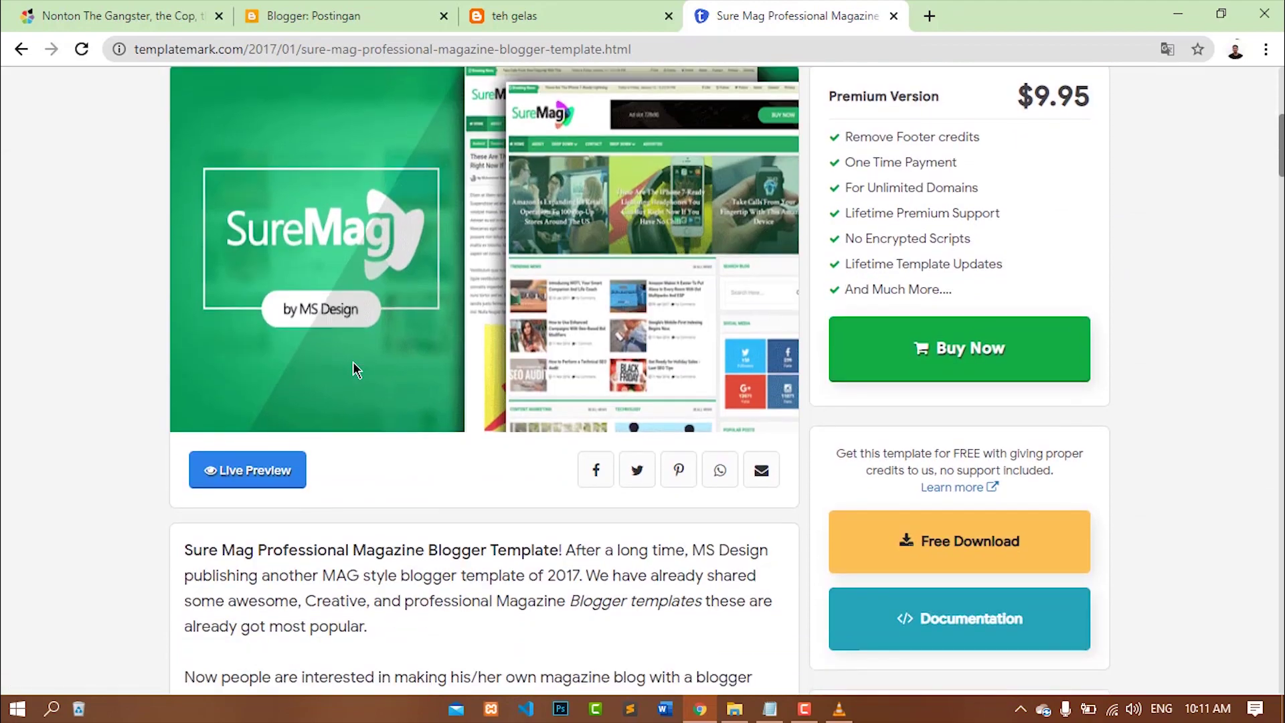
scroll(500, 345, up, 6)
scroll(501, 345, down, 4)
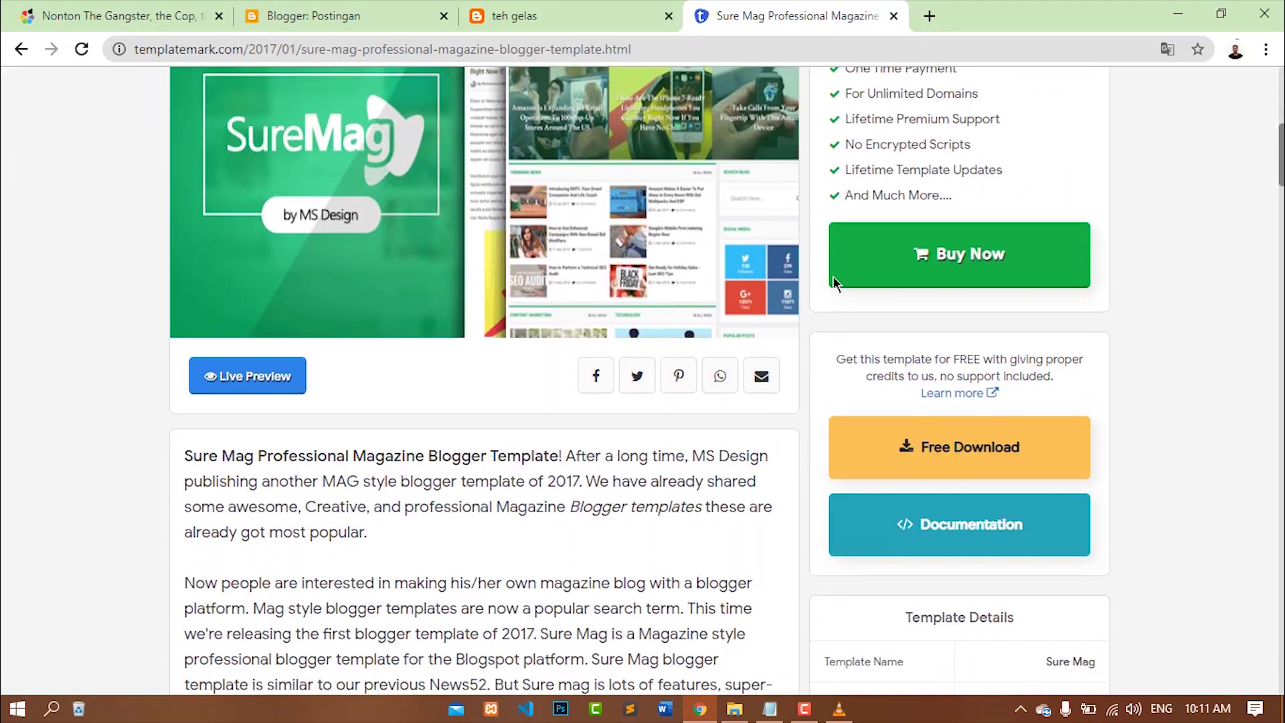
scroll(937, 282, up, 4)
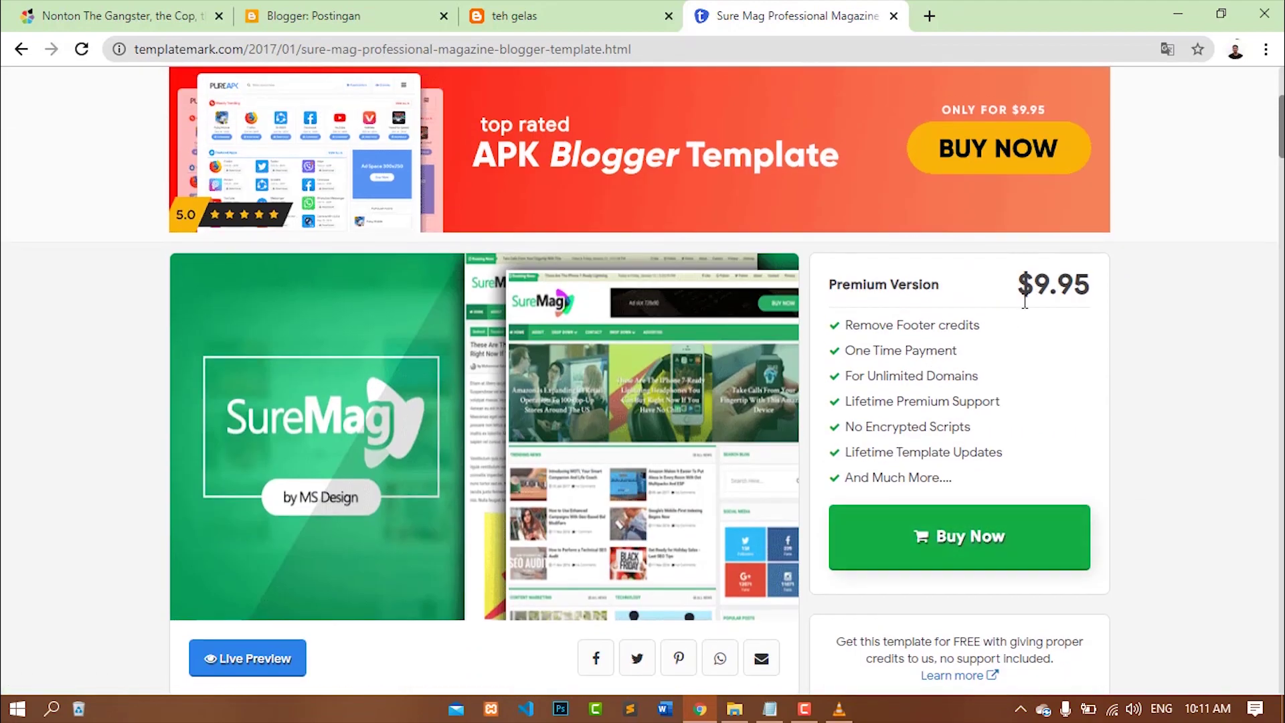
scroll(581, 380, down, 1)
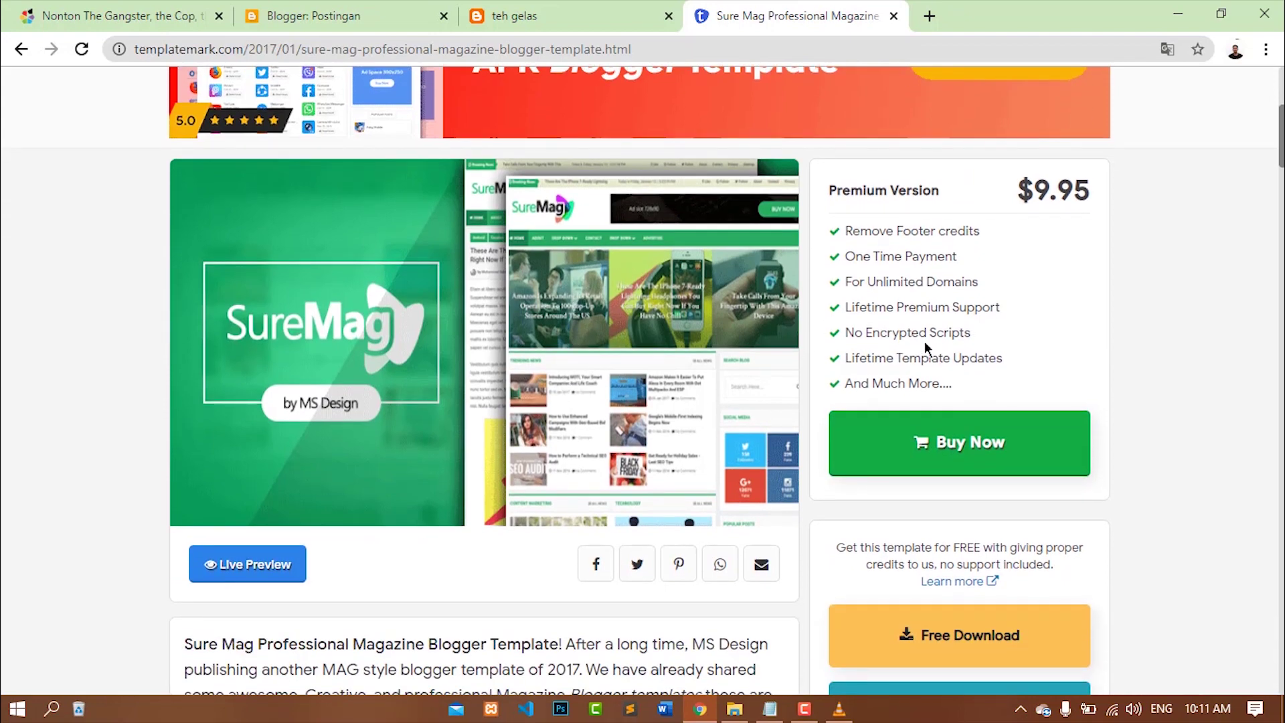
scroll(866, 439, down, 3)
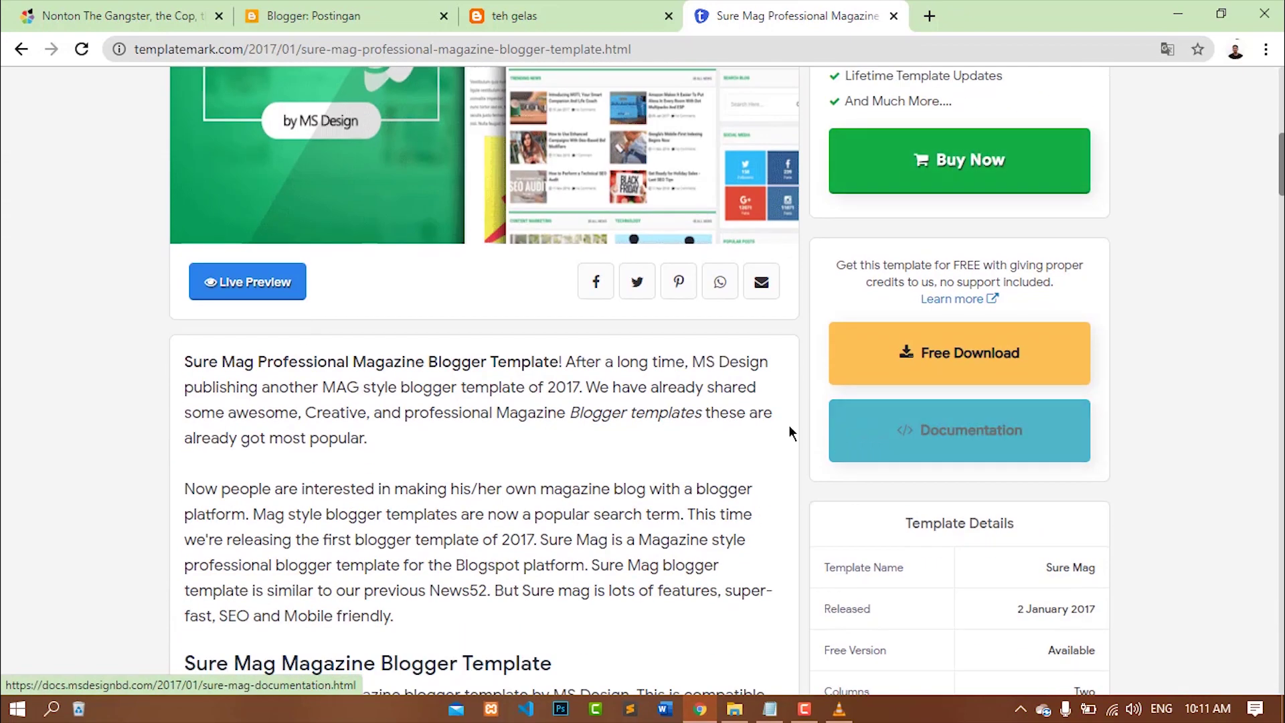
click(1004, 353)
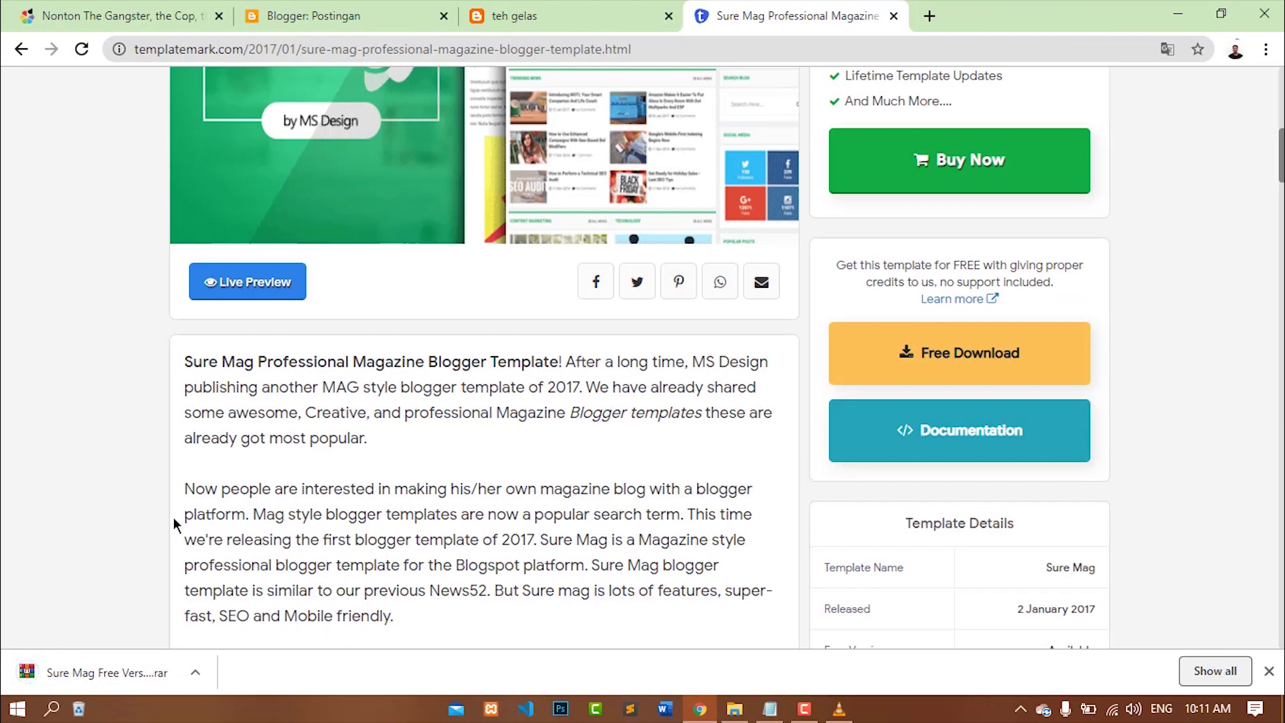
Locate the downloaded Sure Mag archive in its folder and create a folder named "template blog" on the Desktop
click(195, 672)
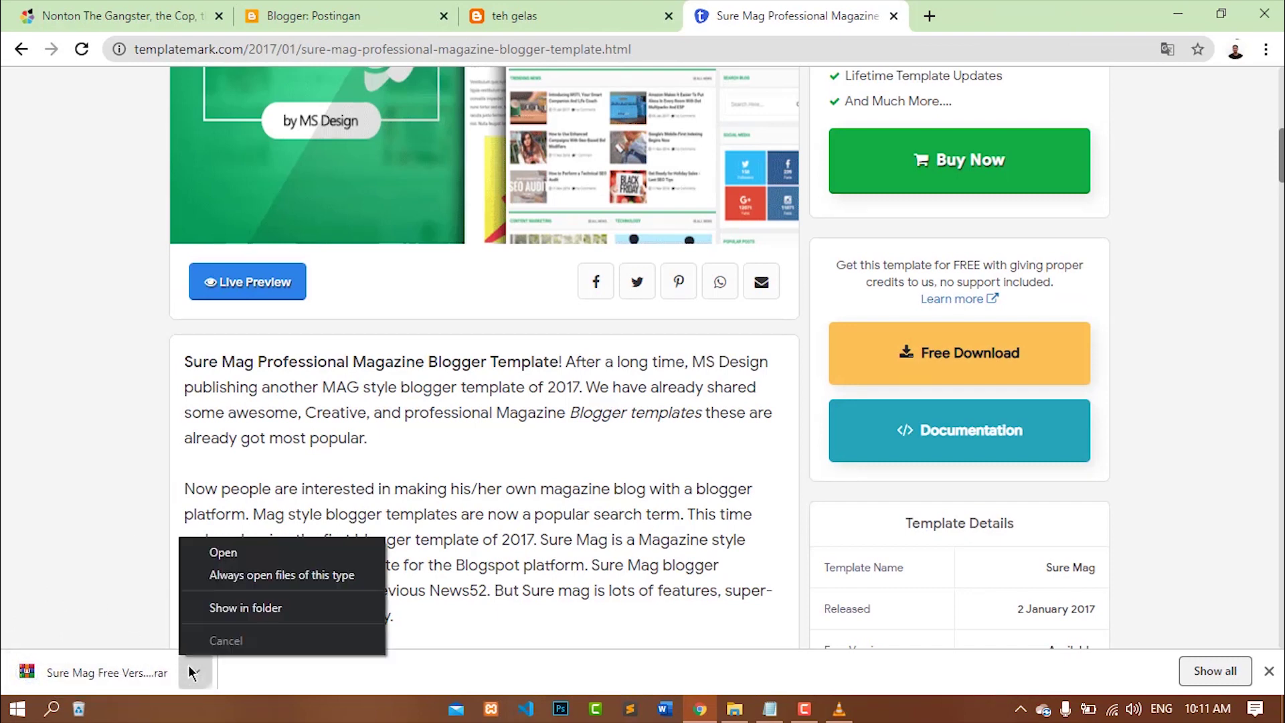
click(256, 614)
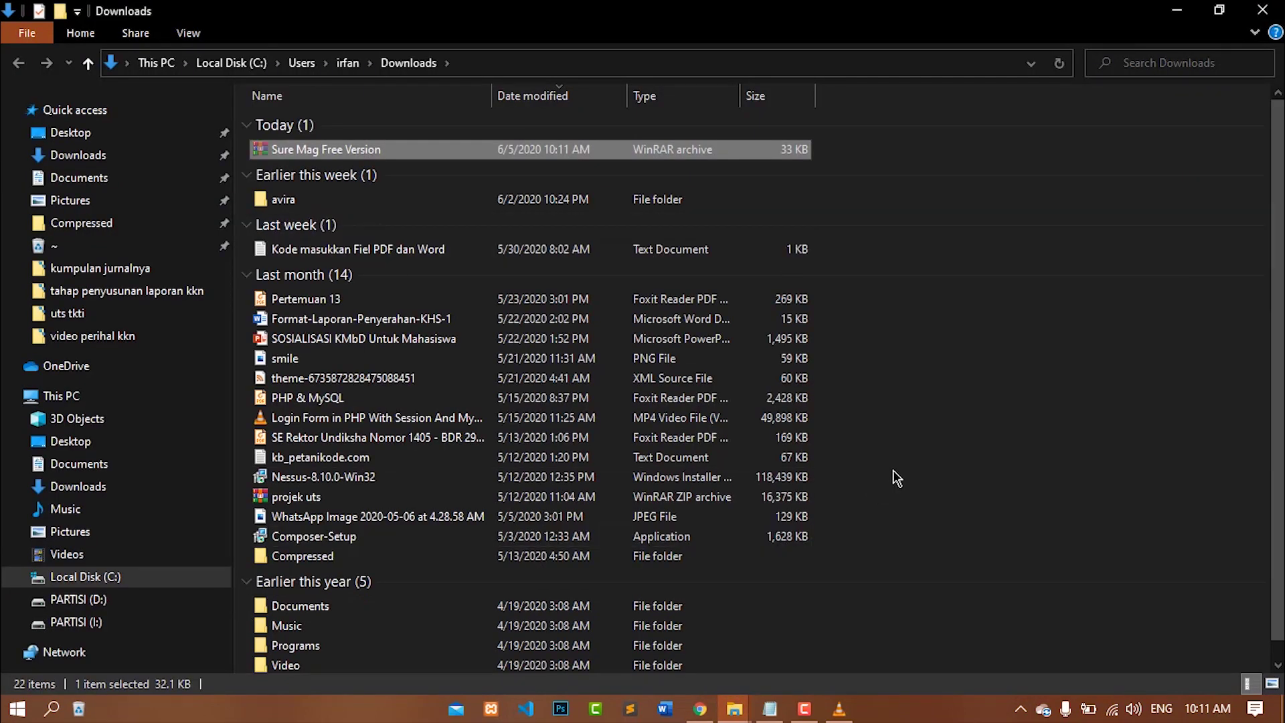
click(146, 133)
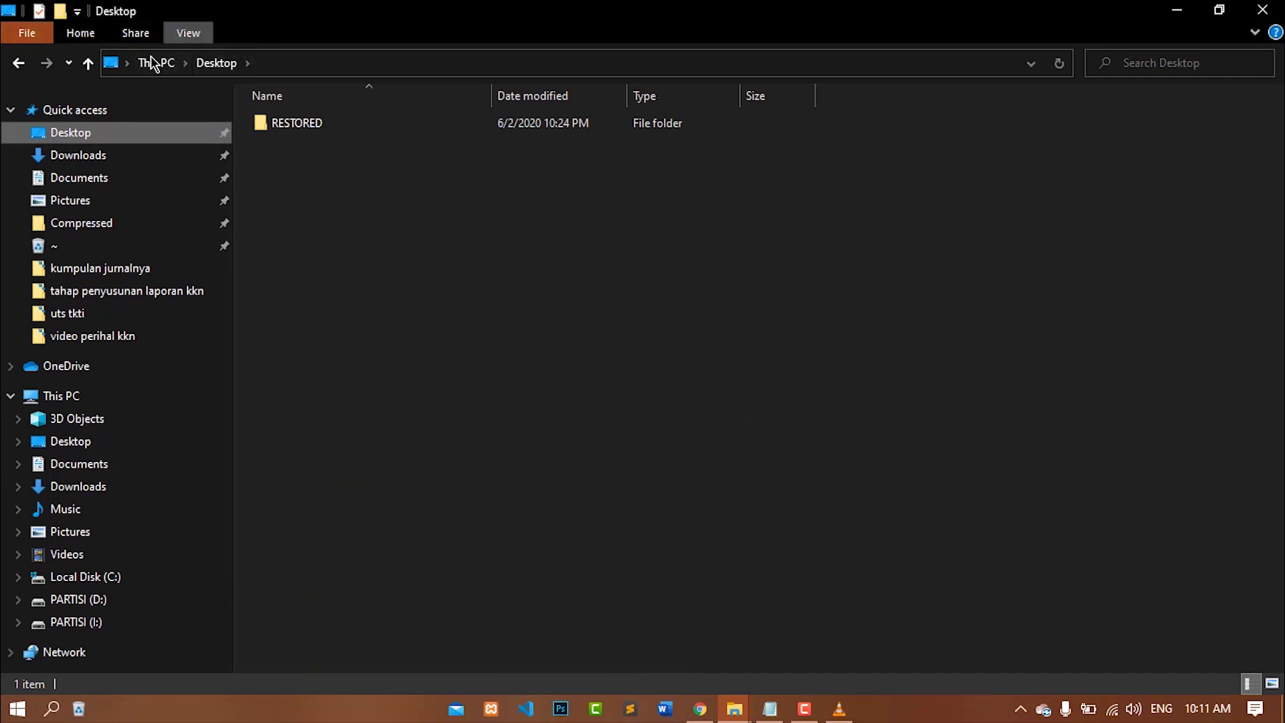
key(ctrl+shift+n)
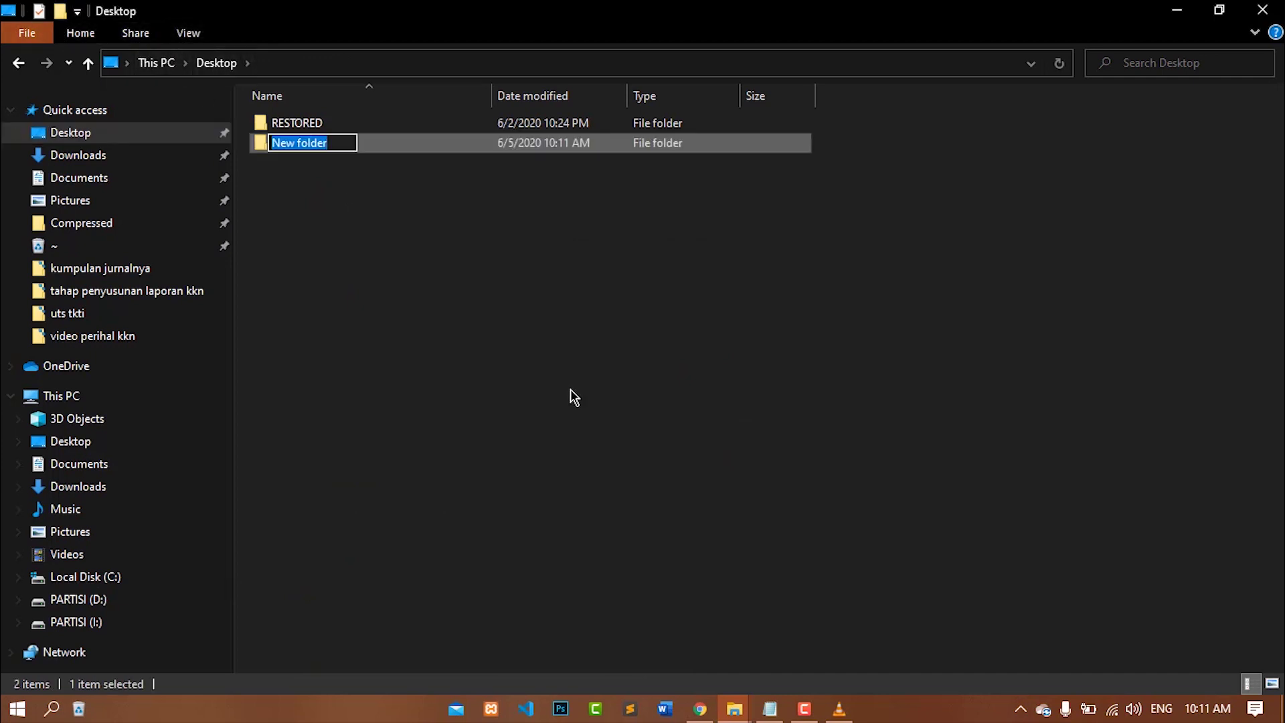
text(template blog)
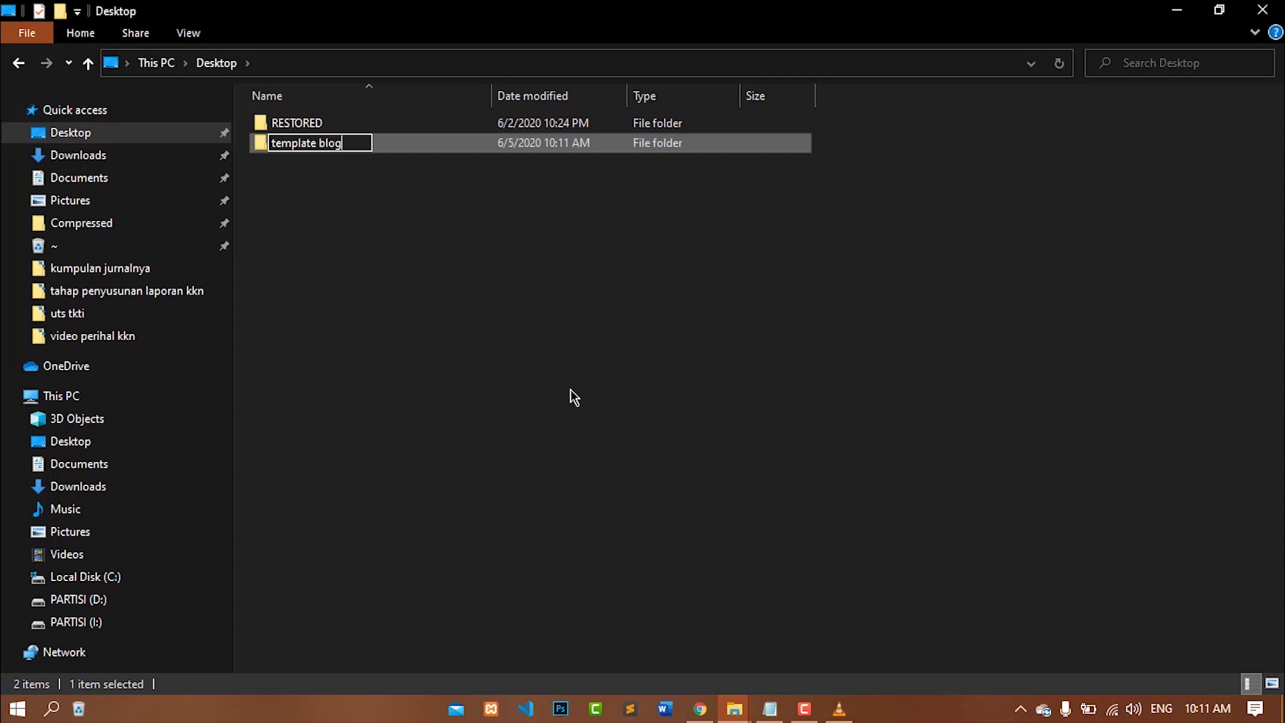
key(Return)
Paste the Sure Mag Free Version archive into the "template blog" folder and extract it there
double_click(432, 142)
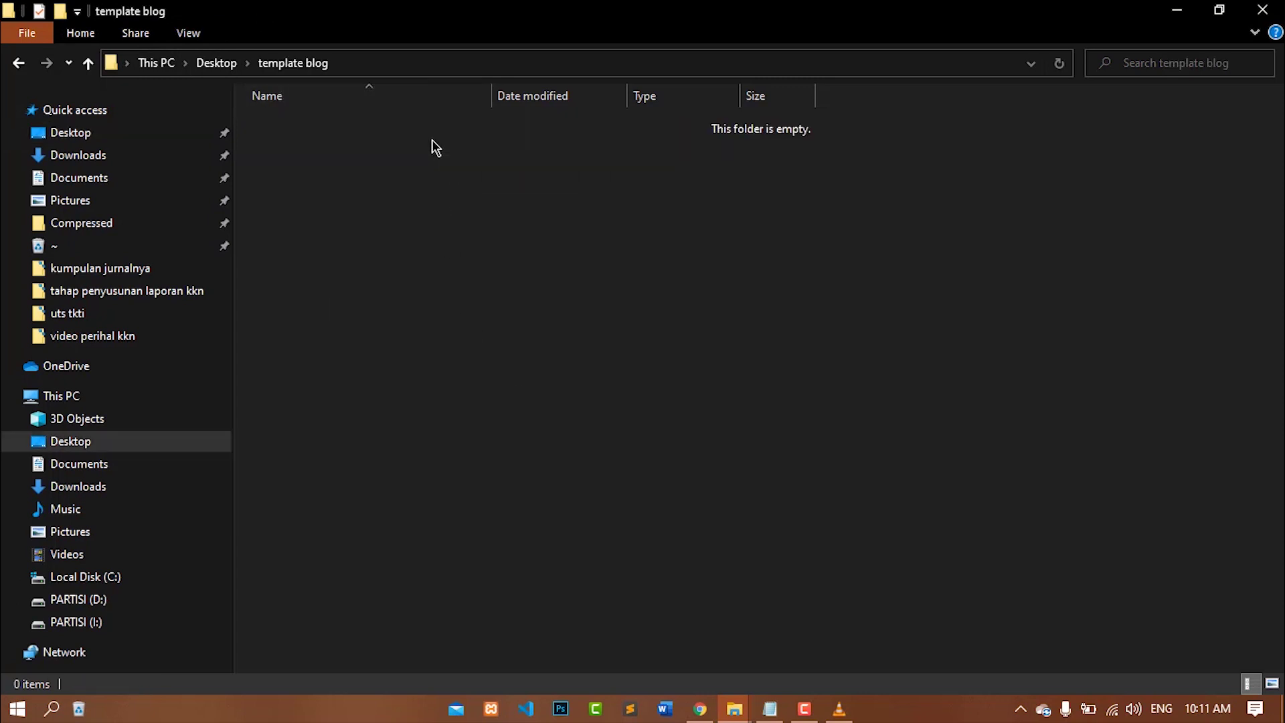
right_click(444, 198)
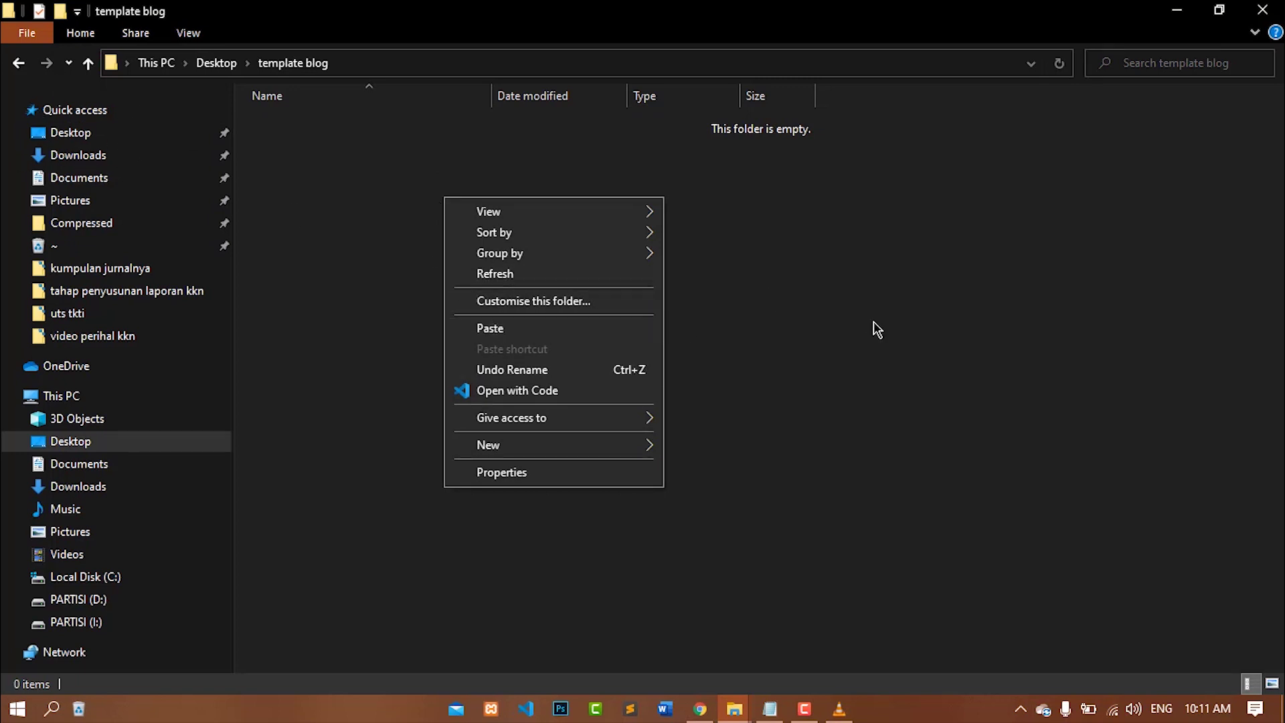
click(625, 329)
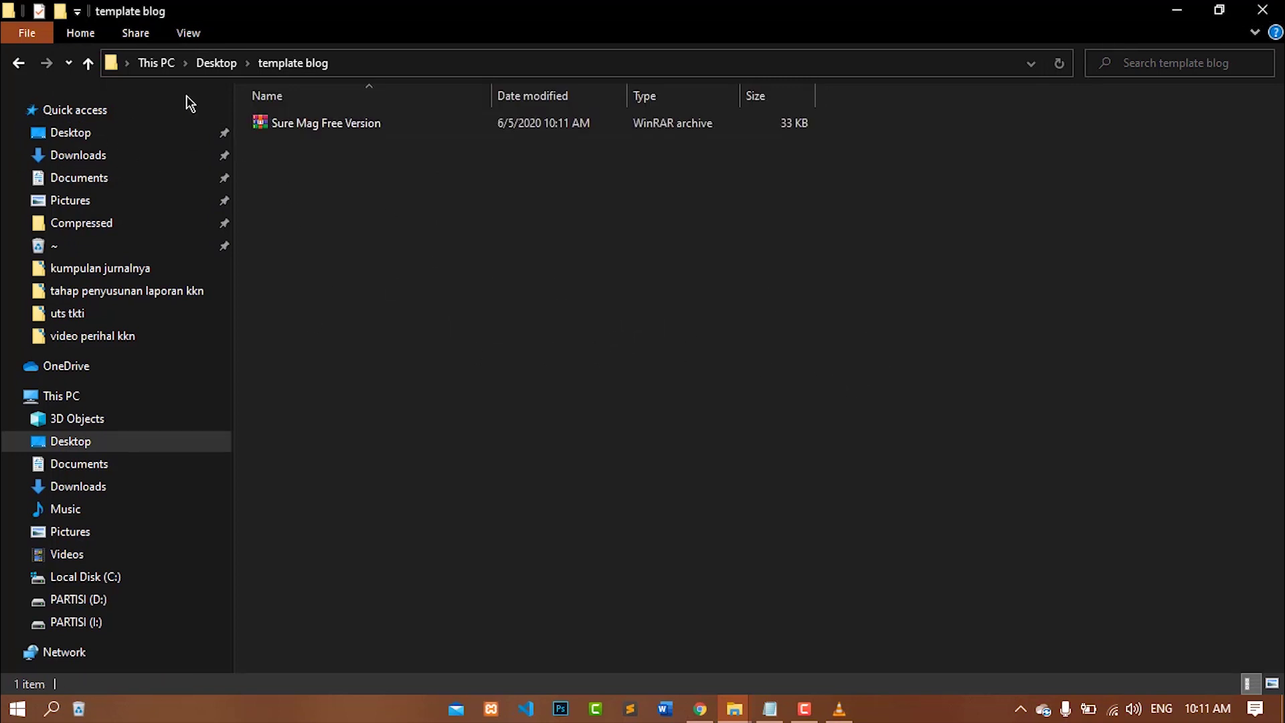
right_click(379, 130)
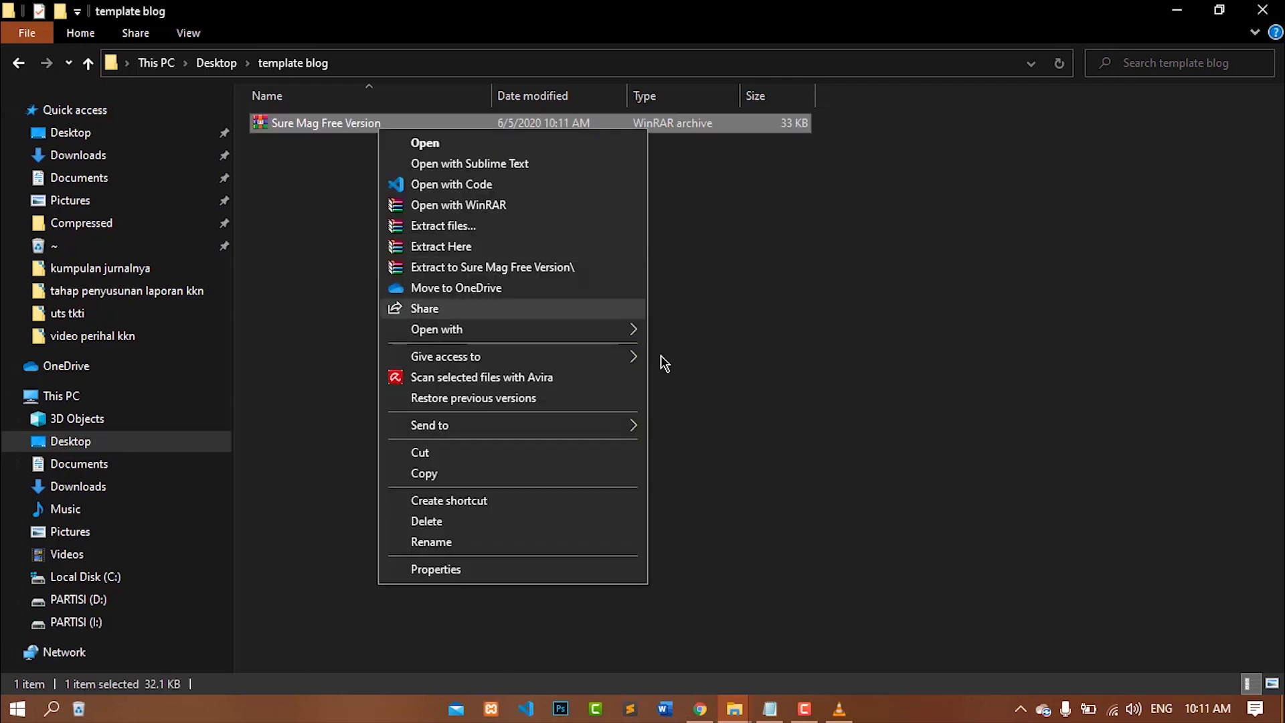
click(574, 253)
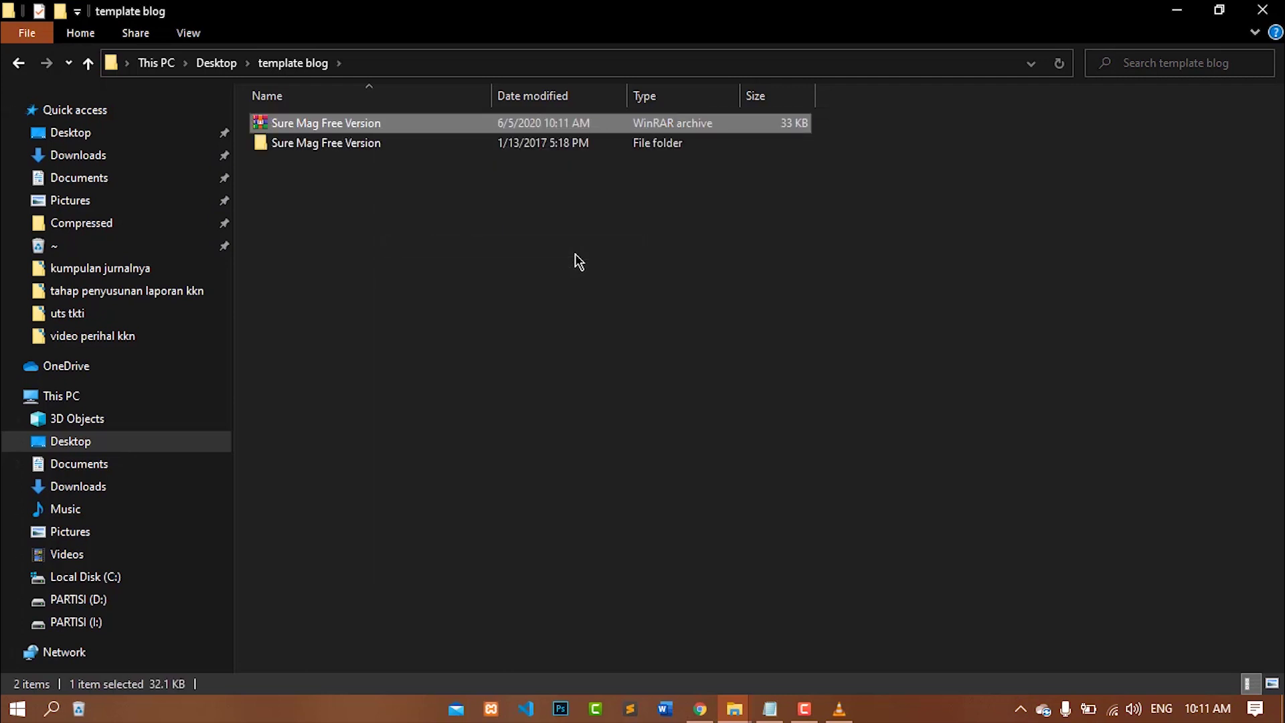
Inspect the extracted Sure Mag Free Version folder and its Template subfolder, and open the Documentation shortcut
double_click(375, 142)
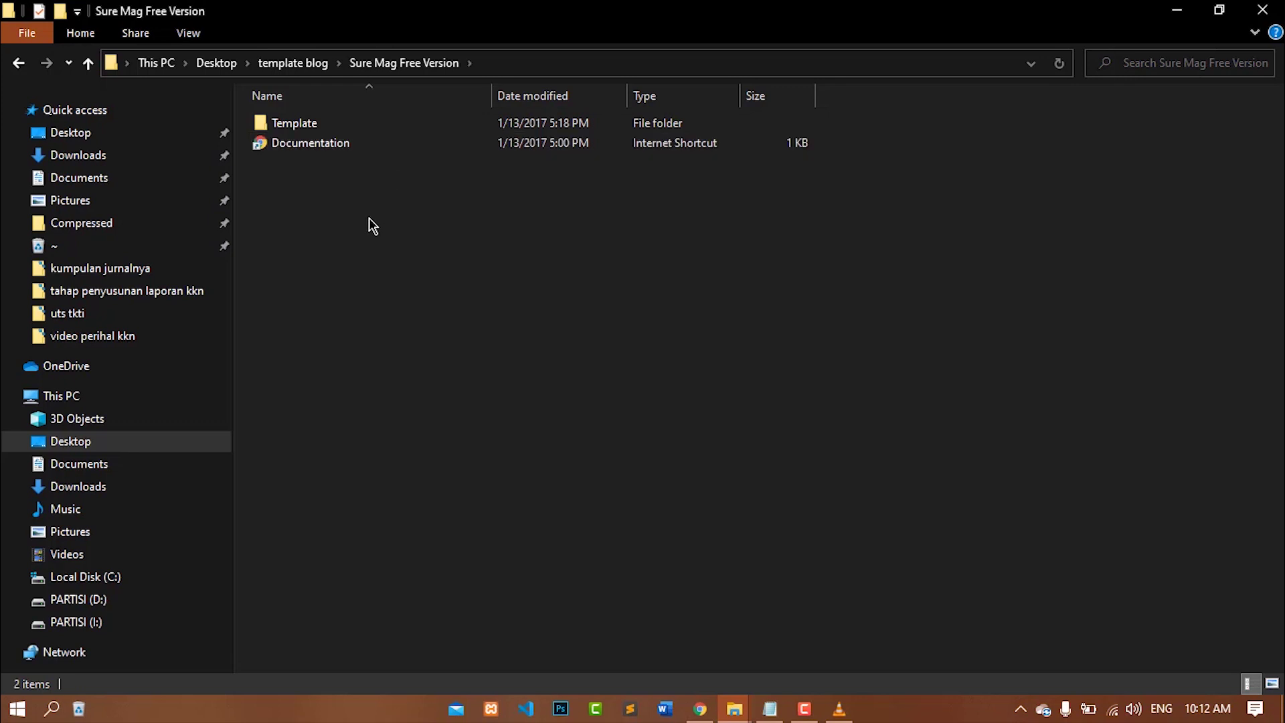
double_click(391, 125)
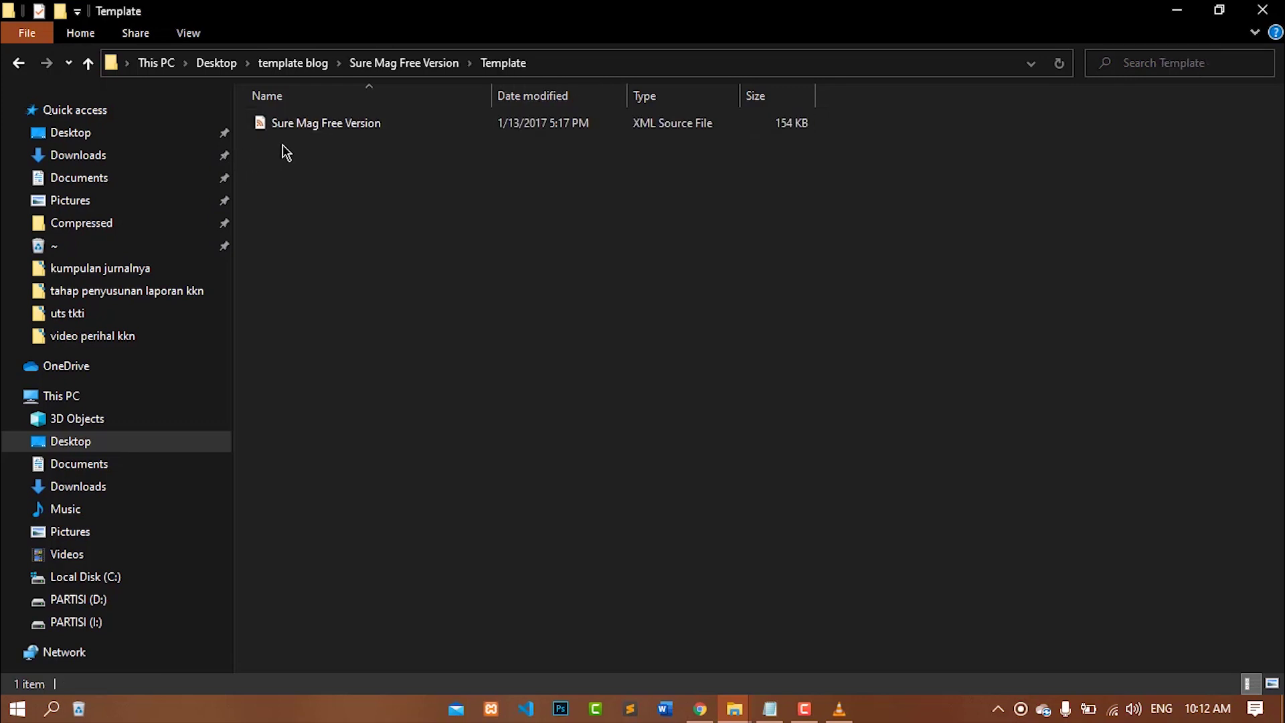
click(33, 62)
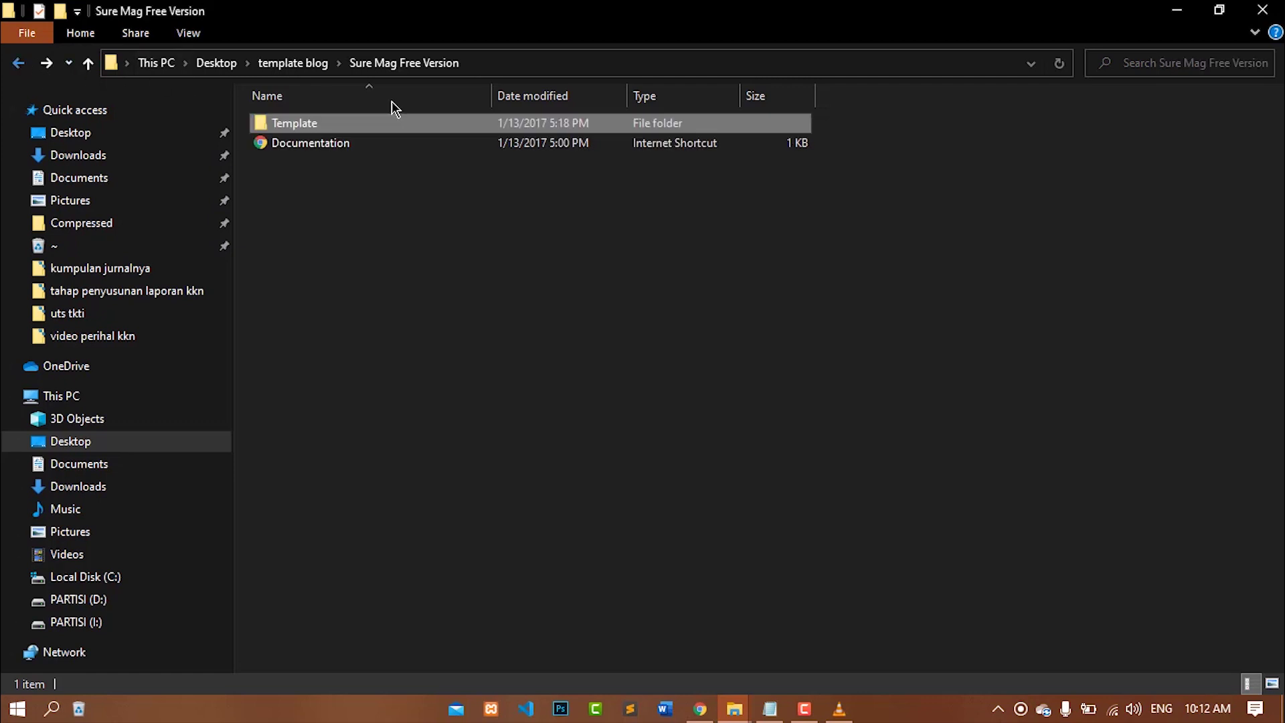
double_click(381, 147)
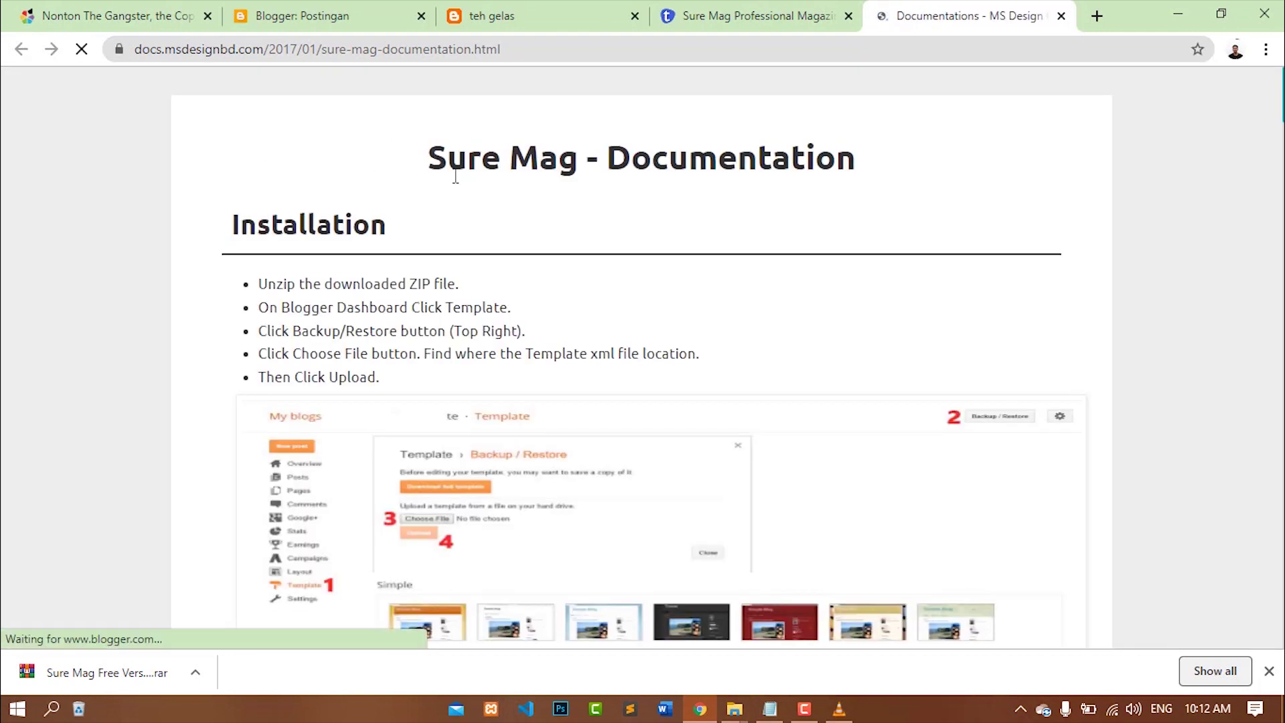
Examine the Sure Mag documentation from the installation instructions through the menu code to the widget layout diagram
scroll(445, 172, down, 6)
scroll(459, 182, up, 5)
scroll(459, 183, down, 5)
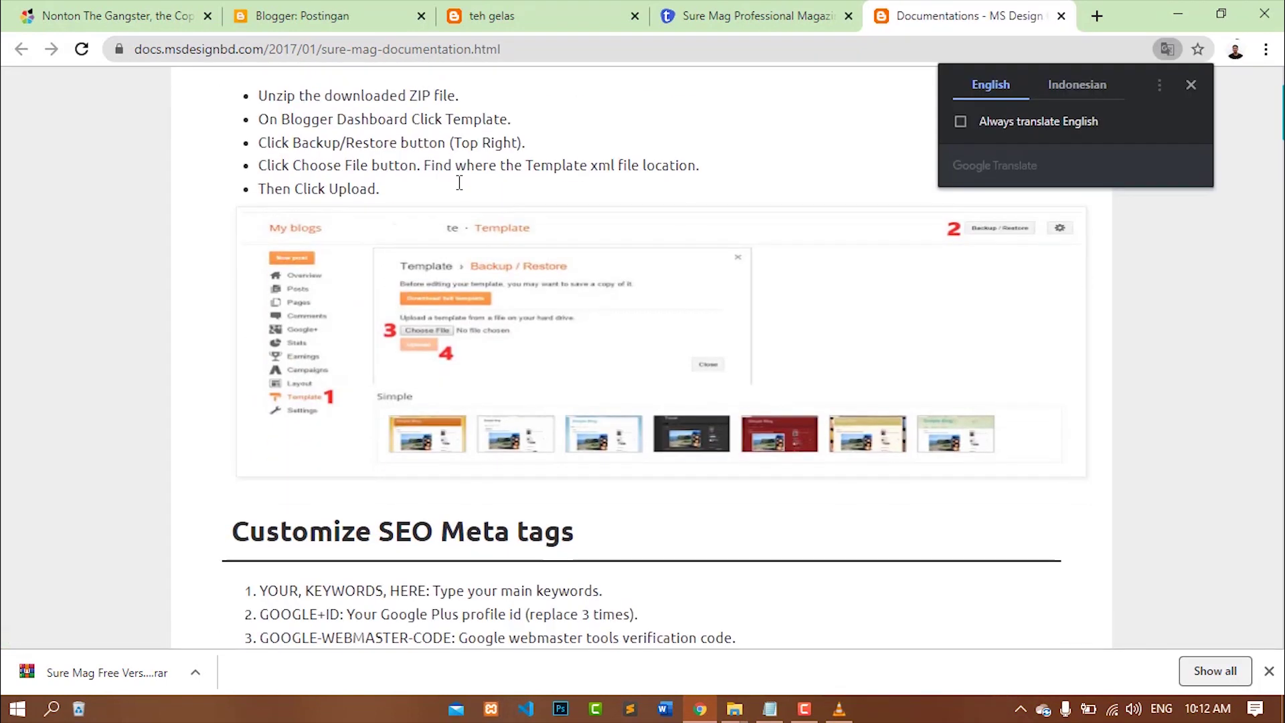
scroll(453, 179, down, 12)
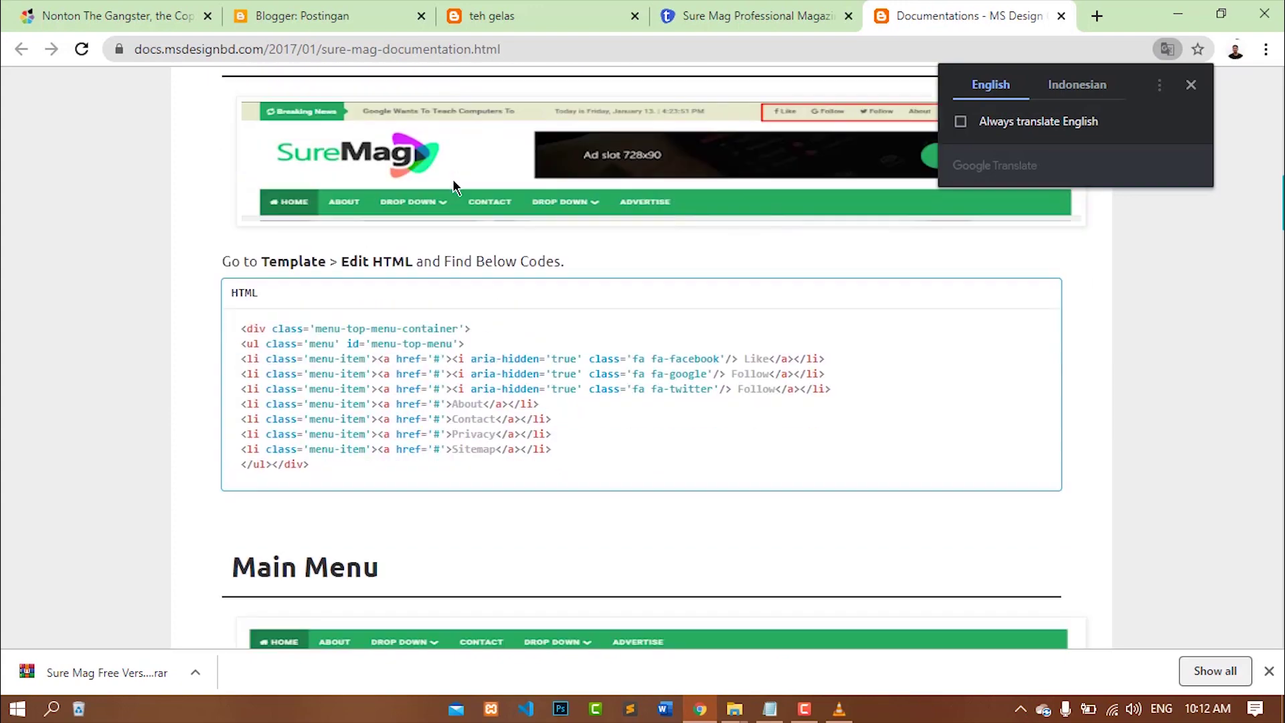
scroll(453, 178, up, 4)
scroll(452, 178, down, 15)
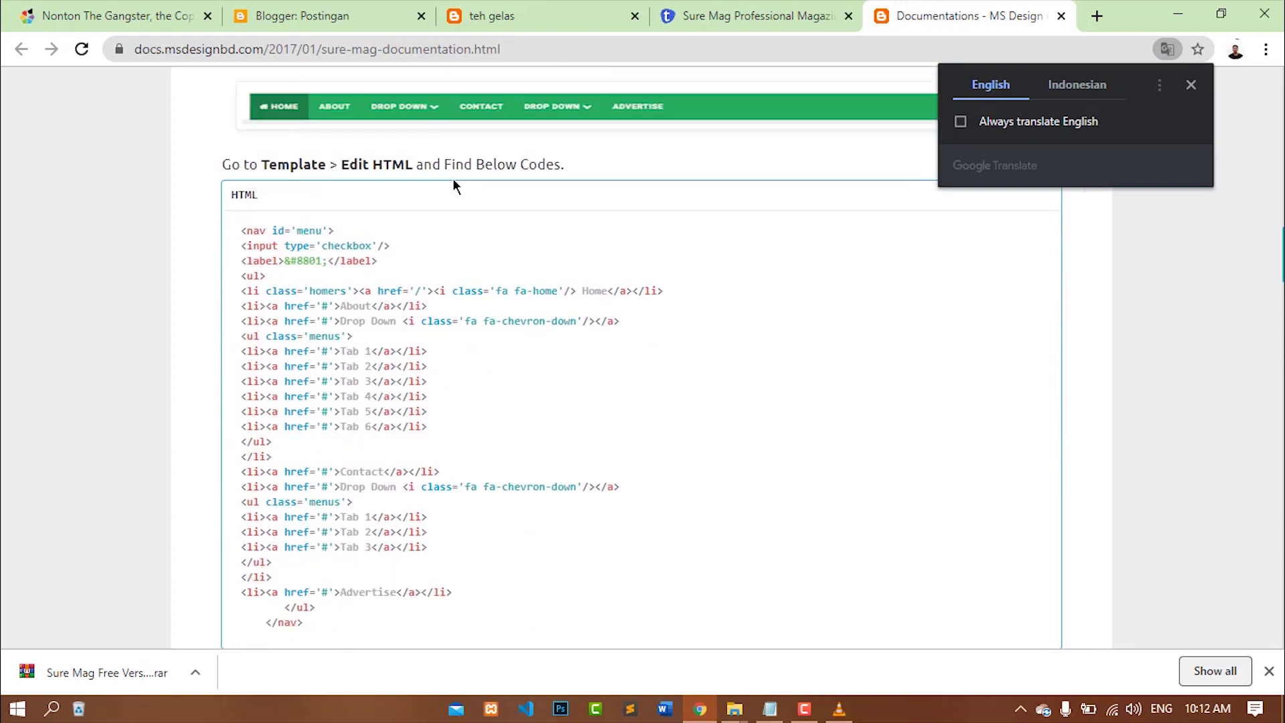
scroll(452, 178, up, 12)
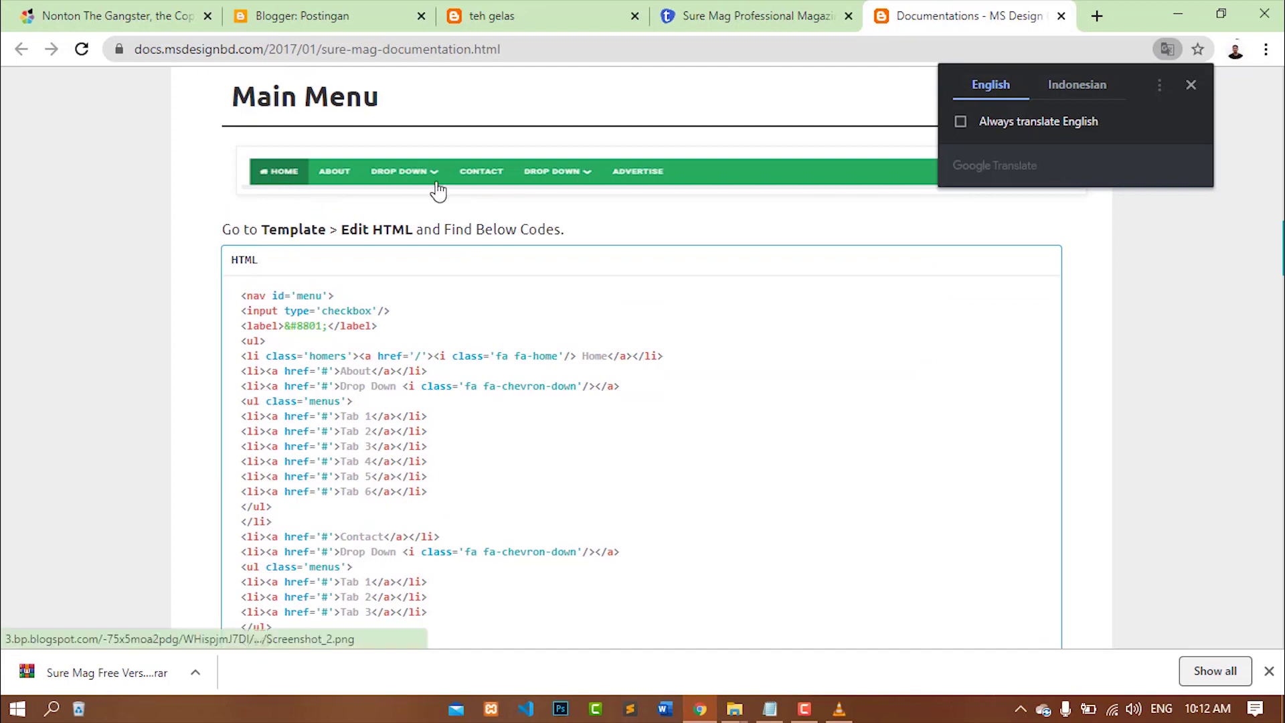
scroll(694, 210, down, 18)
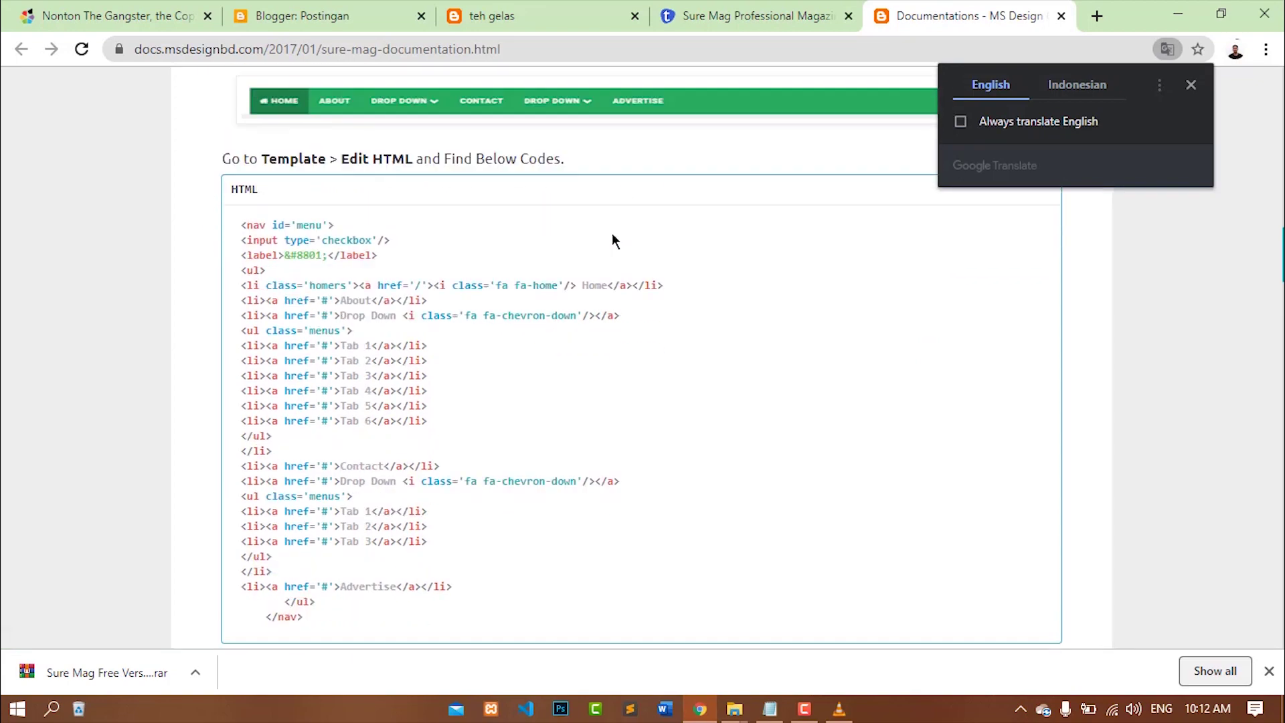
scroll(495, 234, down, 20)
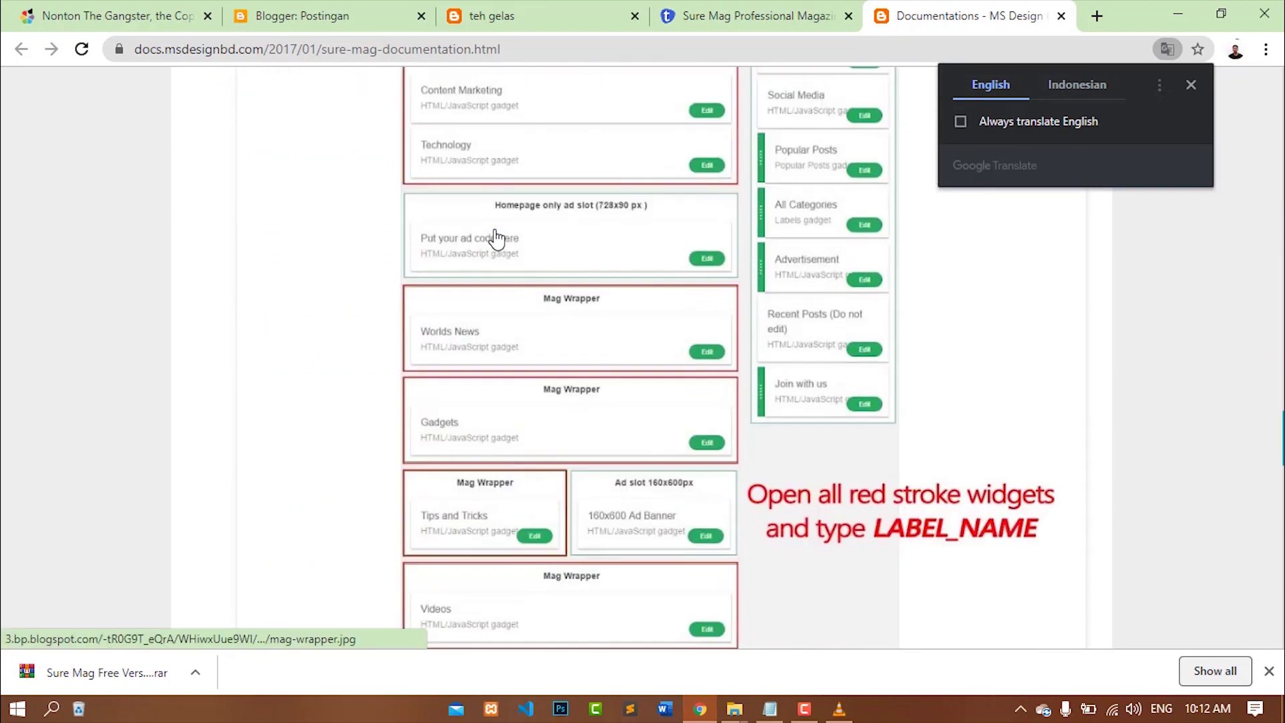
scroll(496, 239, up, 14)
scroll(671, 212, down, 10)
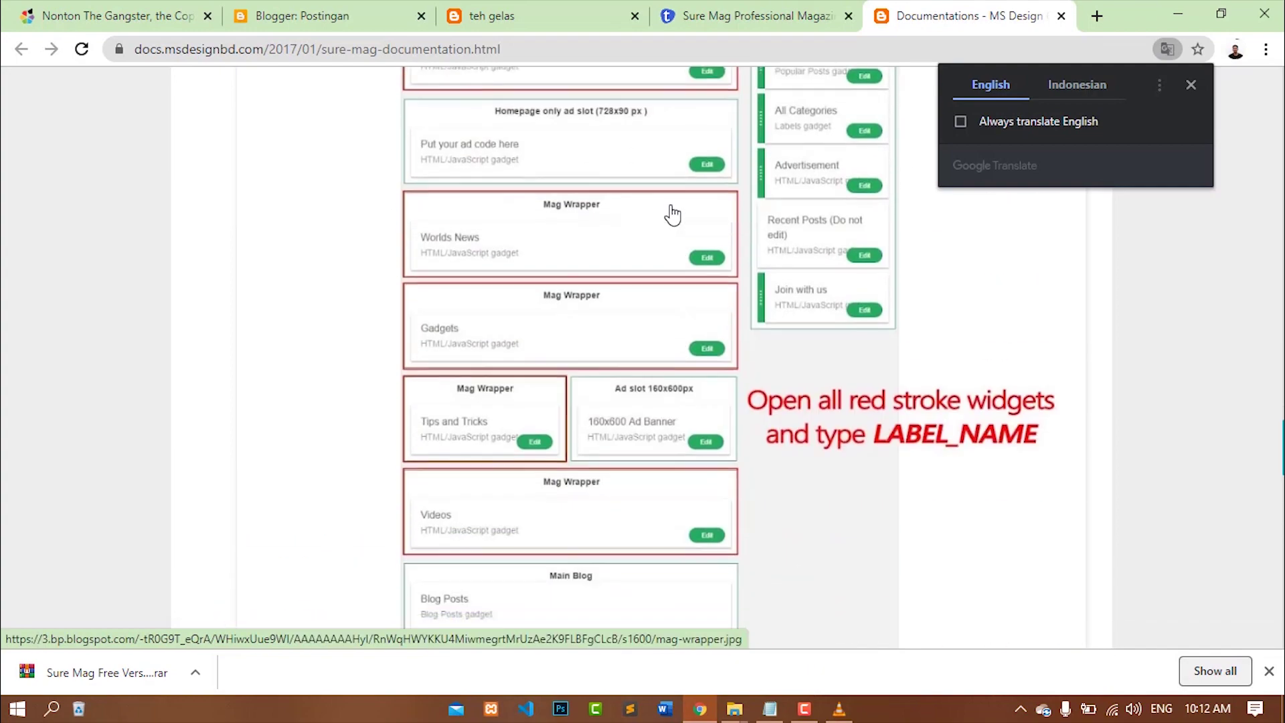
Dismiss the translation prompt and review the documentation's social icons, widget layout and Main Menu sections
click(1192, 85)
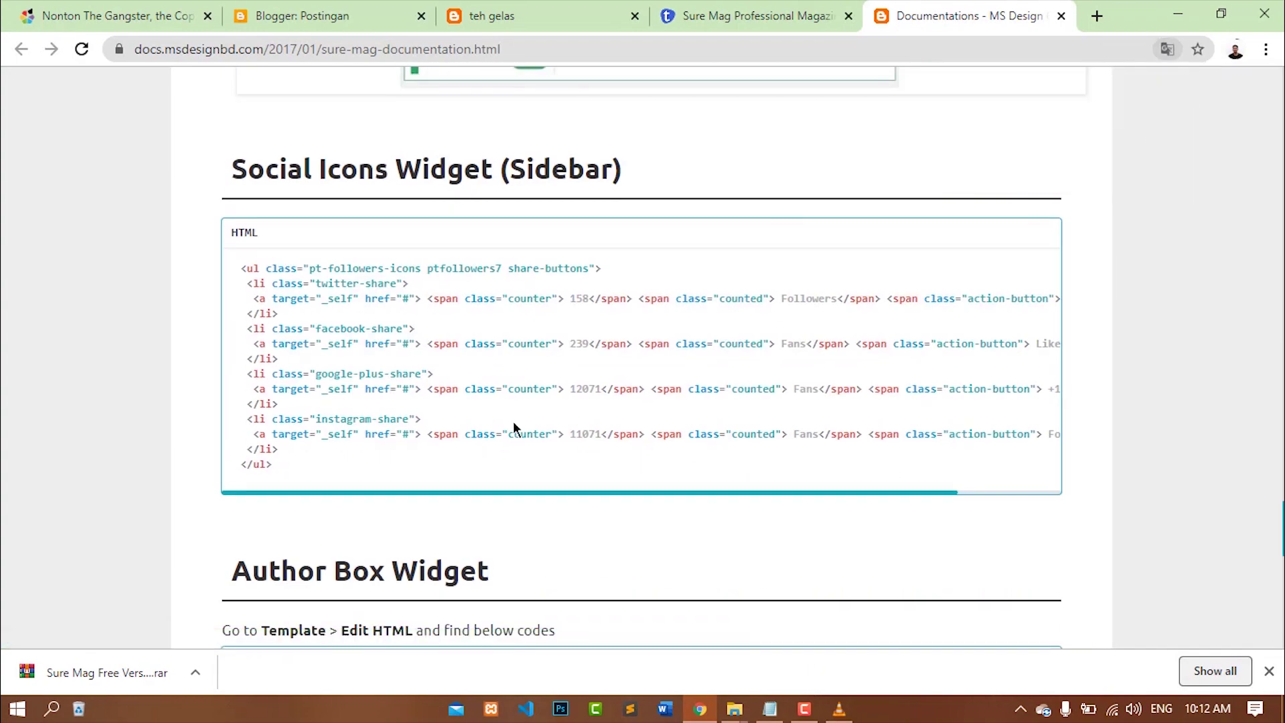
scroll(475, 368, up, 10)
scroll(479, 372, up, 12)
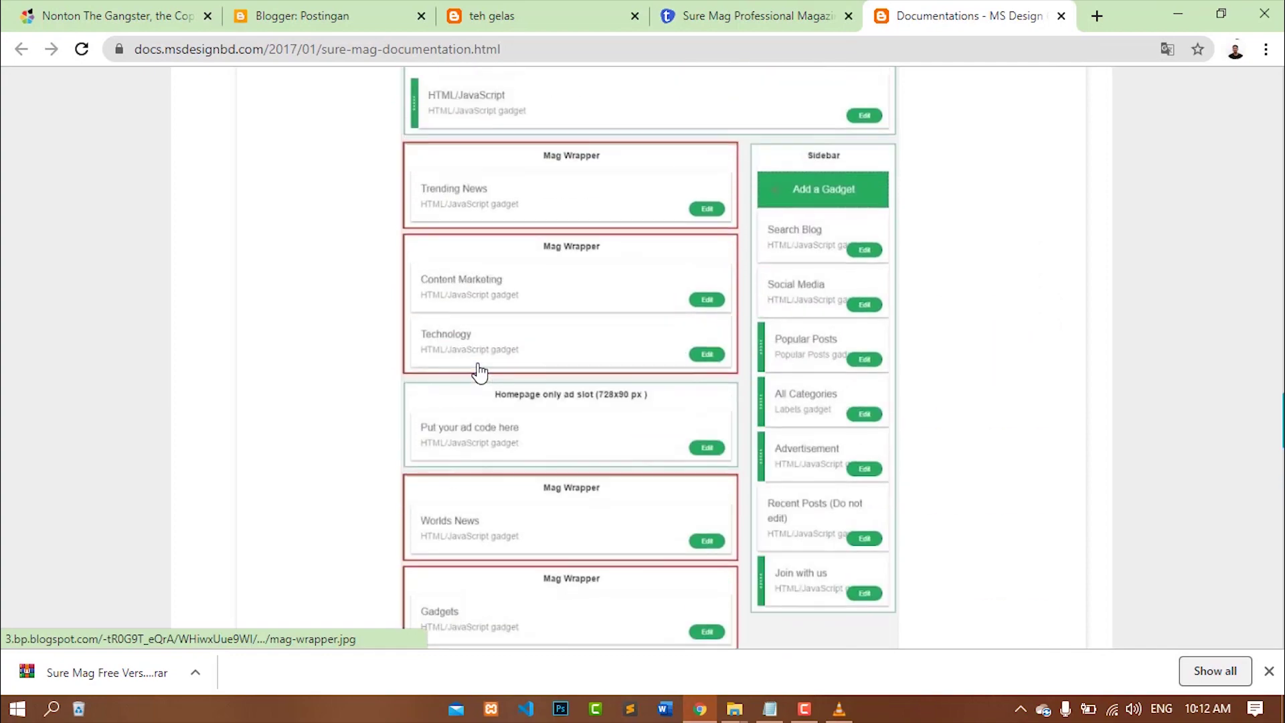
scroll(508, 359, up, 10)
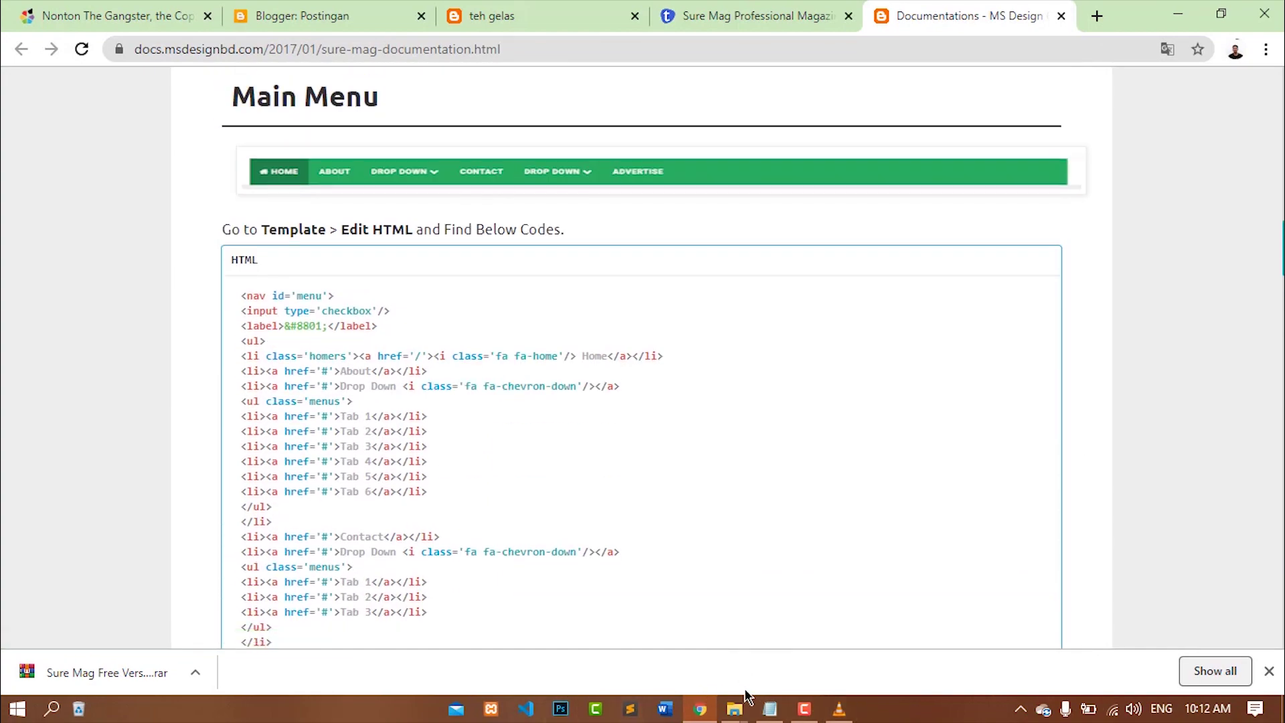
Close the "video perihal kkn" folder window and bring up the Sure Mag Free Version folder
mouse_move(735, 710)
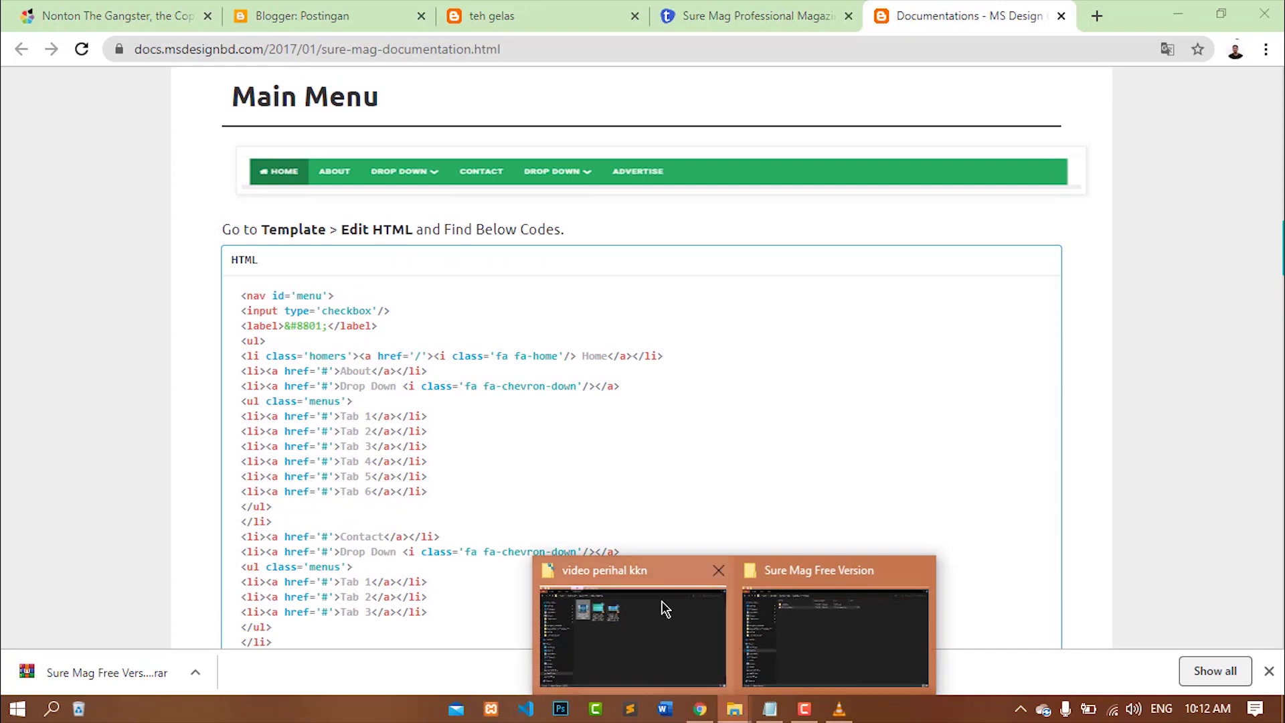
mouse_move(665, 608)
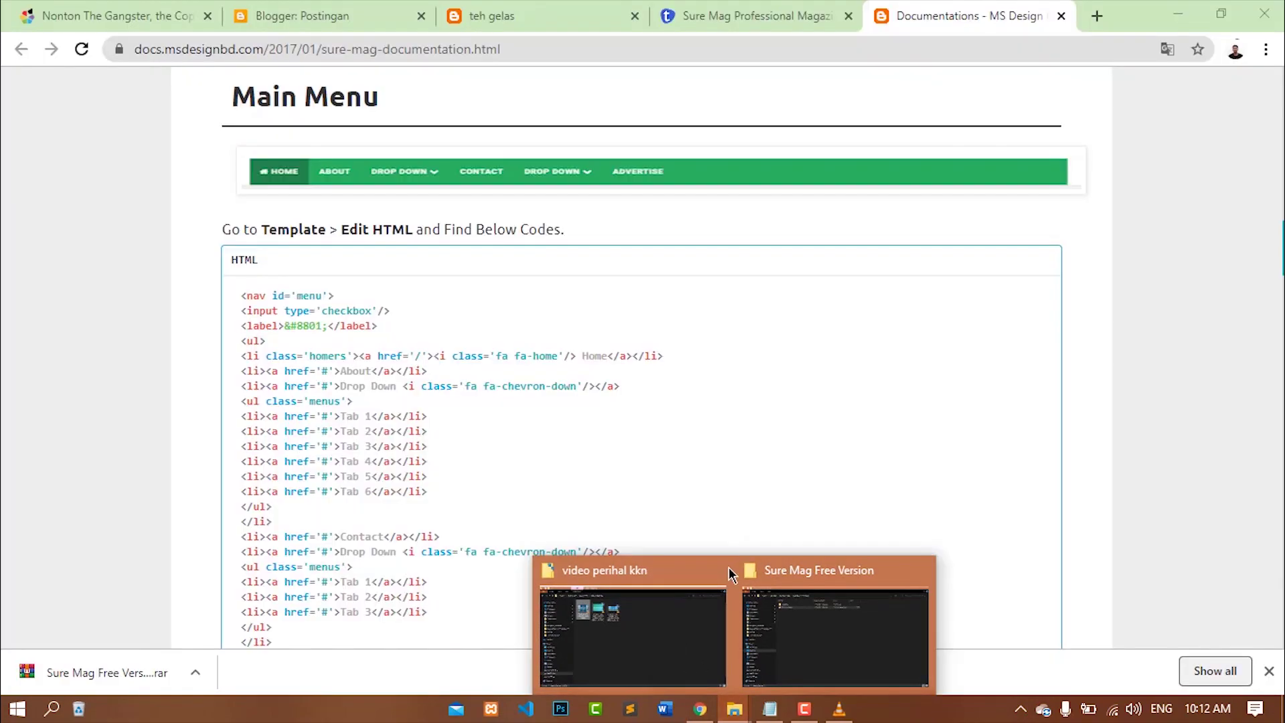
click(719, 570)
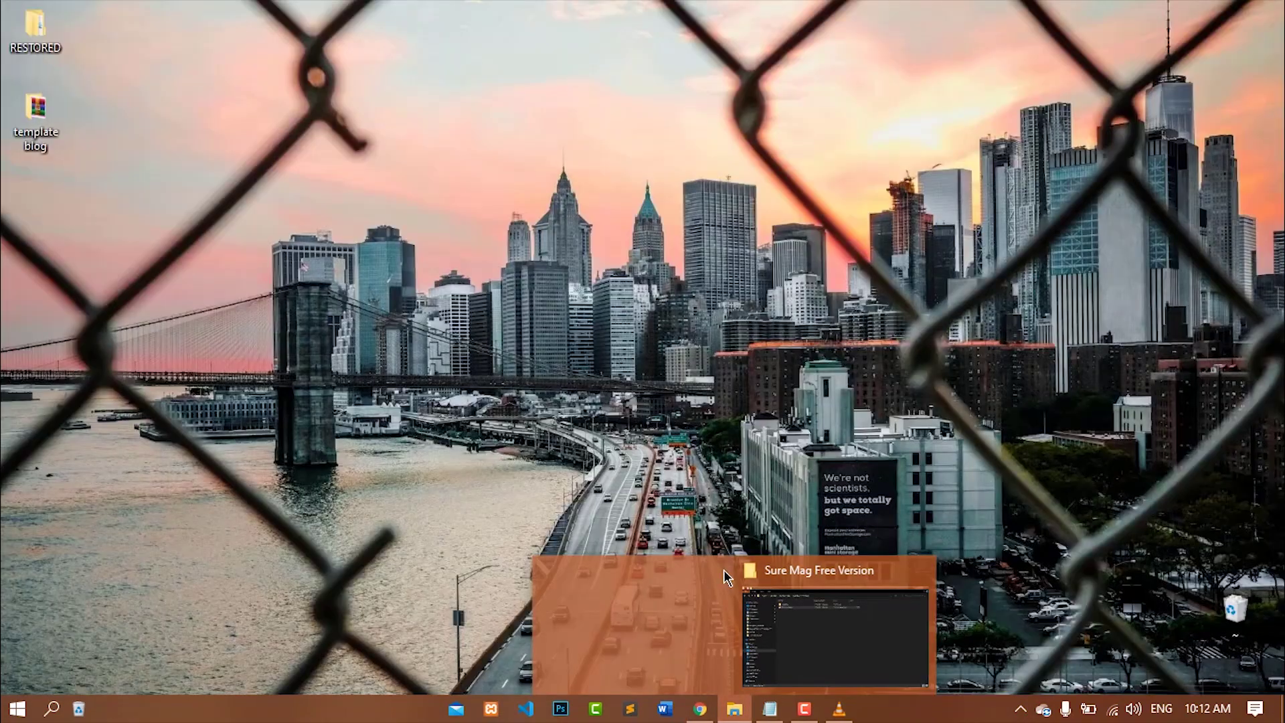
click(761, 653)
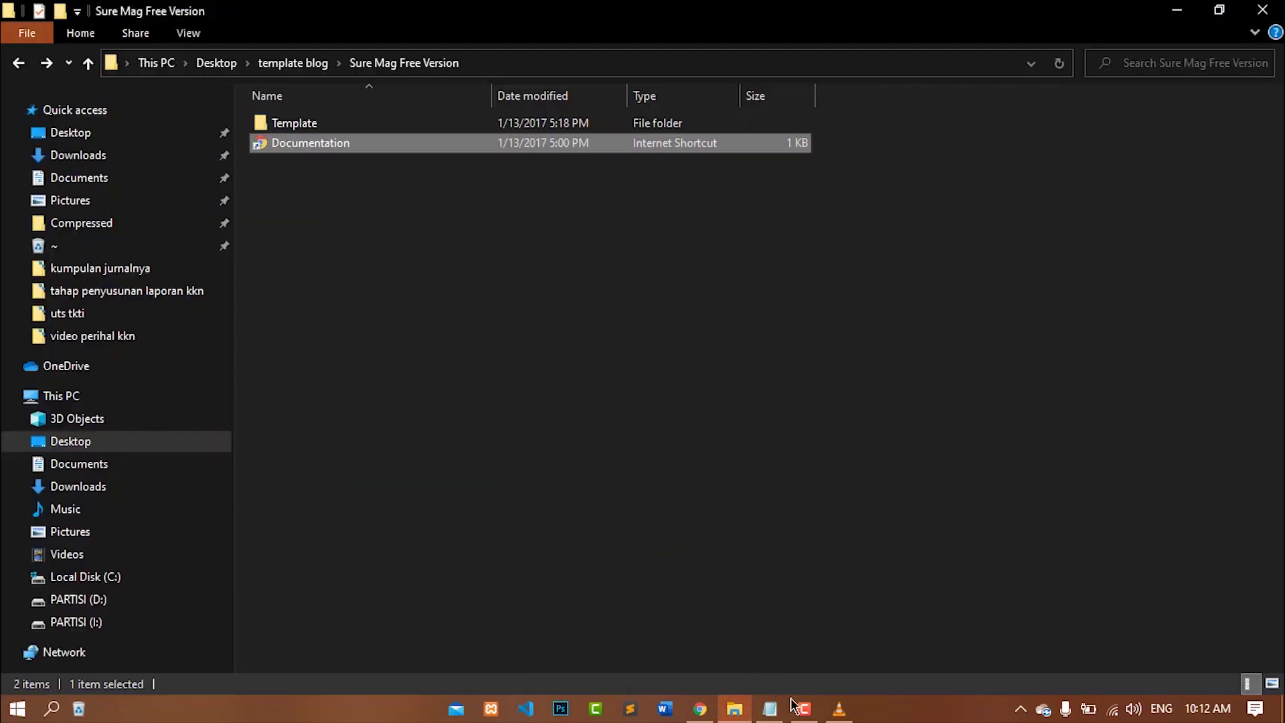
Return to the documentation in the browser and review its Top Menu and Customize SEO Meta tags sections
click(694, 714)
scroll(707, 489, up, 15)
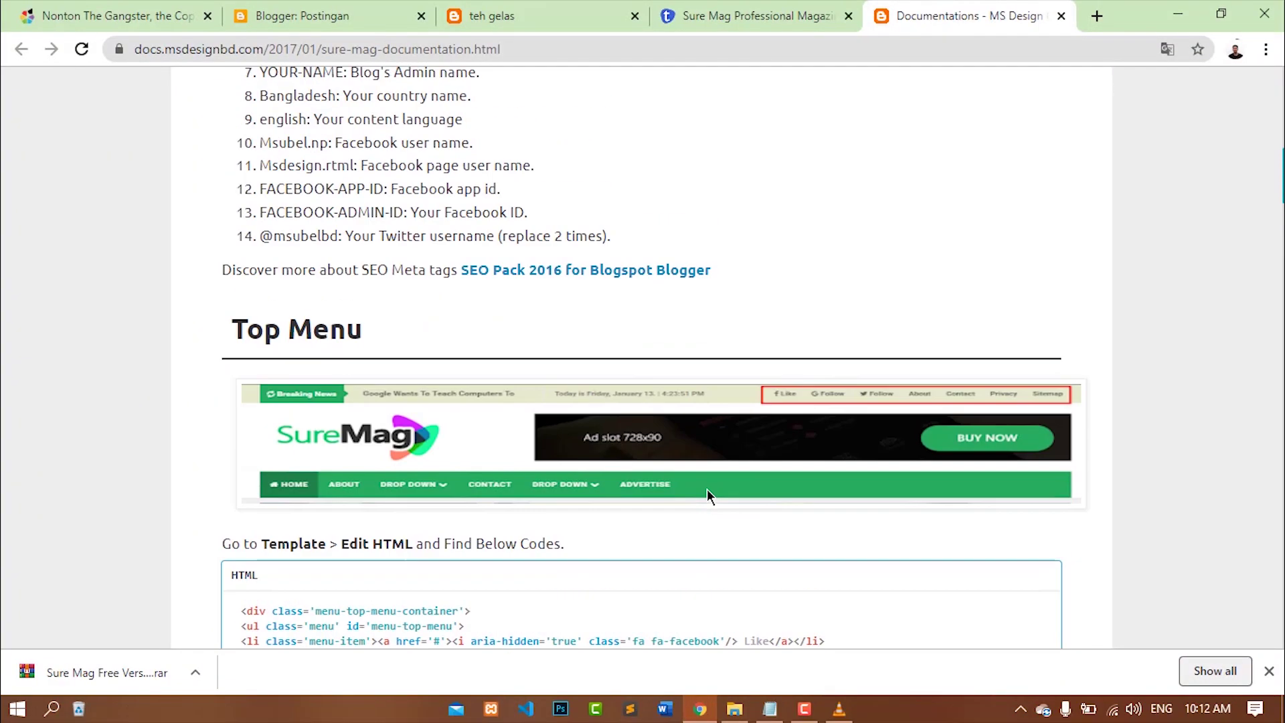
scroll(704, 493, down, 3)
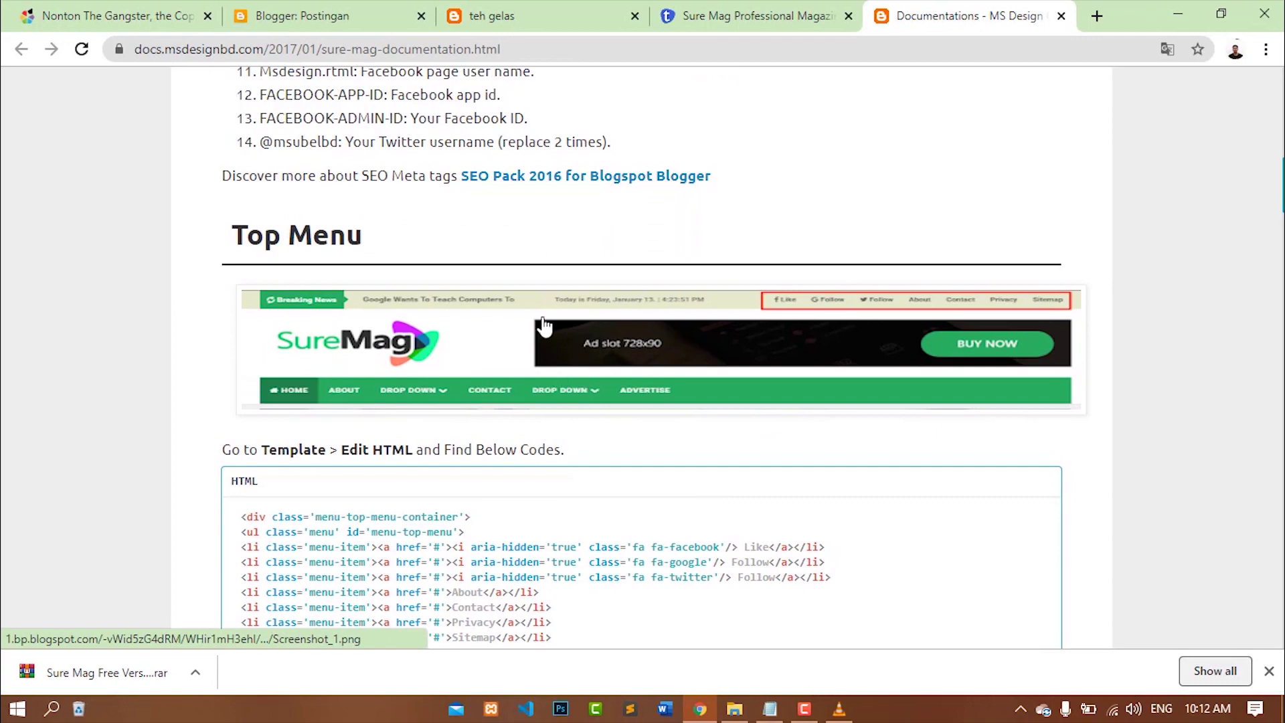
scroll(791, 384, up, 11)
scroll(785, 375, down, 6)
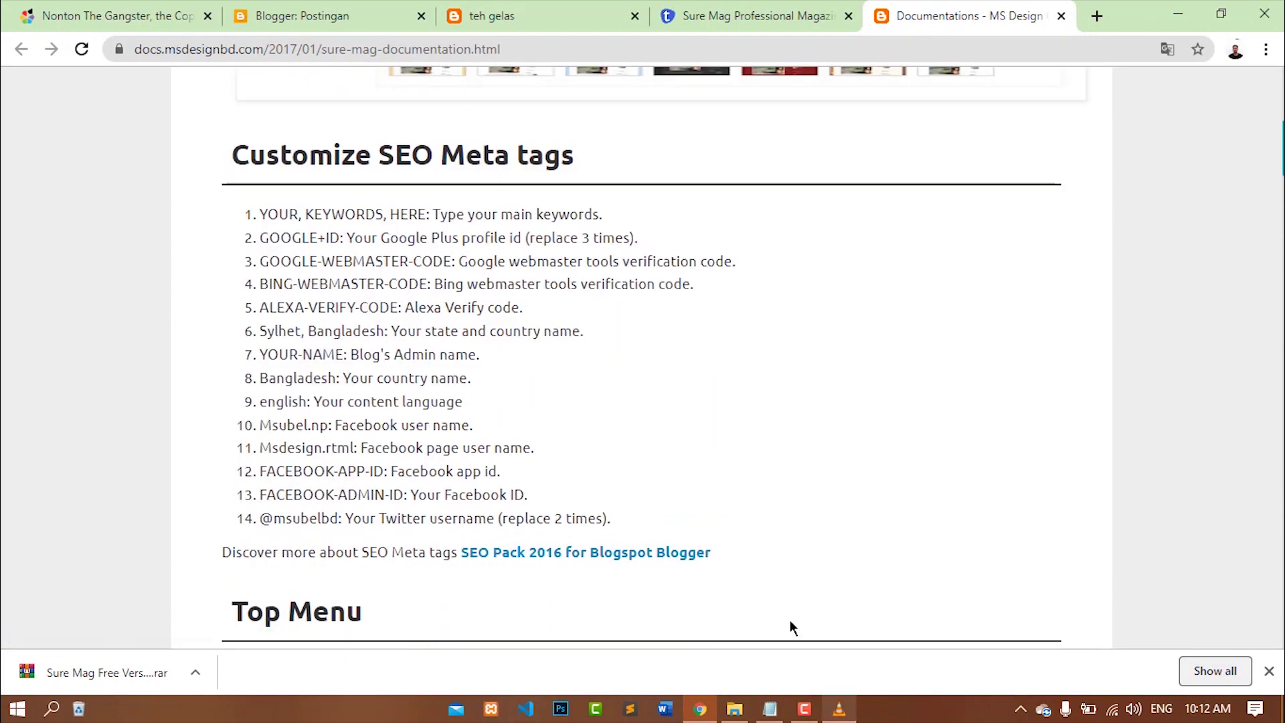
Check the current "teh gelas" blog page and close the Sure Mag template page on TemplateMark
click(748, 711)
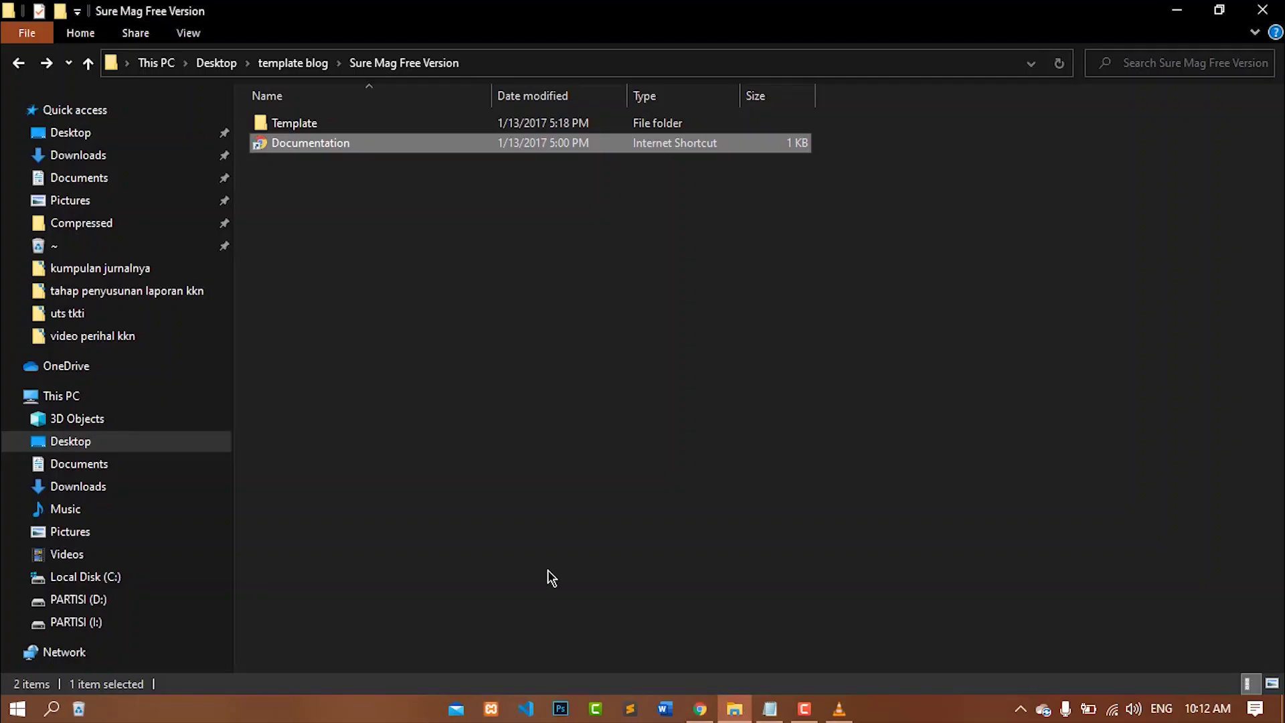
click(700, 709)
click(517, 9)
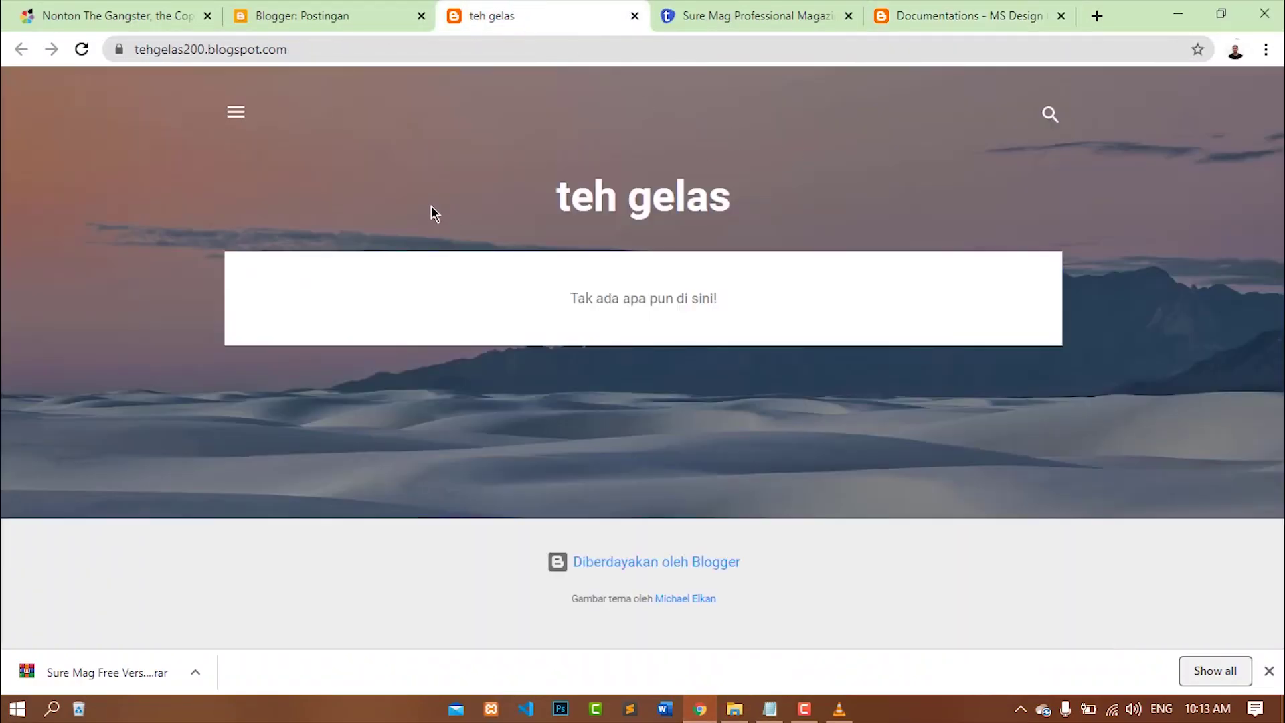
click(769, 12)
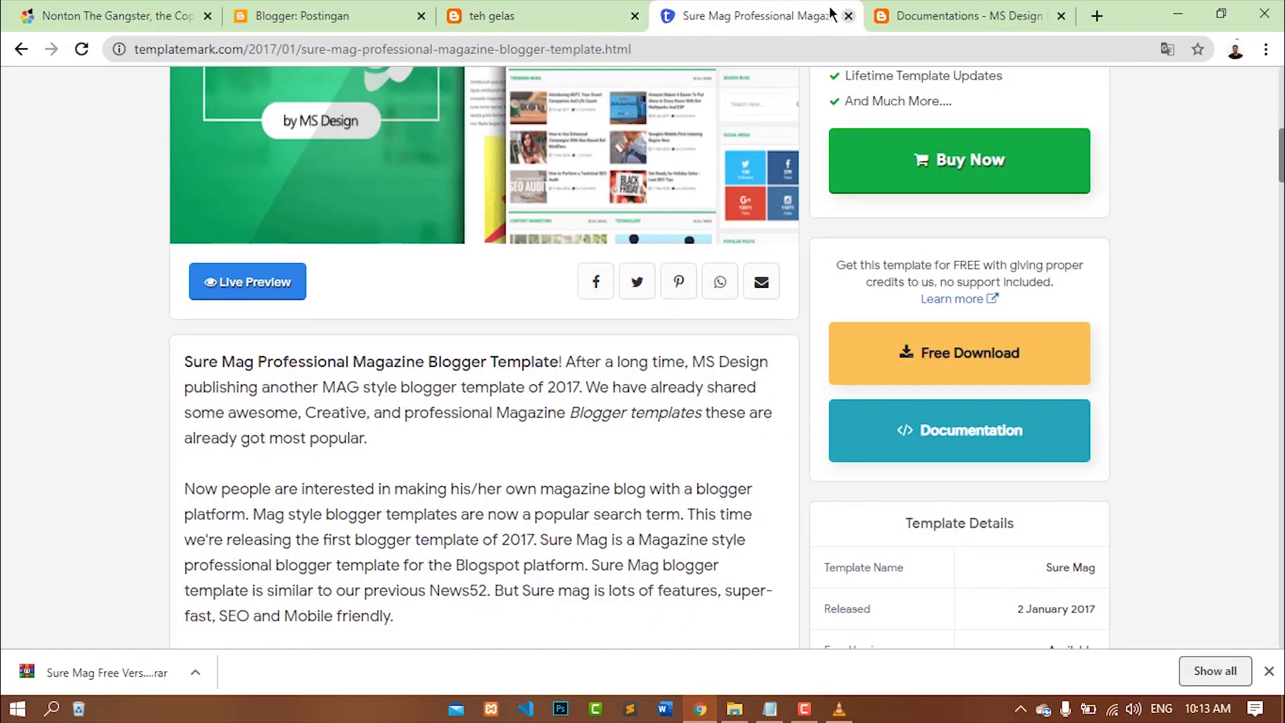
click(848, 16)
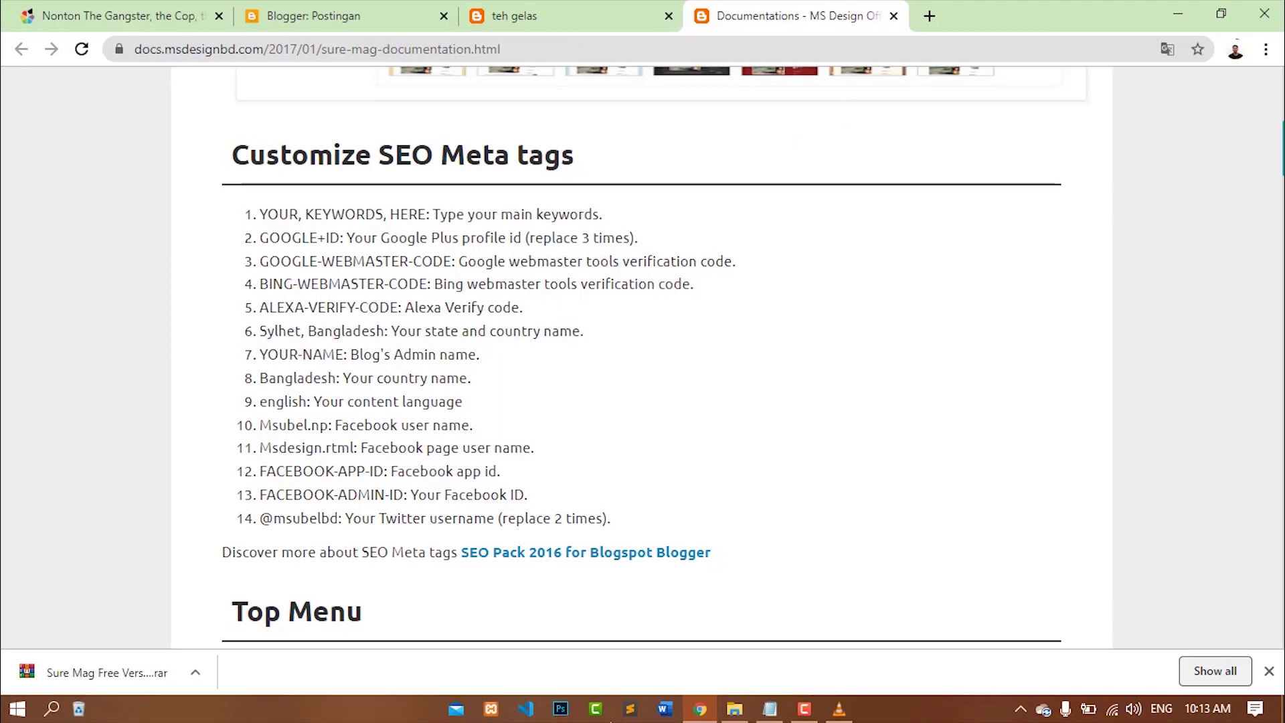
Switch to File Explorer and open the Sure Mag Free Version XML file from the Template folder in Visual Studio Code
click(734, 708)
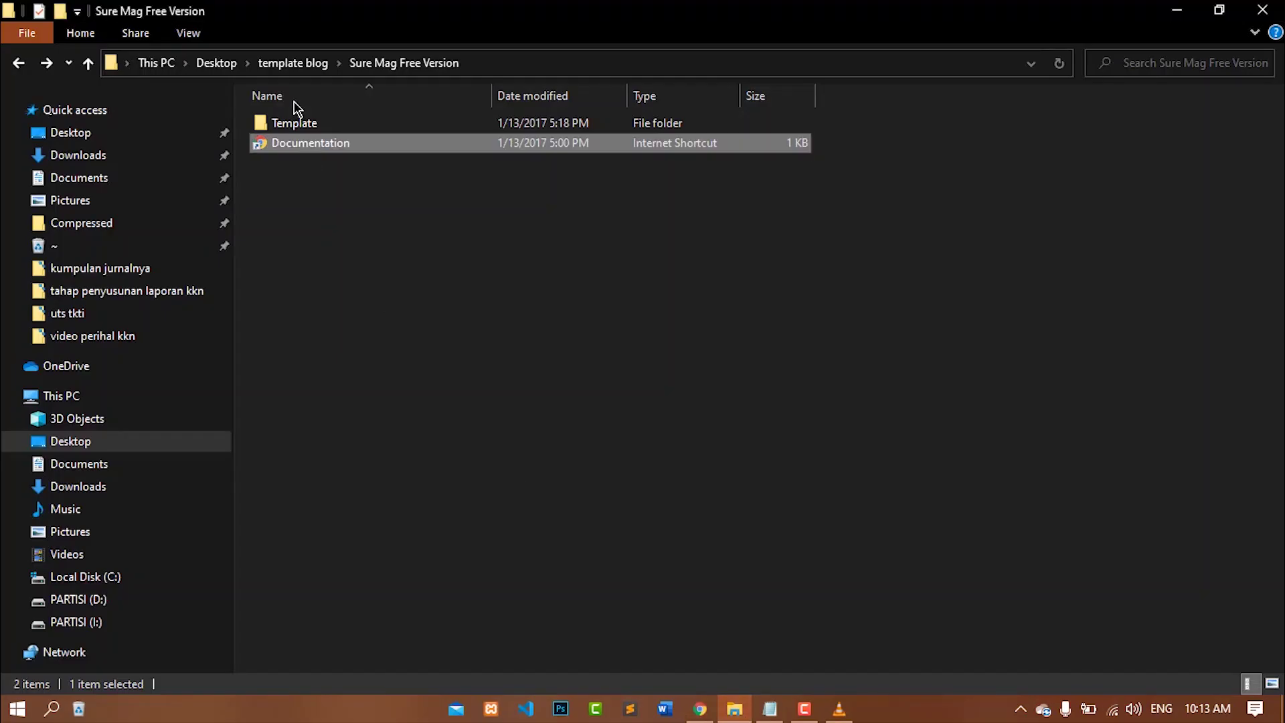
double_click(323, 127)
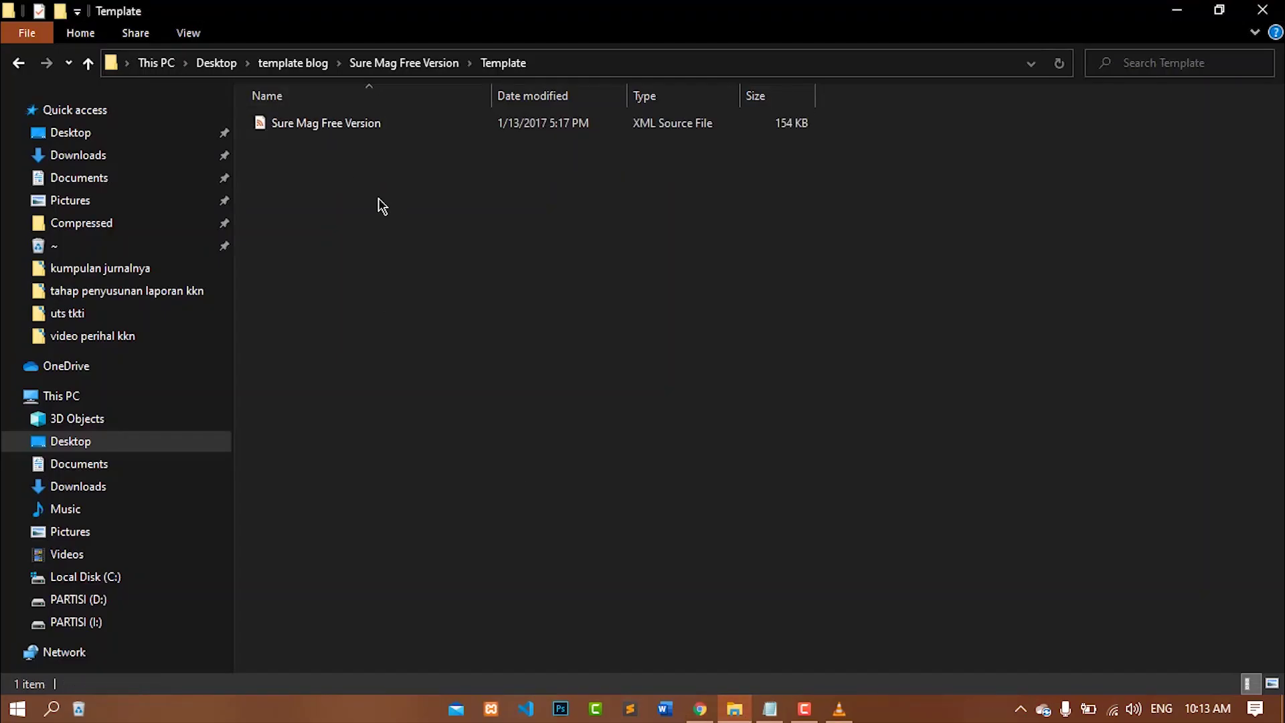
double_click(395, 125)
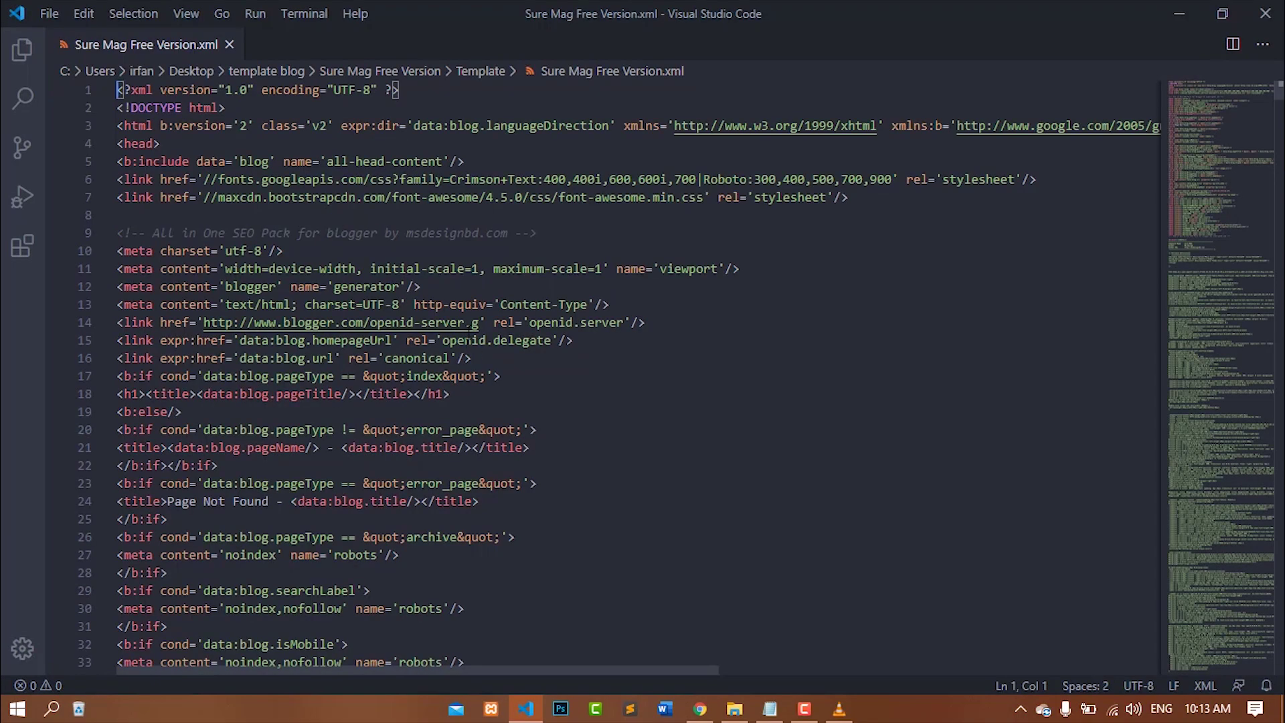
Examine the Sure Mag Free Version.xml code, including its SEO meta tags, template variables and style rules
scroll(462, 323, down, 11)
scroll(420, 289, up, 7)
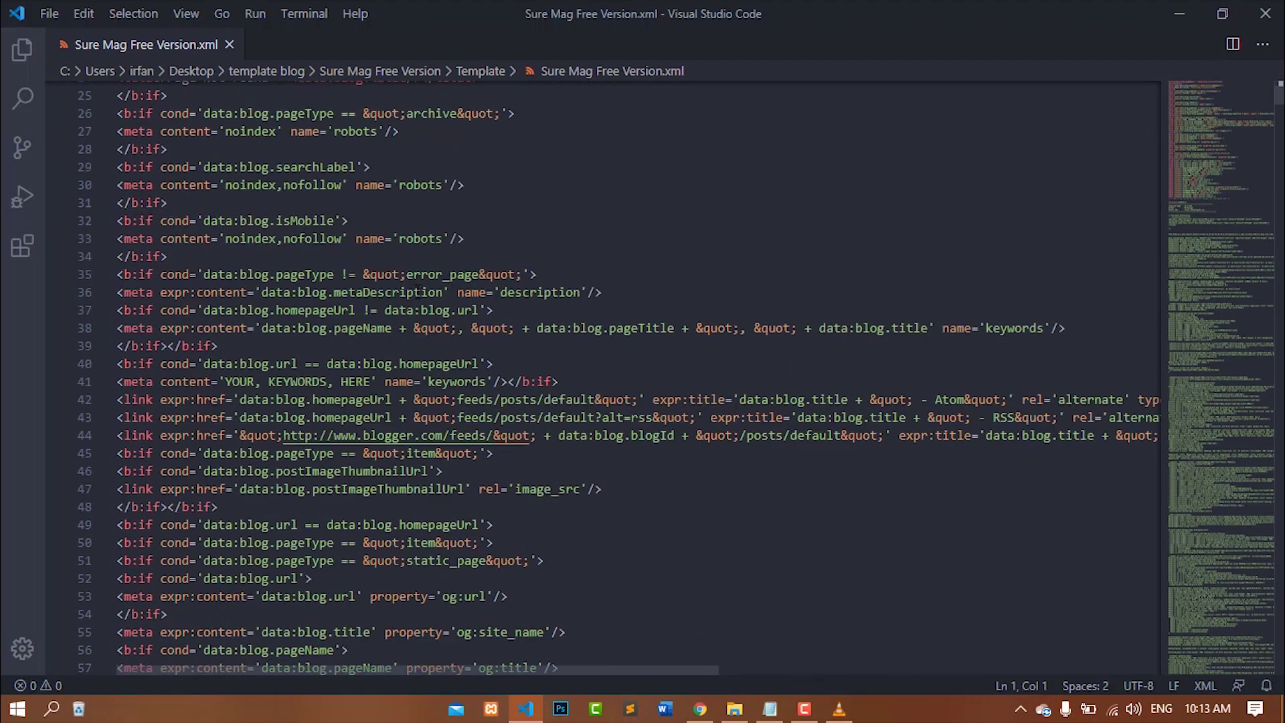
scroll(419, 289, up, 5)
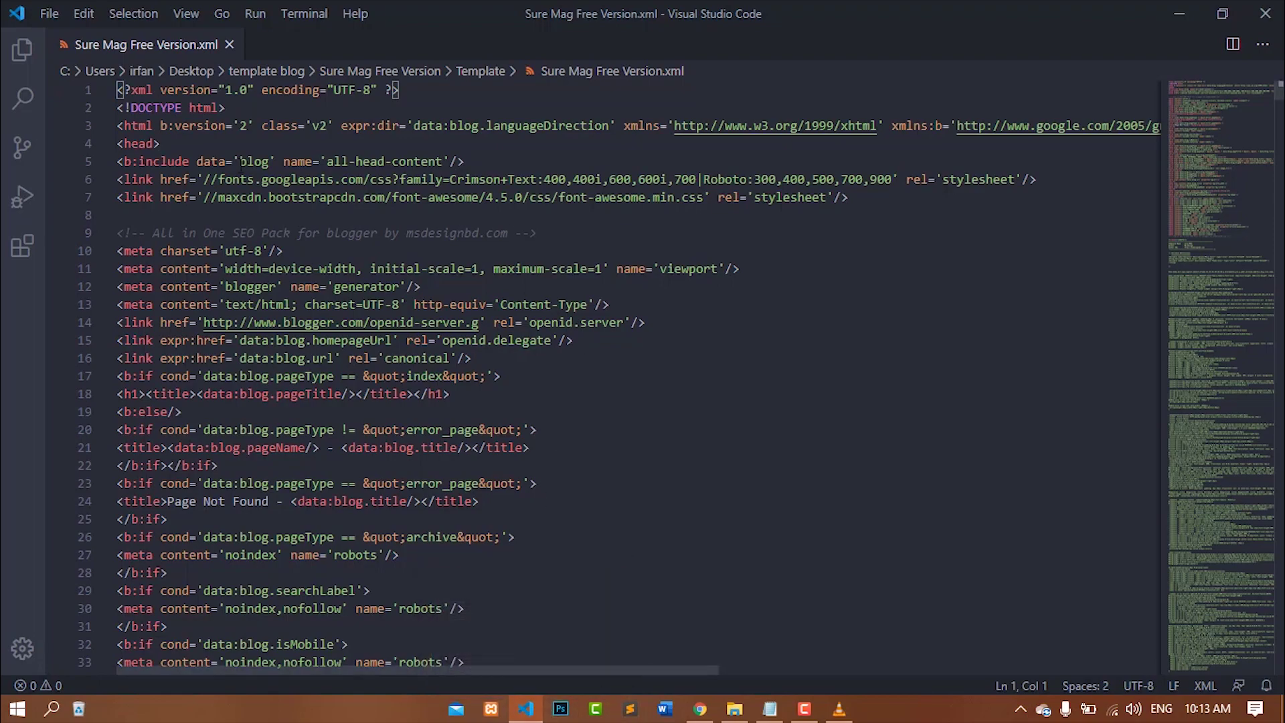
scroll(620, 392, down, 18)
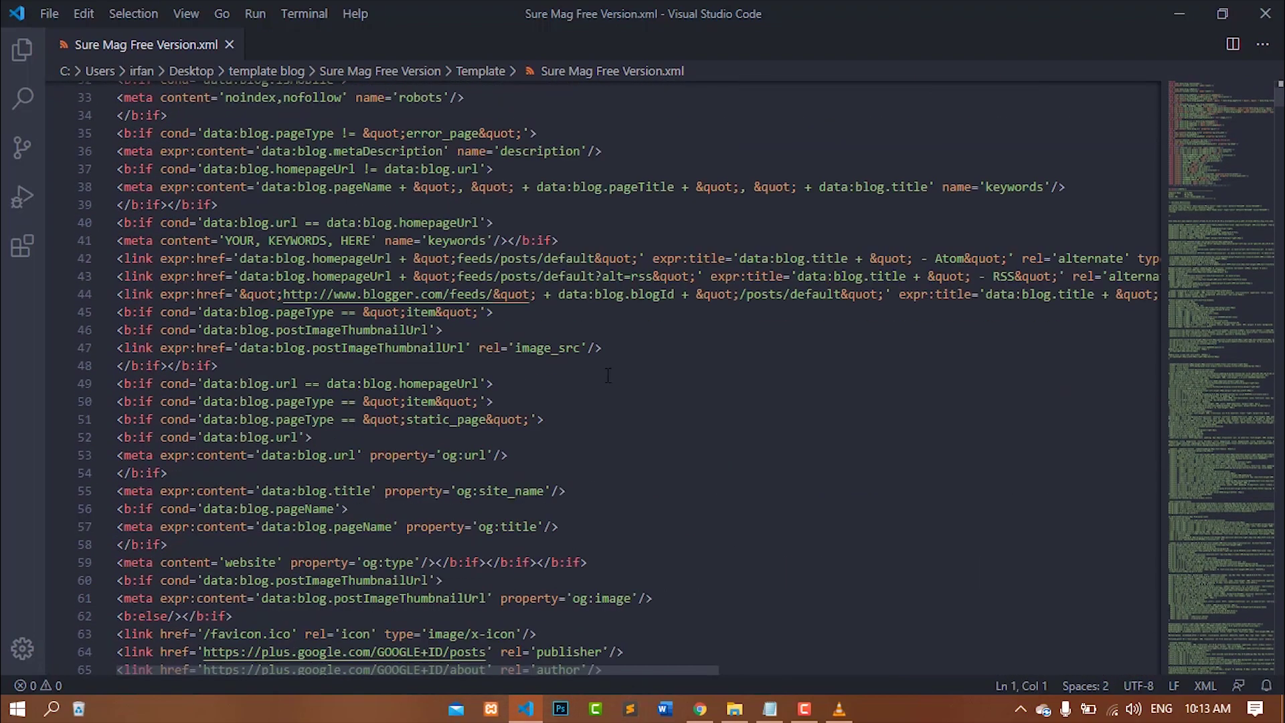
scroll(591, 357, down, 4)
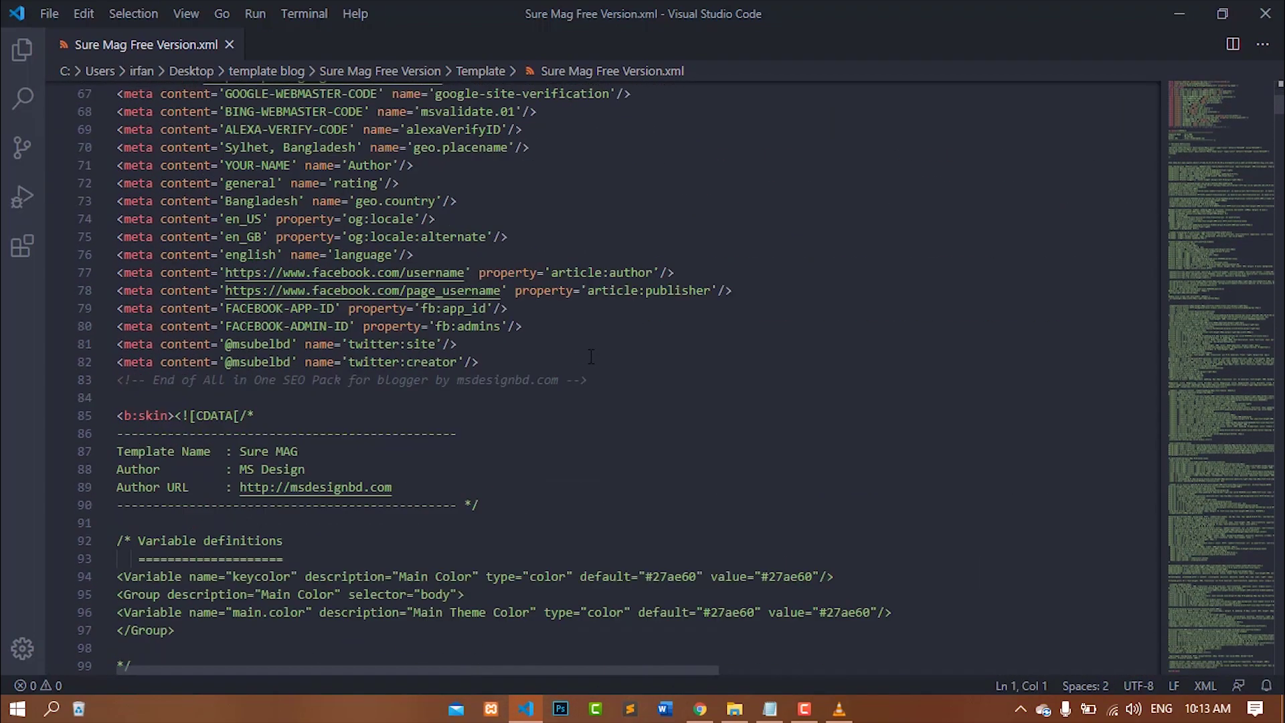
scroll(591, 357, down, 16)
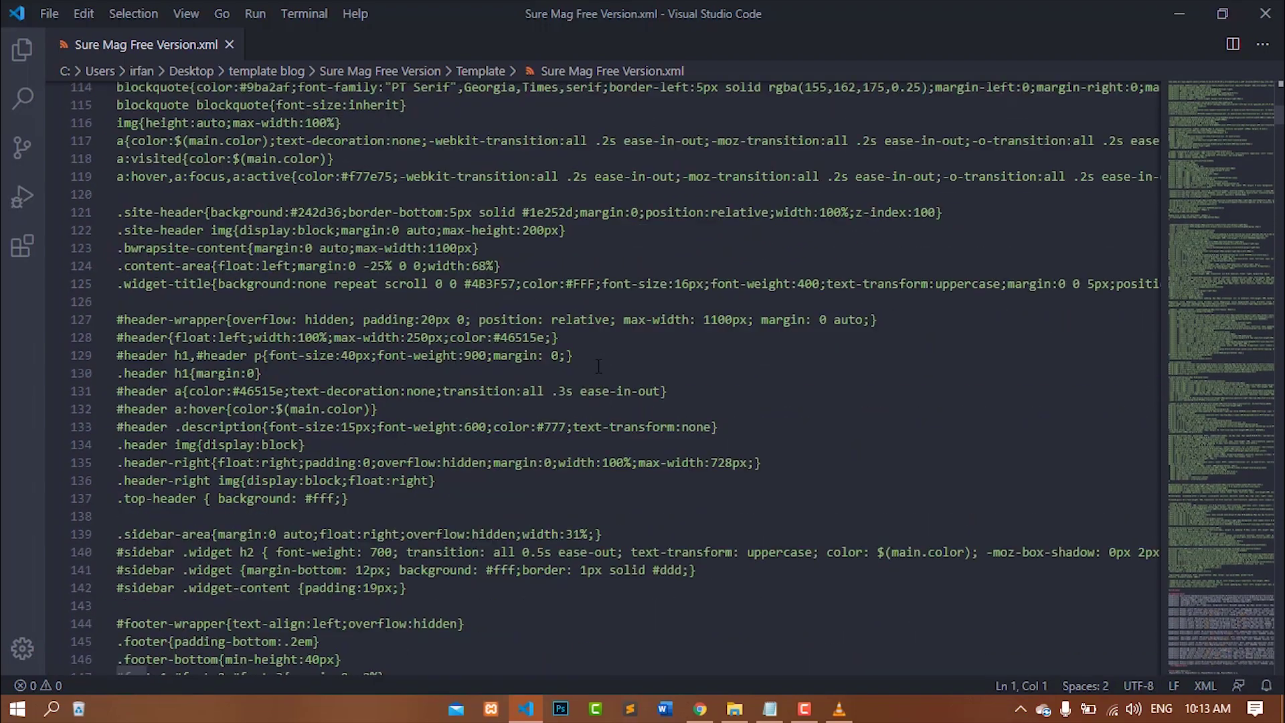
scroll(598, 366, down, 4)
scroll(598, 366, up, 16)
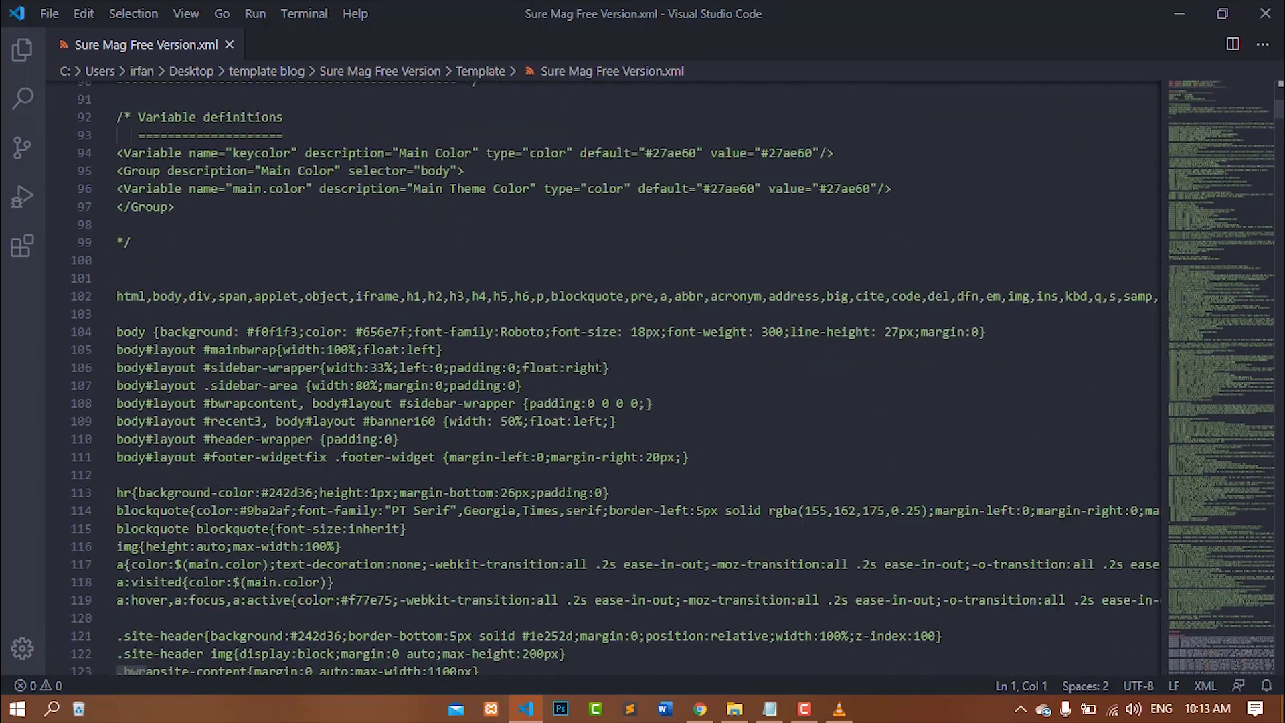
scroll(598, 367, up, 5)
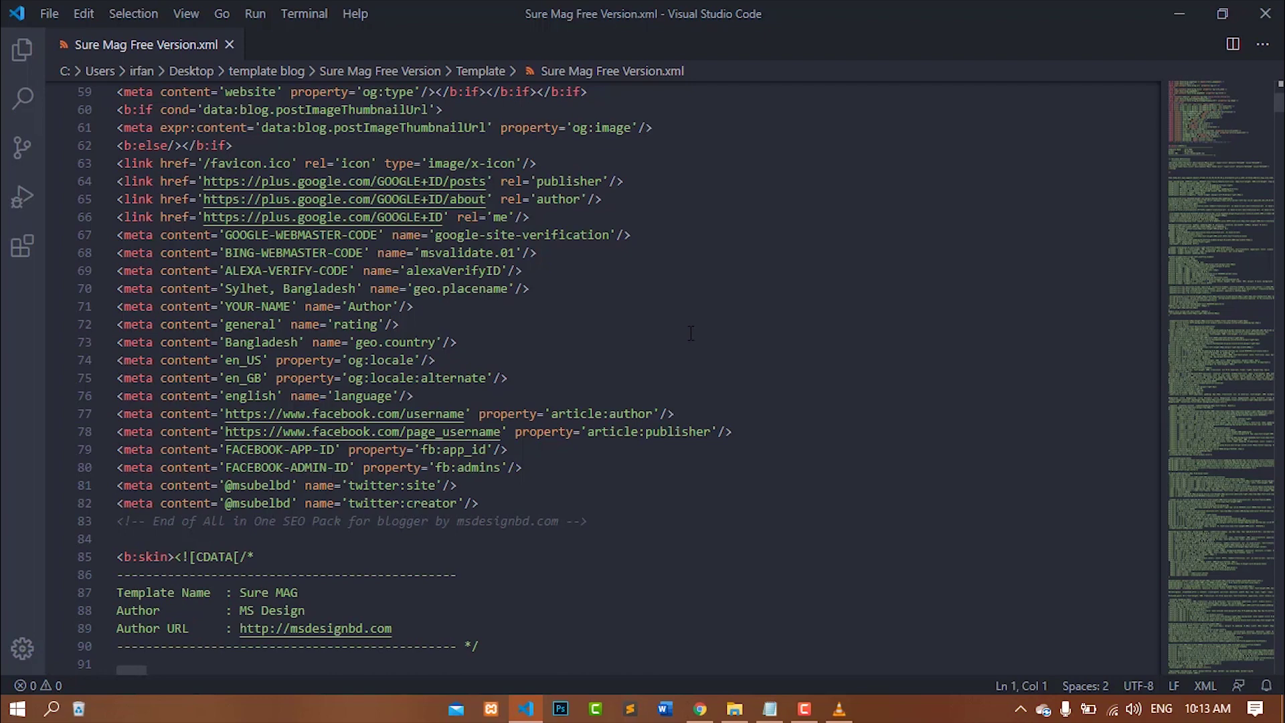
scroll(691, 333, up, 2)
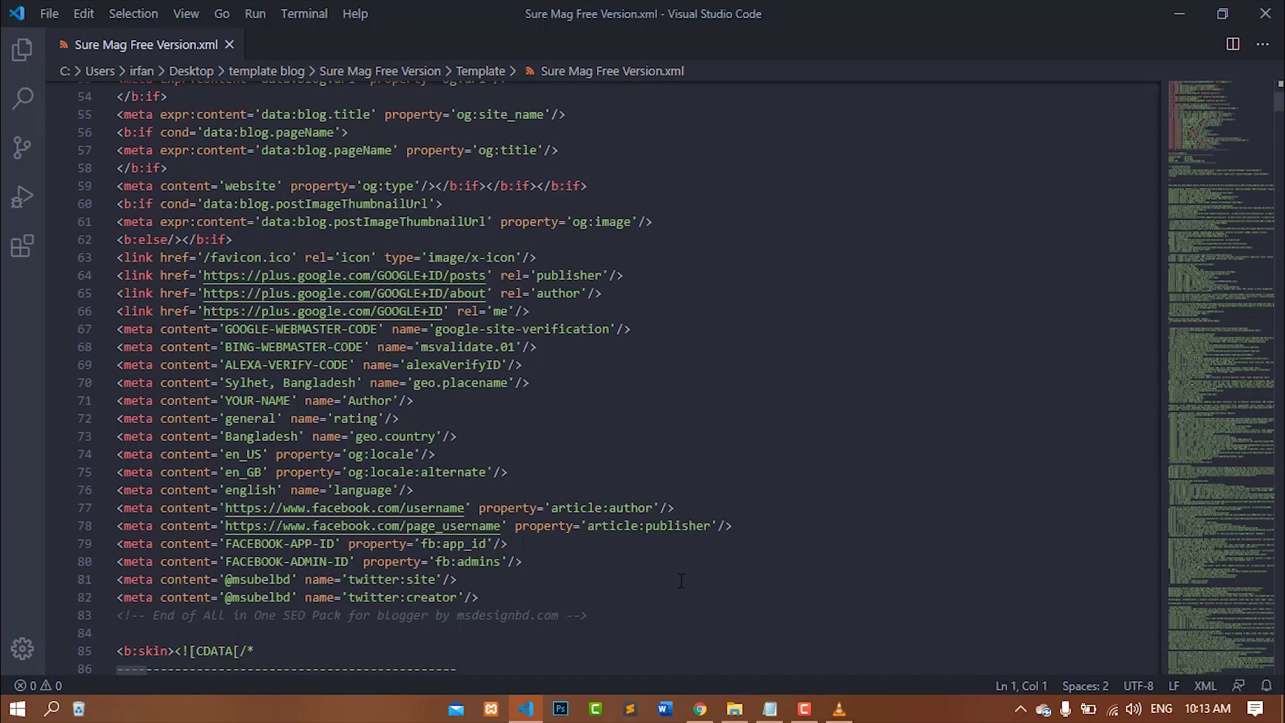
scroll(402, 335, up, 4)
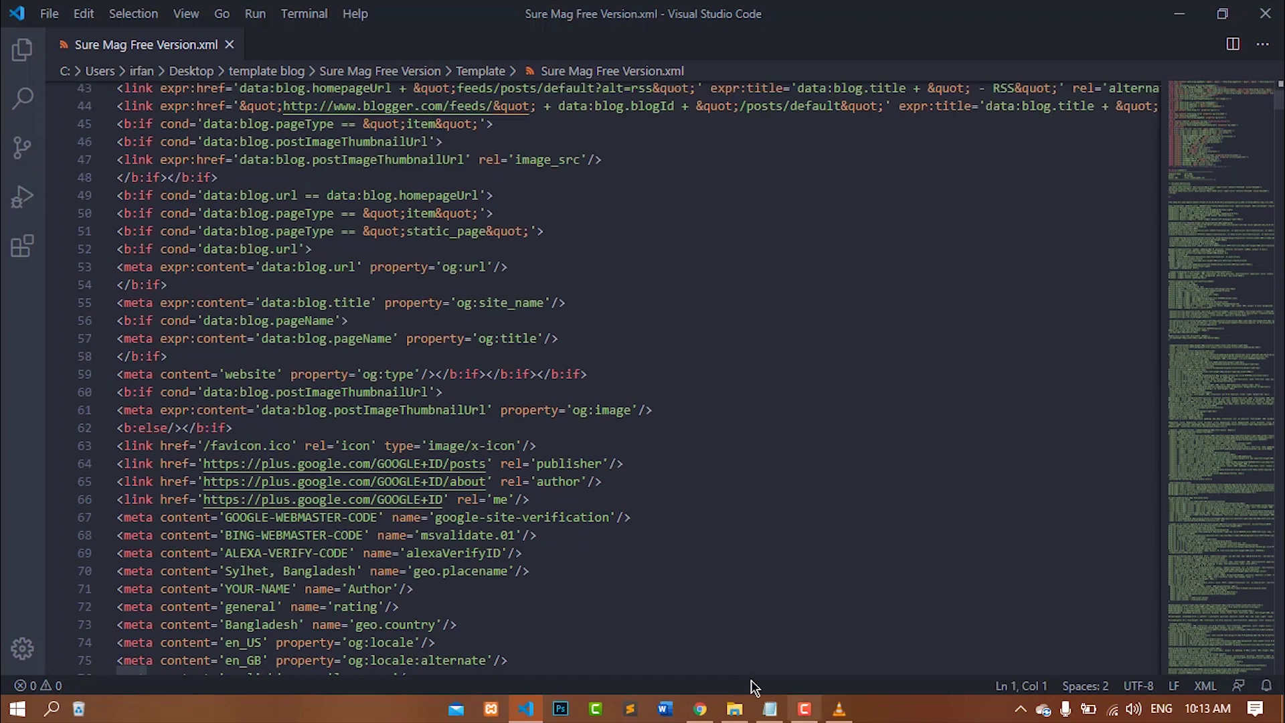
click(771, 709)
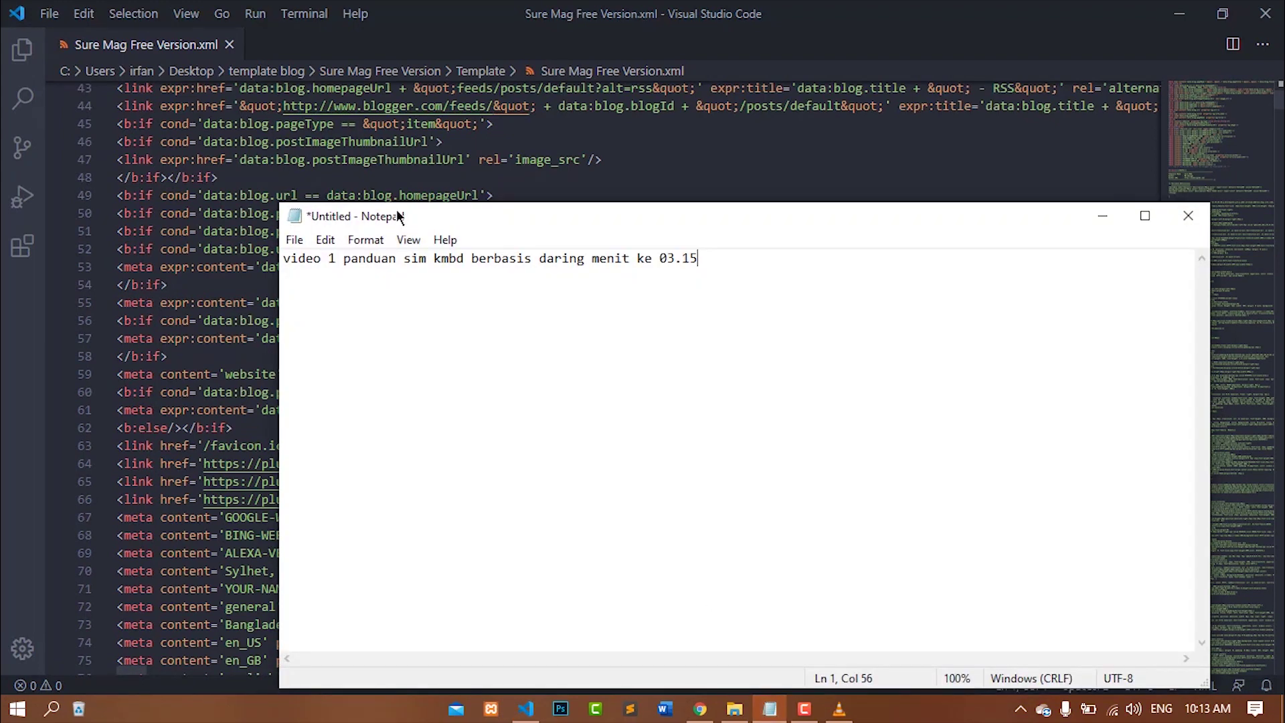
click(1107, 227)
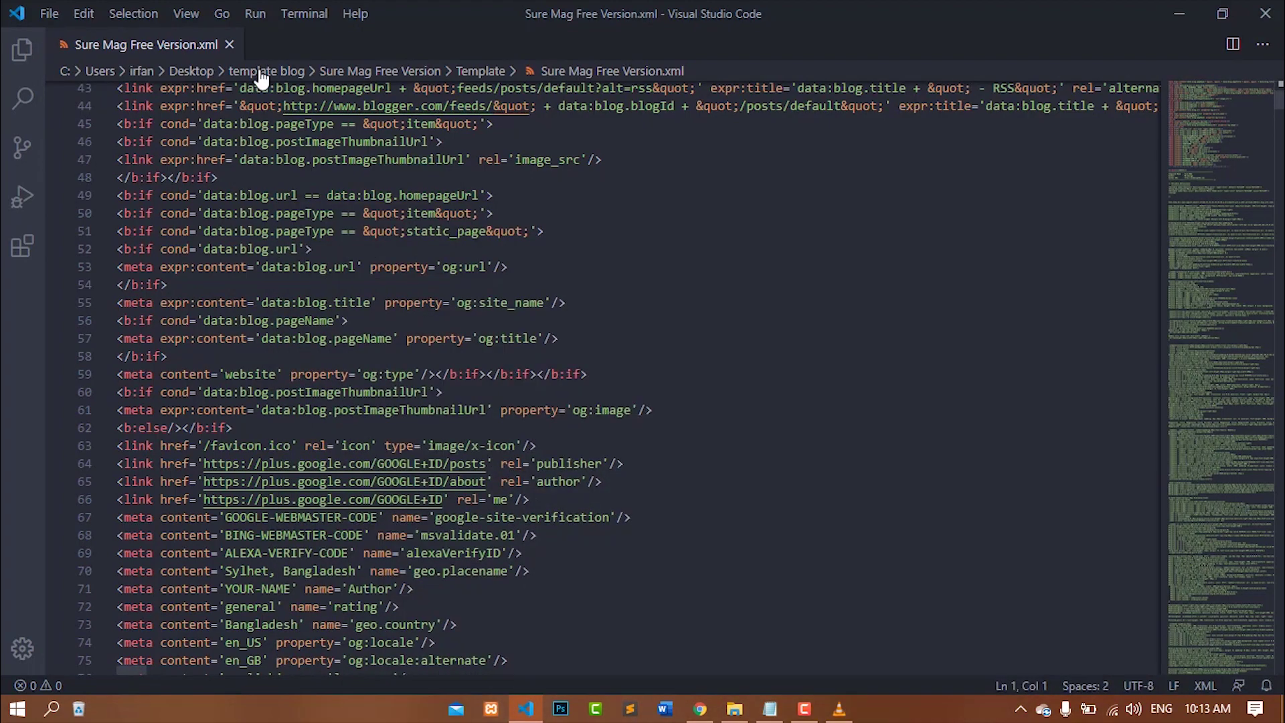
Copy the entire code of Sure Mag Free Version.xml
scroll(1108, 228, up, 5)
scroll(298, 155, up, 9)
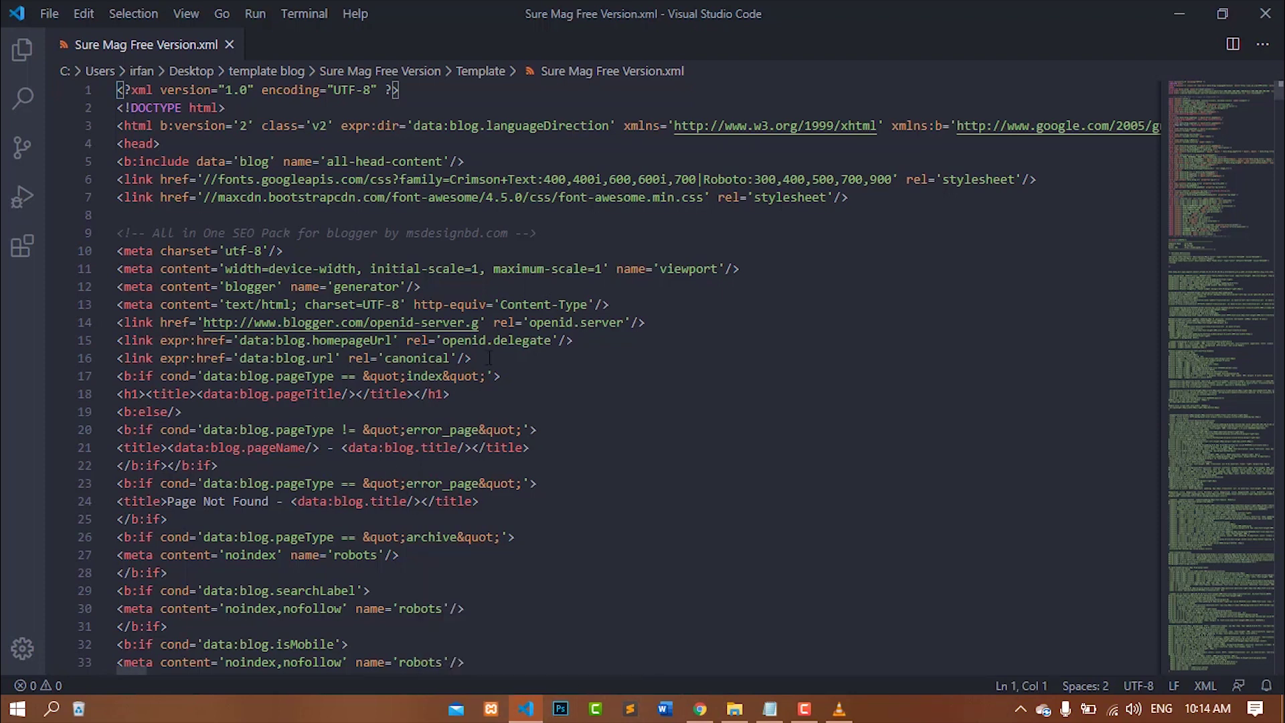
click(299, 179)
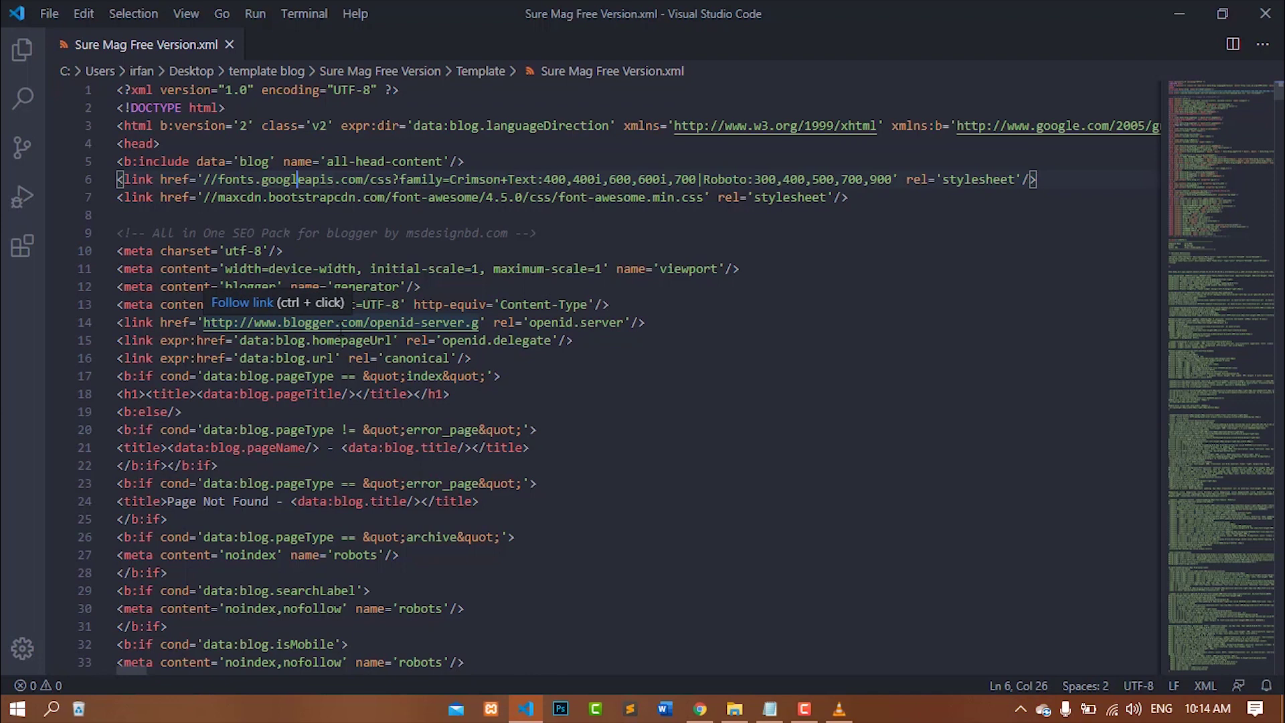
key(ctrl+a)
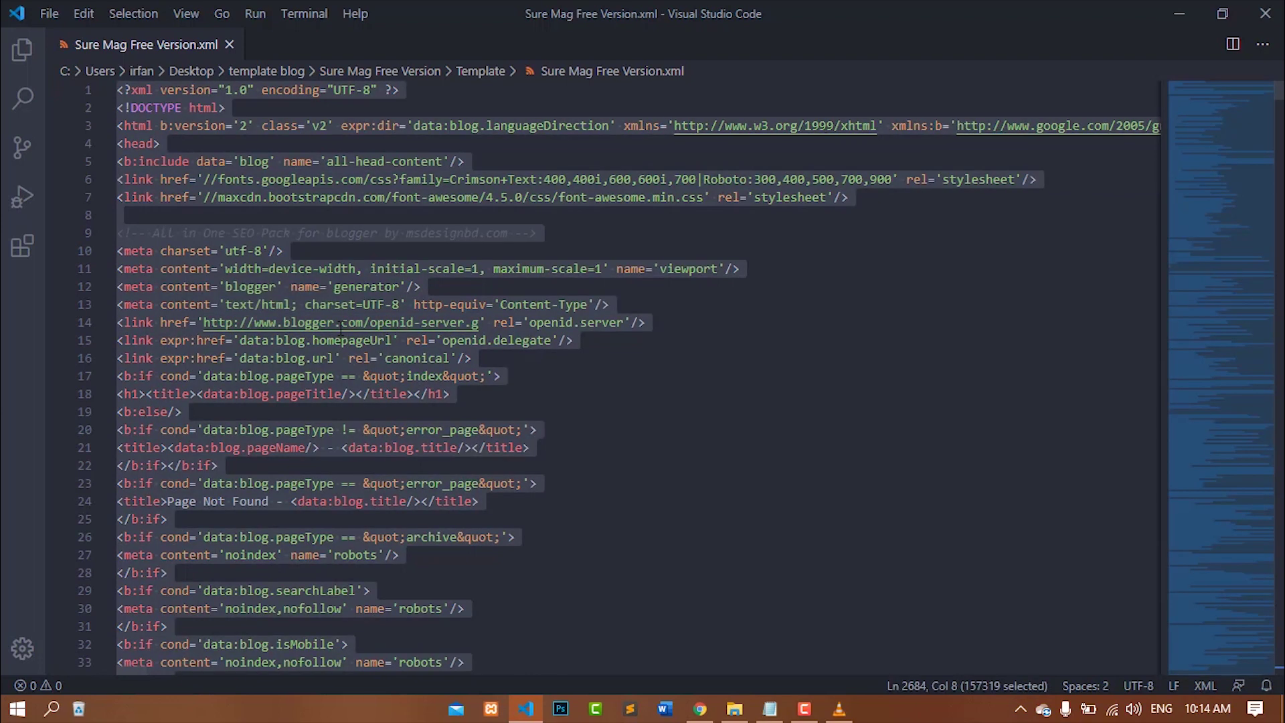
right_click(281, 313)
click(342, 393)
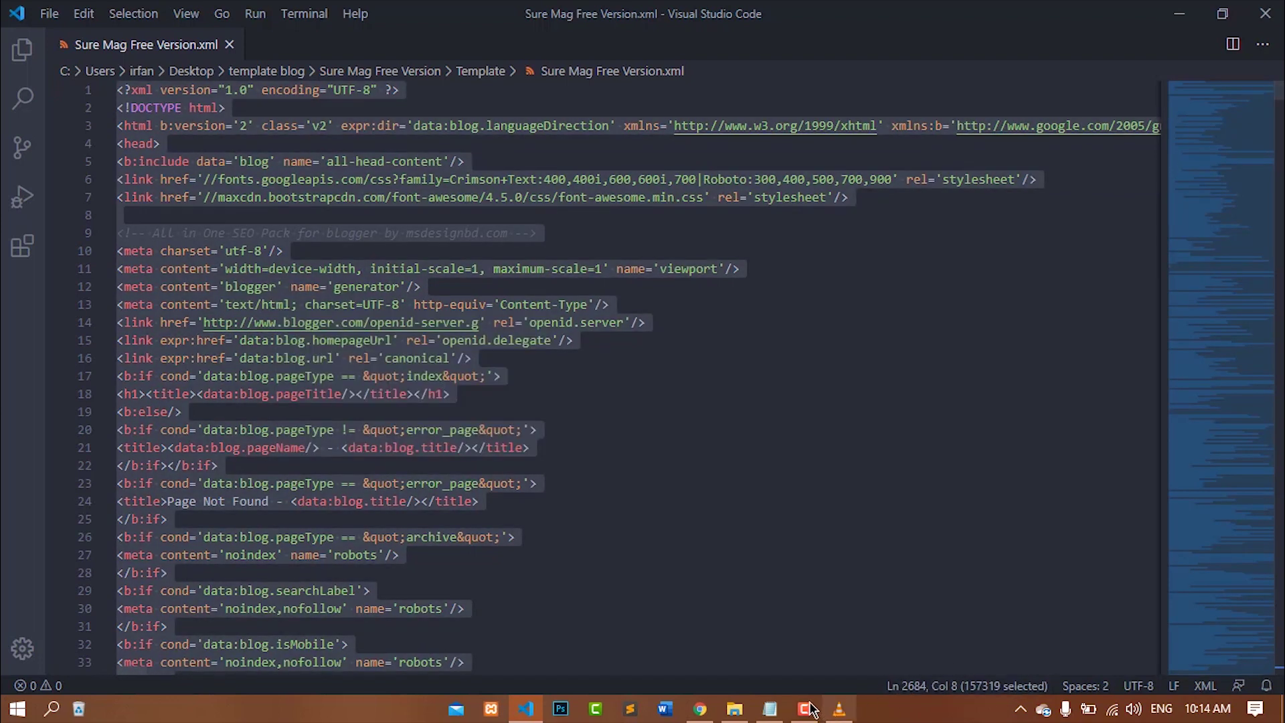
Switch to Blogger in the browser and open the theme settings of the "teh gelas" blog
click(700, 709)
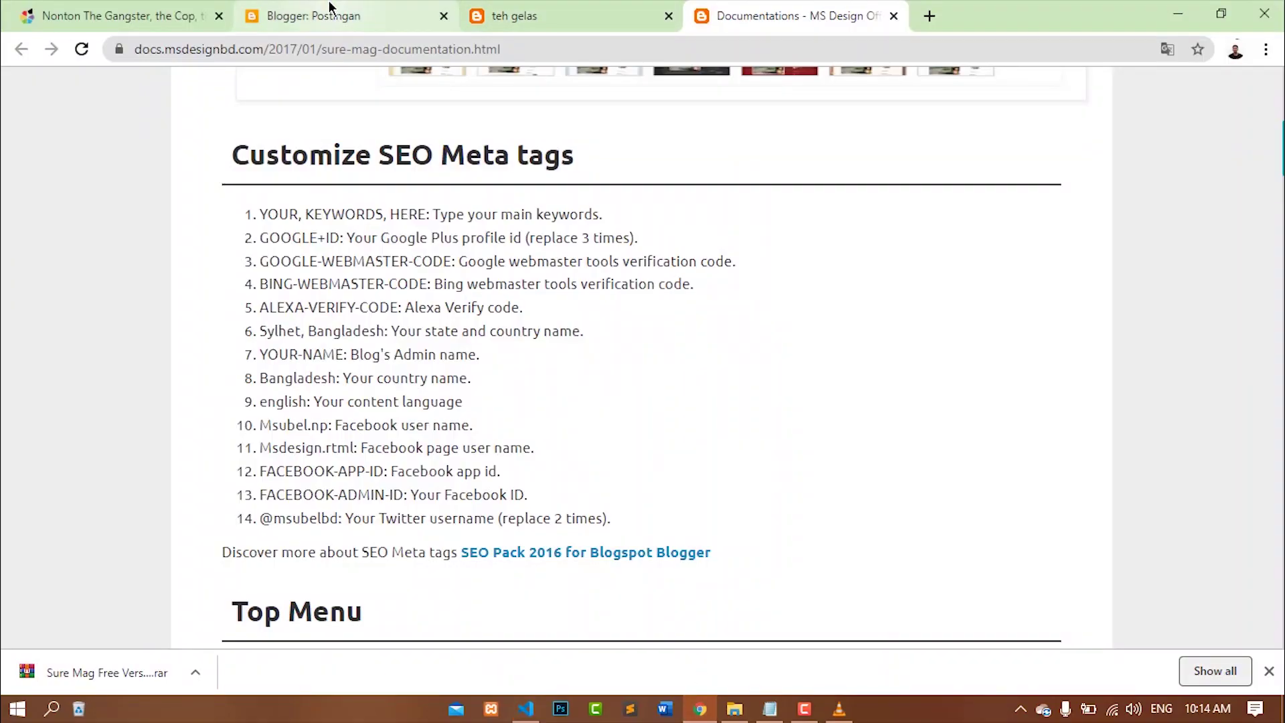
click(351, 14)
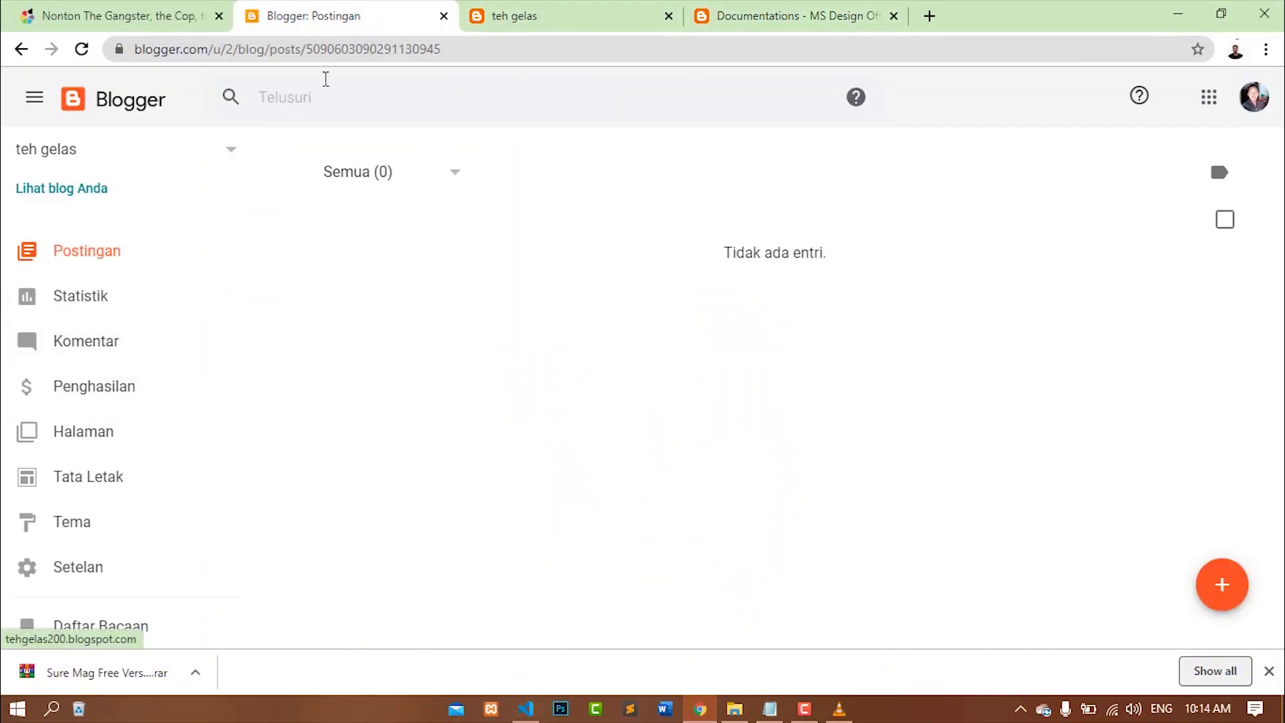
click(581, 28)
click(317, 10)
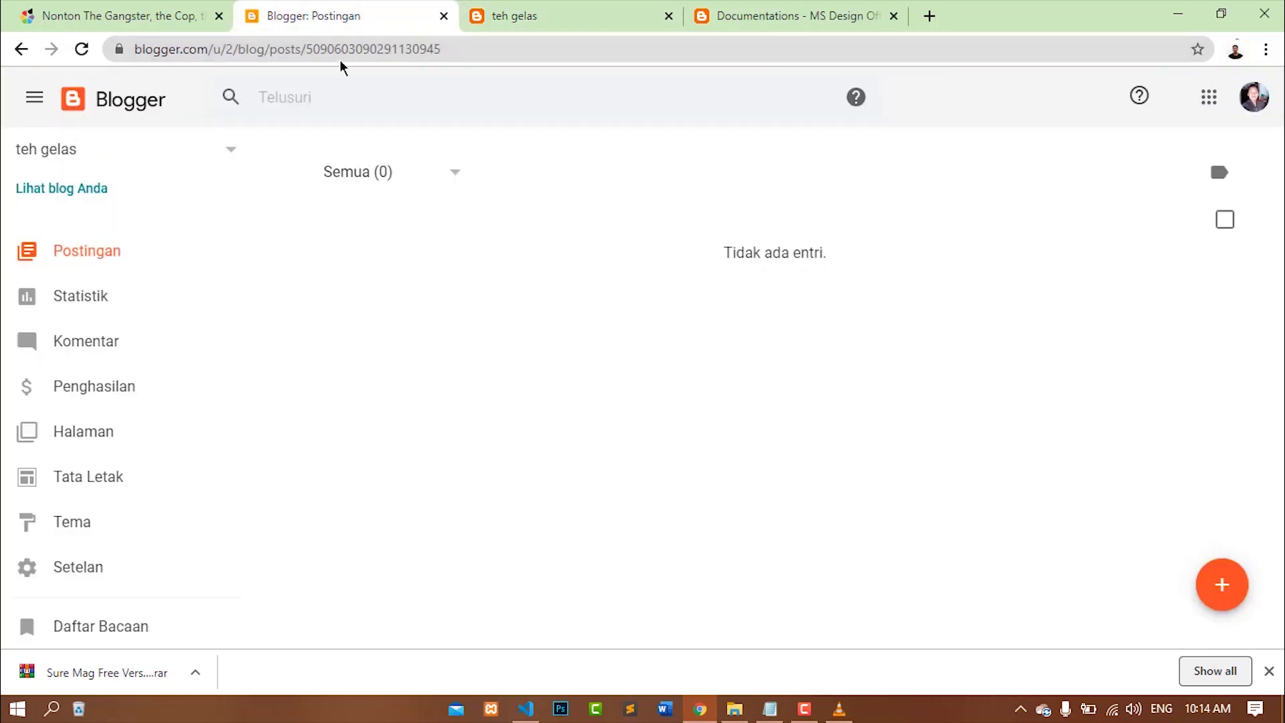
scroll(33, 331, down, 3)
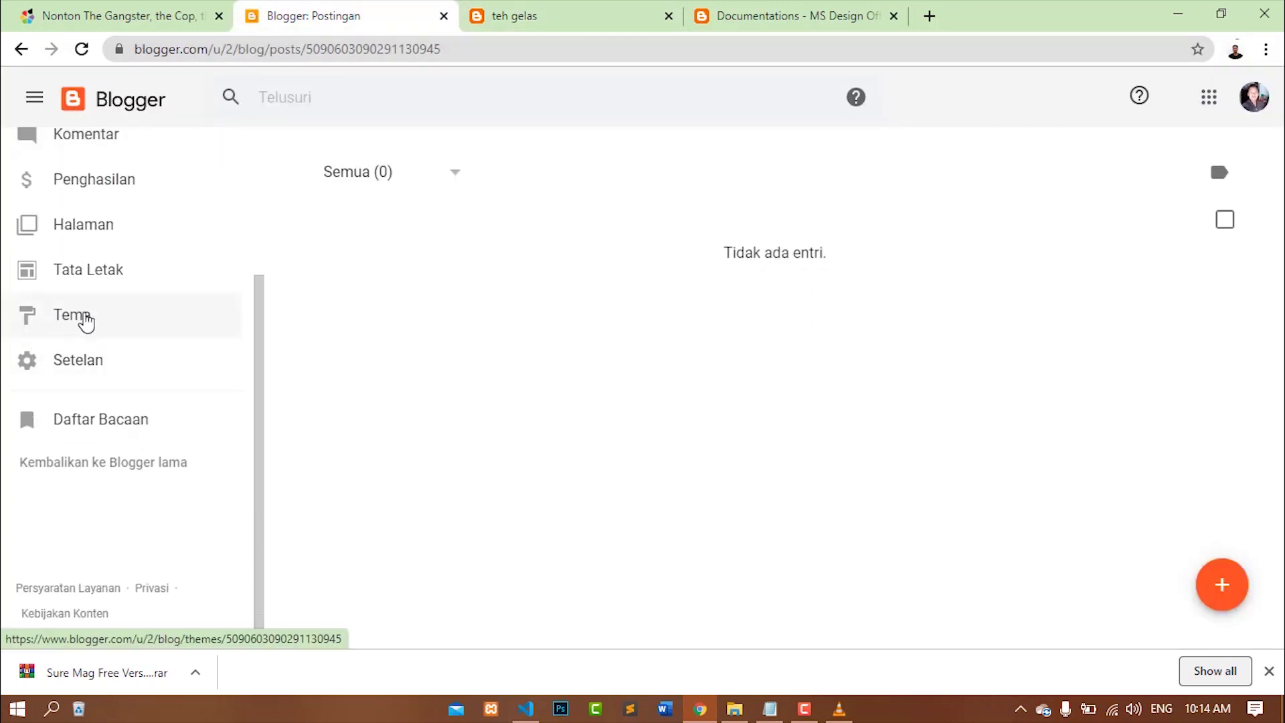
click(67, 317)
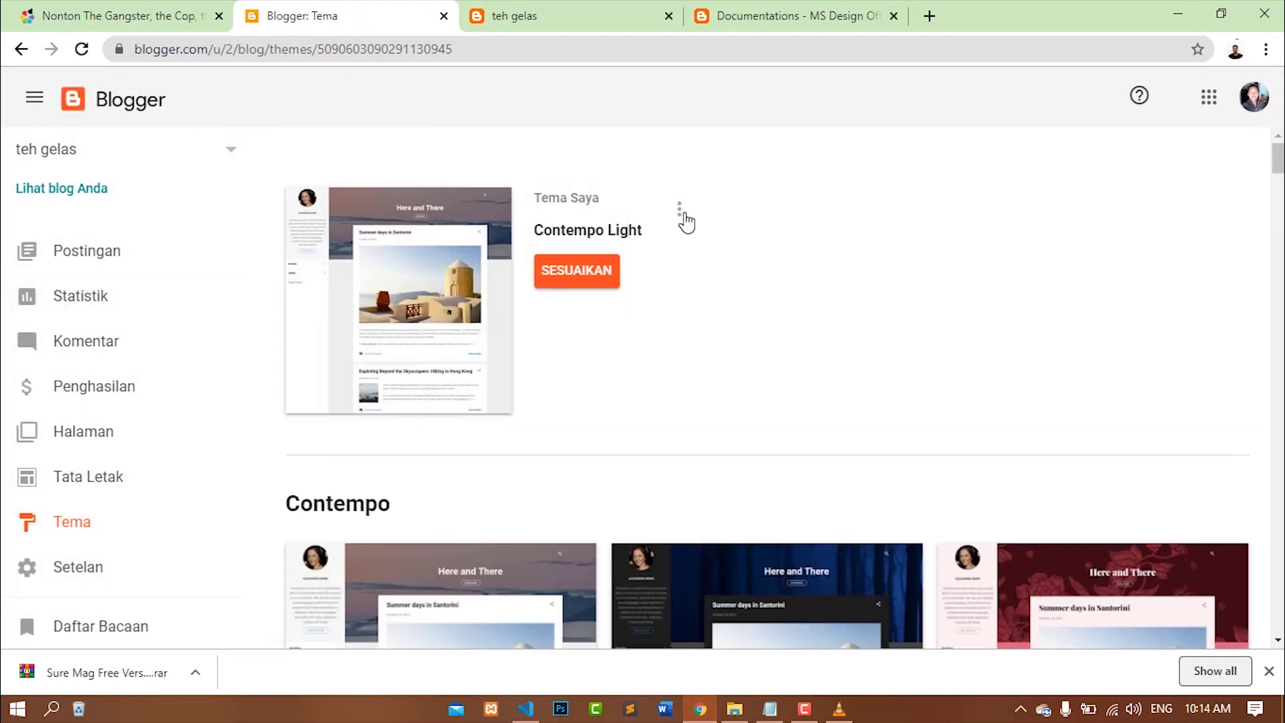
Open the current theme's HTML for editing and replace all of its code with the copied Sure Mag template code
click(684, 214)
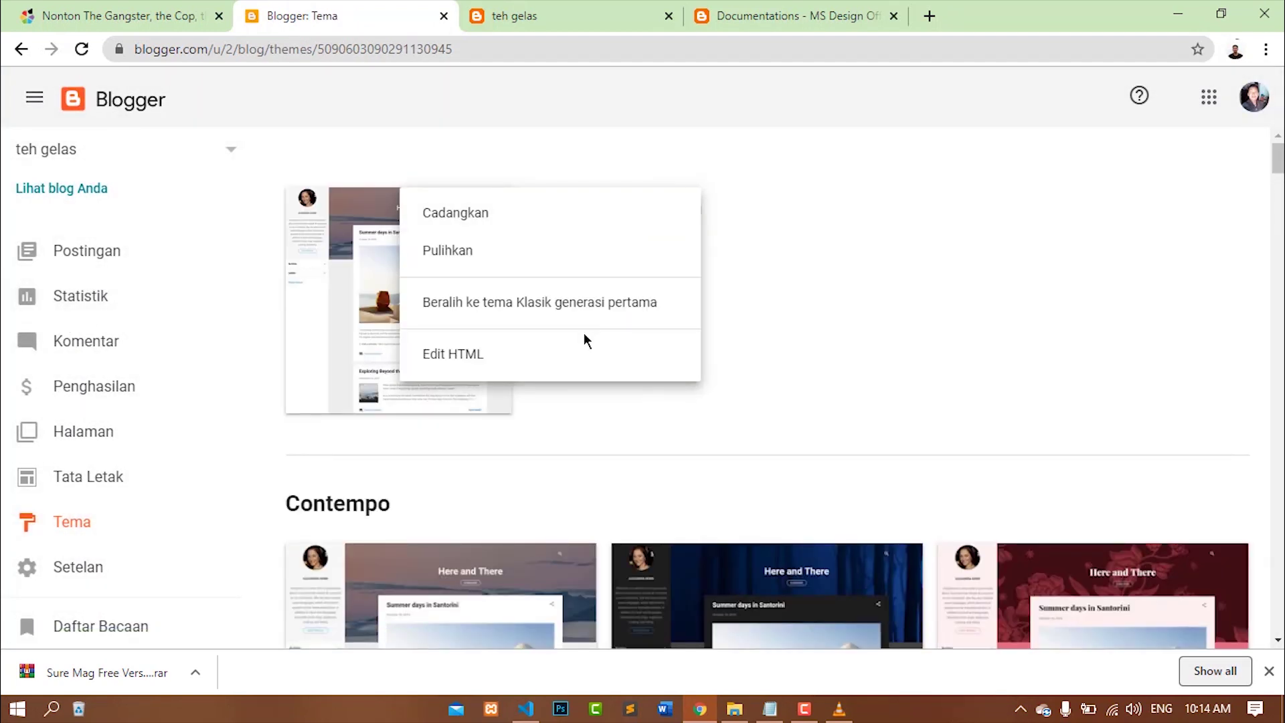
click(569, 361)
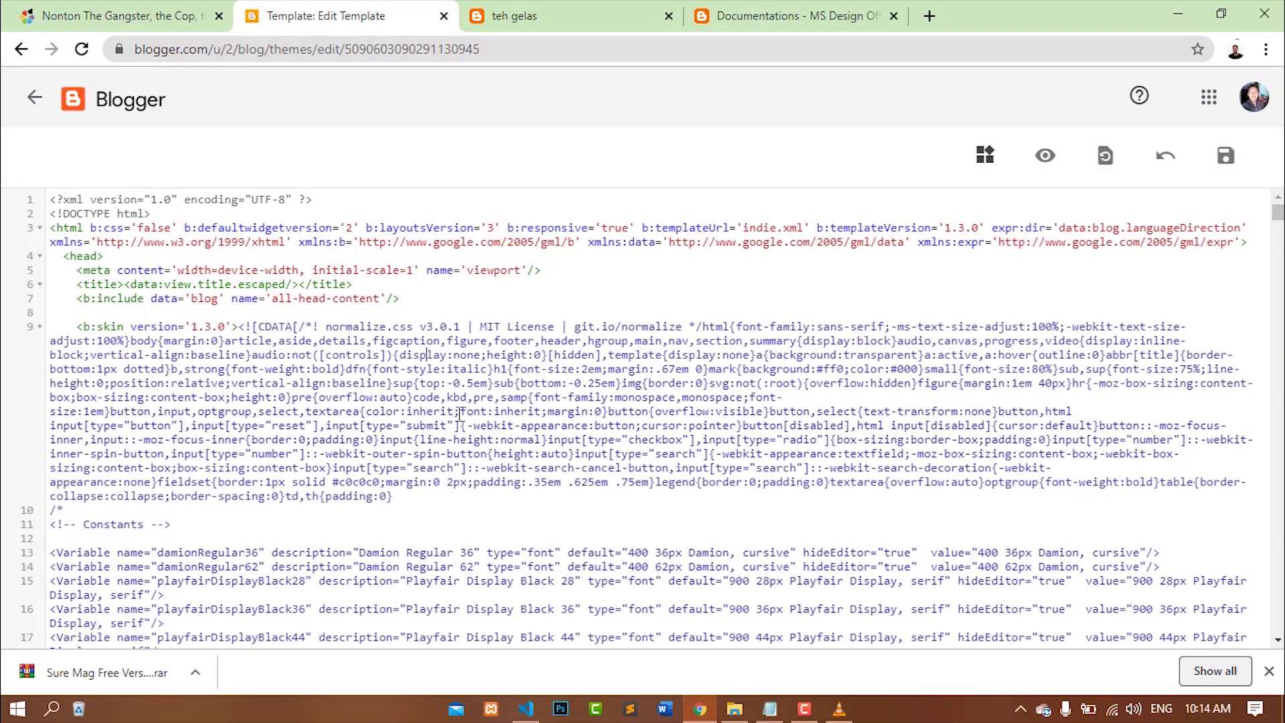
key(ctrl+a)
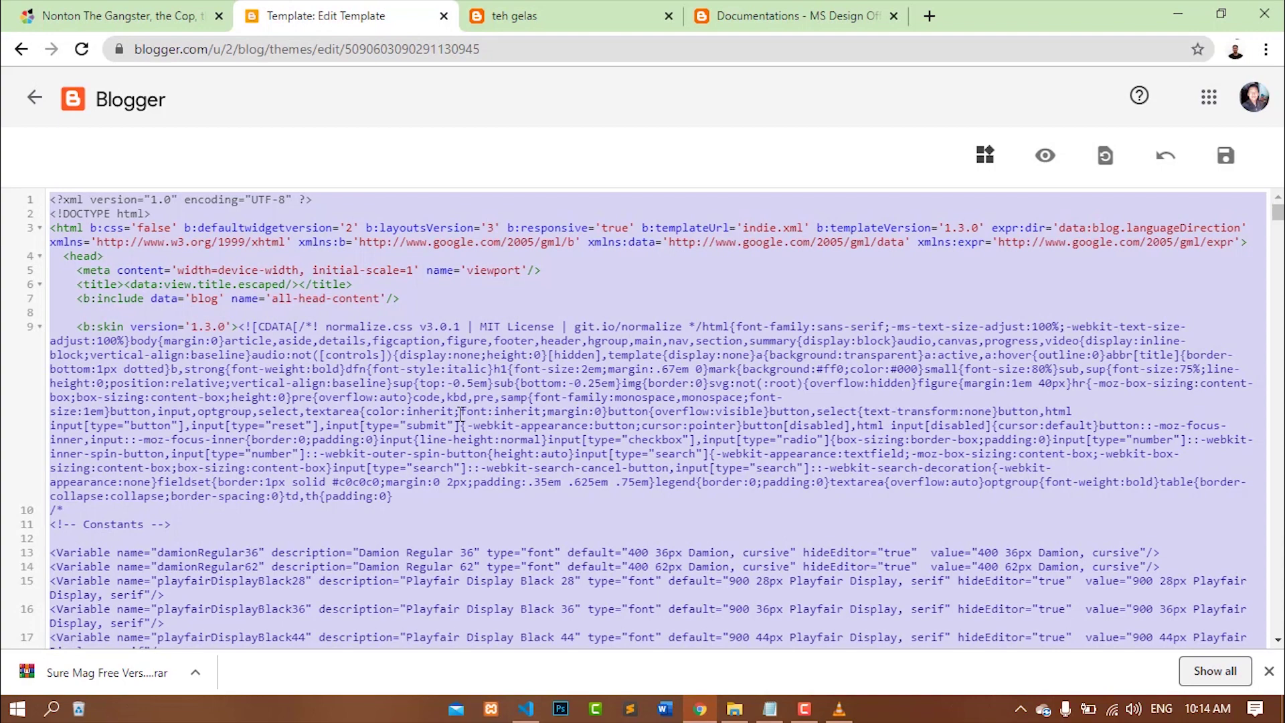
key(ctrl+v)
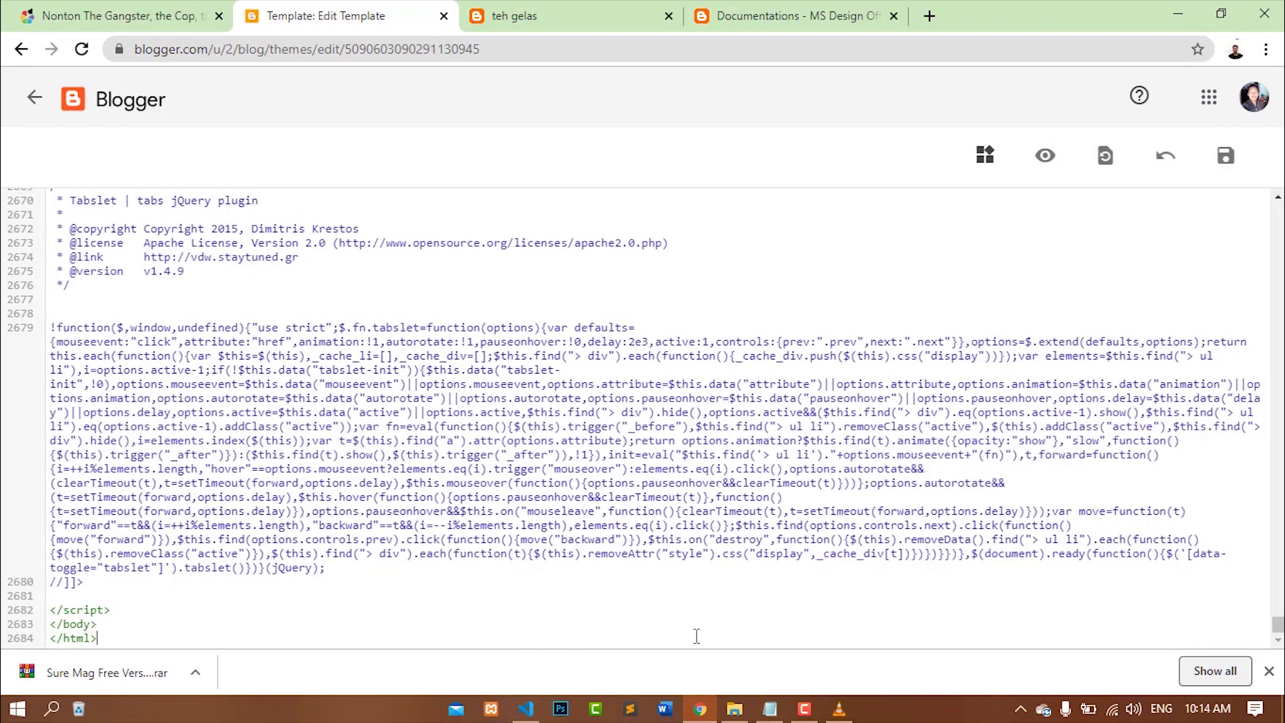
click(537, 710)
drag(550, 714, 676, 714)
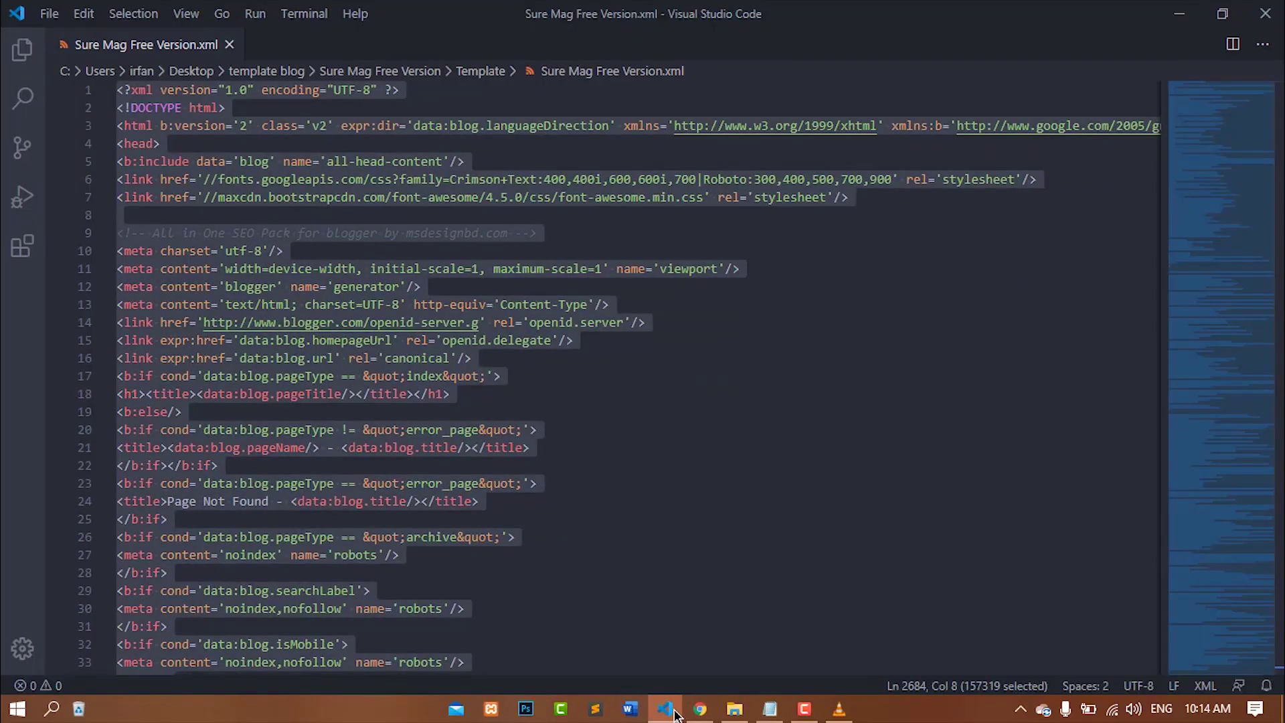
click(777, 413)
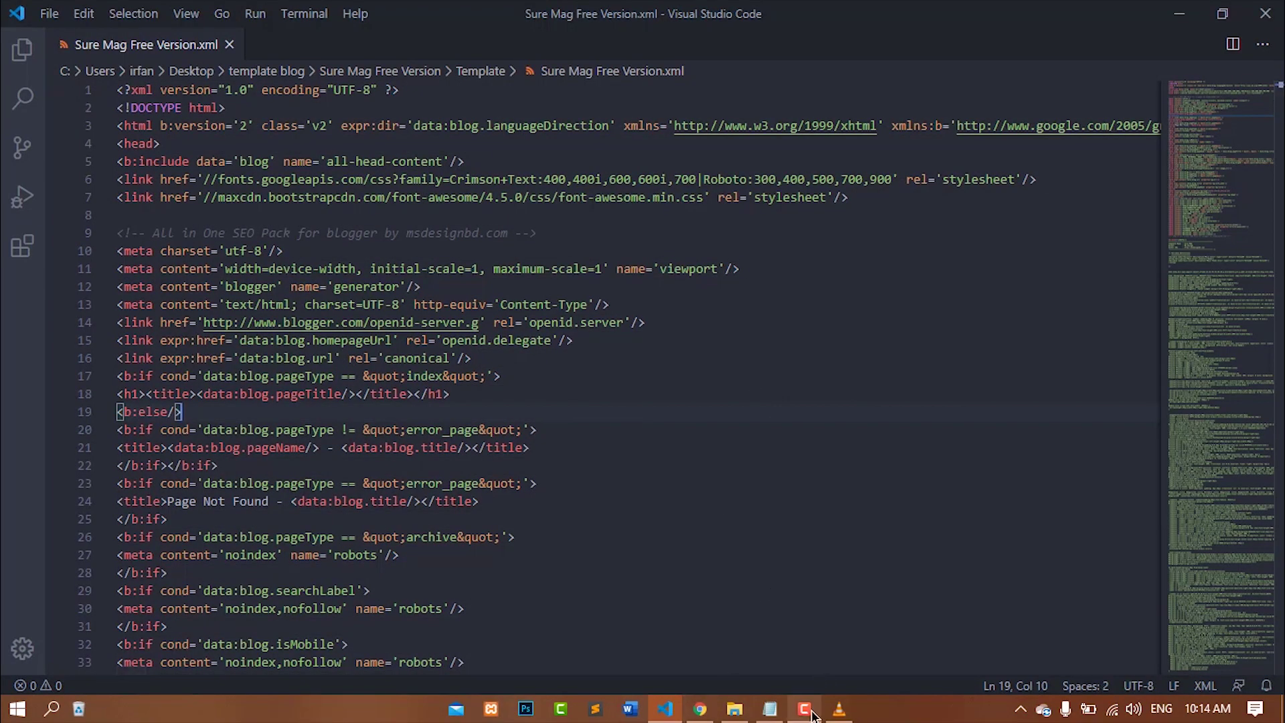
click(770, 708)
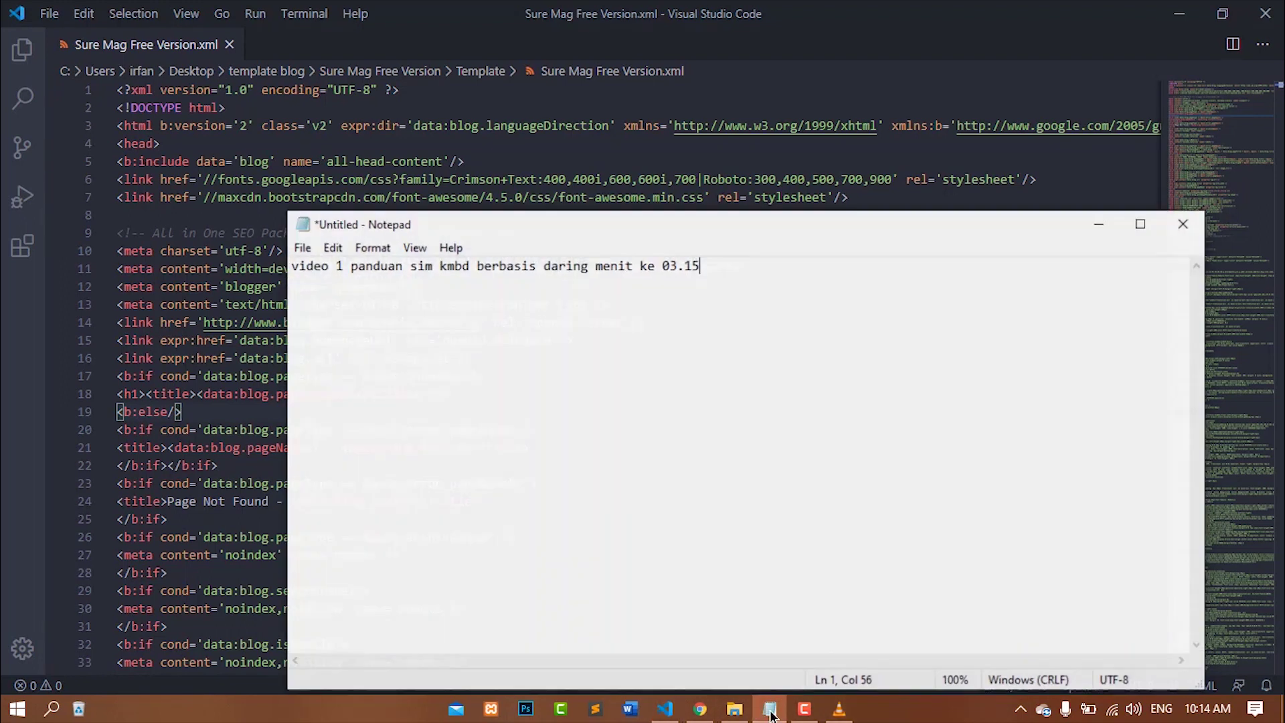
click(769, 708)
click(700, 708)
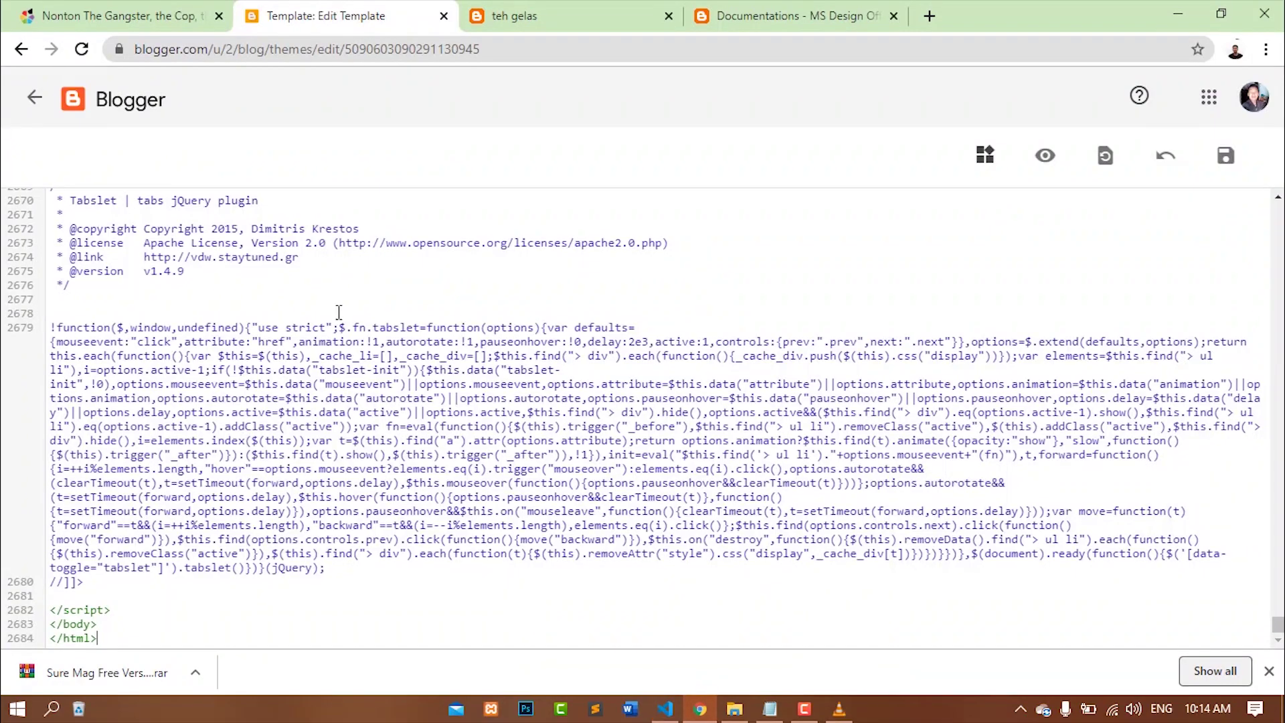
Save the replaced theme code and return to the blog's theme page
scroll(653, 347, up, 10)
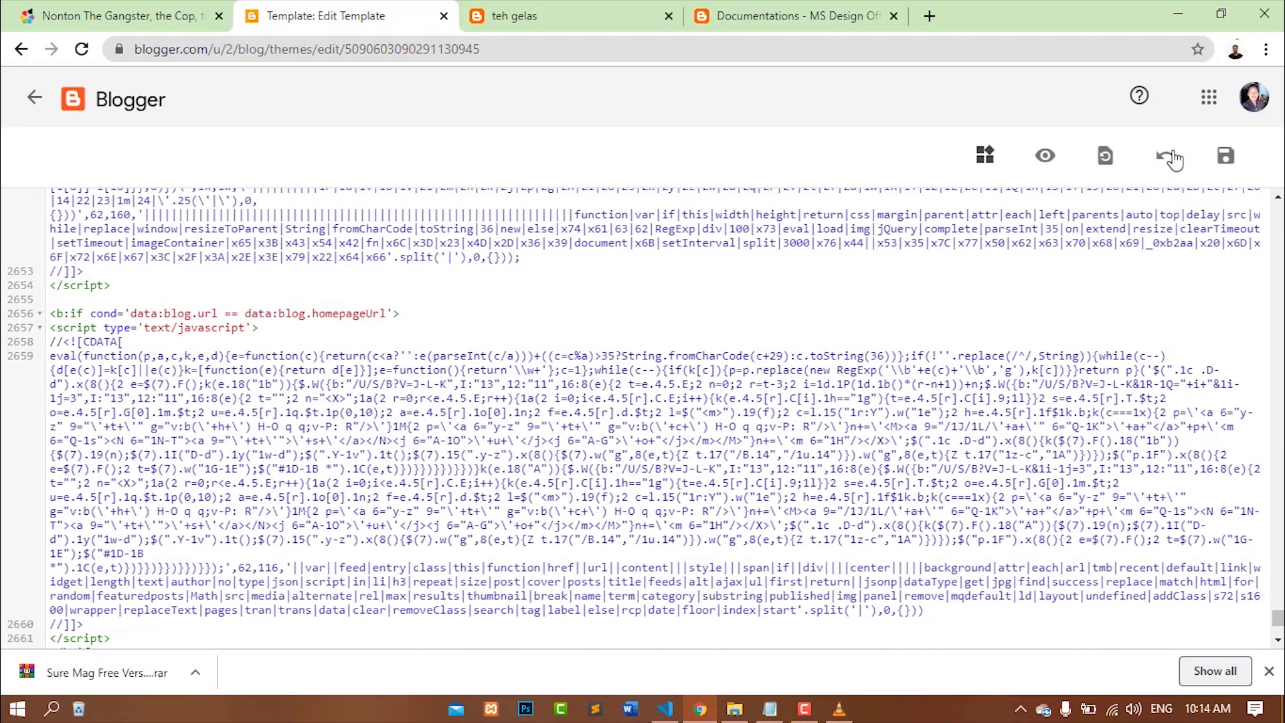
click(1226, 158)
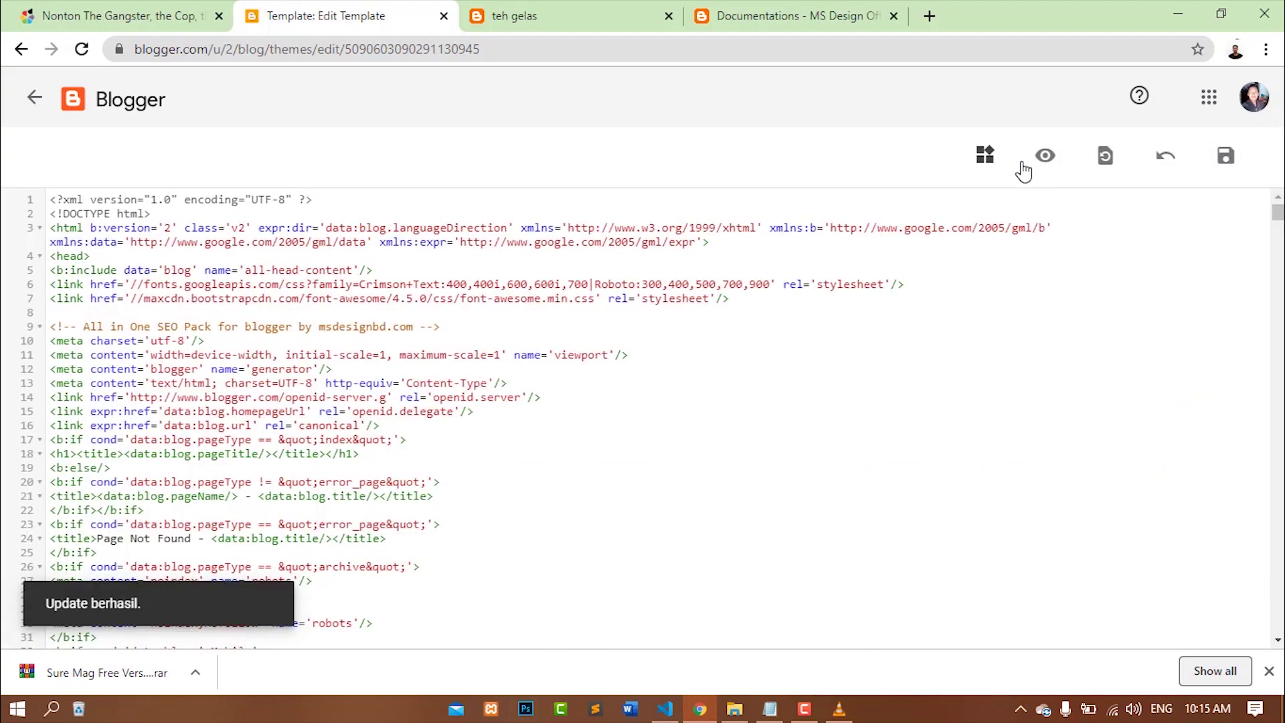
click(34, 99)
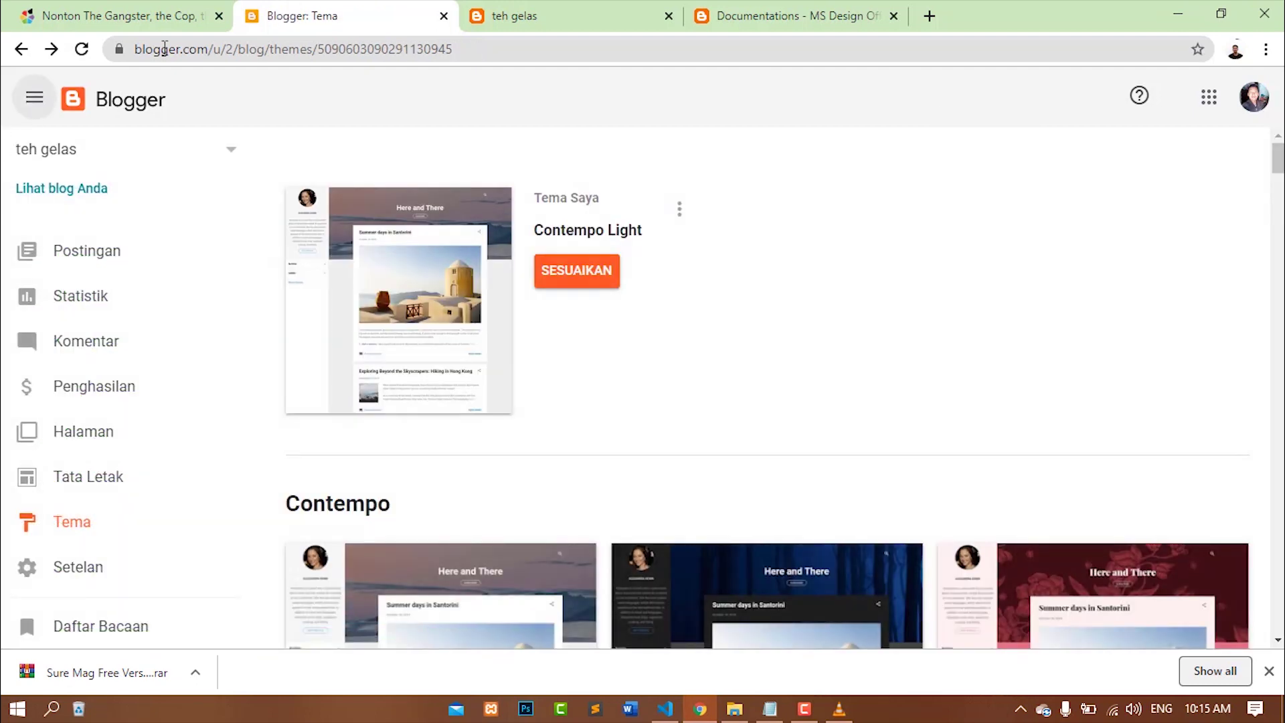
Reload the "teh gelas" blog page to load the newly installed template and dismiss the translation offer
click(526, 12)
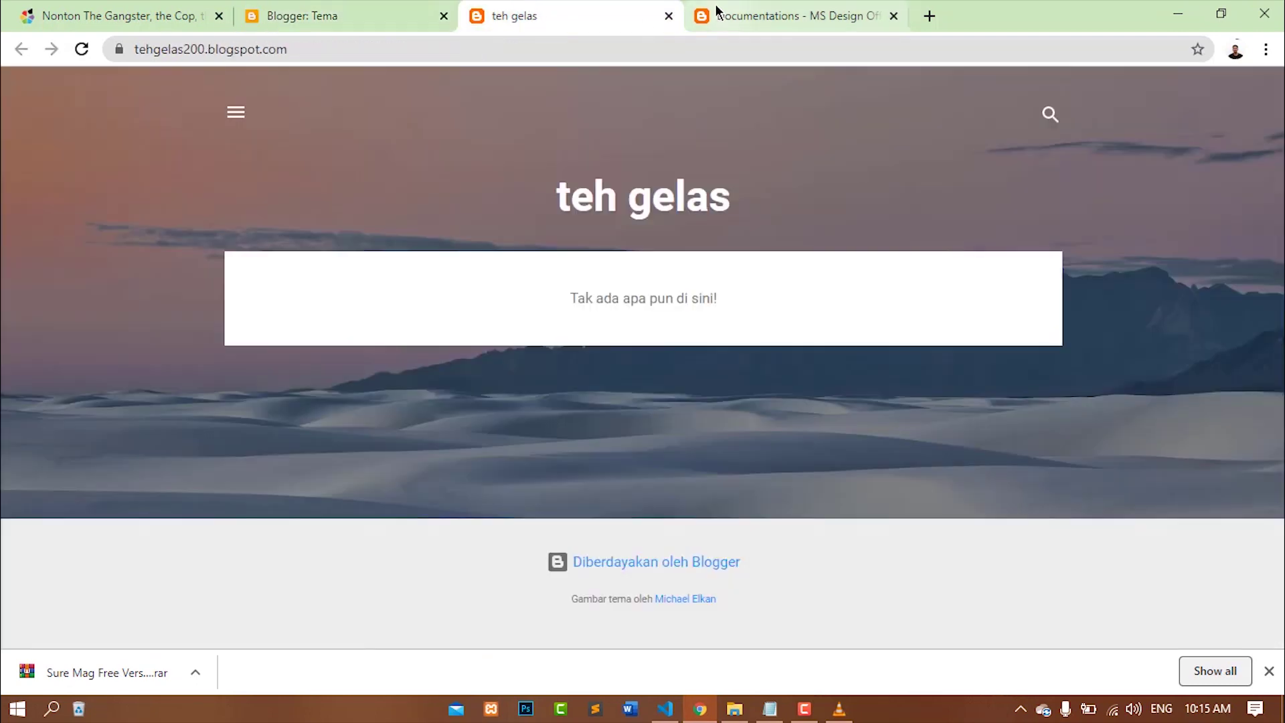
click(86, 50)
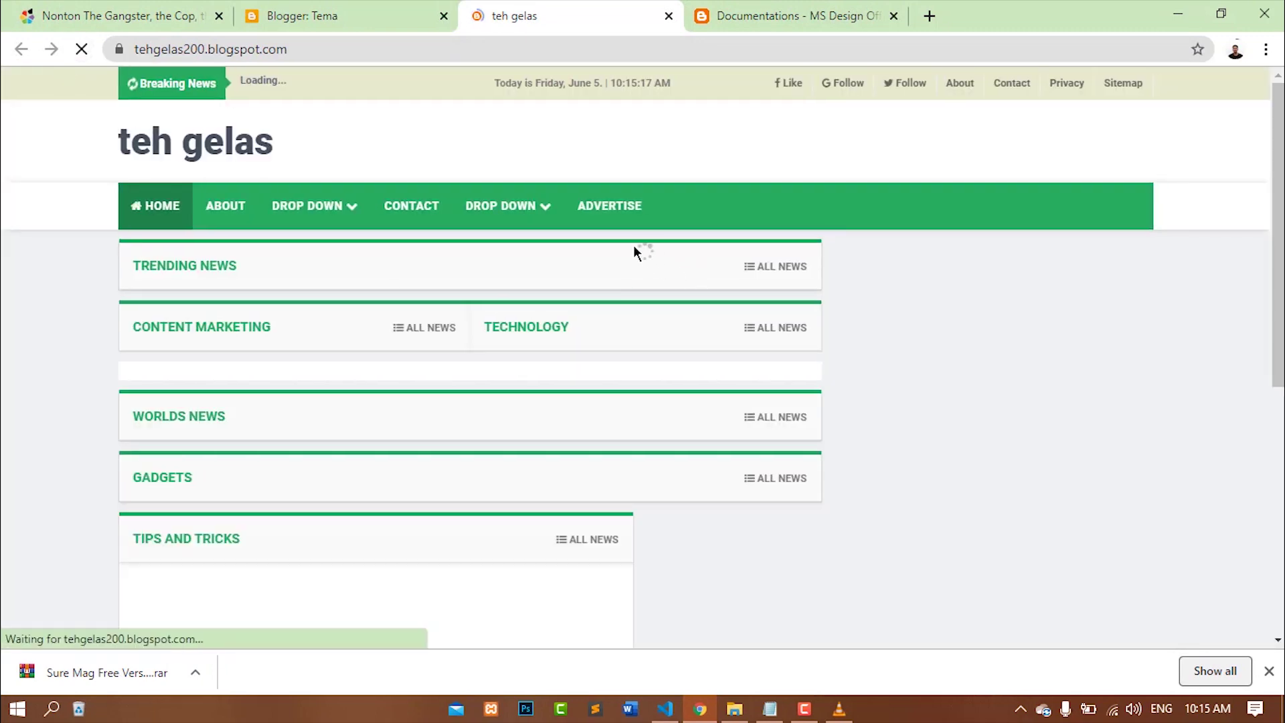
scroll(700, 257, down, 4)
scroll(706, 229, down, 4)
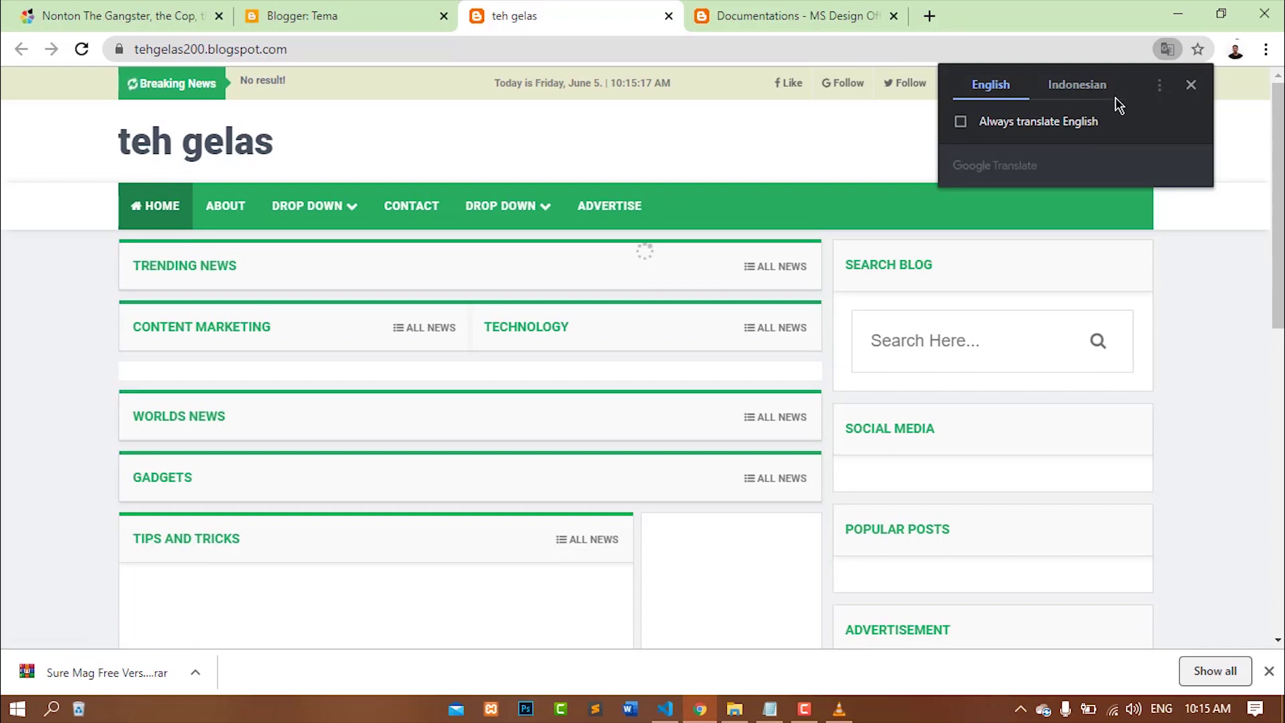
click(1191, 85)
Examine the blog's new layout from the header menu through the news sections and sidebar widgets to the page end
scroll(471, 158, down, 10)
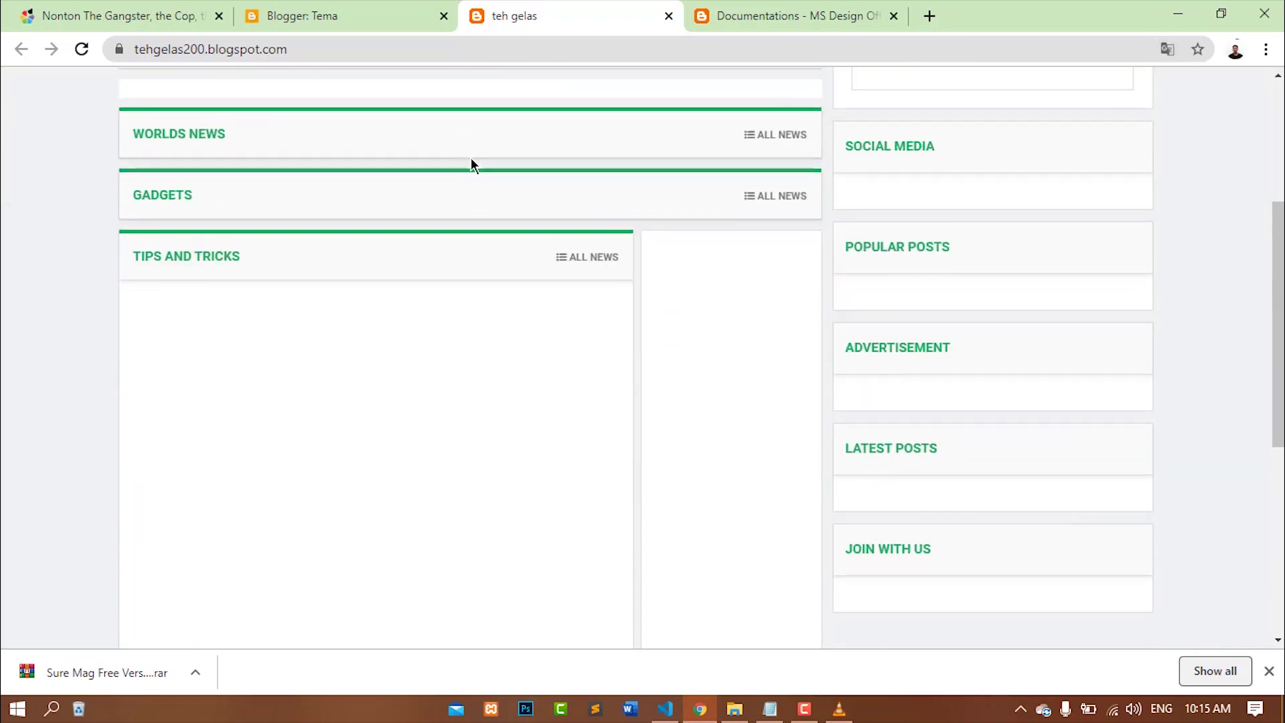
scroll(462, 156, down, 1)
scroll(439, 169, up, 15)
scroll(473, 230, down, 14)
scroll(470, 214, down, 2)
scroll(752, 527, up, 3)
scroll(713, 496, down, 3)
scroll(714, 490, up, 6)
scroll(847, 512, up, 5)
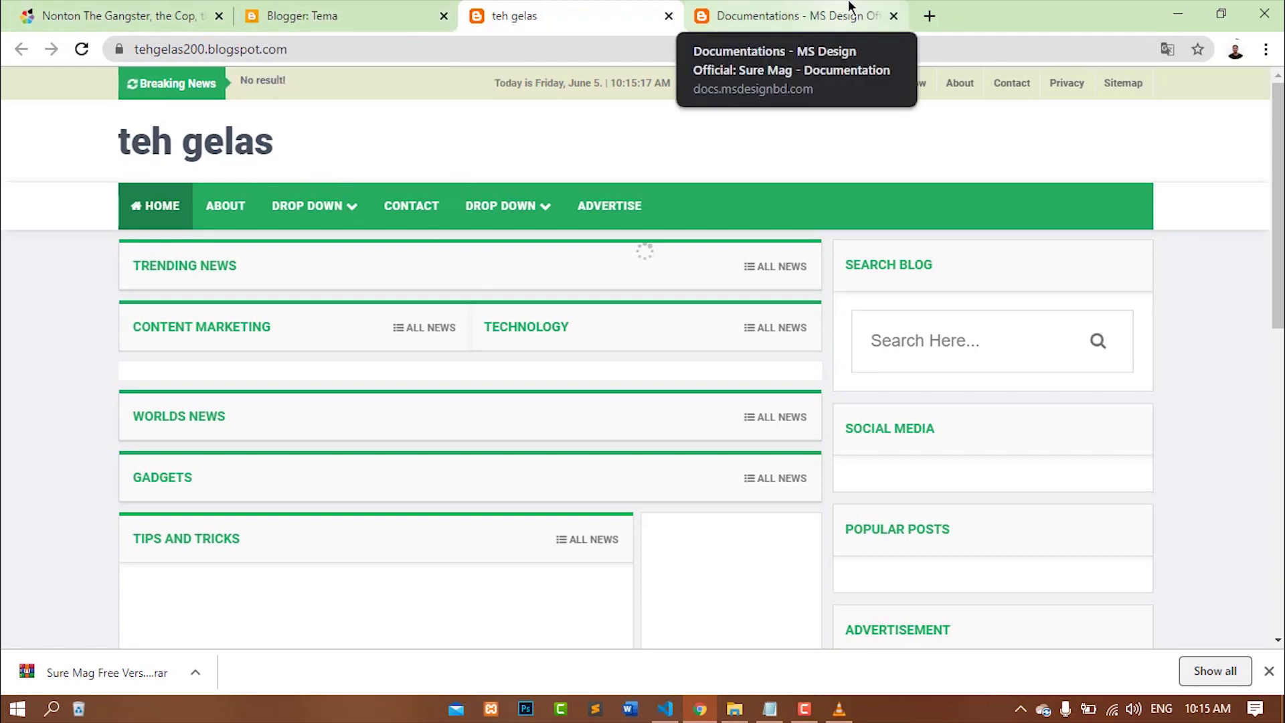
Return to the Blogger dashboard and open the "teh gelas" blog's list of posts
click(770, 16)
click(360, 8)
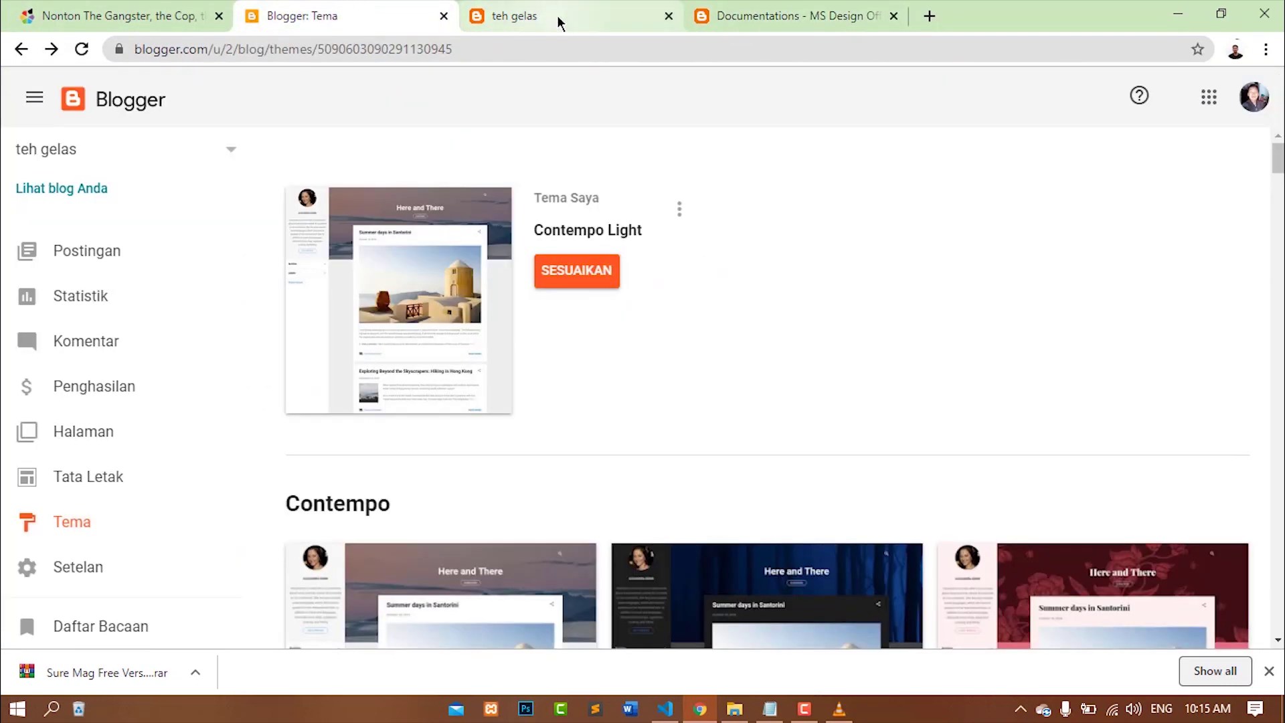
click(560, 20)
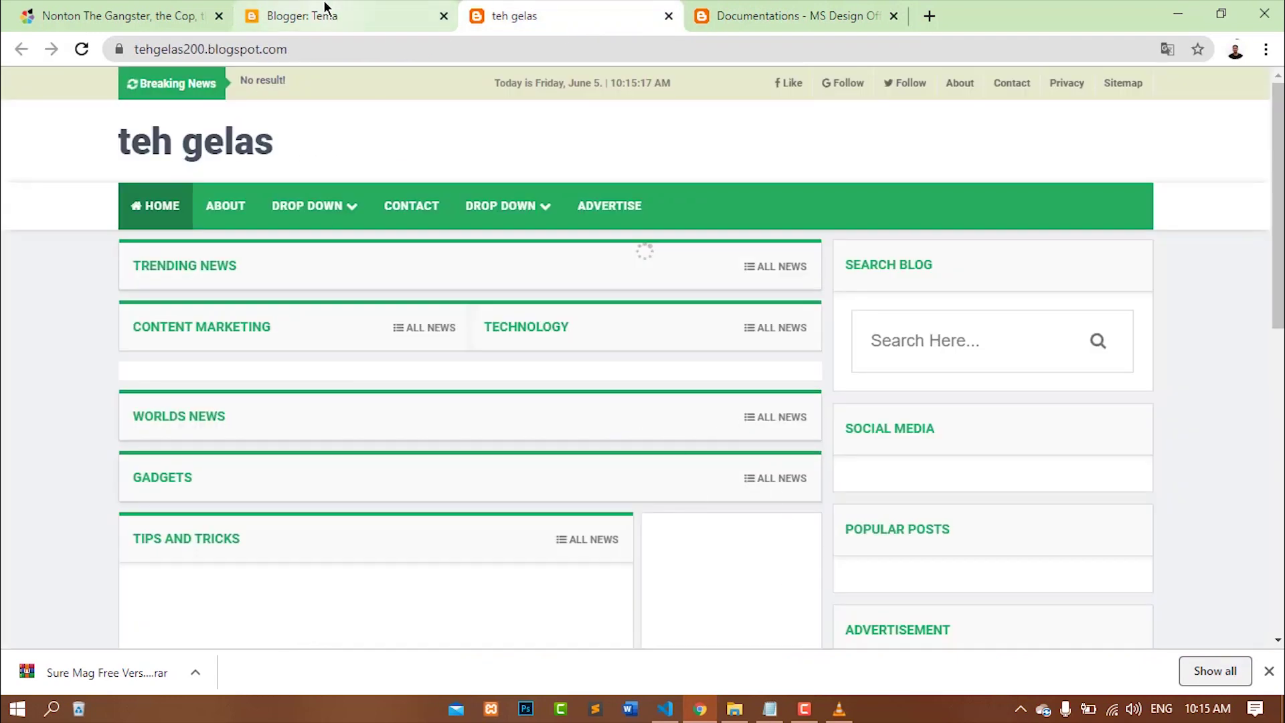
click(387, 9)
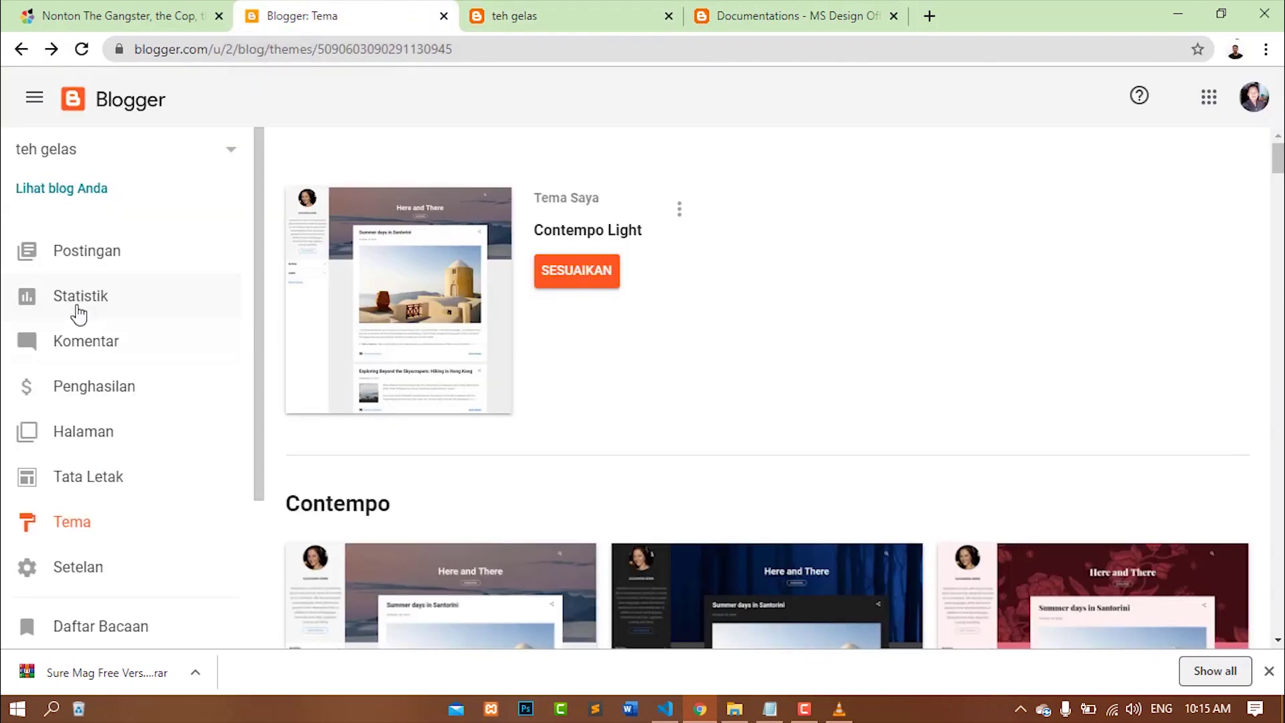
click(87, 259)
Check the empty content sections and sidebar widgets on the live "teh gelas" blog page
click(546, 8)
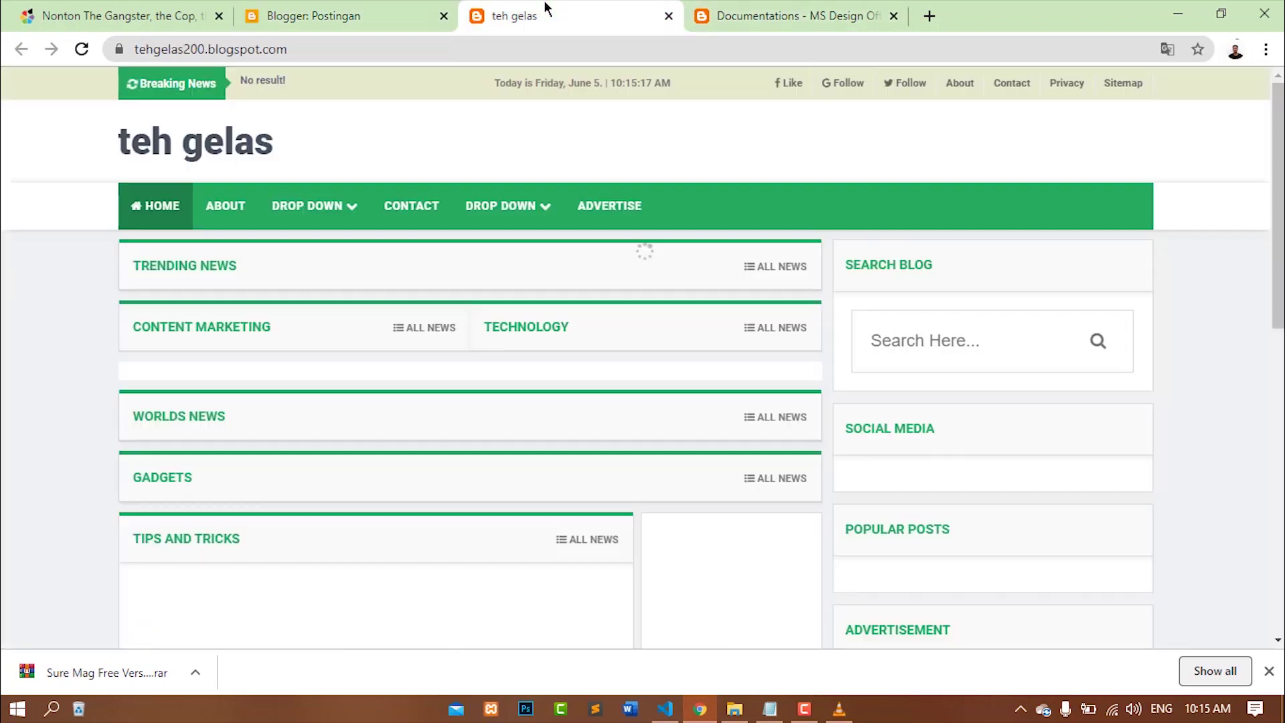
scroll(981, 552, down, 6)
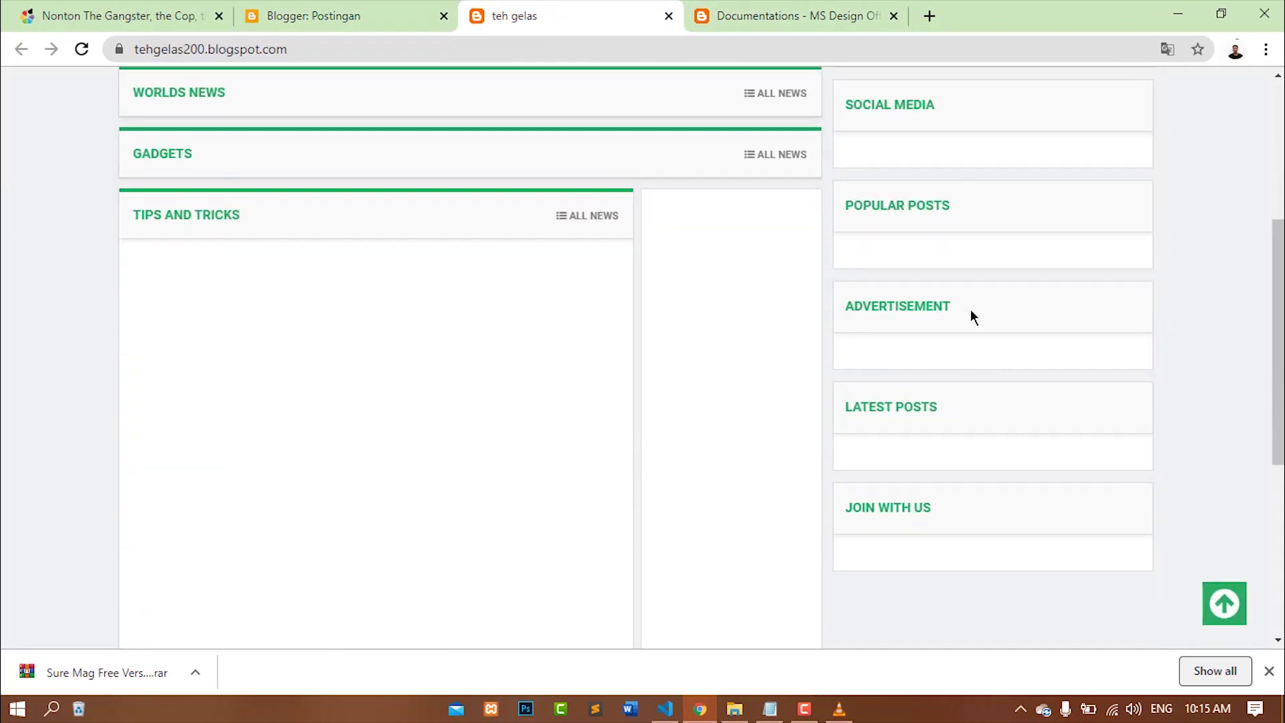
scroll(920, 454, up, 6)
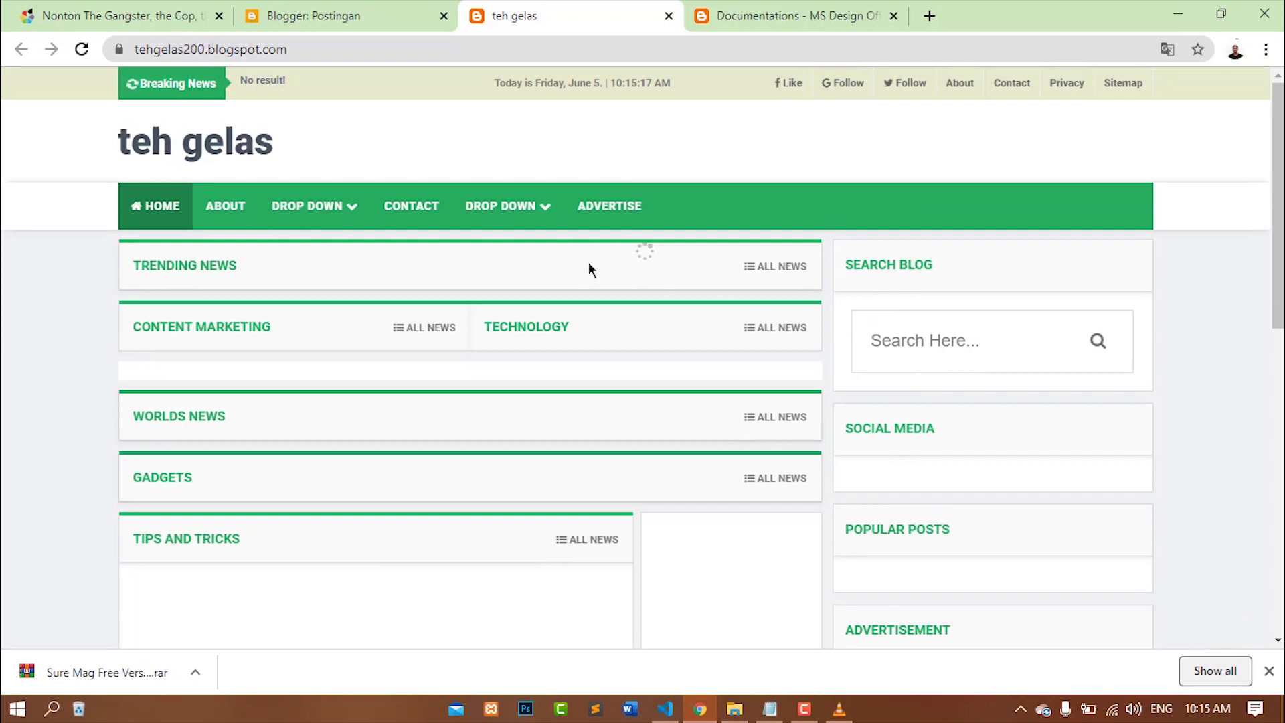
scroll(884, 365, down, 1)
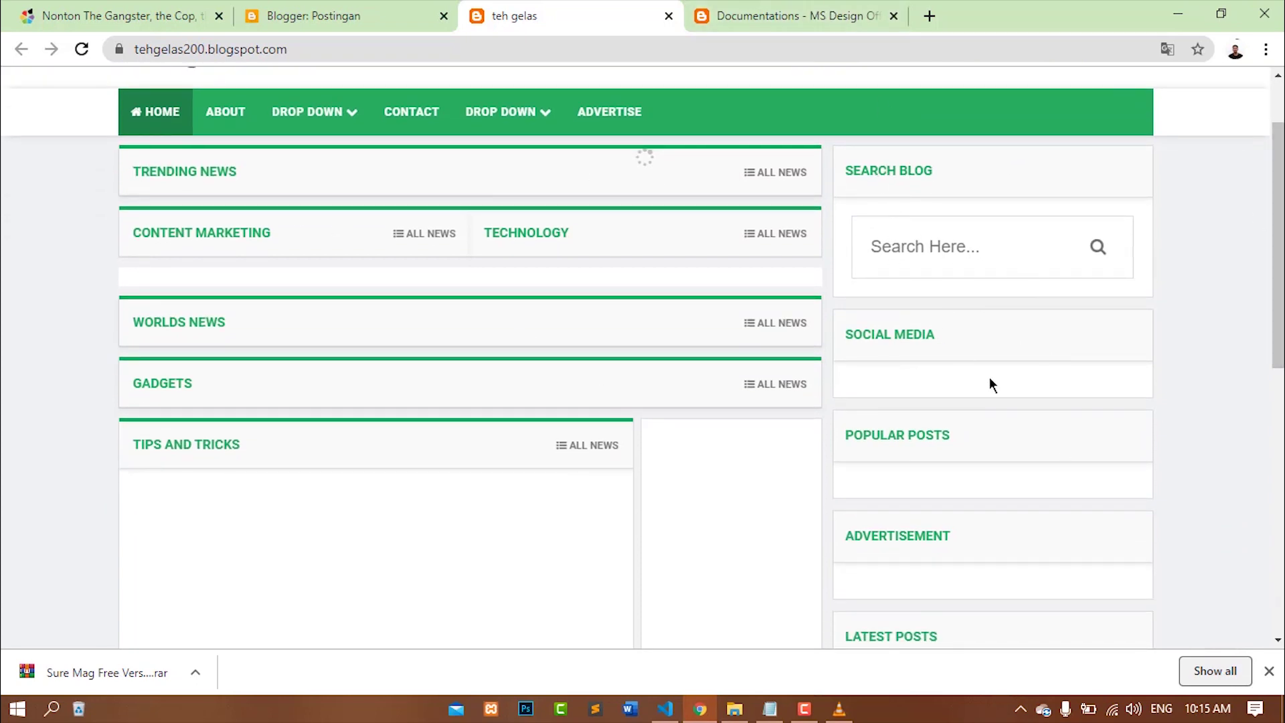
Check the Installation section of the Sure Mag documentation, close that page and return to Blogger's list of posts
click(817, 2)
scroll(769, 352, up, 8)
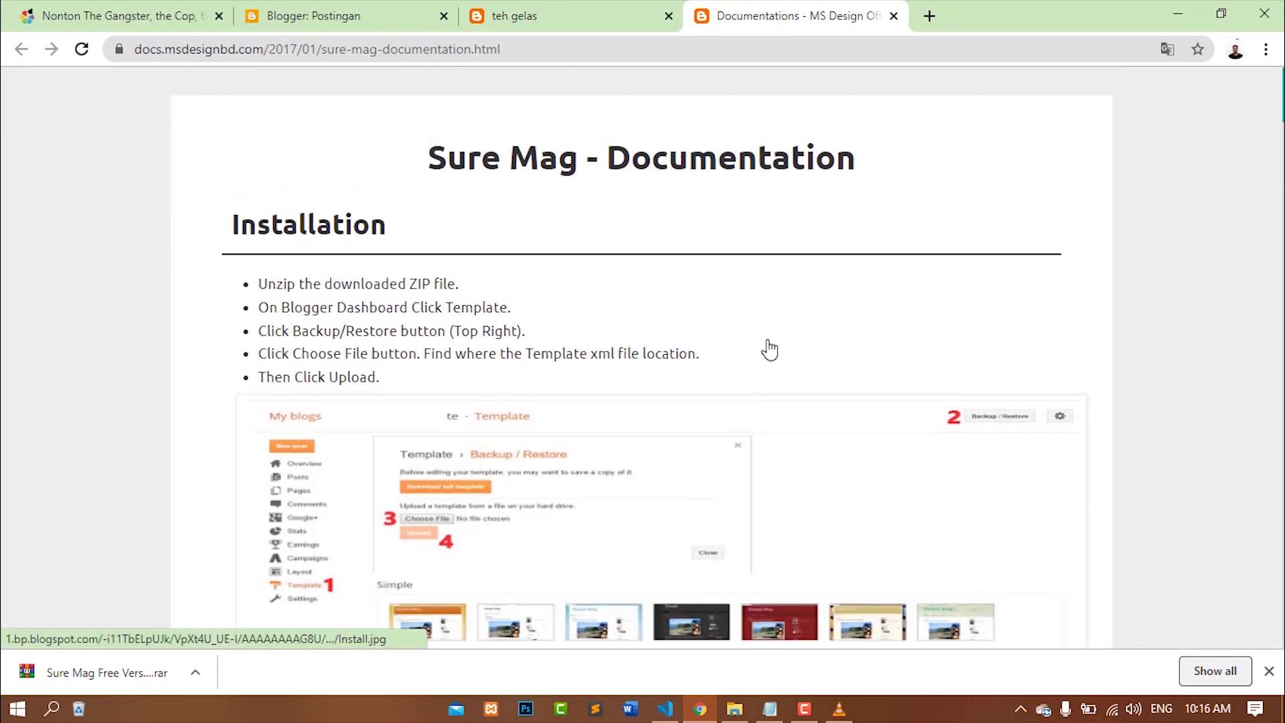
click(315, 15)
click(839, 18)
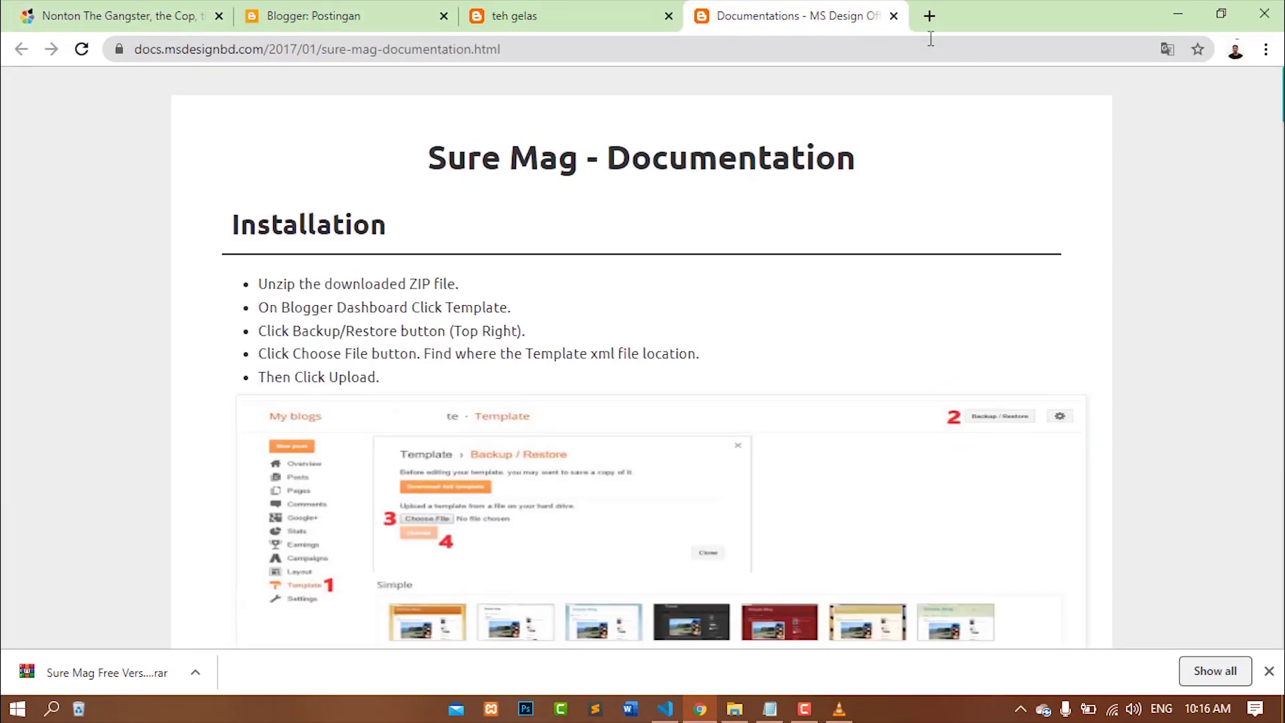
click(893, 16)
click(343, 13)
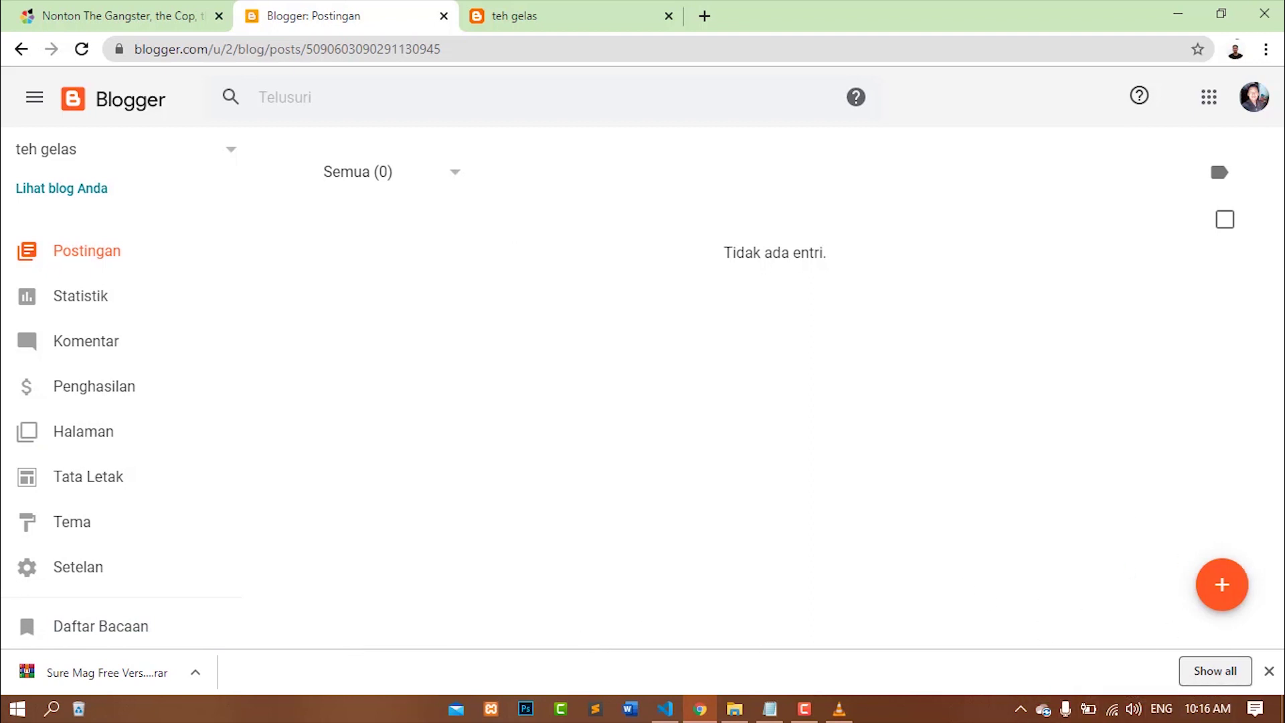
Check drive D in File Explorer for blog post material and return to the browser
click(734, 709)
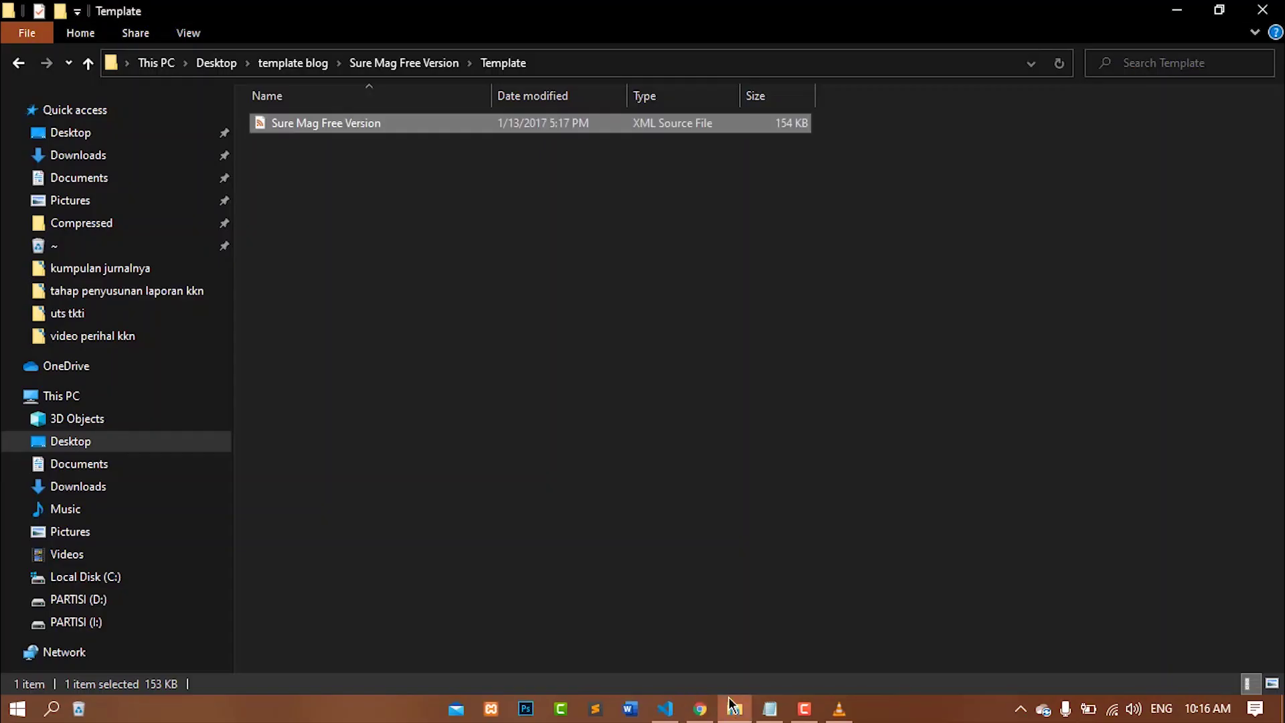
click(127, 600)
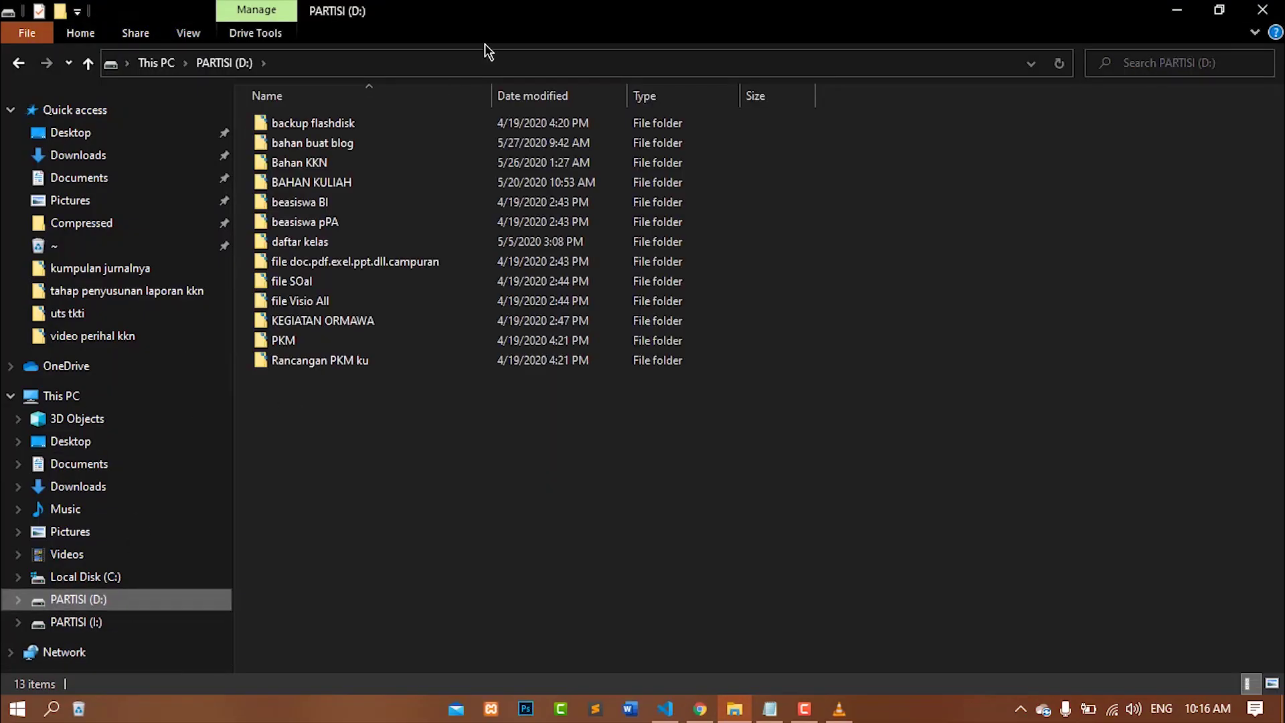
click(436, 144)
click(700, 709)
Search Google in a new tab for "puisi menarik tentang corona"
click(704, 13)
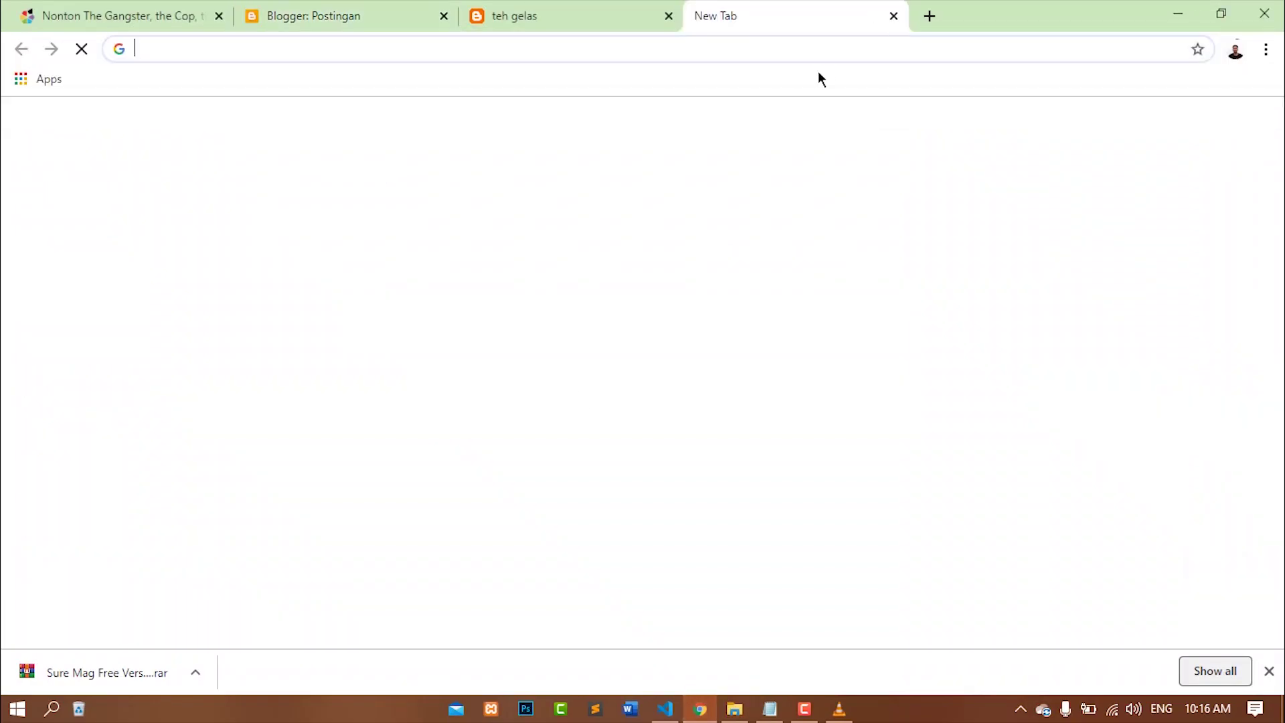
text(pui)
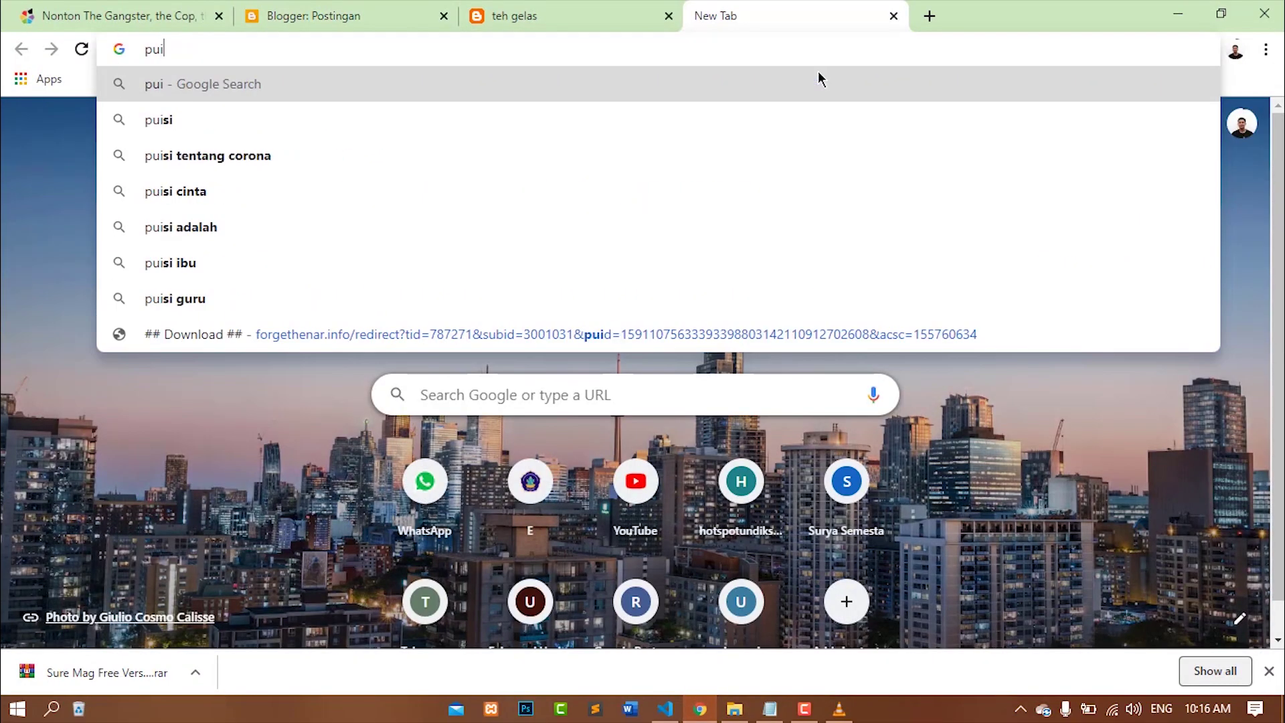
text(si menarik)
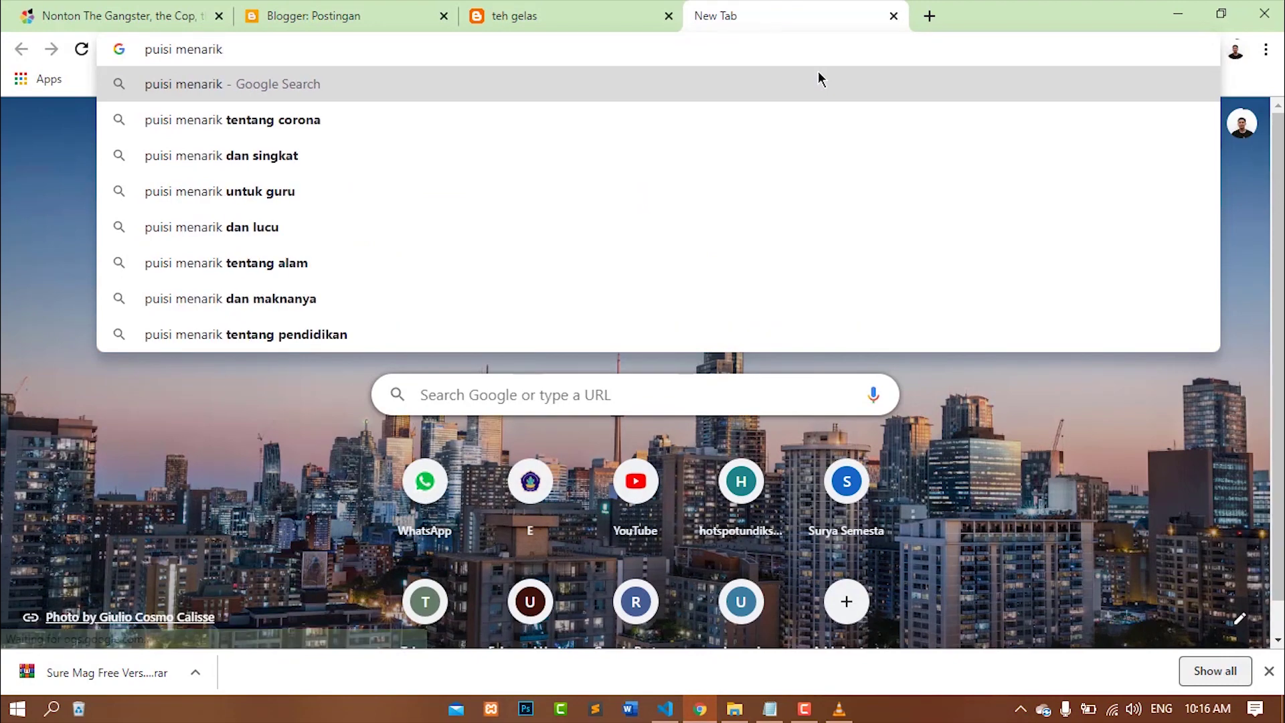
click(363, 122)
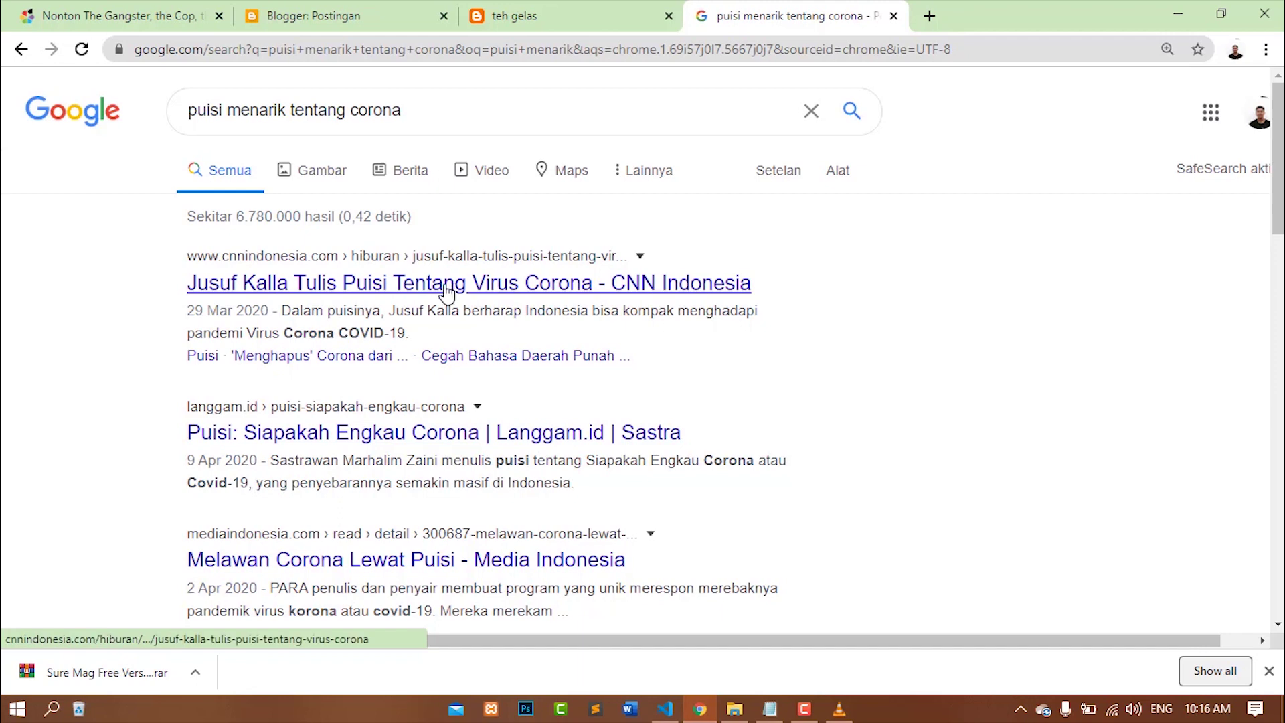
Open the CNN Indonesia article on Jusuf Kalla's corona virus poem and locate the poem's text
scroll(439, 372, down, 3)
scroll(512, 288, up, 3)
click(516, 284)
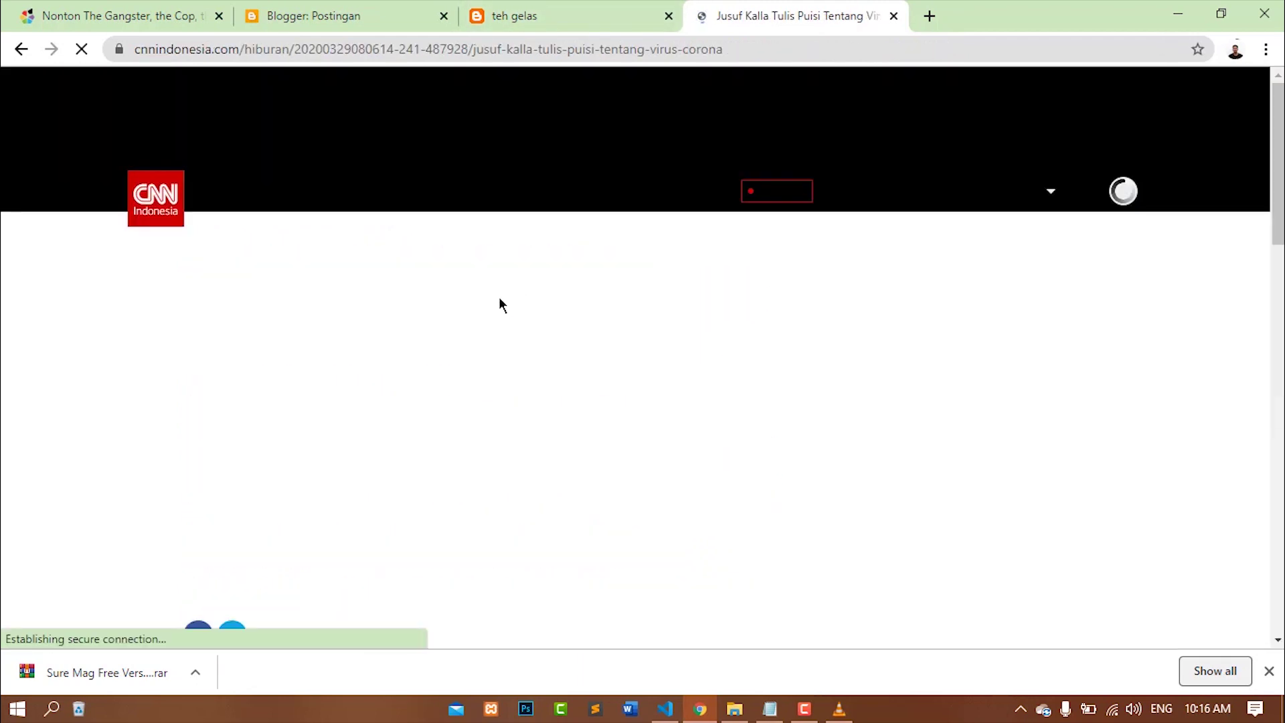
scroll(436, 289, down, 7)
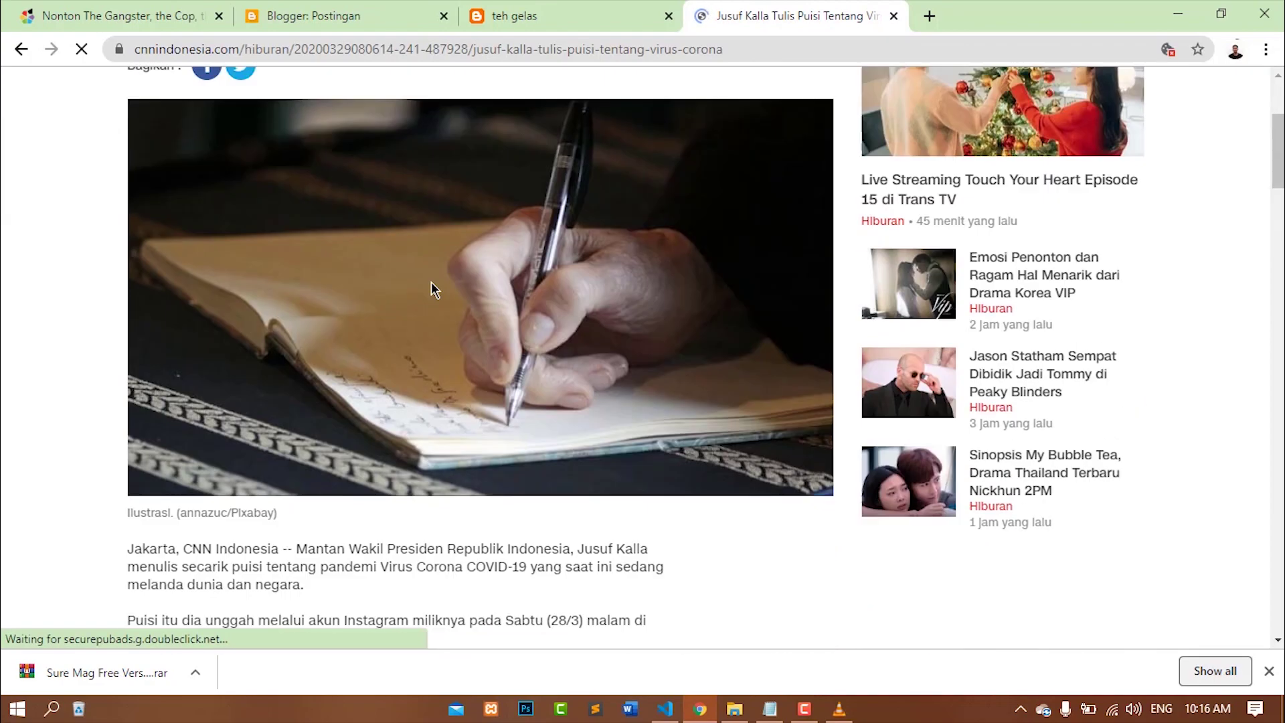
scroll(402, 286, down, 10)
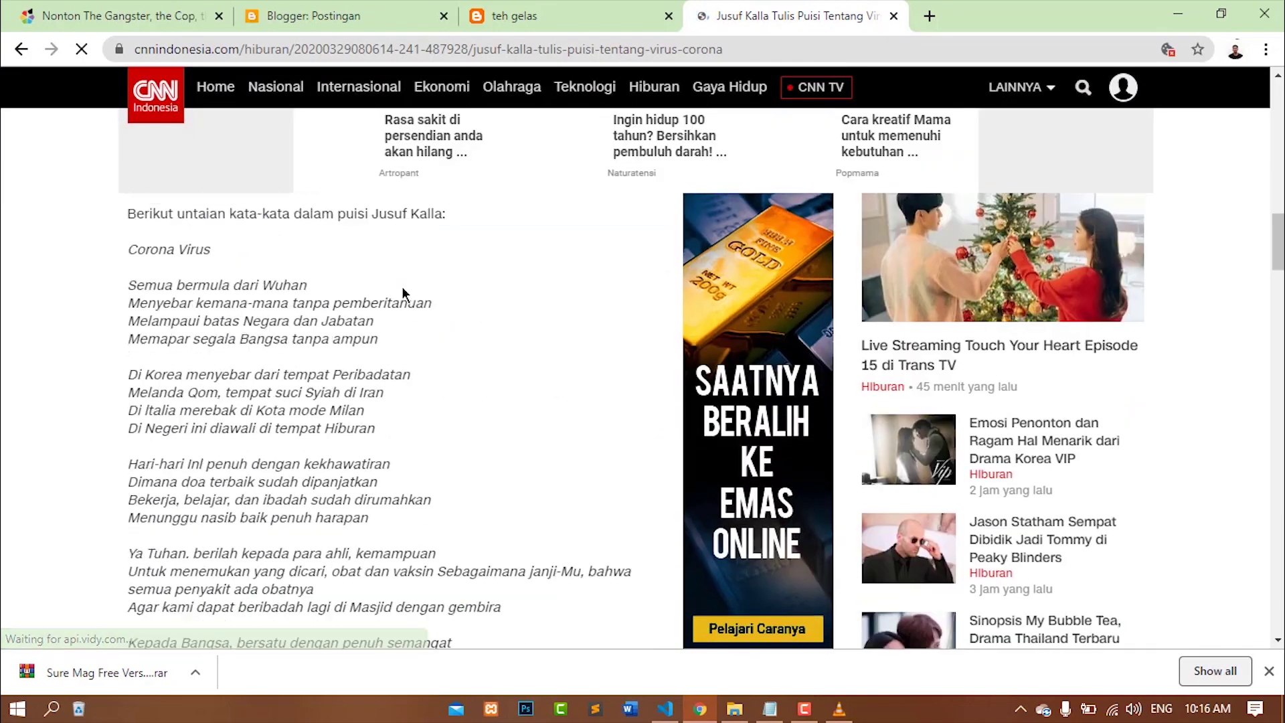
scroll(298, 292, up, 2)
scroll(281, 298, down, 2)
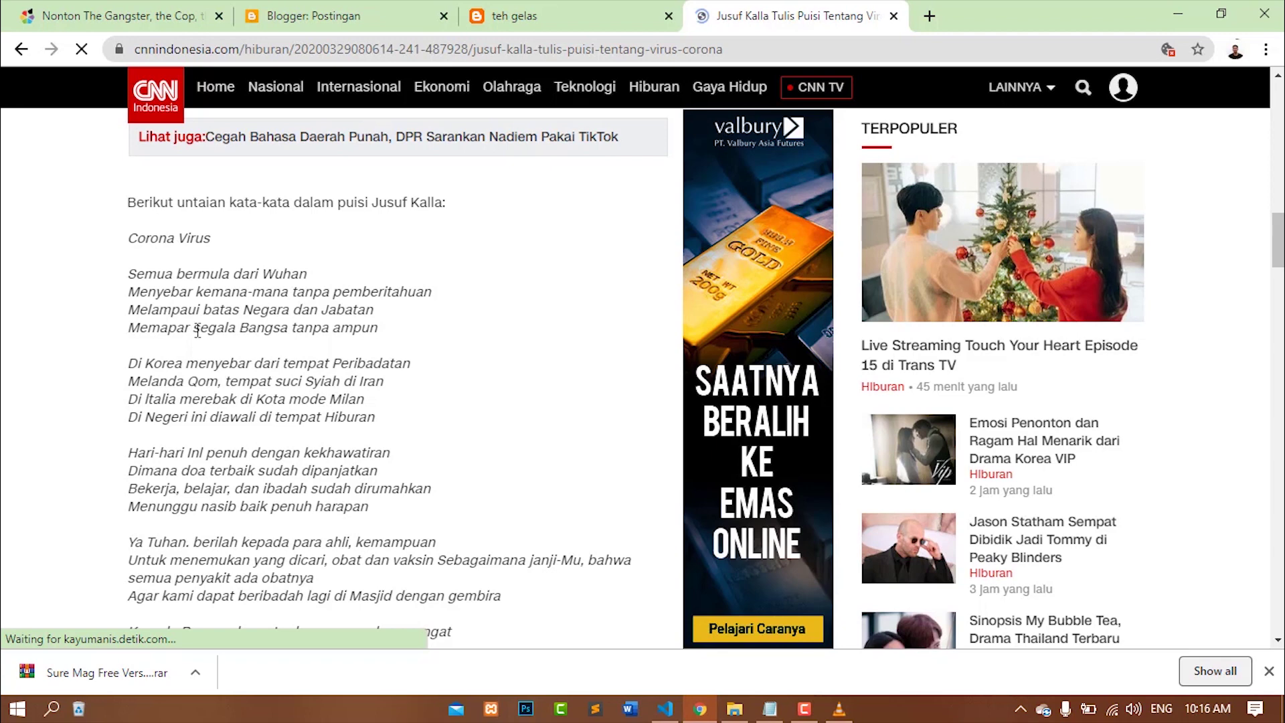
click(354, 8)
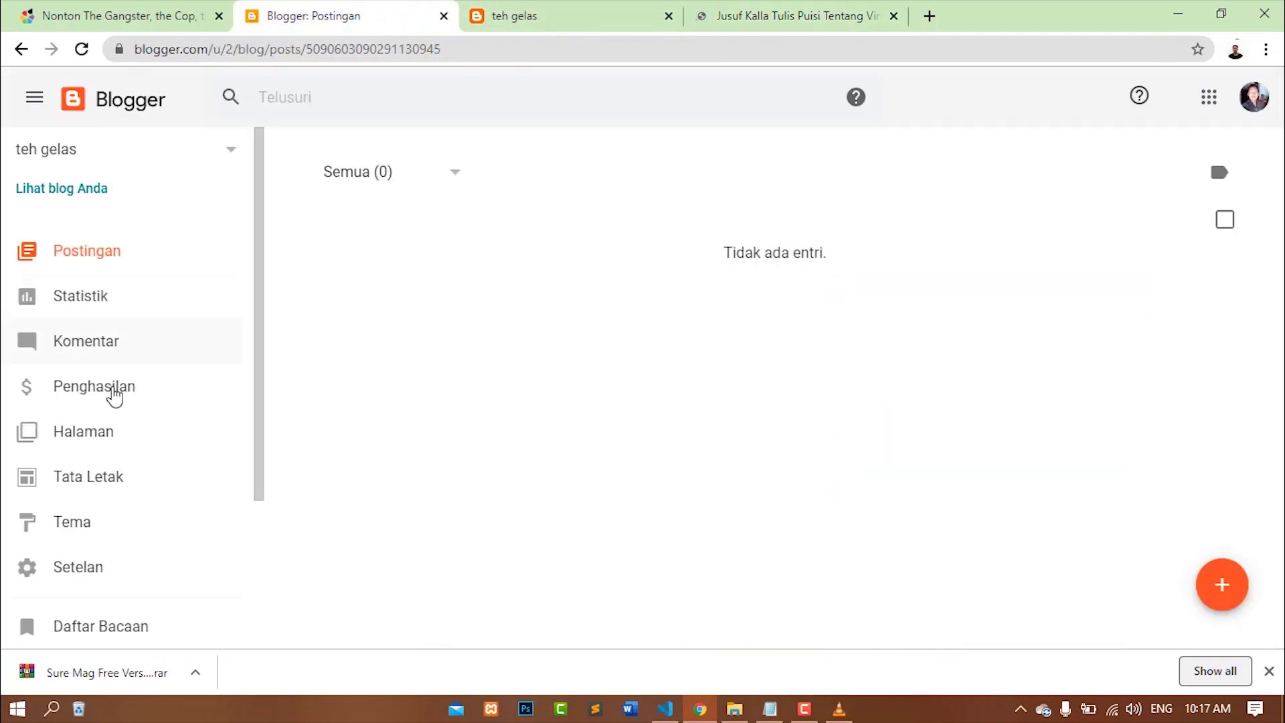
scroll(109, 408, down, 3)
scroll(110, 408, up, 3)
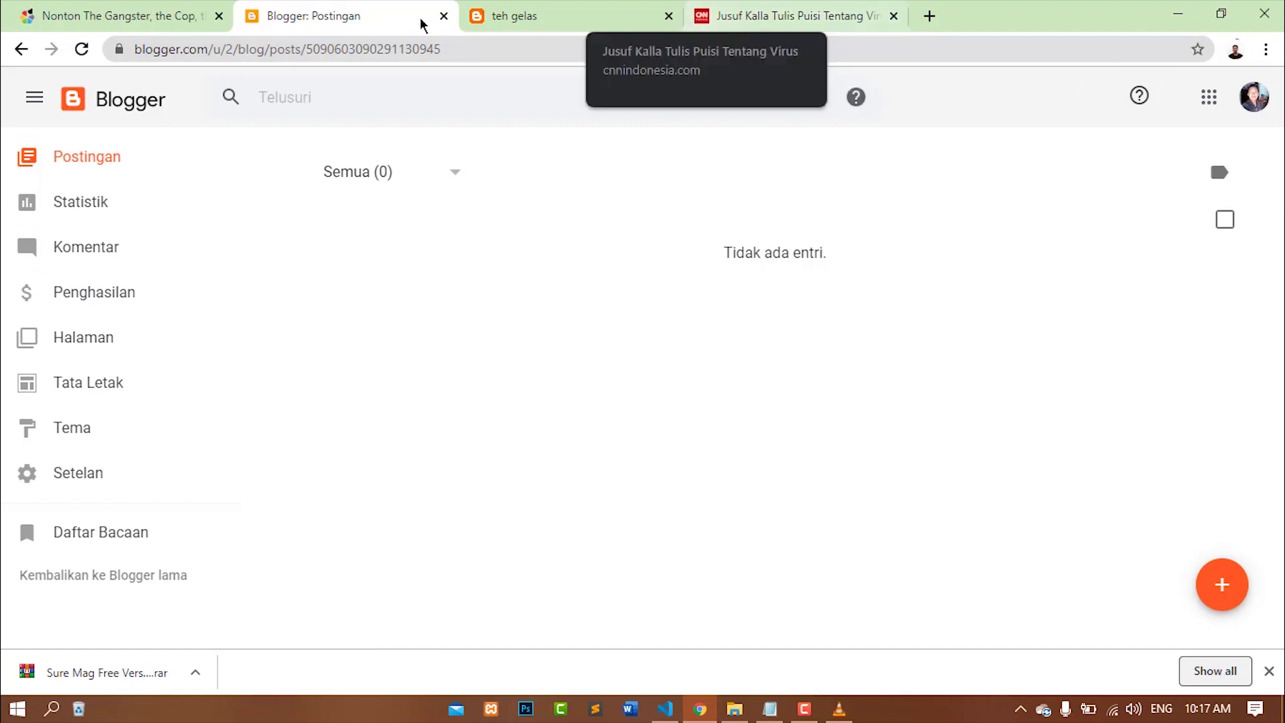
Copy the full "Corona Virus" poem, from its title to its final line, out of the CNN Indonesia article
click(787, 9)
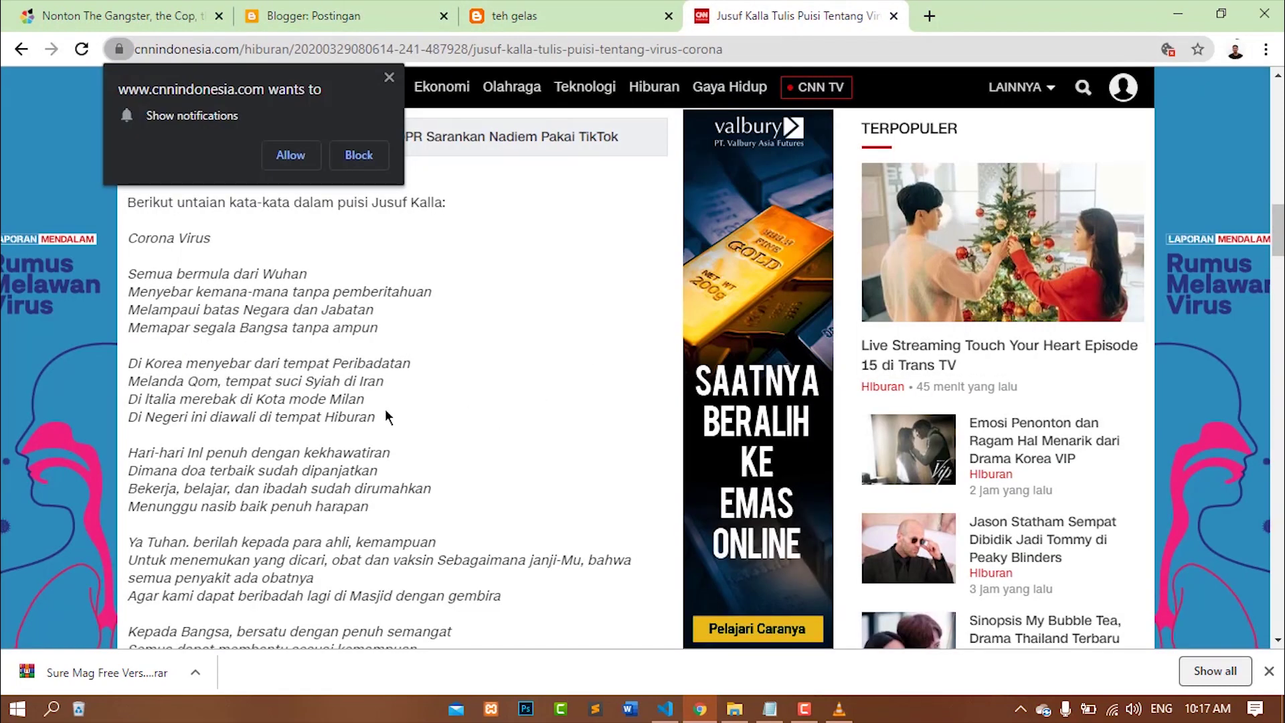
scroll(131, 276, up, 1)
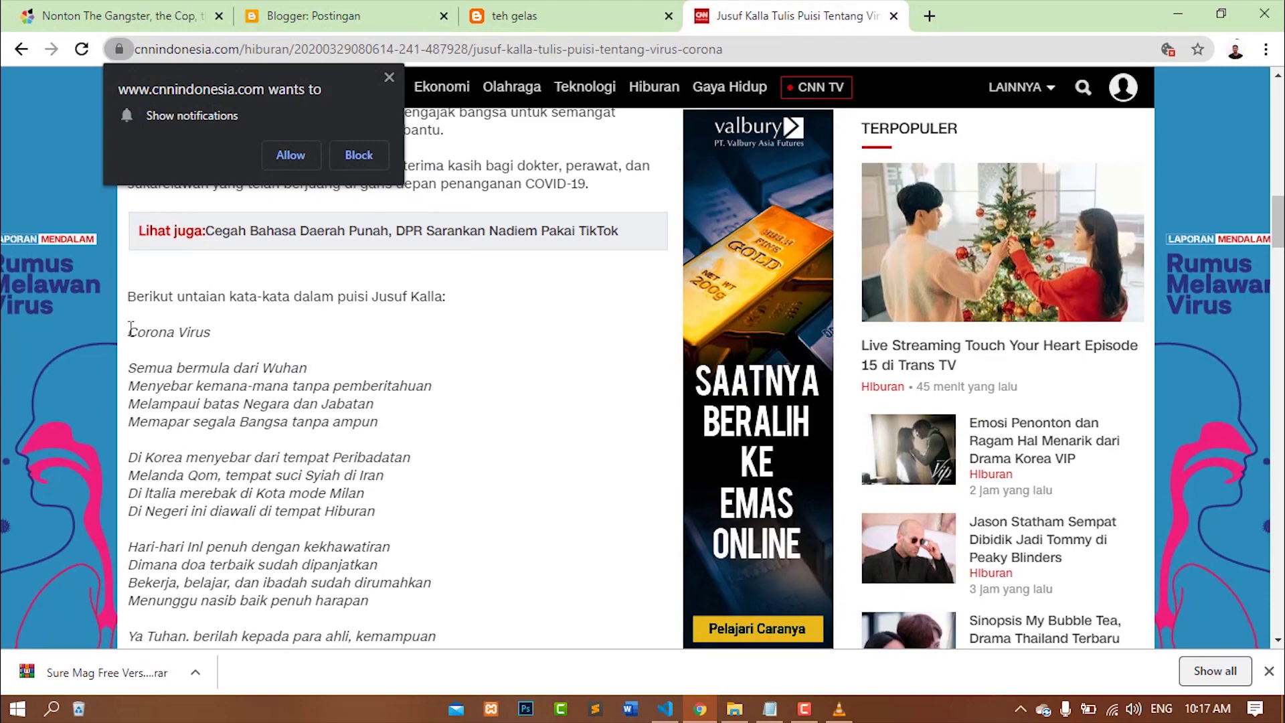
drag(132, 324, 387, 132)
scroll(388, 397, up, 3)
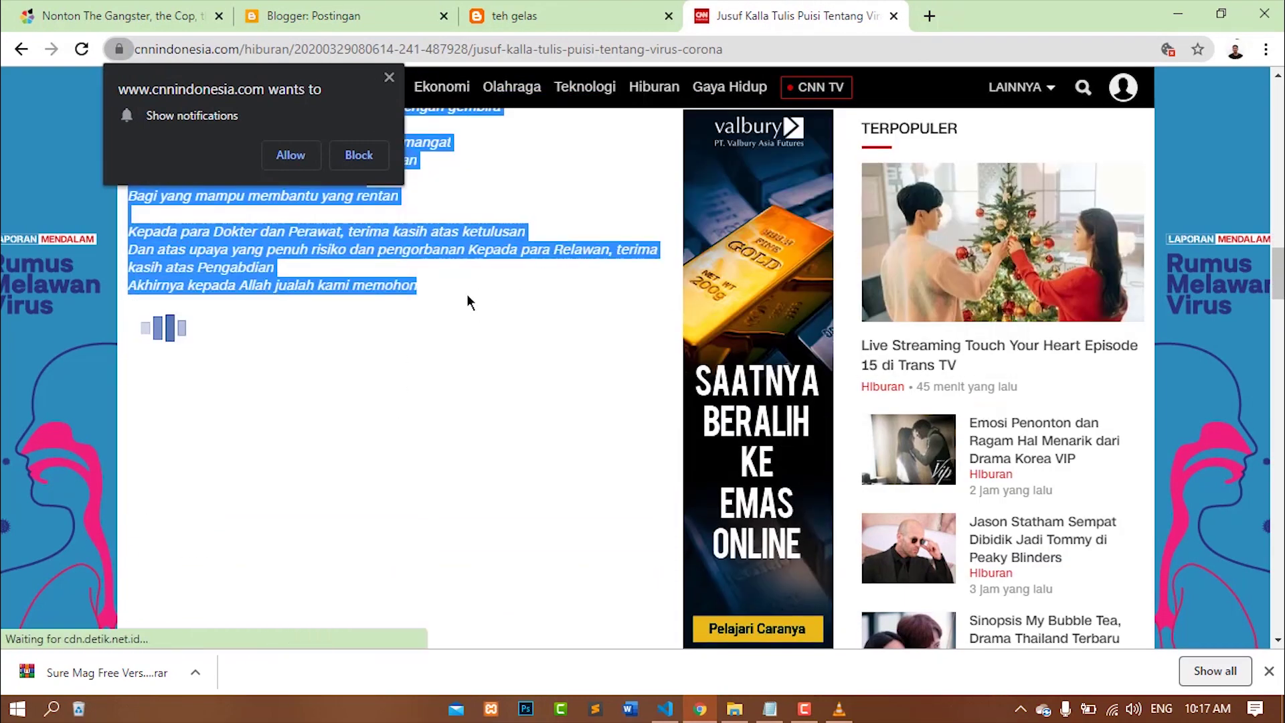
right_click(249, 239)
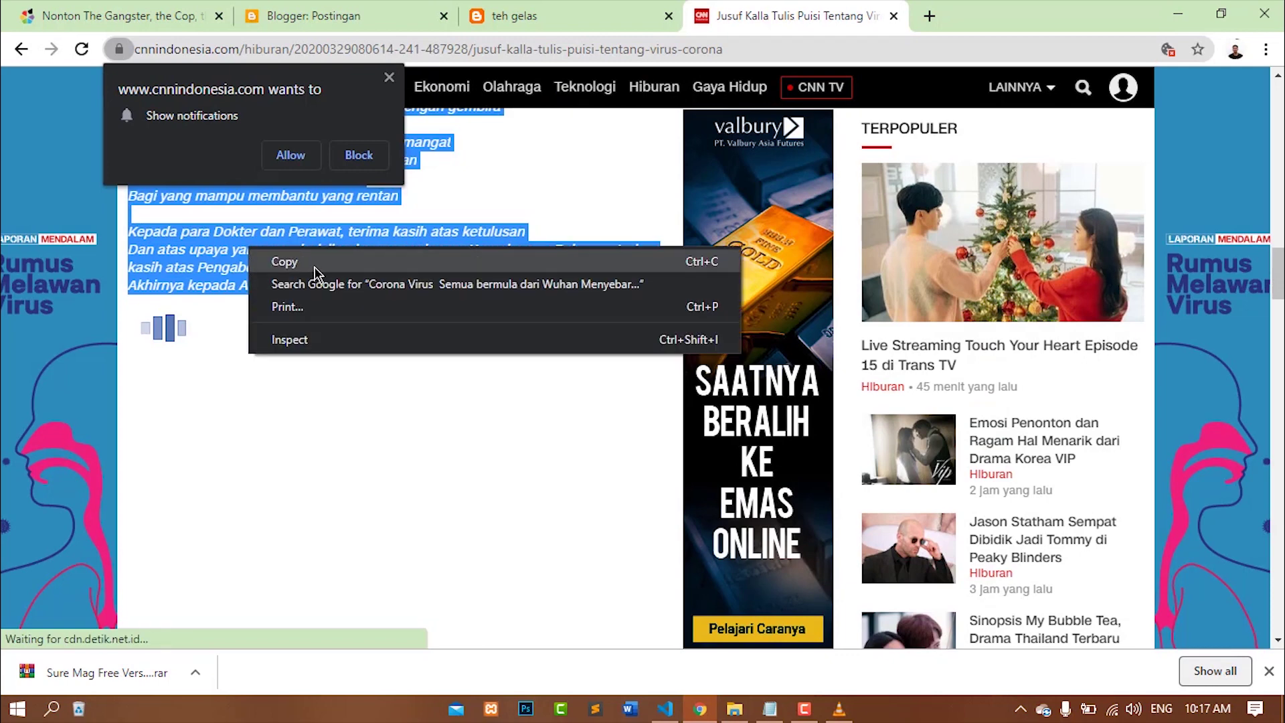
click(314, 267)
Create a new post in Blogger, paste the copied poem as its body and title it "puis corona virus"
click(621, 6)
click(305, 9)
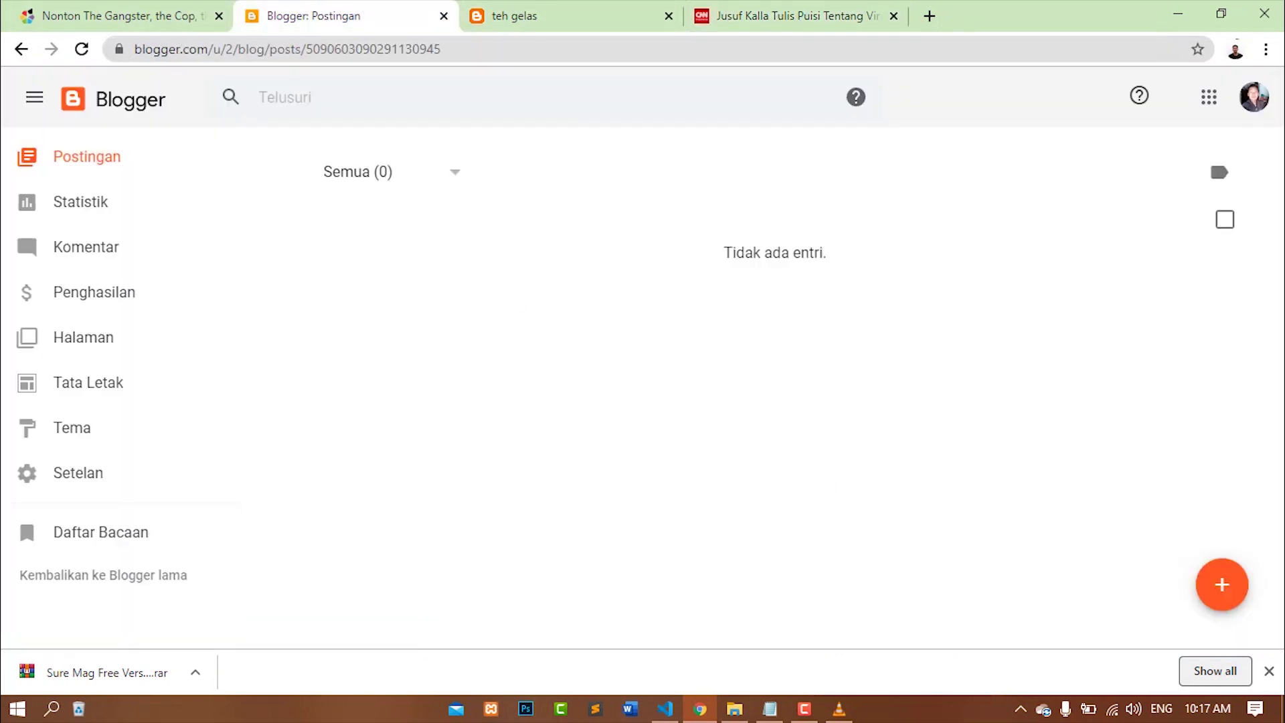
click(1226, 588)
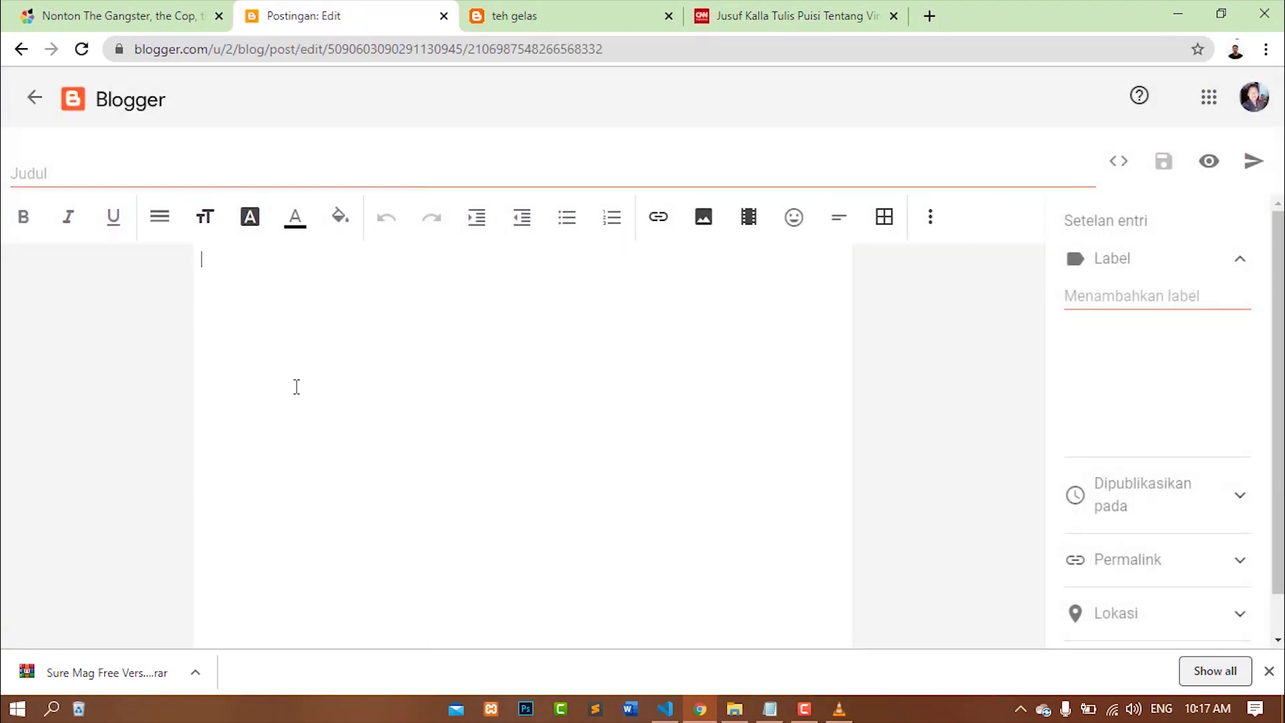
key(ctrl+v)
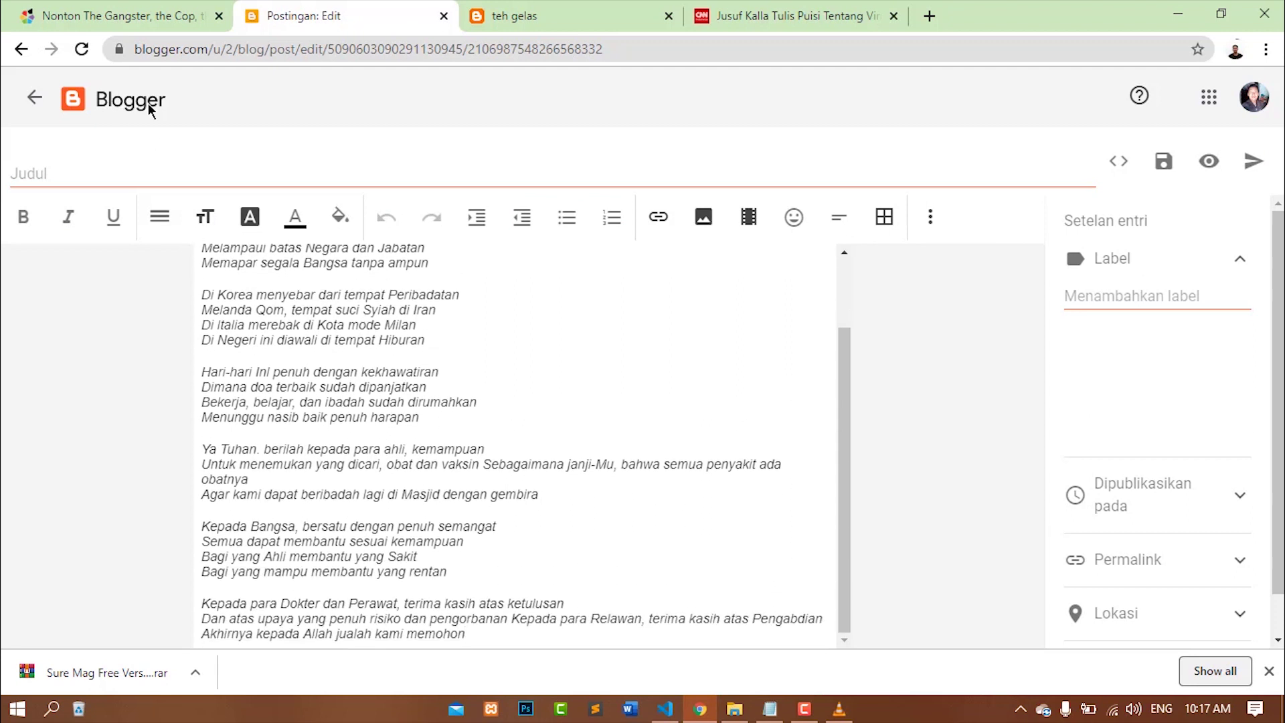
click(191, 182)
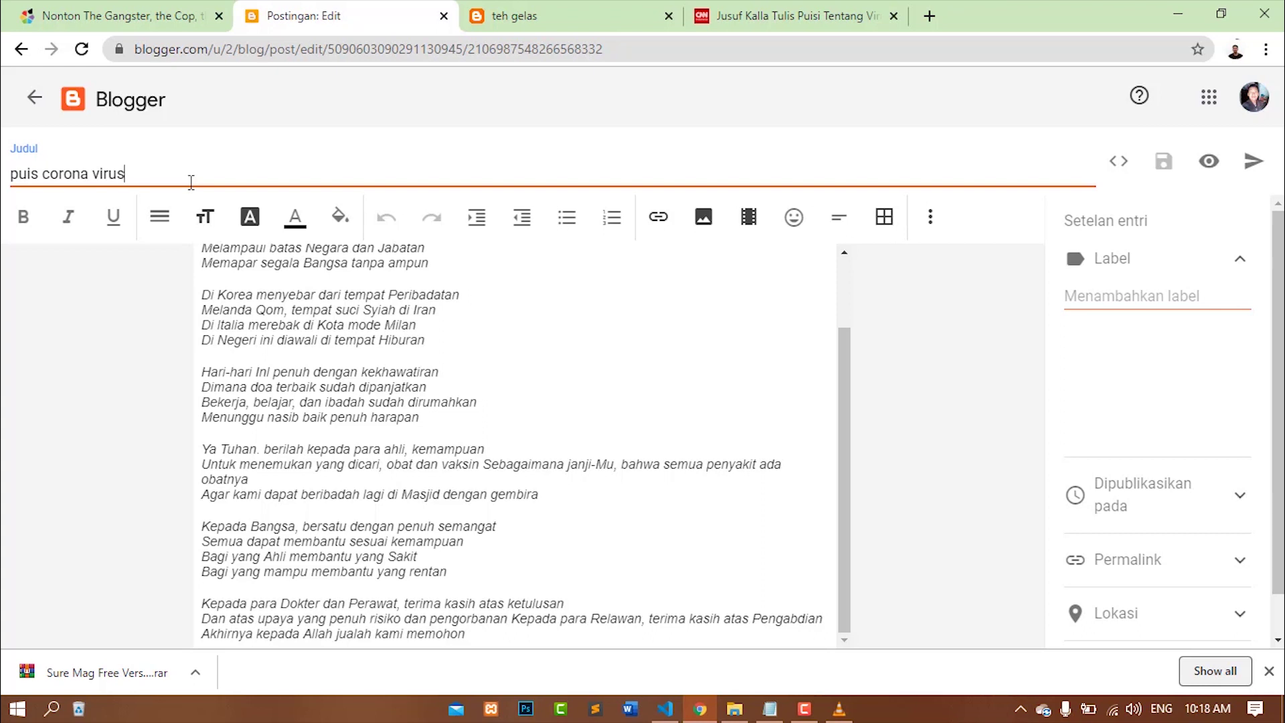
Examine the post's publication date options in the post settings and collapse them again
scroll(1282, 423, down, 1)
scroll(1282, 423, up, 1)
scroll(1114, 317, down, 1)
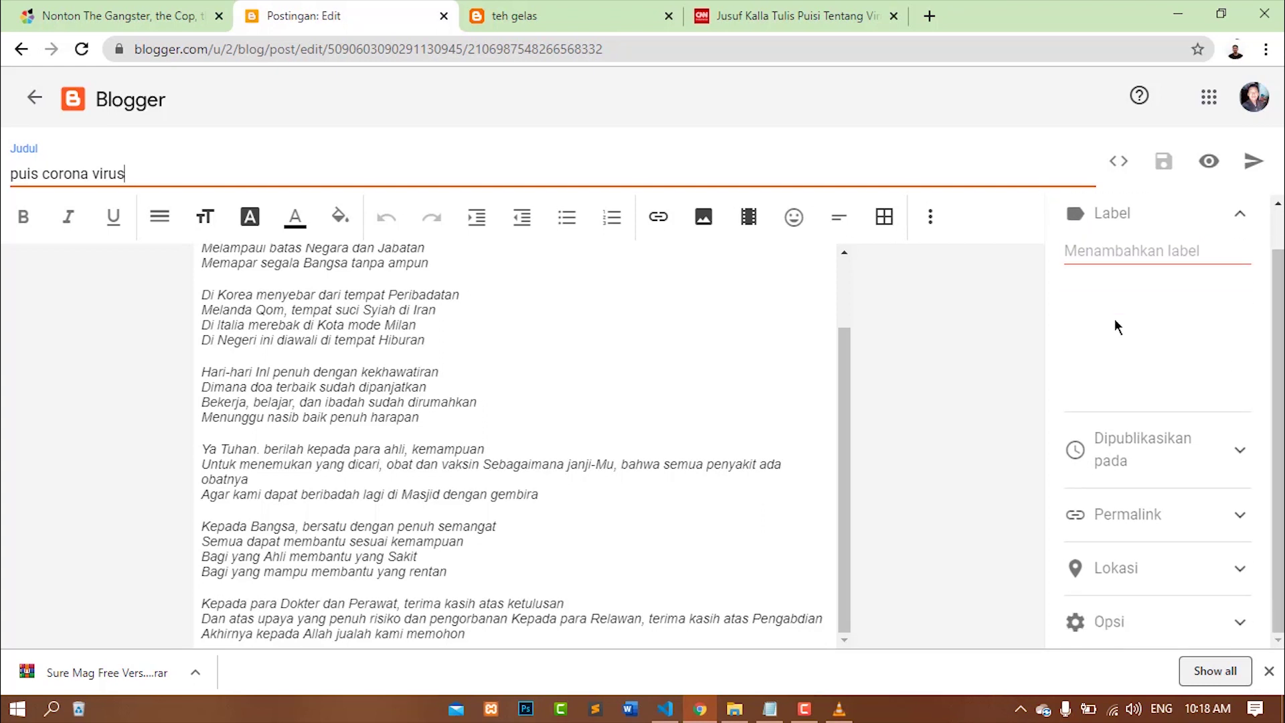
click(1240, 460)
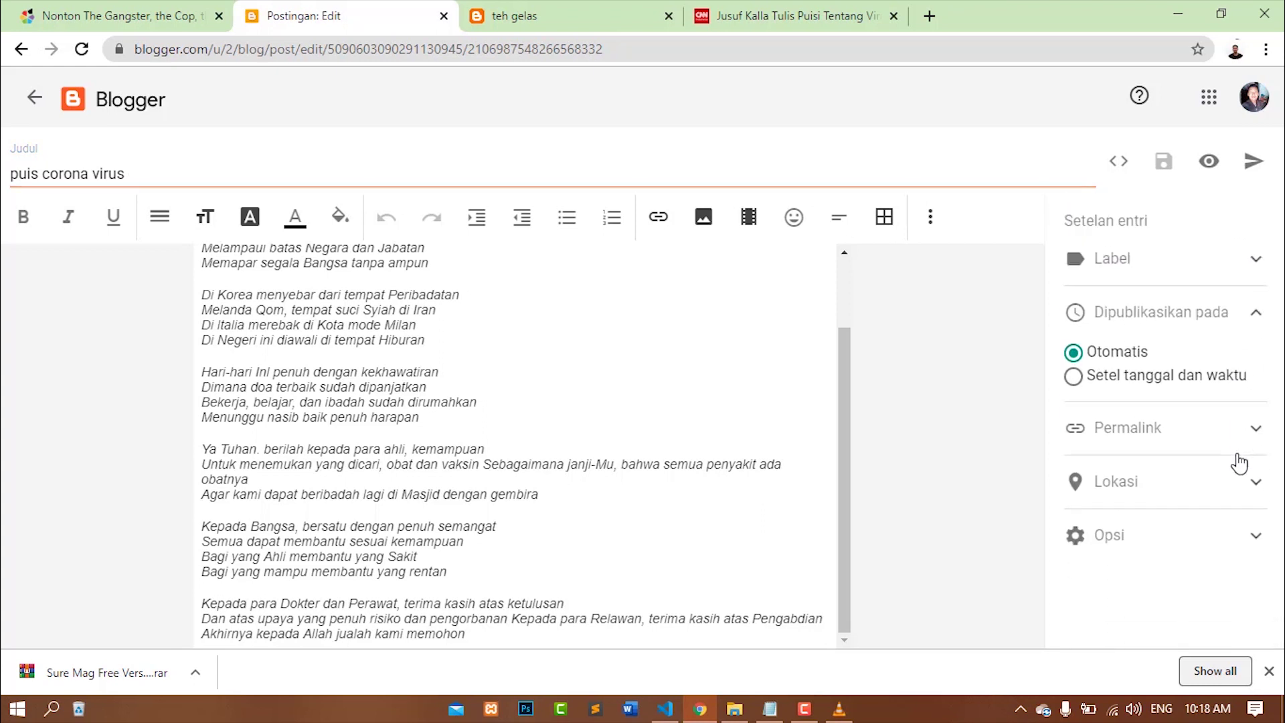
click(1259, 316)
Examine the year, month and title parts of the post's automatic permalink, and open the label settings
click(1256, 380)
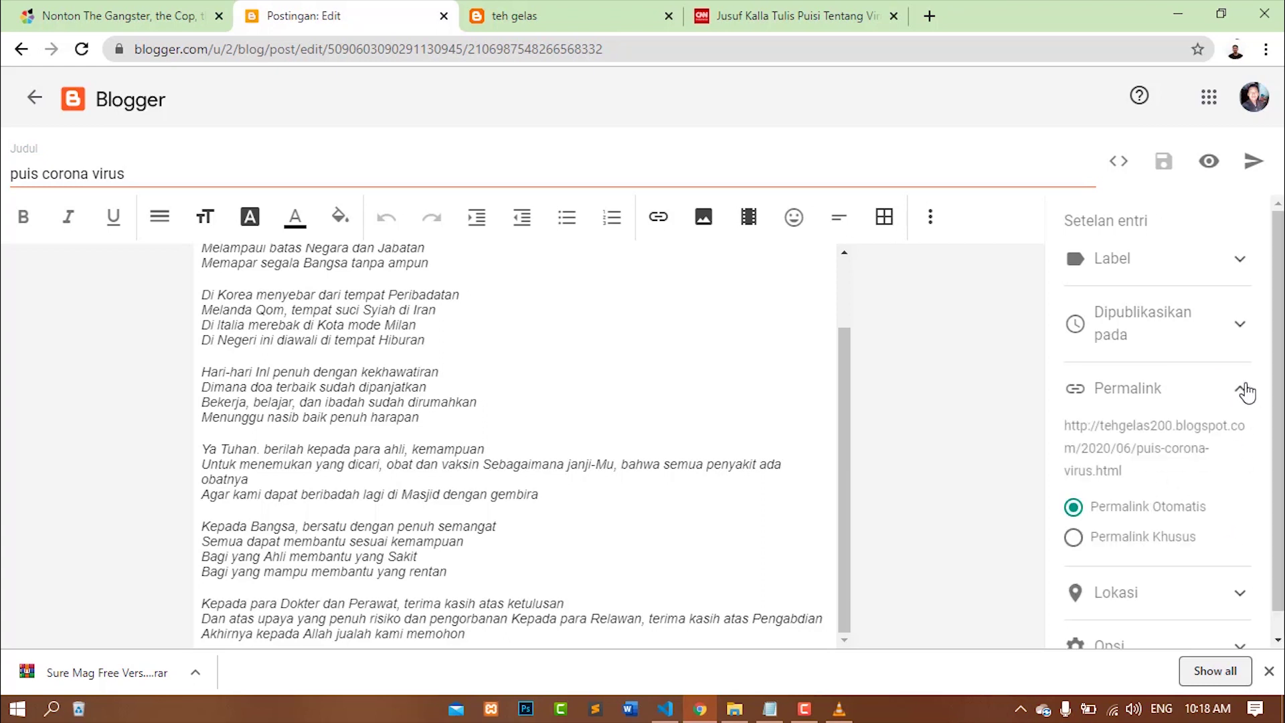
click(1240, 387)
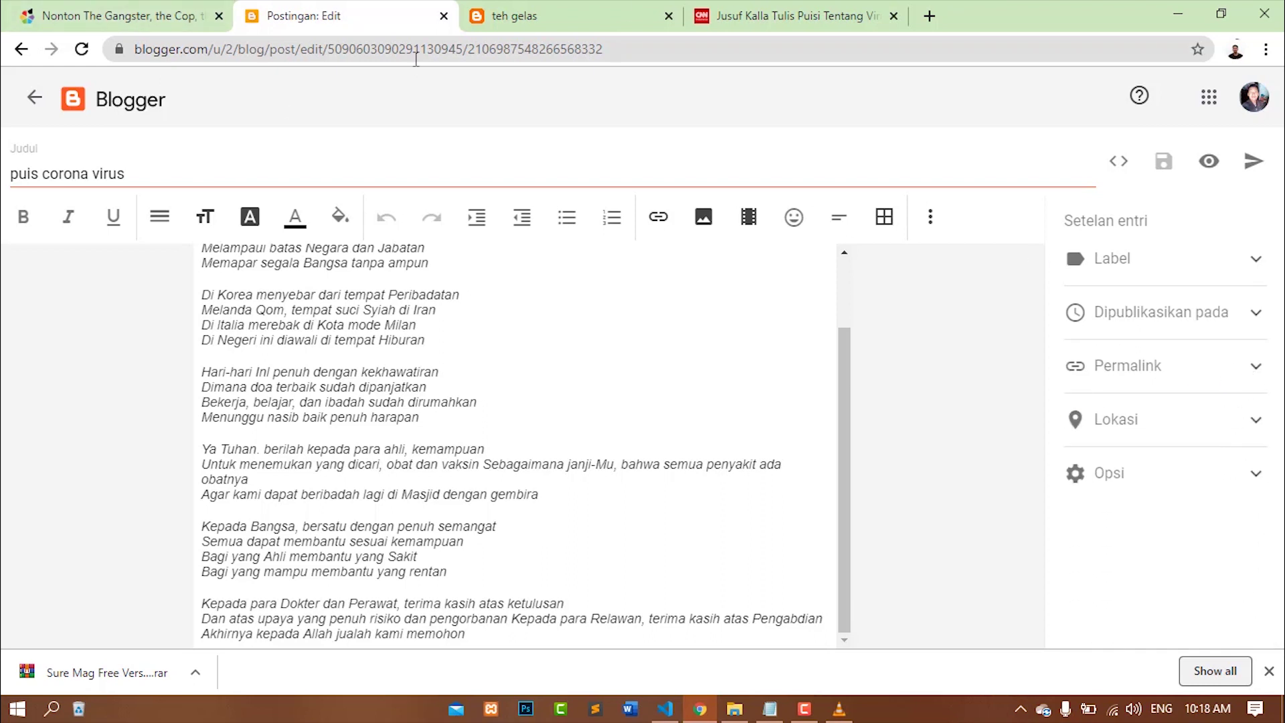
click(1246, 366)
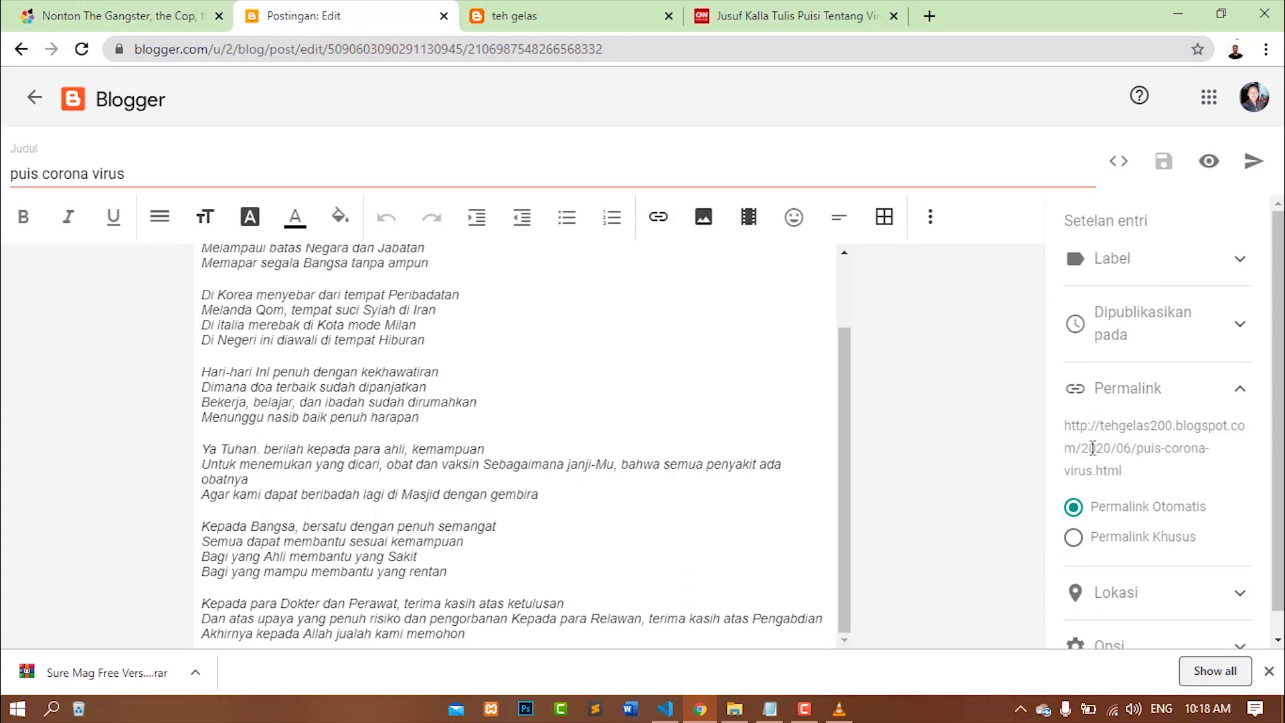
drag(1093, 444, 1133, 457)
click(1112, 455)
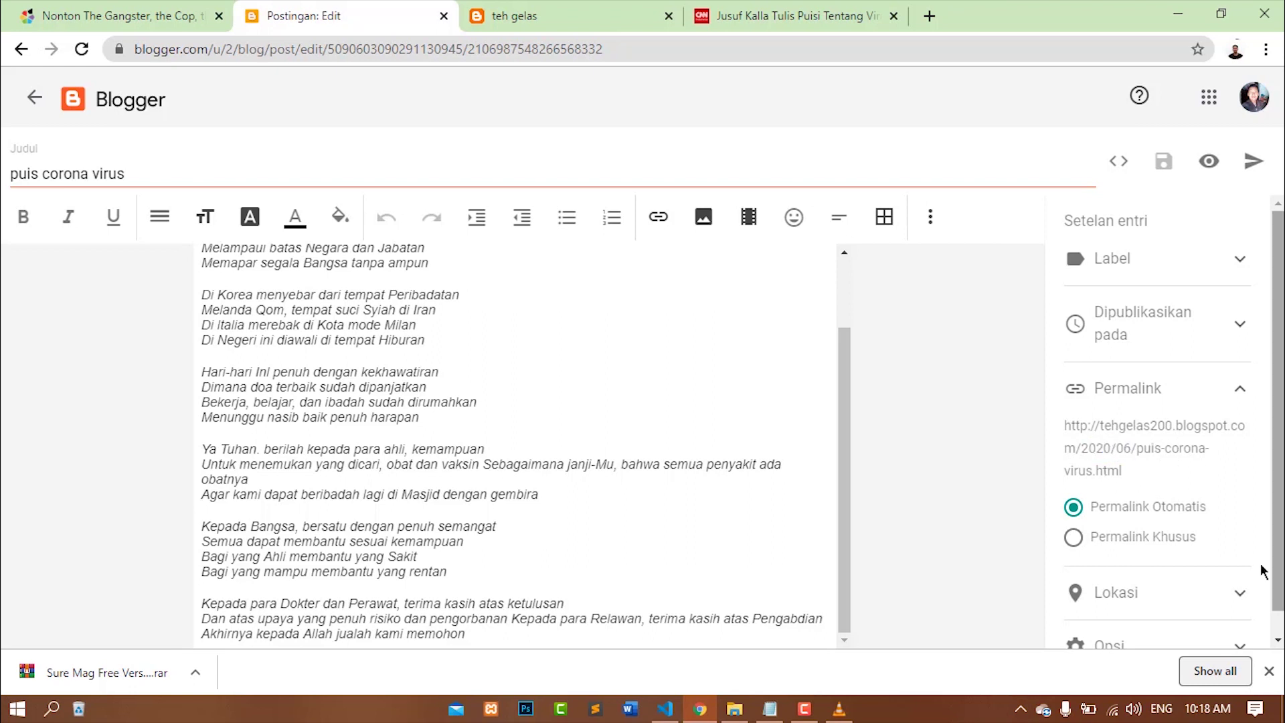
scroll(1069, 495, down, 1)
scroll(1137, 499, up, 1)
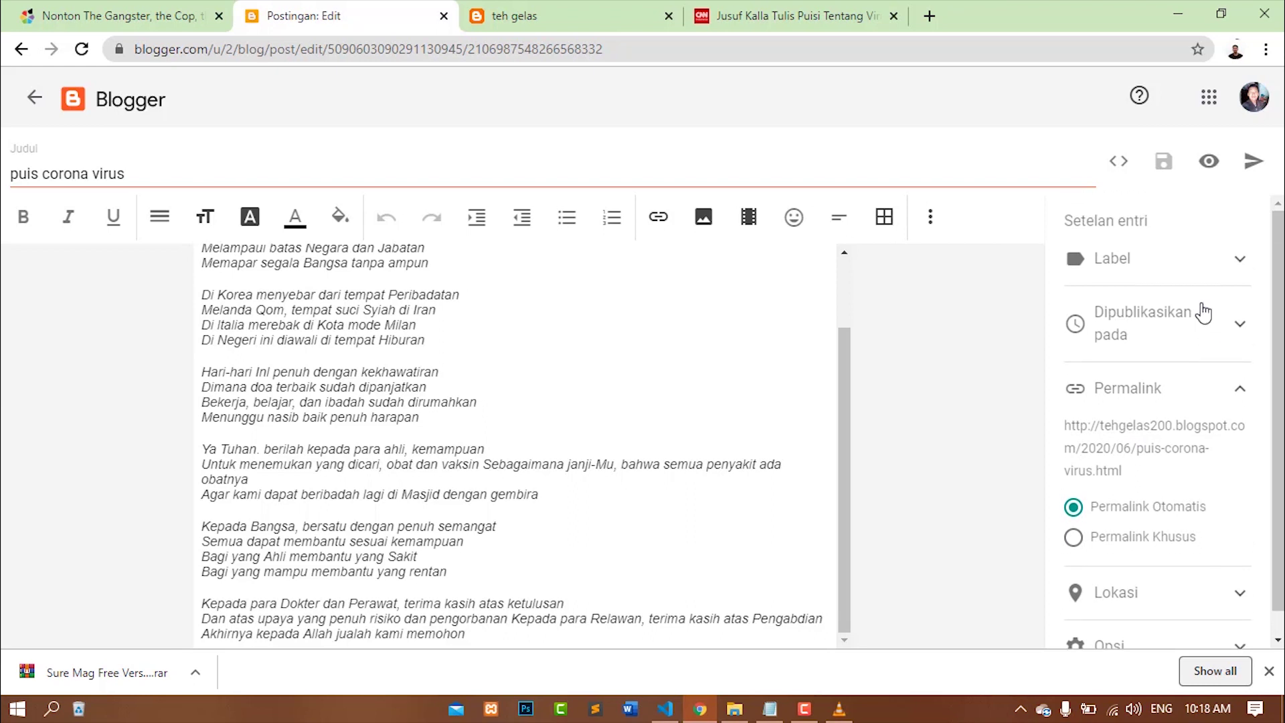
click(1239, 262)
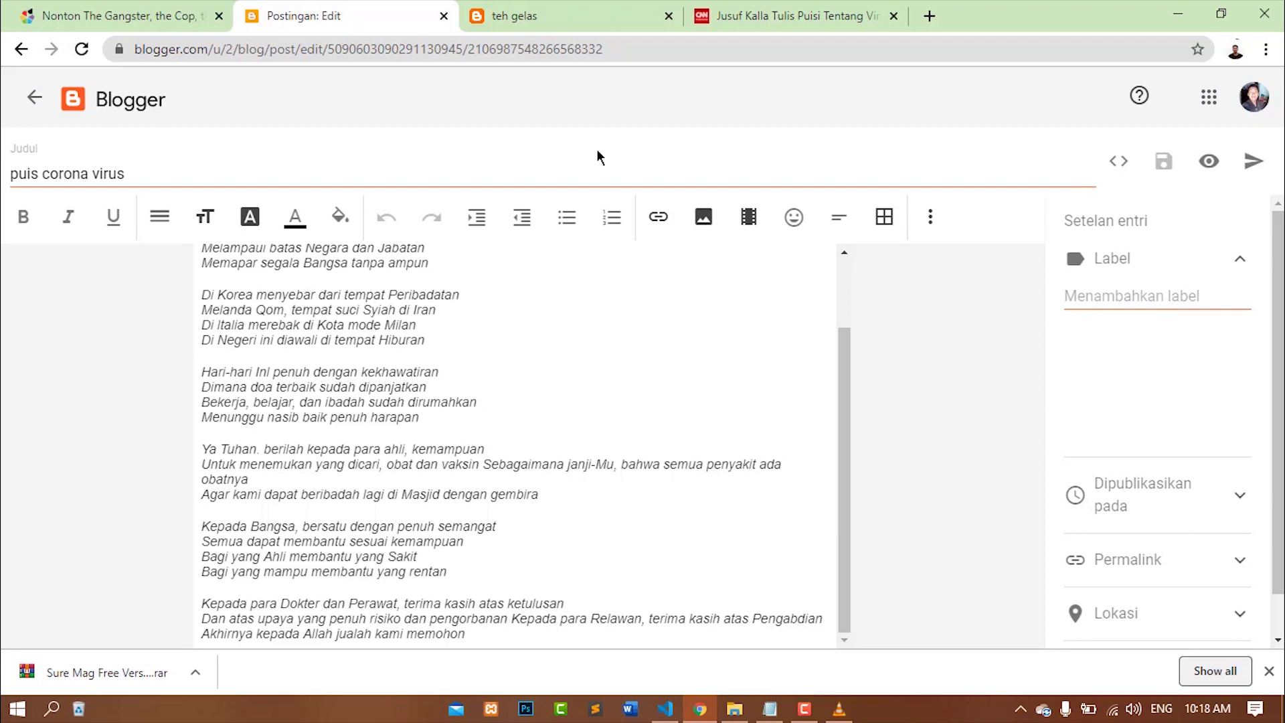
Open the author's existing Blogspot site in a new tab and examine the labels on its posts and in its label list
click(929, 17)
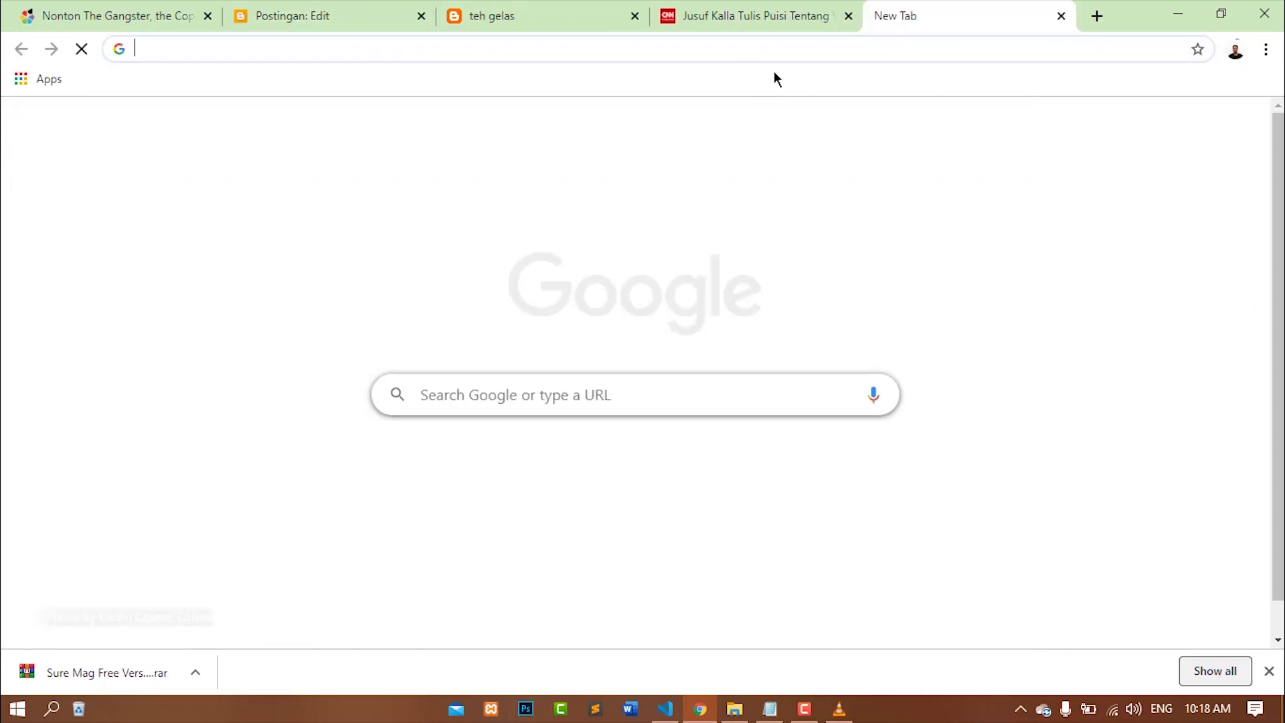
text(ach)
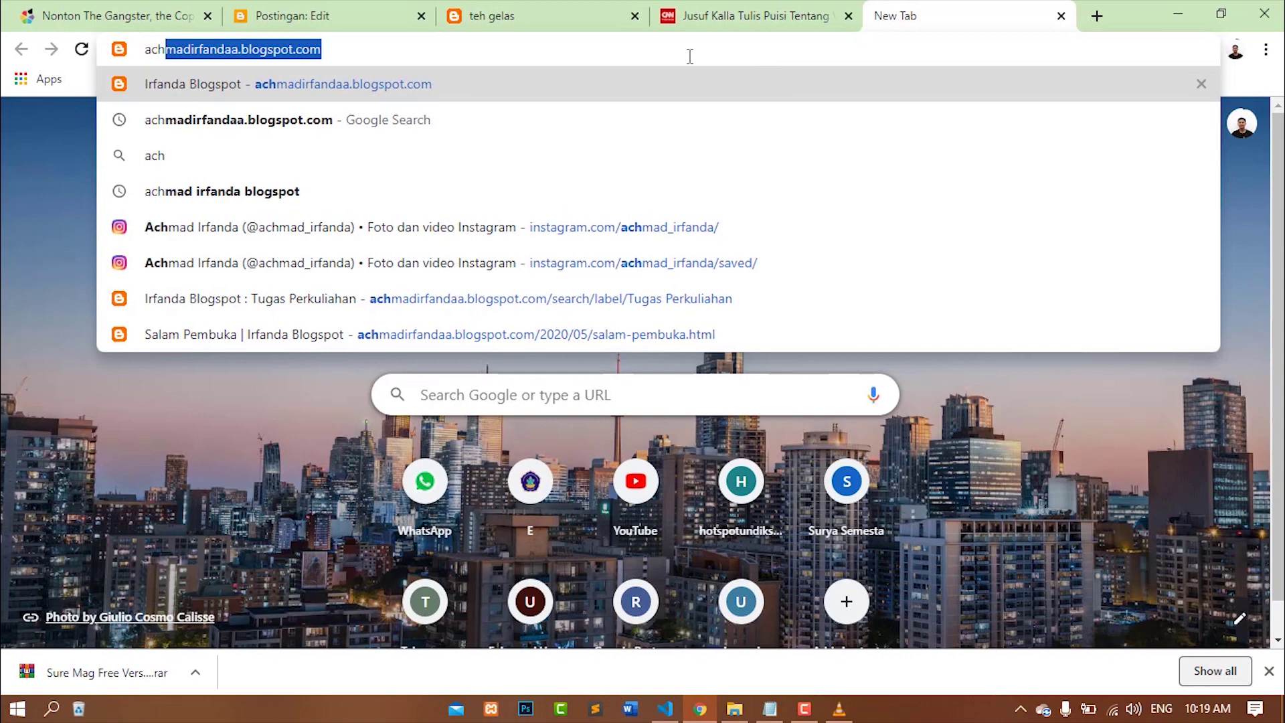
key(Return)
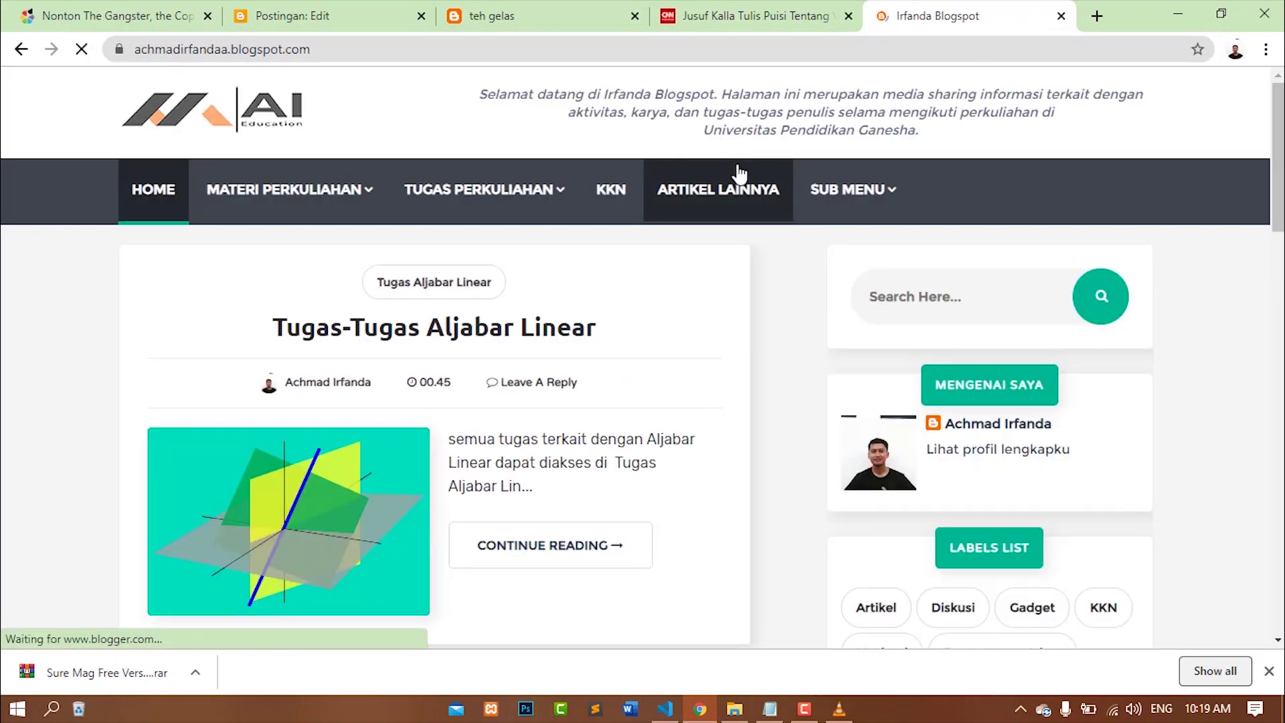
scroll(983, 392, down, 8)
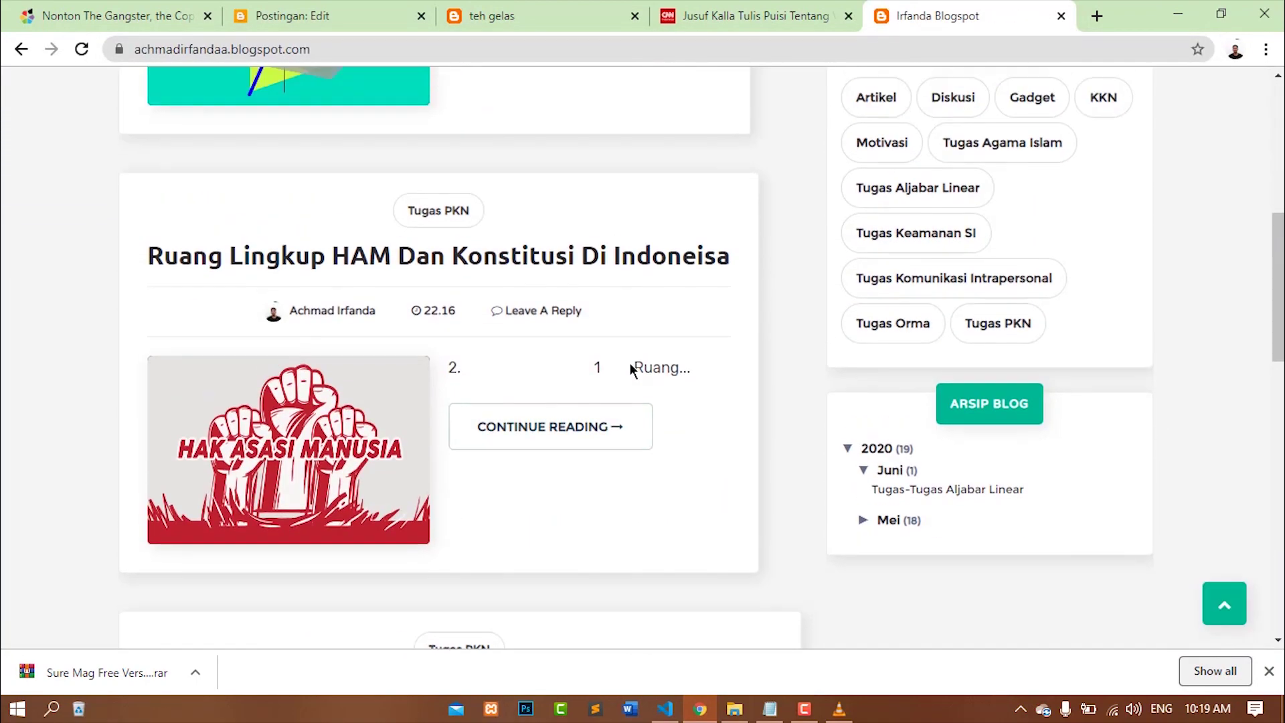
scroll(631, 365, up, 7)
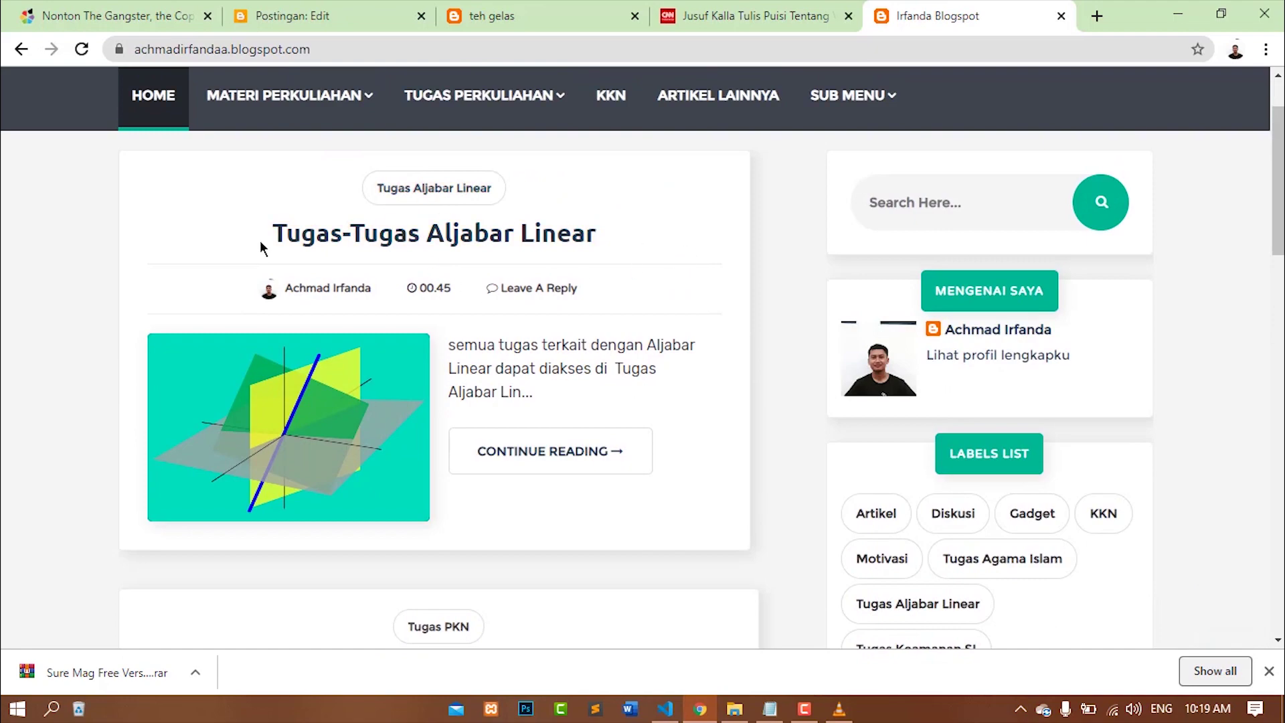
scroll(301, 203, down, 4)
scroll(381, 203, up, 4)
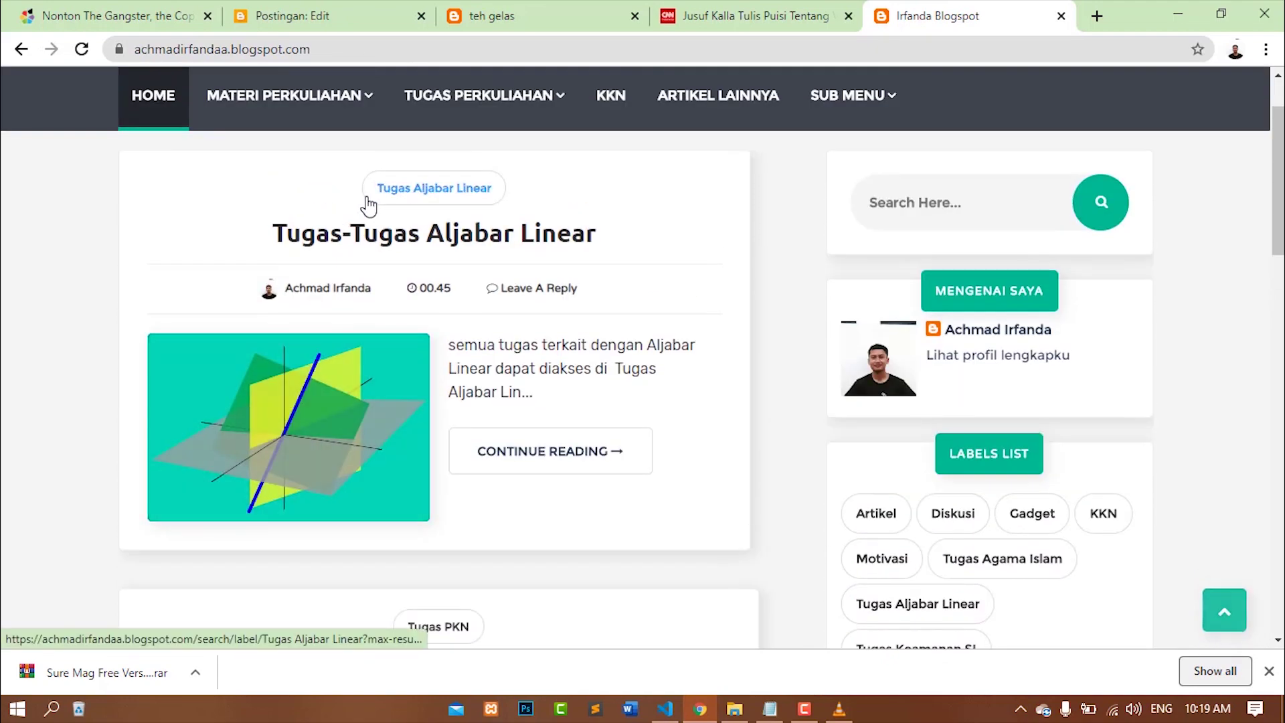
scroll(509, 254, down, 4)
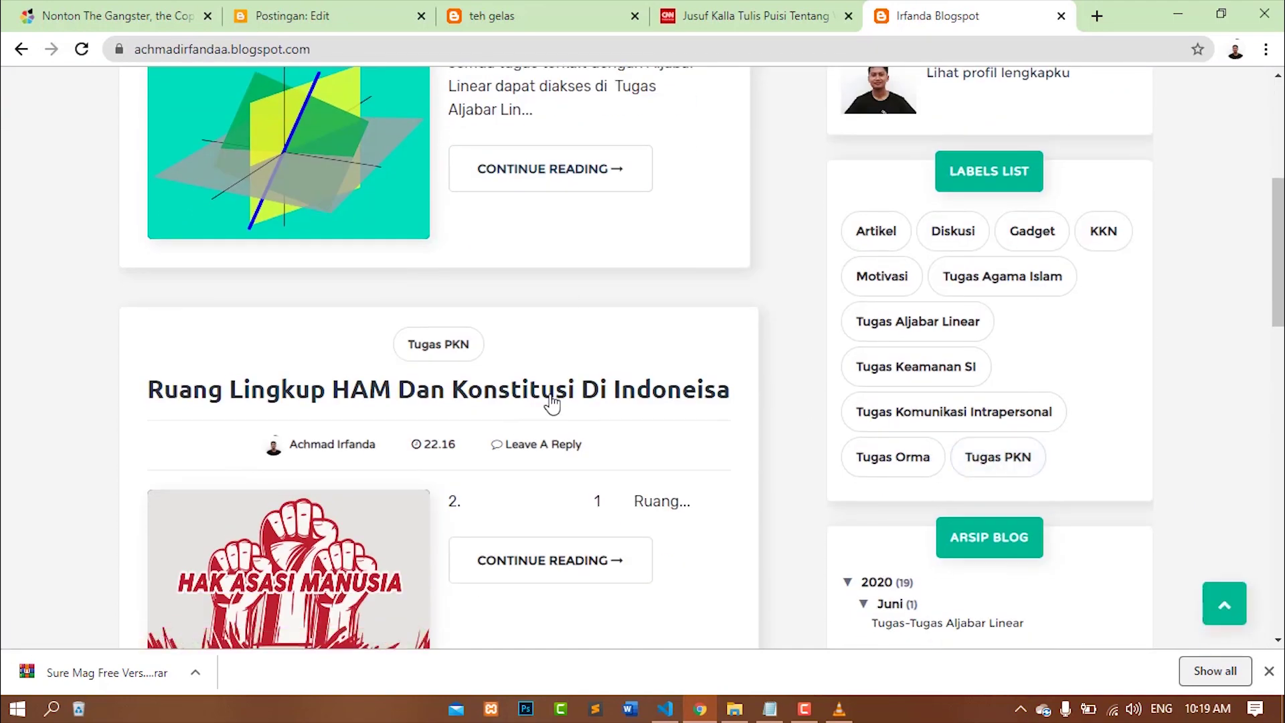
Open the KKN label from the site's label list and examine the posts filed under it
scroll(329, 393, up, 3)
scroll(330, 393, up, 2)
scroll(685, 412, down, 4)
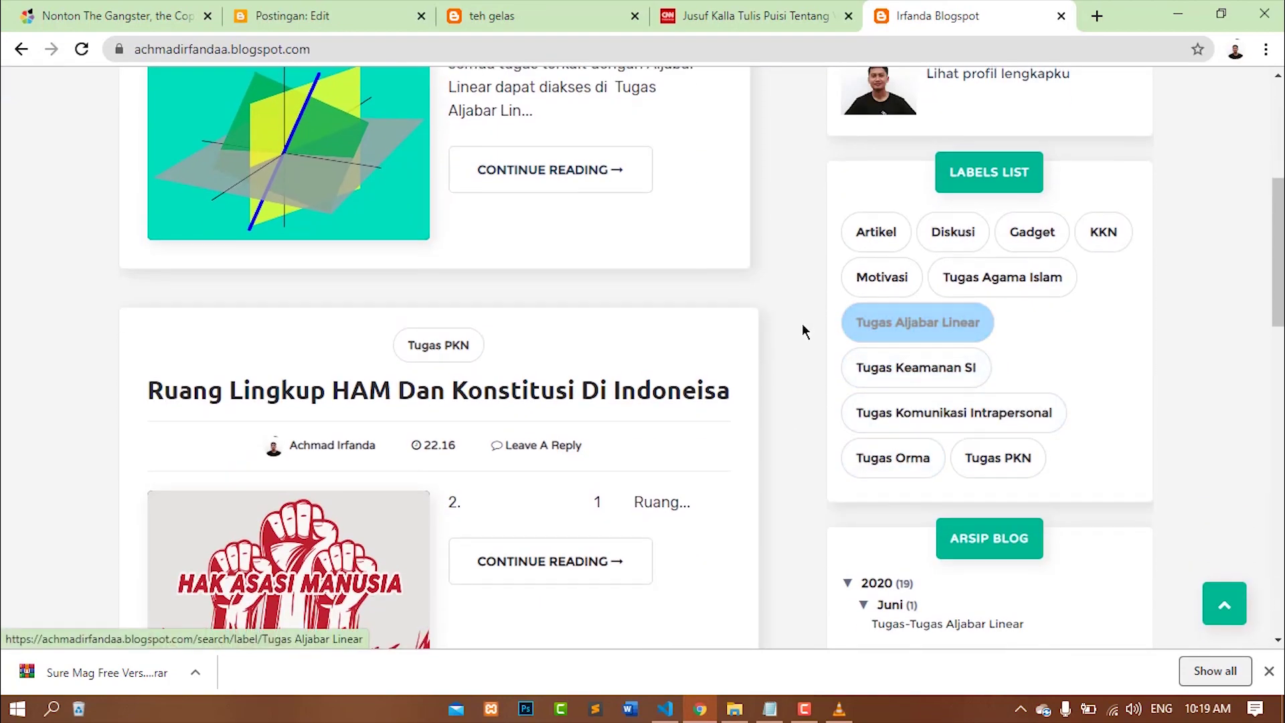
scroll(783, 322, up, 4)
scroll(1066, 456, down, 4)
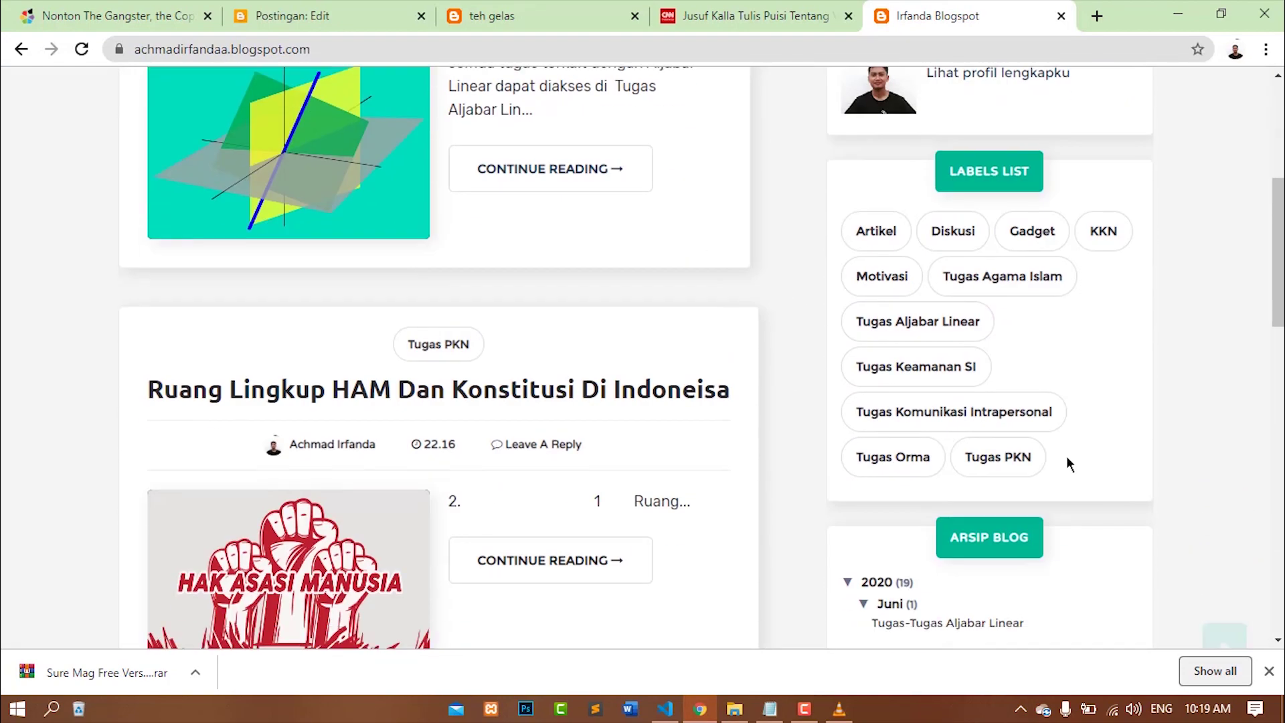
click(1101, 230)
scroll(953, 407, down, 4)
scroll(694, 361, up, 4)
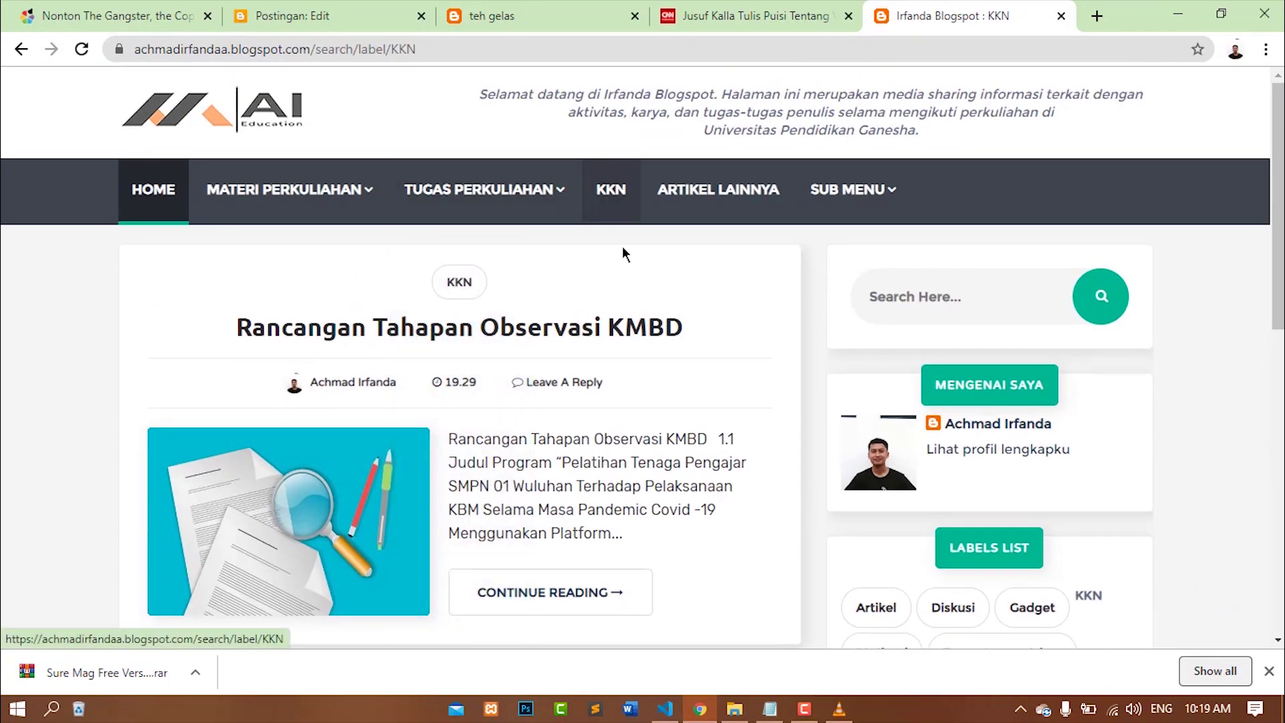
scroll(624, 250, down, 3)
scroll(668, 276, up, 3)
scroll(642, 245, down, 6)
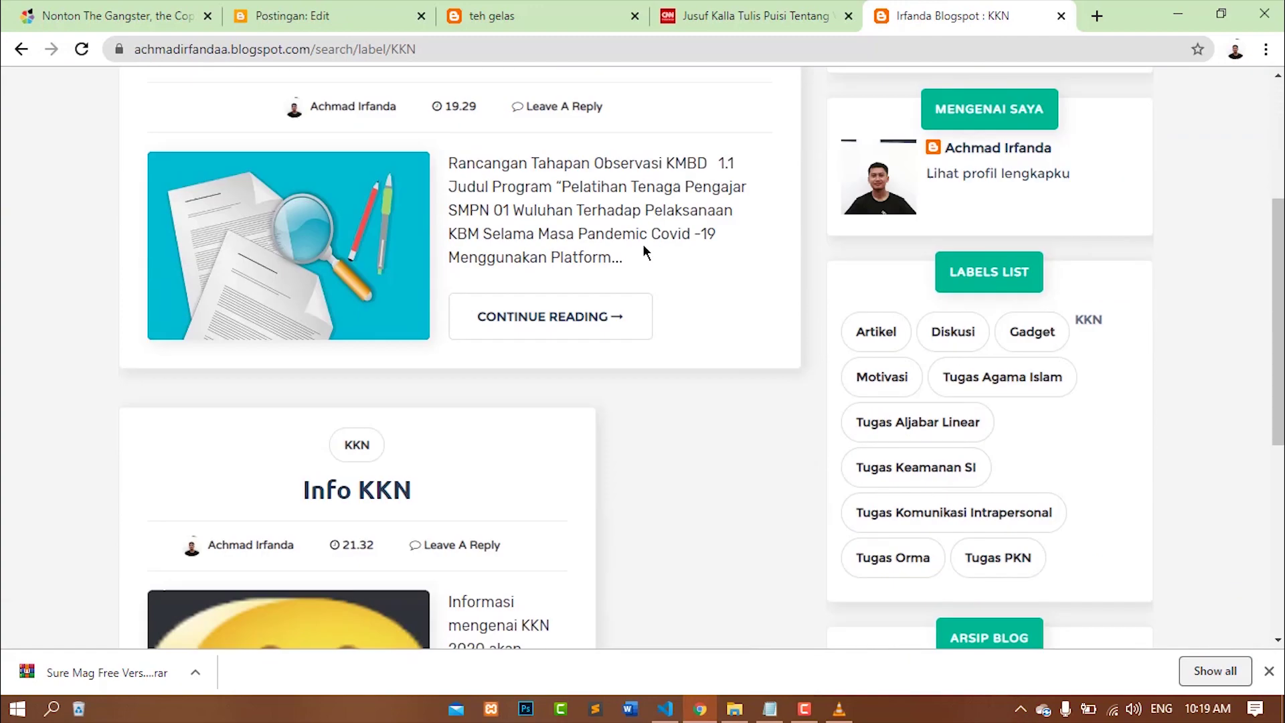
scroll(643, 245, up, 1)
scroll(646, 243, down, 4)
scroll(647, 251, up, 8)
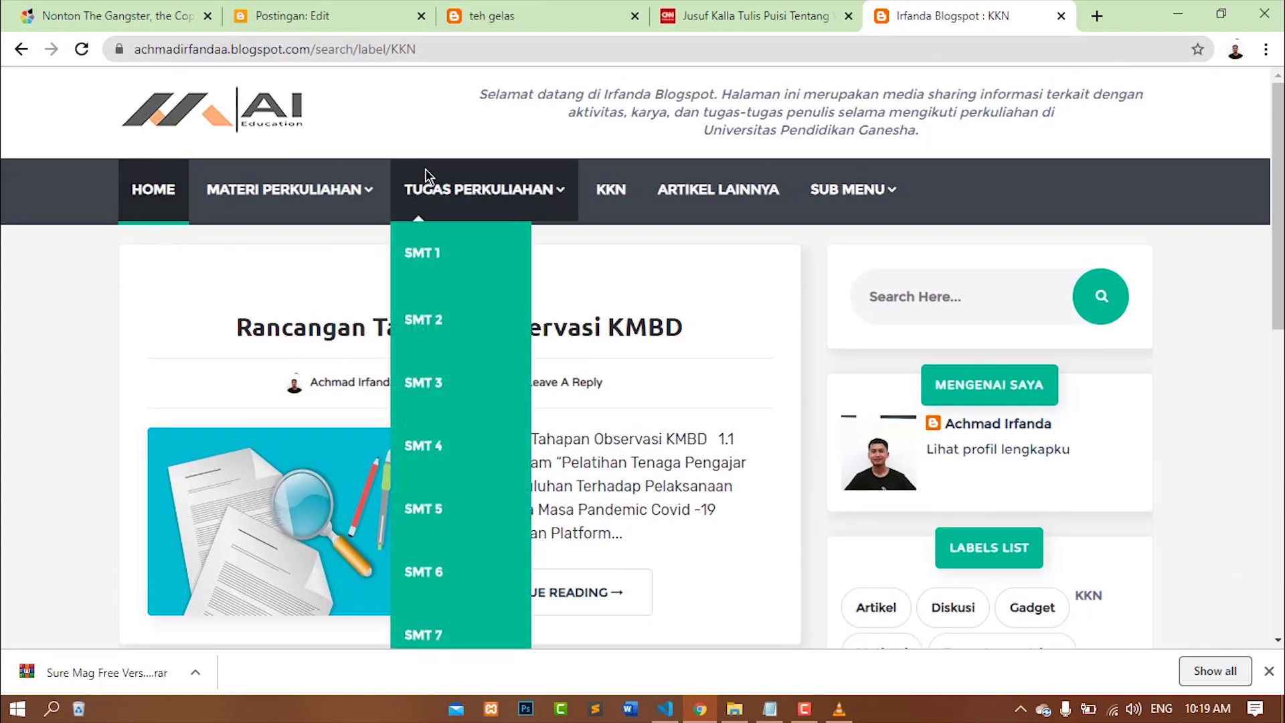
Compare the entries in the site's label list with the categories in its navigation menu
scroll(1002, 248, down, 4)
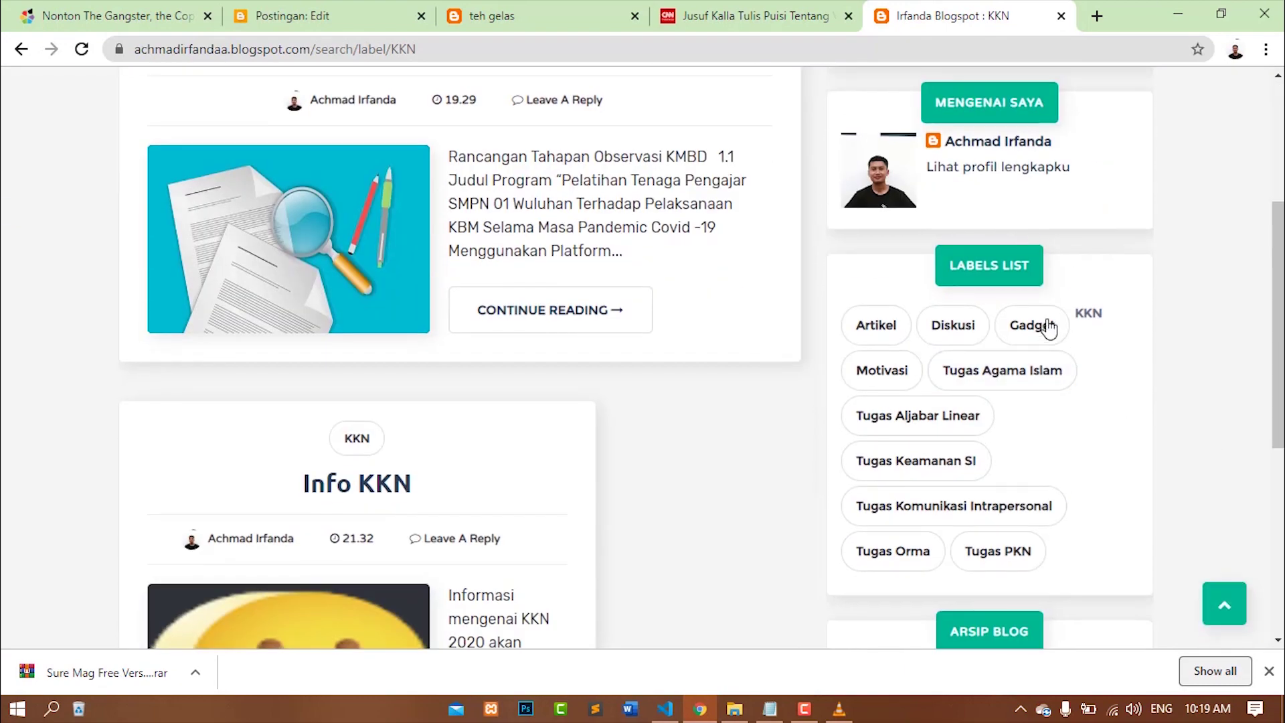
scroll(893, 427, up, 4)
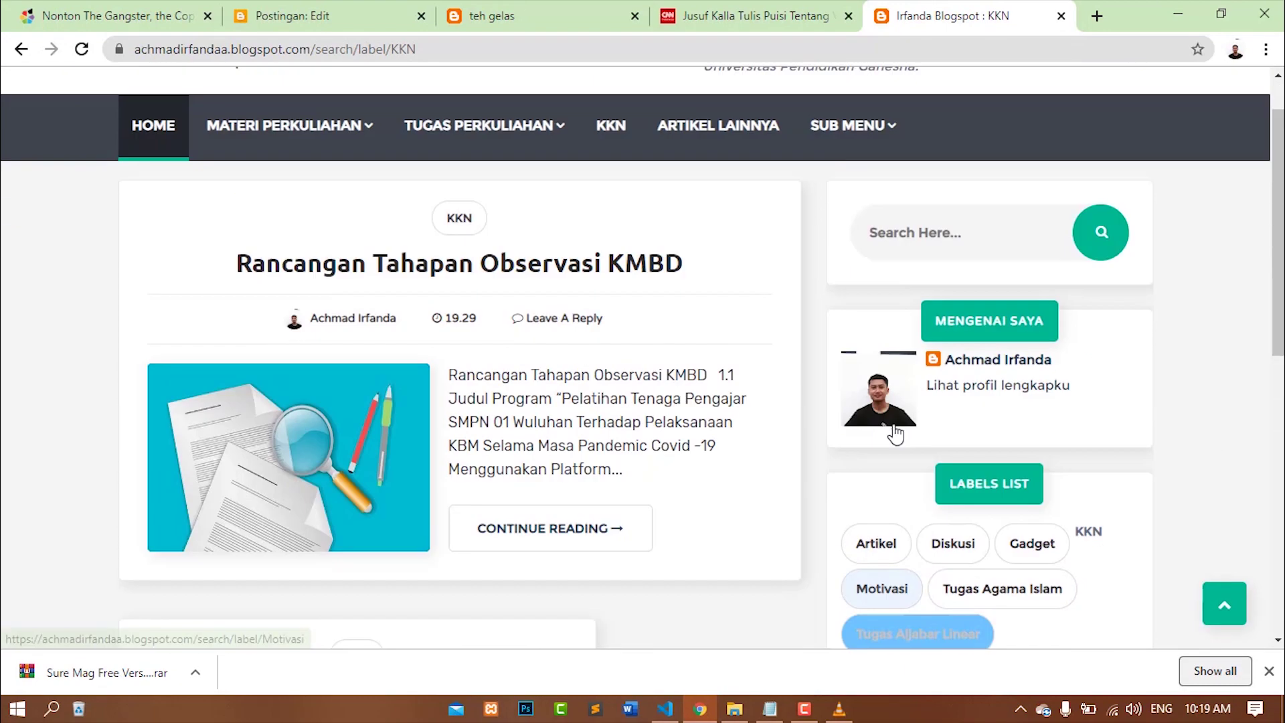
scroll(1178, 474, down, 4)
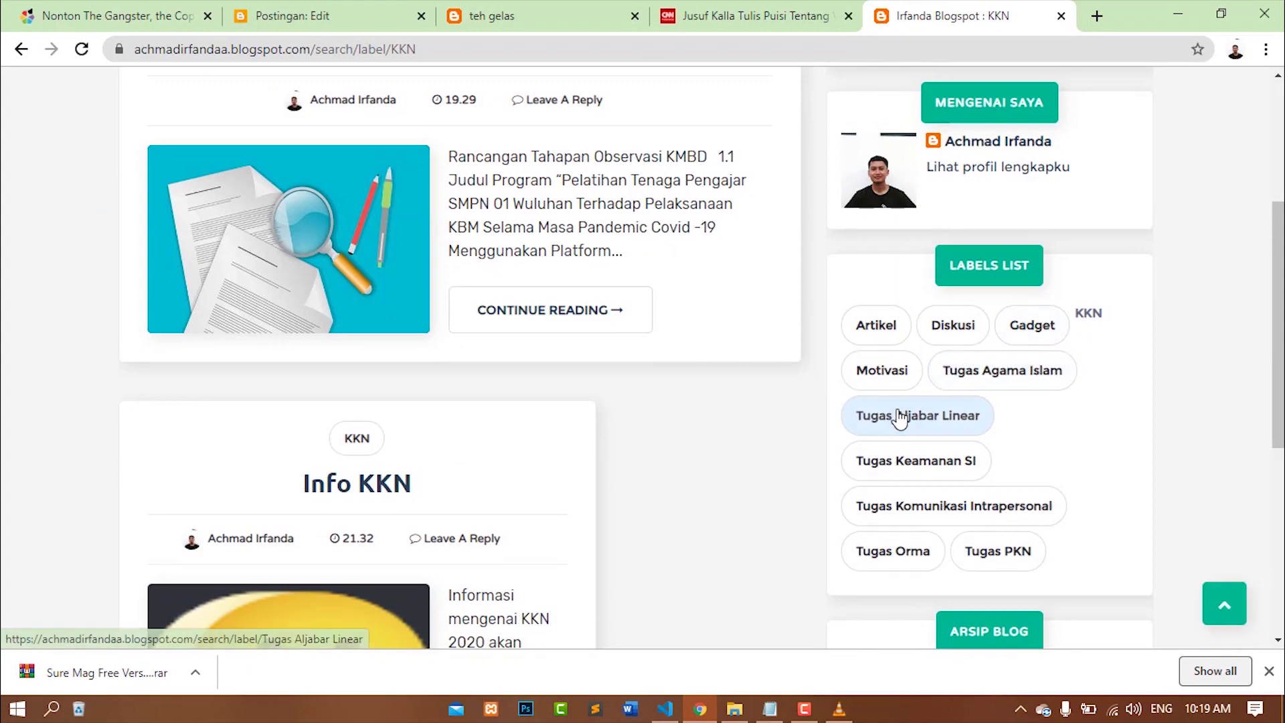
scroll(894, 418, up, 4)
scroll(926, 432, down, 1)
scroll(926, 424, down, 2)
scroll(926, 424, up, 3)
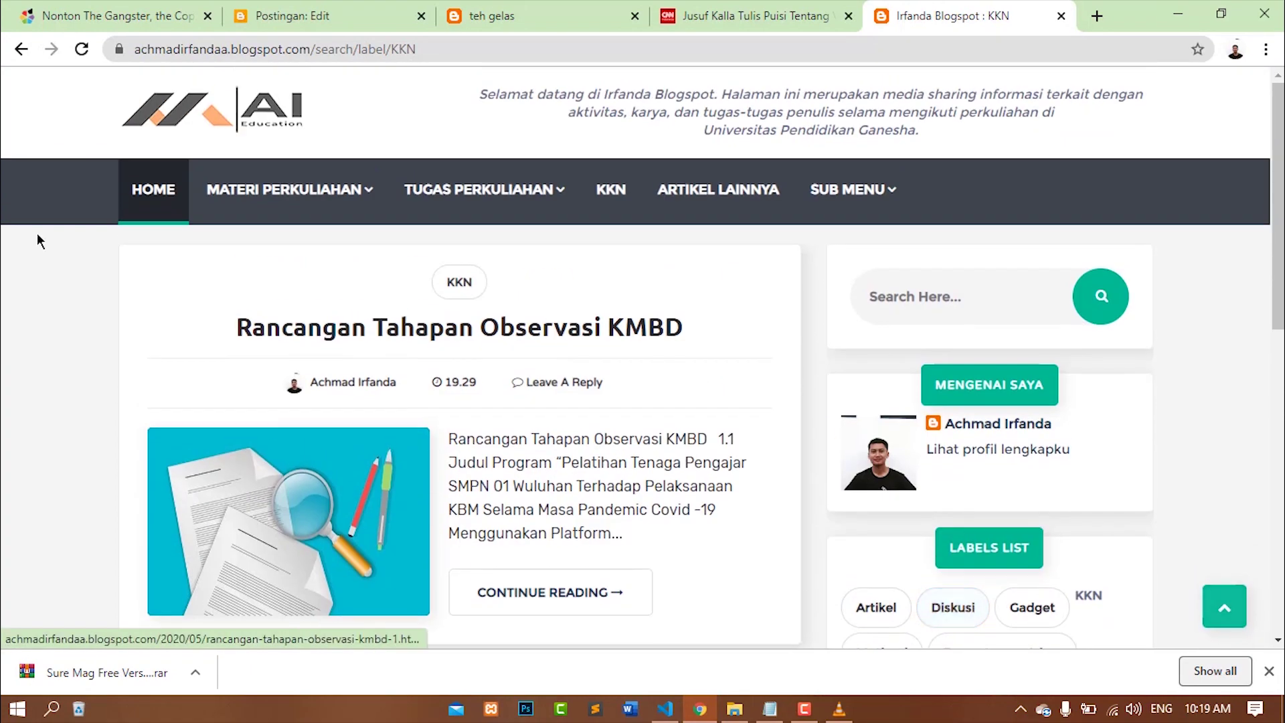
Return to the site's home page and examine the label shown above each post and the label list
mouse_move(308, 184)
click(152, 199)
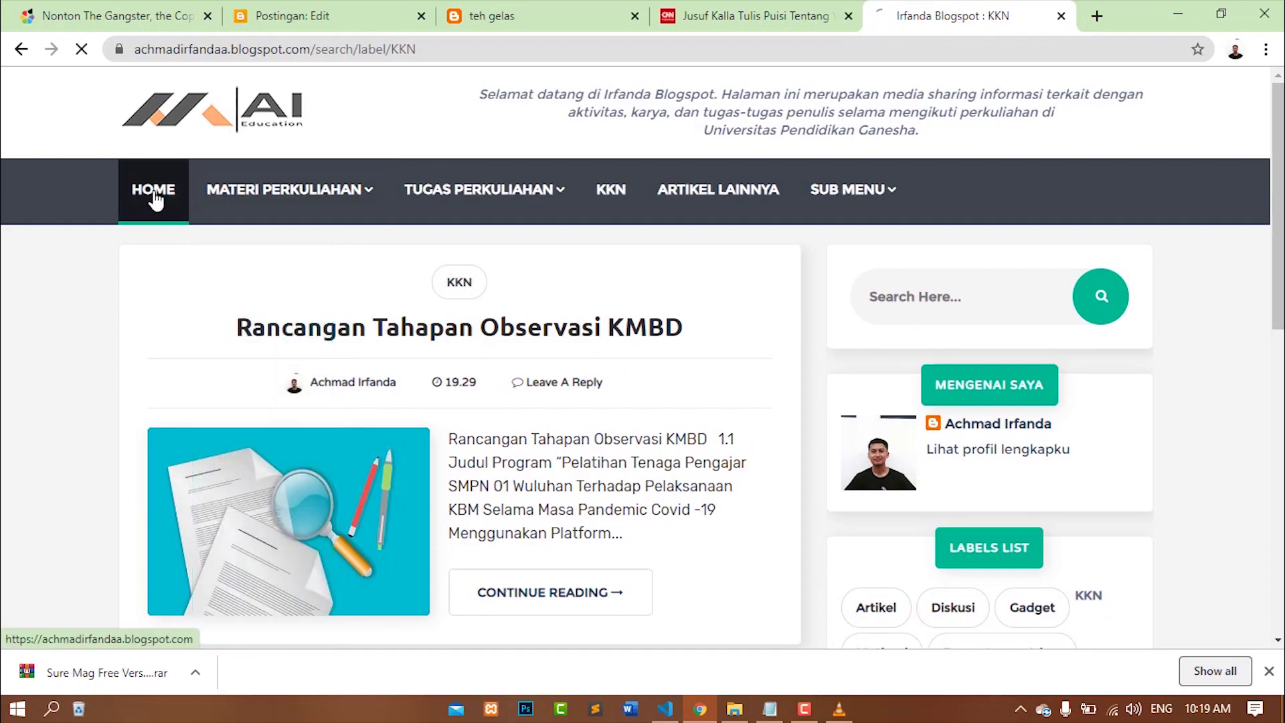
scroll(471, 416, down, 8)
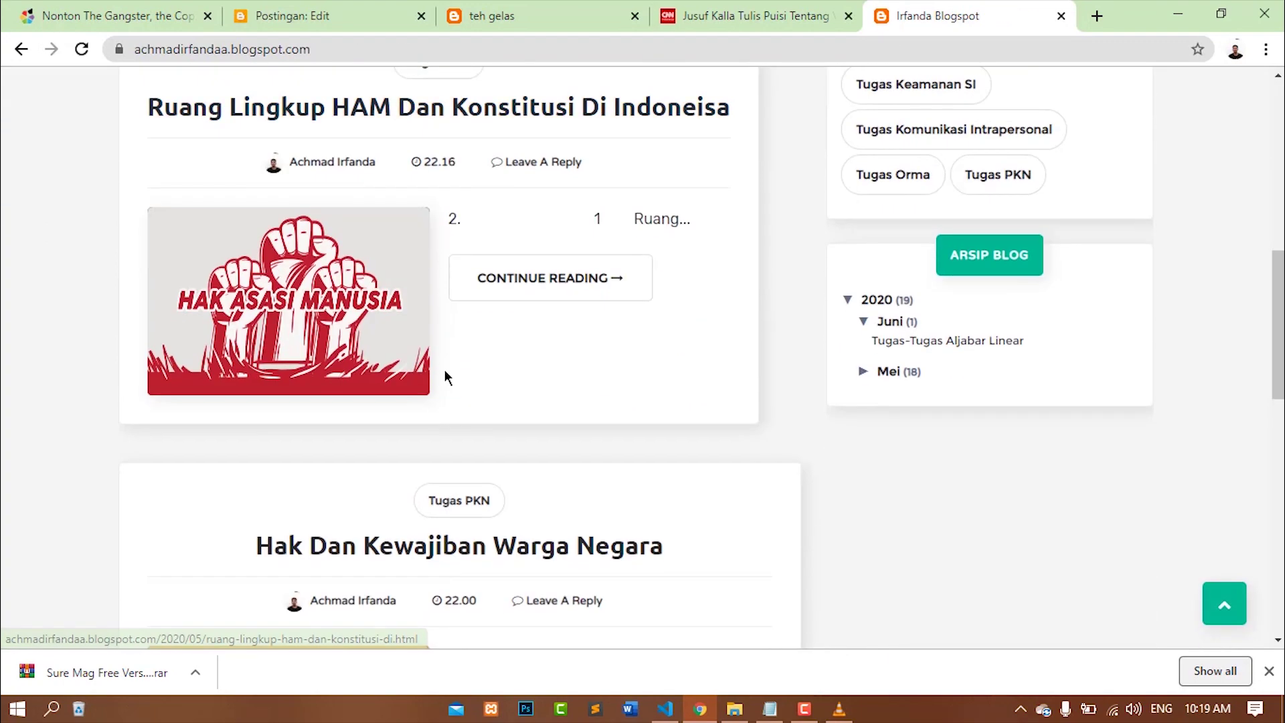
scroll(444, 369, down, 3)
scroll(444, 369, down, 3)
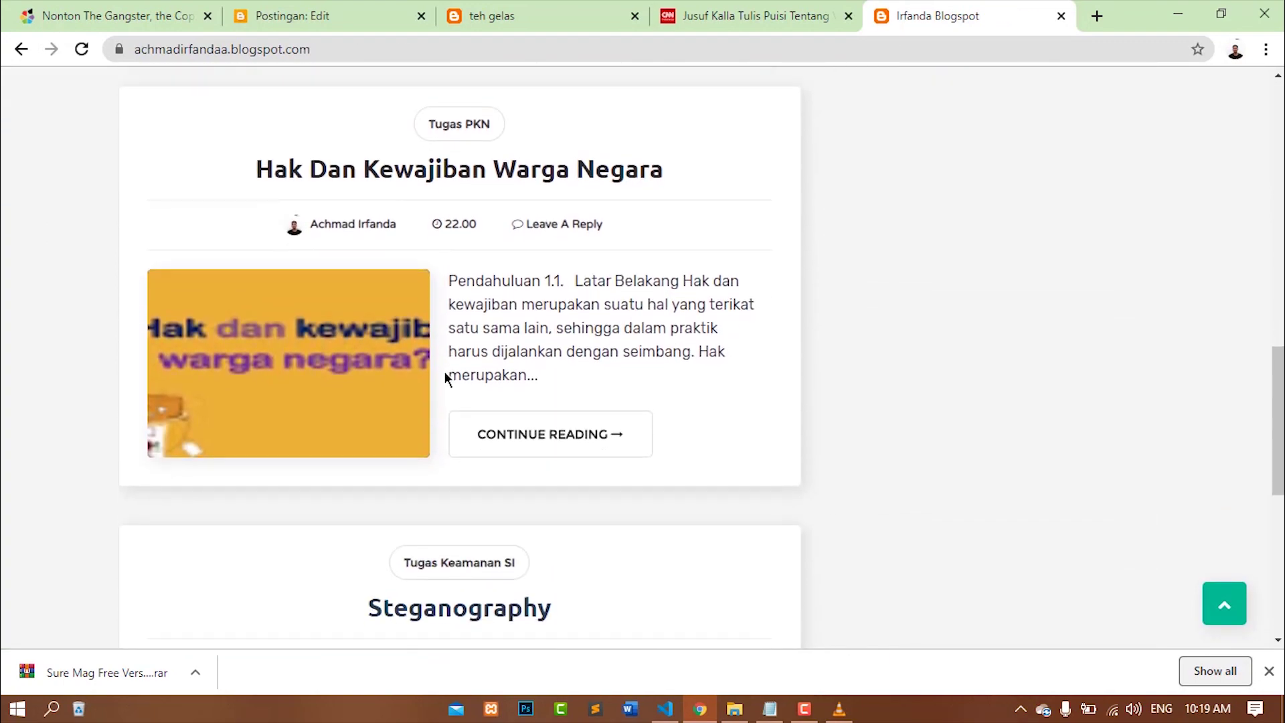
scroll(445, 371, down, 4)
scroll(444, 371, up, 15)
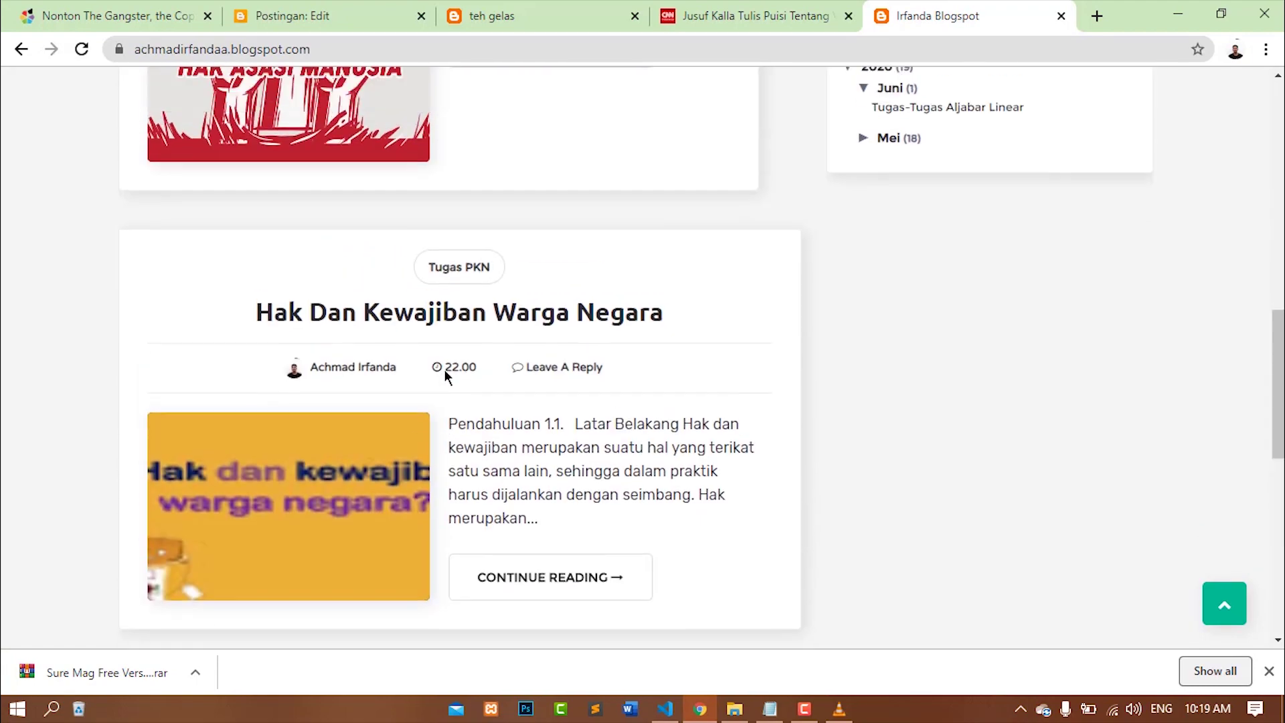
scroll(920, 357, down, 3)
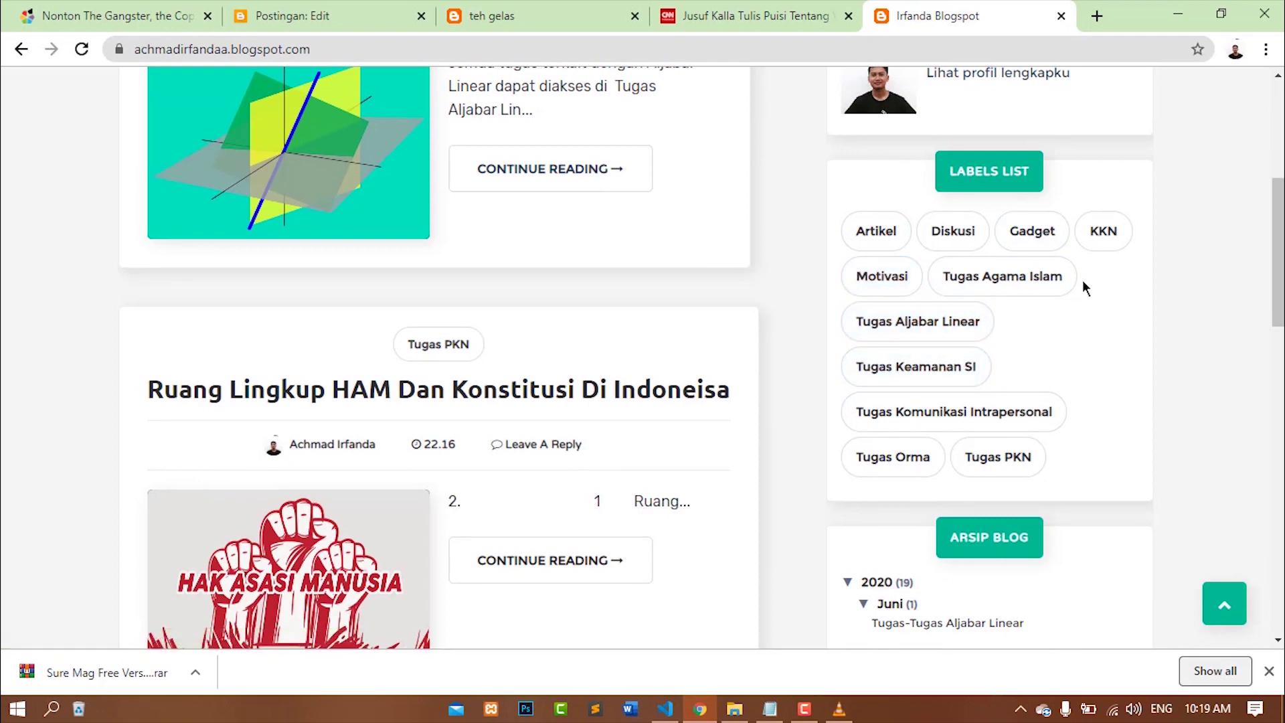
scroll(1084, 284, up, 3)
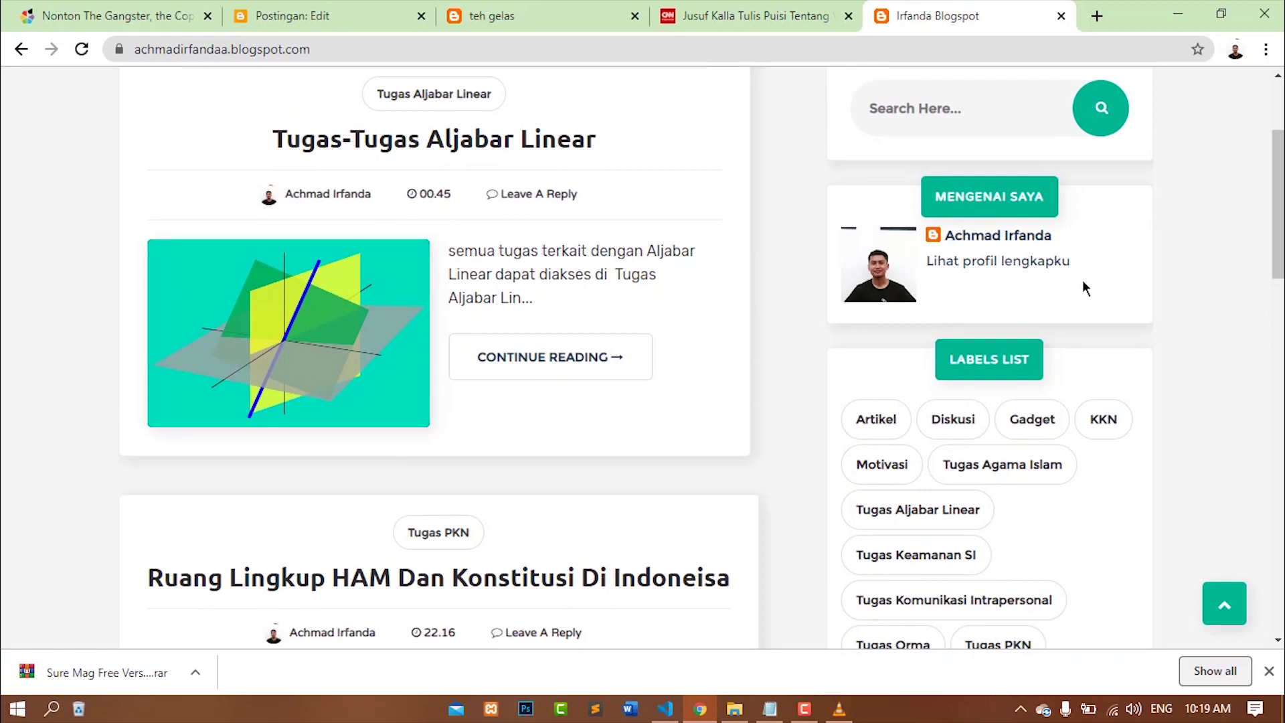
scroll(1082, 280, up, 3)
scroll(1116, 461, down, 3)
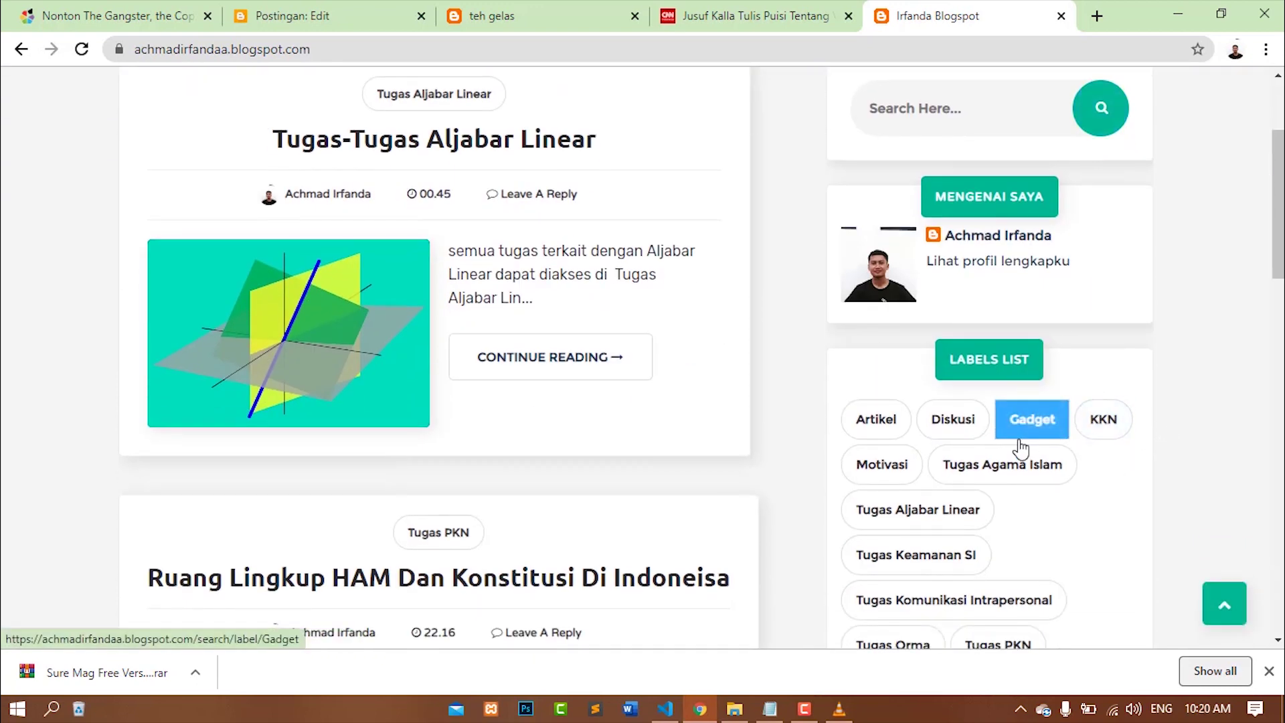
View the posts labelled Gadget through the site's navigation submenu
scroll(349, 440, up, 3)
mouse_move(849, 194)
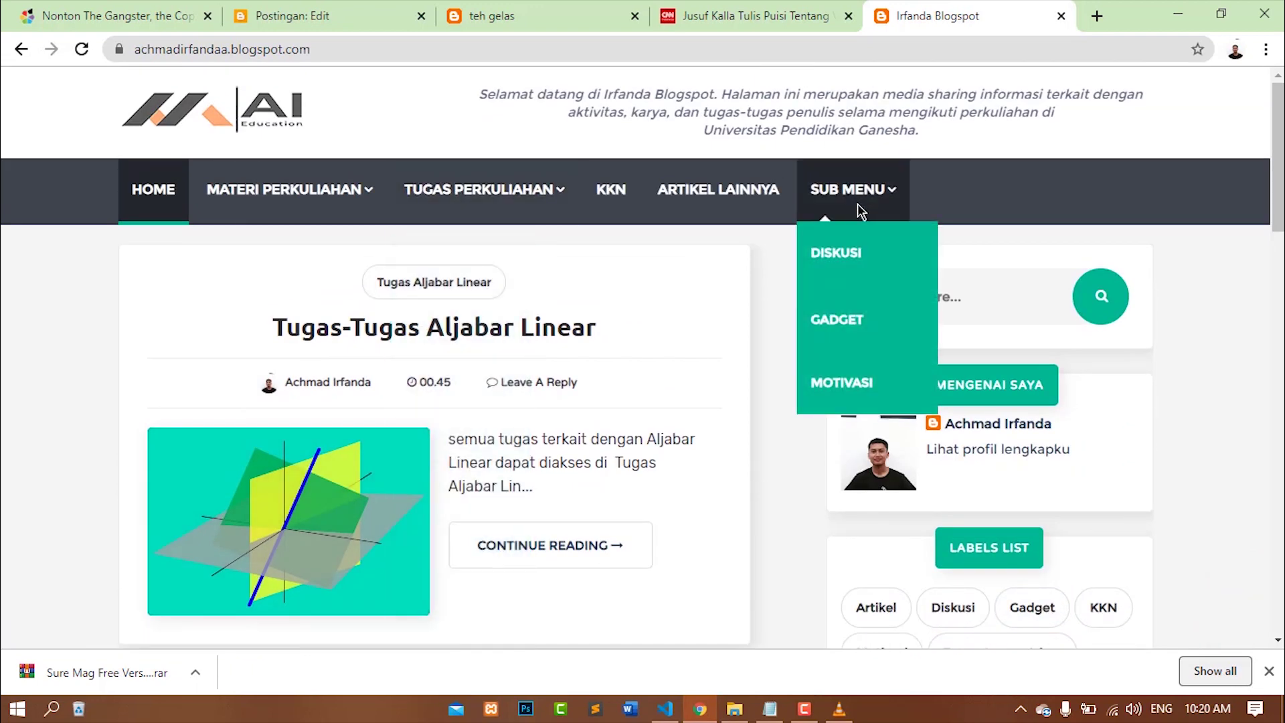
click(850, 325)
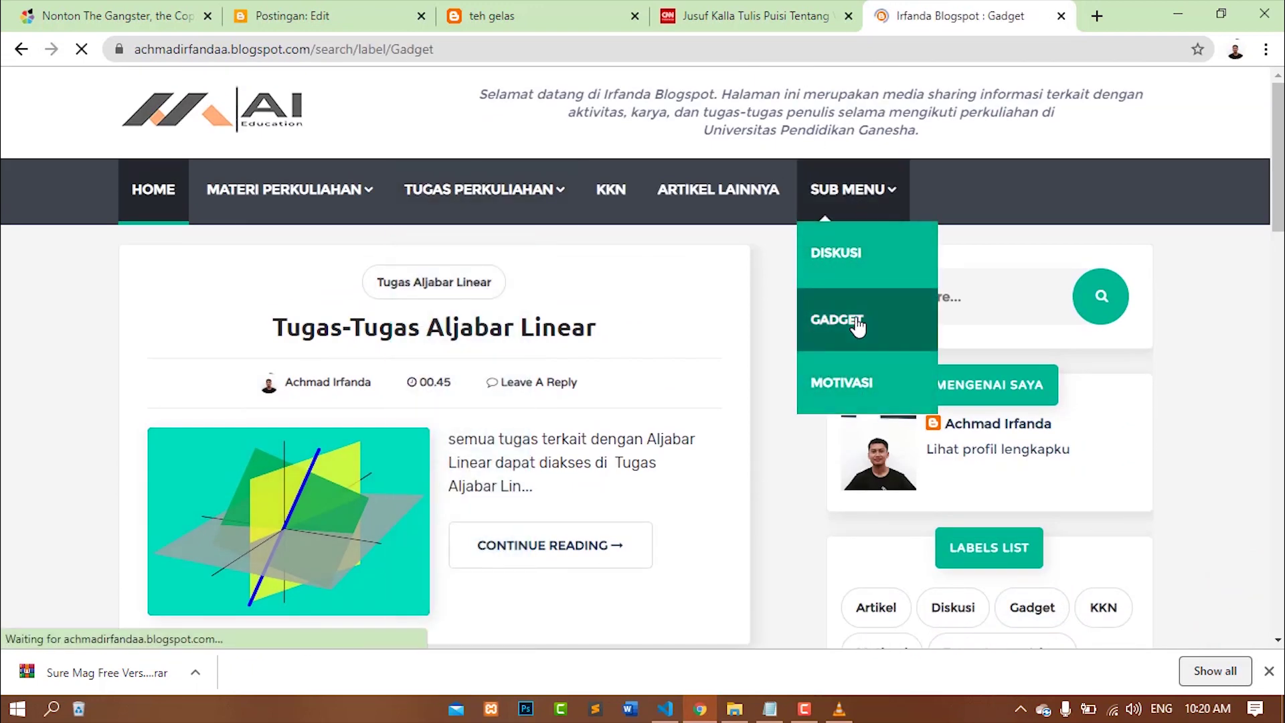
scroll(549, 342, down, 2)
scroll(549, 335, up, 2)
View the Diskusi category from the navigation submenu and examine its posts and their shared label
mouse_move(854, 187)
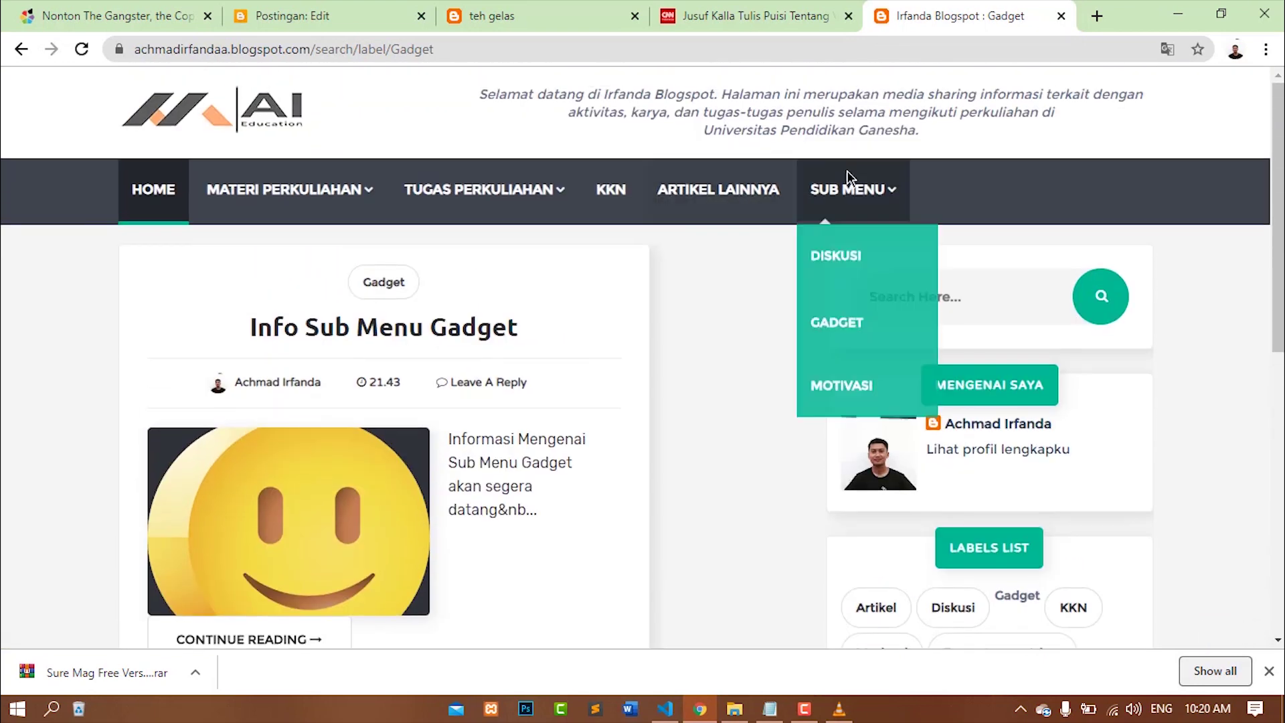
click(828, 255)
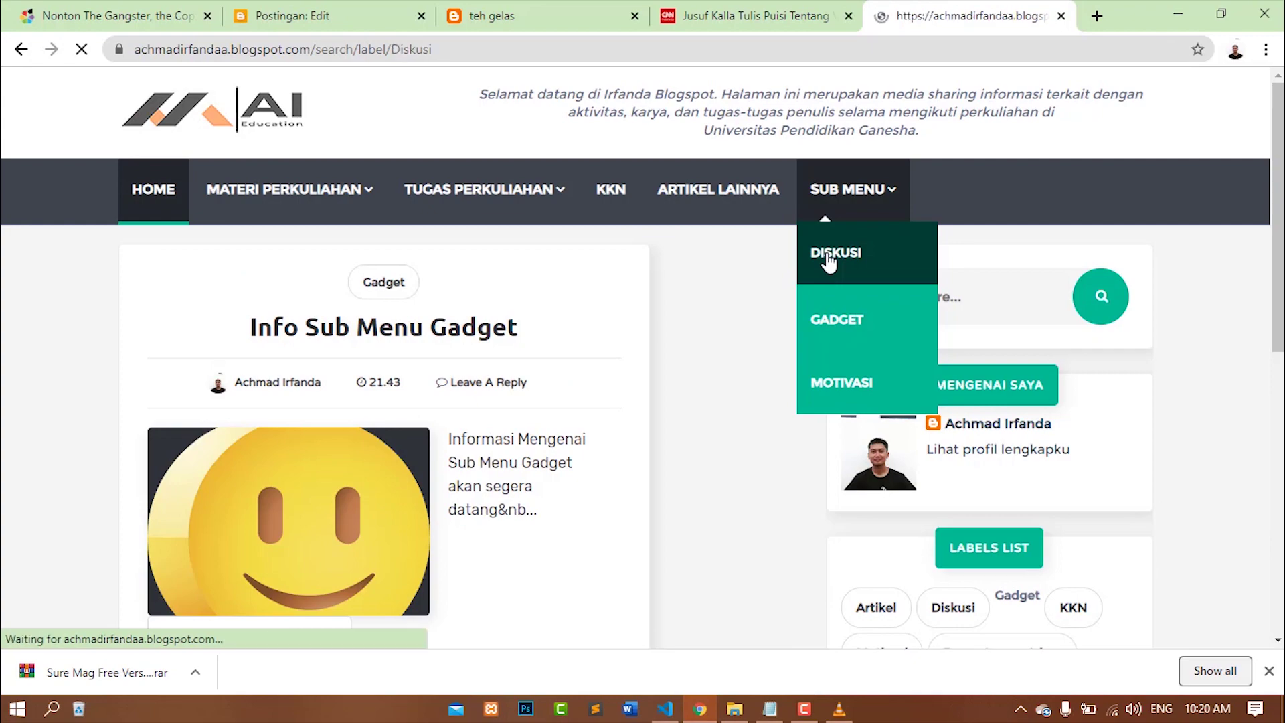
scroll(736, 255, down, 1)
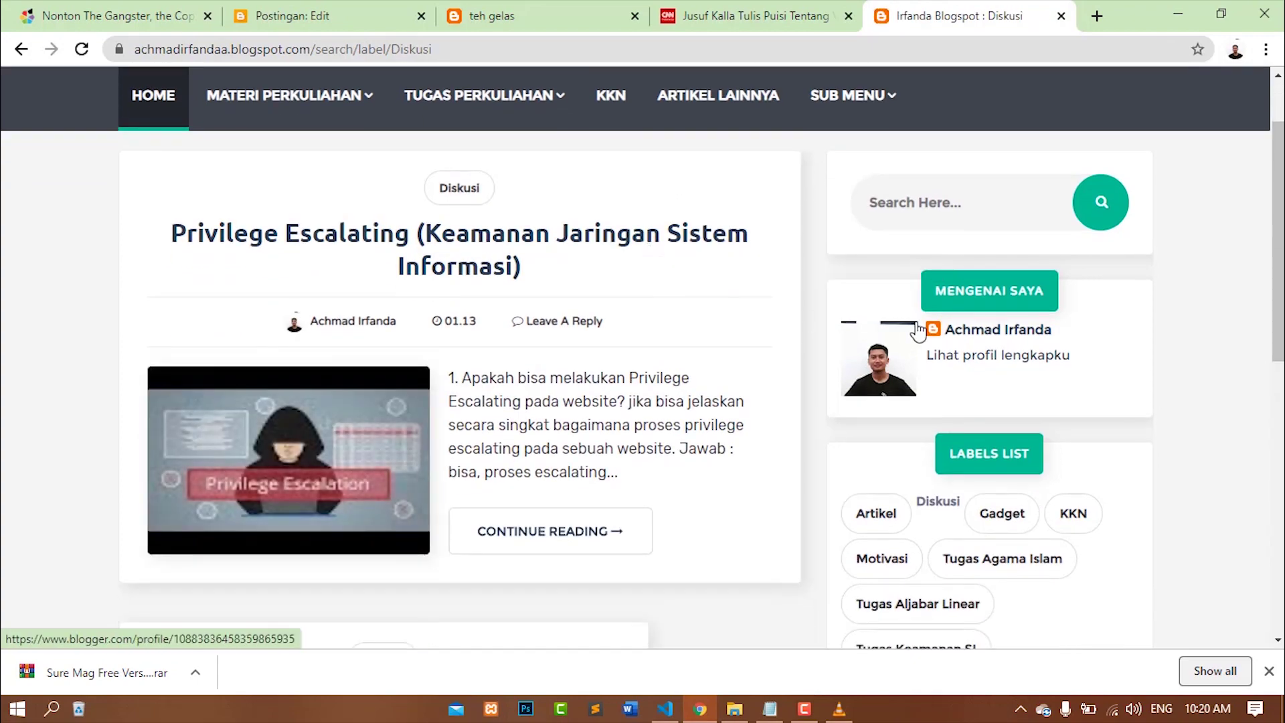
scroll(649, 334, down, 2)
scroll(651, 364, up, 3)
scroll(651, 356, down, 3)
scroll(636, 321, up, 2)
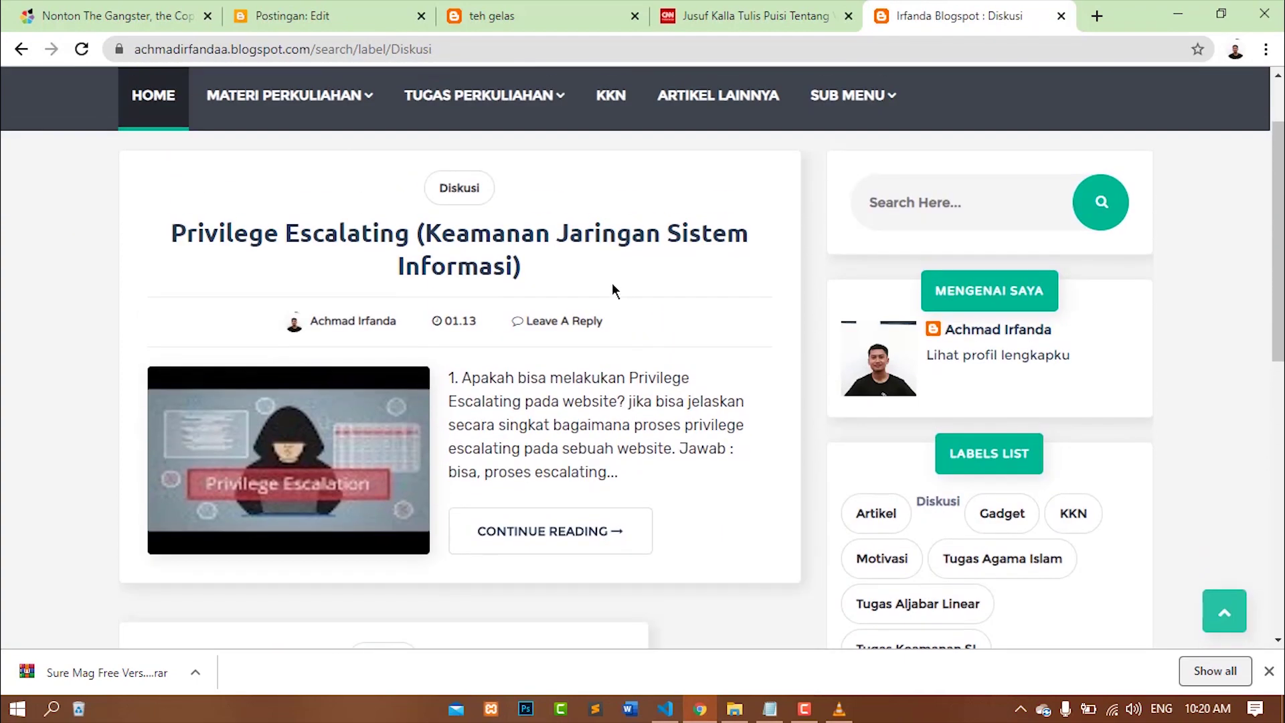
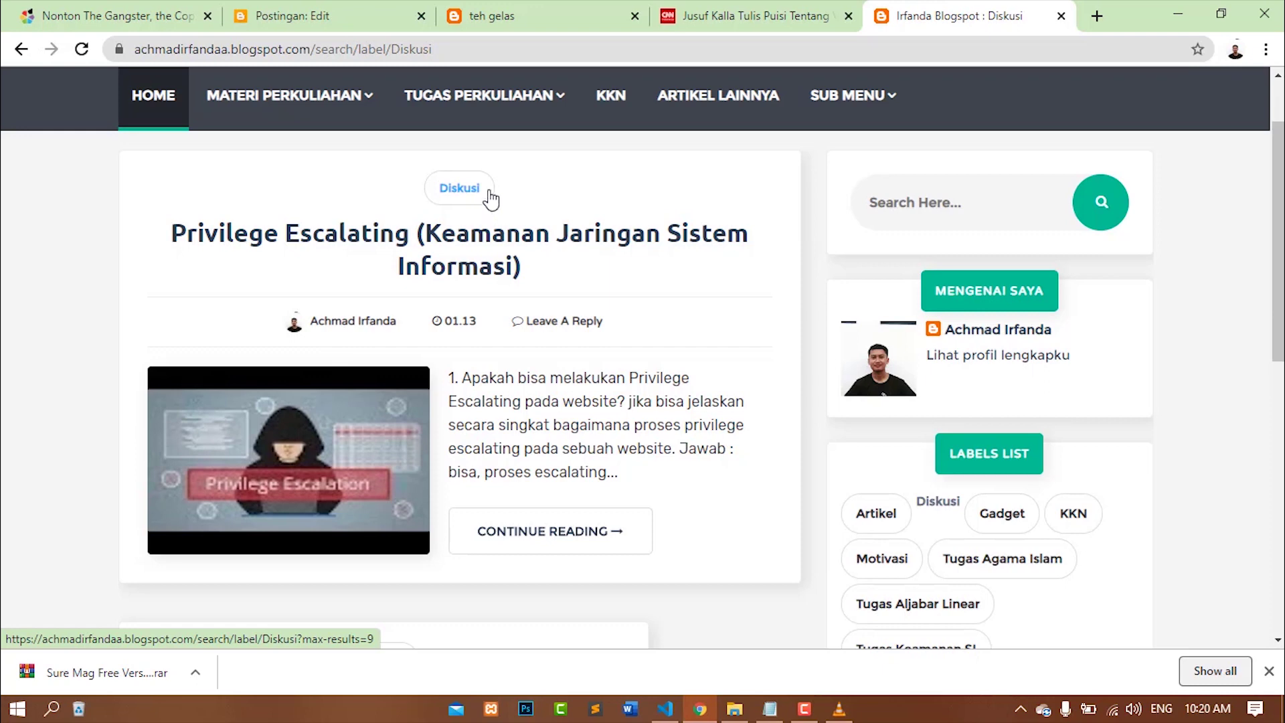
scroll(683, 231, up, 2)
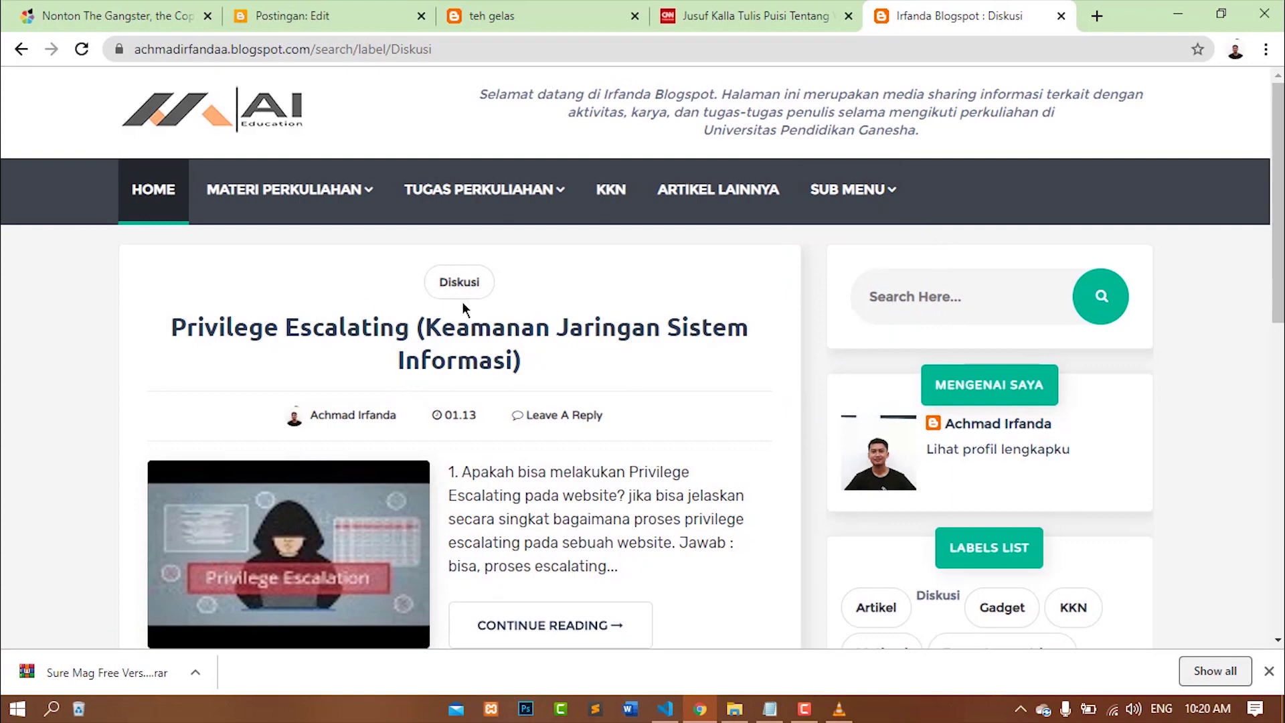
scroll(459, 287, down, 10)
scroll(535, 201, up, 10)
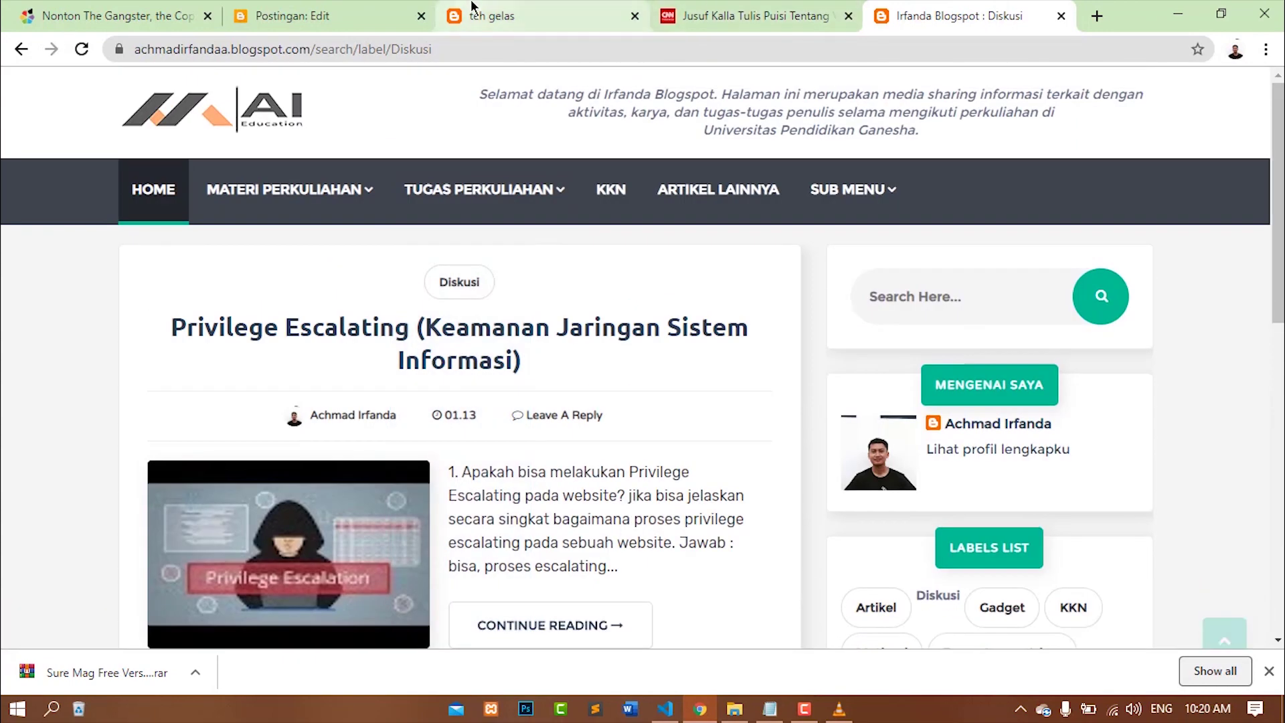
Return to the "puis corona virus" post in Blogger and assign it a new label "puisi"
click(473, 8)
click(259, 14)
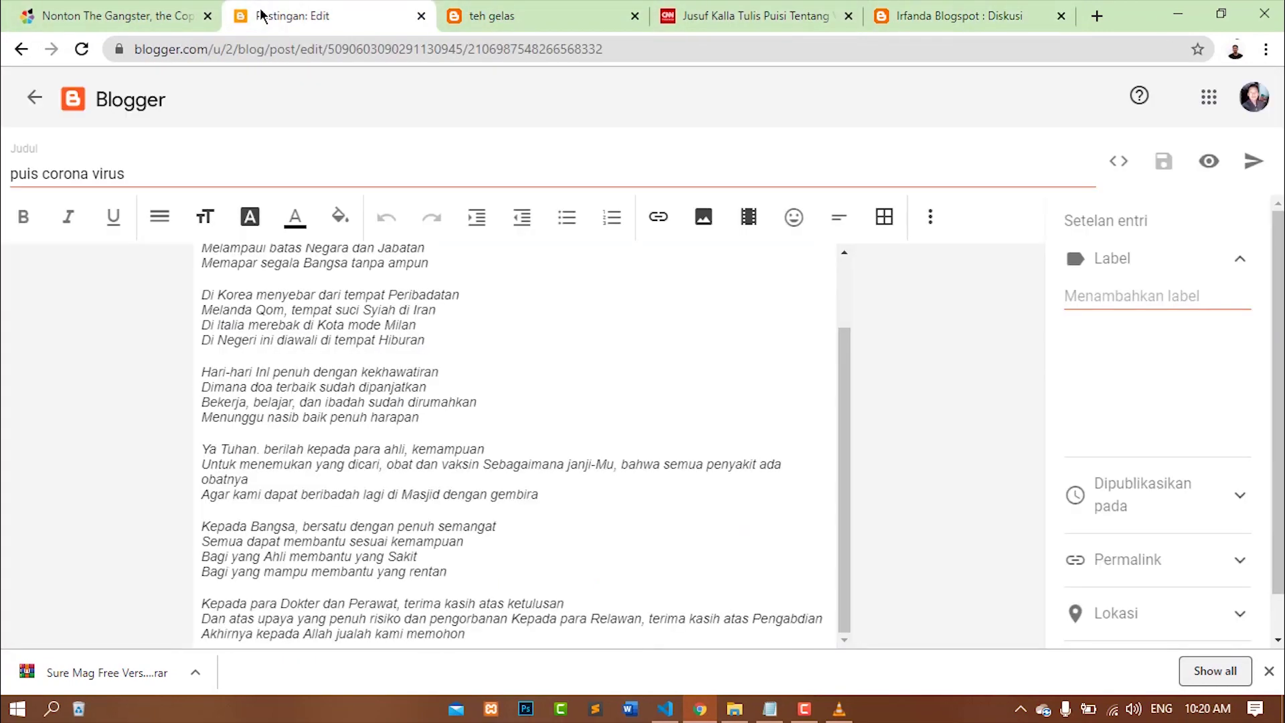
click(1144, 298)
scroll(599, 338, up, 2)
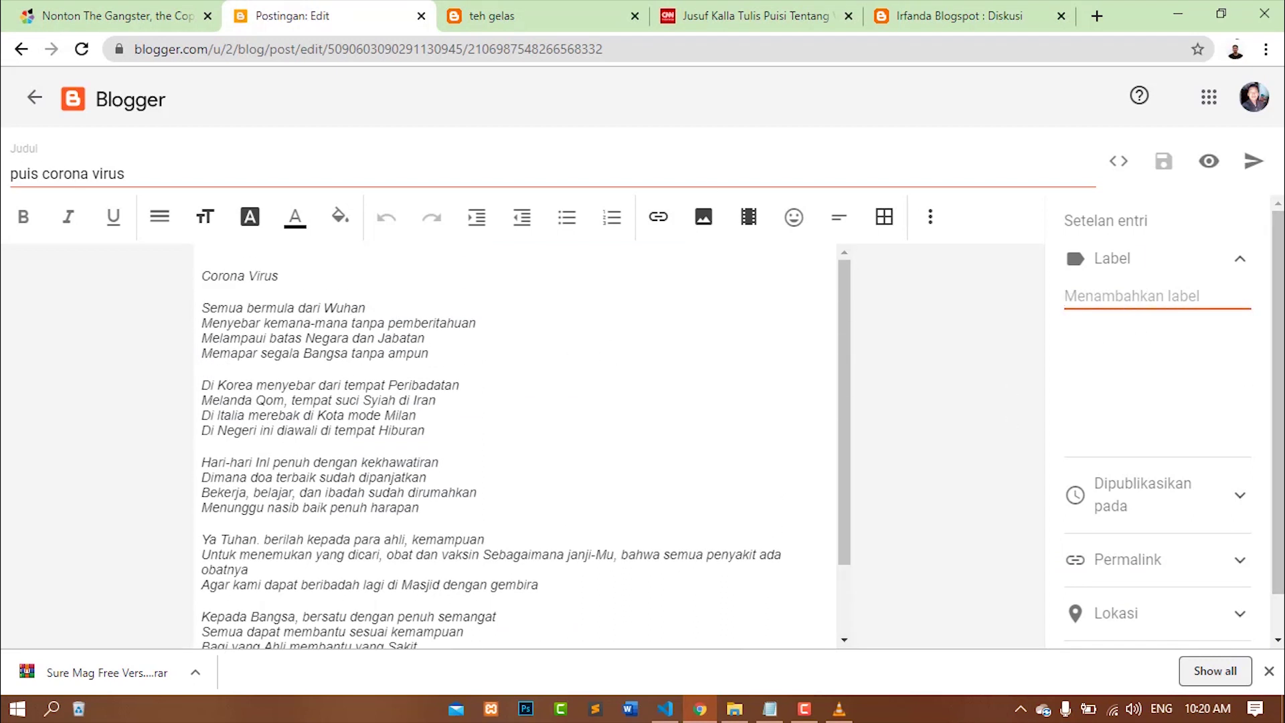
scroll(404, 309, down, 2)
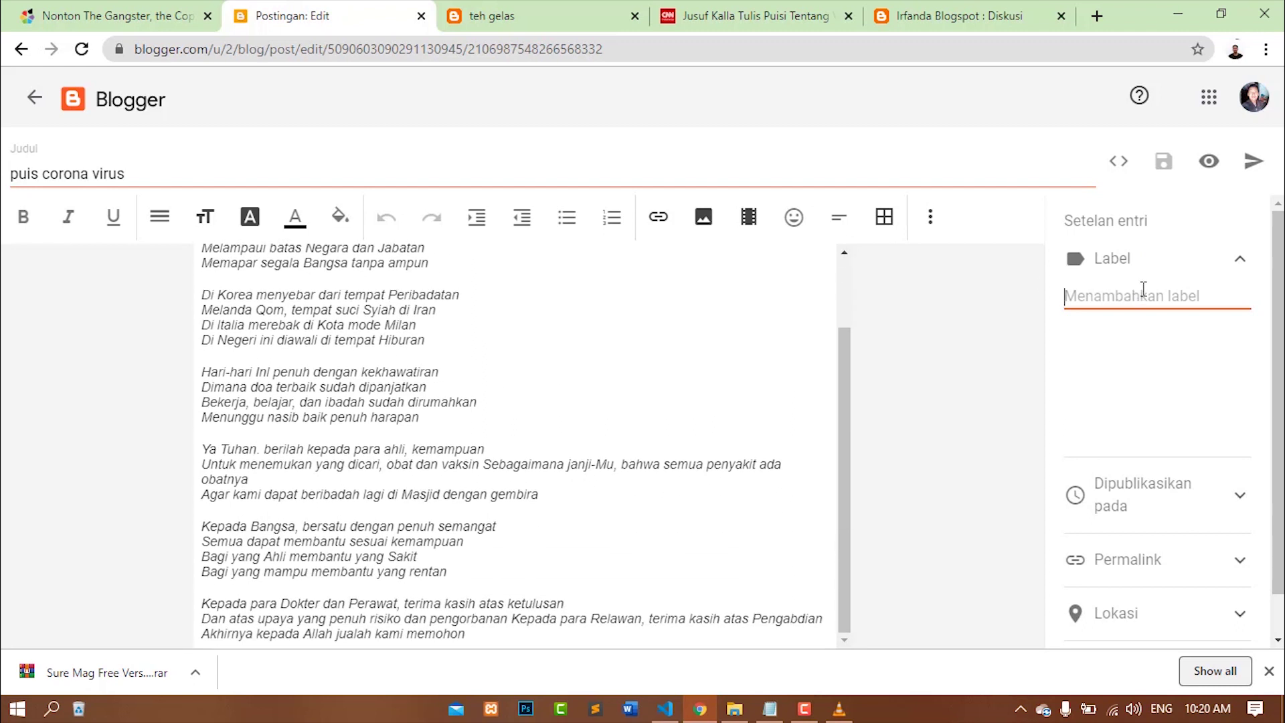
text(puisi)
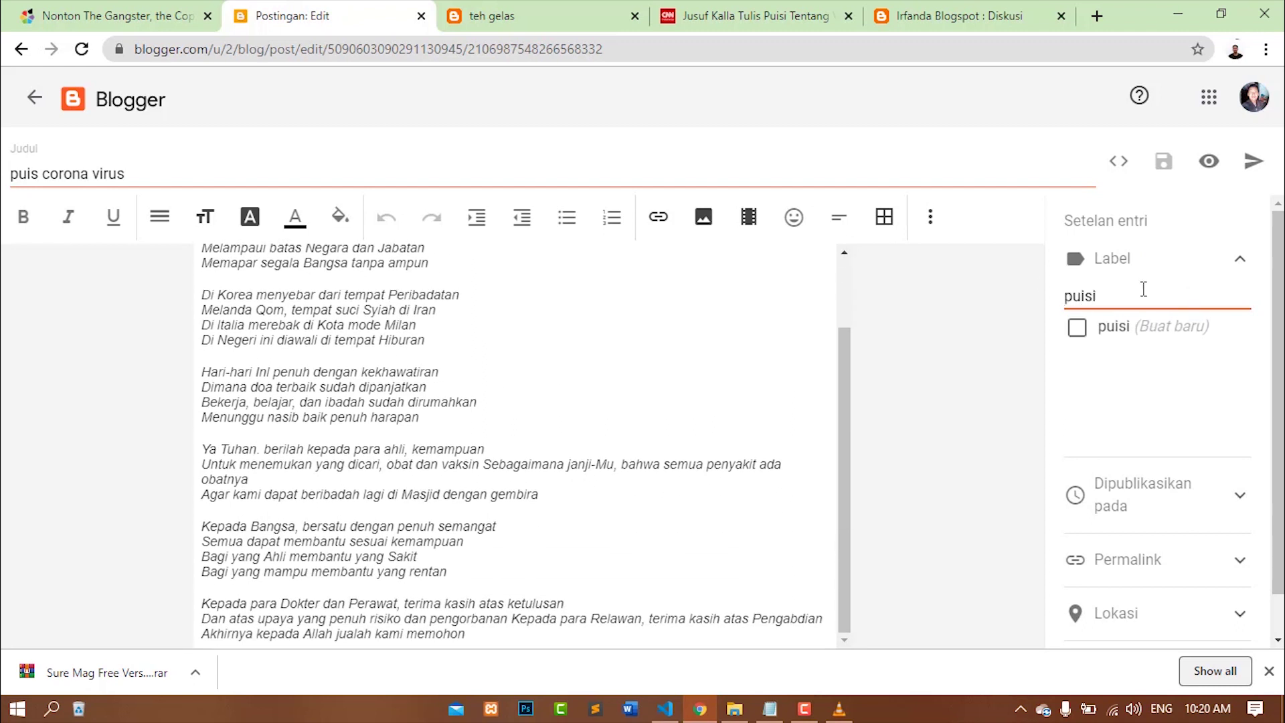
click(1079, 331)
Publish the "puis corona virus" post with confirmation, dismiss the browser's download bar and reopen the post for editing
click(1252, 162)
click(781, 422)
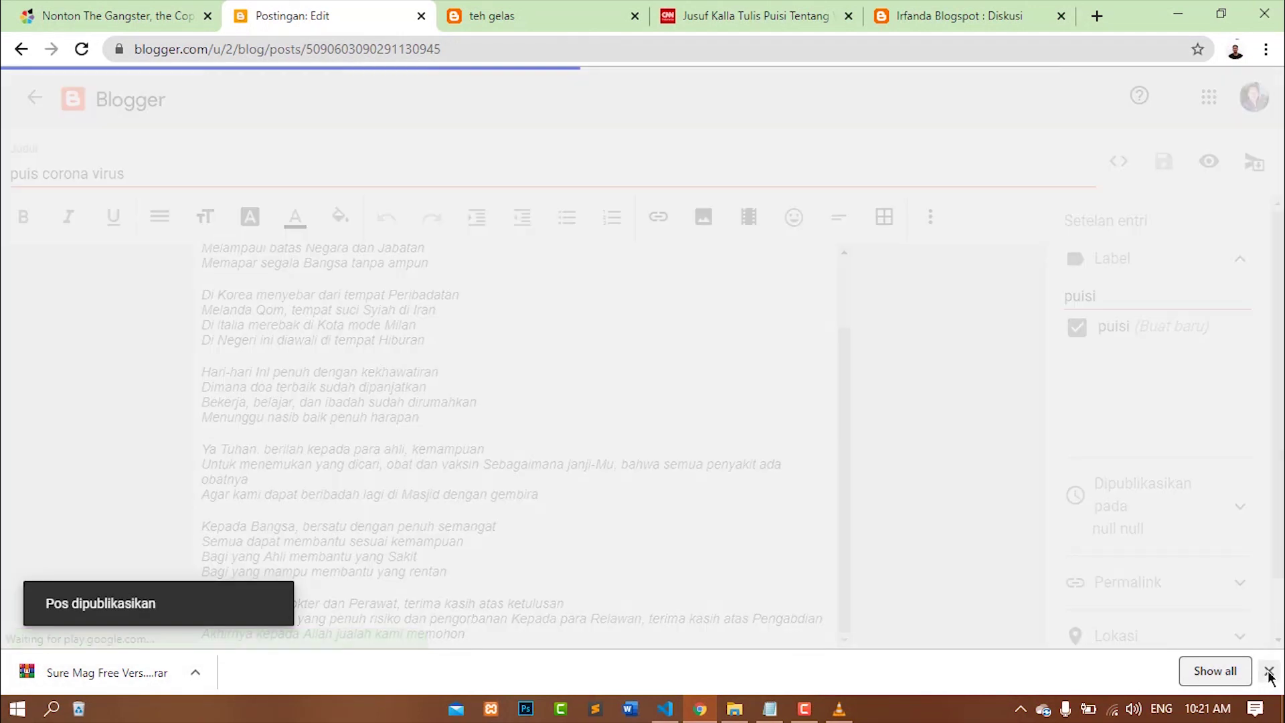
click(1269, 668)
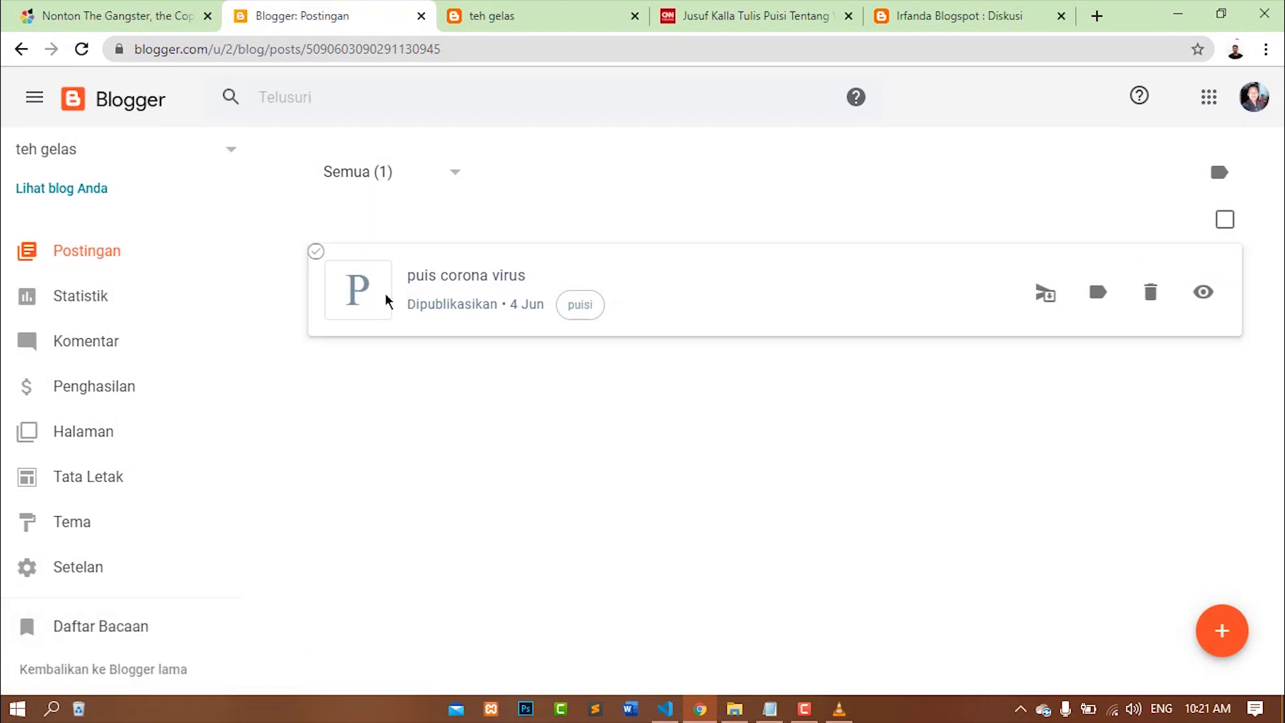
click(448, 283)
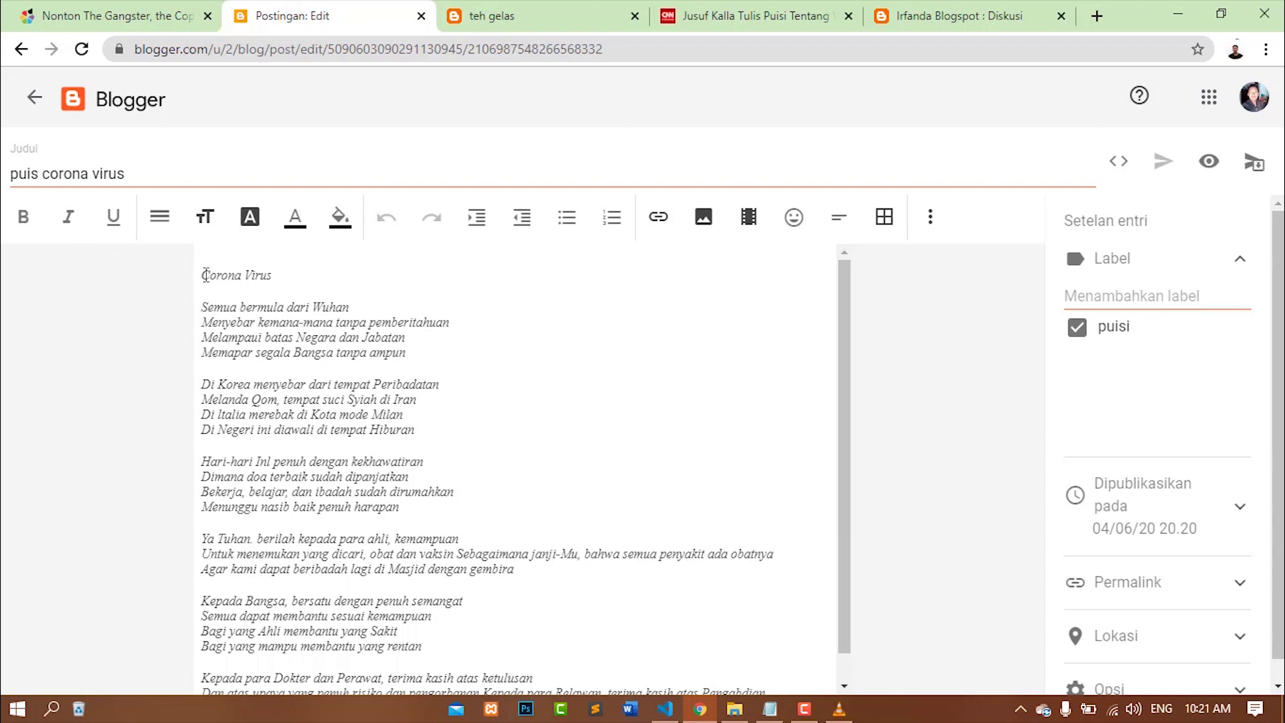
Insert blank lines above the "Corona Virus" heading in the post body and place the text cursor on the first one
click(241, 280)
key(Up)
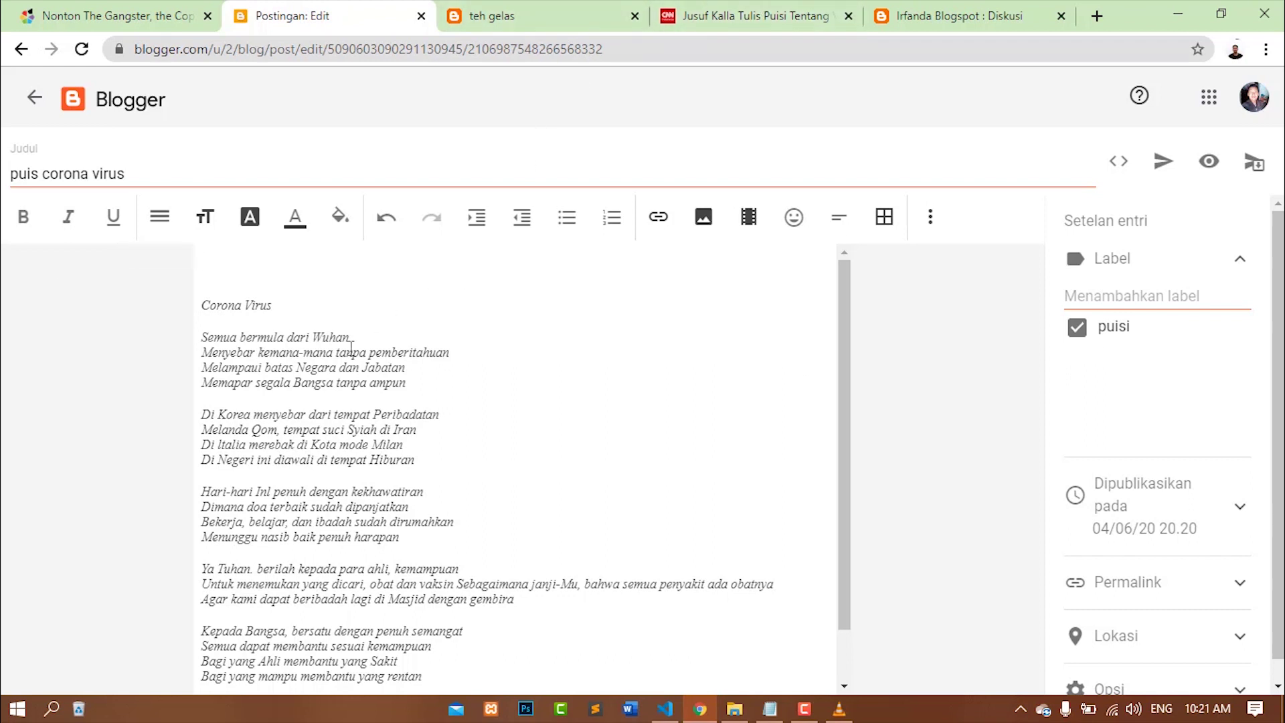
scroll(374, 341, down, 1)
scroll(394, 331, up, 1)
scroll(415, 321, down, 1)
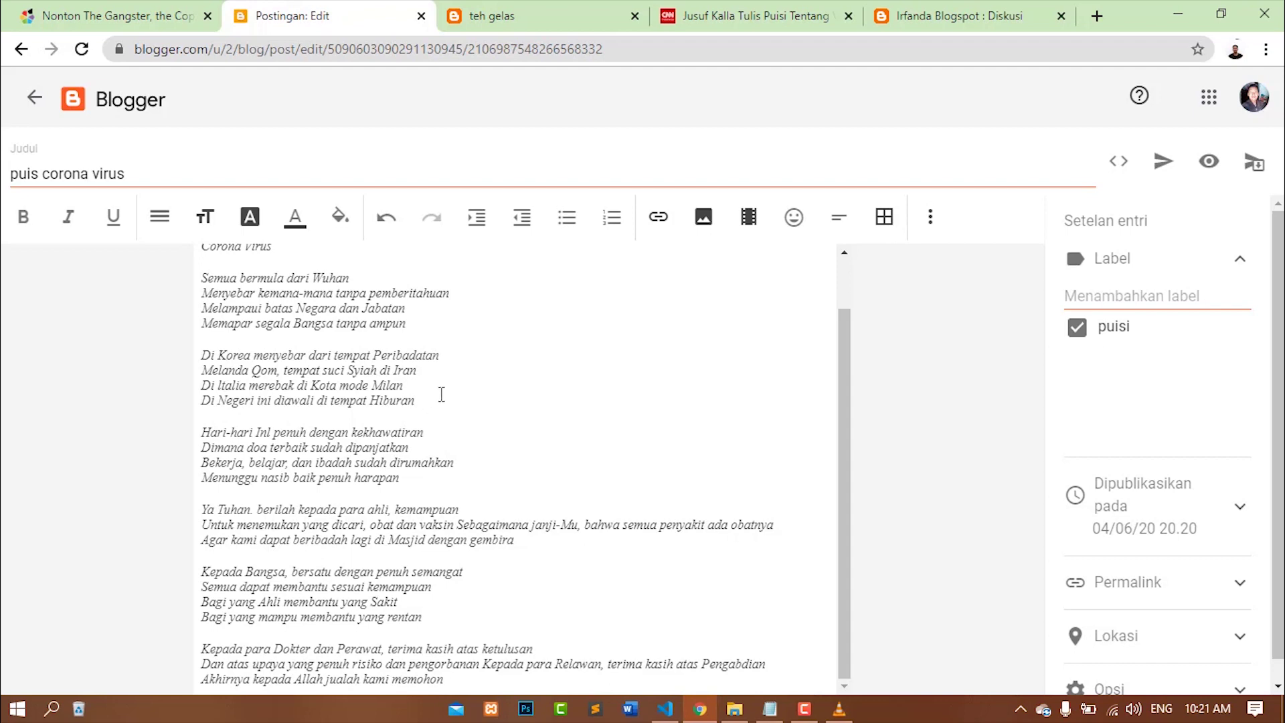
scroll(437, 404, up, 1)
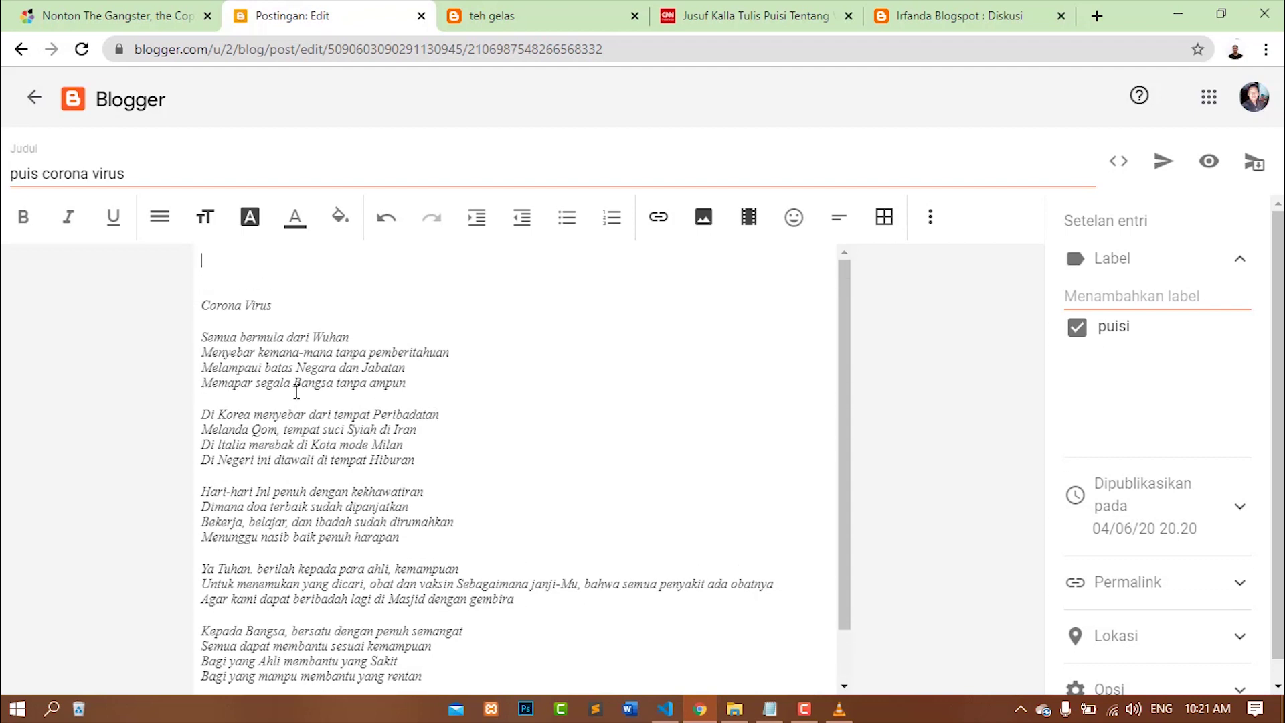
Examine how posts and their thumbnails appear on the example blog's Diskusi and Tugas Komunikasi Intrapersonal label pages
click(957, 15)
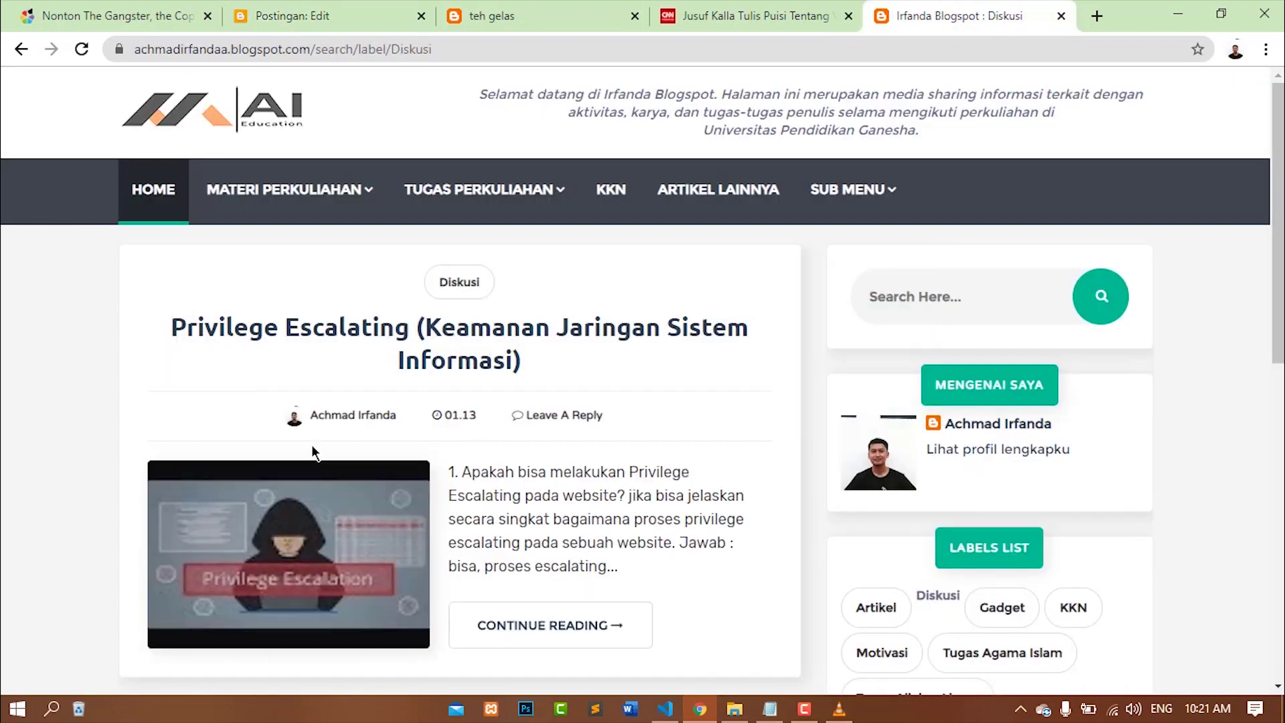
scroll(315, 429, down, 4)
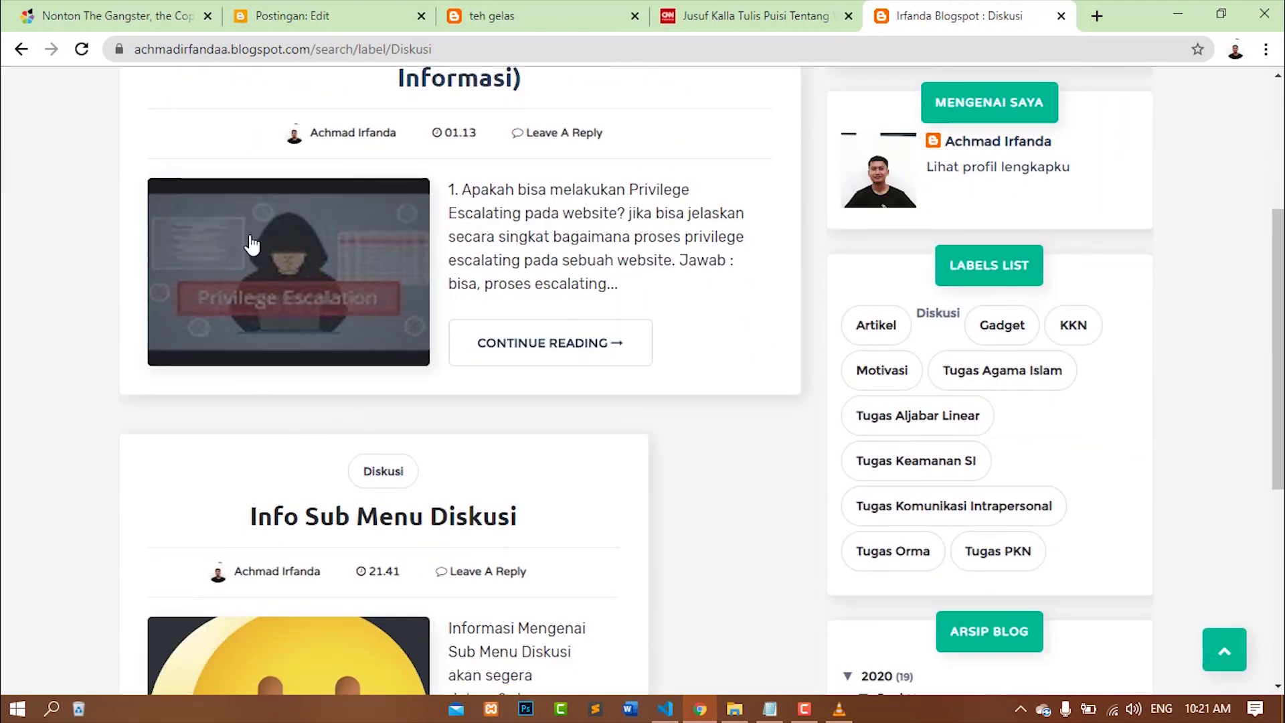
scroll(314, 354, up, 1)
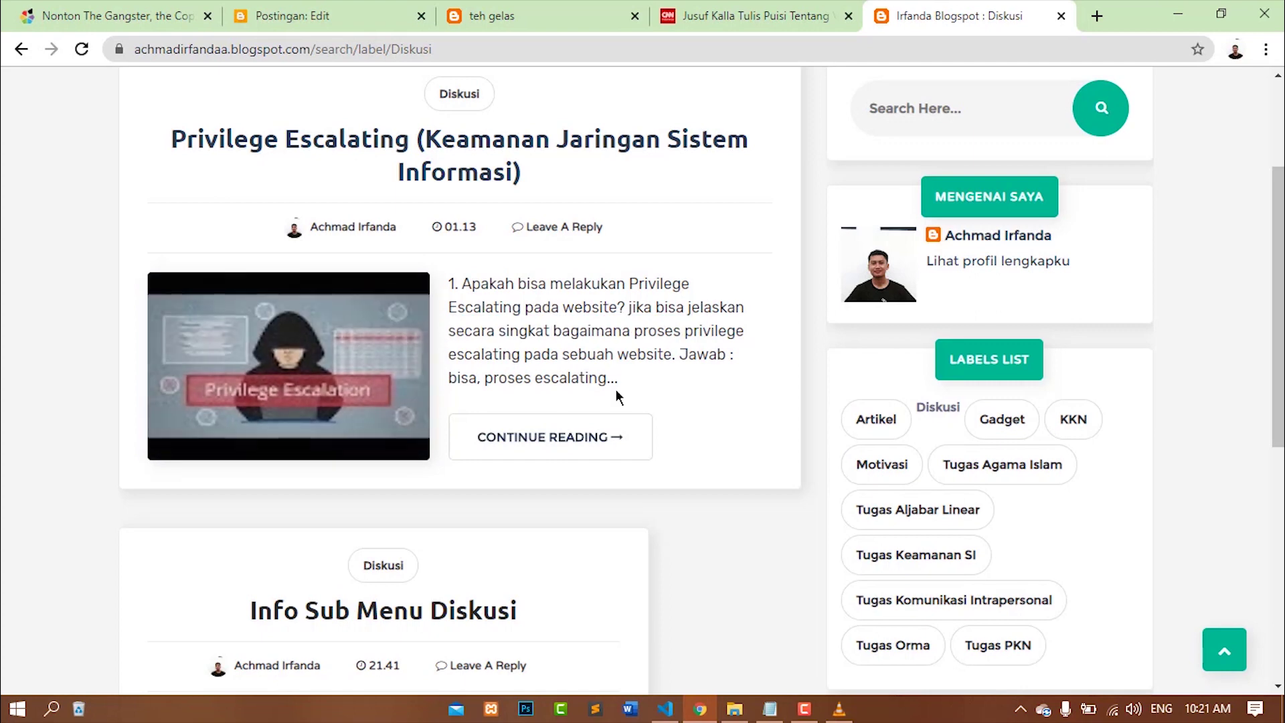
scroll(596, 407, up, 1)
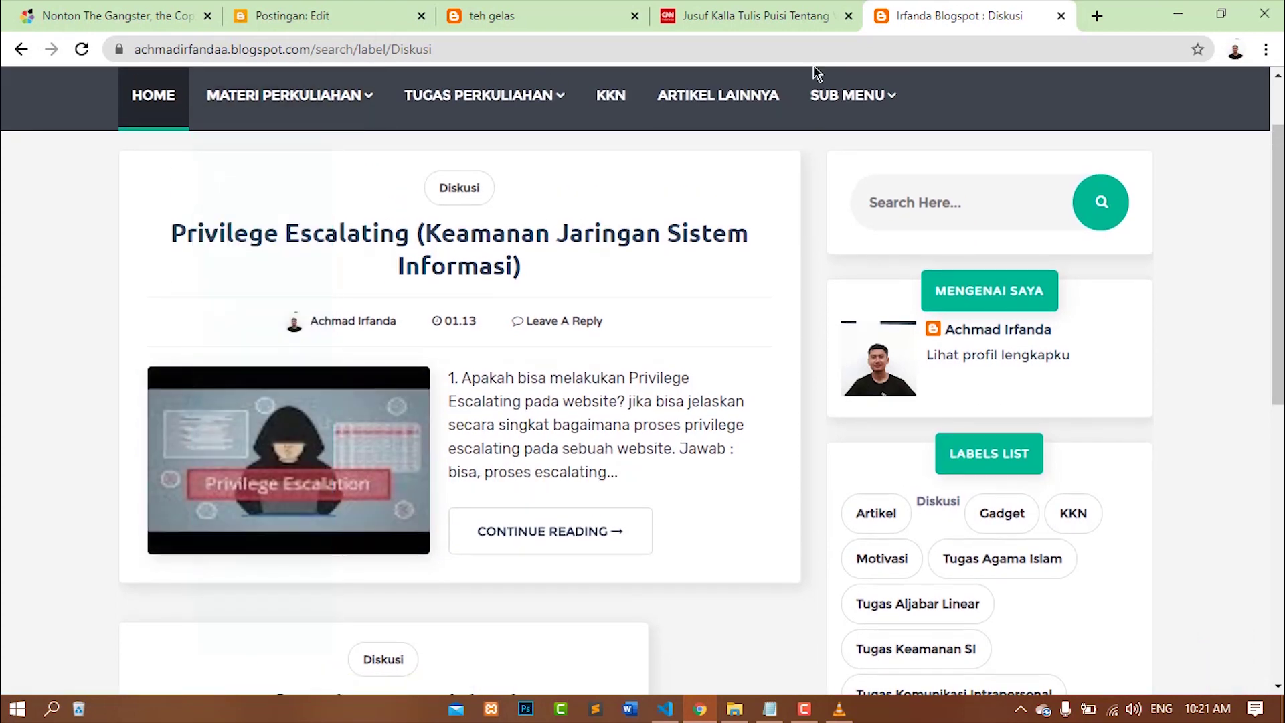
scroll(1064, 415, down, 4)
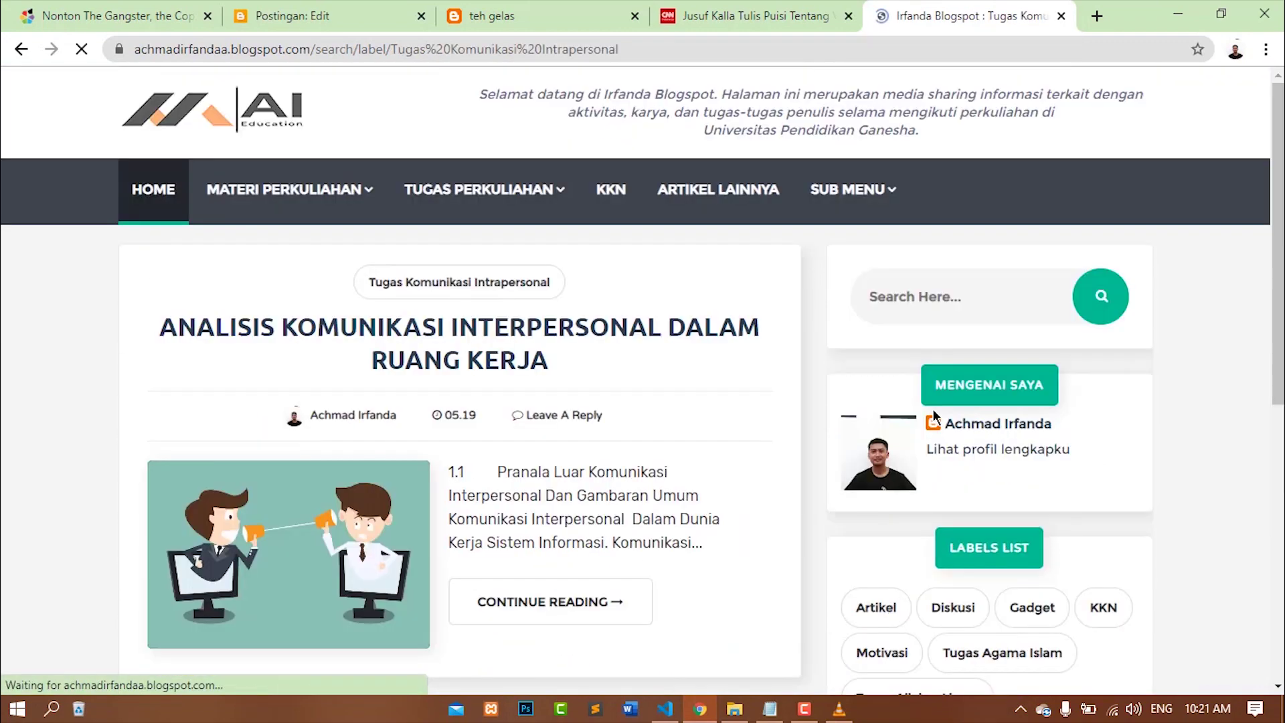
scroll(618, 372, down, 2)
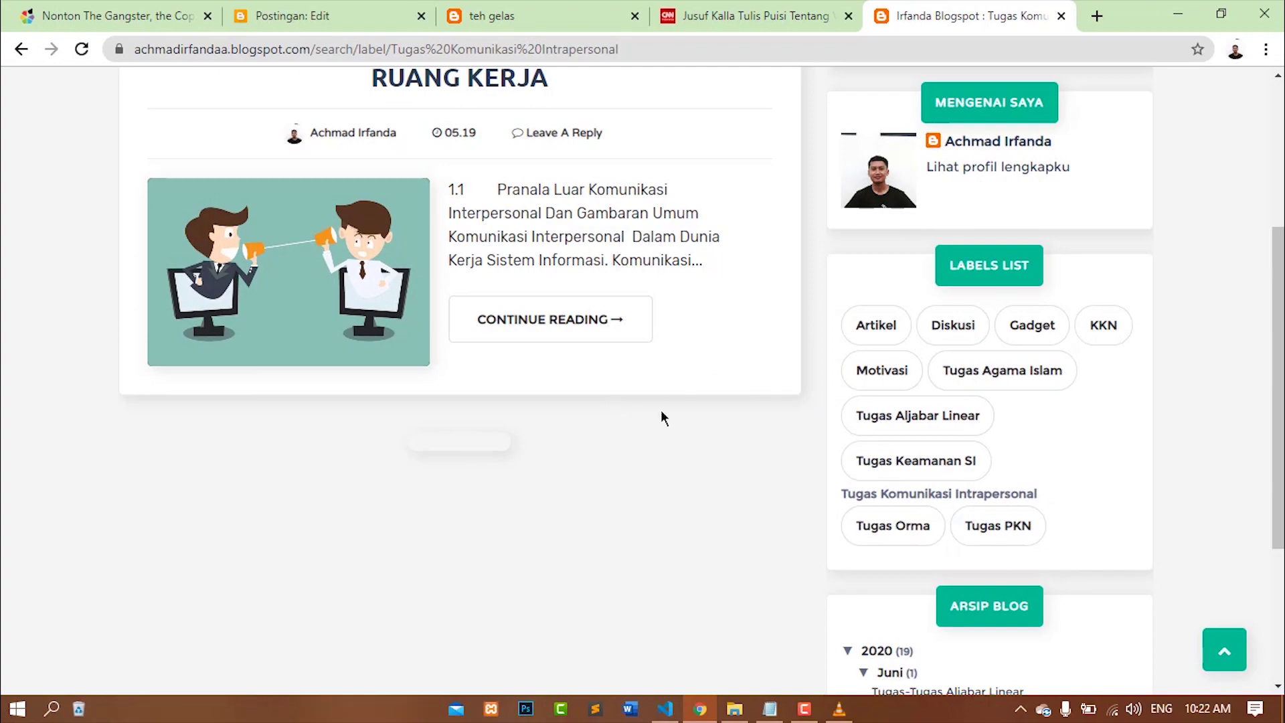
scroll(667, 401, up, 5)
scroll(744, 257, down, 3)
scroll(744, 257, up, 1)
scroll(696, 261, up, 2)
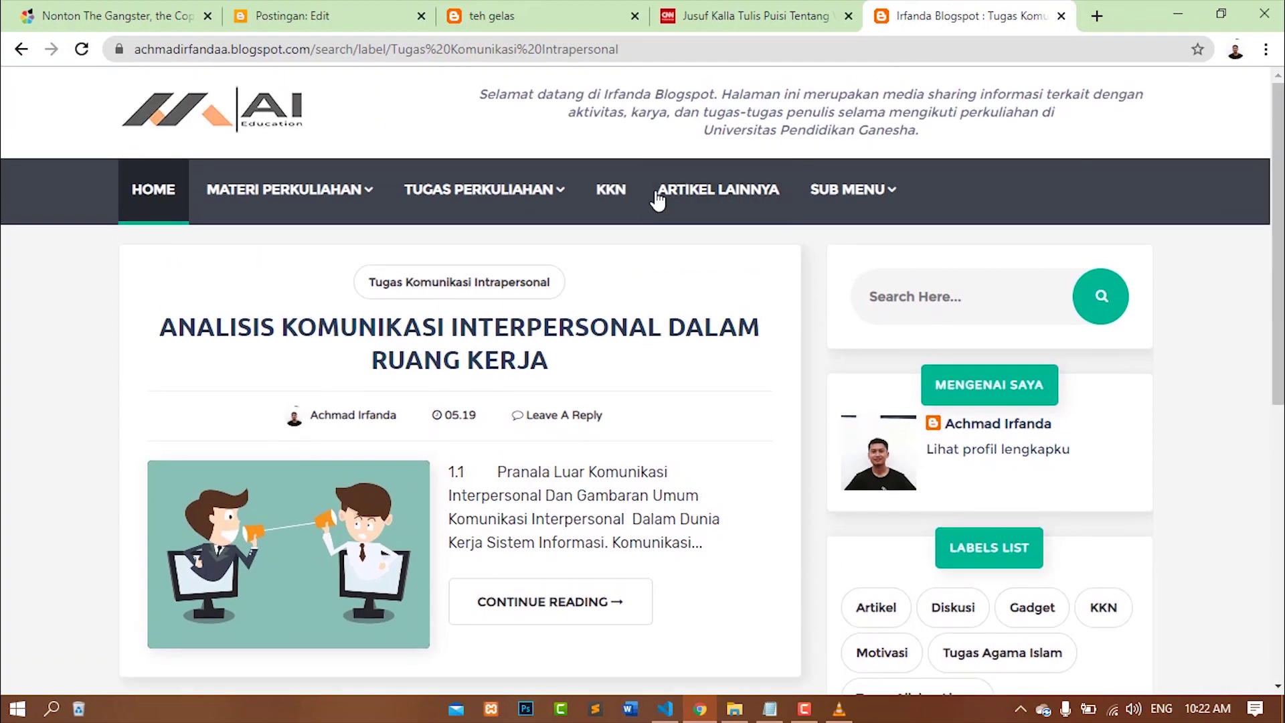
Open the article "Managemen Sumberdaya Manusia (Human Resource Management)" from the example blog's Tugas Orma label
click(404, 14)
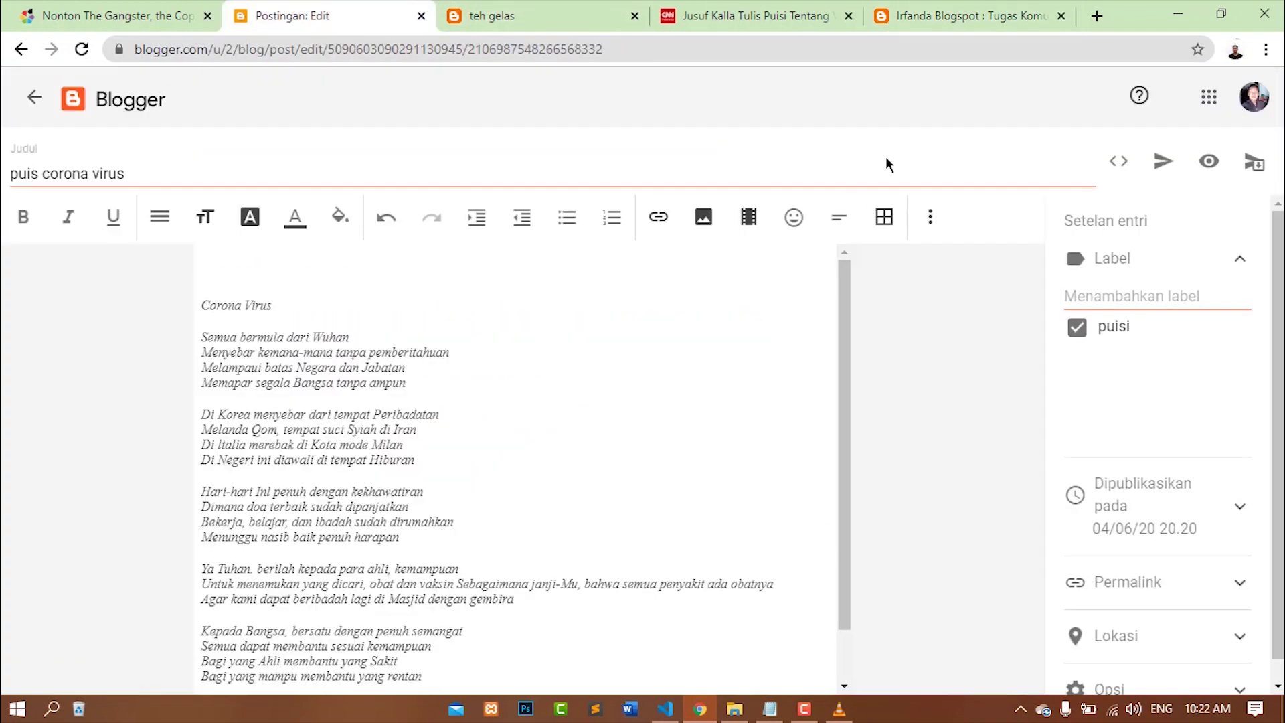
click(964, 12)
scroll(1030, 649, down, 4)
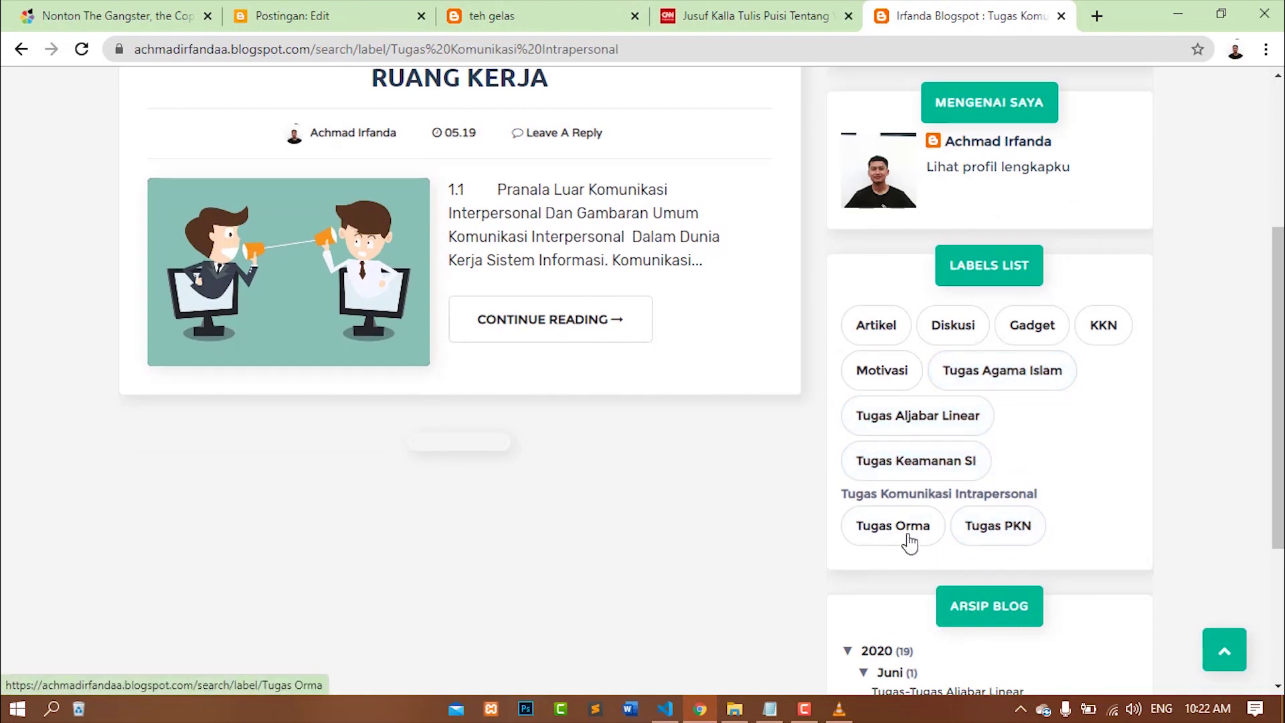
click(880, 534)
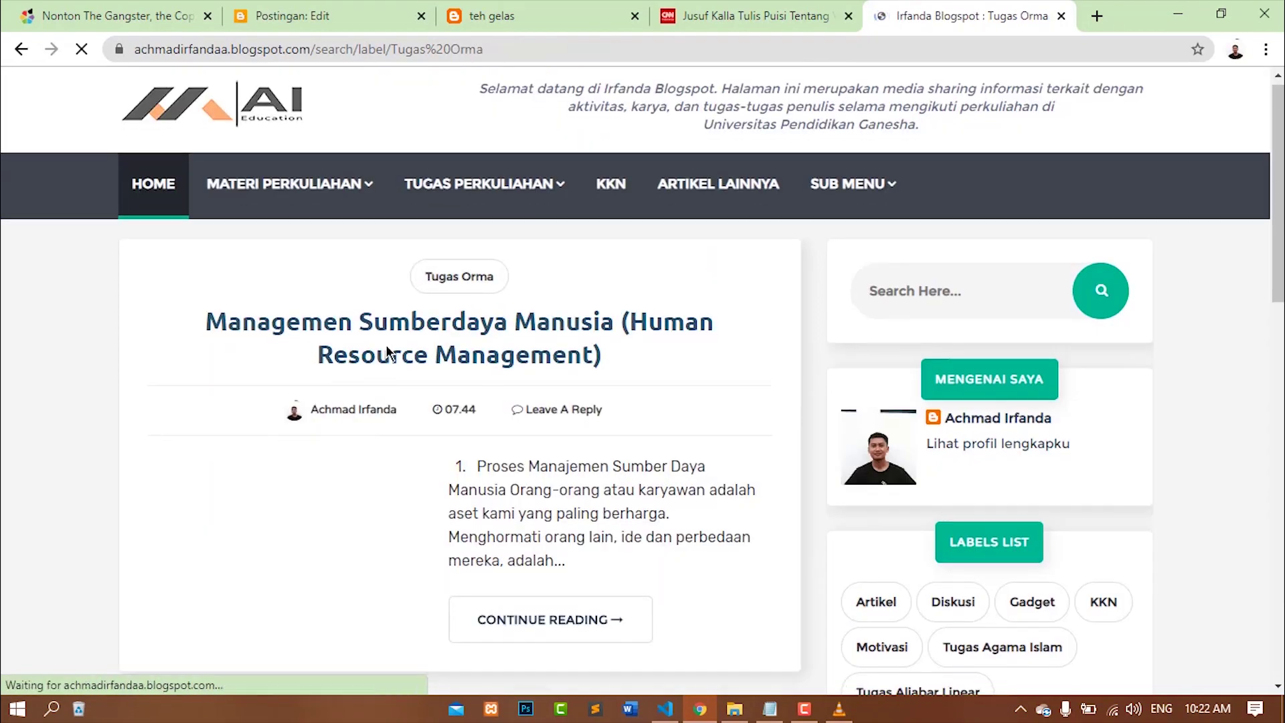
click(558, 628)
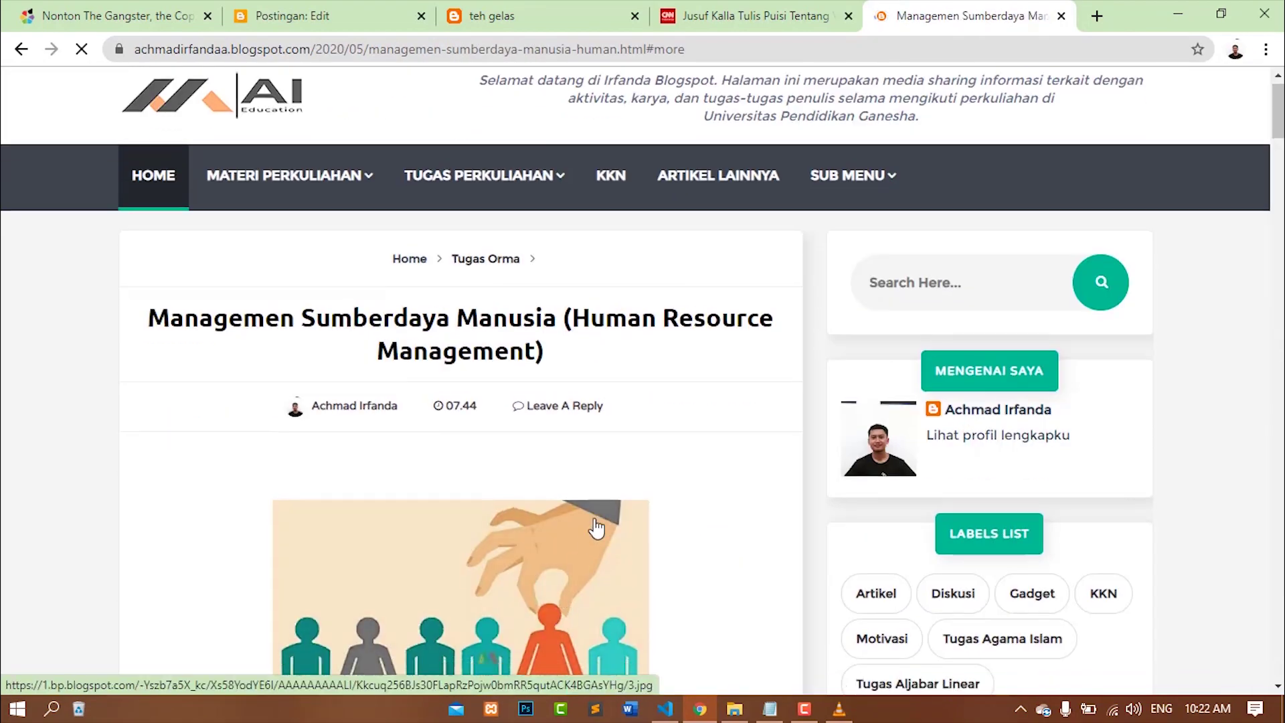
Examine how the opening picture and the other images are placed between the text sections of the article
scroll(595, 509, down, 8)
scroll(595, 509, up, 16)
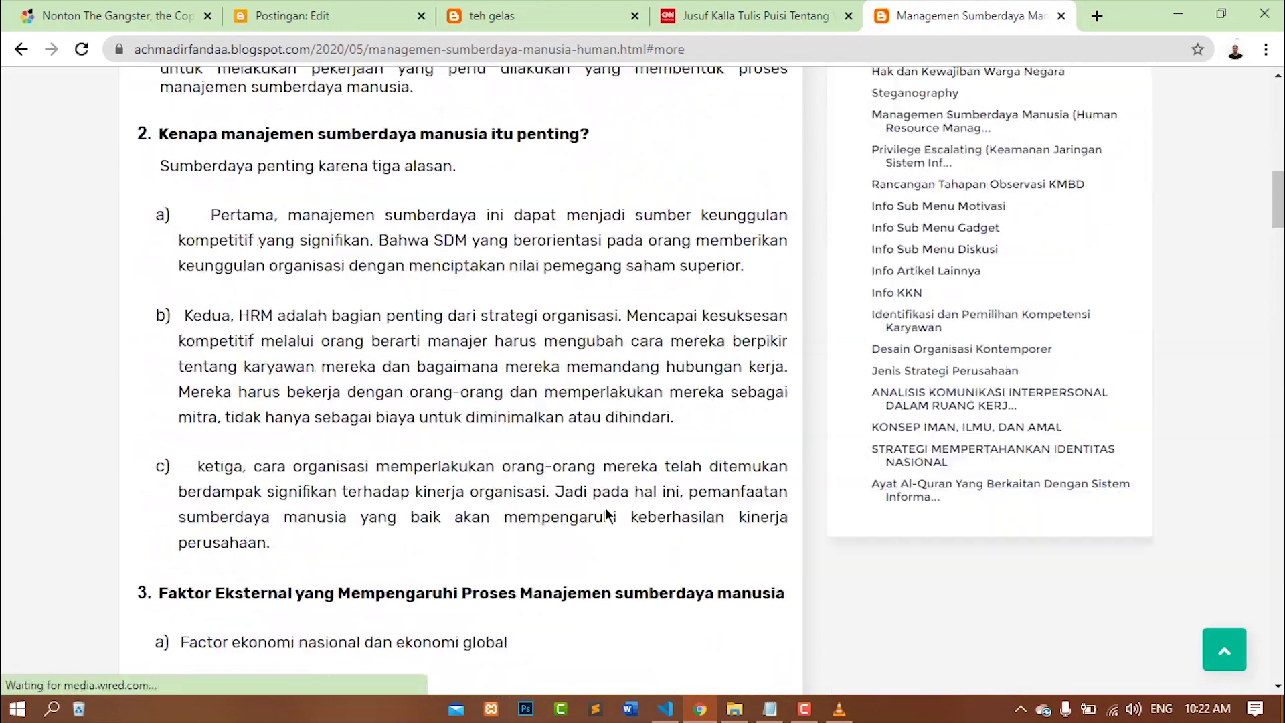
scroll(603, 503, up, 5)
scroll(601, 503, down, 18)
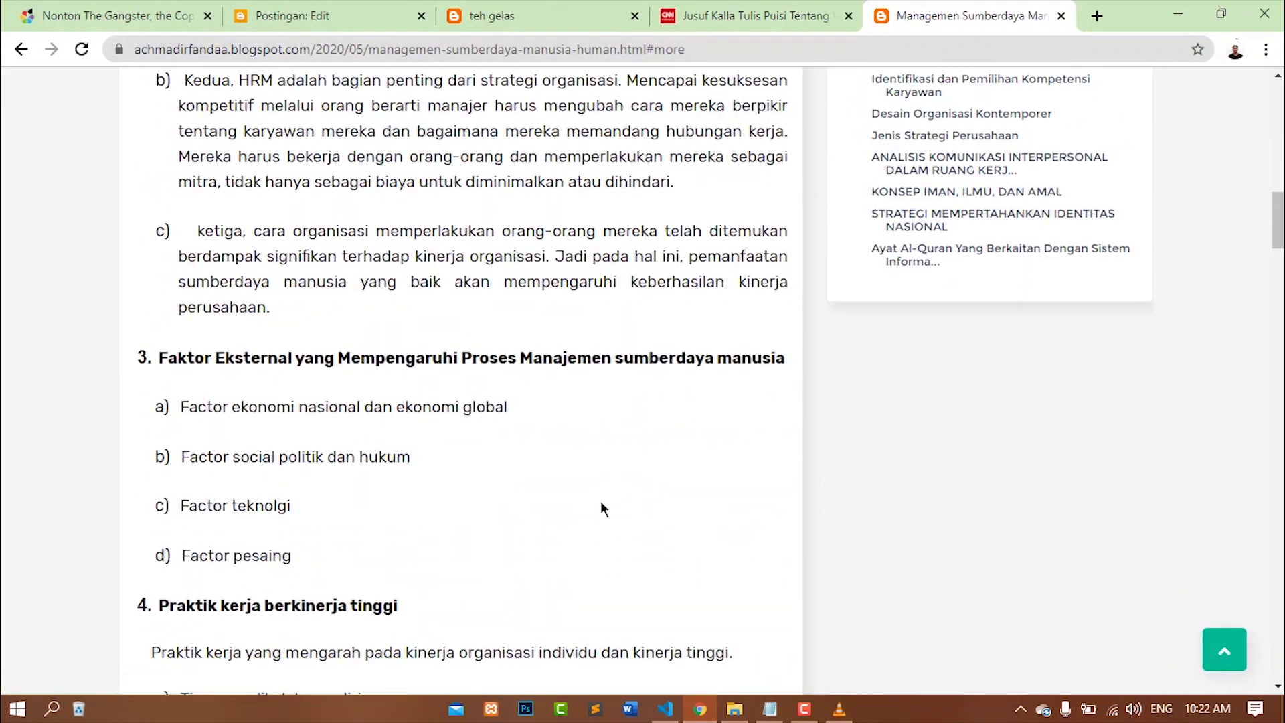
scroll(598, 491, up, 18)
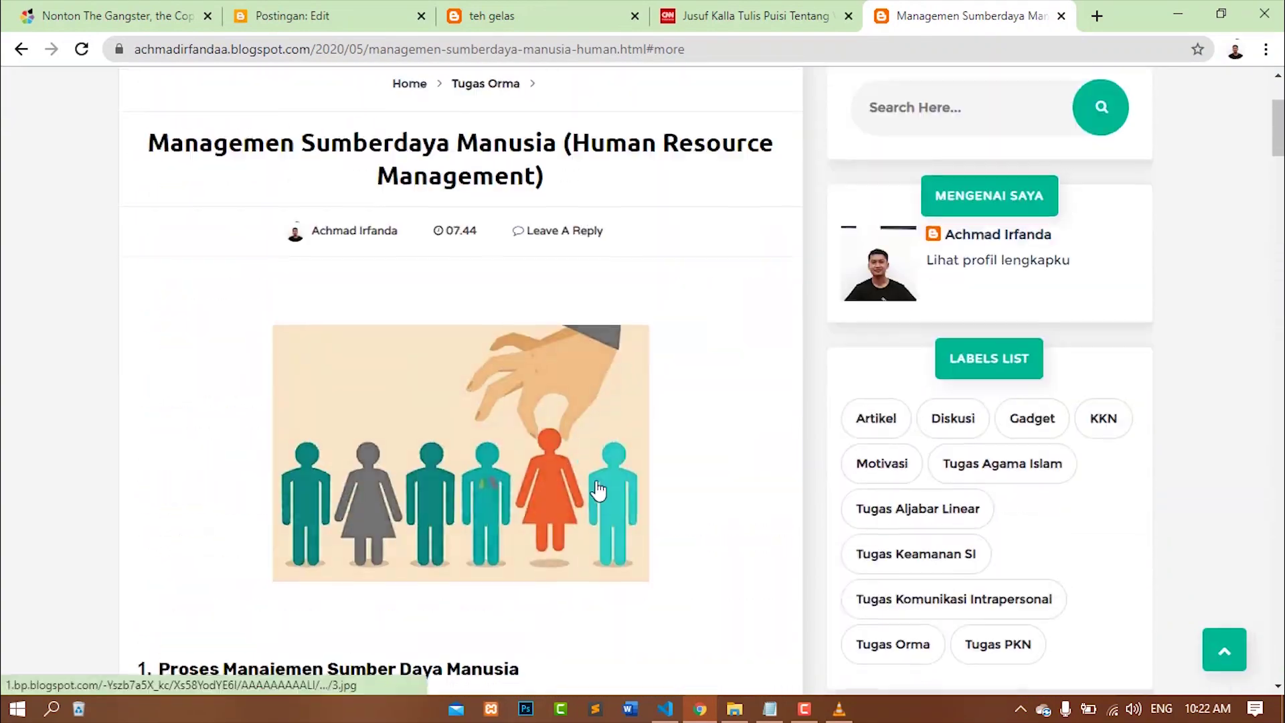
scroll(595, 479, down, 10)
scroll(596, 484, up, 10)
scroll(596, 487, down, 15)
scroll(595, 493, down, 20)
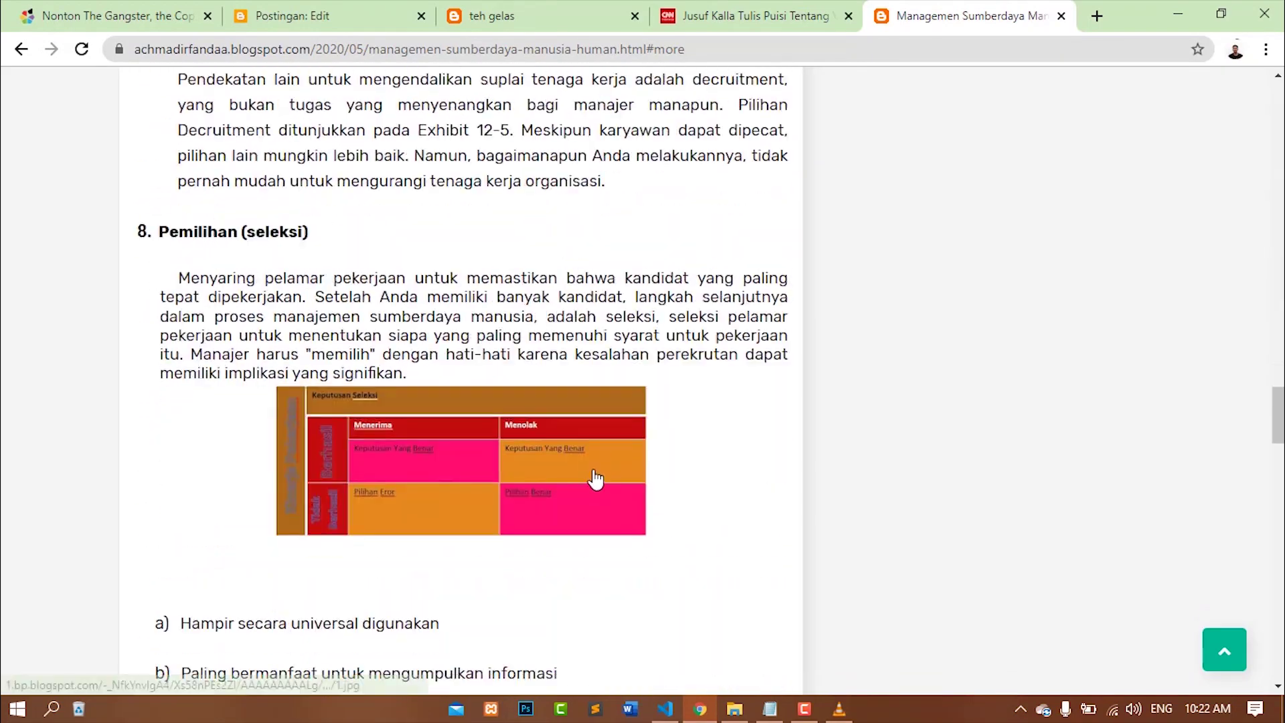
scroll(594, 473, up, 20)
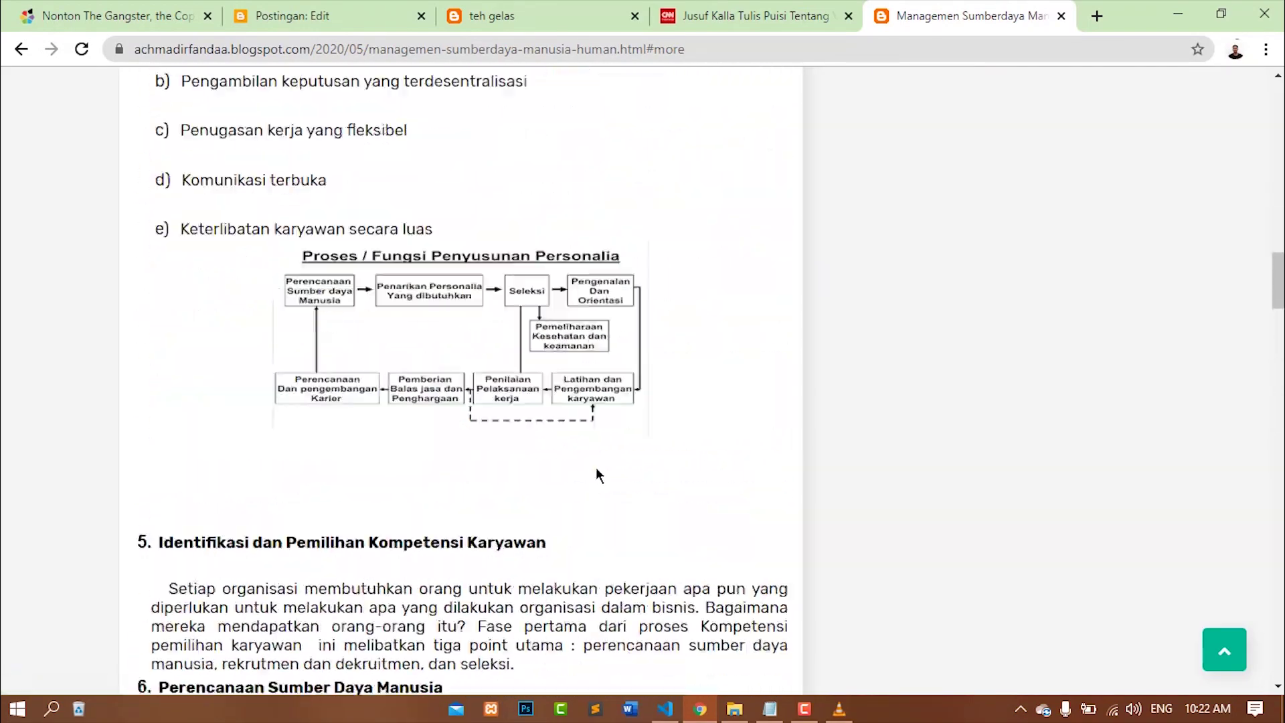
scroll(598, 469, up, 15)
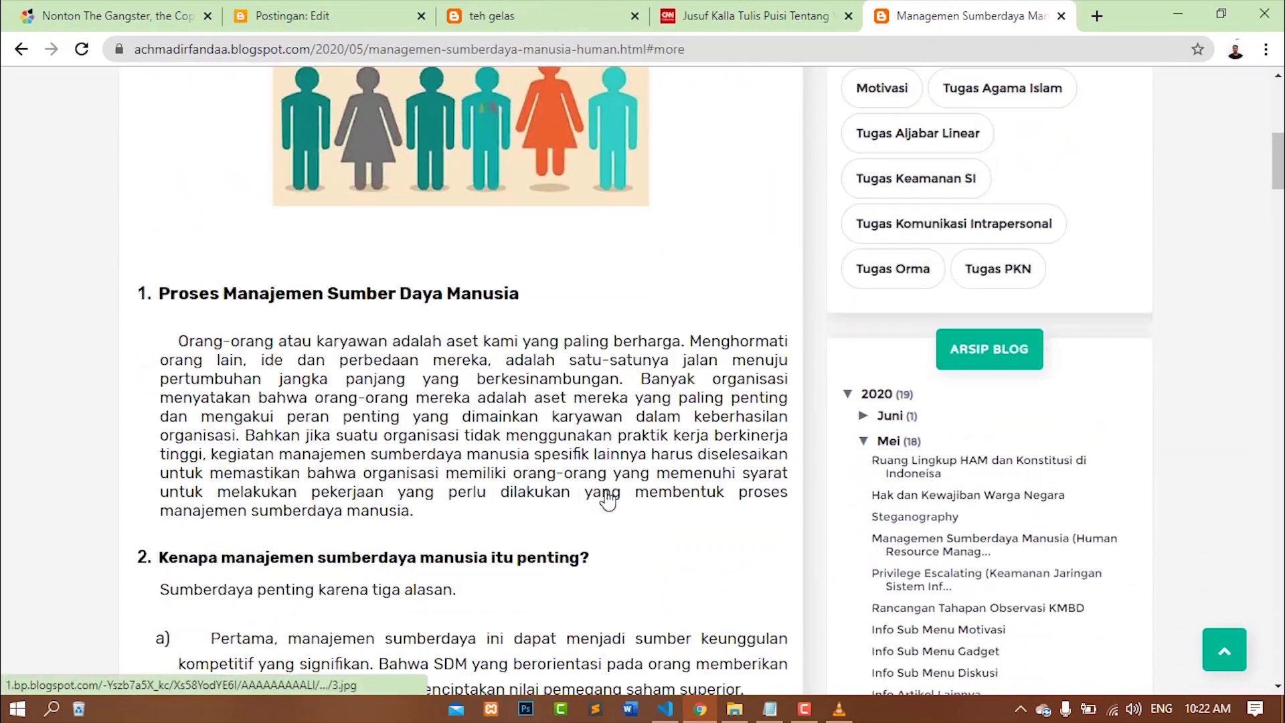
scroll(607, 499, down, 15)
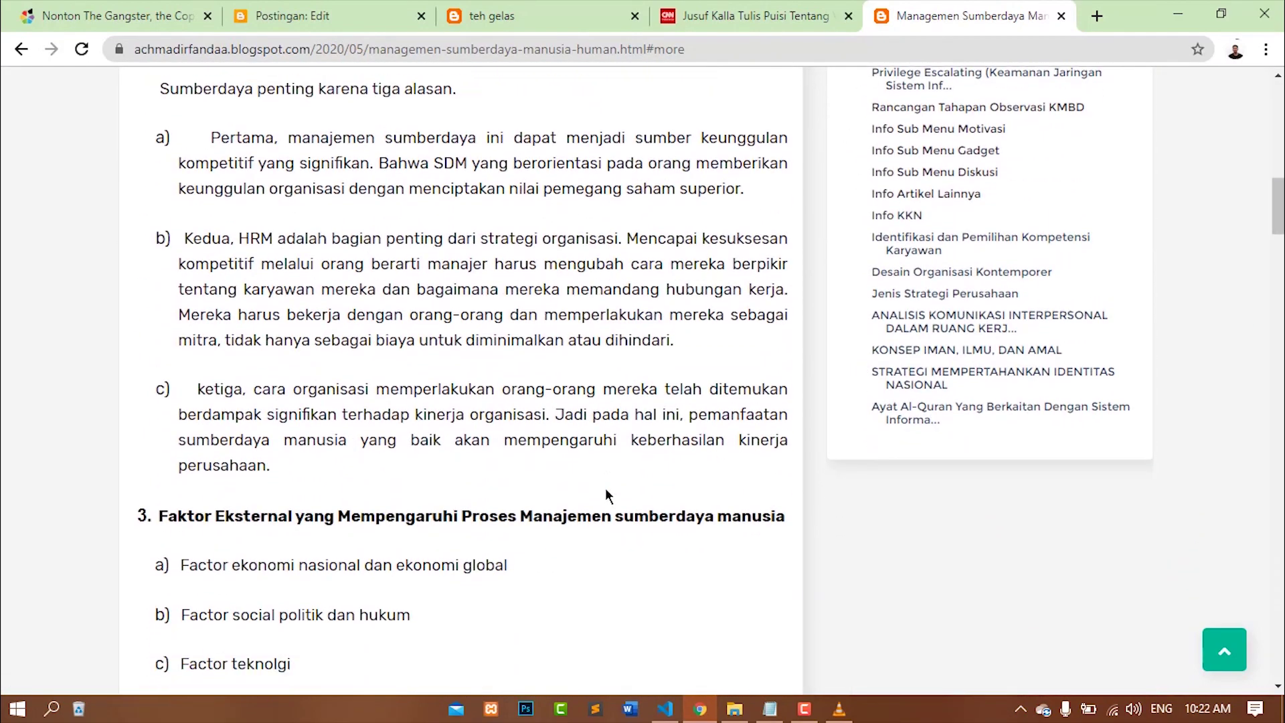
scroll(606, 489, up, 15)
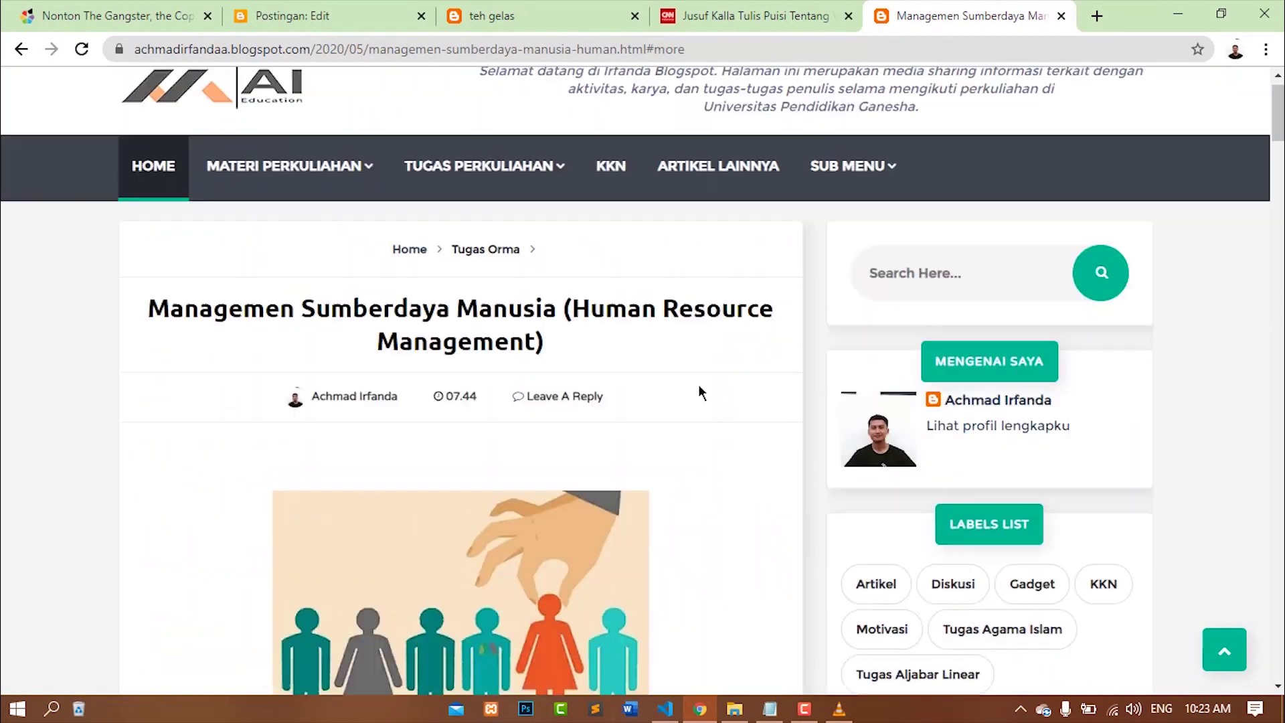
scroll(692, 388, down, 1)
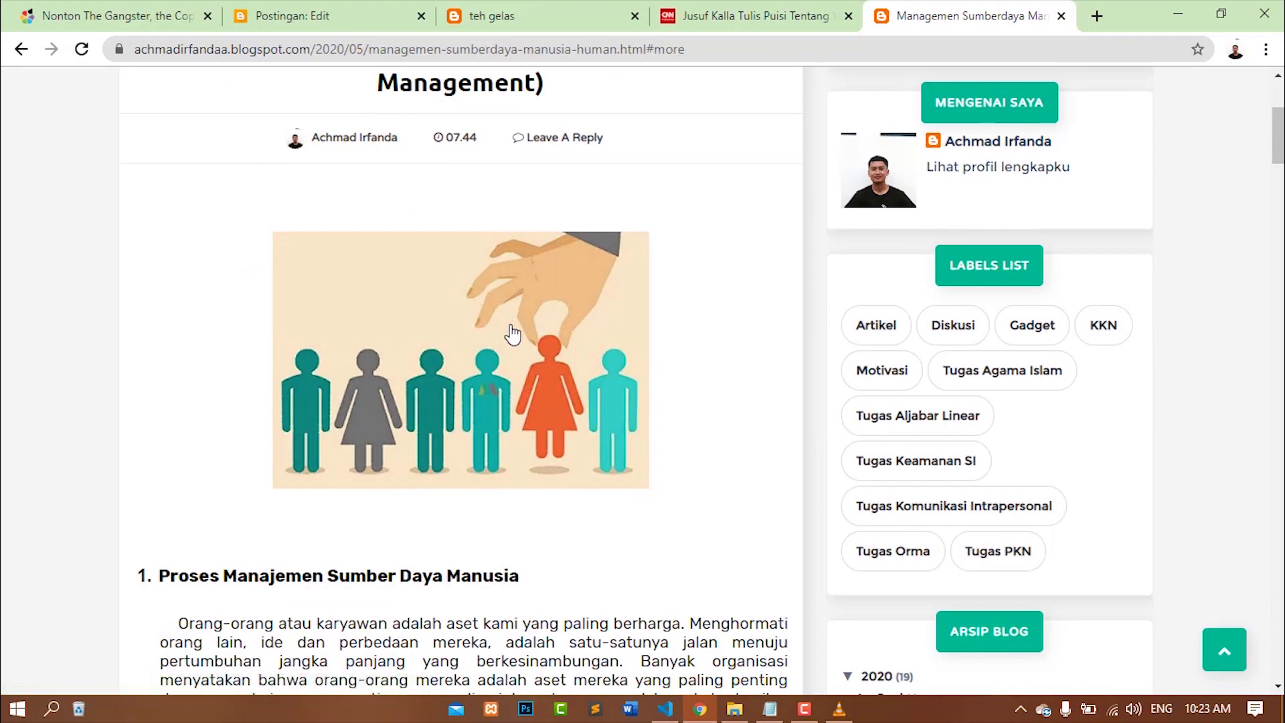
scroll(453, 372, down, 16)
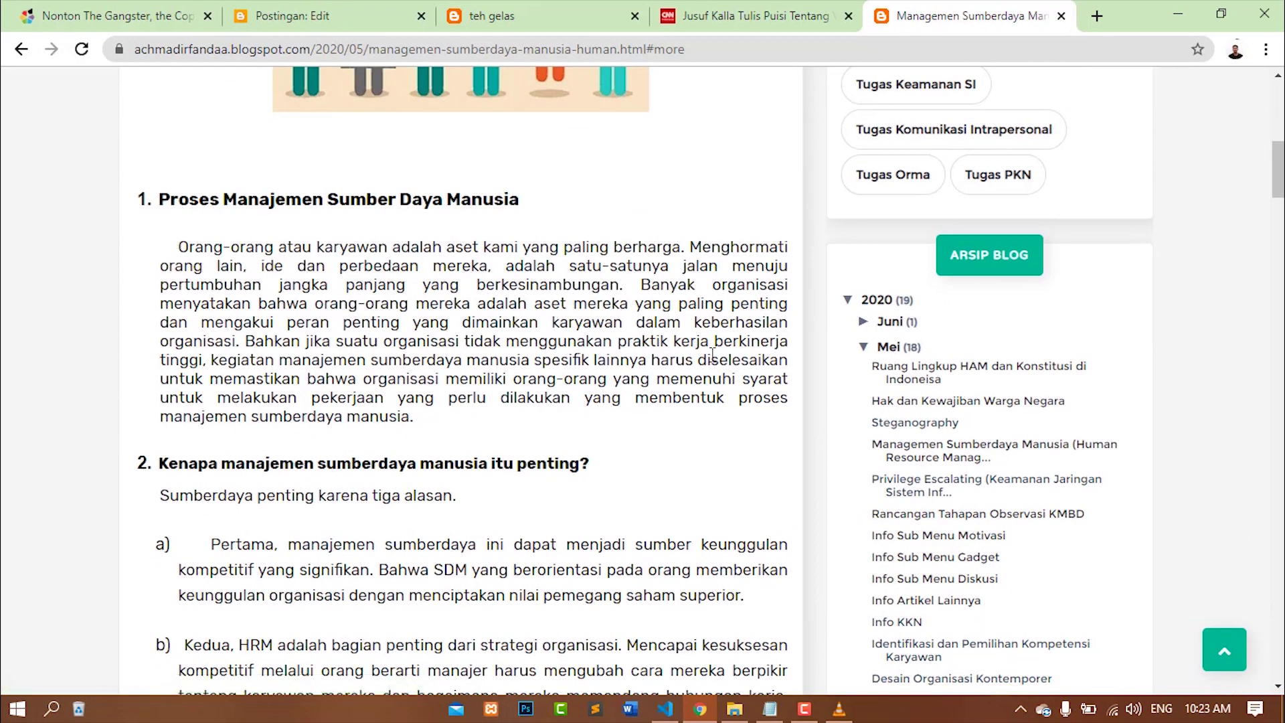
Return to the Tugas Orma post list and examine the thumbnail of the human resource management article
click(21, 49)
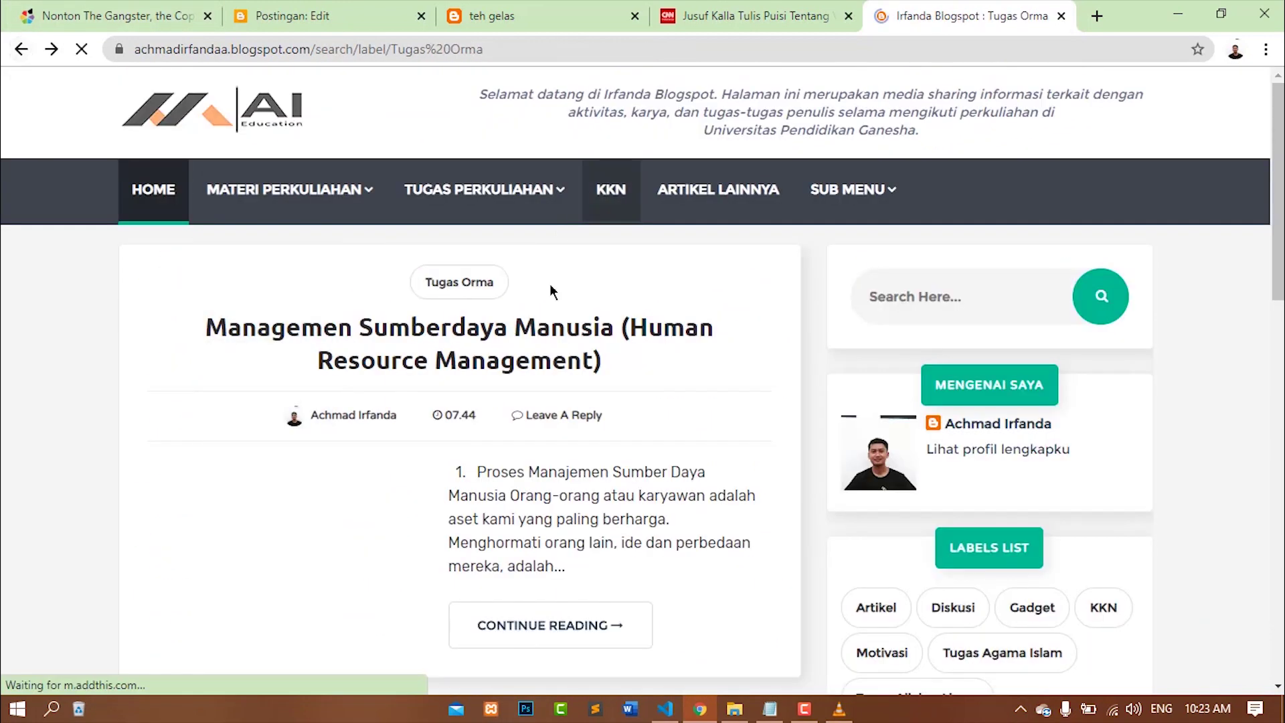
scroll(577, 332, down, 4)
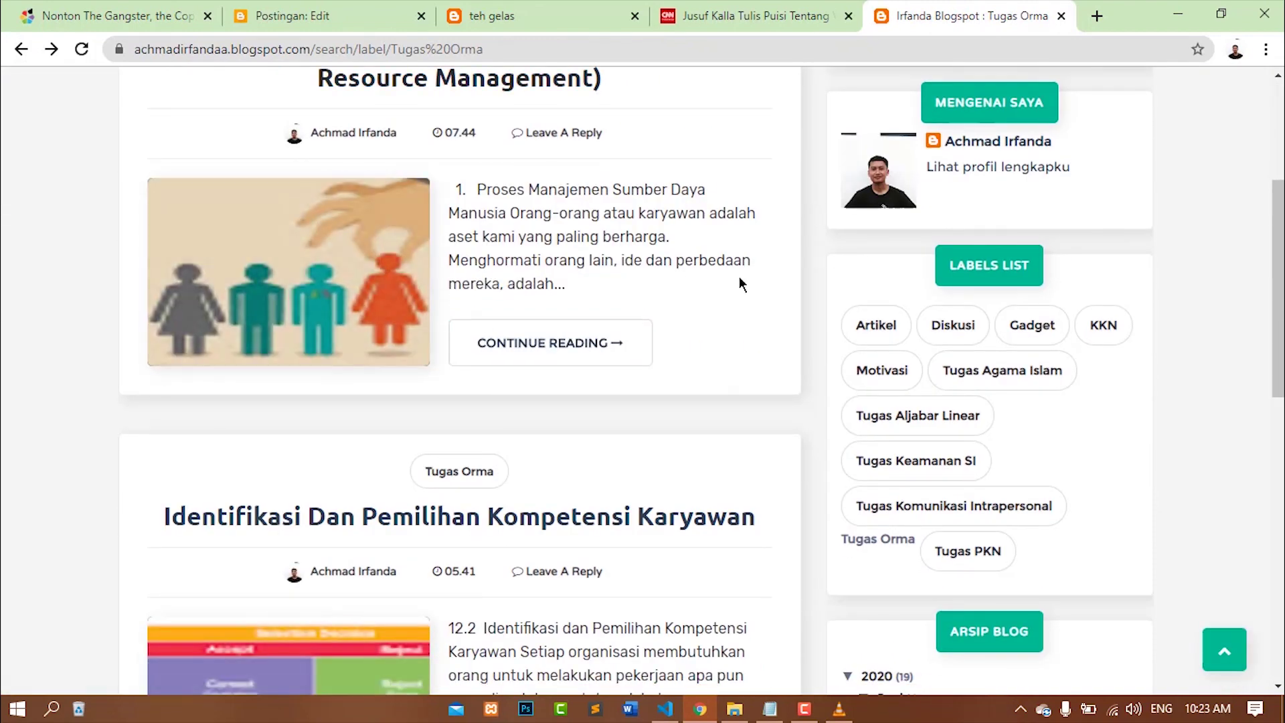
scroll(736, 402, up, 3)
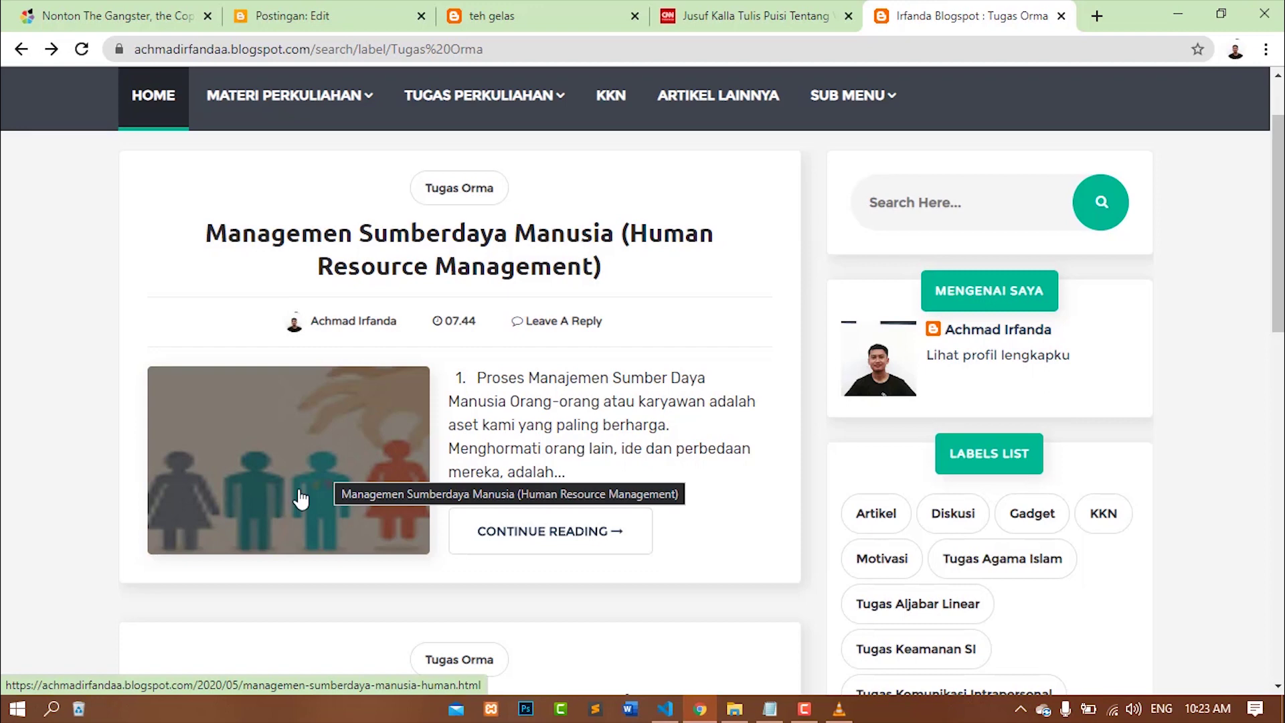
Go back from the CNN Indonesia article to the Google search "puisi menarik tentang corona" and show its image results, dismissing the notification request
click(531, 14)
click(274, 14)
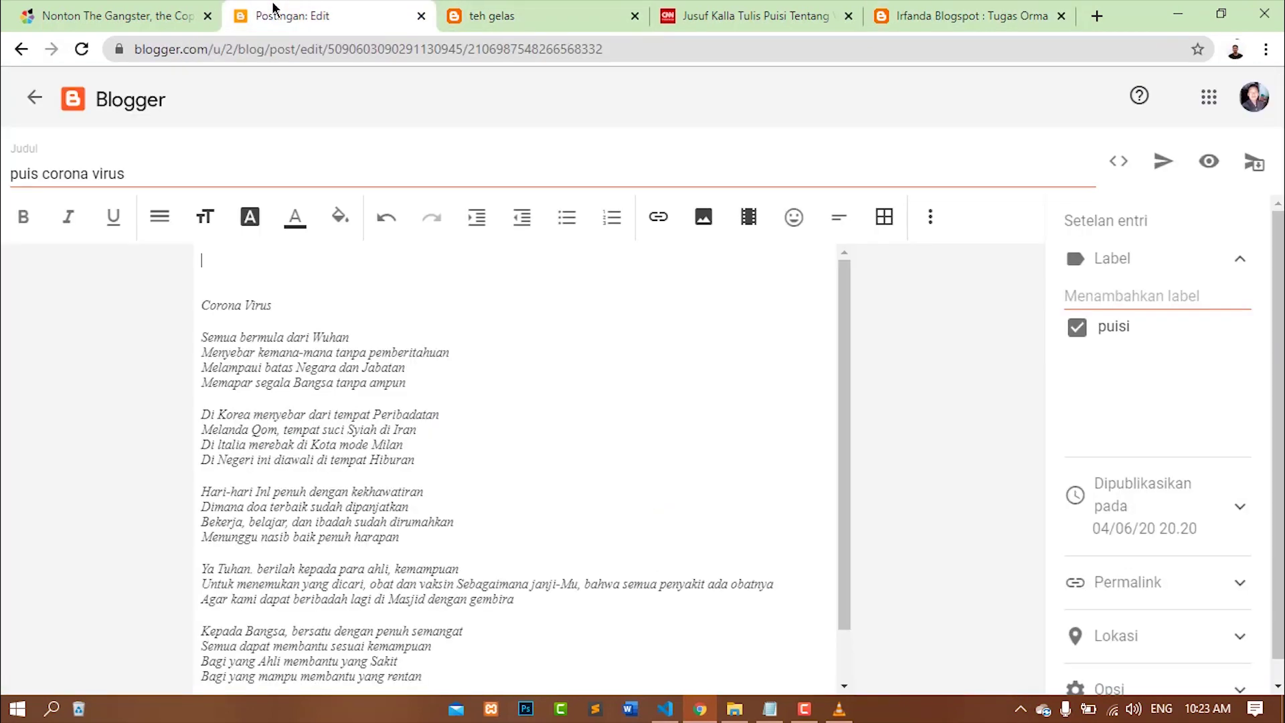
click(743, 15)
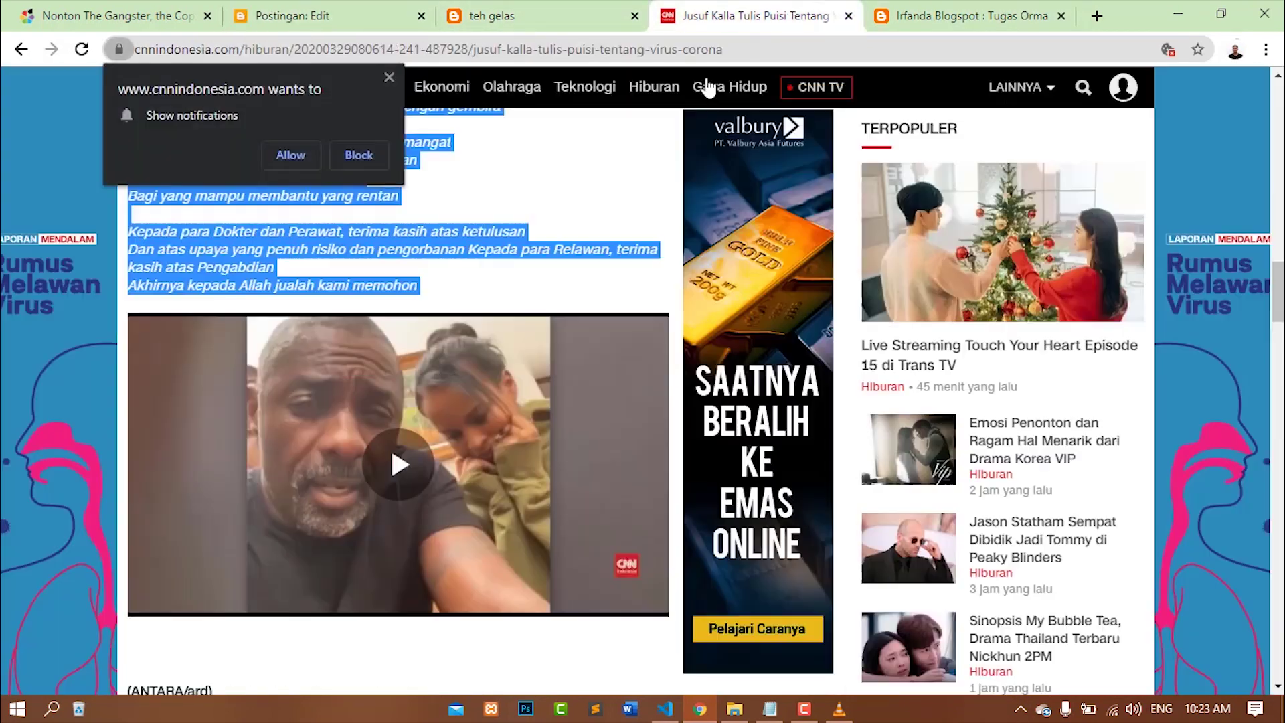
click(16, 50)
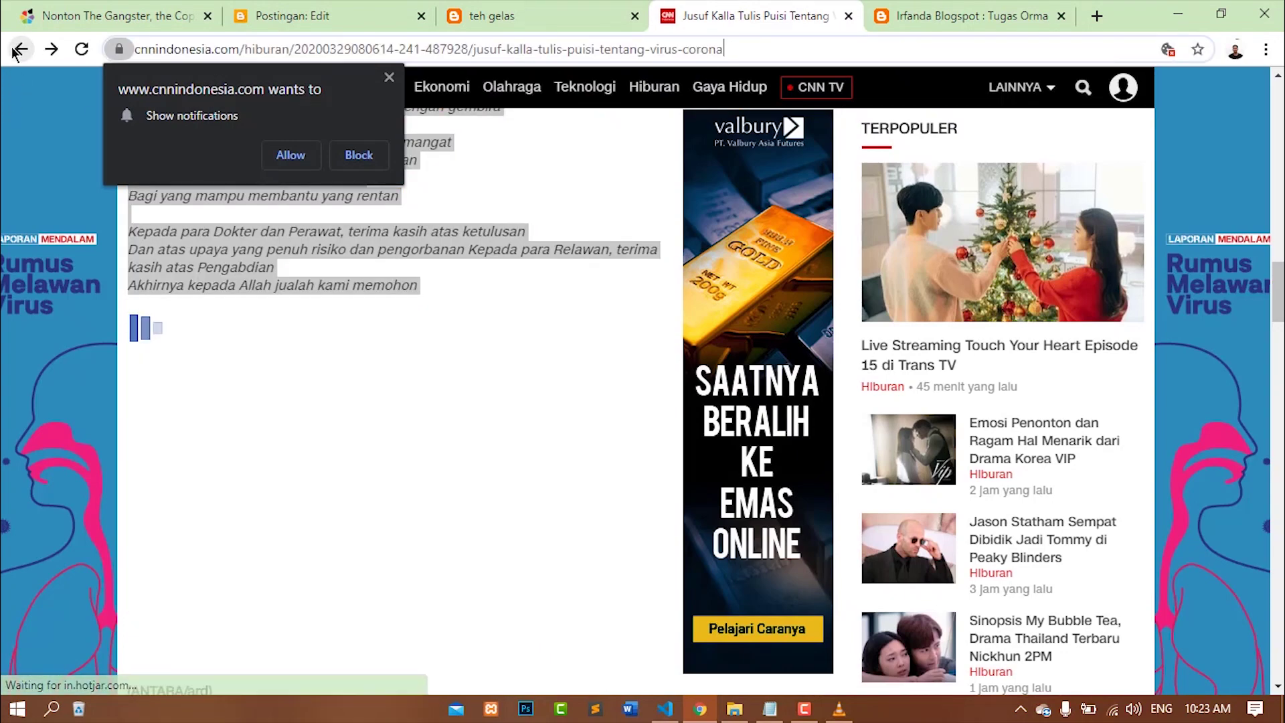
click(389, 80)
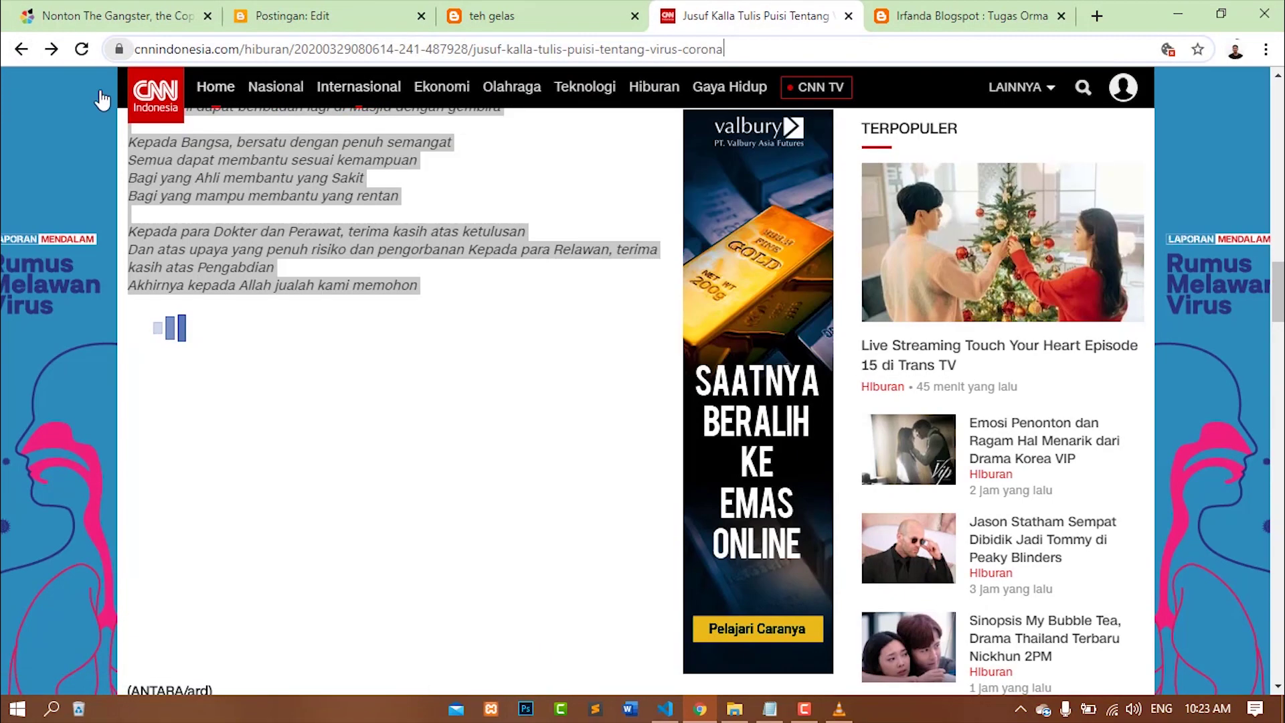
click(30, 54)
click(317, 173)
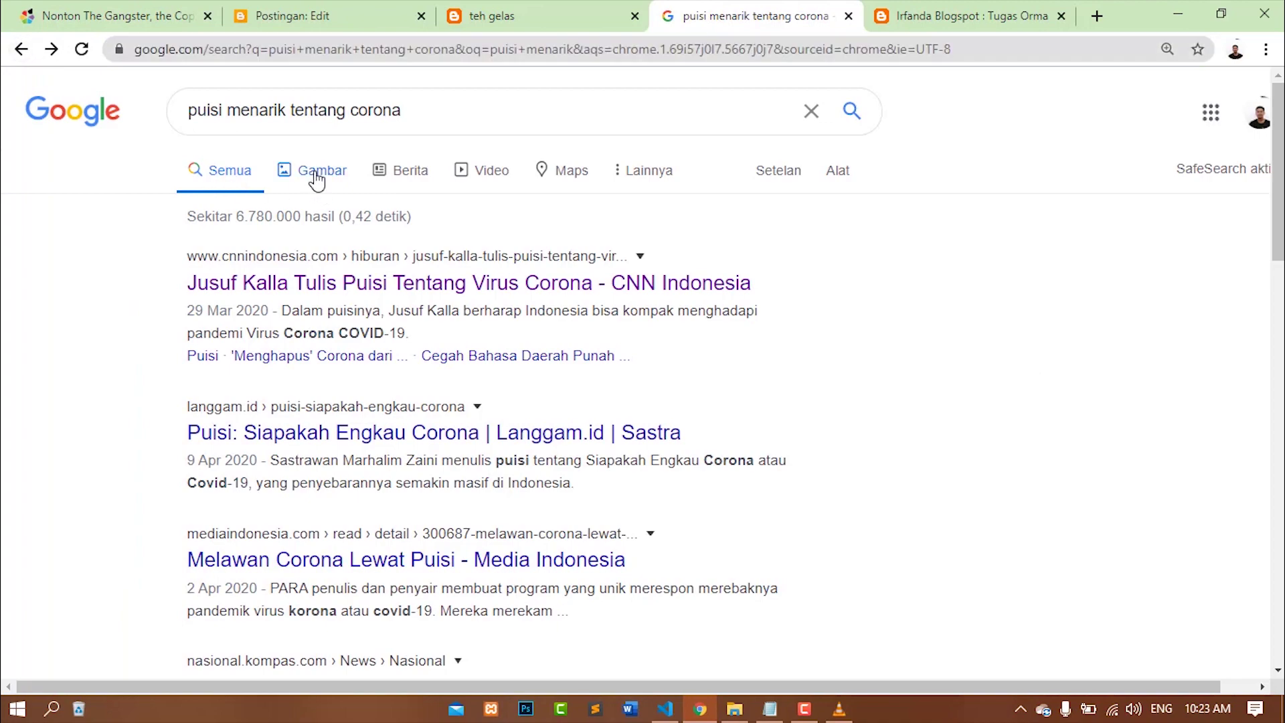
Open the "Siapakah Engkau, Corona" picture from Langgam.id in the image results and copy the image
scroll(1064, 410, down, 3)
scroll(1004, 415, up, 3)
click(900, 305)
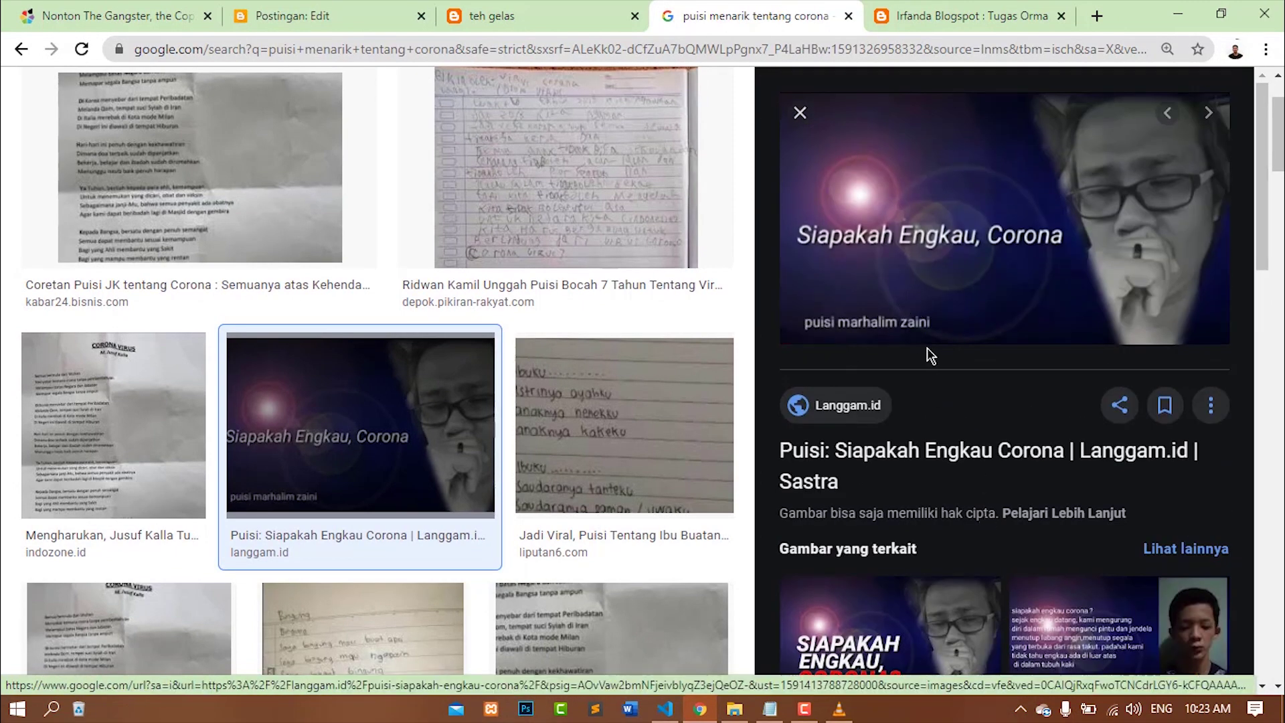
scroll(1066, 629, down, 5)
scroll(1066, 612, up, 5)
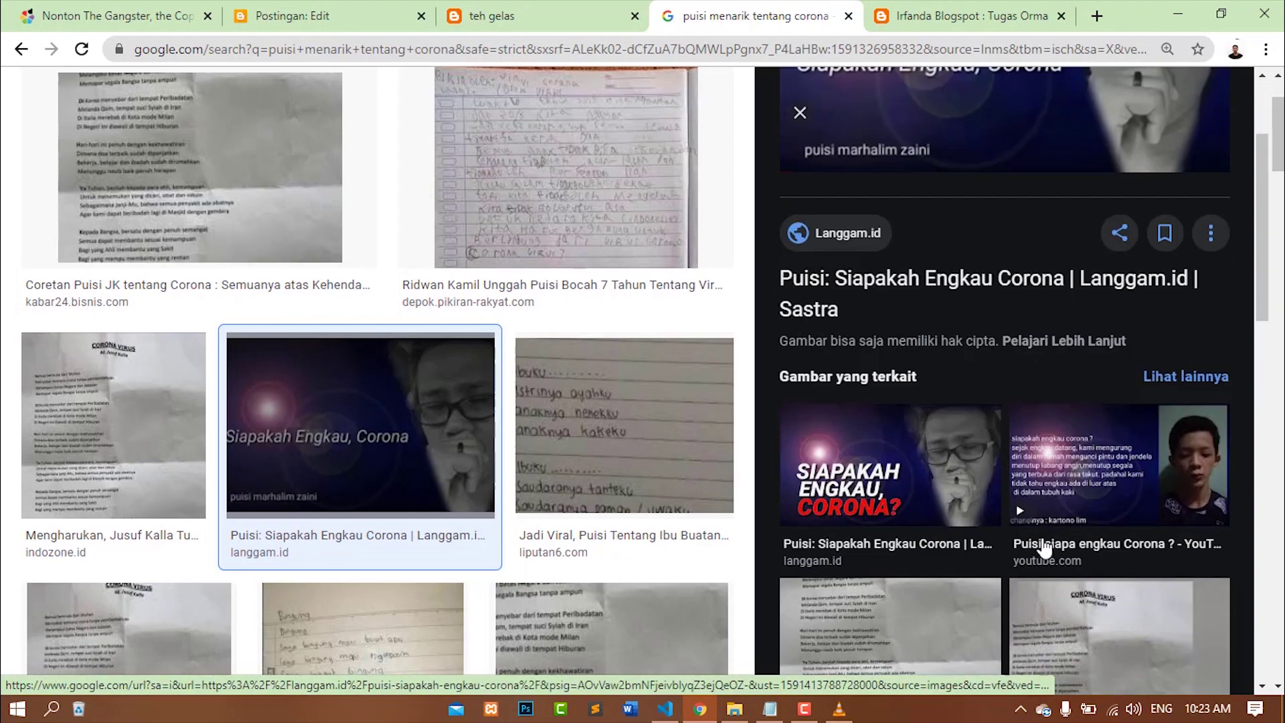
right_click(1004, 216)
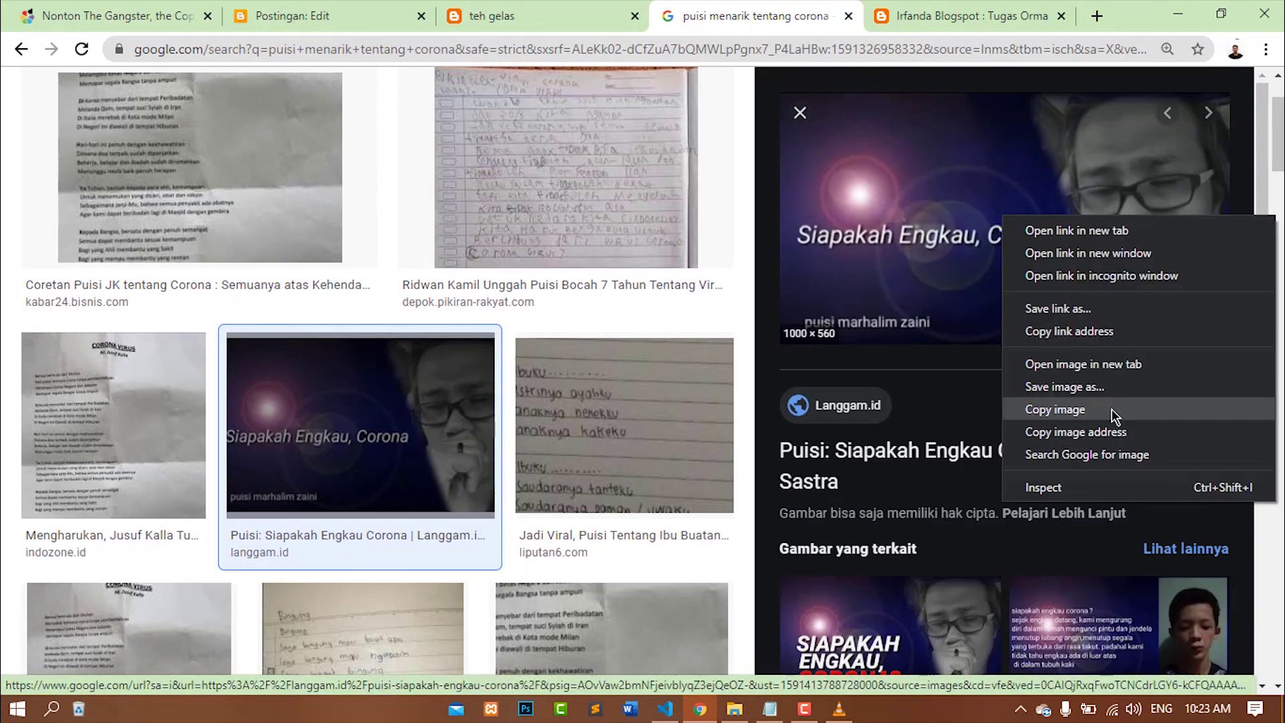
click(1071, 409)
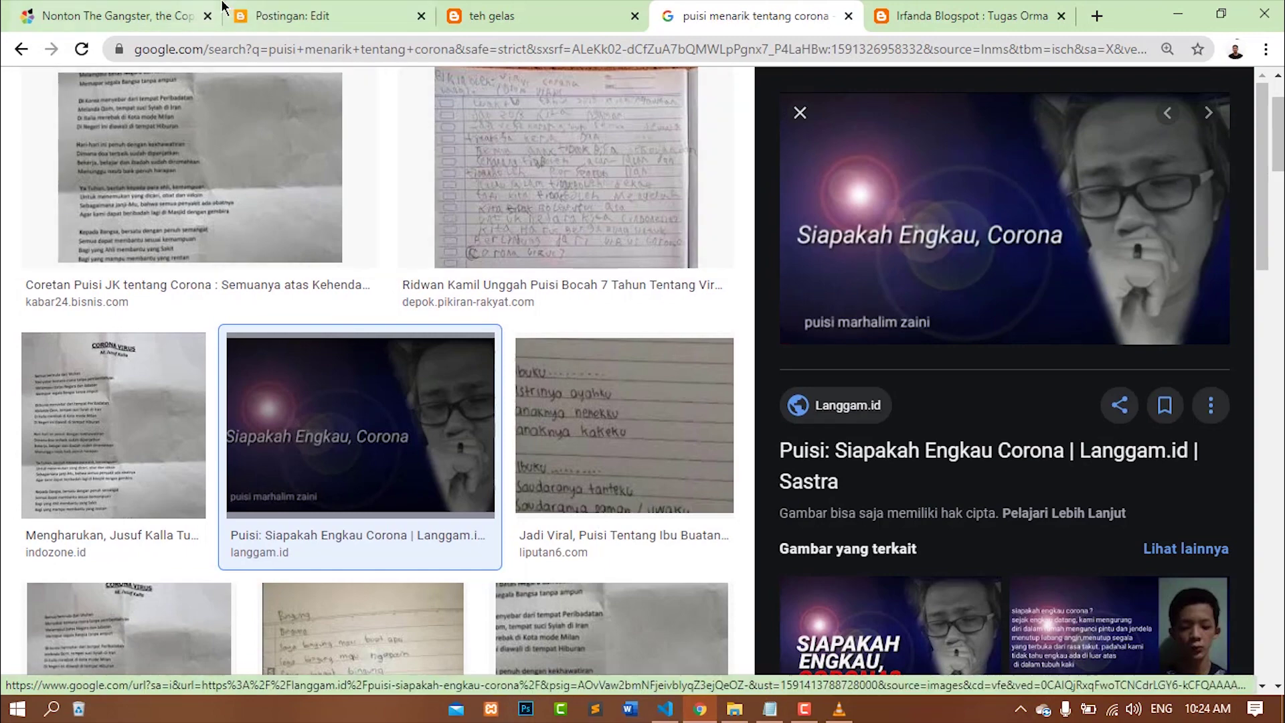
Return to the Blogger post editor and paste the copied picture above the Corona Virus poem
click(292, 16)
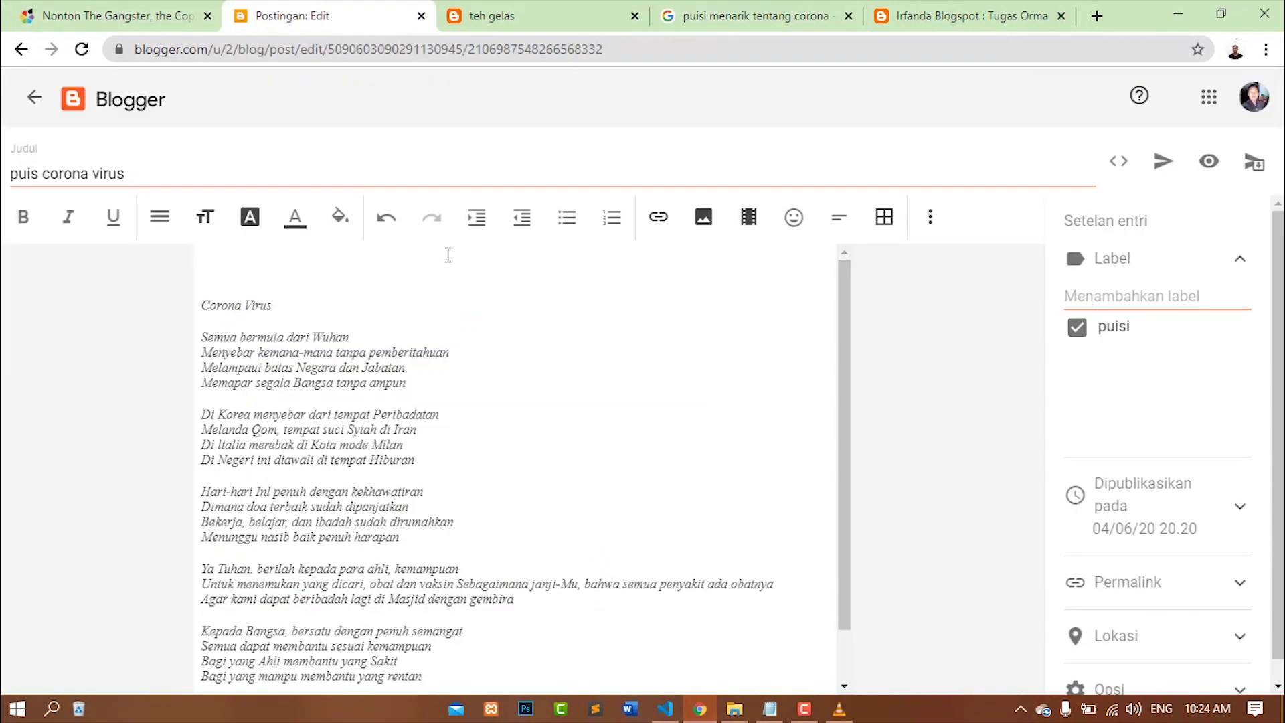
key(ctrl+v)
scroll(564, 418, down, 6)
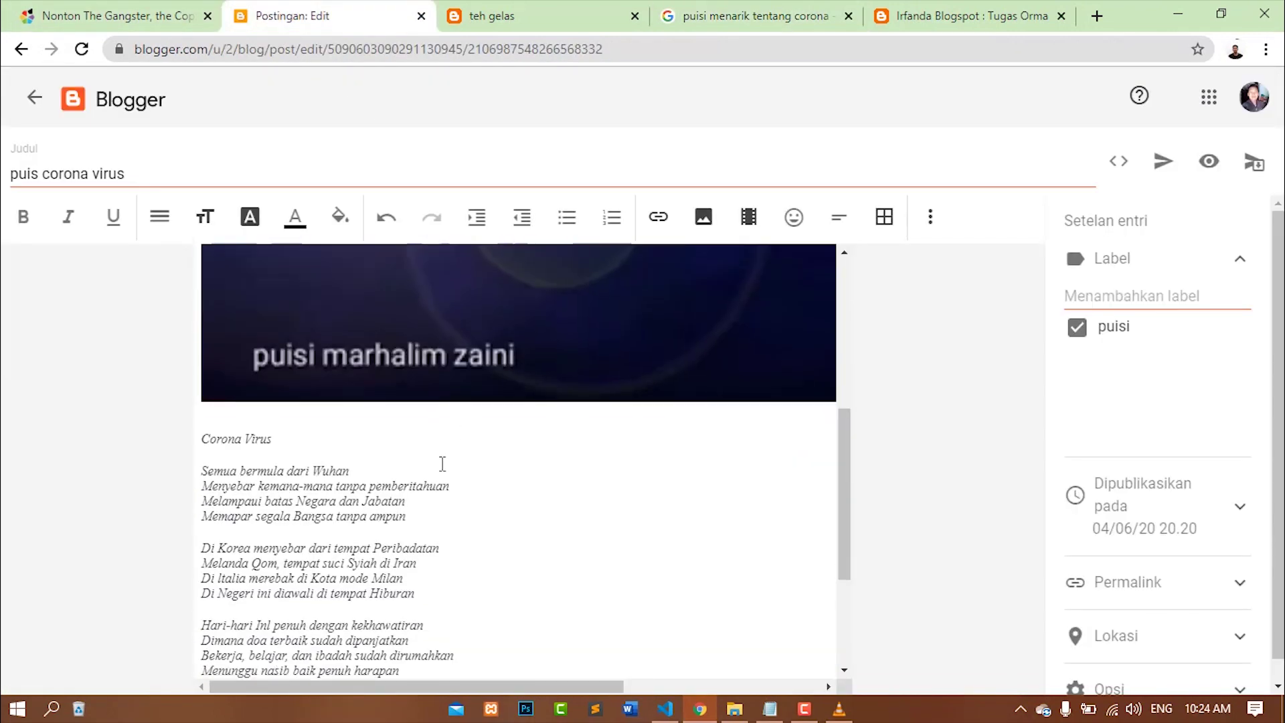
scroll(476, 455, up, 5)
Edit the pasted picture and set its size to Besar
click(460, 415)
scroll(473, 445, down, 5)
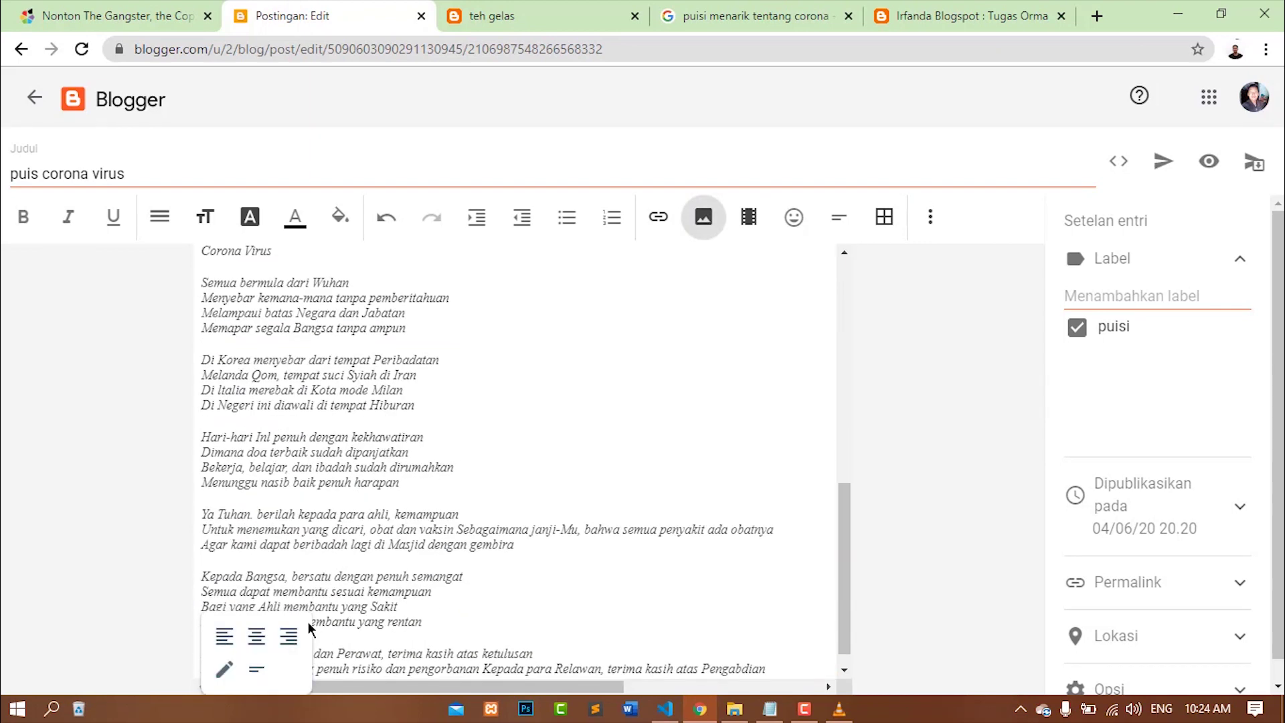
click(226, 669)
click(495, 461)
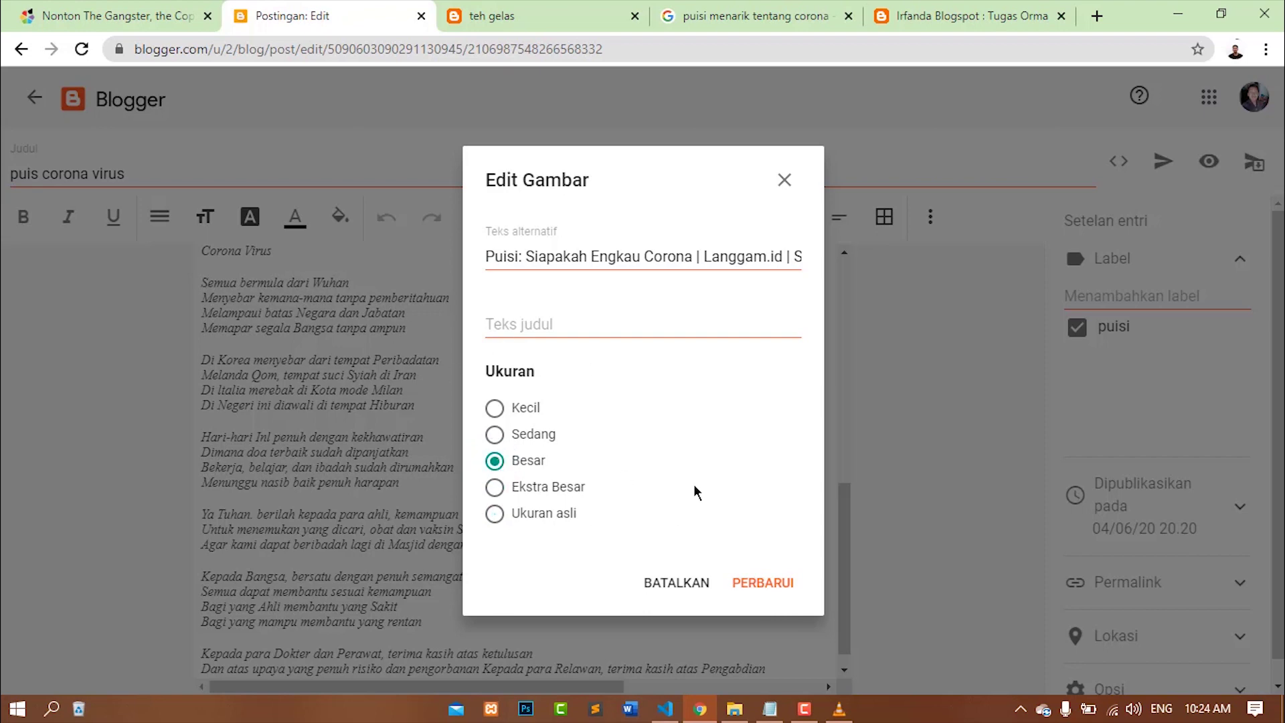
click(763, 583)
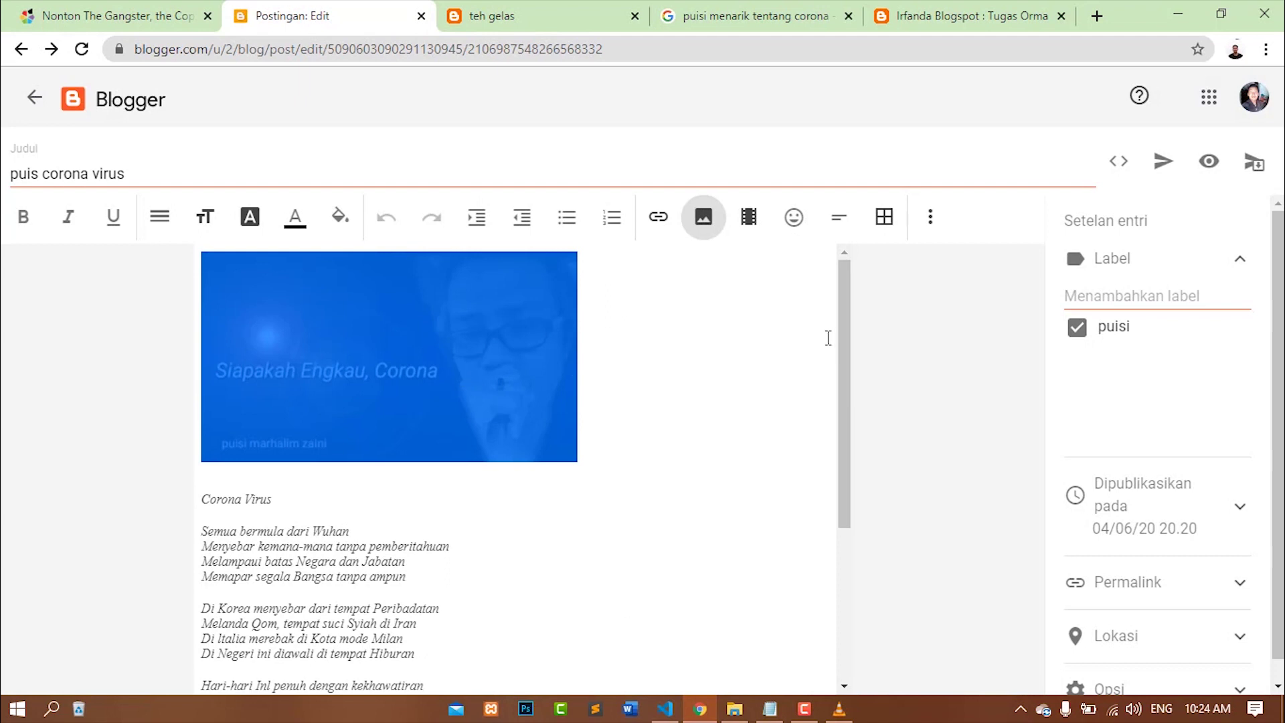
click(394, 577)
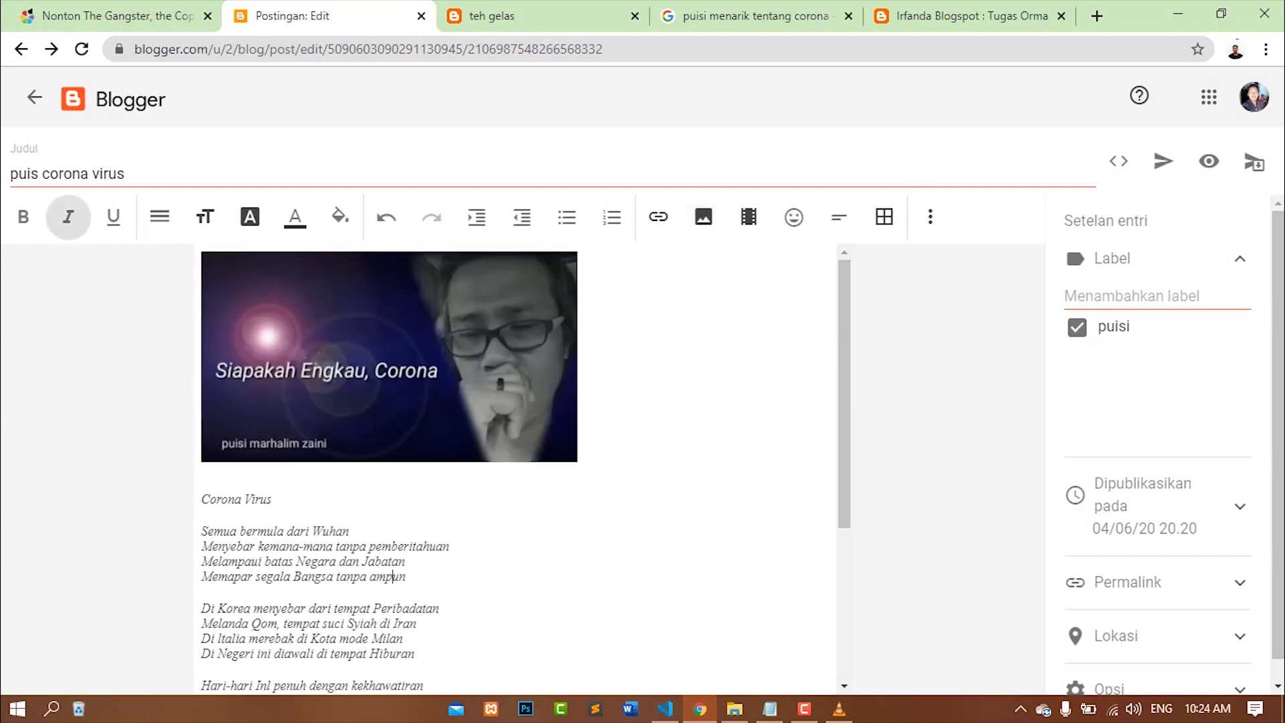
click(360, 455)
click(259, 482)
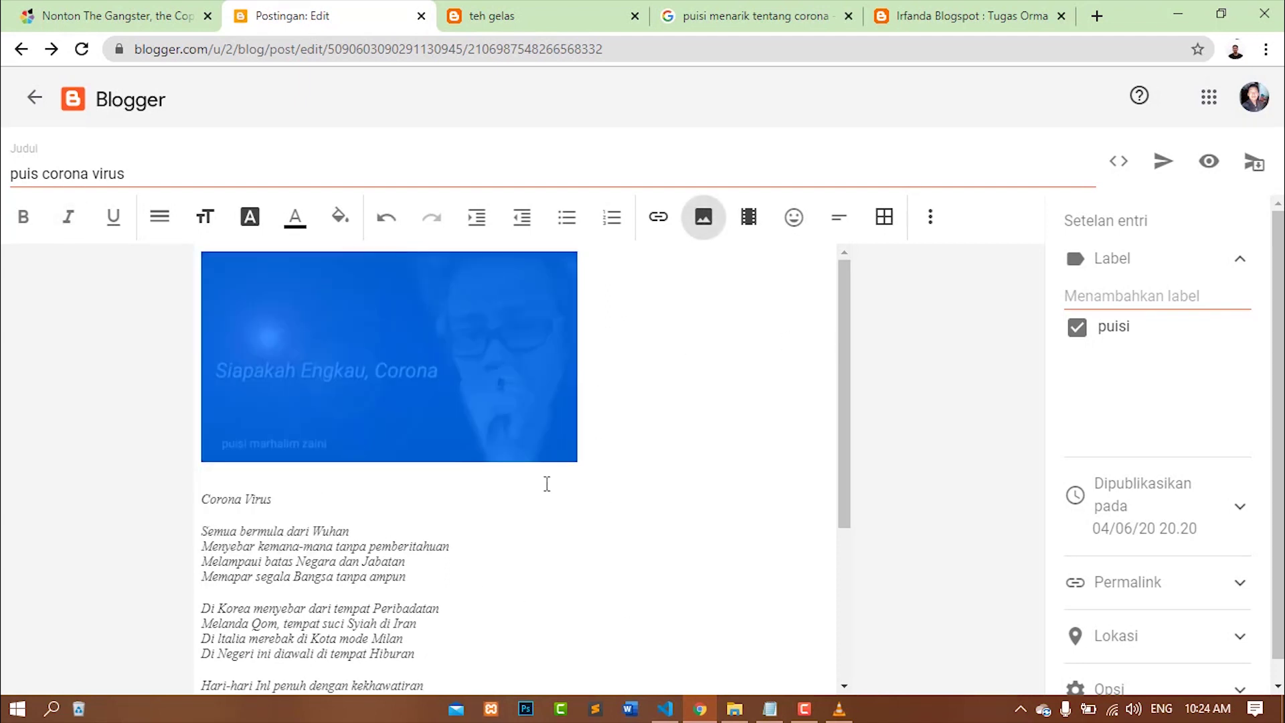
click(580, 466)
click(532, 390)
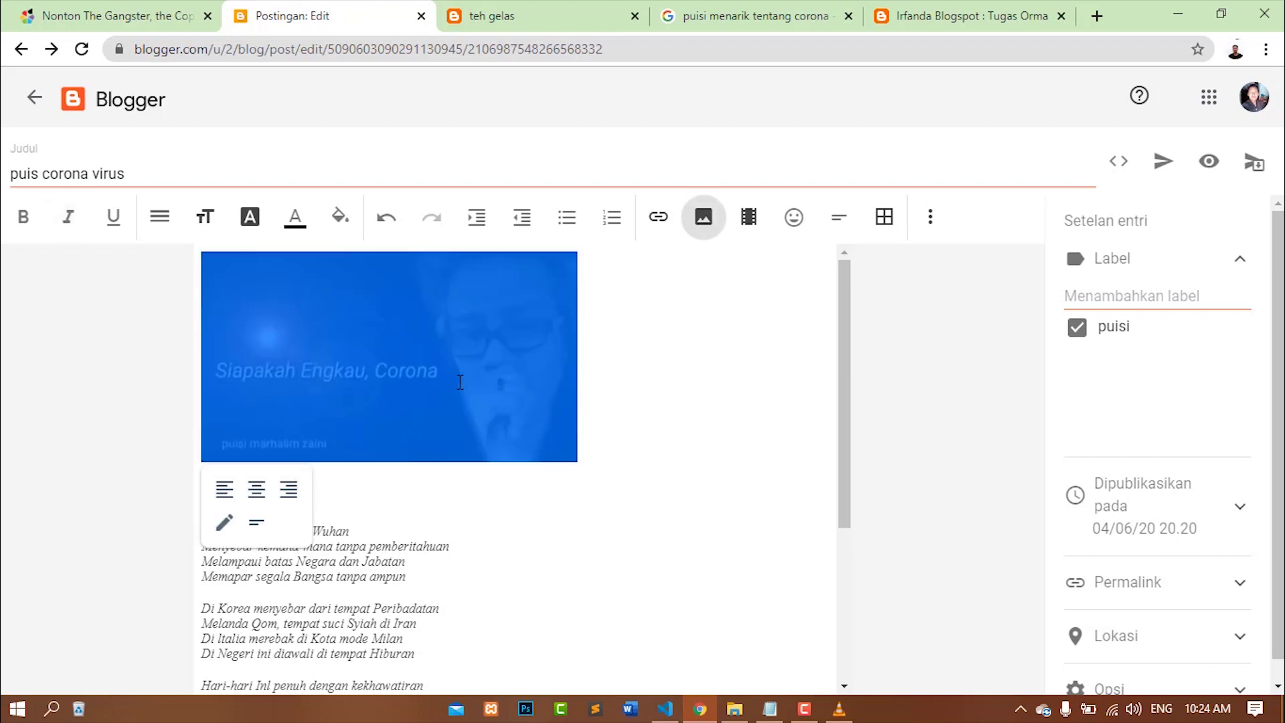
click(195, 436)
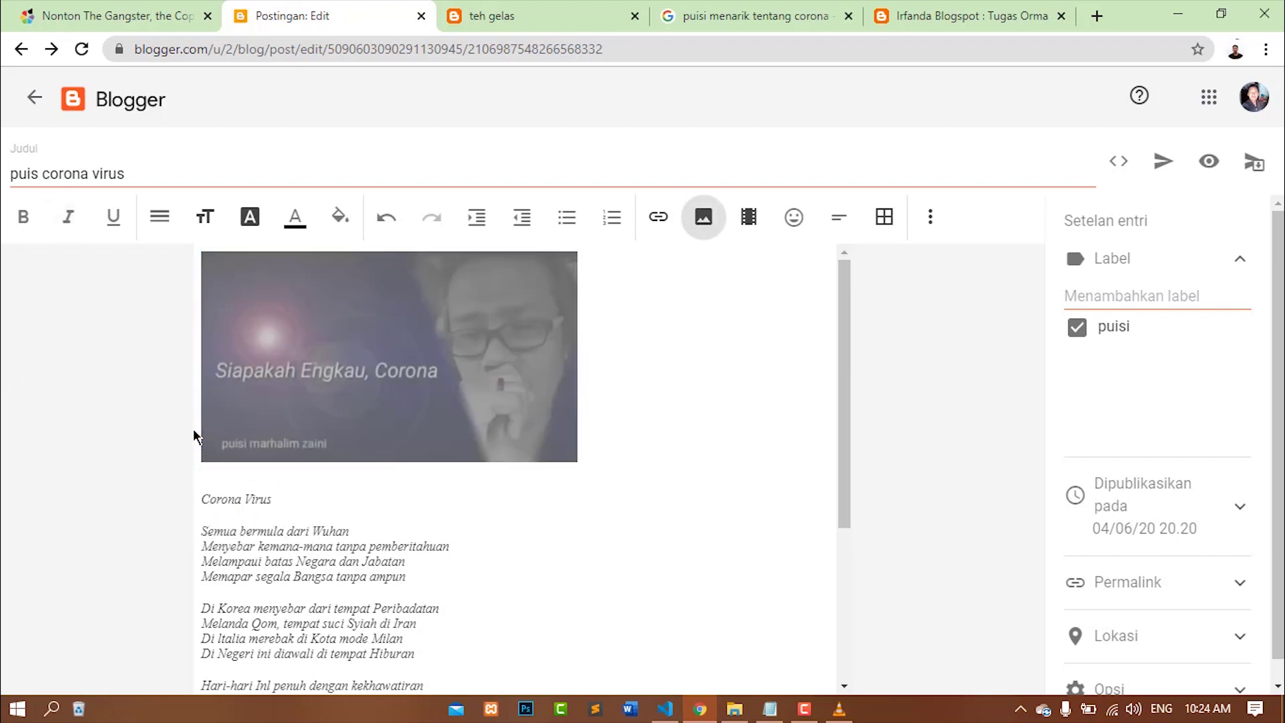
drag(359, 468, 761, 410)
click(248, 580)
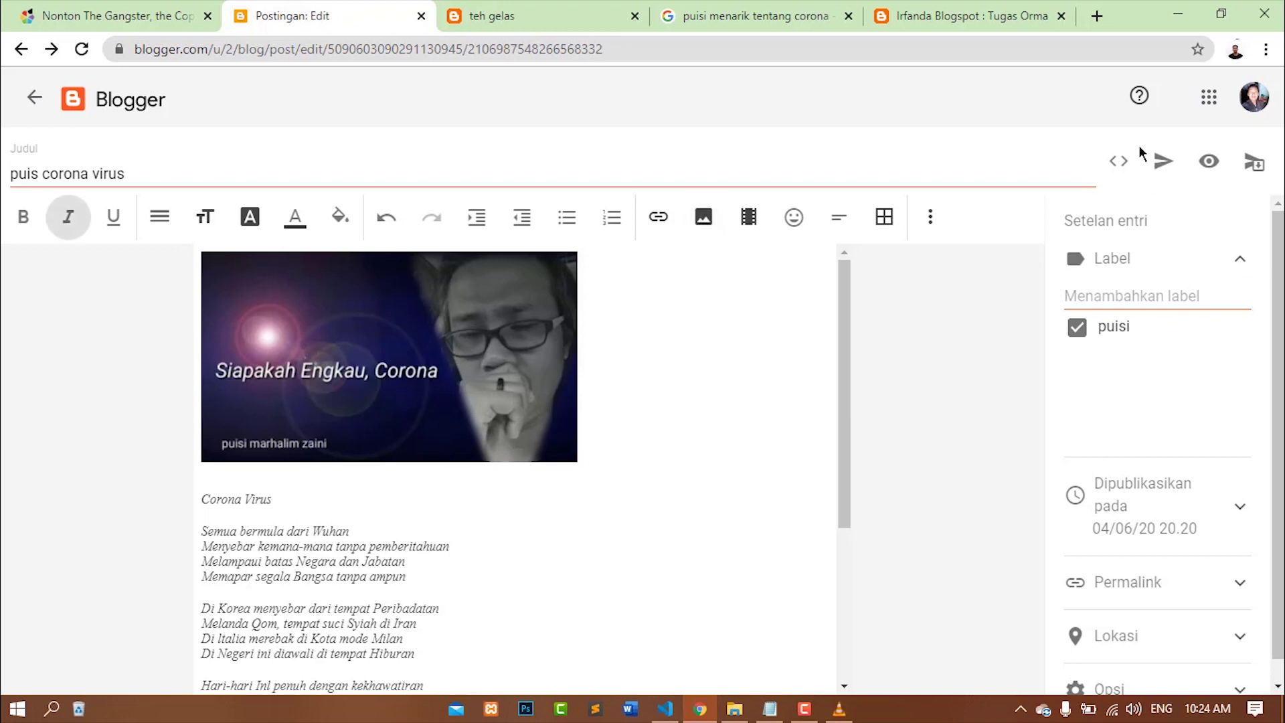
Update the published post and reload the teh gelas blog's home page
click(1163, 161)
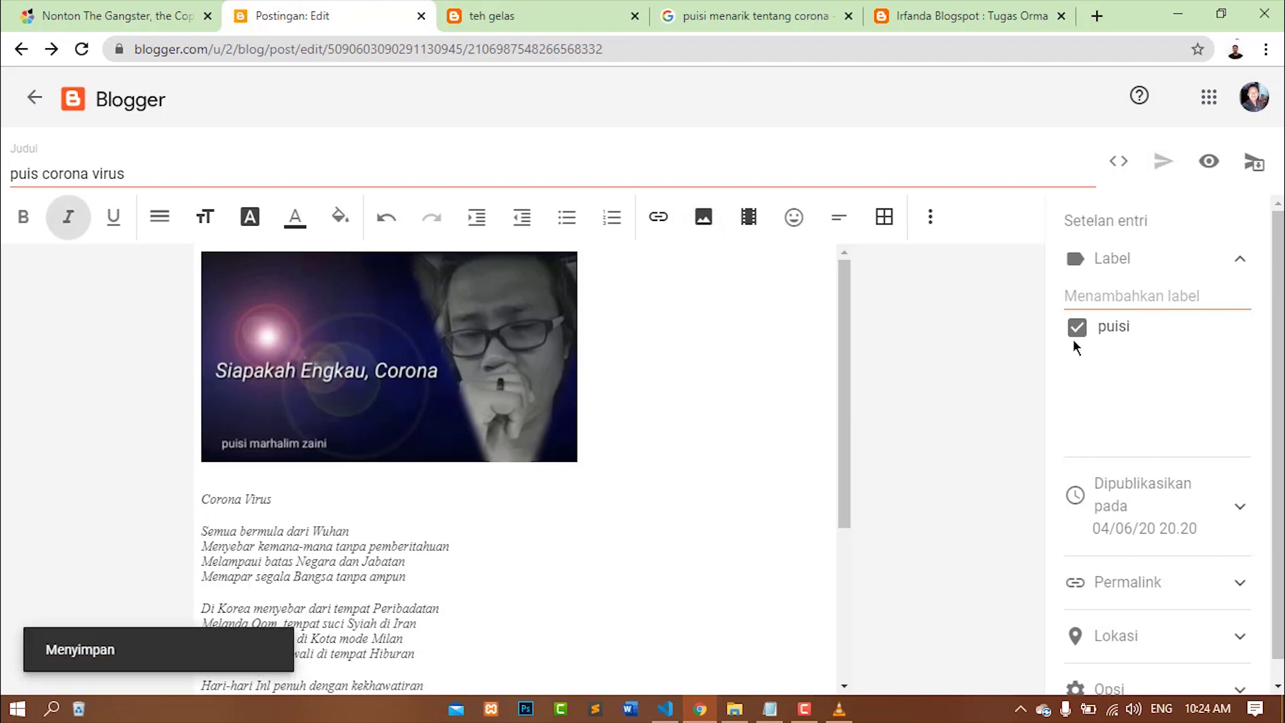
click(567, 13)
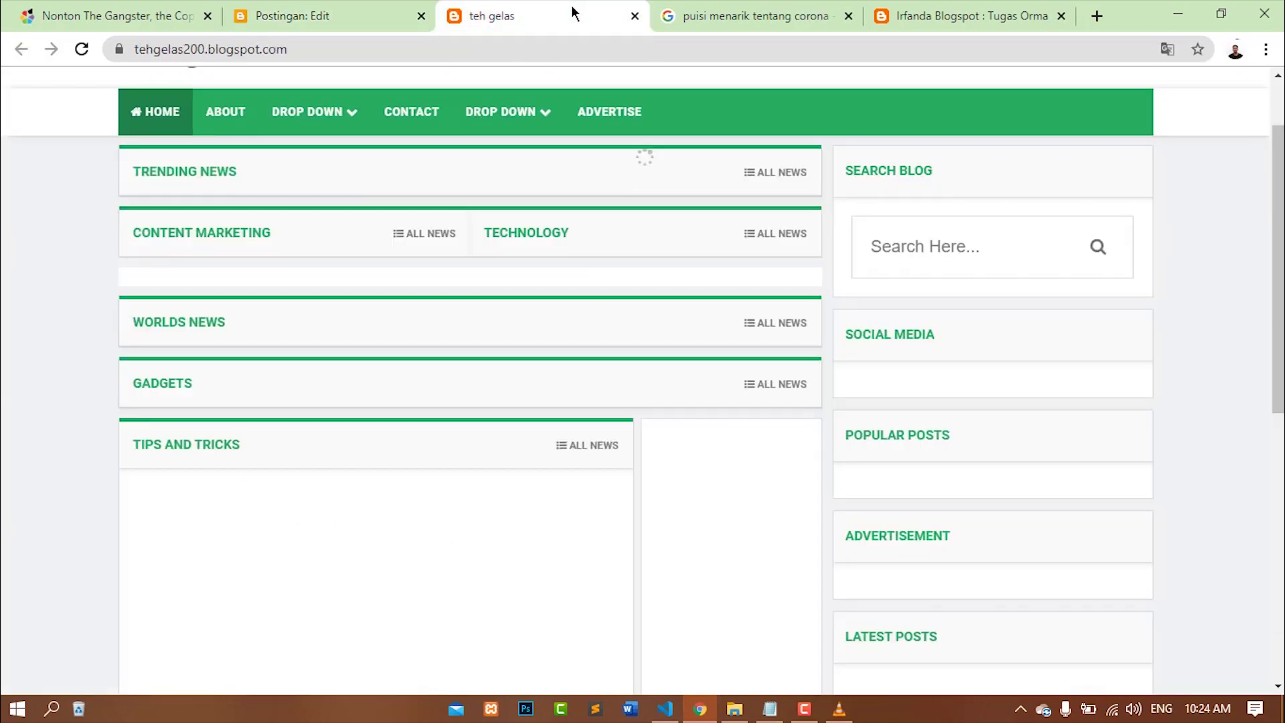
scroll(224, 227, up, 2)
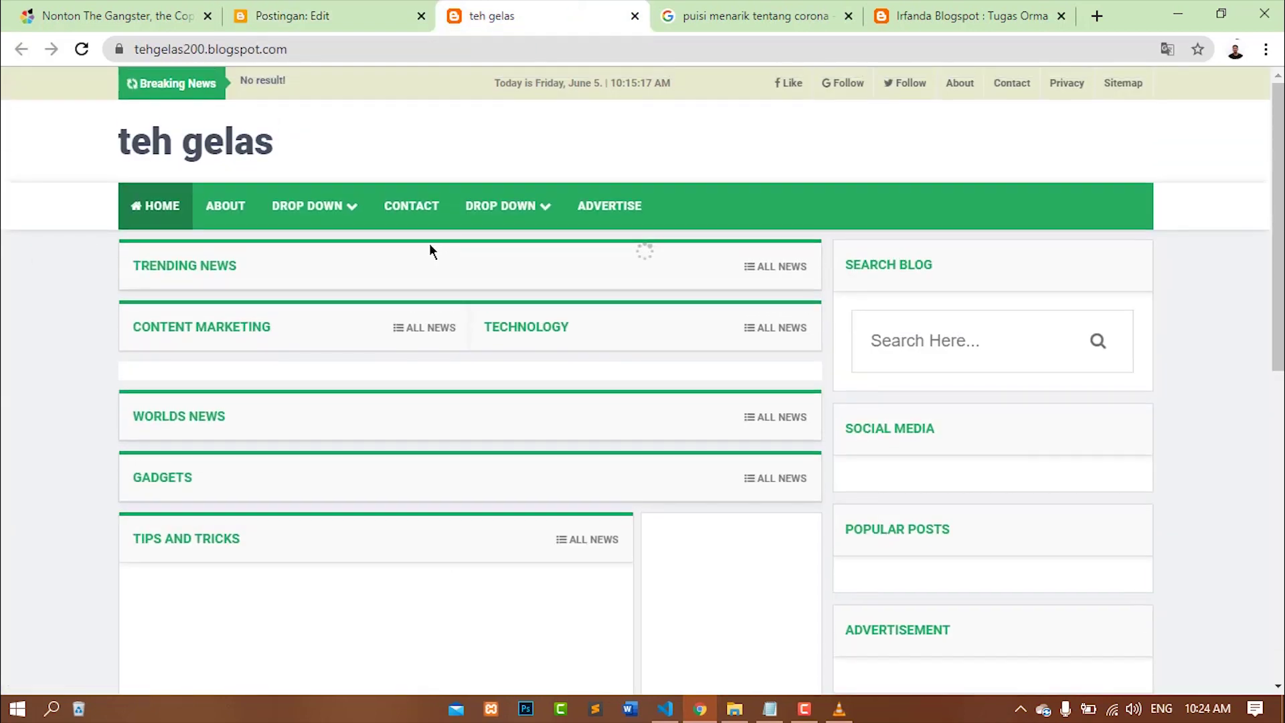
click(82, 49)
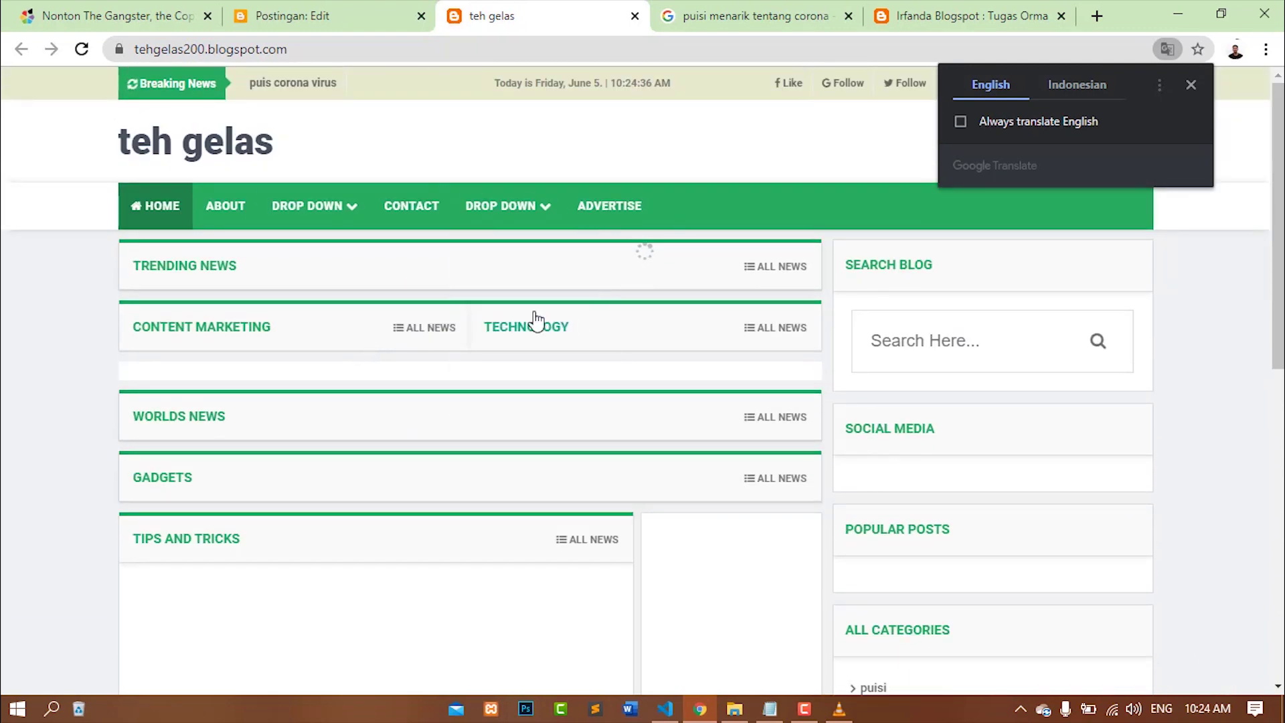
Examine the reloaded home page from header to footer for the new post, dismissing the translation offer
scroll(512, 288, down, 10)
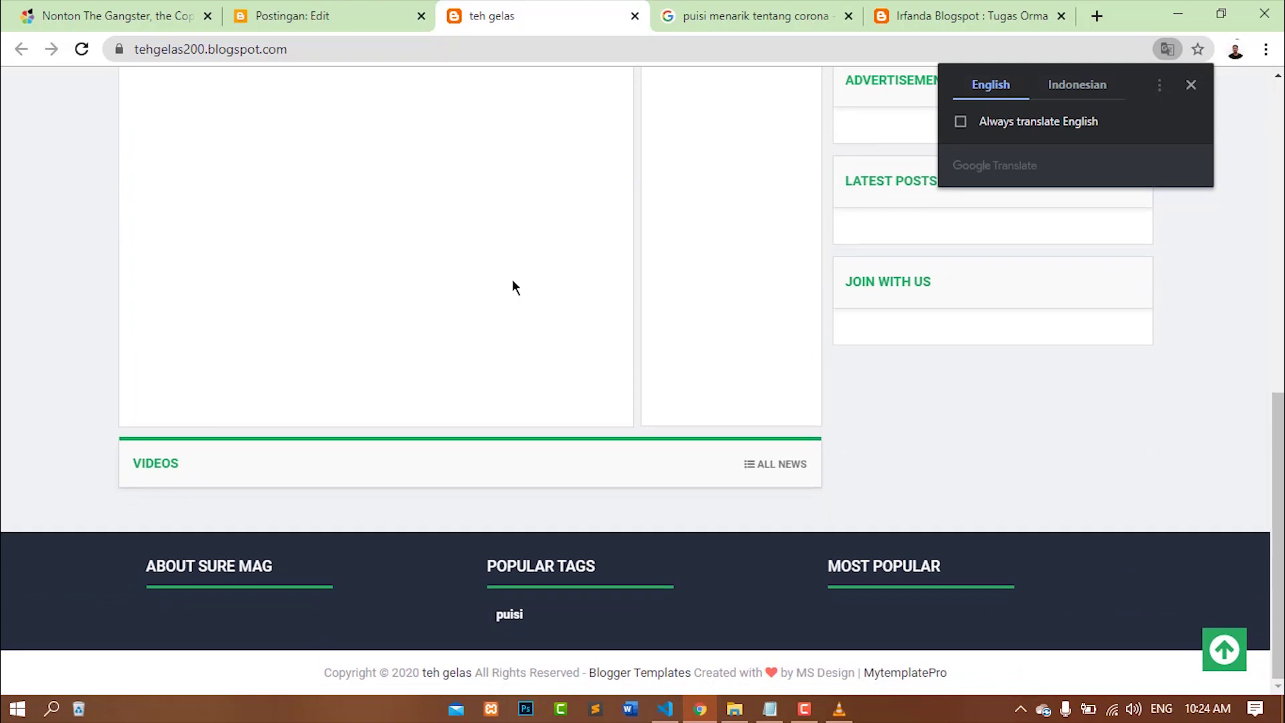
scroll(513, 281, up, 10)
click(1192, 85)
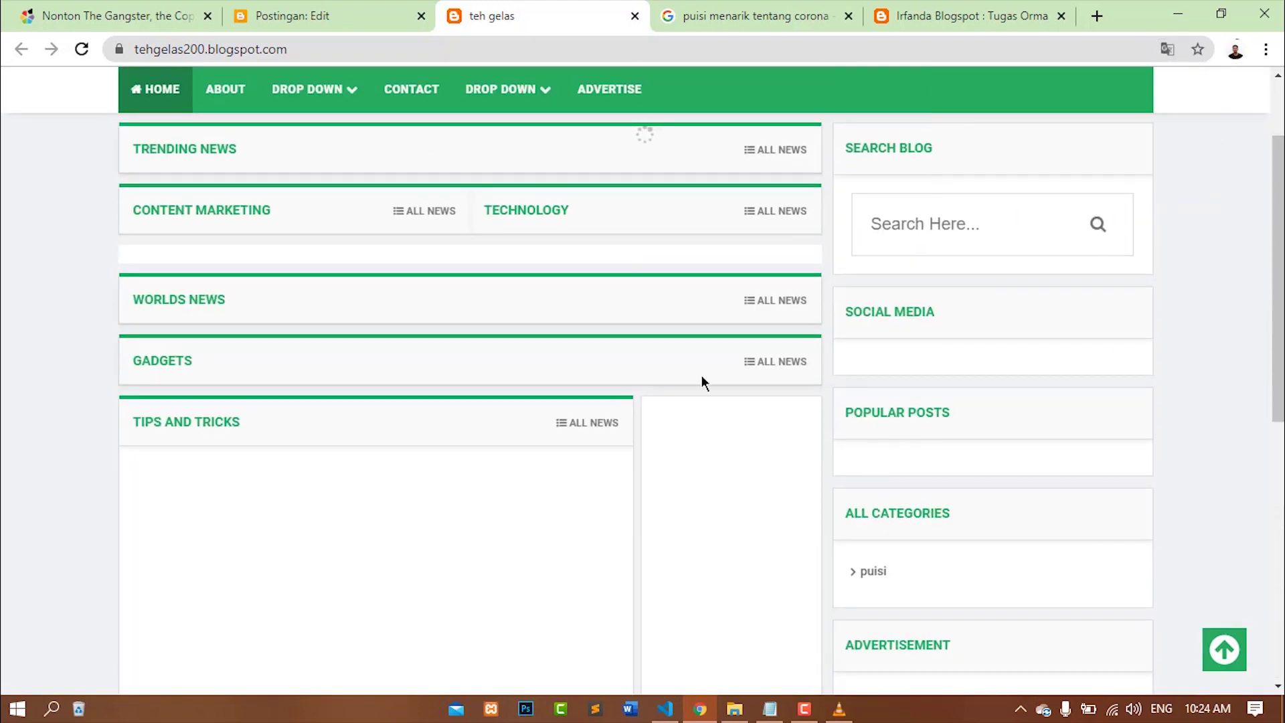
scroll(984, 409, down, 4)
scroll(554, 330, up, 6)
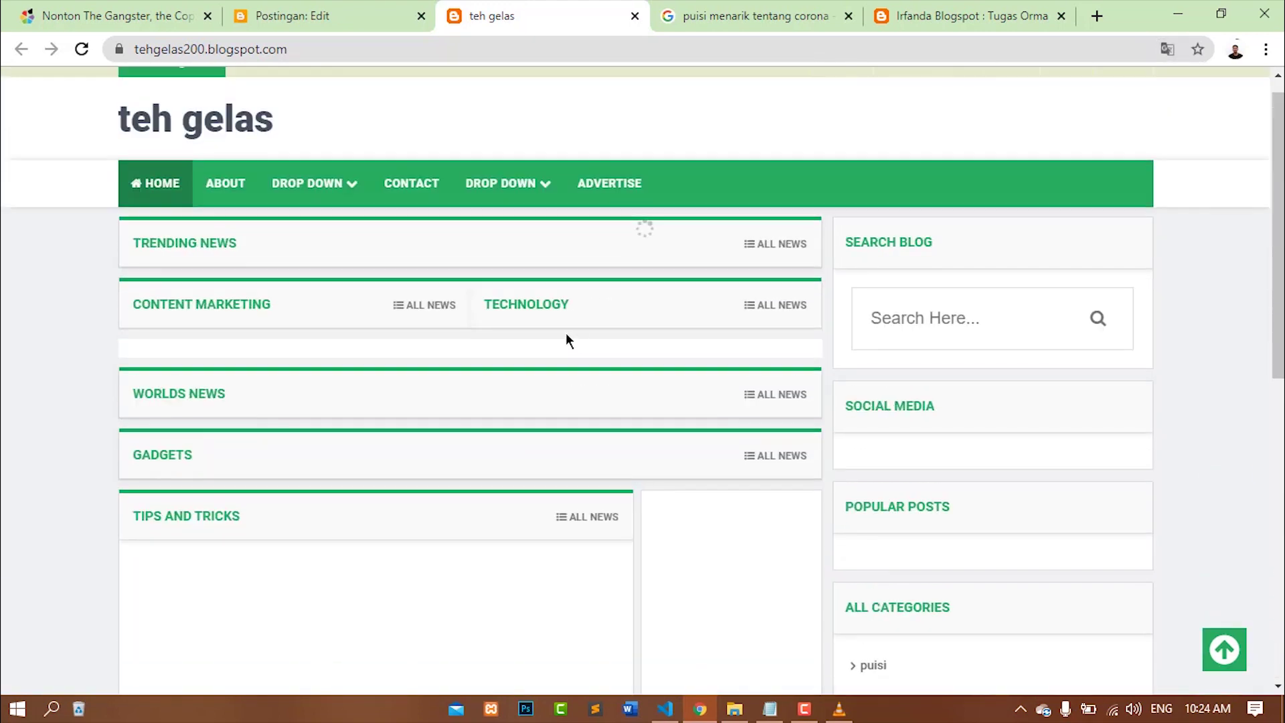
Leave the post editor and return to the blog's post list in Blogger
click(322, 8)
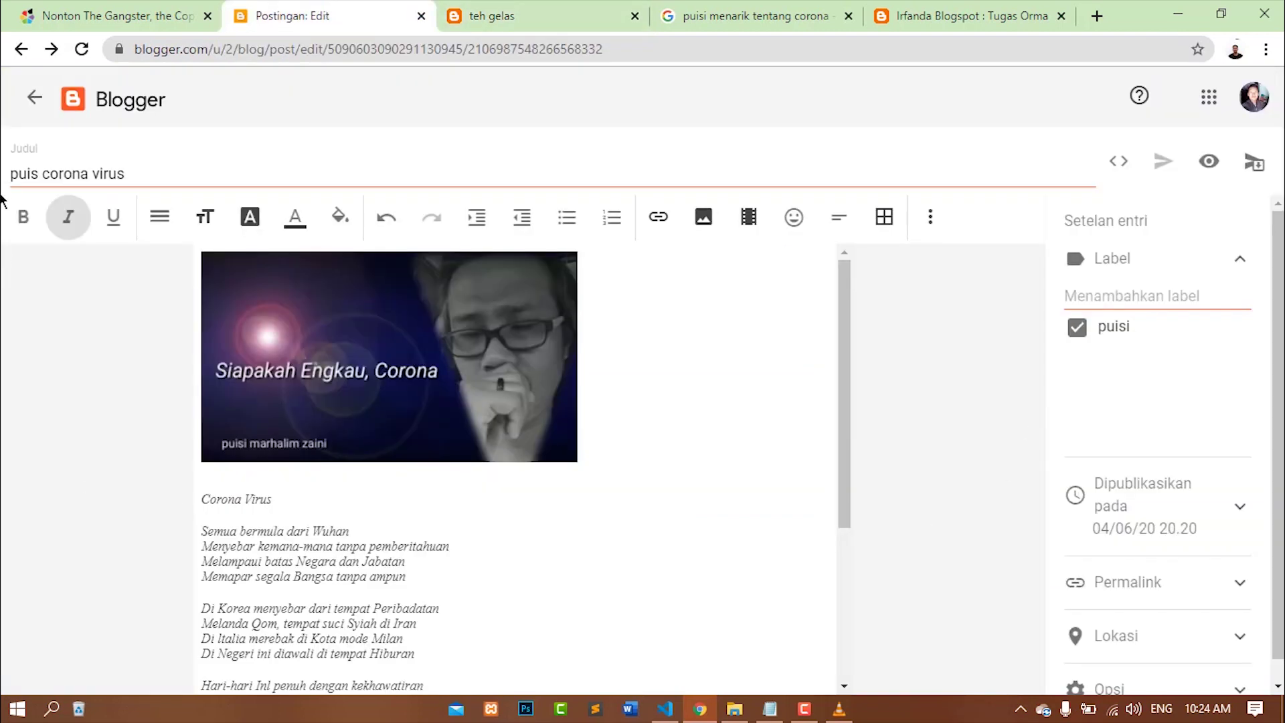
click(34, 97)
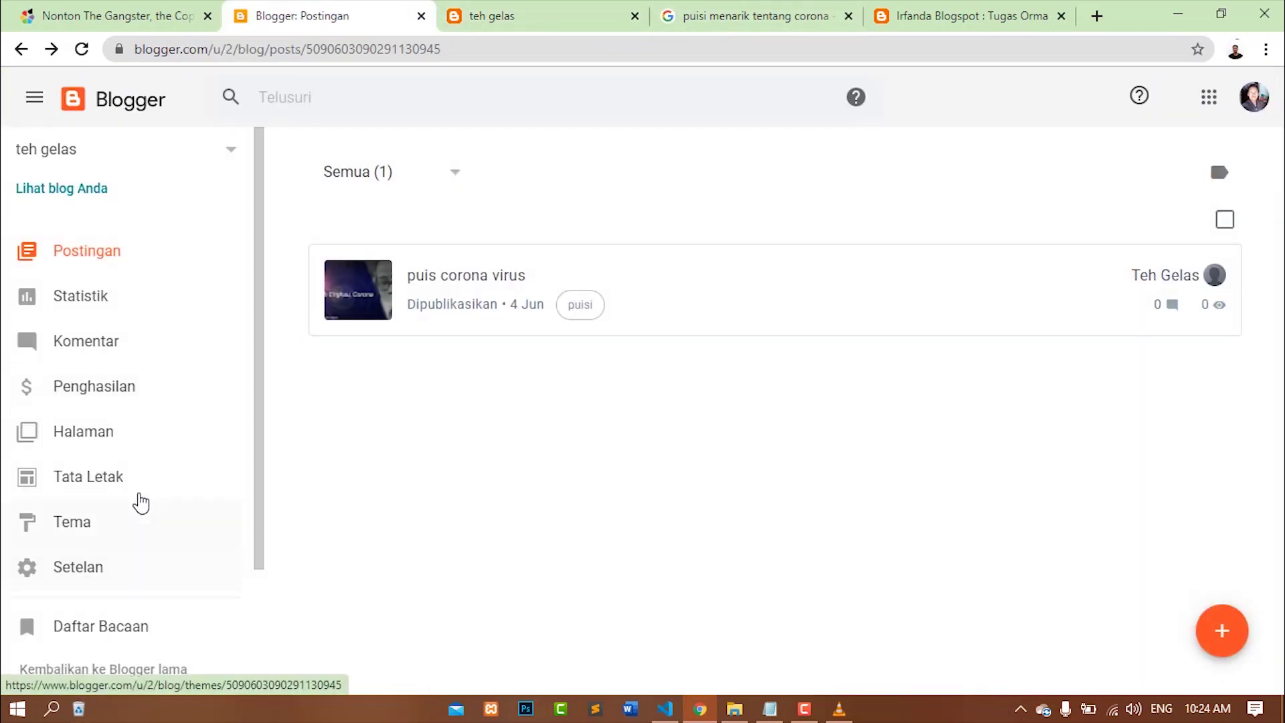
scroll(142, 502, down, 2)
Look through the sections of the teh gelas home page again
click(522, 16)
scroll(1107, 499, down, 4)
scroll(908, 361, down, 3)
scroll(926, 387, up, 4)
scroll(646, 250, up, 4)
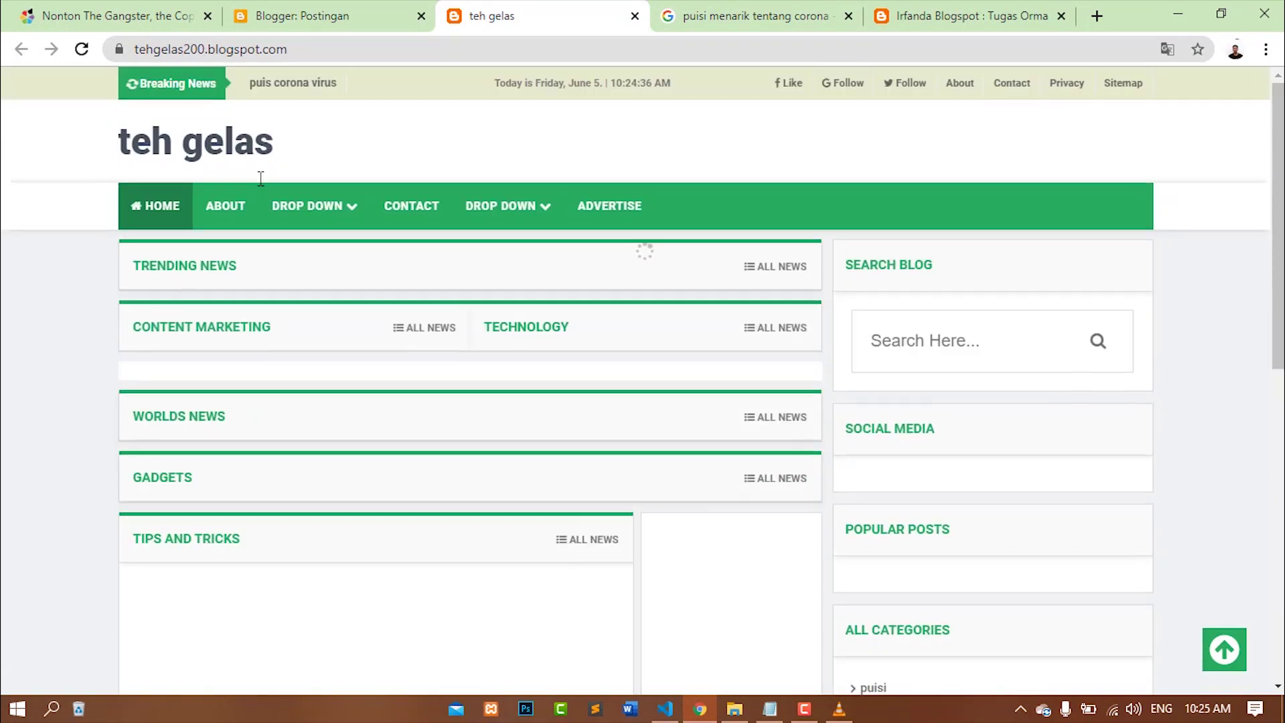
Open the Tata Letak (layout) page of the teh gelas blog in Blogger
click(302, 16)
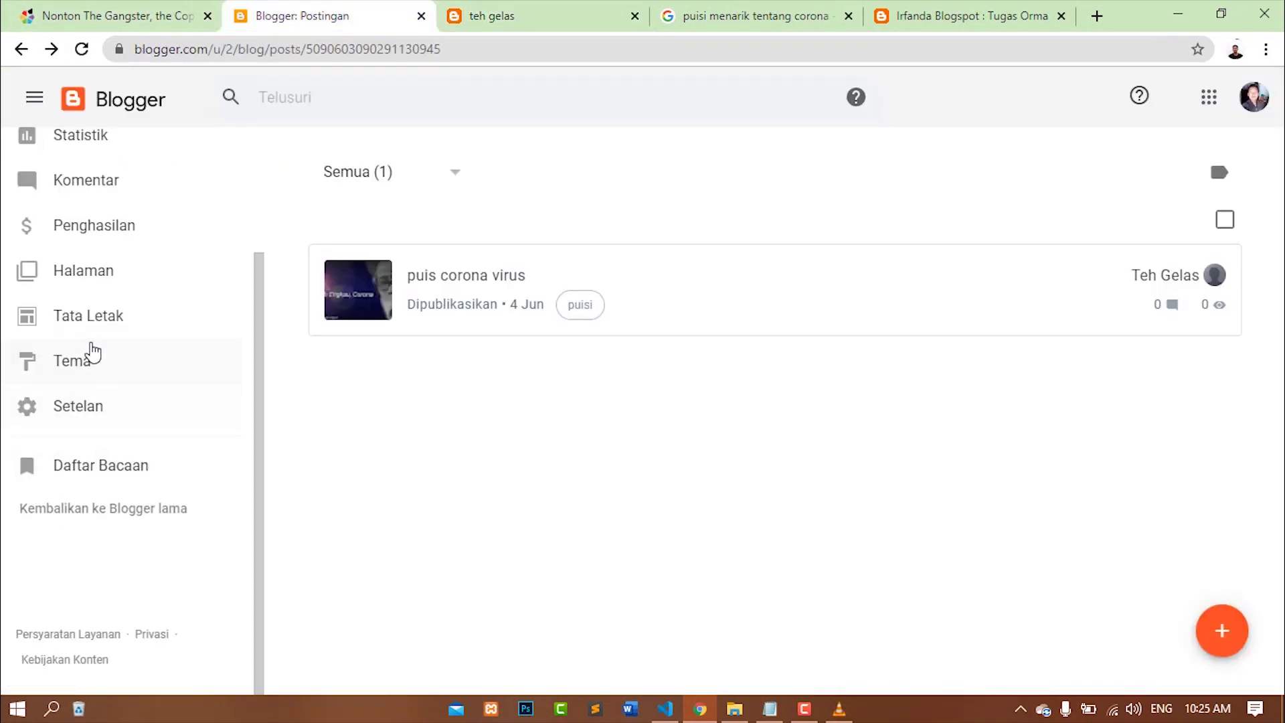
click(84, 321)
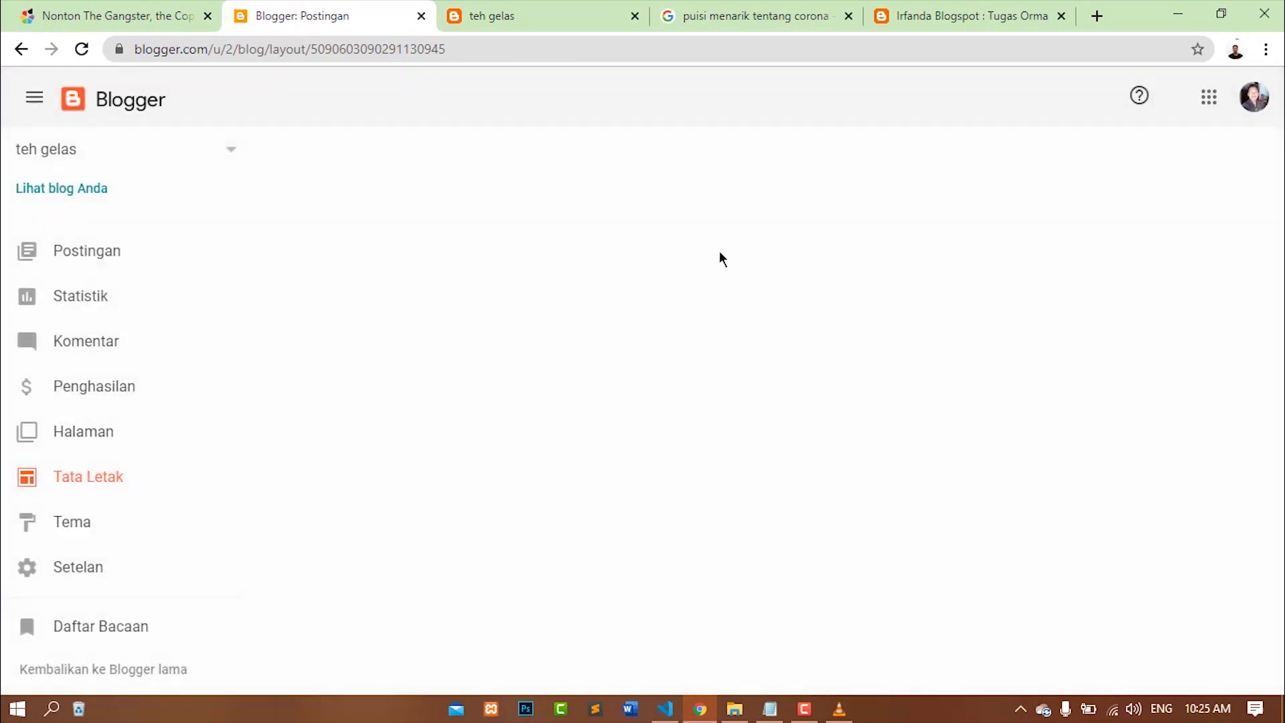
Examine the sidebar sections on the teh gelas home page, around All Categories and its puisi label
click(568, 10)
scroll(1017, 443, down, 4)
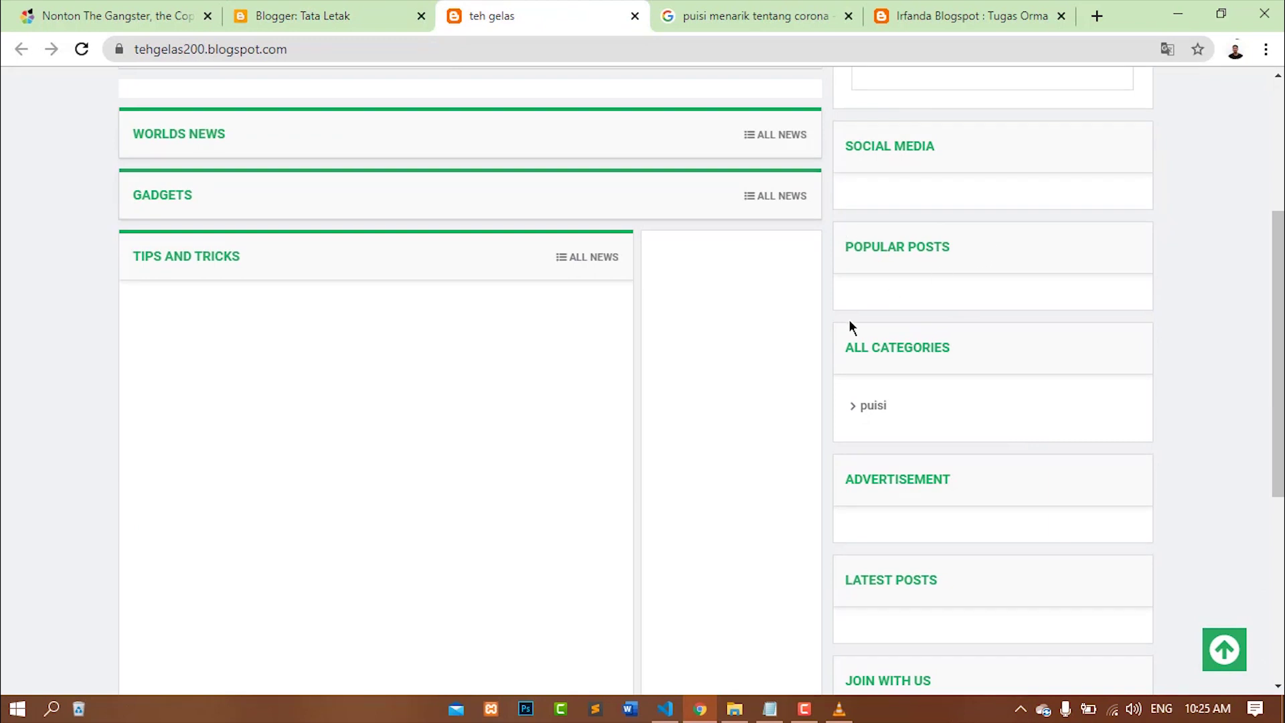
scroll(937, 380, down, 4)
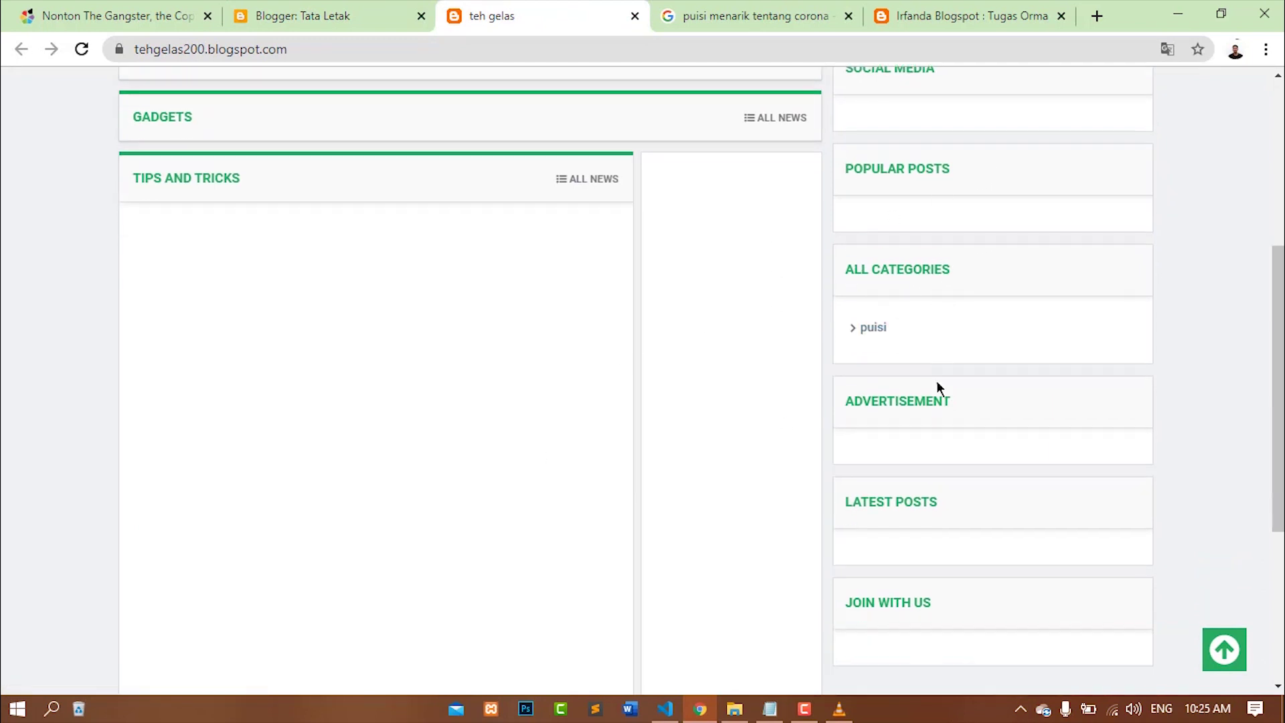
scroll(874, 239, up, 1)
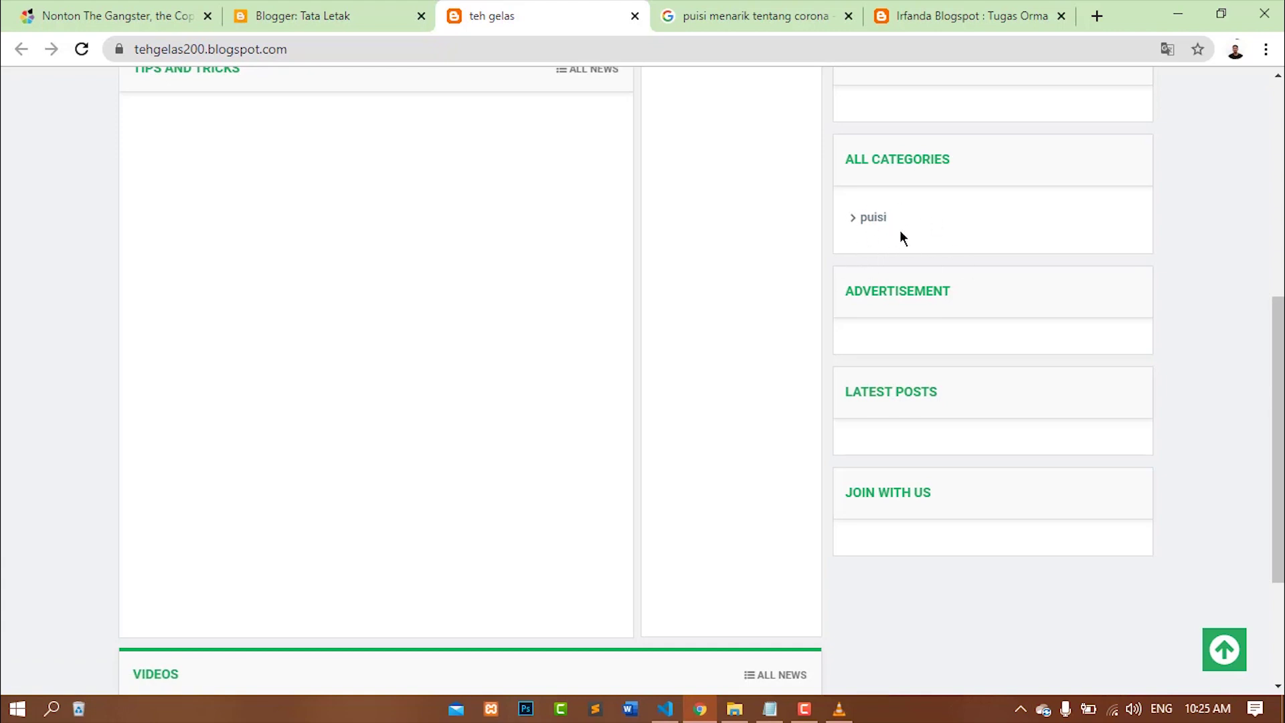
Examine the gadgets in the Tata Letak page from header to Footer Wrapper and compare them with the blog's home page
click(288, 15)
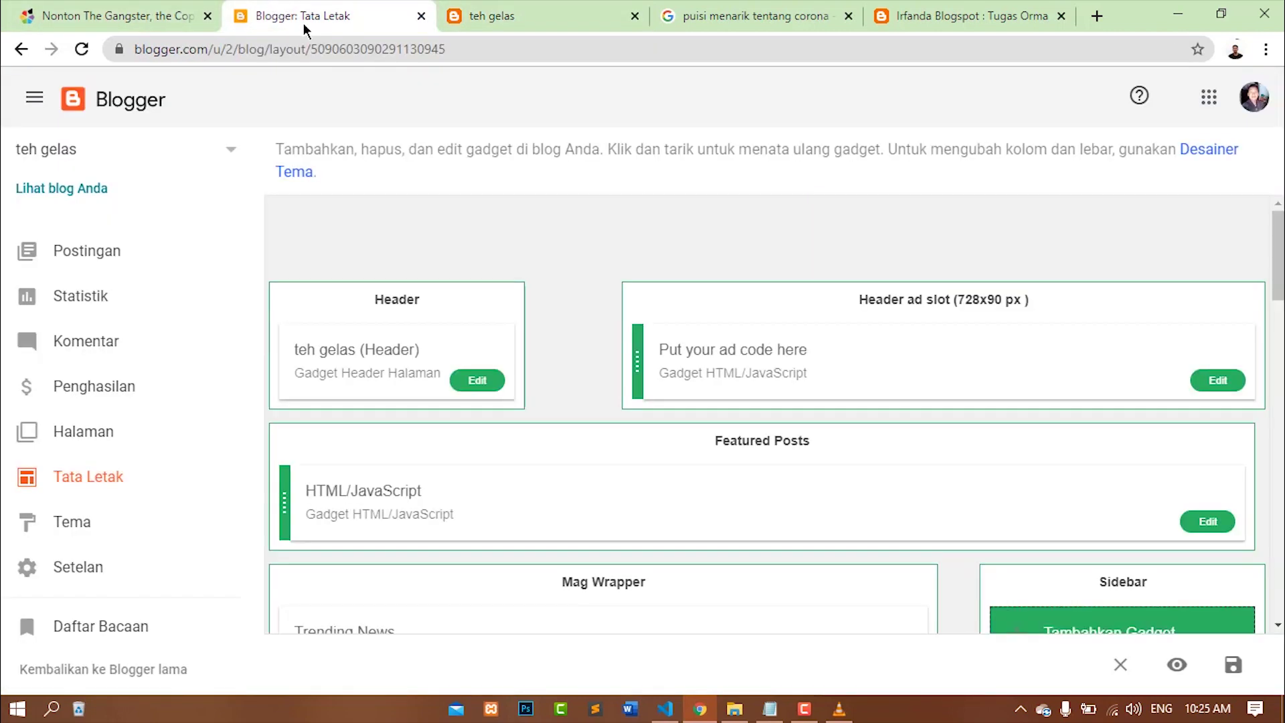
scroll(734, 319, down, 12)
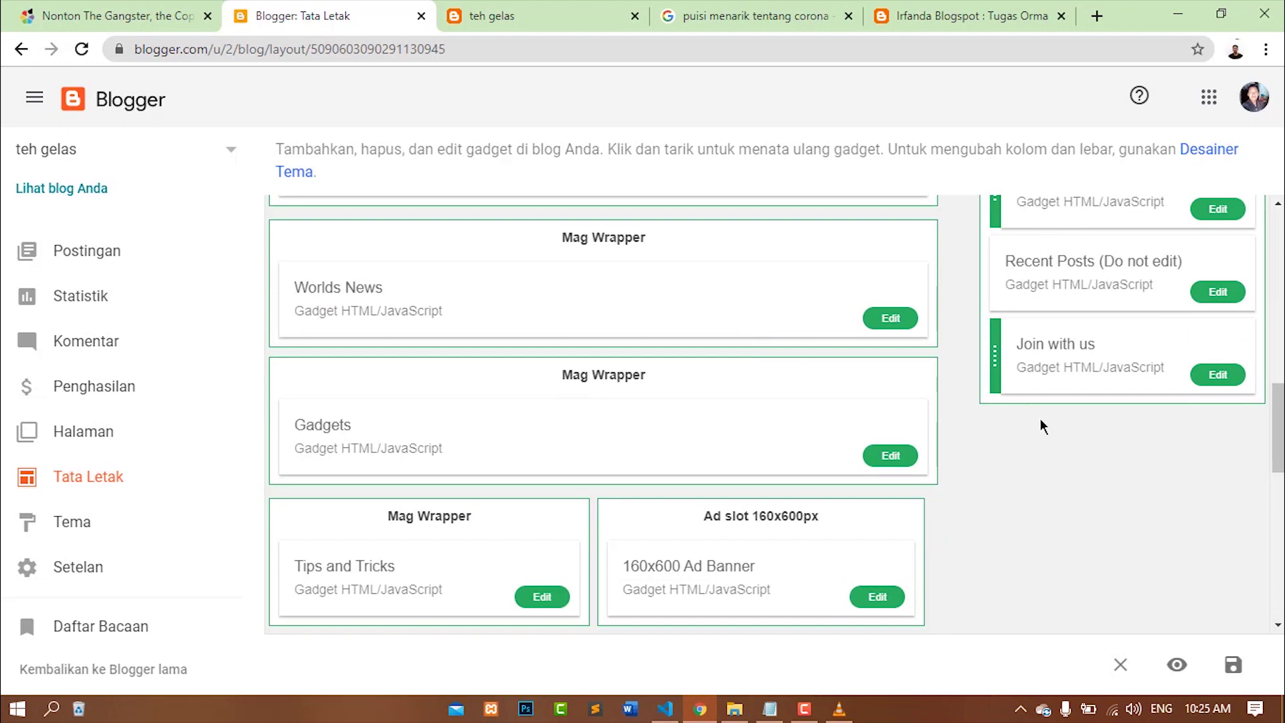
scroll(1040, 422, up, 3)
scroll(1040, 419, up, 1)
scroll(1055, 379, down, 13)
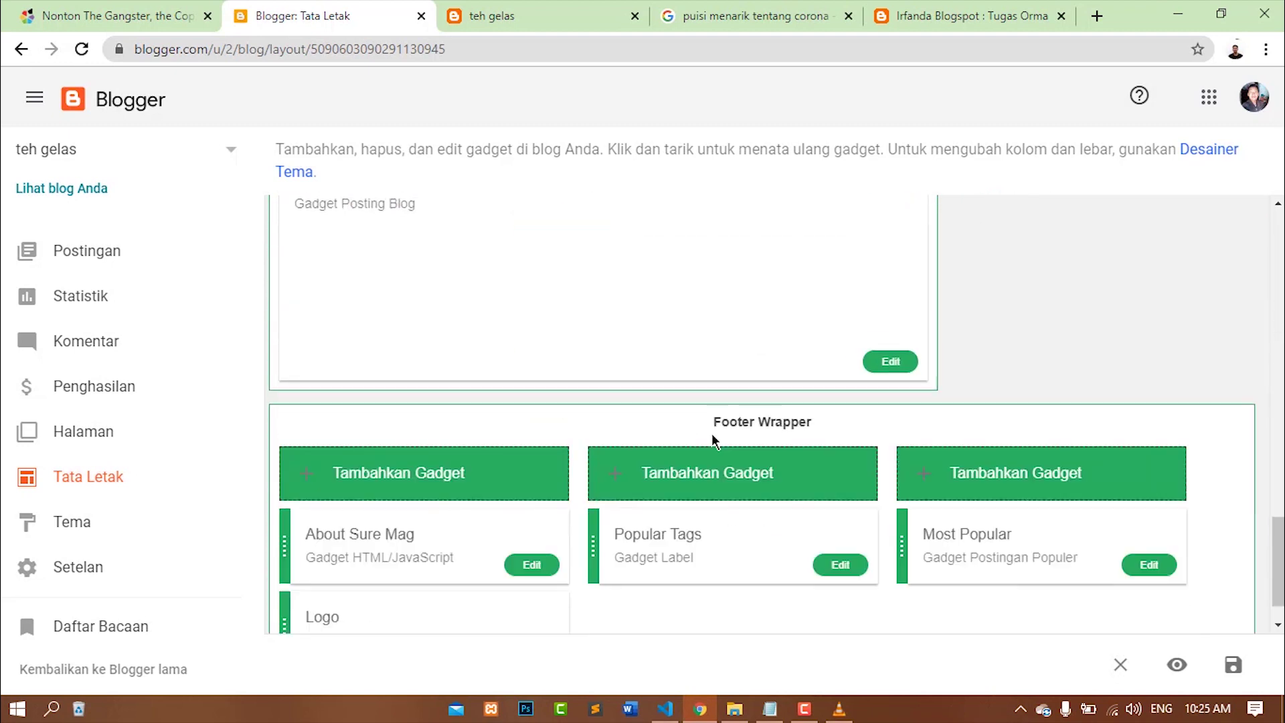
scroll(924, 479, down, 1)
scroll(824, 438, up, 8)
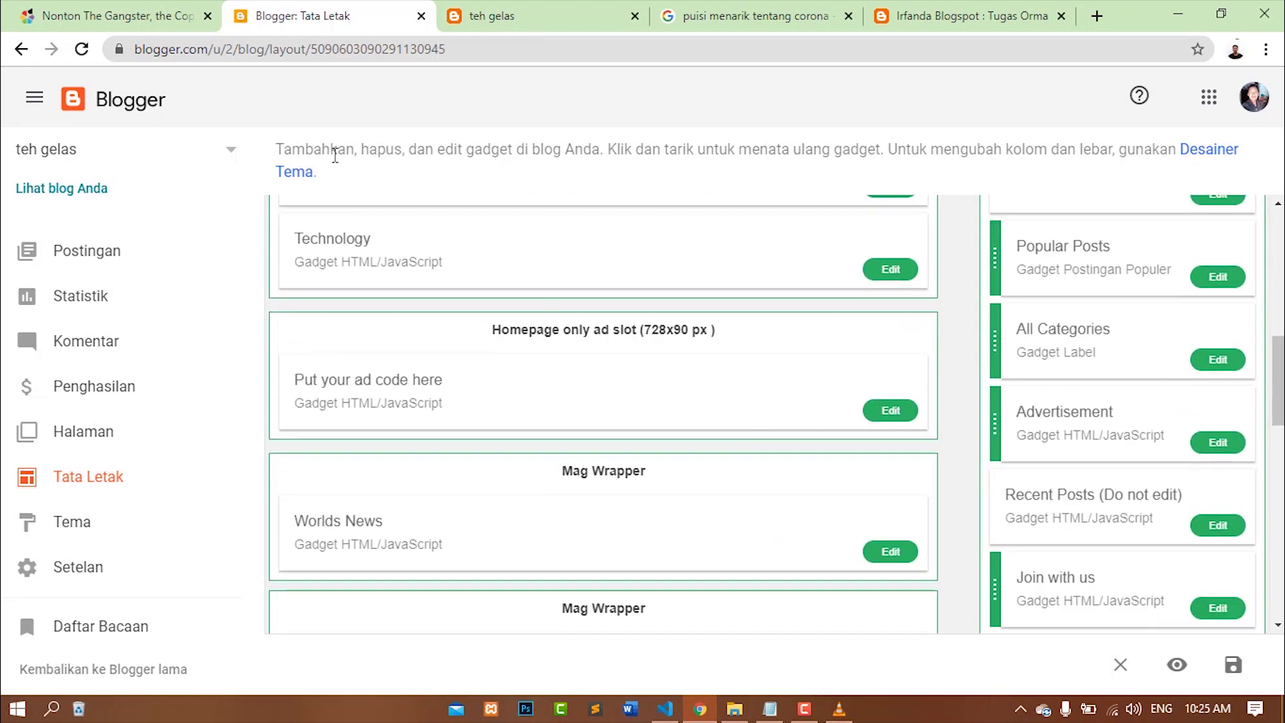
scroll(1004, 307, up, 5)
click(492, 15)
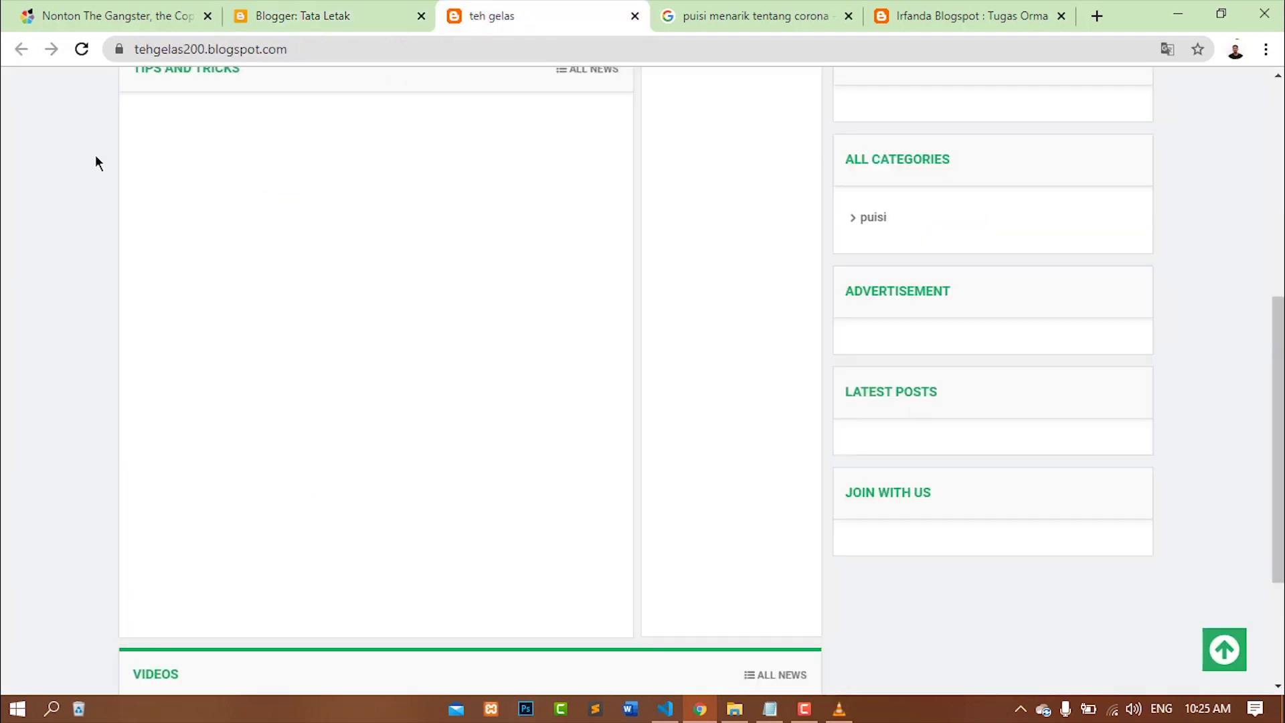
click(294, 16)
scroll(1125, 575, up, 4)
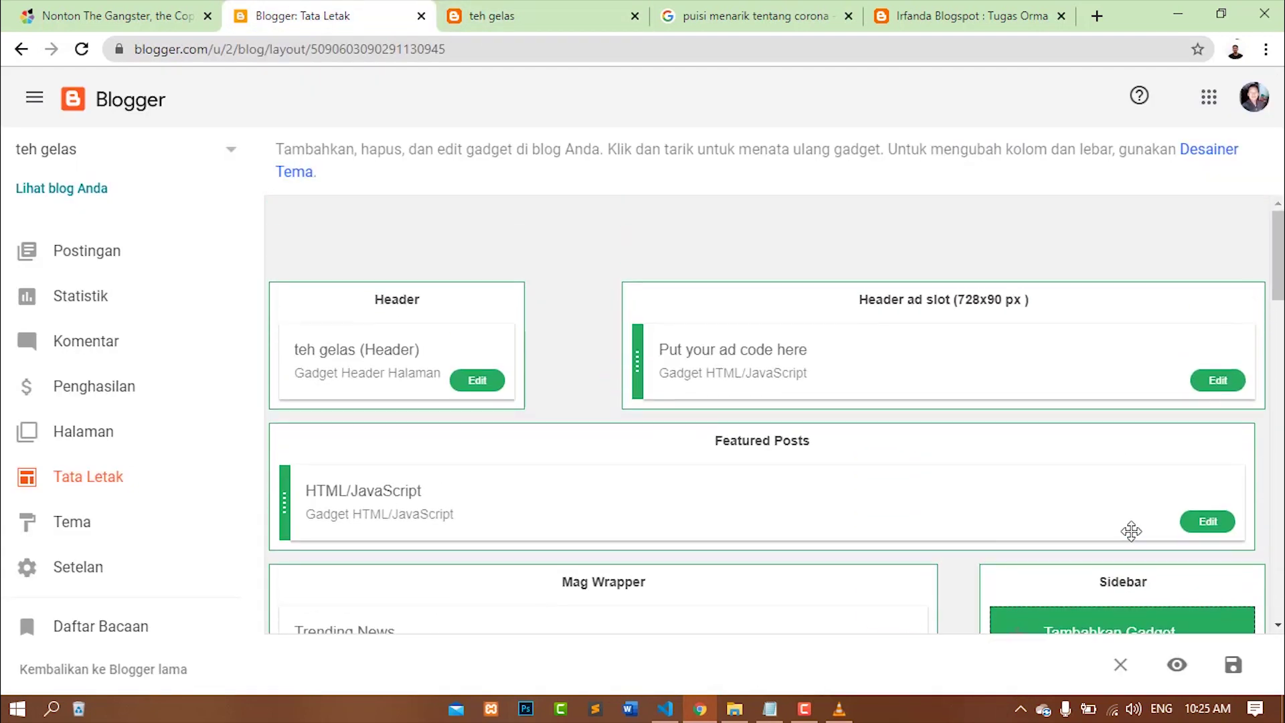
Inspect the settings of the sidebar's Join with us gadget and close them without changes
scroll(947, 465, down, 15)
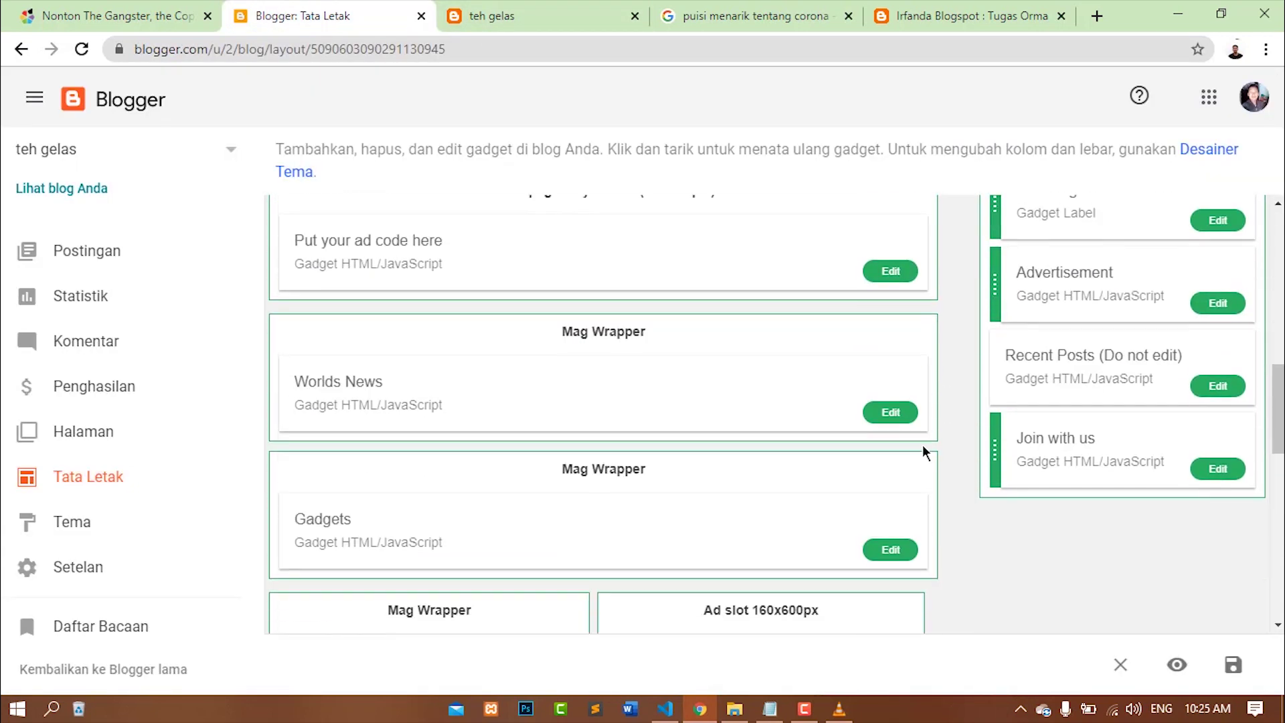
scroll(922, 448, down, 5)
scroll(993, 420, up, 4)
click(1218, 470)
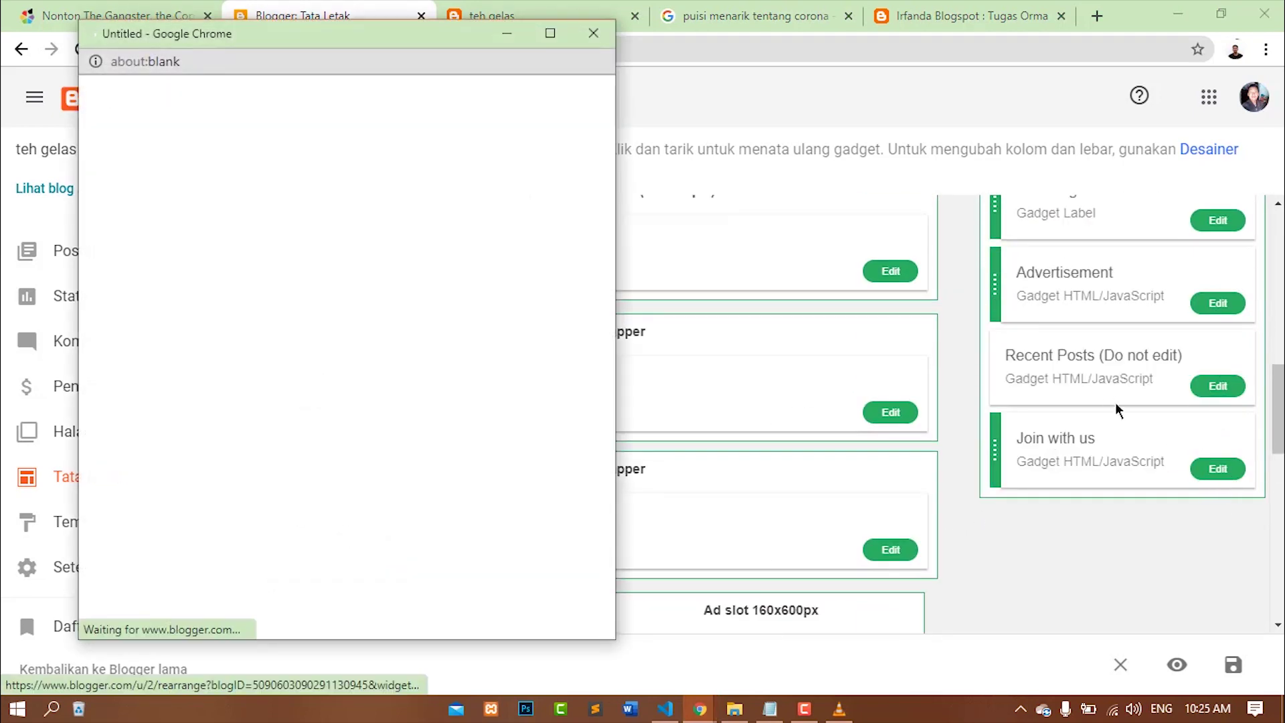
scroll(1106, 391, up, 5)
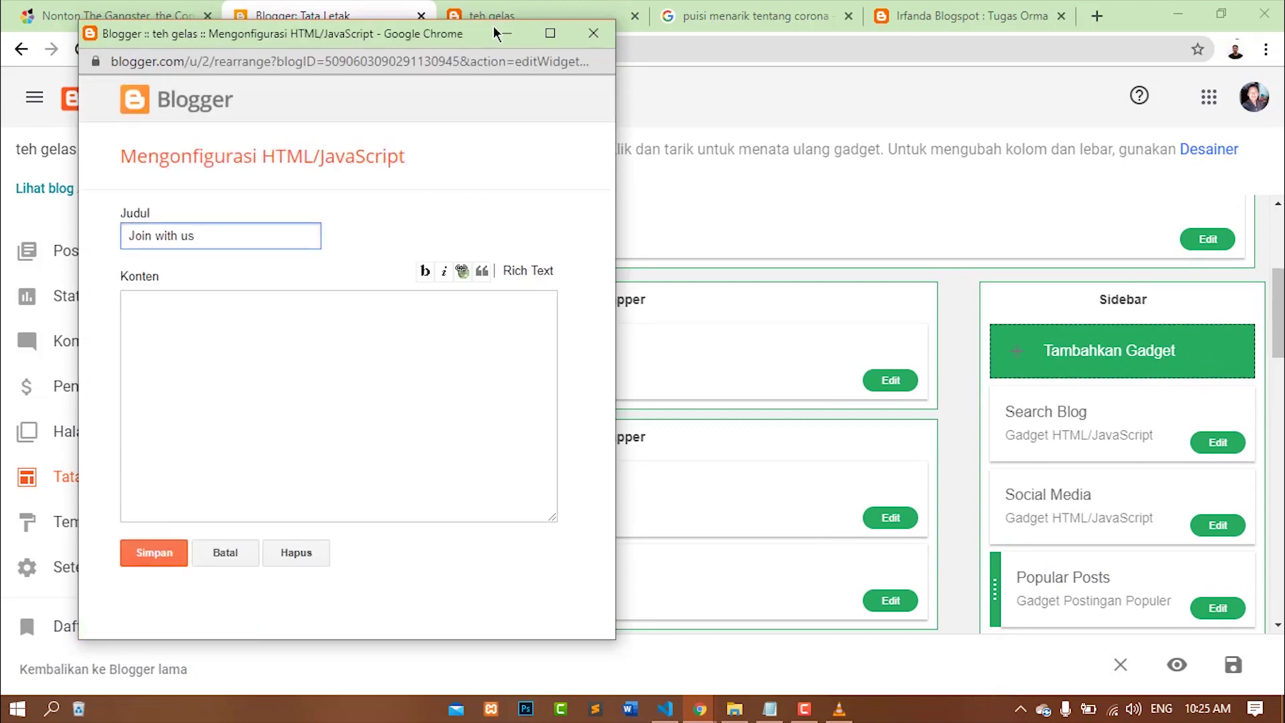
click(593, 33)
Add a Label gadget to the Sidebar section and save it with its default settings
scroll(1108, 432, down, 2)
scroll(1118, 447, up, 2)
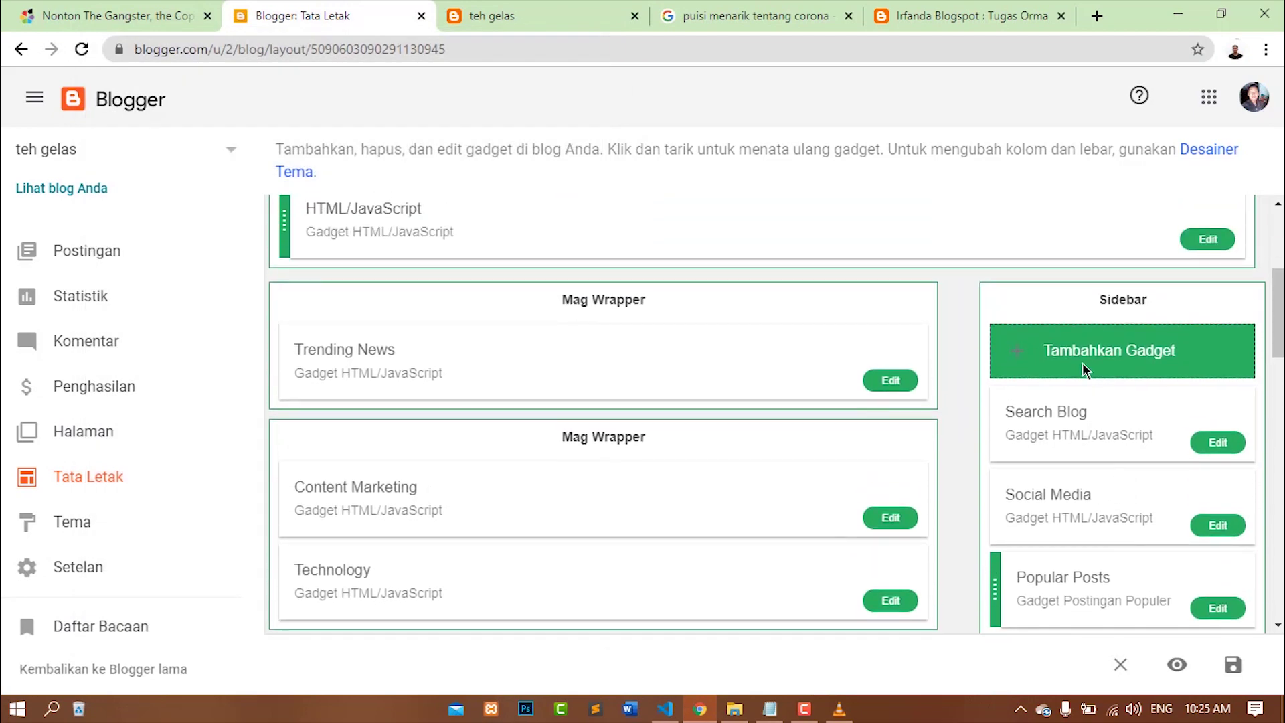
click(1056, 362)
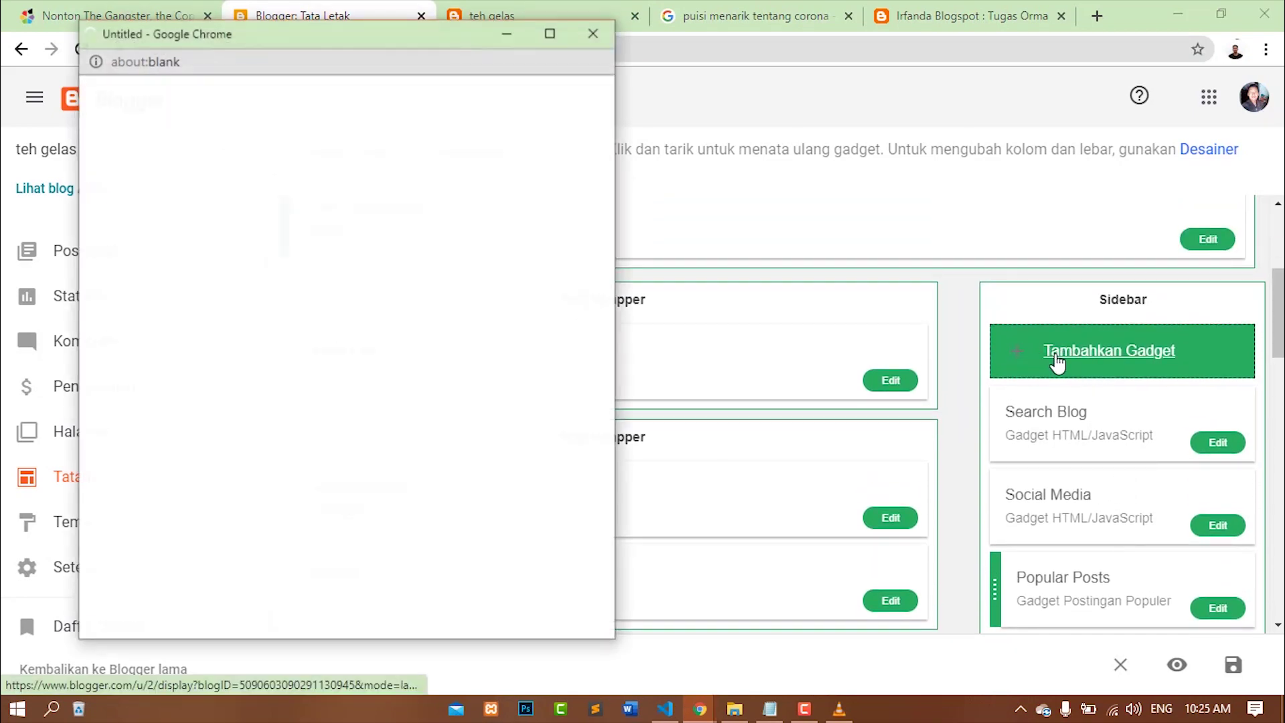
scroll(335, 310, down, 5)
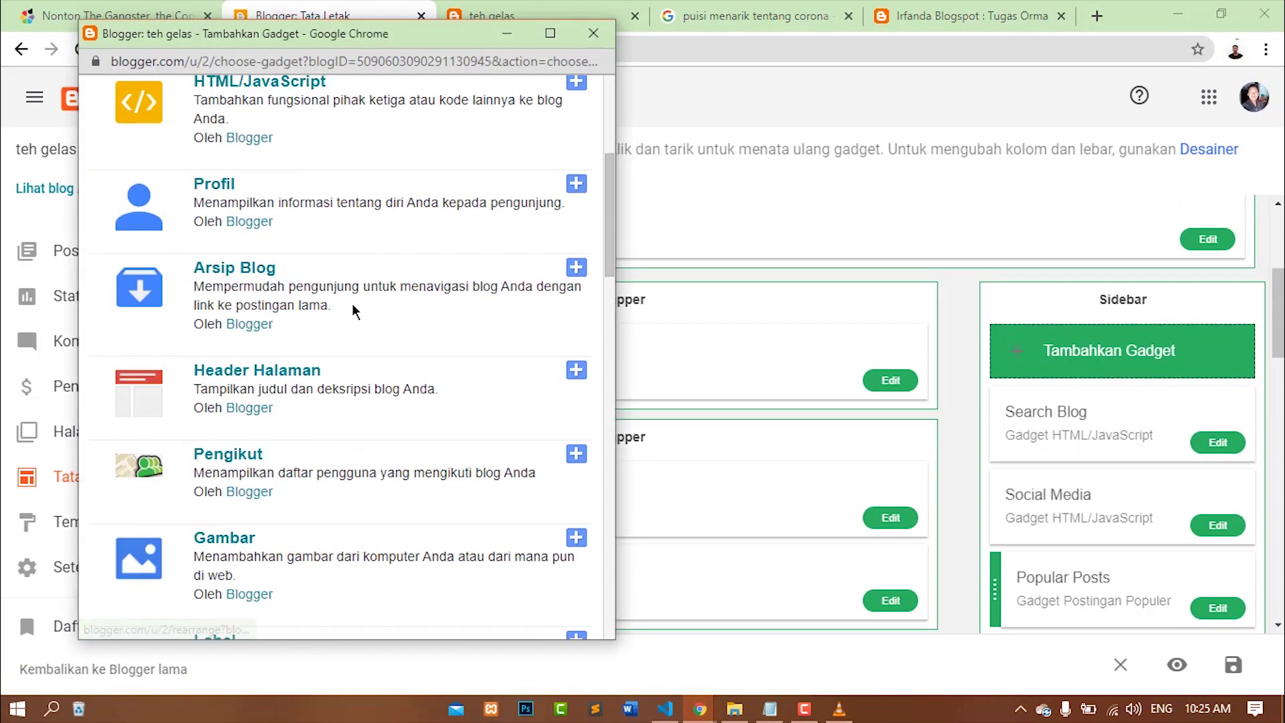
scroll(383, 306, down, 6)
scroll(383, 303, down, 1)
scroll(433, 230, up, 2)
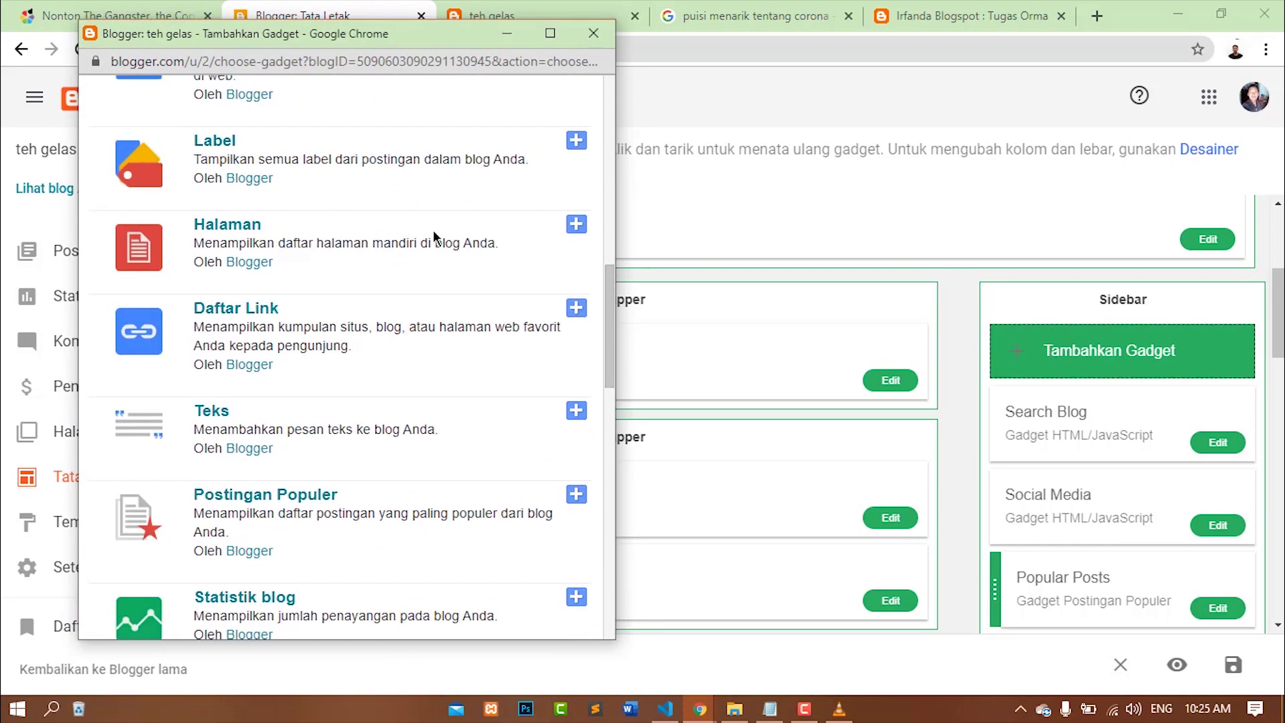
click(576, 142)
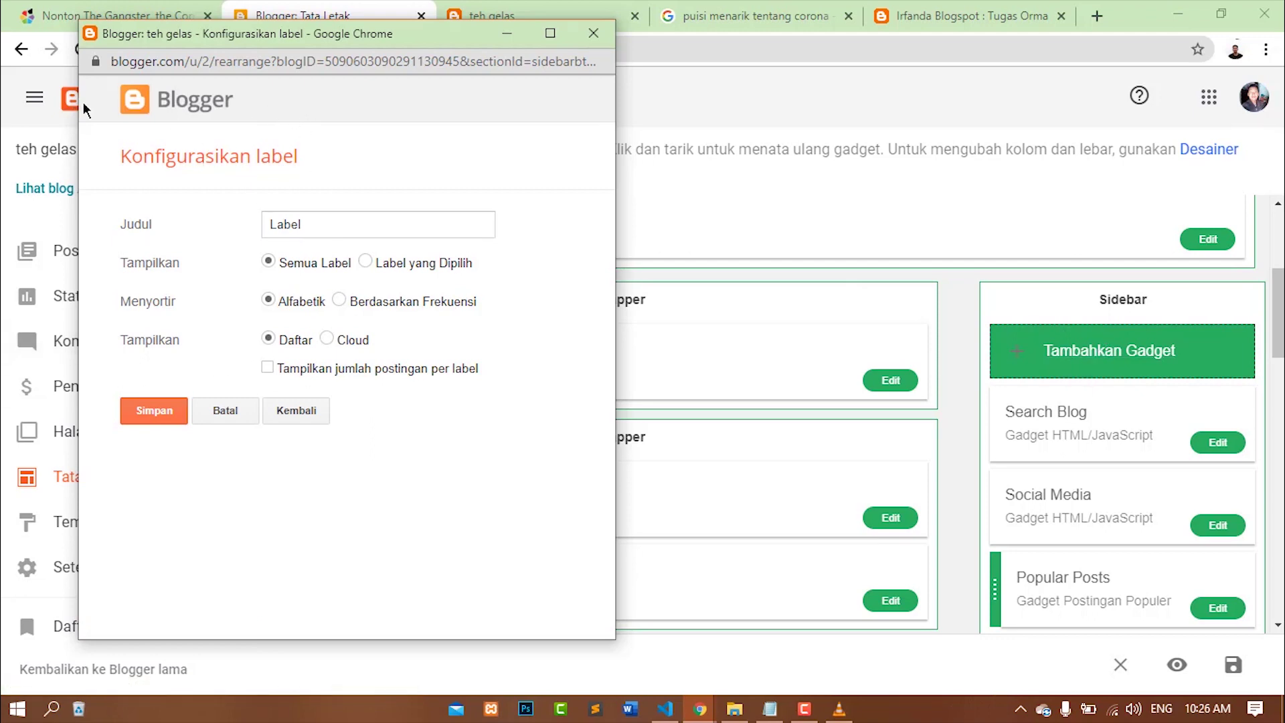
click(153, 410)
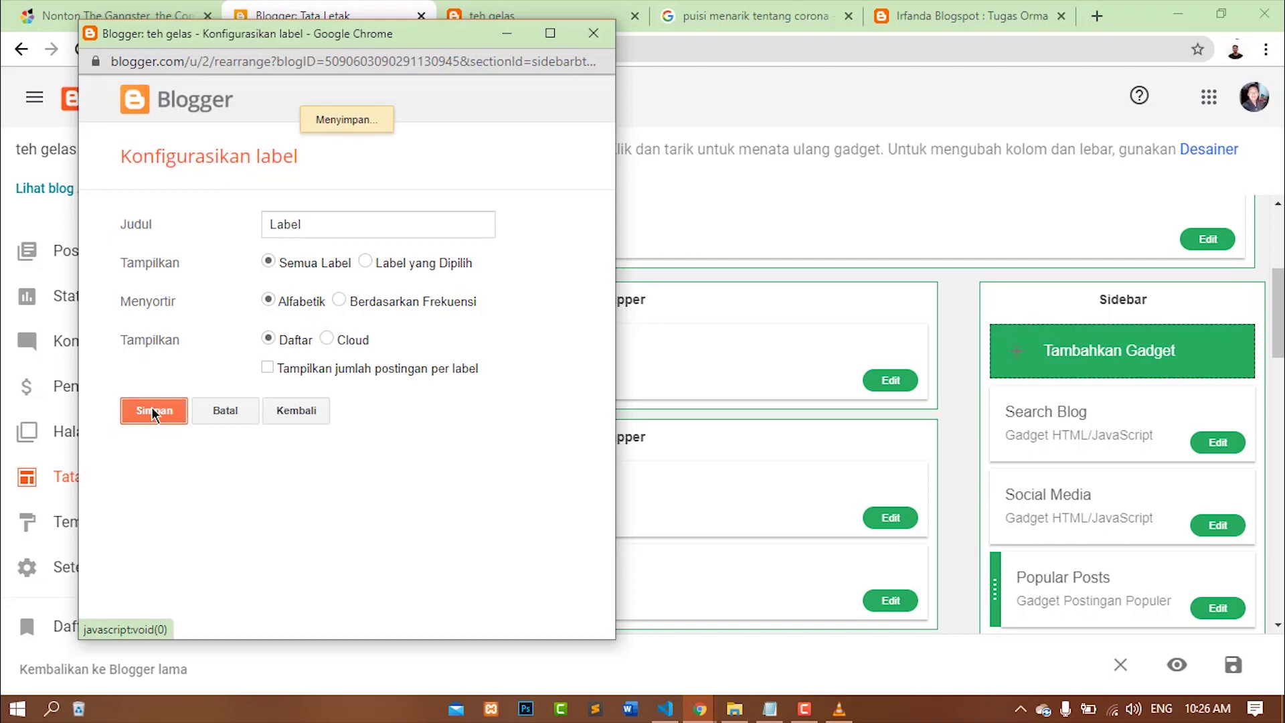
scroll(1175, 584, down, 3)
scroll(1143, 503, up, 4)
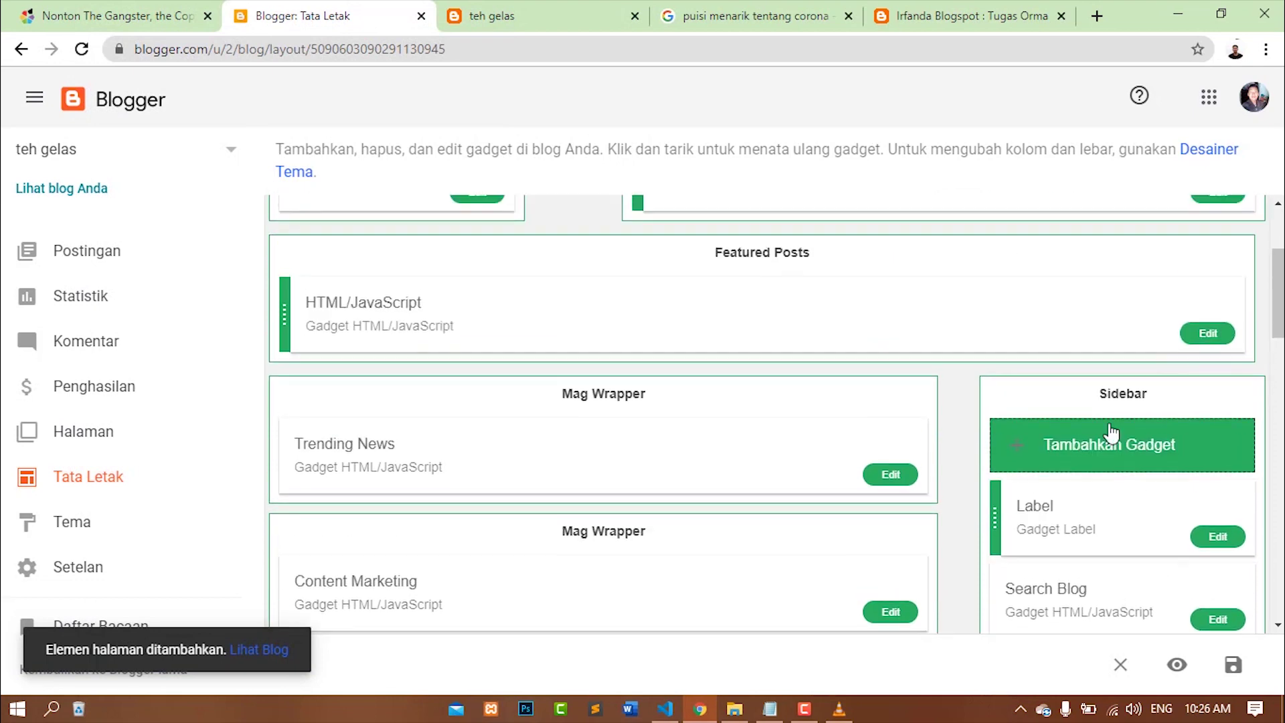
Review the gadgets in the Sidebar section and inspect the settings of Recent Posts (Do not edit) without changing them
scroll(1093, 529, down, 3)
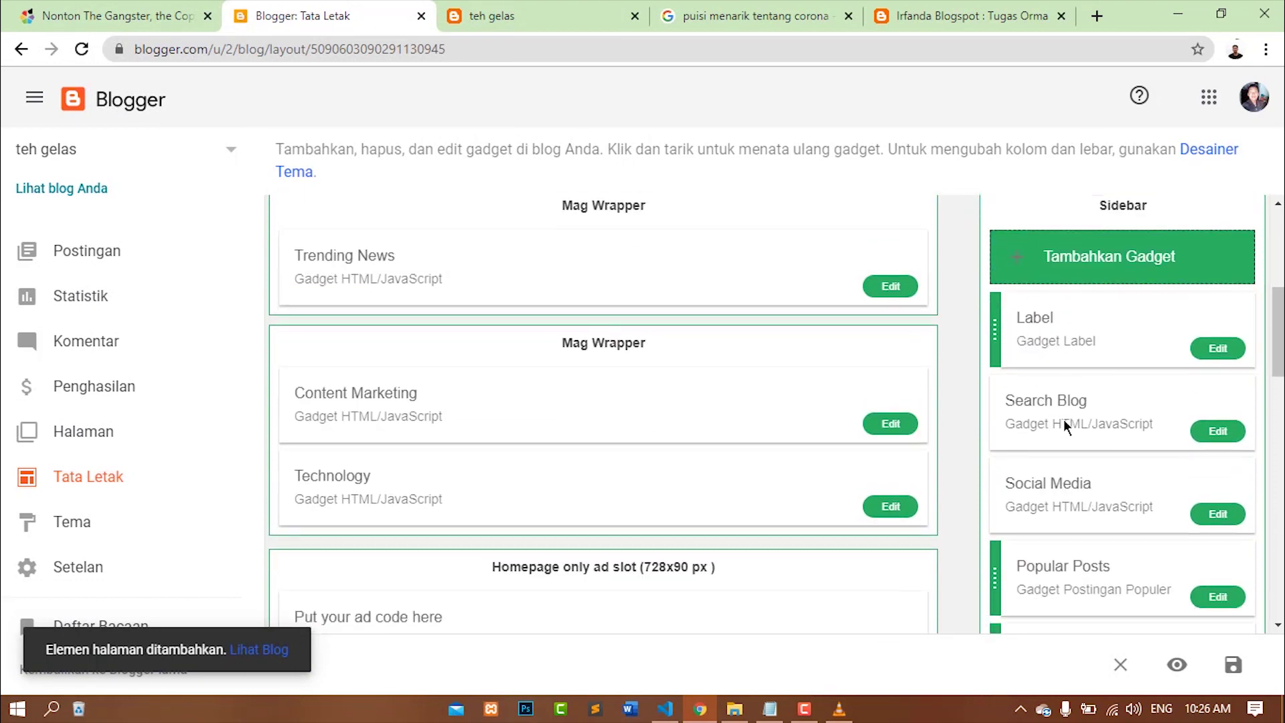
scroll(1059, 430, down, 3)
scroll(1063, 439, up, 3)
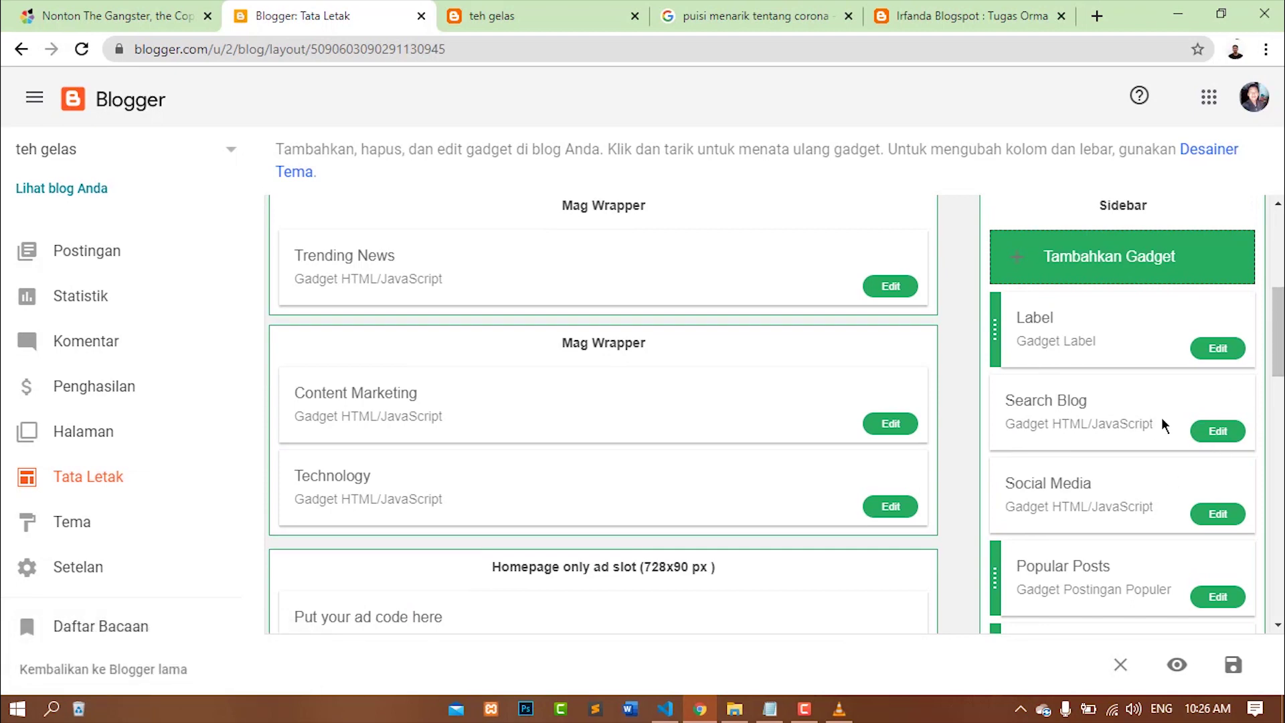
scroll(1162, 422, down, 1)
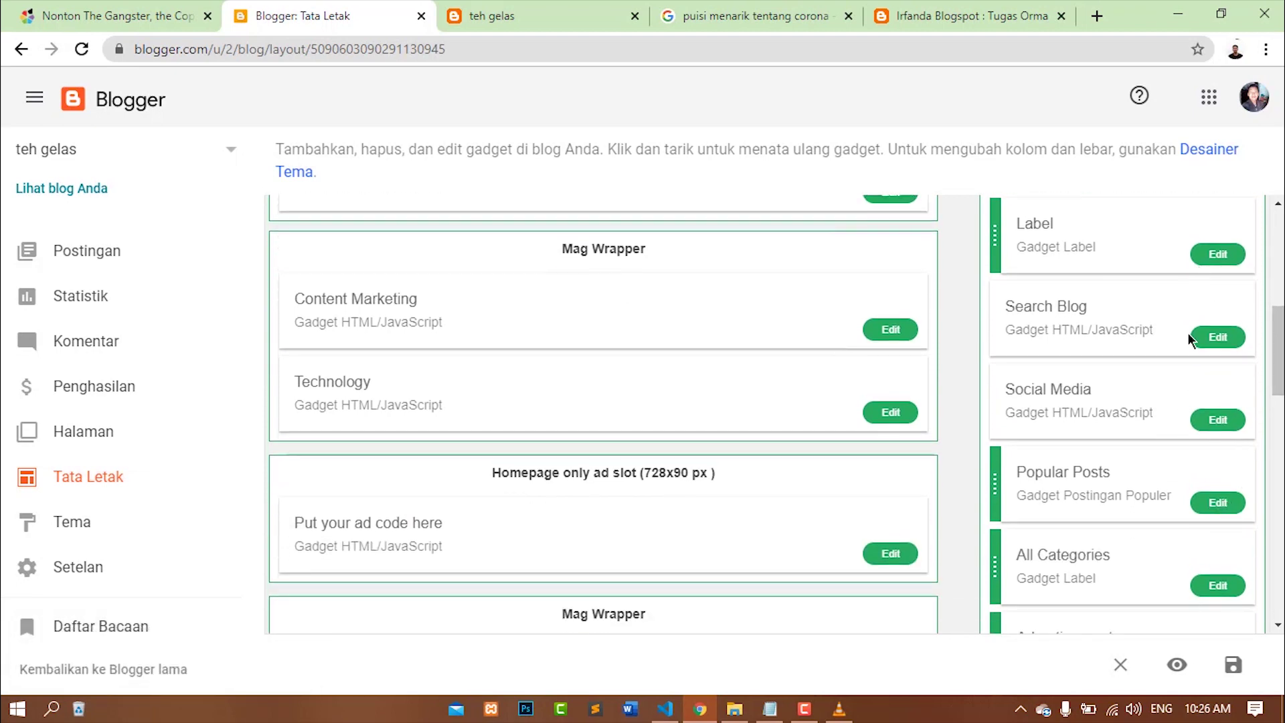
scroll(1204, 345, down, 1)
scroll(1205, 402, up, 1)
scroll(1187, 440, down, 3)
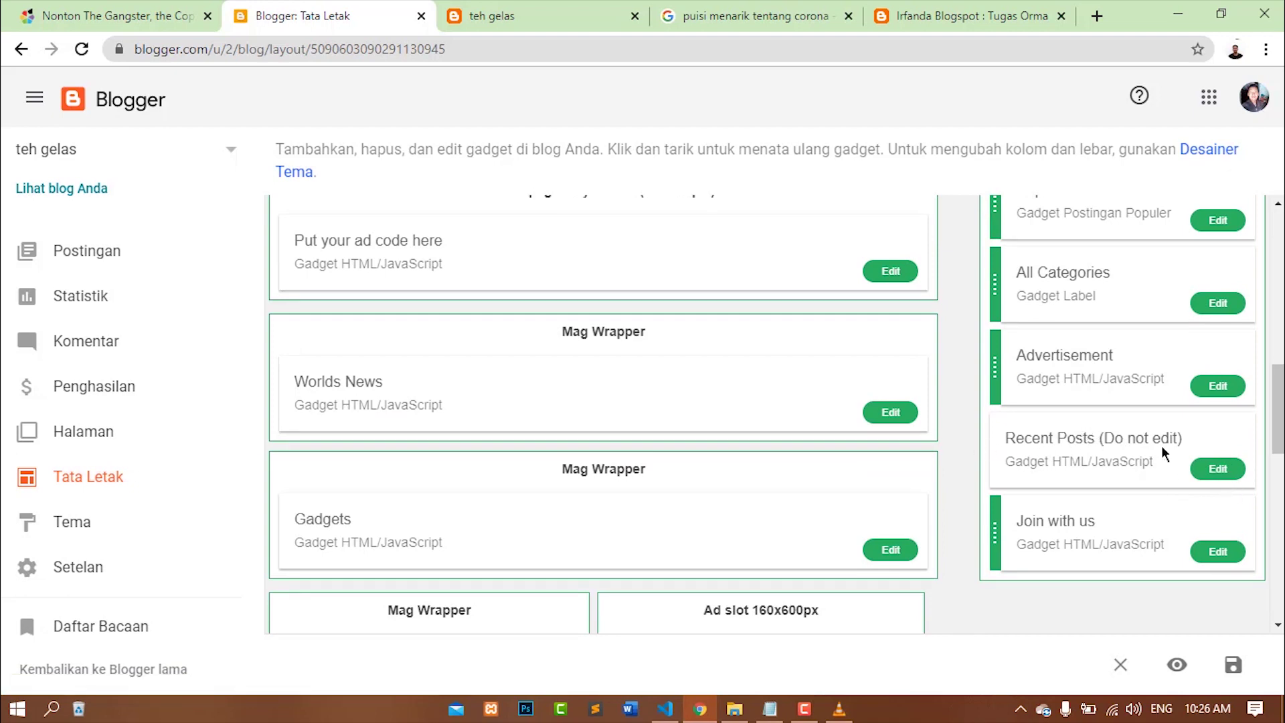
click(1202, 471)
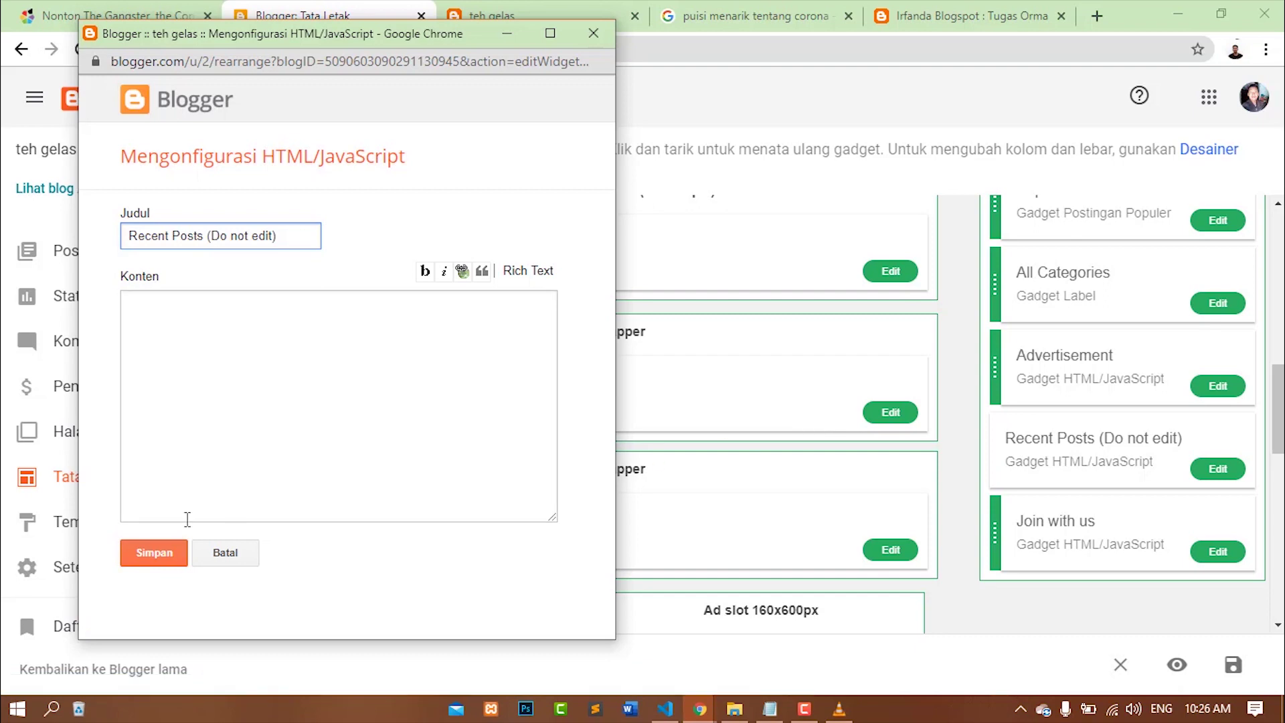
click(225, 553)
Delete the Join with us gadget from the Sidebar section
click(1225, 560)
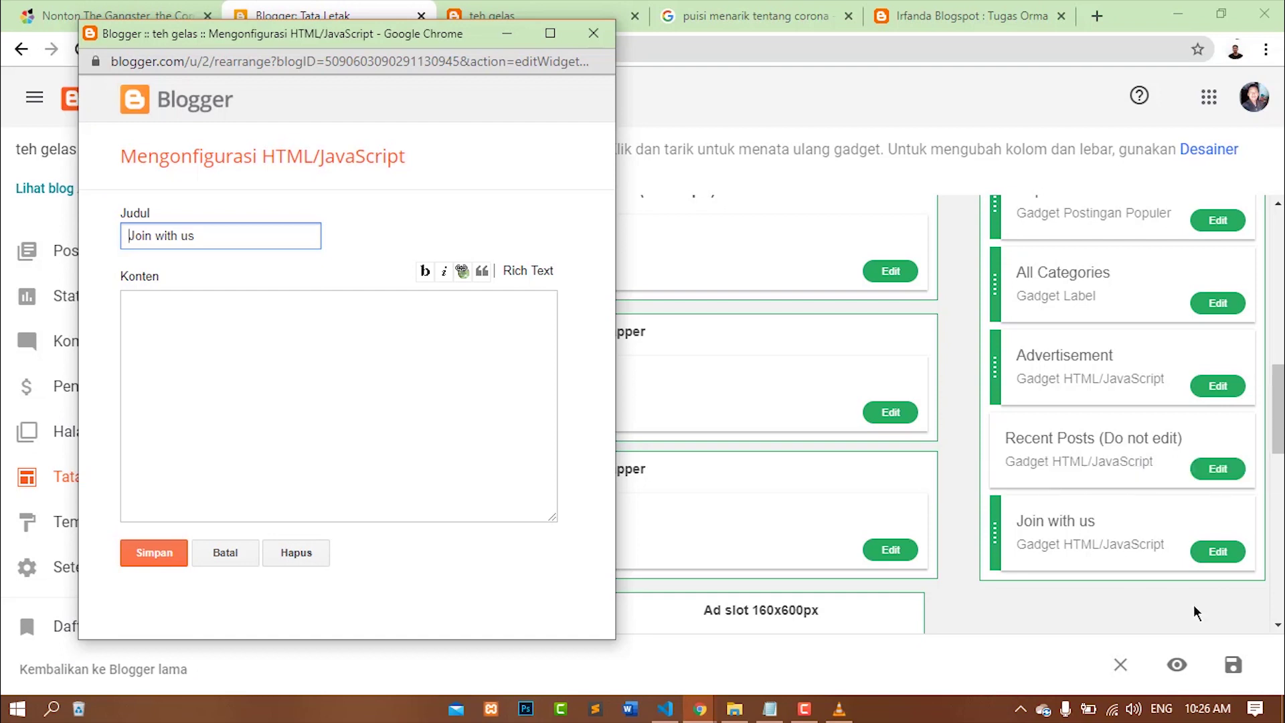
click(295, 551)
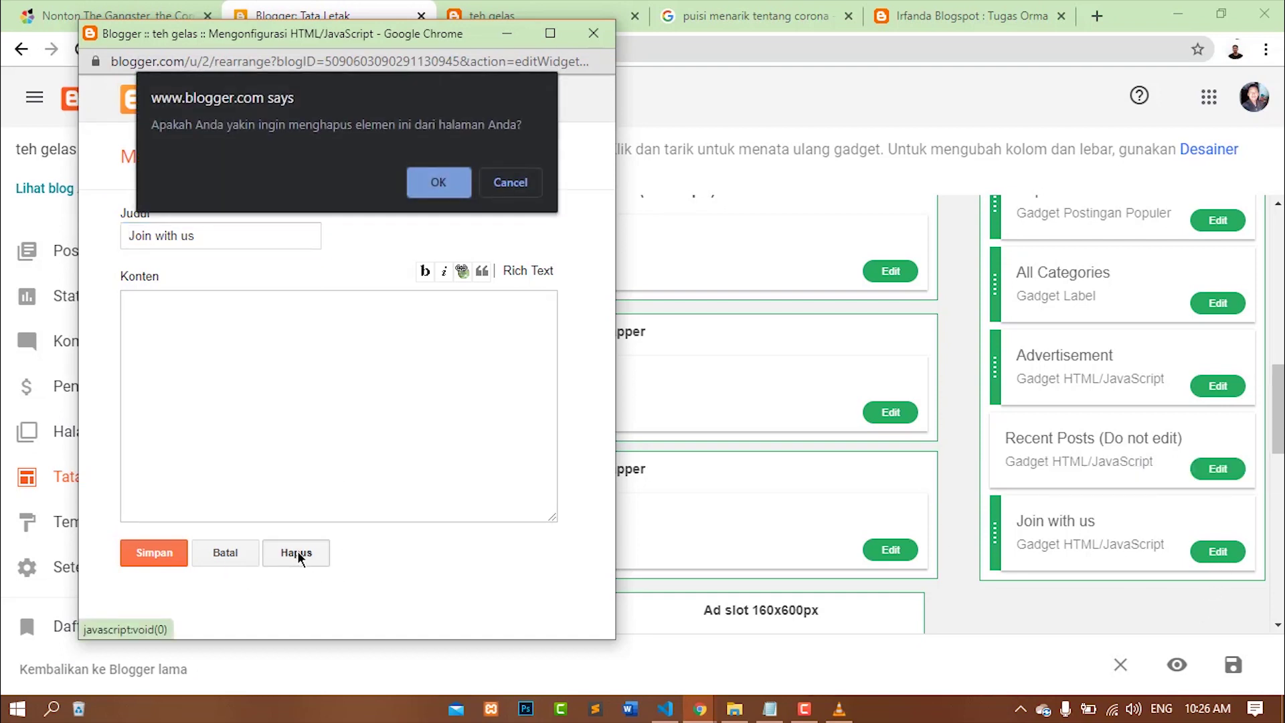
click(466, 180)
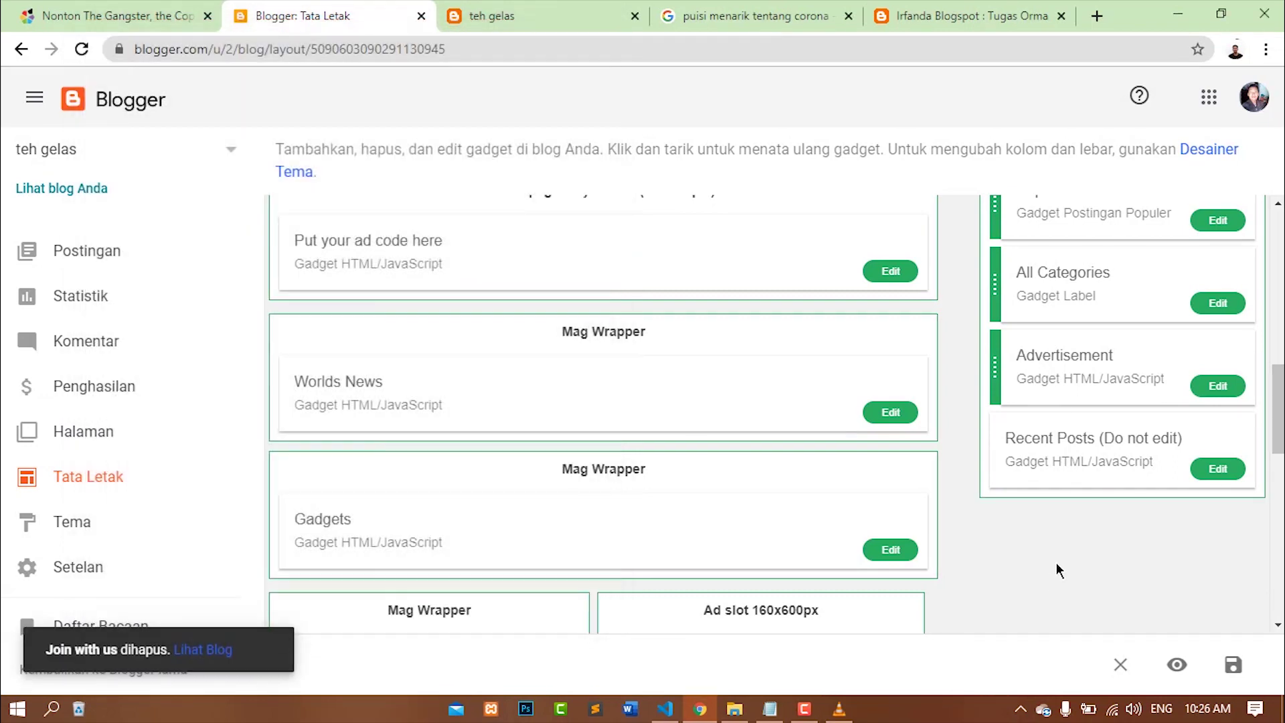
Reload the teh gelas home page, dismiss the translation offer, and check the sidebar for the added Label section
scroll(1084, 508, up, 5)
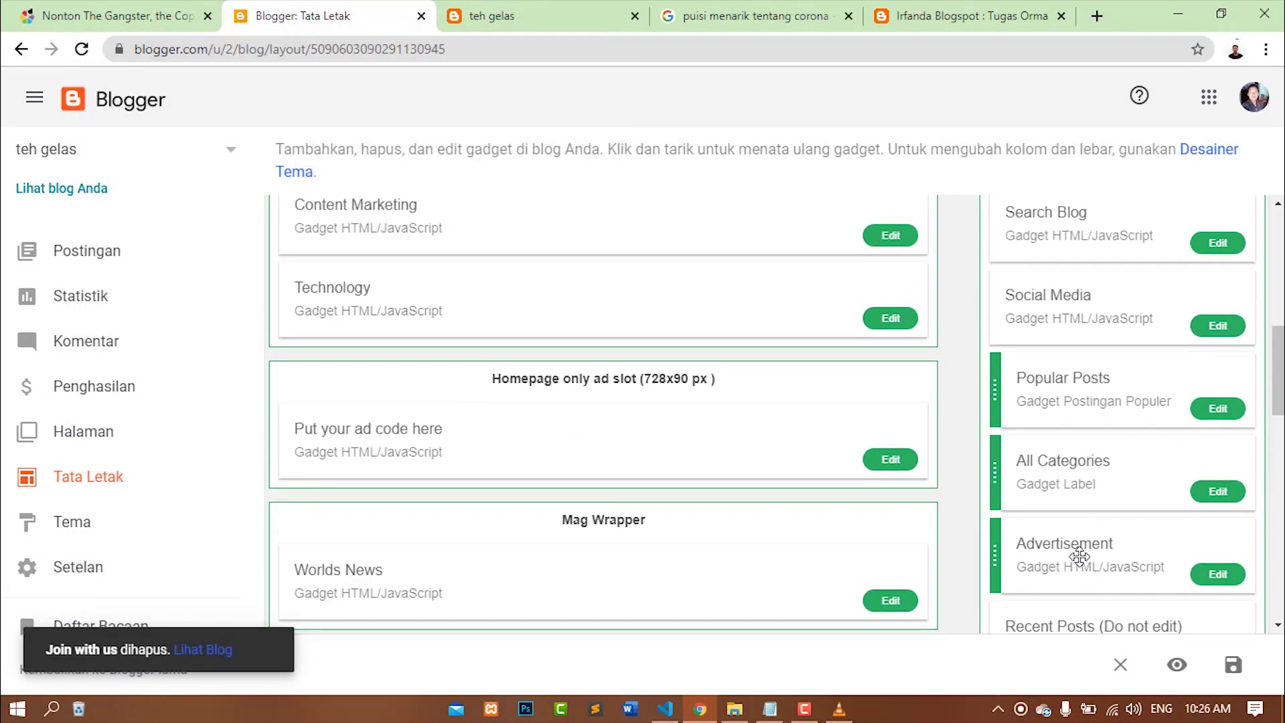
scroll(1081, 543, up, 2)
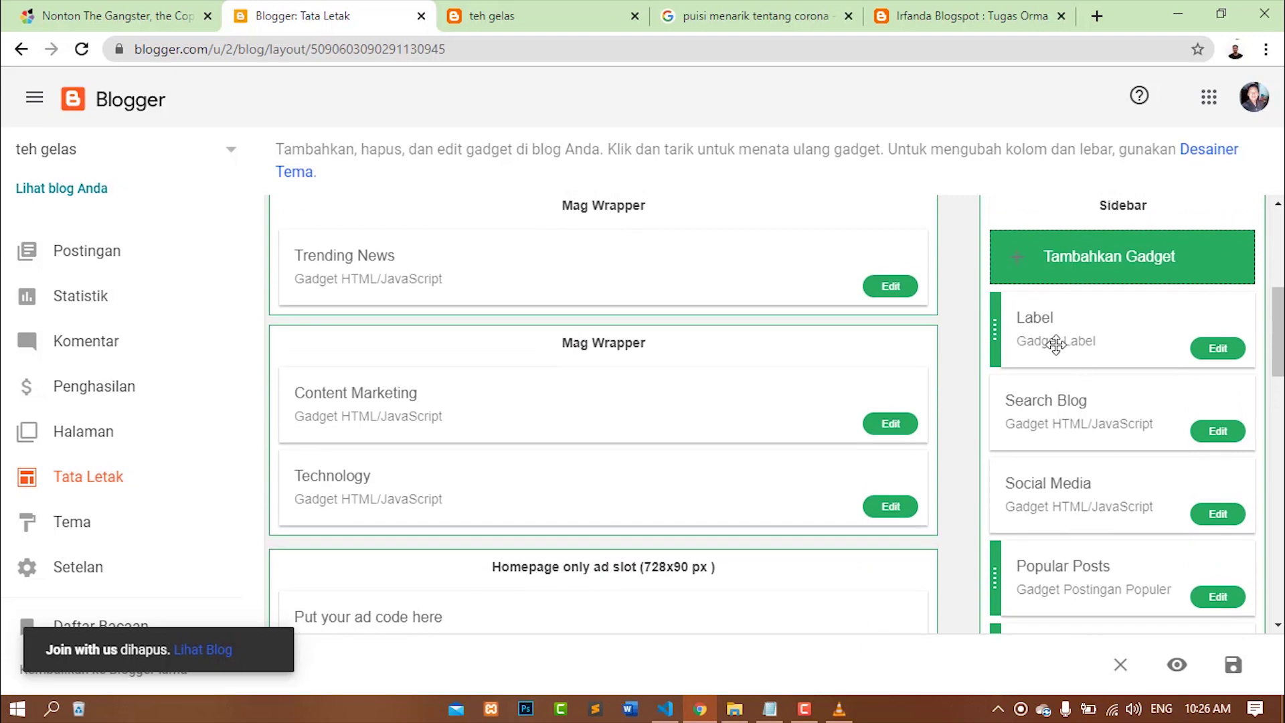
click(525, 15)
scroll(793, 339, up, 5)
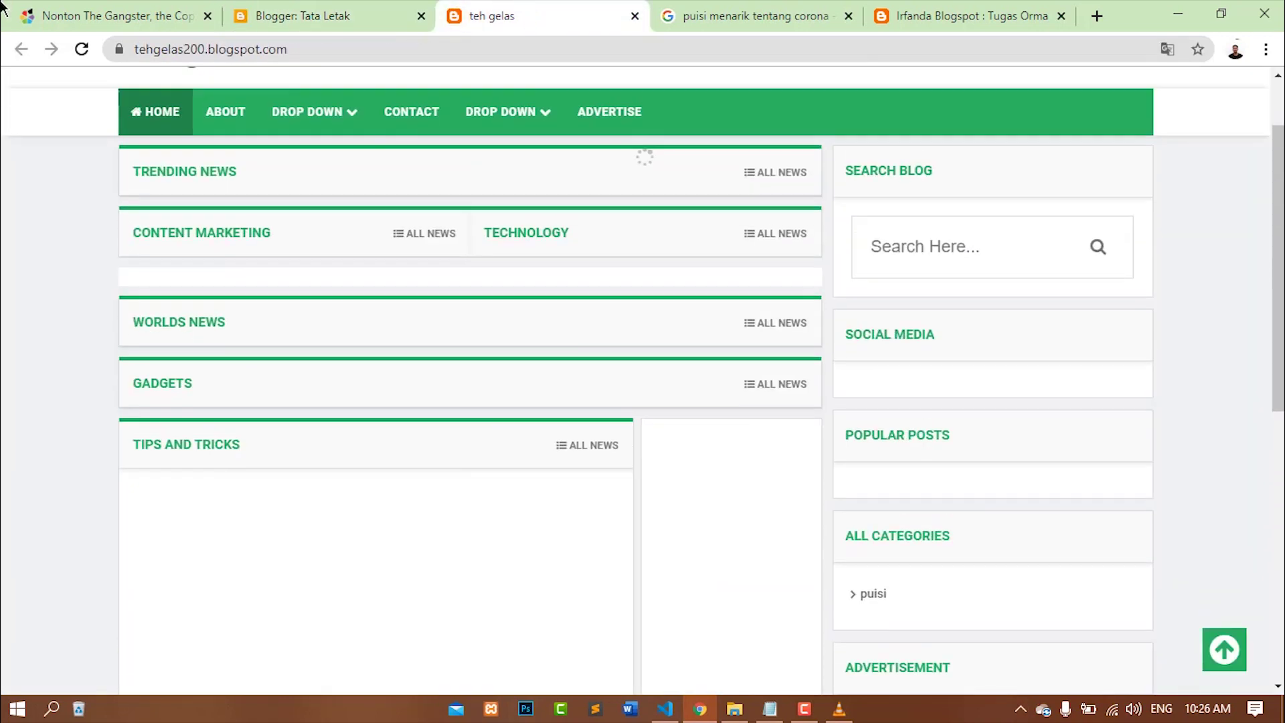
click(82, 49)
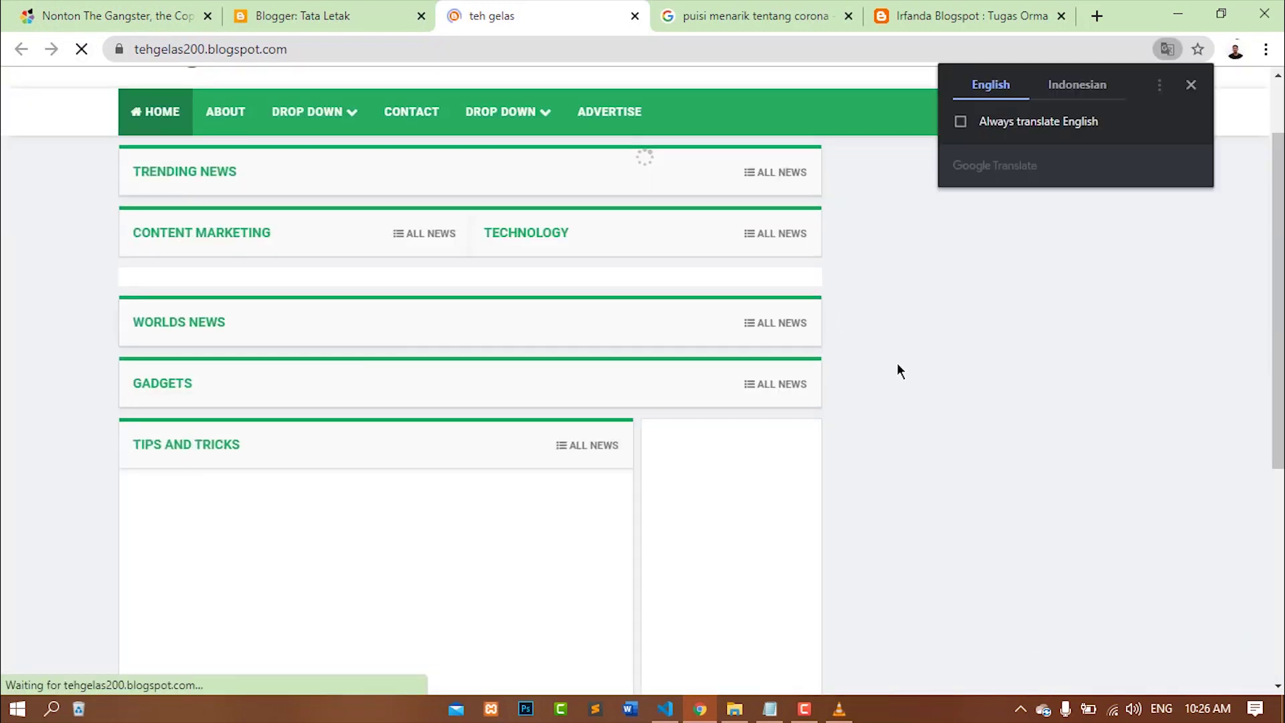
scroll(1042, 320, down, 2)
scroll(1046, 327, up, 1)
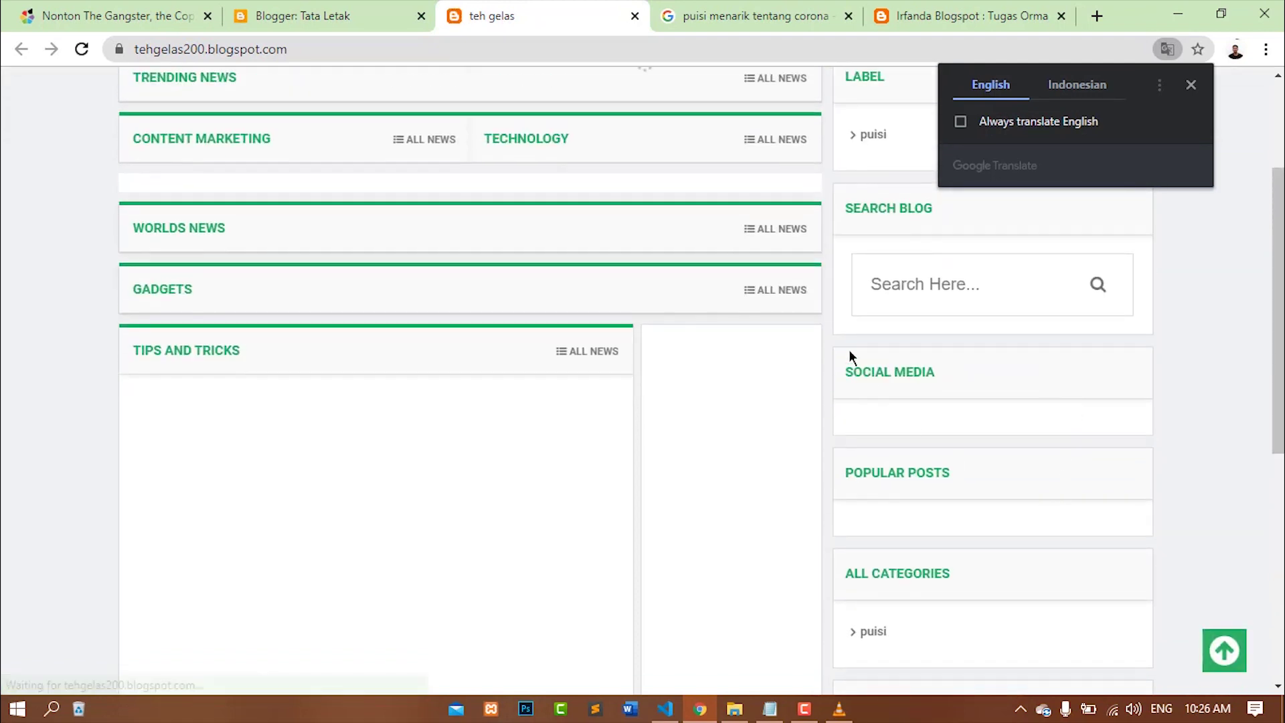
scroll(957, 380, up, 3)
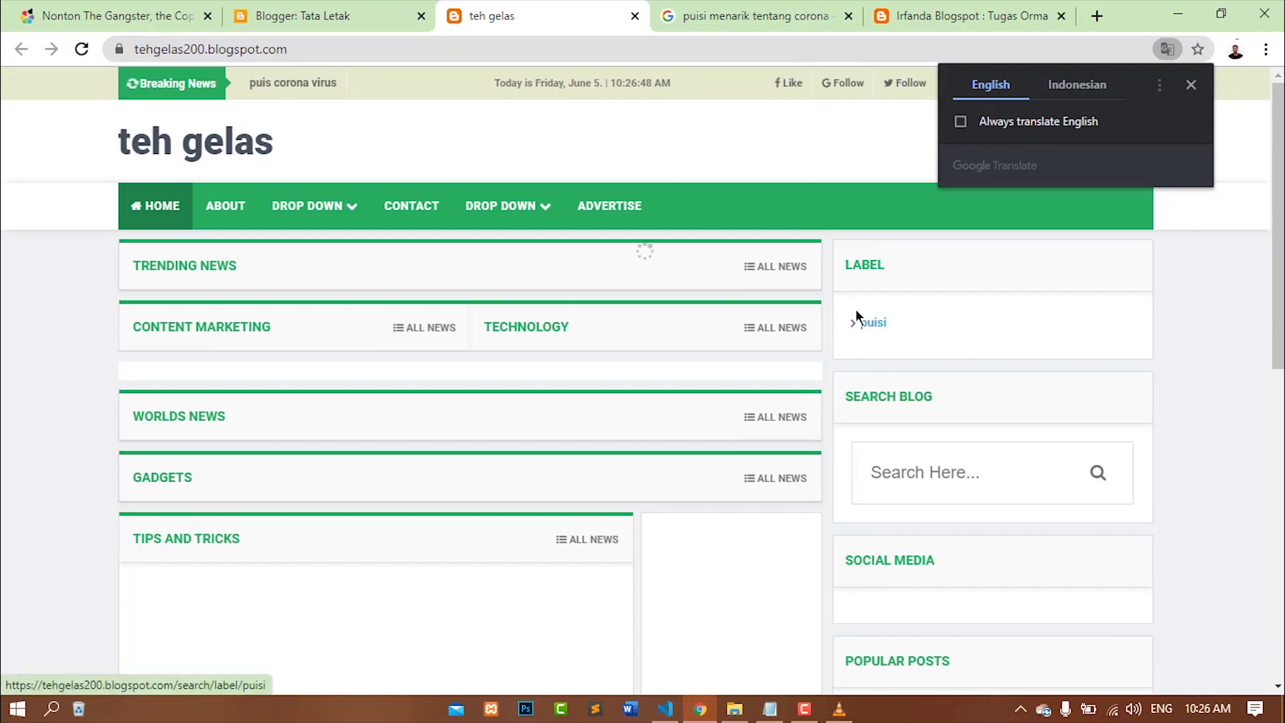
click(1188, 85)
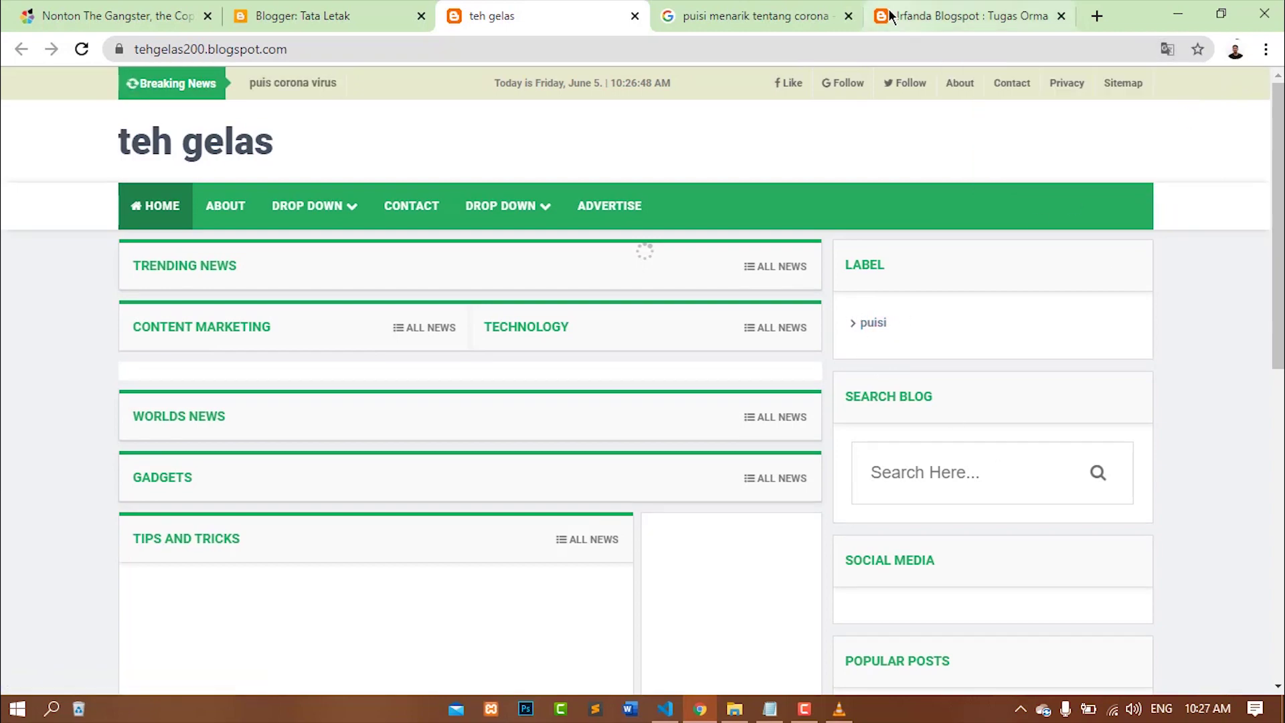
Look at the other blog's Tugas Orma label page, including its posts and Labels List section
click(964, 16)
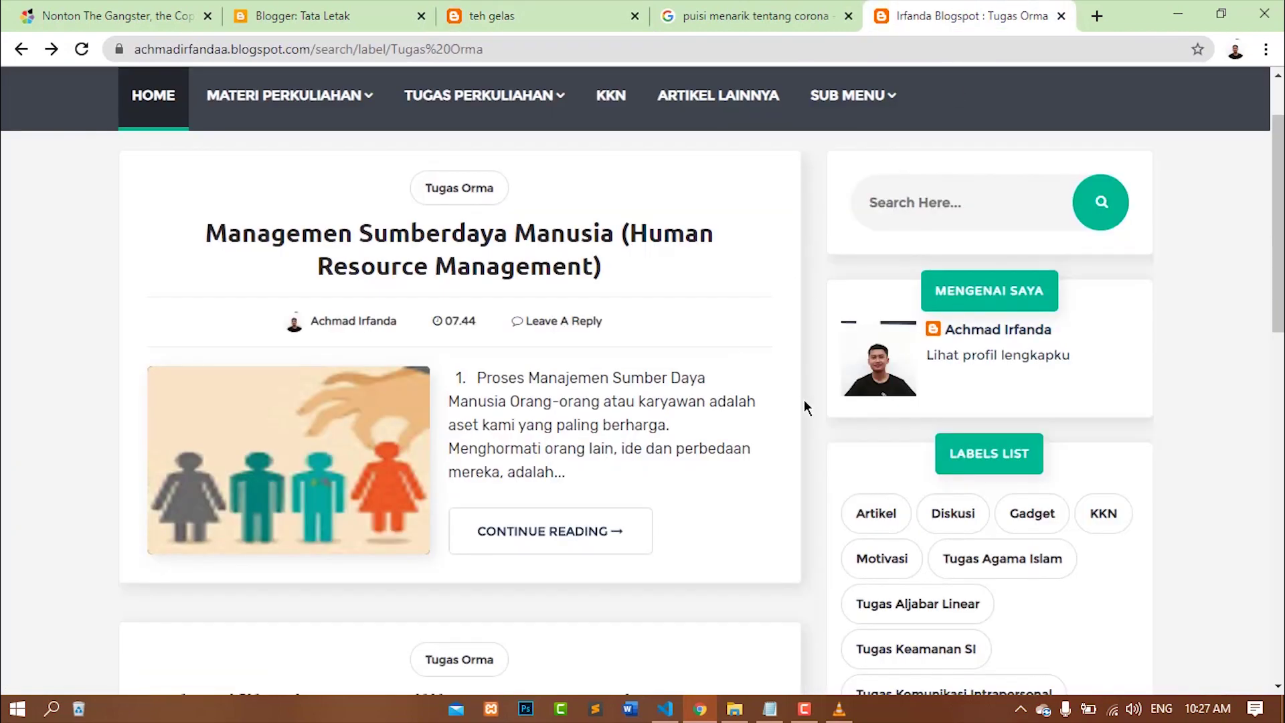
scroll(788, 399, down, 6)
scroll(909, 372, up, 4)
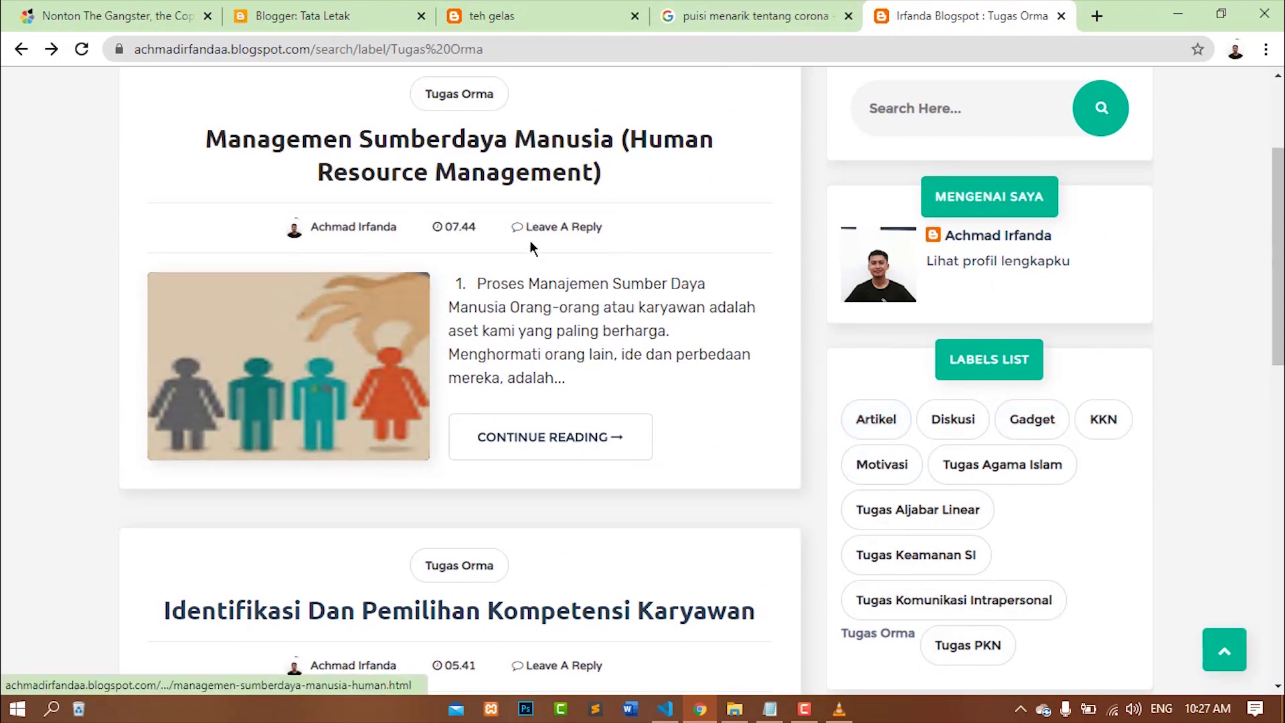
scroll(893, 341, down, 3)
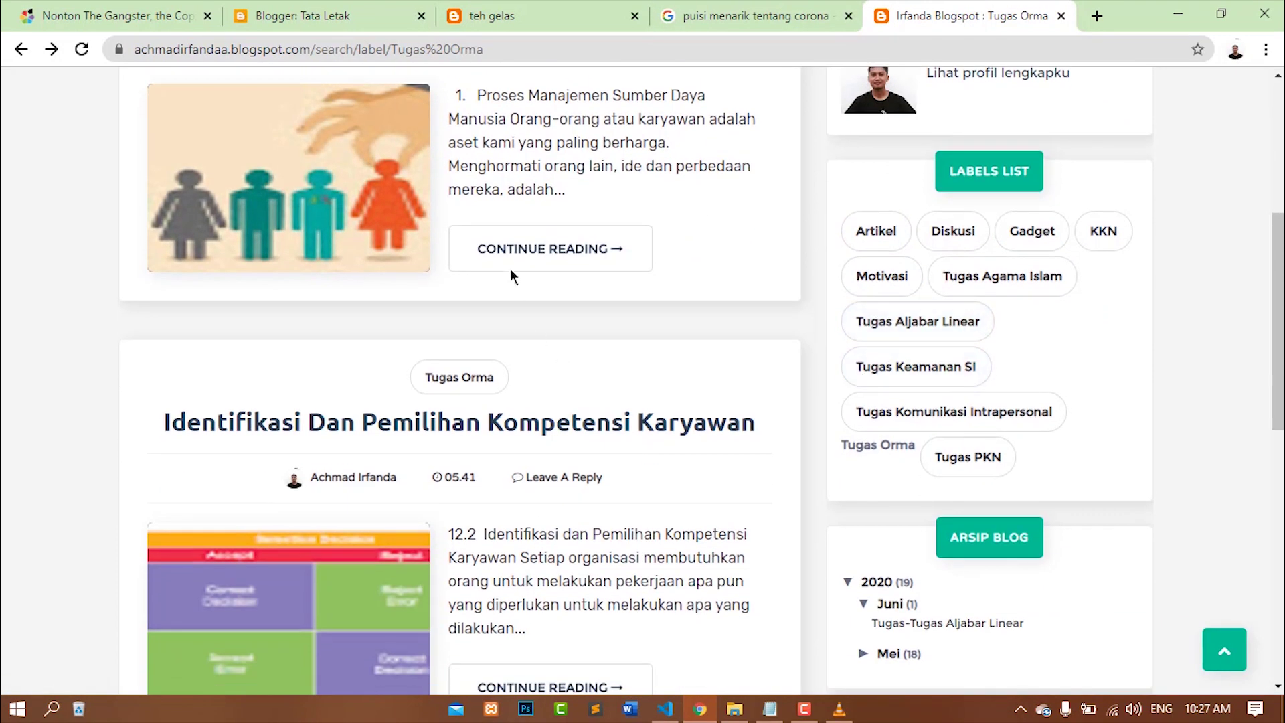
Open the puisi label from the teh gelas blog's Label section and examine the posts listed under it
click(281, 7)
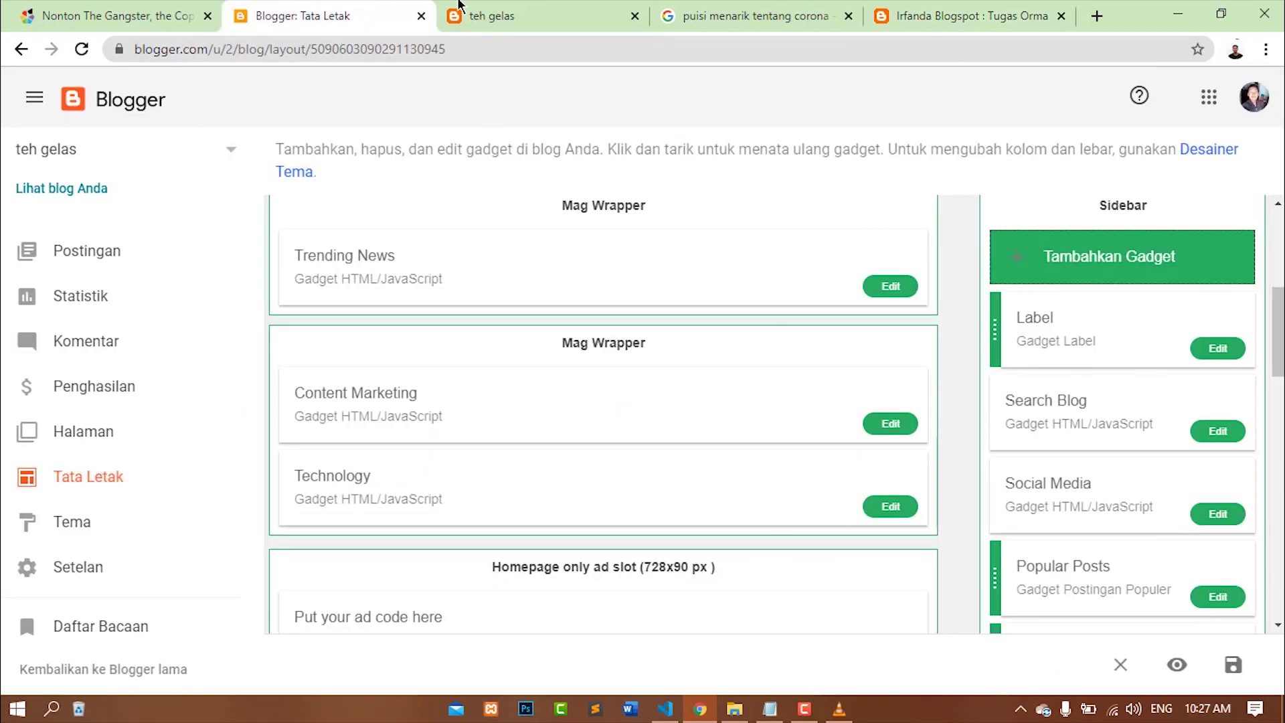
click(496, 15)
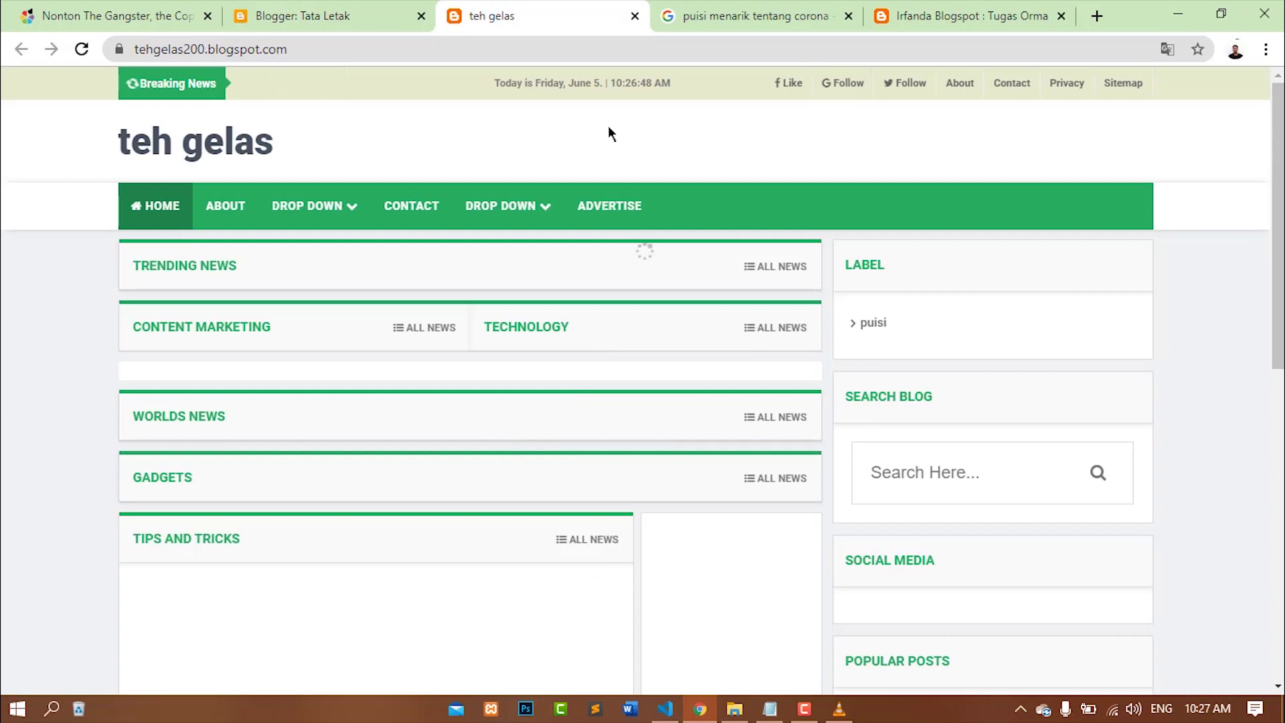
click(864, 325)
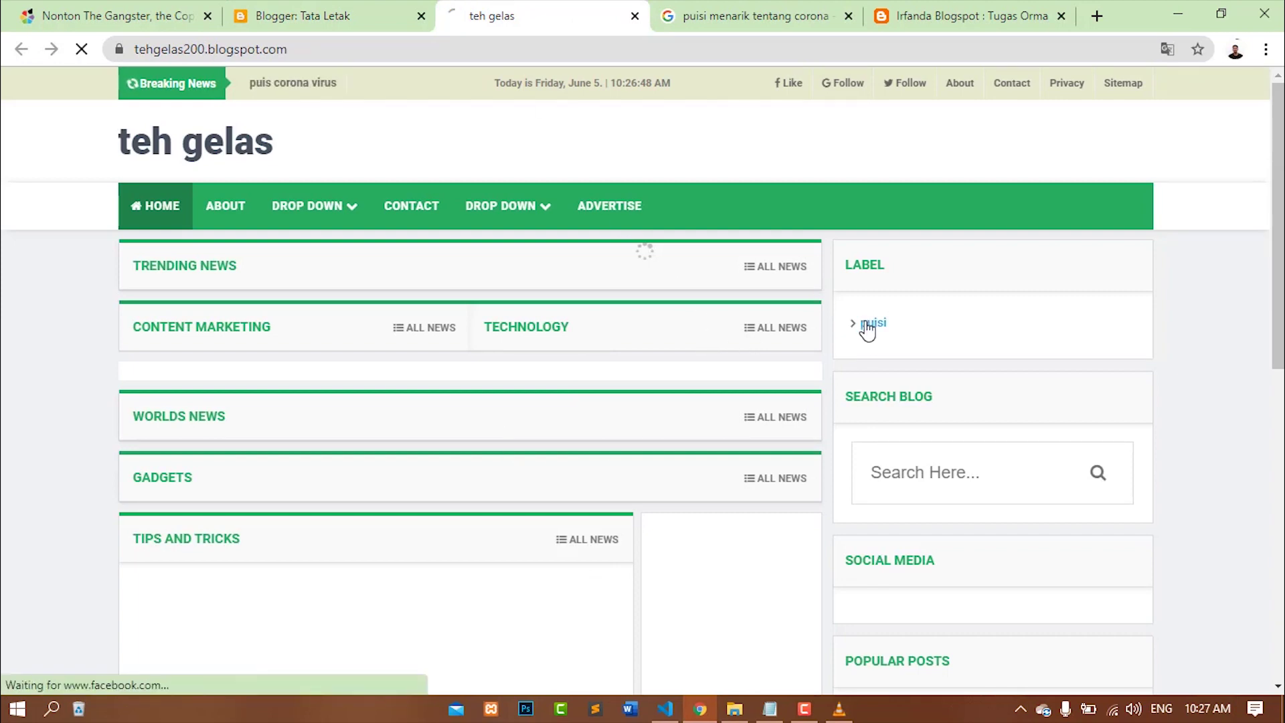
scroll(456, 364, down, 2)
scroll(280, 321, down, 2)
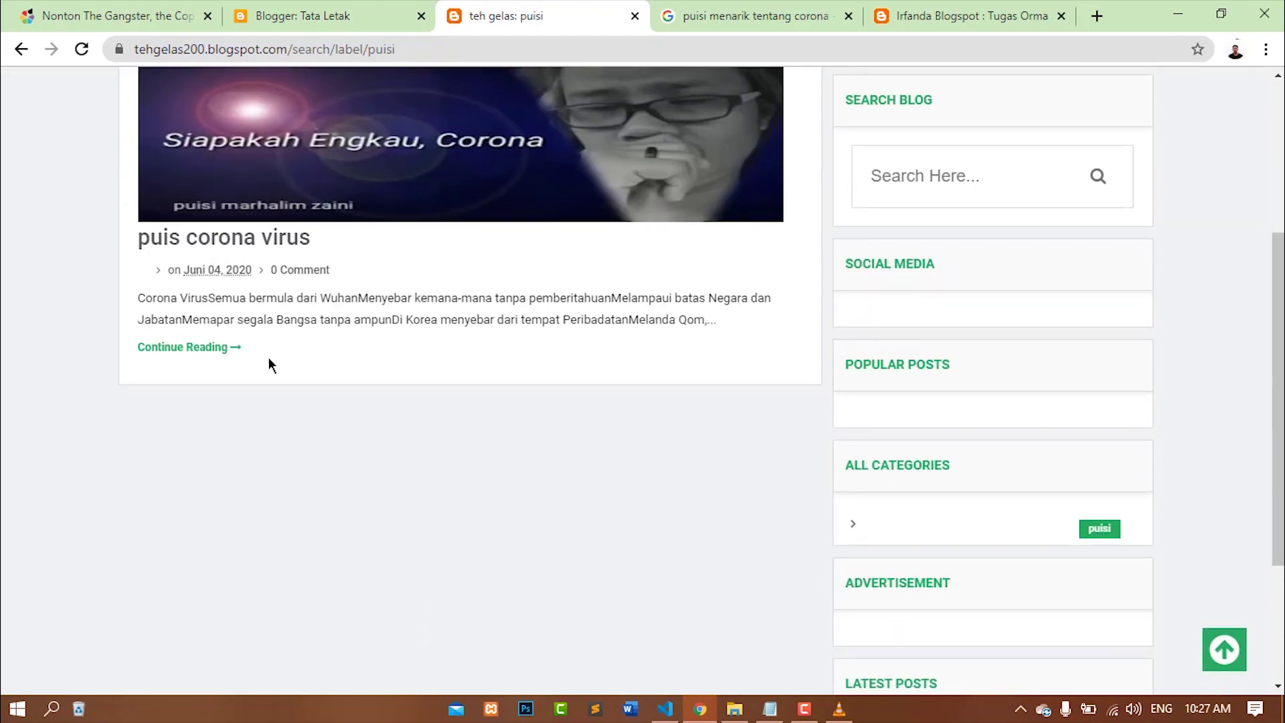
scroll(606, 343, up, 1)
scroll(606, 341, up, 3)
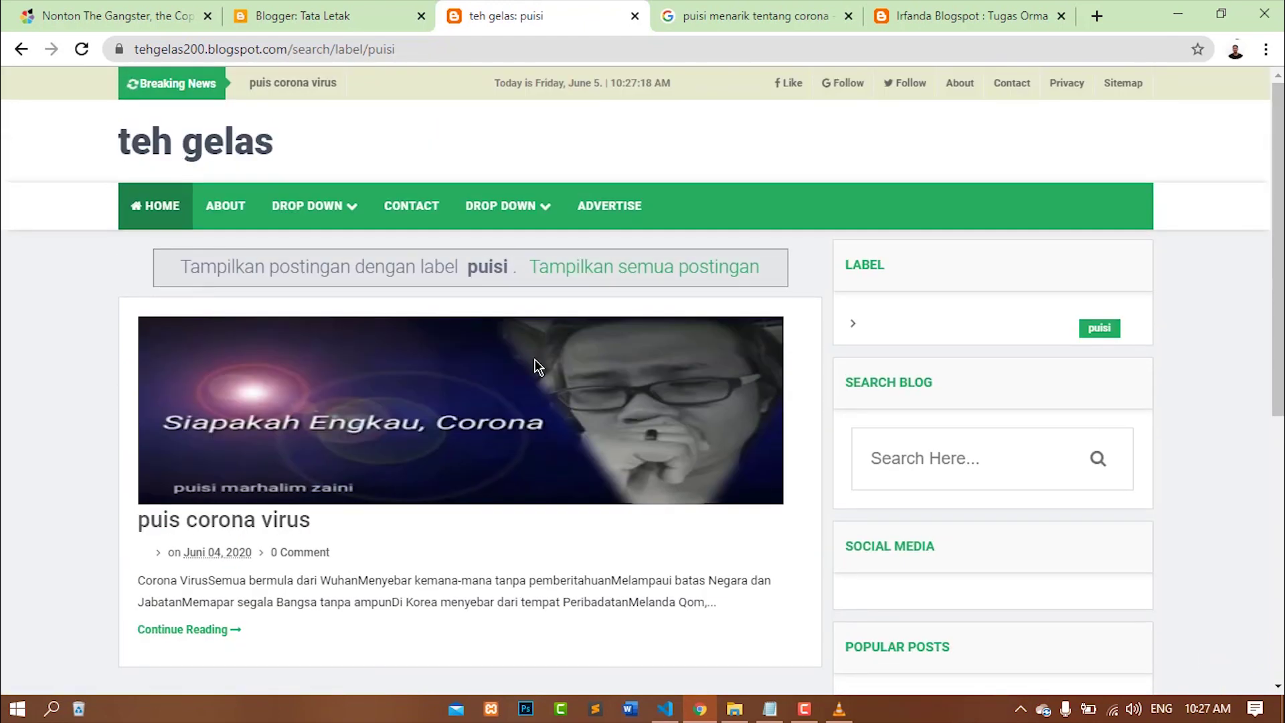
scroll(569, 328, down, 3)
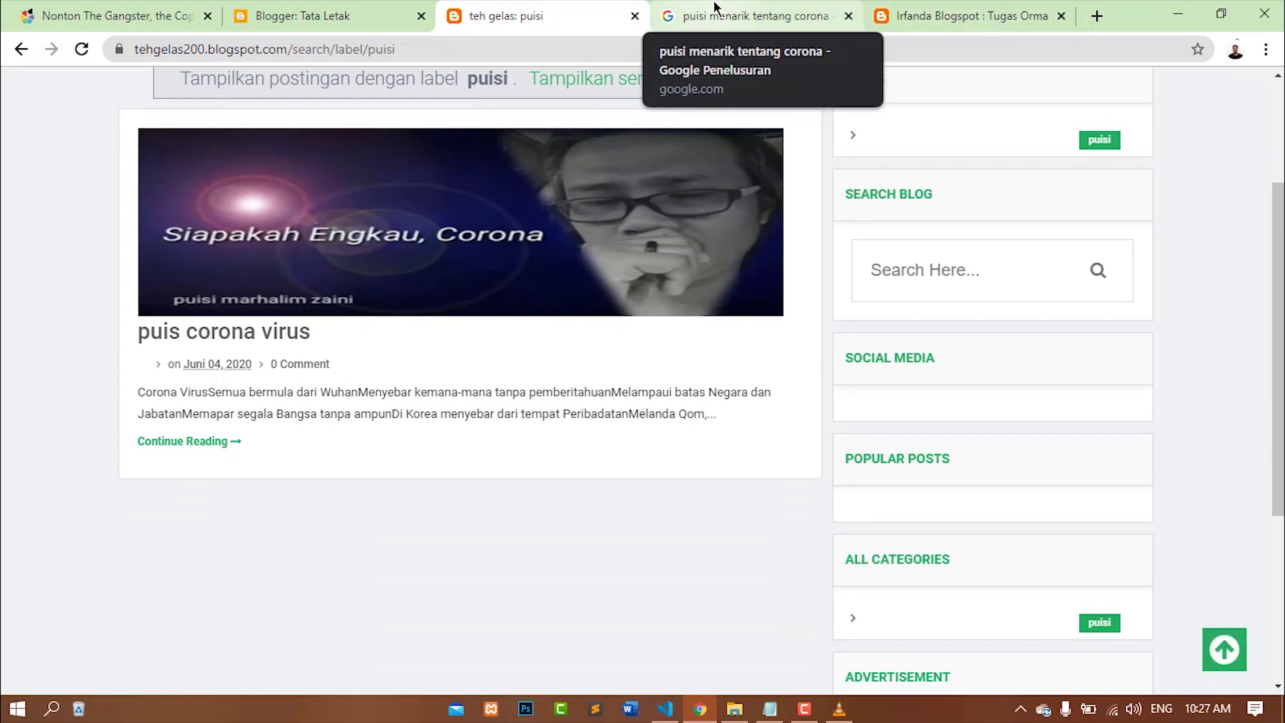
scroll(754, 110, up, 3)
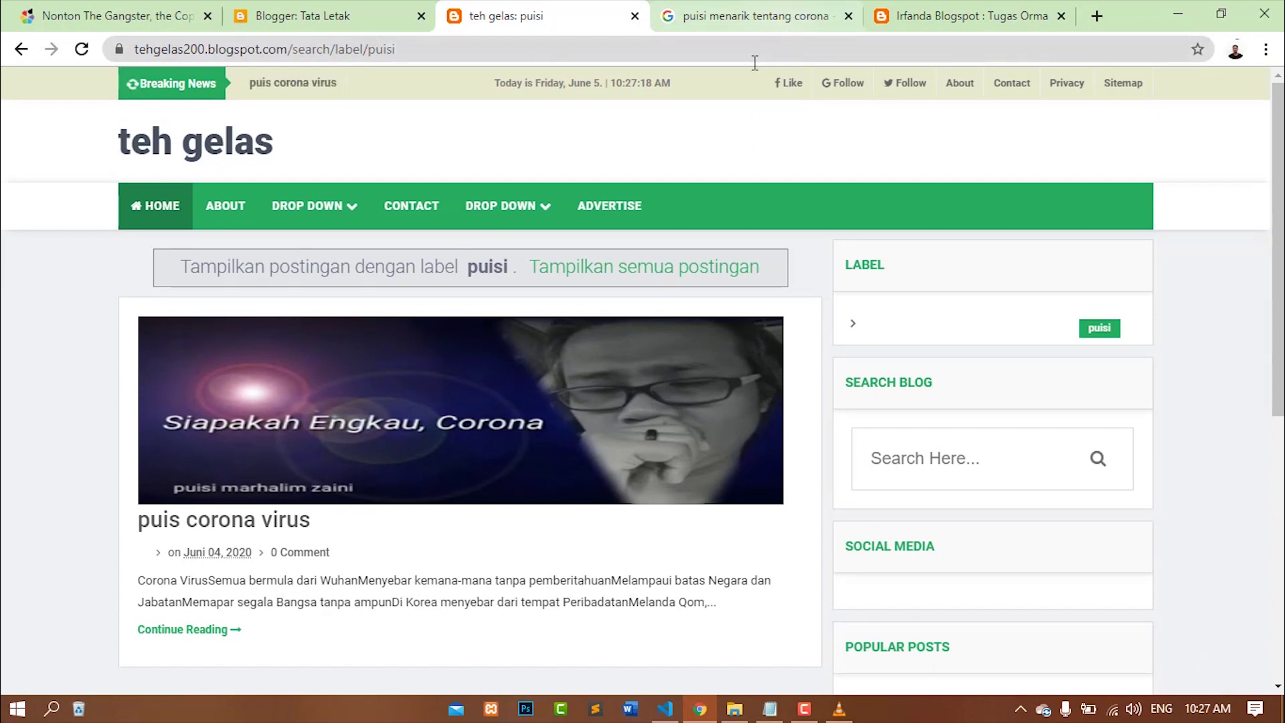
Compare the other blog's menu bar with the teh gelas puisi label page and its Label section
click(742, 16)
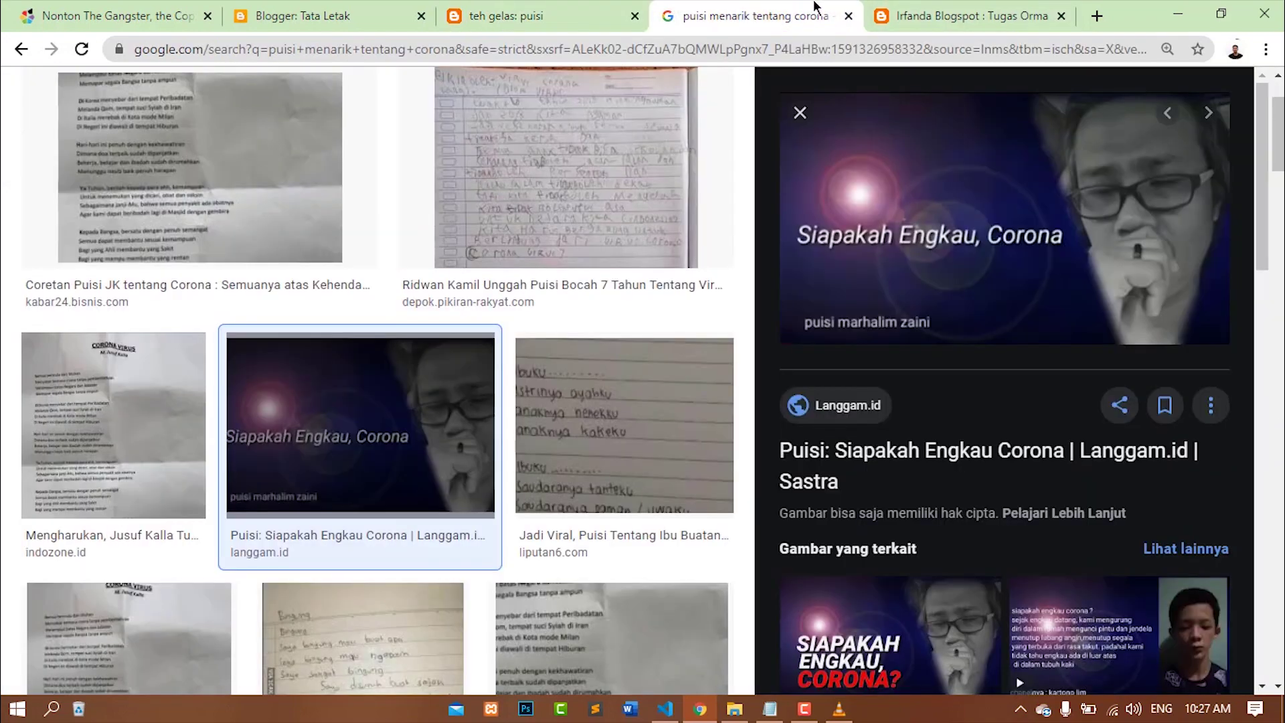
click(539, 9)
scroll(602, 405, down, 4)
scroll(624, 369, up, 4)
click(939, 17)
scroll(730, 386, up, 1)
scroll(730, 387, up, 5)
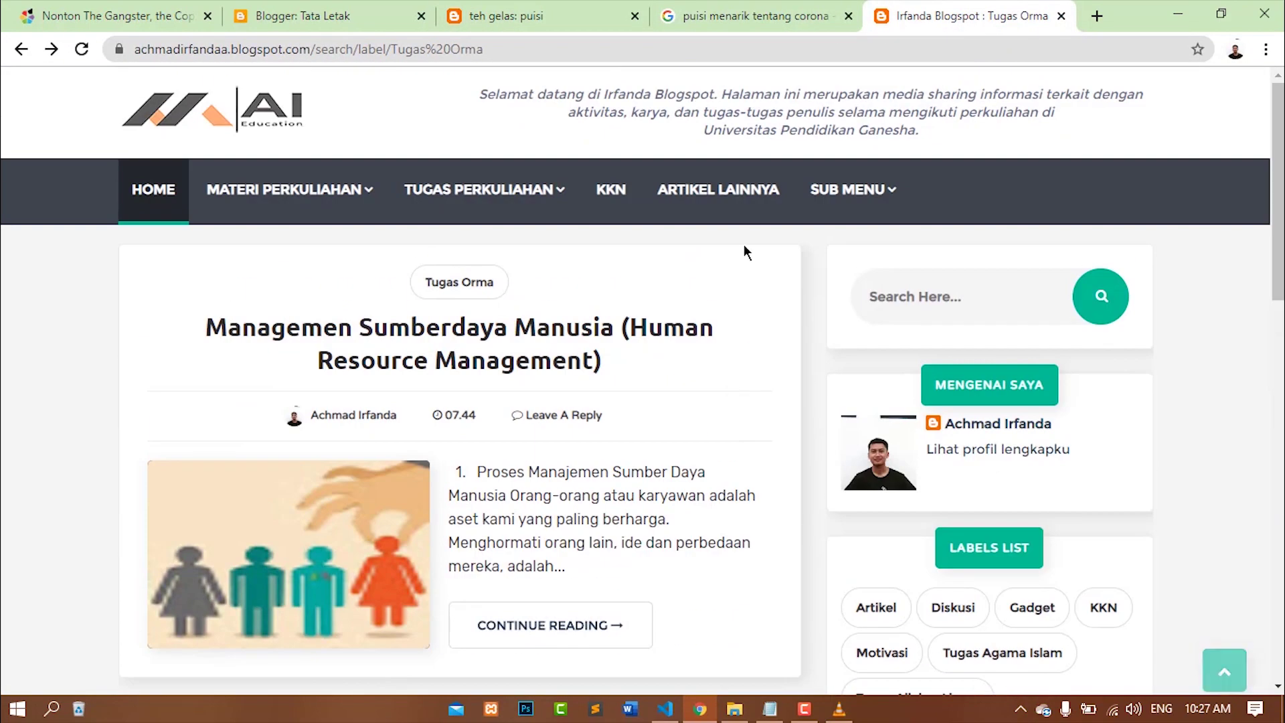
mouse_move(364, 194)
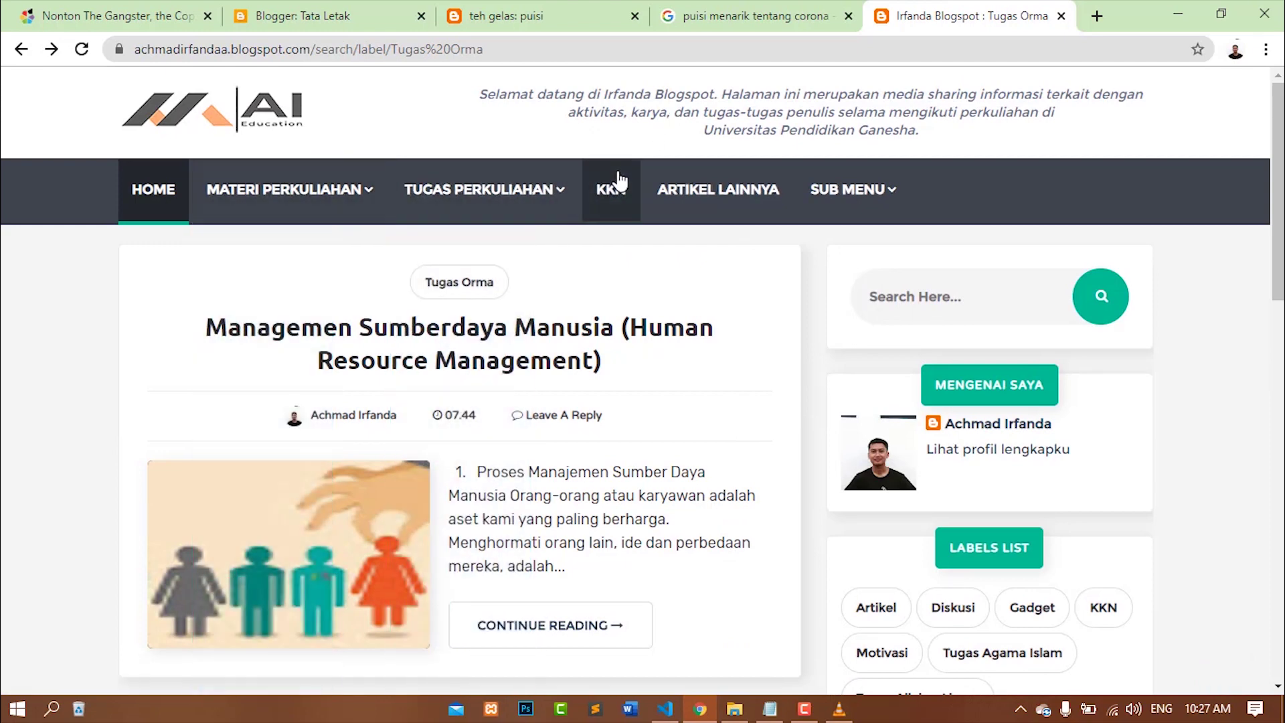
click(507, 15)
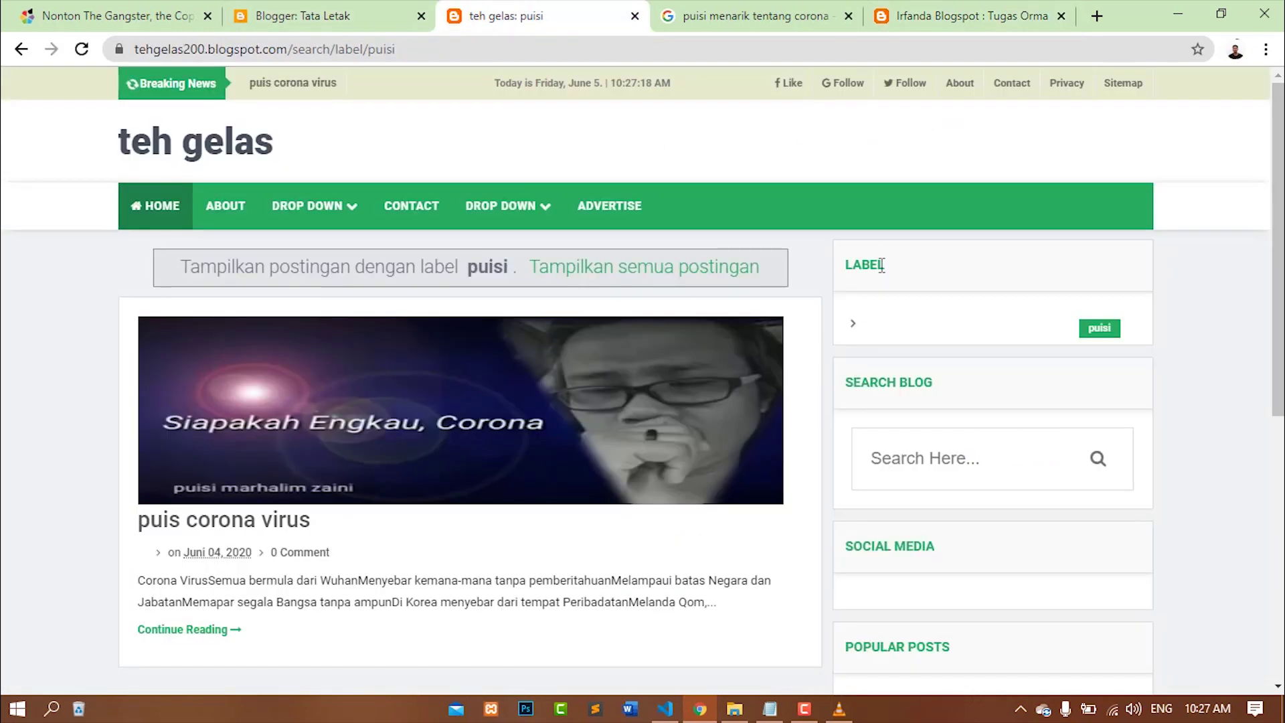
Open KKN from the other blog's menu bar and look over the posts listed under that label
click(1024, 15)
mouse_move(568, 190)
click(621, 193)
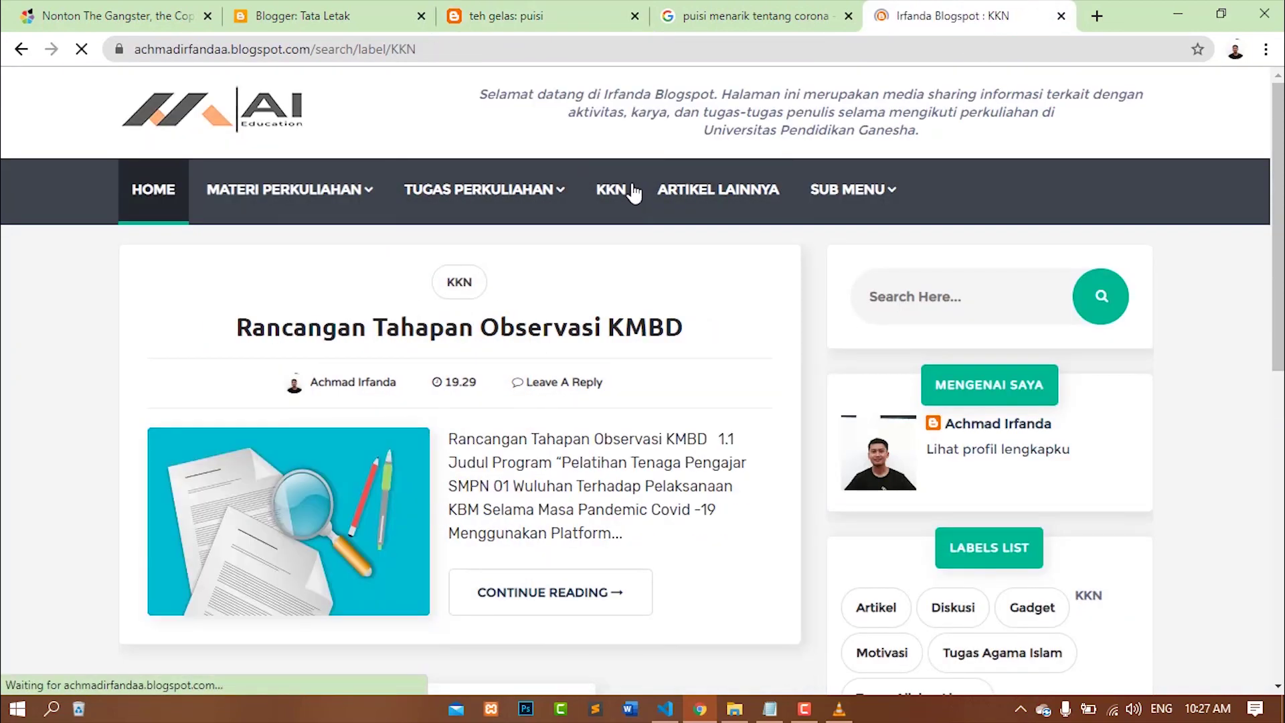
scroll(638, 501, down, 3)
scroll(485, 380, up, 3)
On the teh gelas blog, return to the home page, reopen the puisi label, and select the label page's address
click(519, 7)
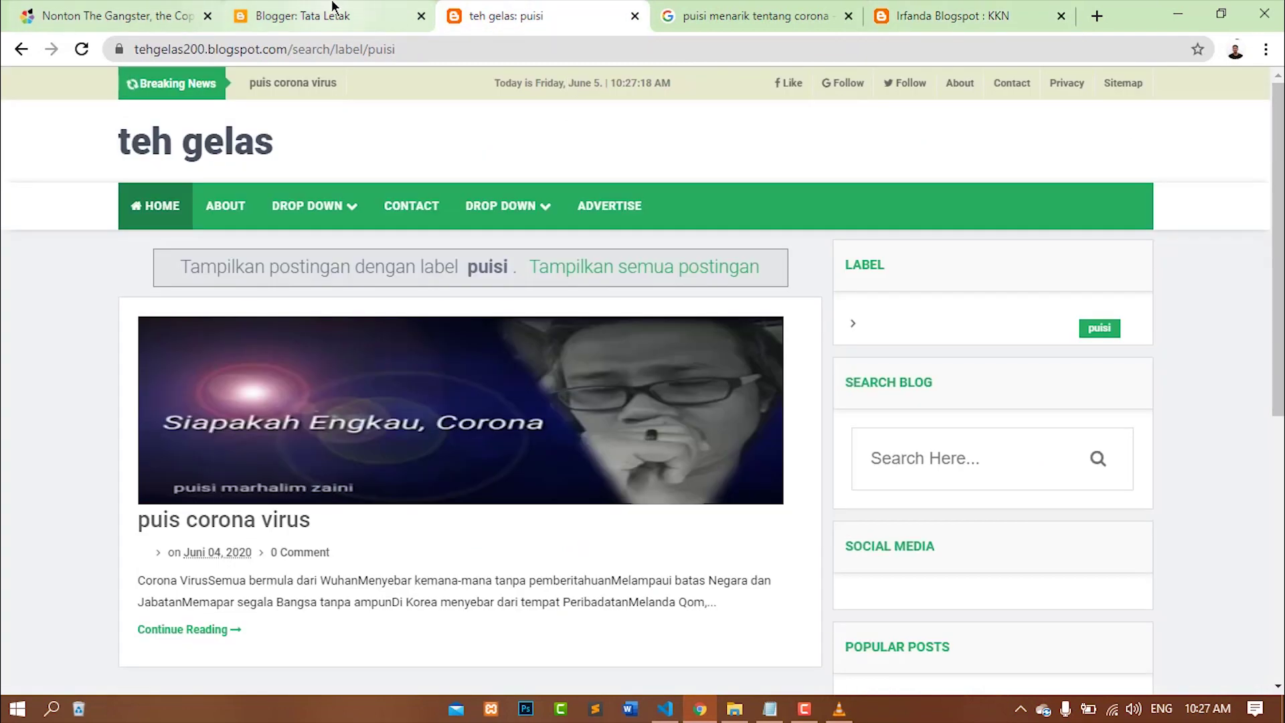
scroll(919, 459, down, 3)
key(alt+Left)
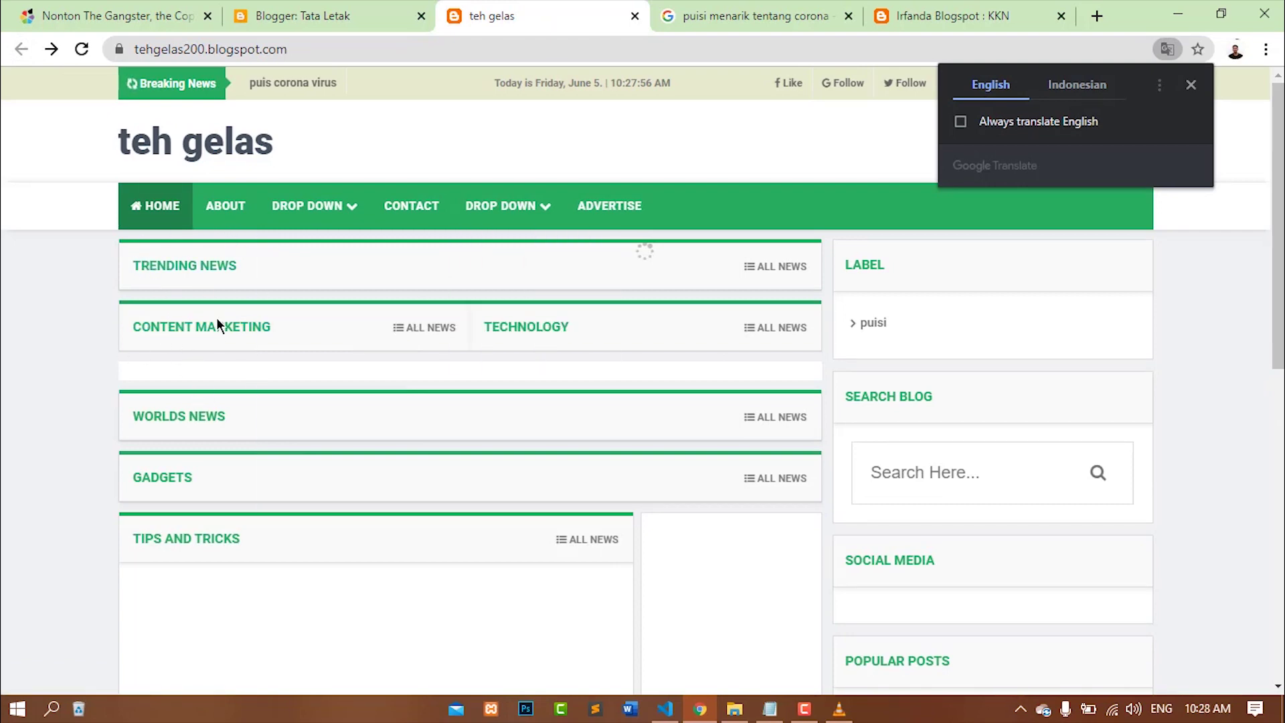
scroll(219, 330, down, 3)
scroll(447, 375, up, 3)
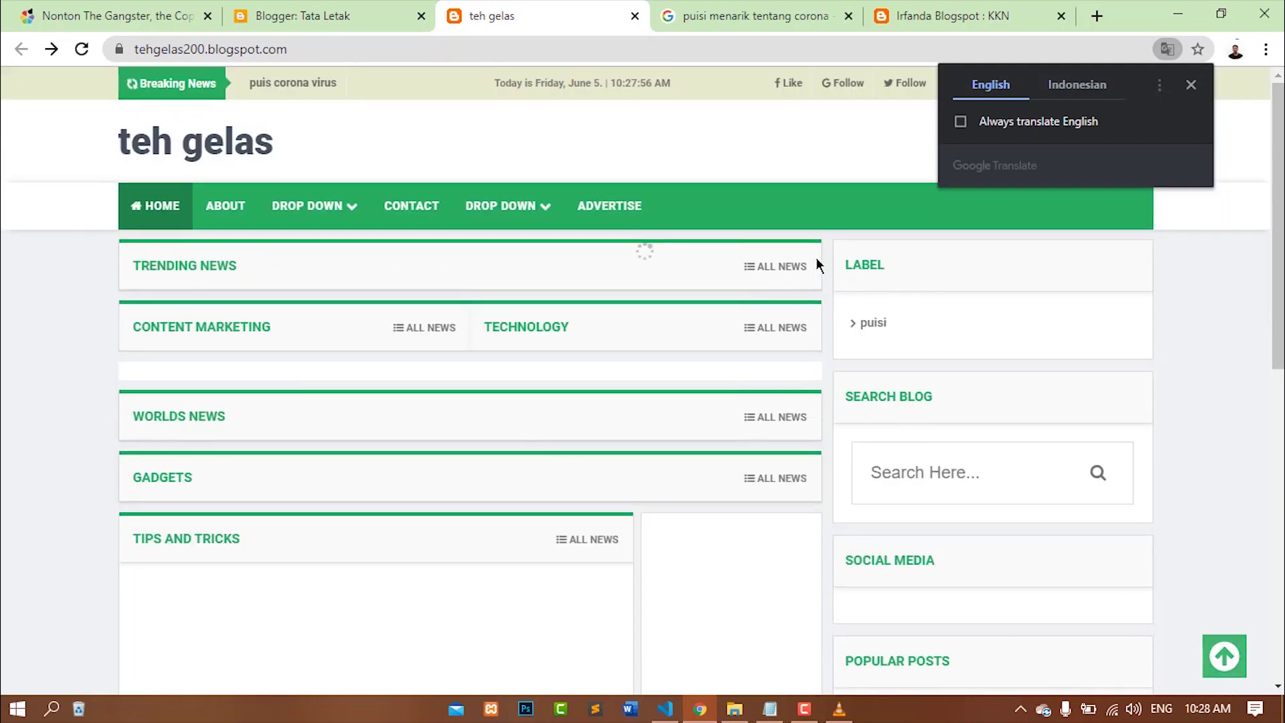
click(873, 325)
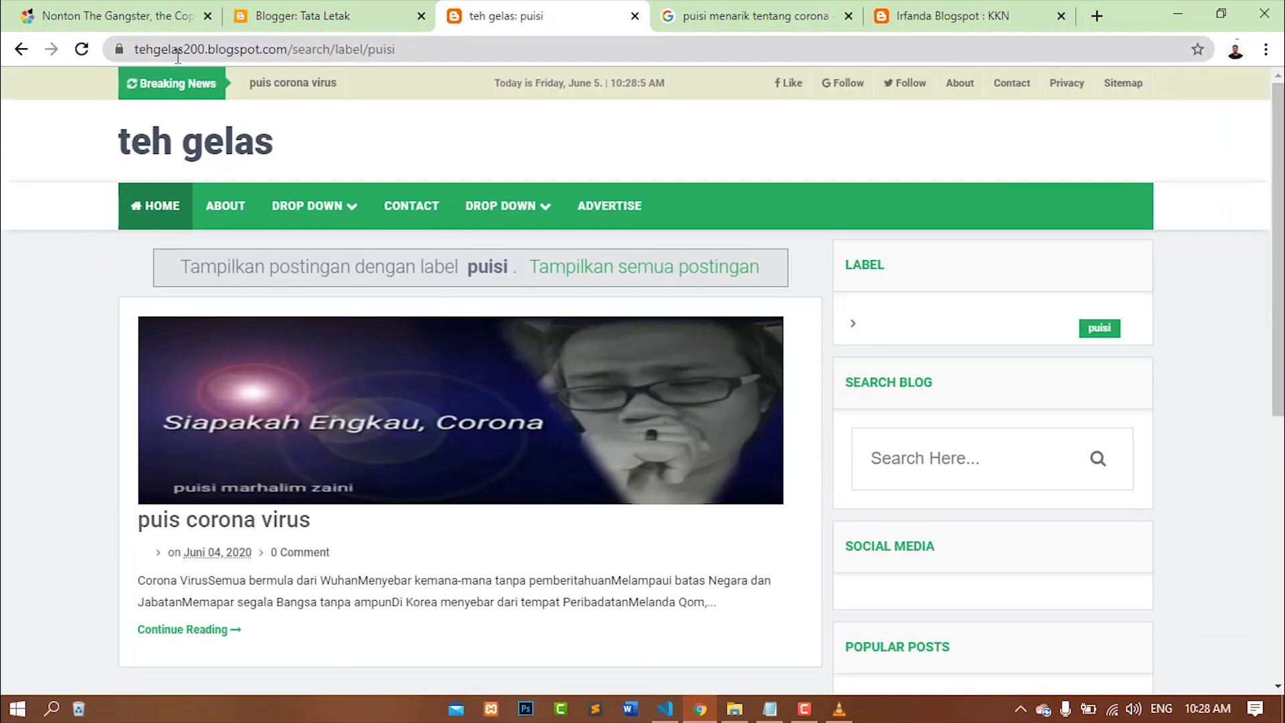
click(409, 49)
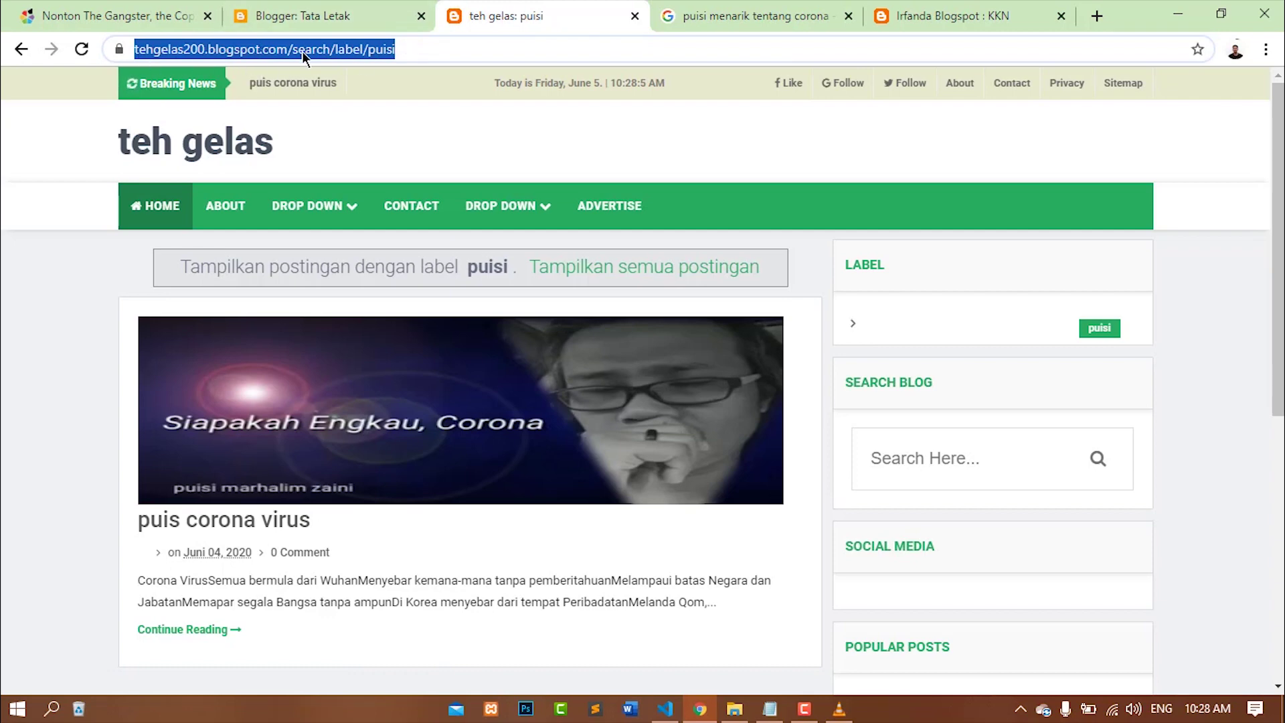
Open the puis corona virus post from the label page, go back, and select the puisi label page's address
scroll(615, 310, down, 5)
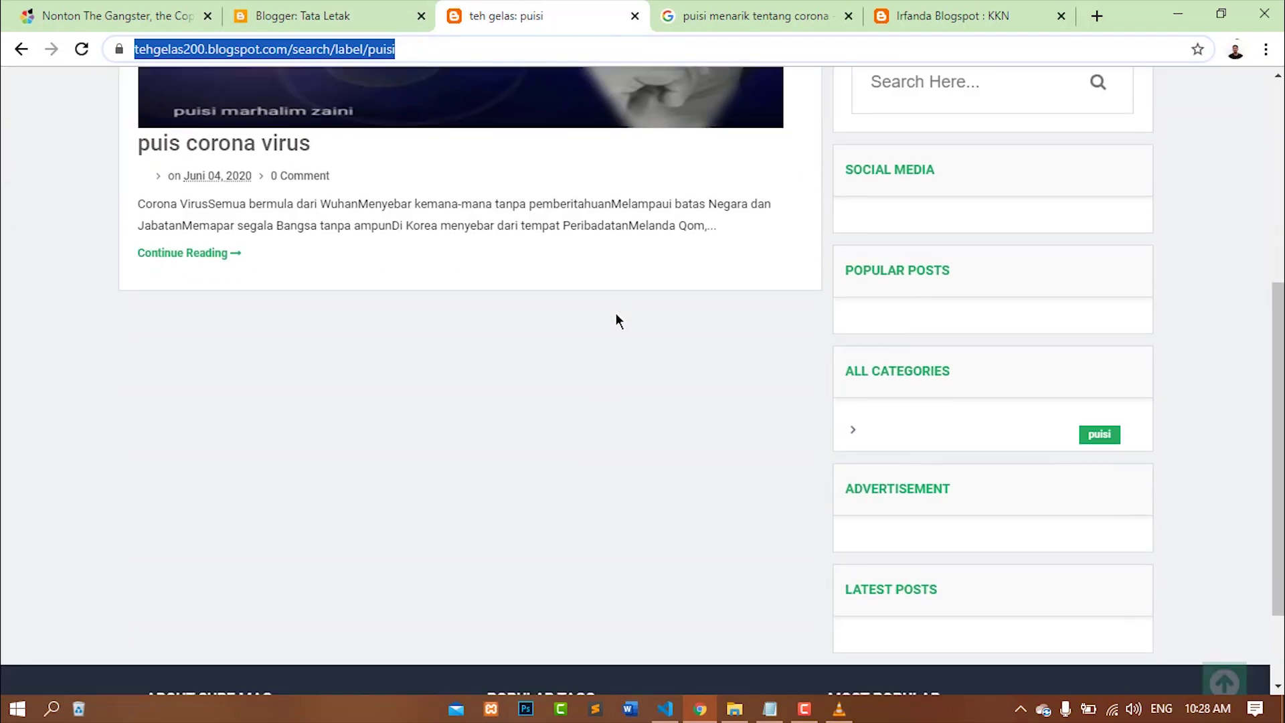
scroll(278, 324, up, 2)
click(210, 353)
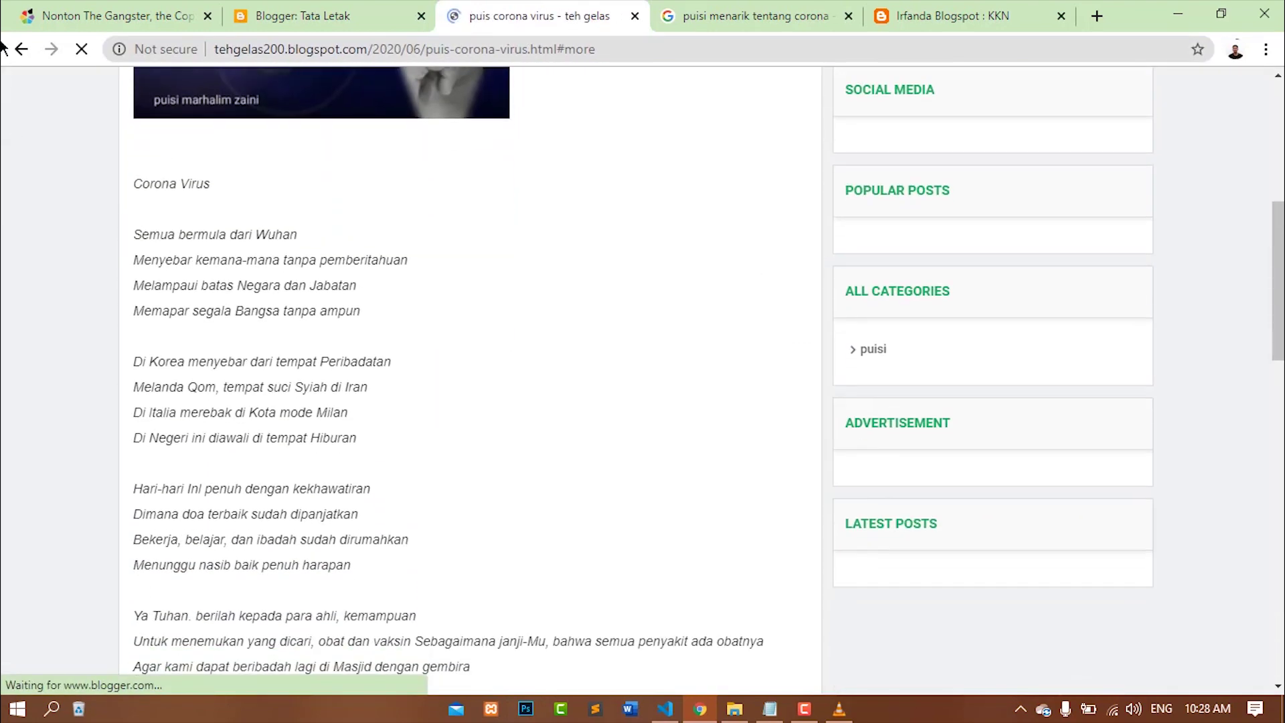
click(21, 49)
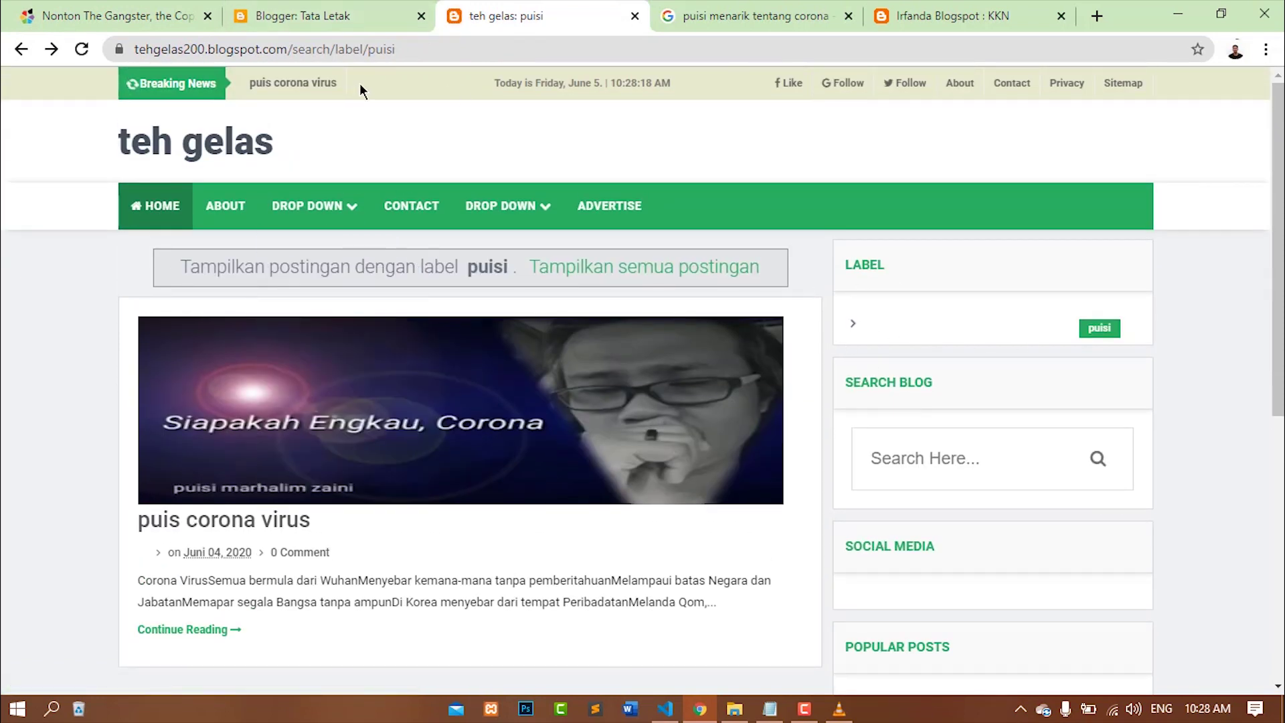
click(436, 49)
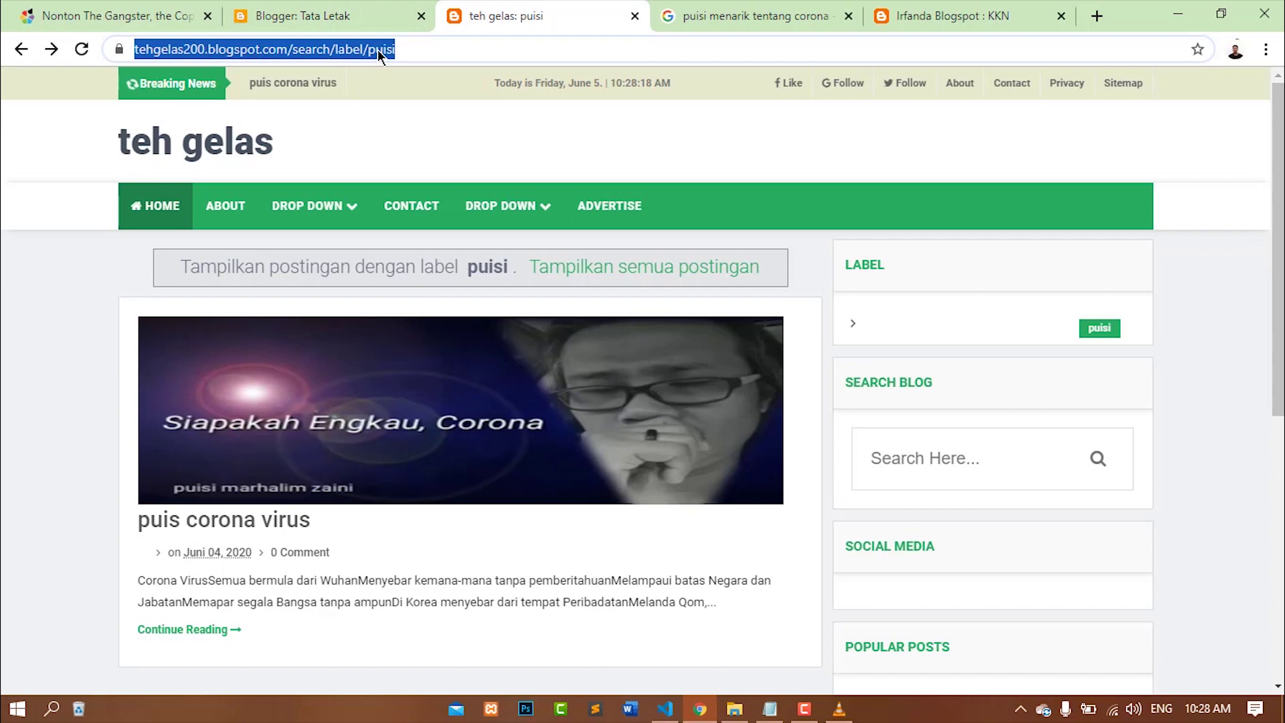
scroll(118, 442, down, 2)
Open the teh gelas blog's theme in Blogger for HTML editing and look over the beginning of the code
click(97, 368)
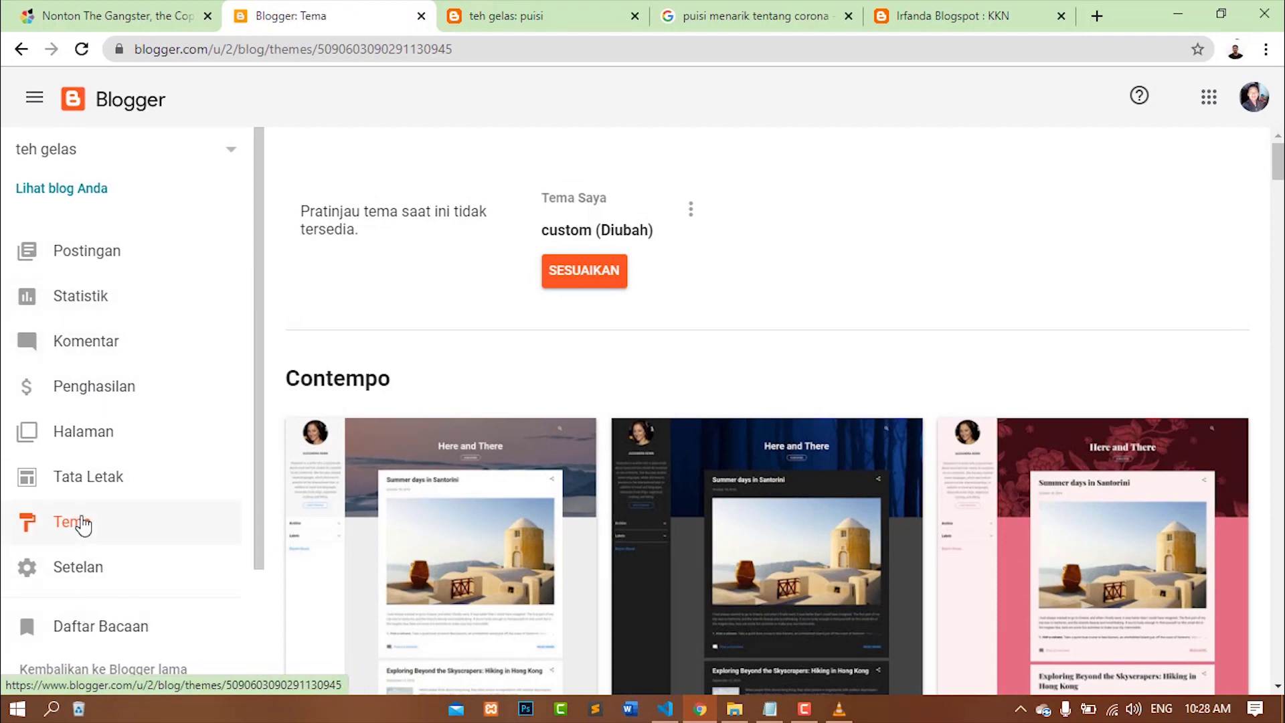
click(690, 211)
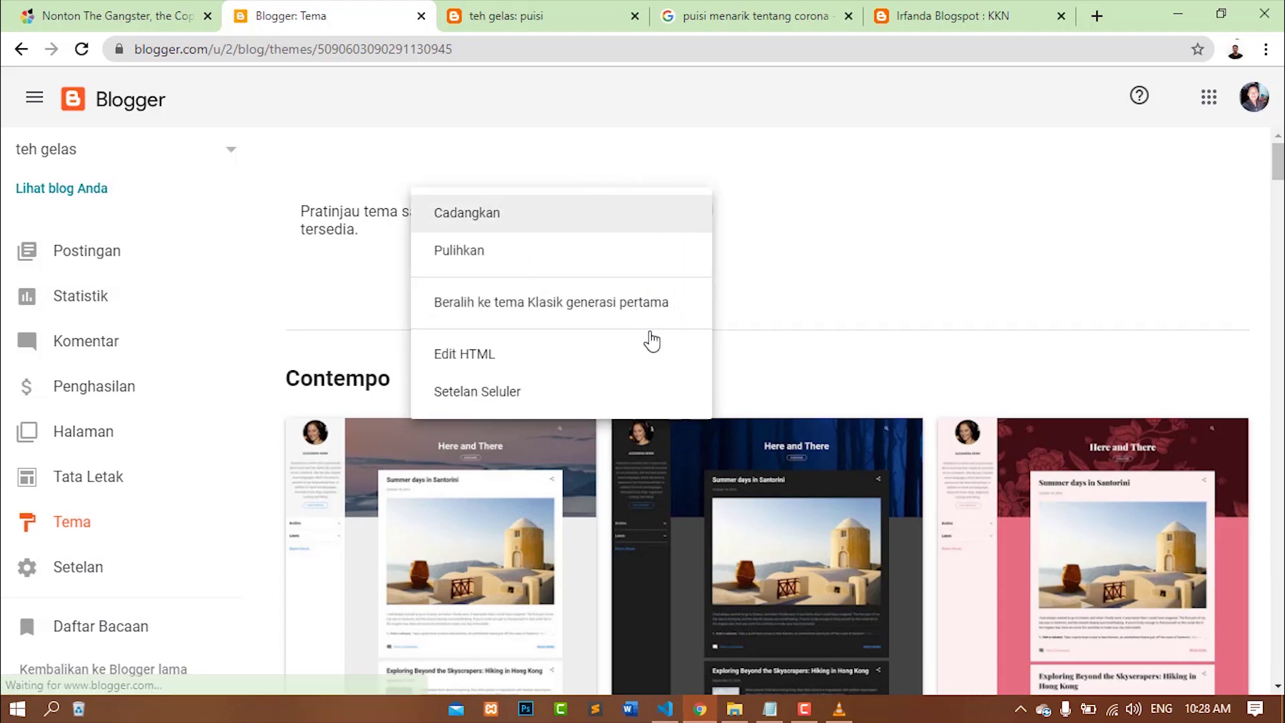
click(541, 352)
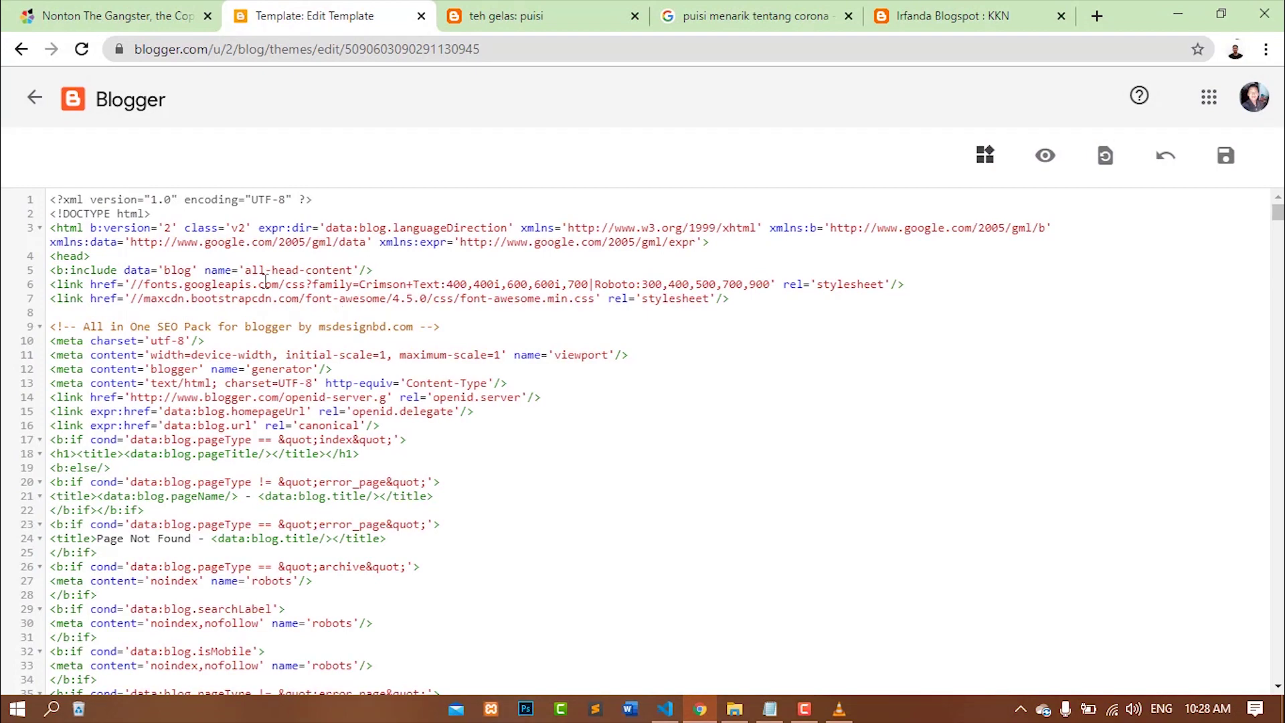
scroll(330, 450, down, 6)
scroll(329, 450, up, 4)
scroll(329, 450, up, 3)
Check the blog's first Drop Down menu and search the theme's HTML for "dropdown"
click(458, 25)
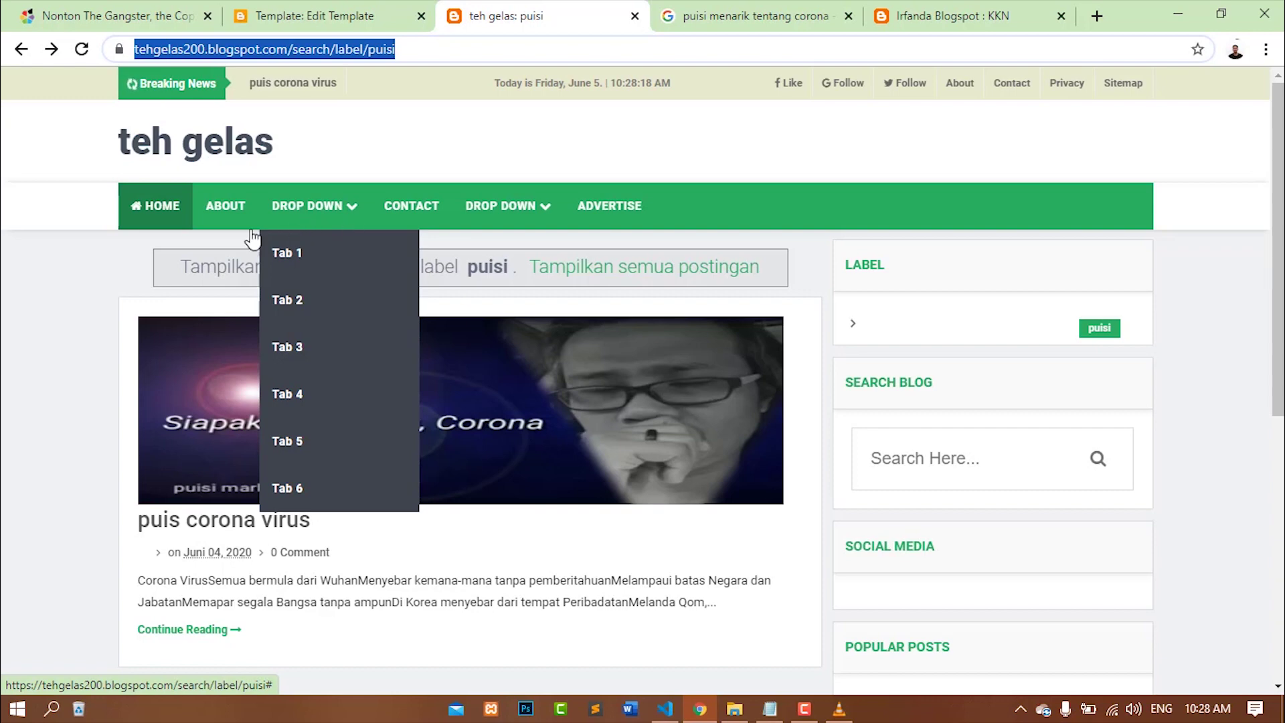
click(362, 16)
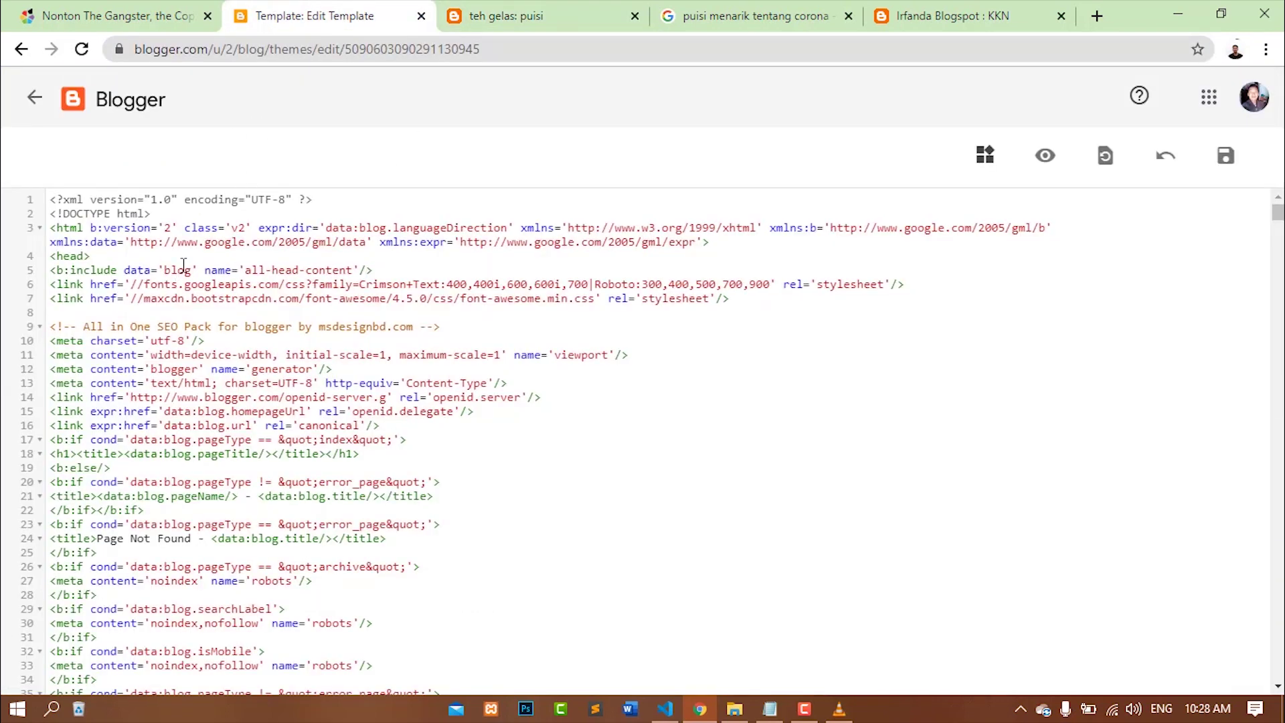
key(ctrl+f)
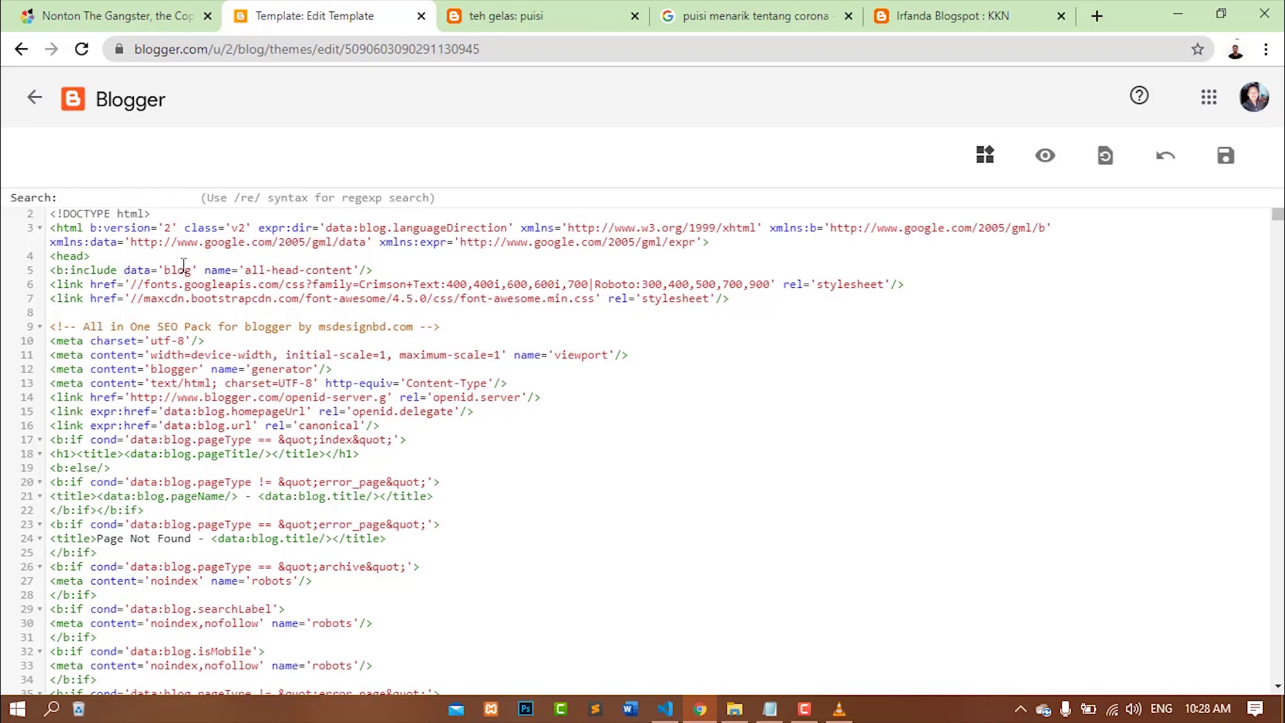
text(dropdwn)
drag(333, 471, 331, 452)
click(273, 312)
key(ctrl+f)
text(drop)
scroll(272, 313, down, 12)
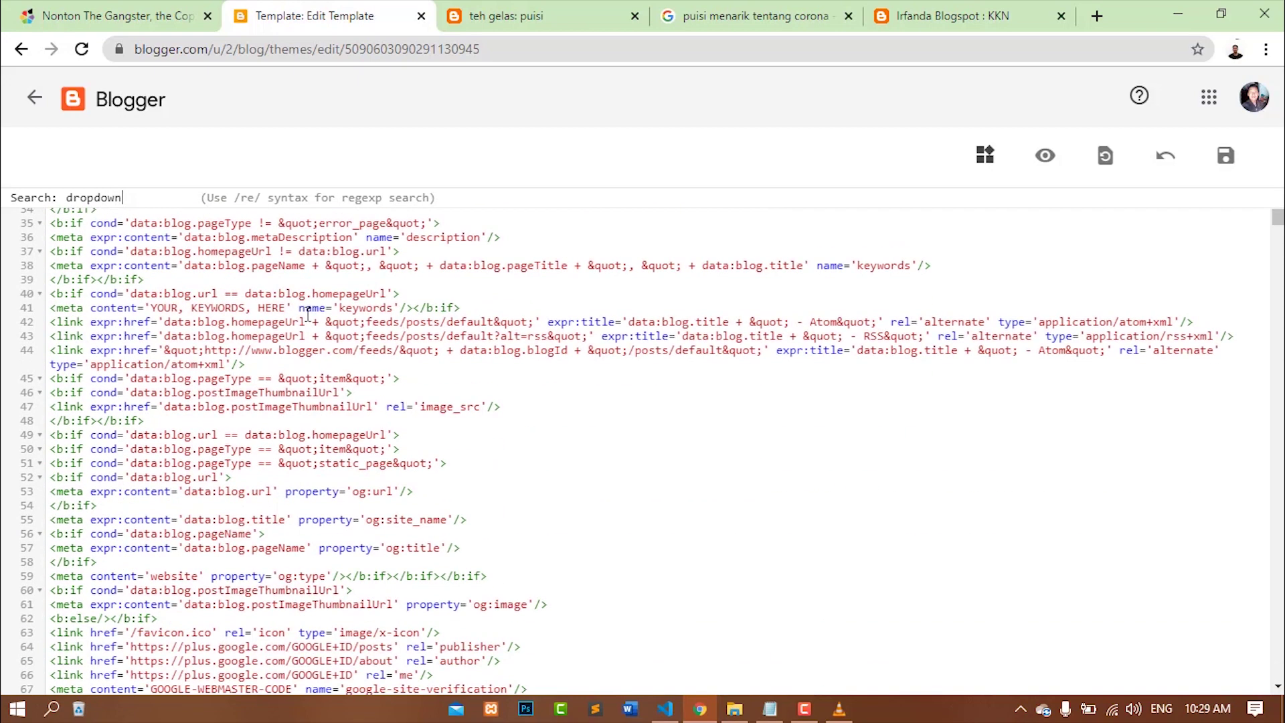
Search the theme's HTML for "Home" and step through the matches to the Home entry in the nav menu code
click(528, 20)
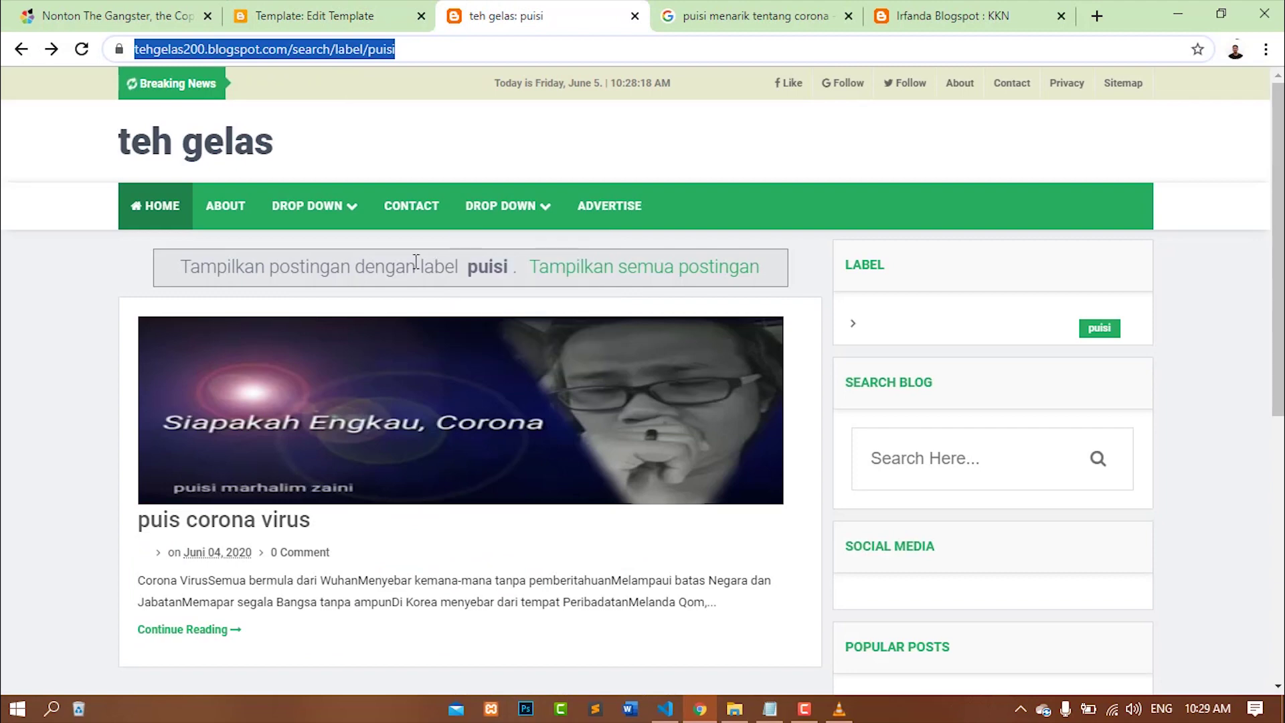
click(314, 16)
drag(149, 197, 6, 194)
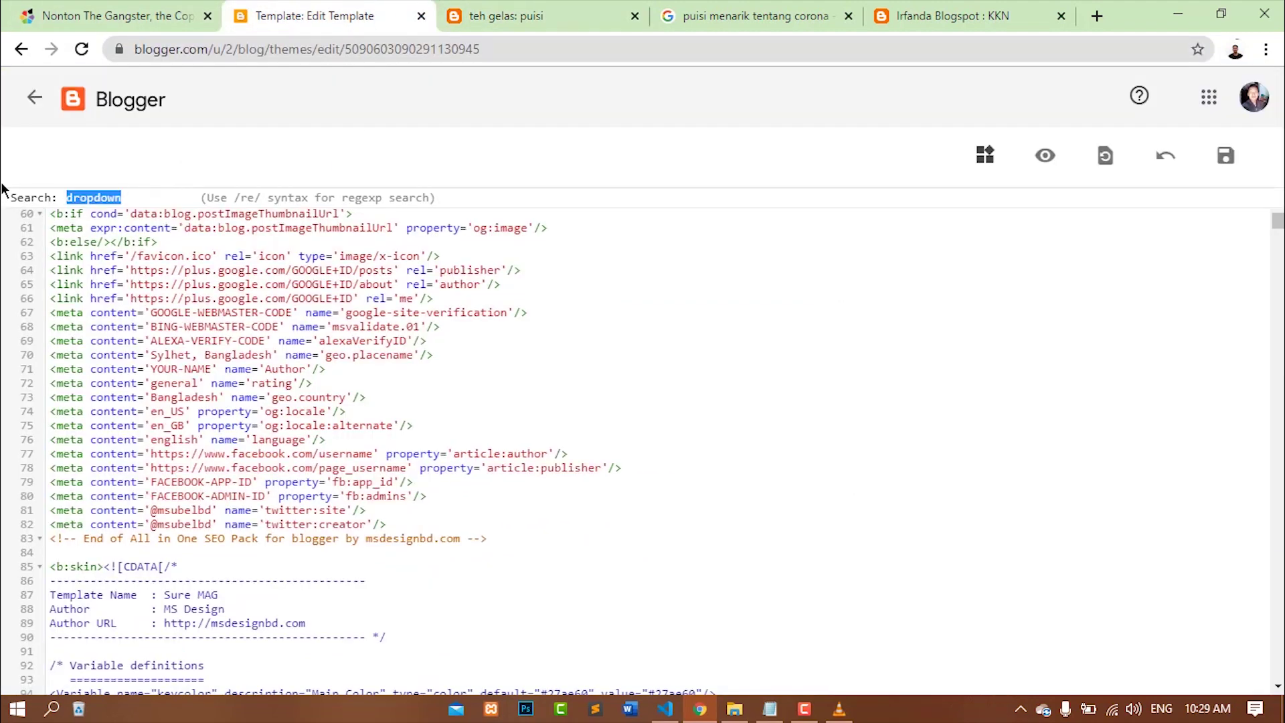
text(Home)
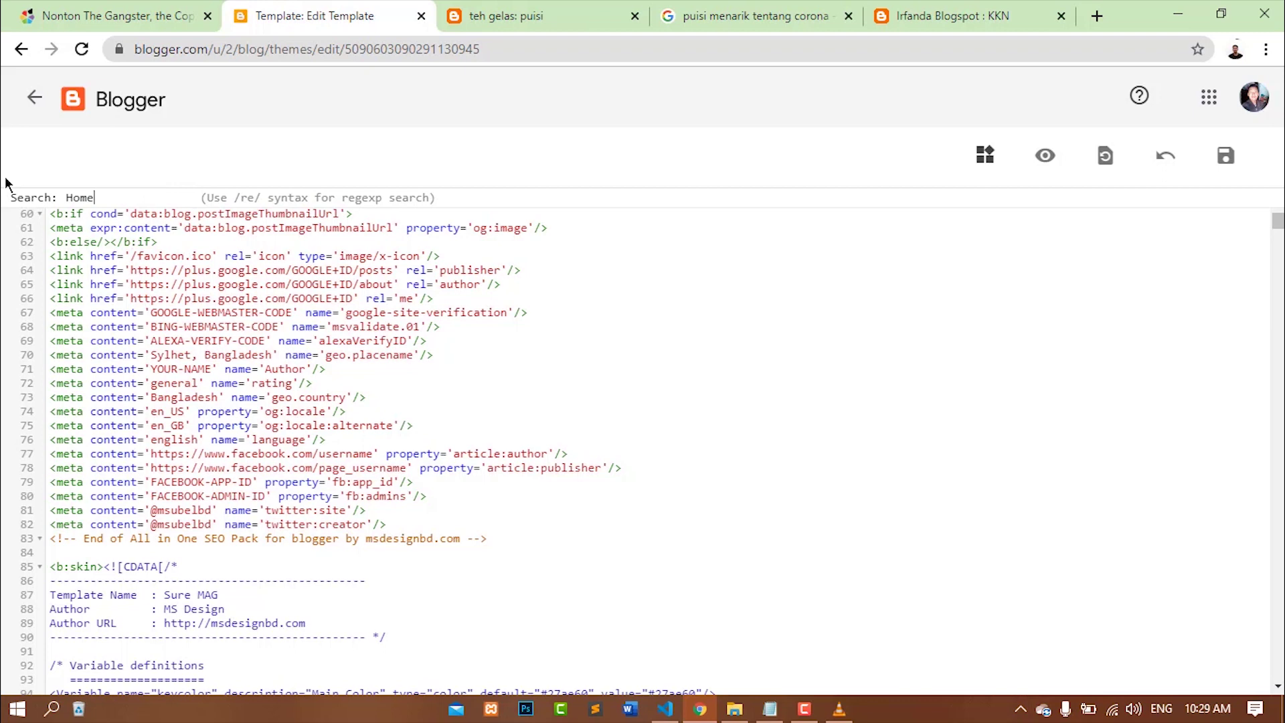
key(Return)
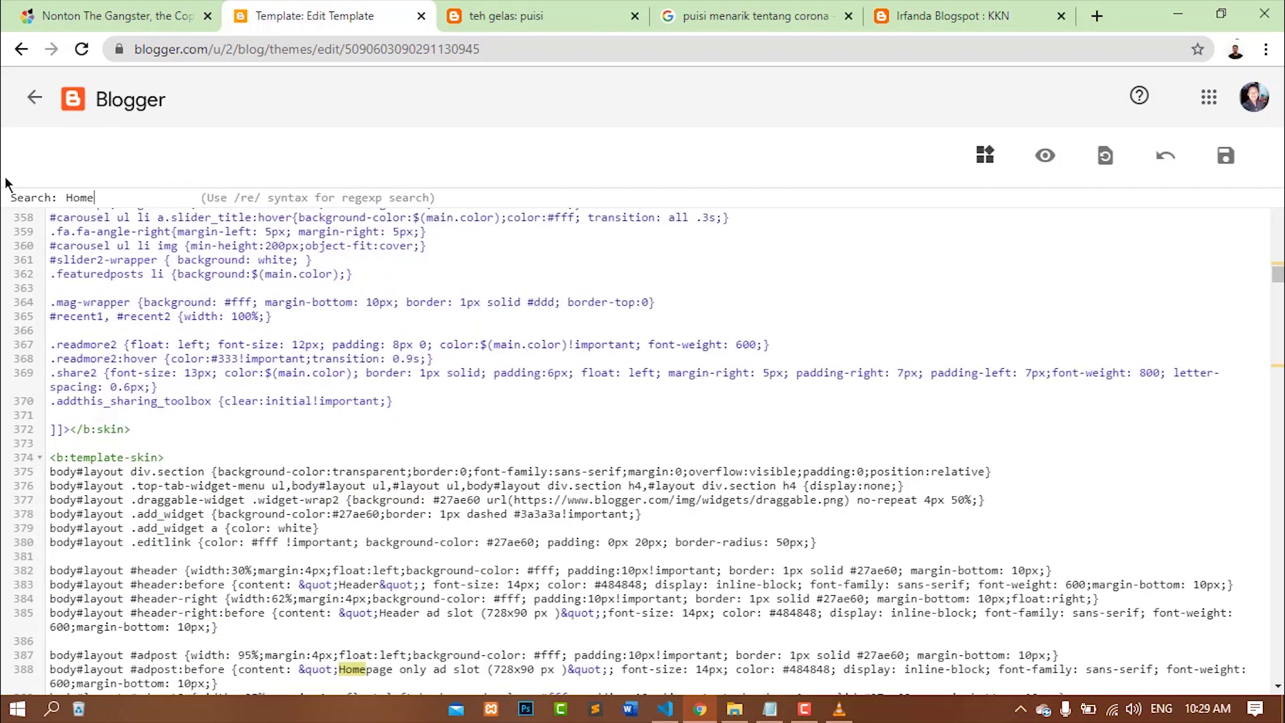
key(Return)
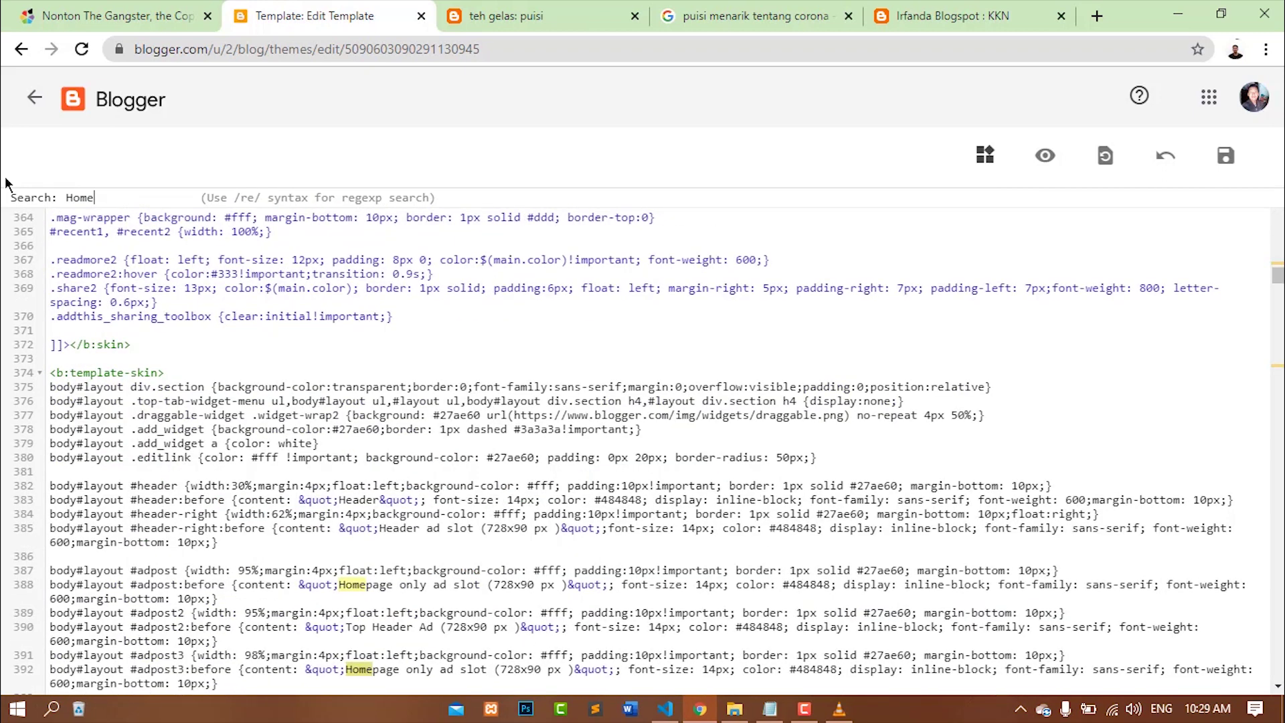
key(Return)
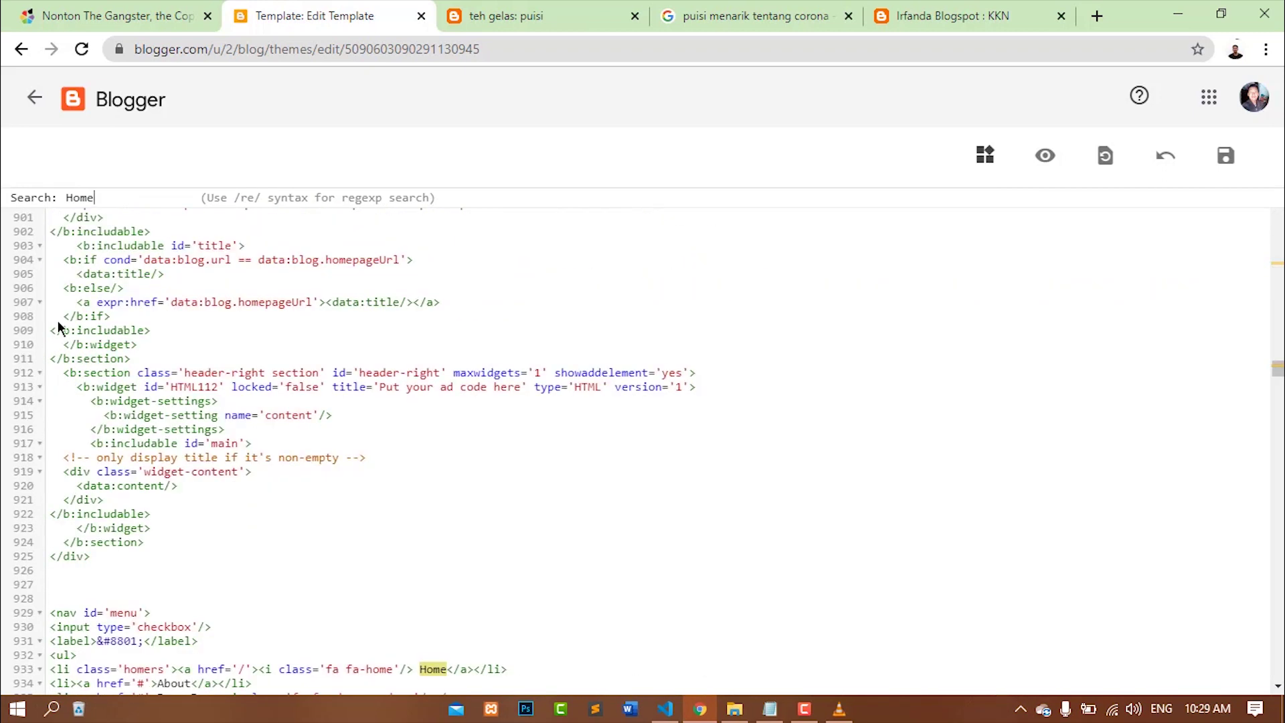
scroll(305, 529, down, 7)
scroll(305, 522, up, 4)
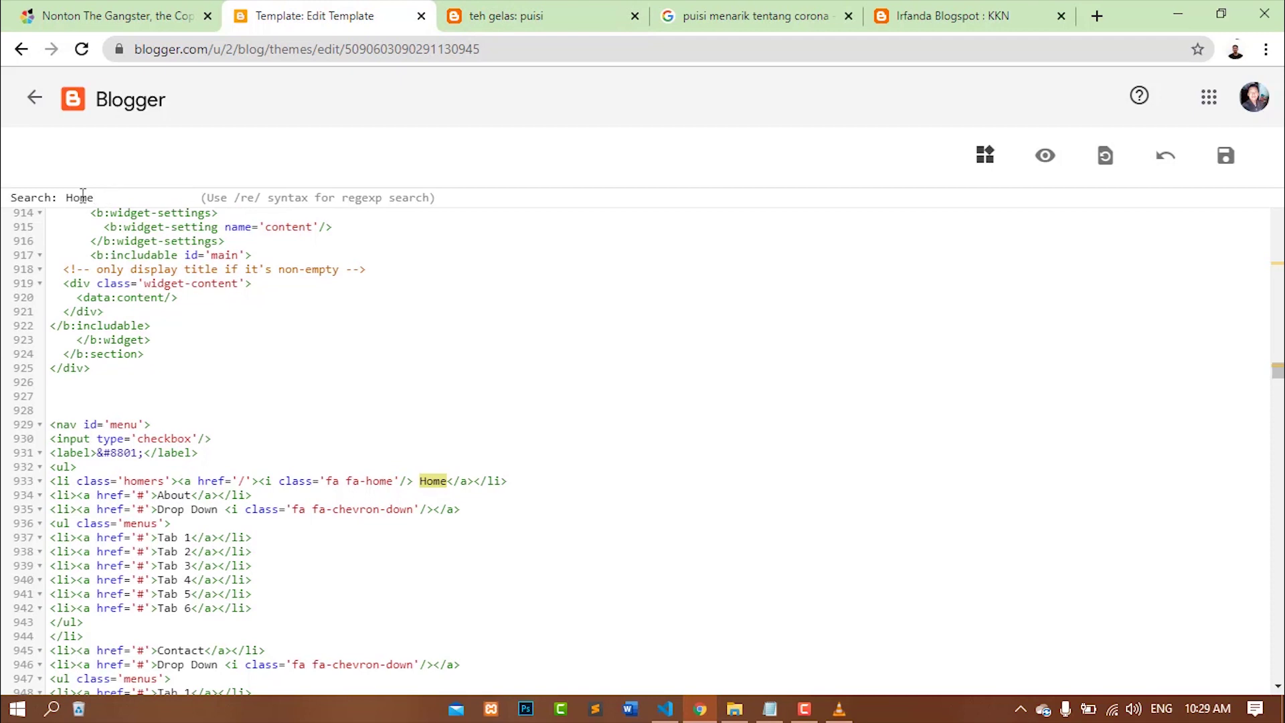
Compare the nav menu code from Home to Advertise with the blog's menu bar and the entries under its first Drop Down
click(529, 17)
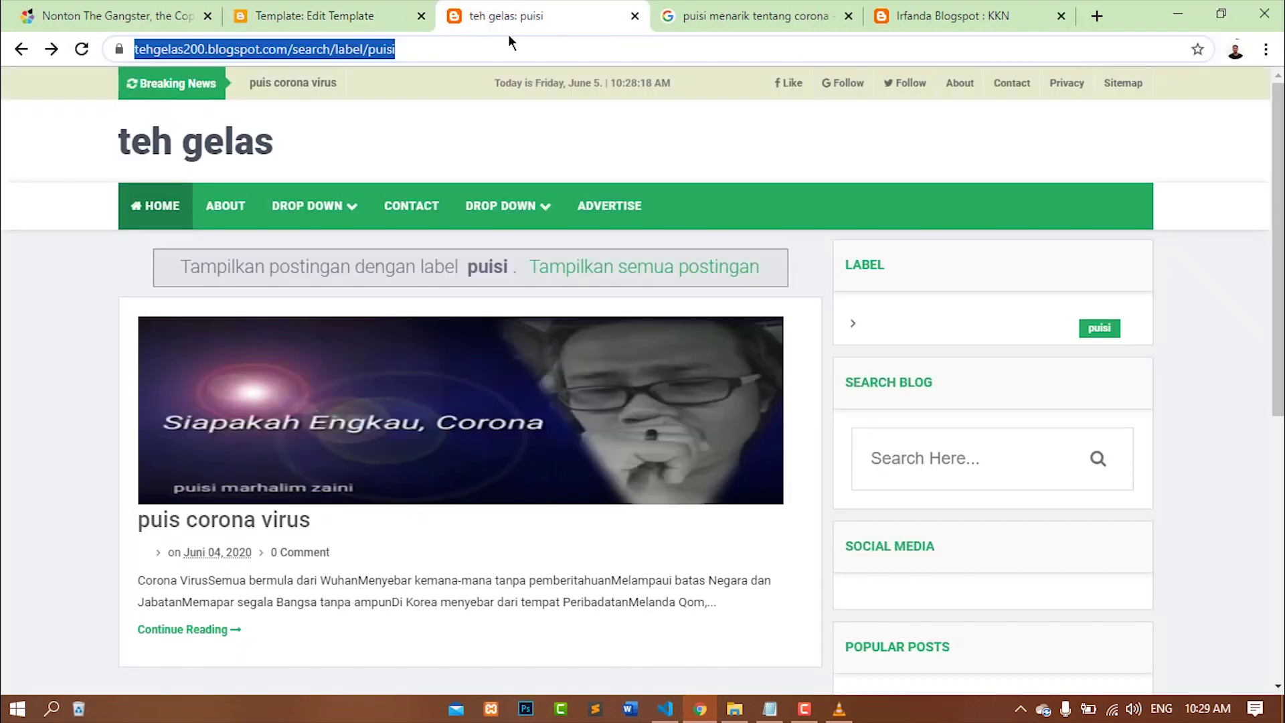
click(325, 5)
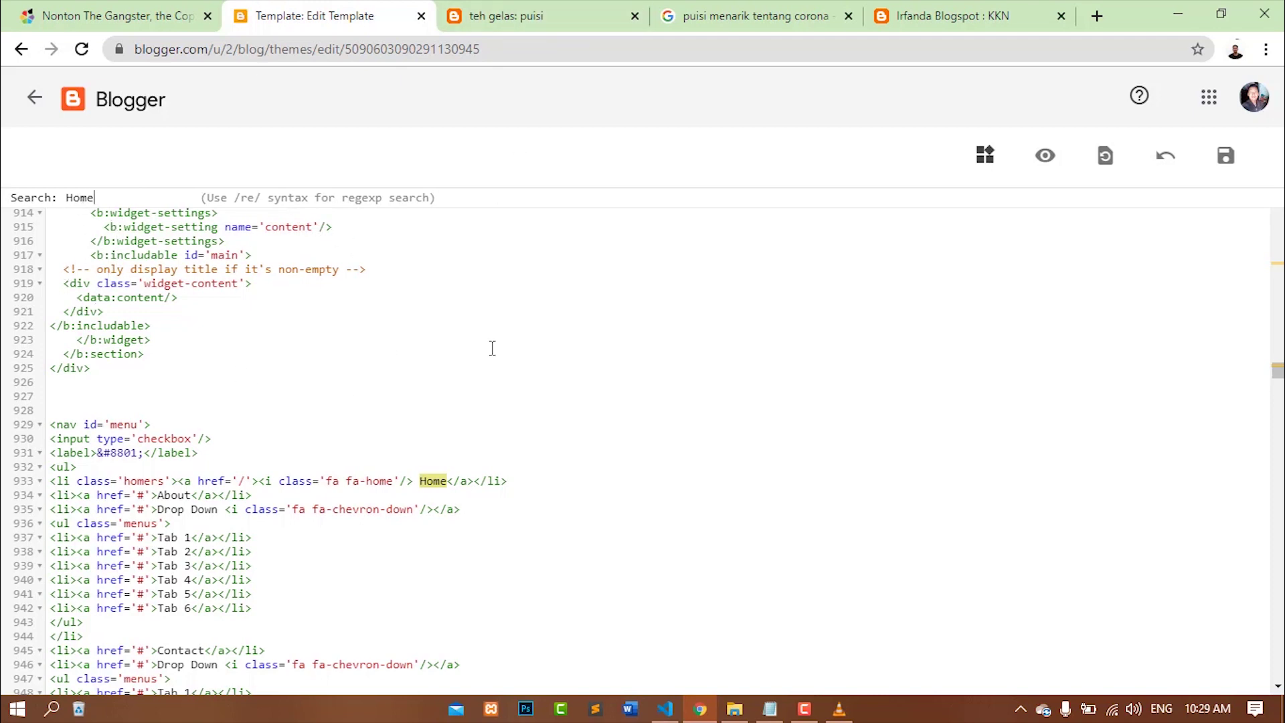
scroll(414, 258, up, 3)
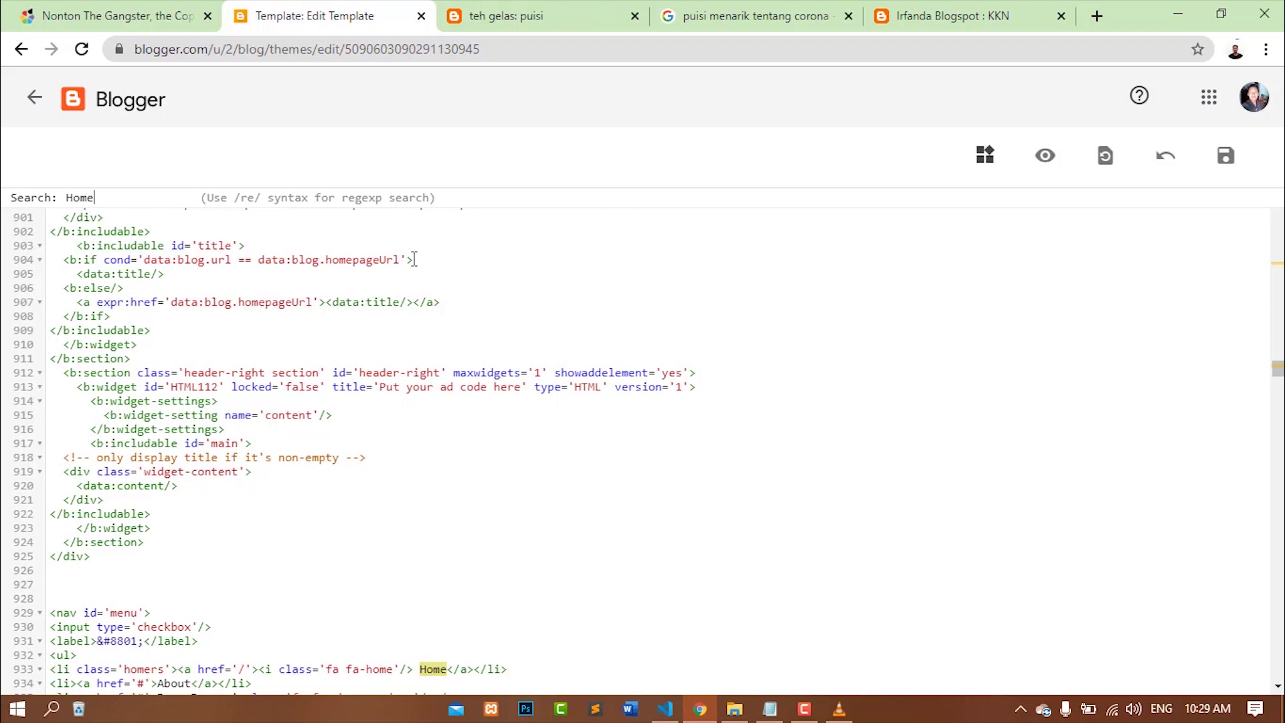
scroll(408, 258, down, 3)
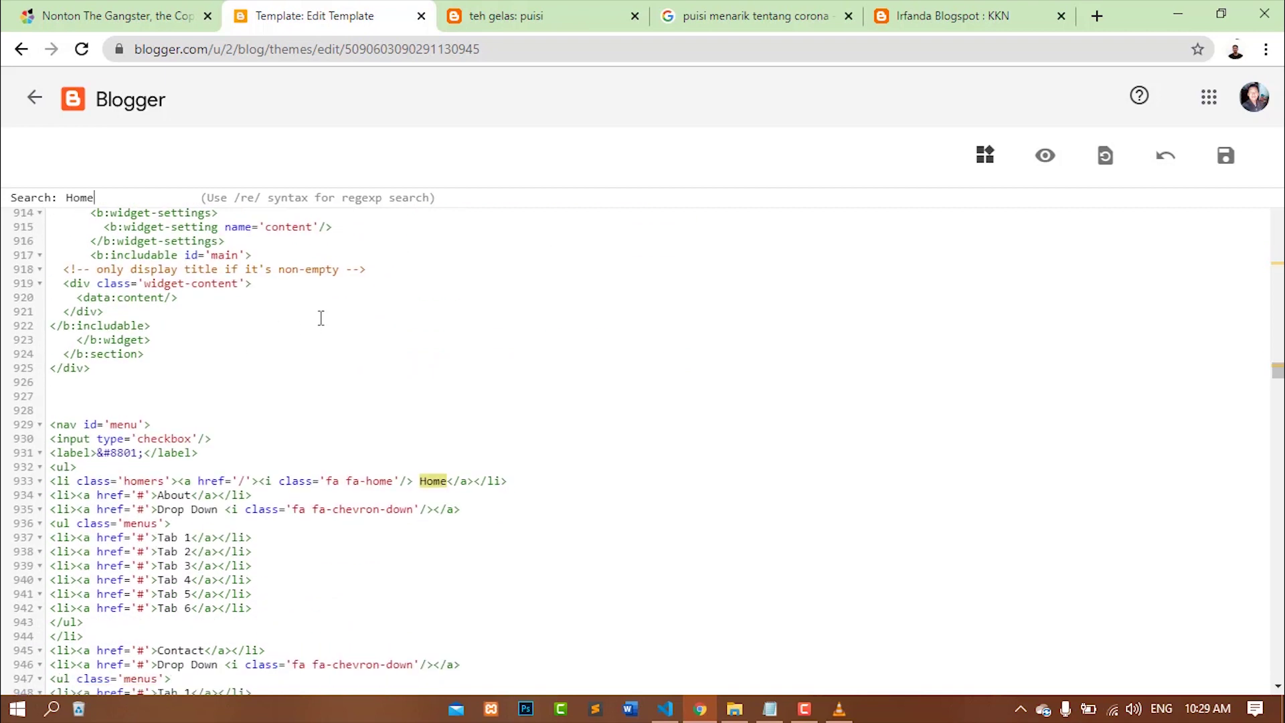
scroll(368, 355, down, 2)
scroll(429, 374, down, 3)
scroll(441, 364, up, 3)
scroll(370, 393, down, 3)
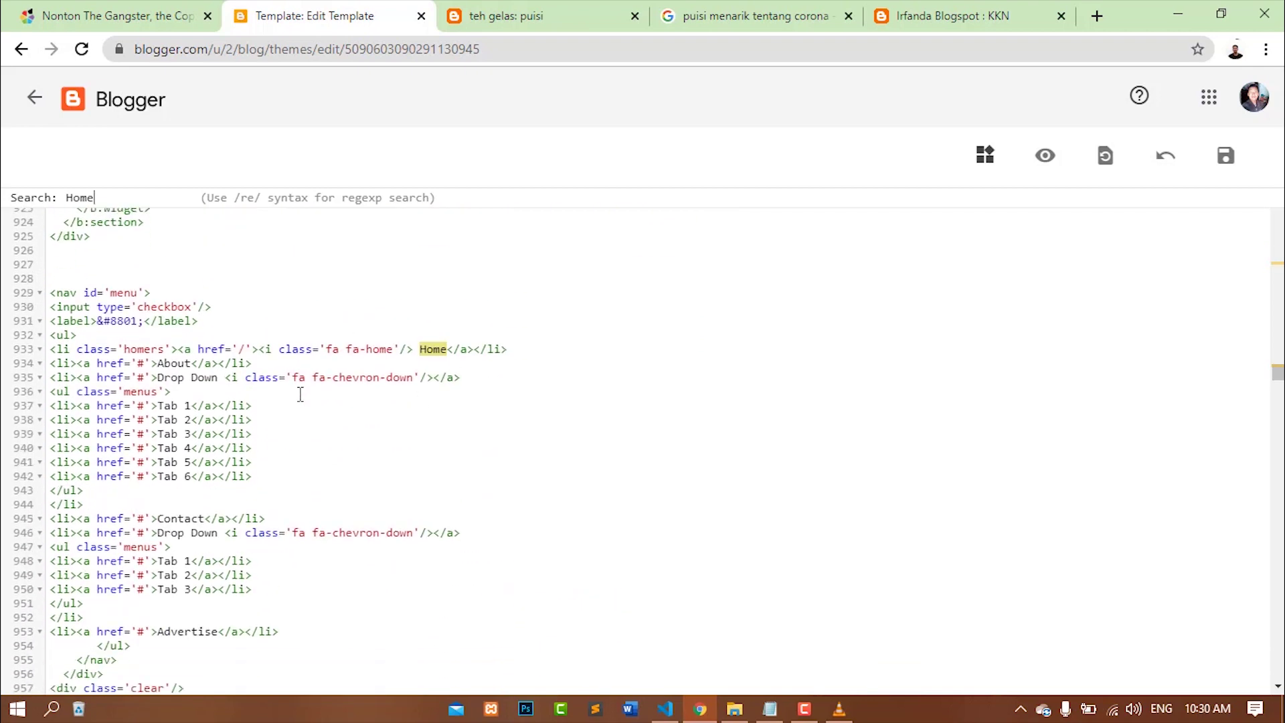
scroll(304, 379, up, 2)
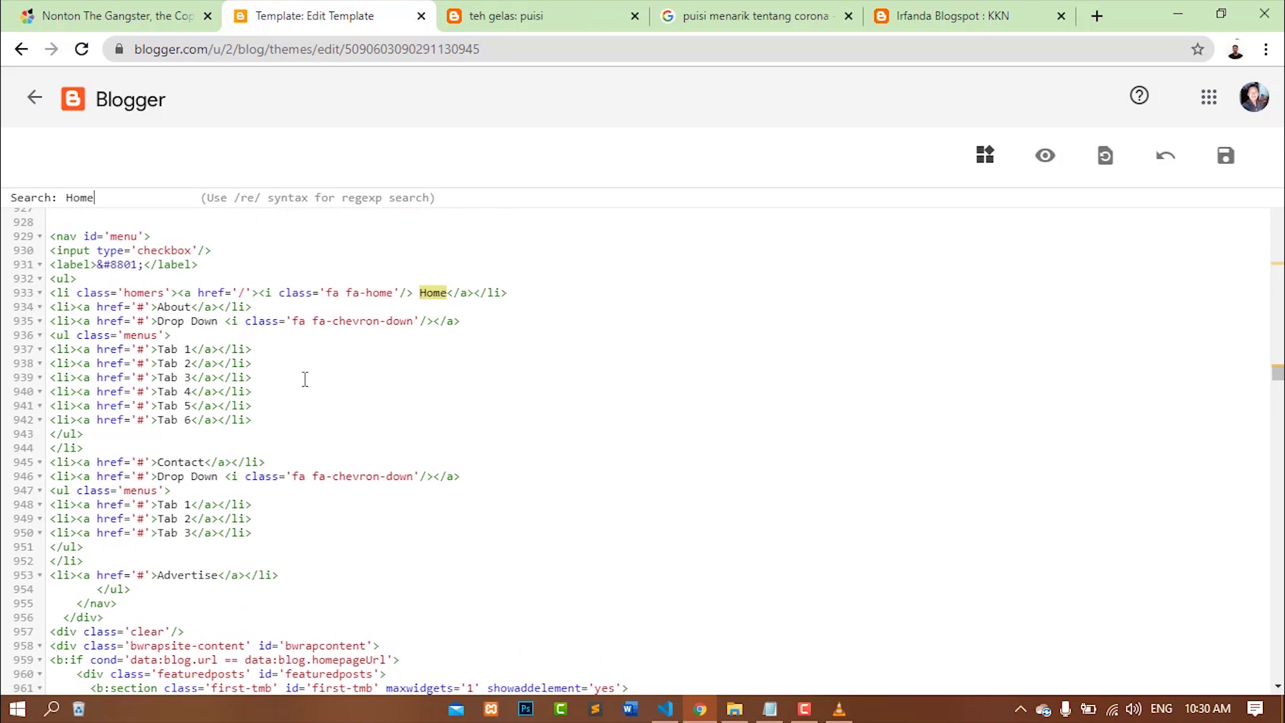
click(475, 7)
mouse_move(313, 216)
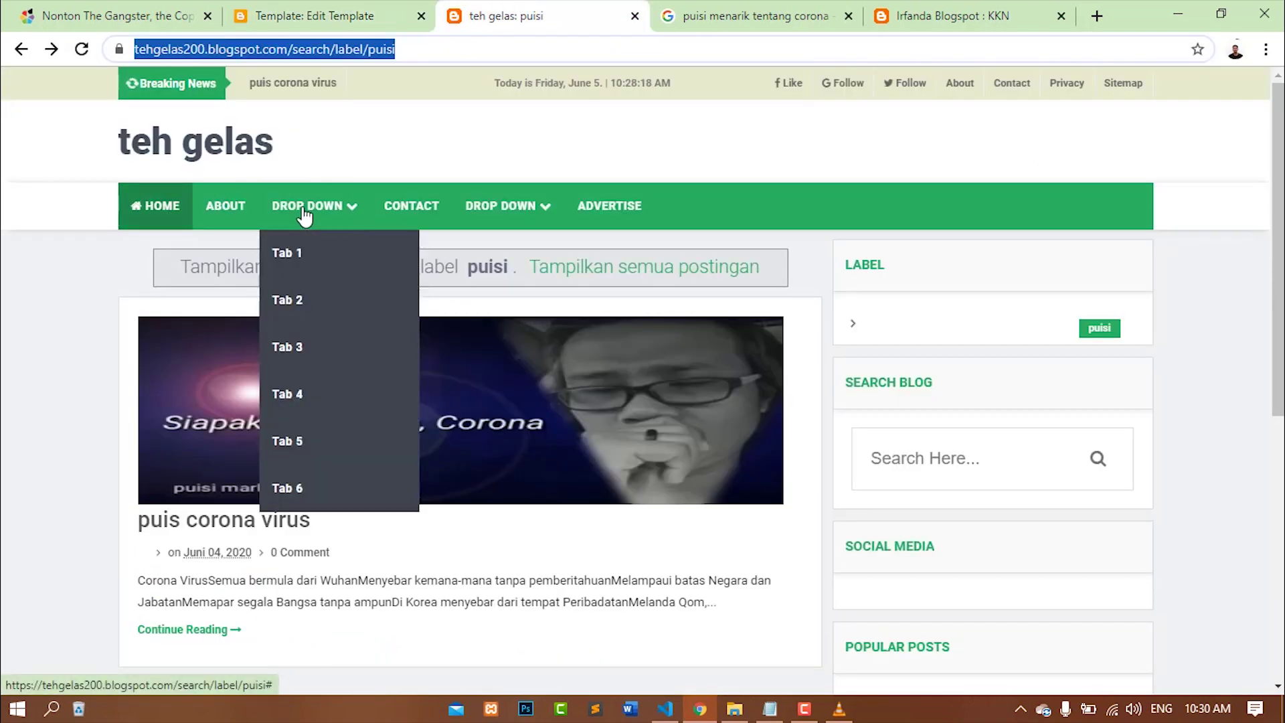
Rename the About entry in the theme's nav menu code as Puisi
click(314, 16)
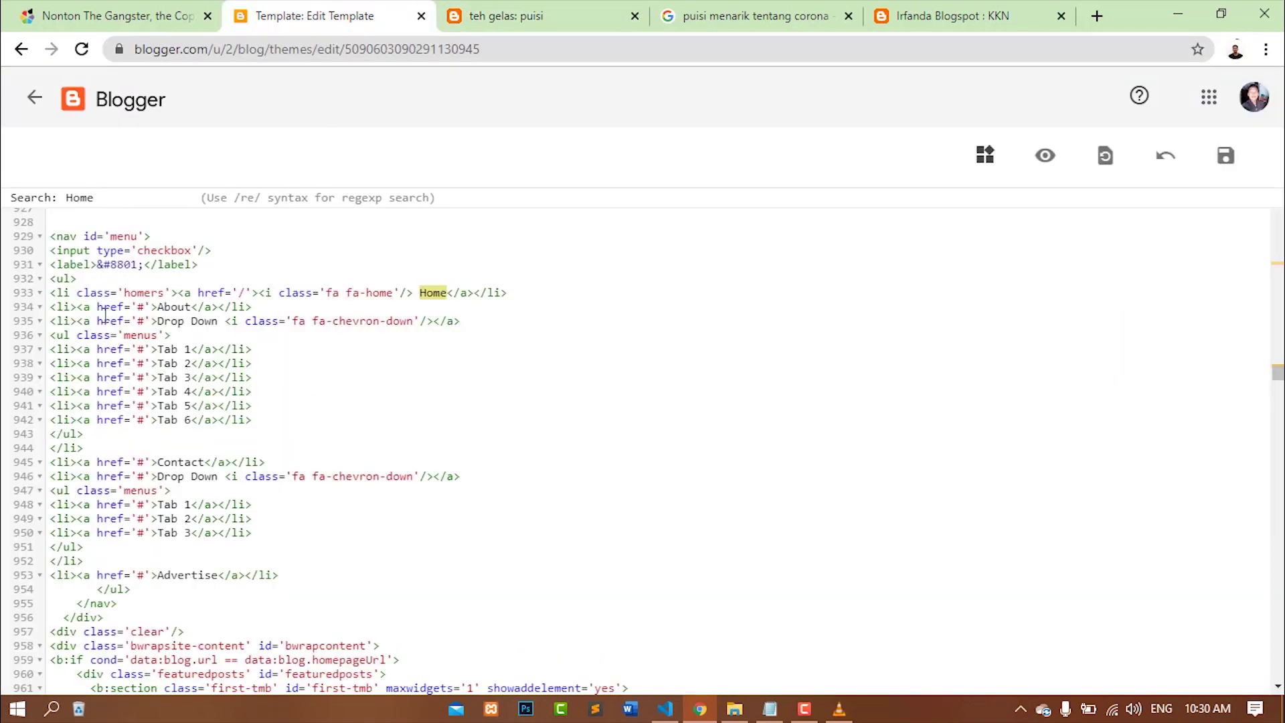
scroll(194, 321, up, 2)
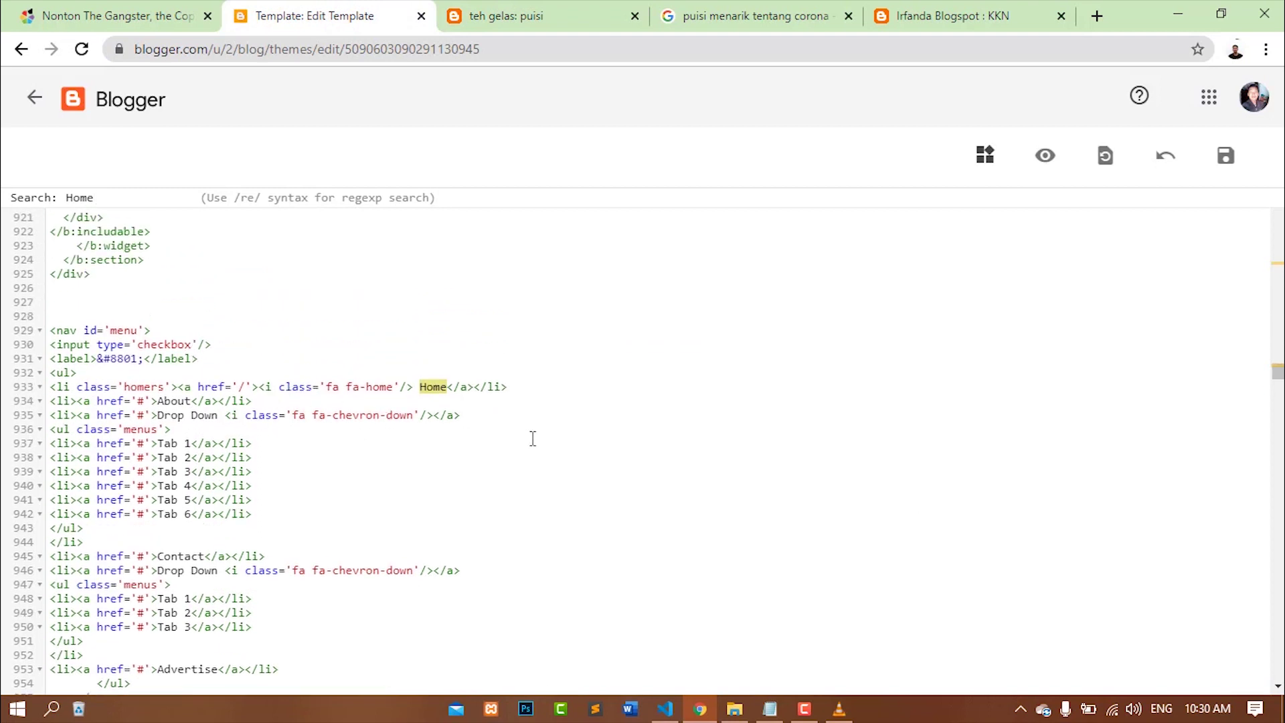
click(195, 400)
key(BackSpace)
key(BackSpace)
key(BackSpace)
key(BackSpace)
key(BackSpace)
text(Puisi)
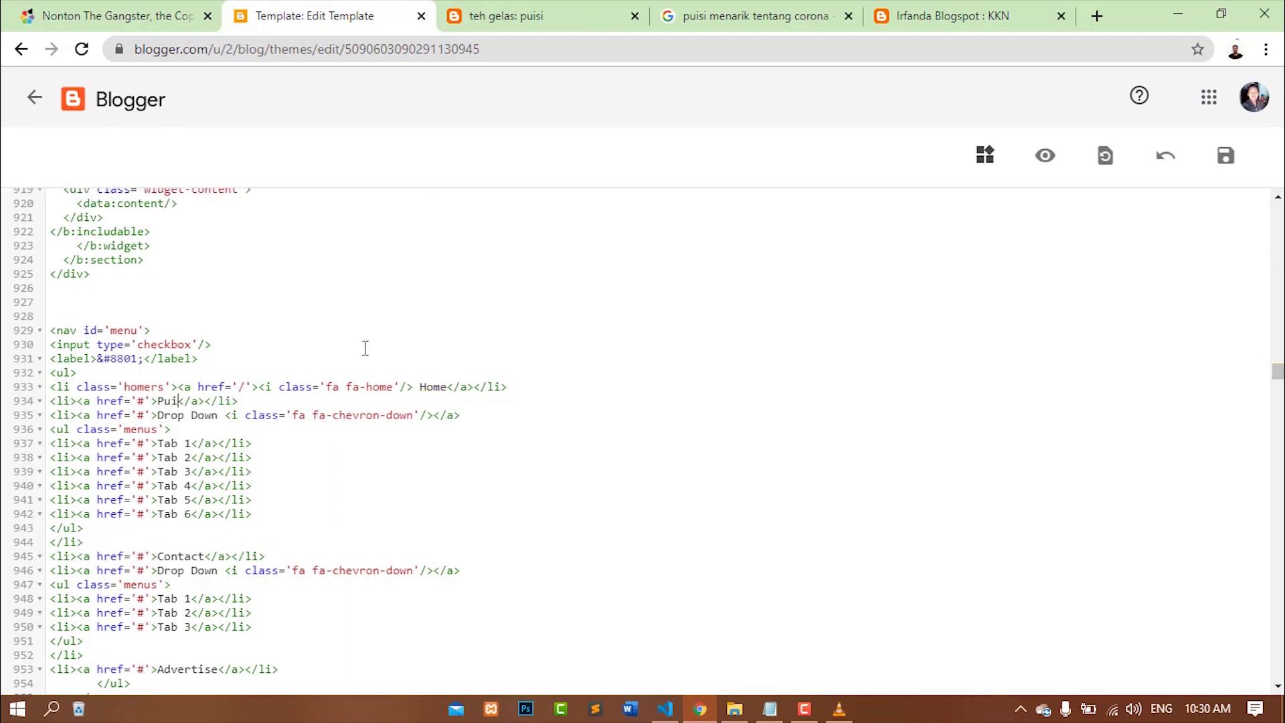
key(BackSpace)
key(BackSpace)
key(BackSpace)
key(BackSpace)
key(BackSpace)
text(KK)
key(BackSpace)
key(BackSpace)
text(Puisi)
Copy the web address of the teh gelas blog's puisi label page for the Puisi entry's link
click(145, 401)
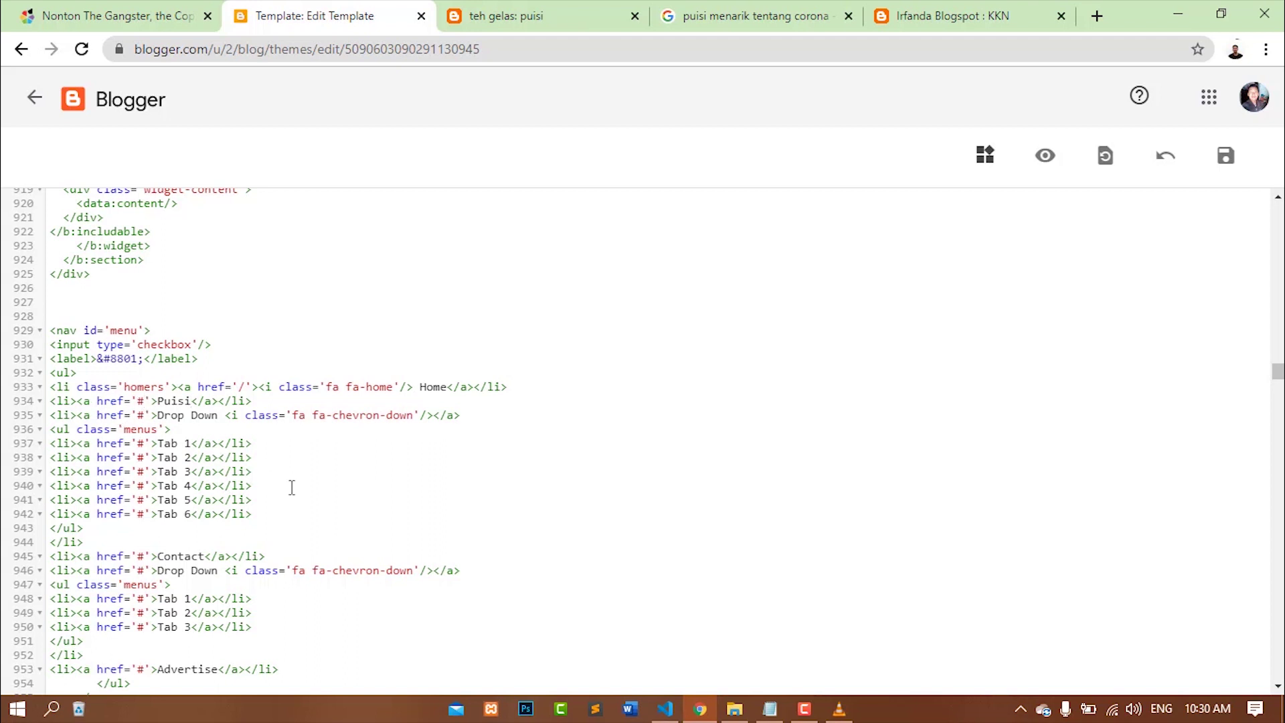
click(482, 15)
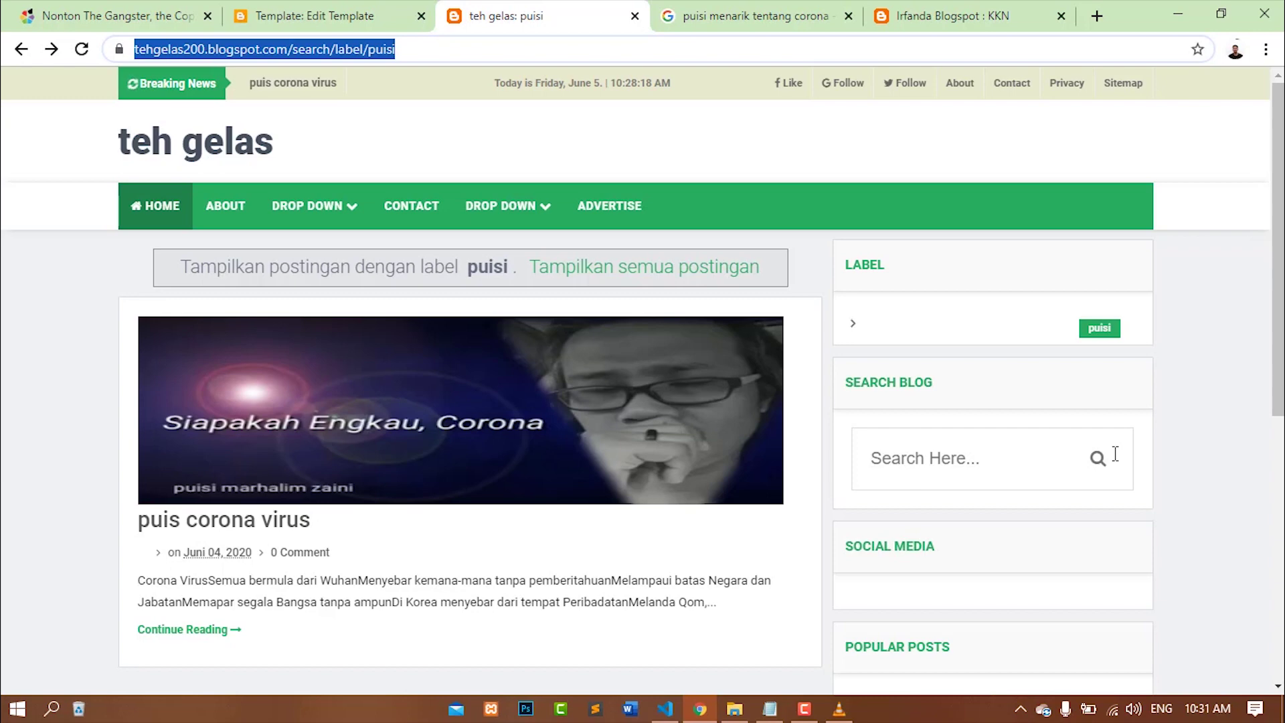
click(1178, 348)
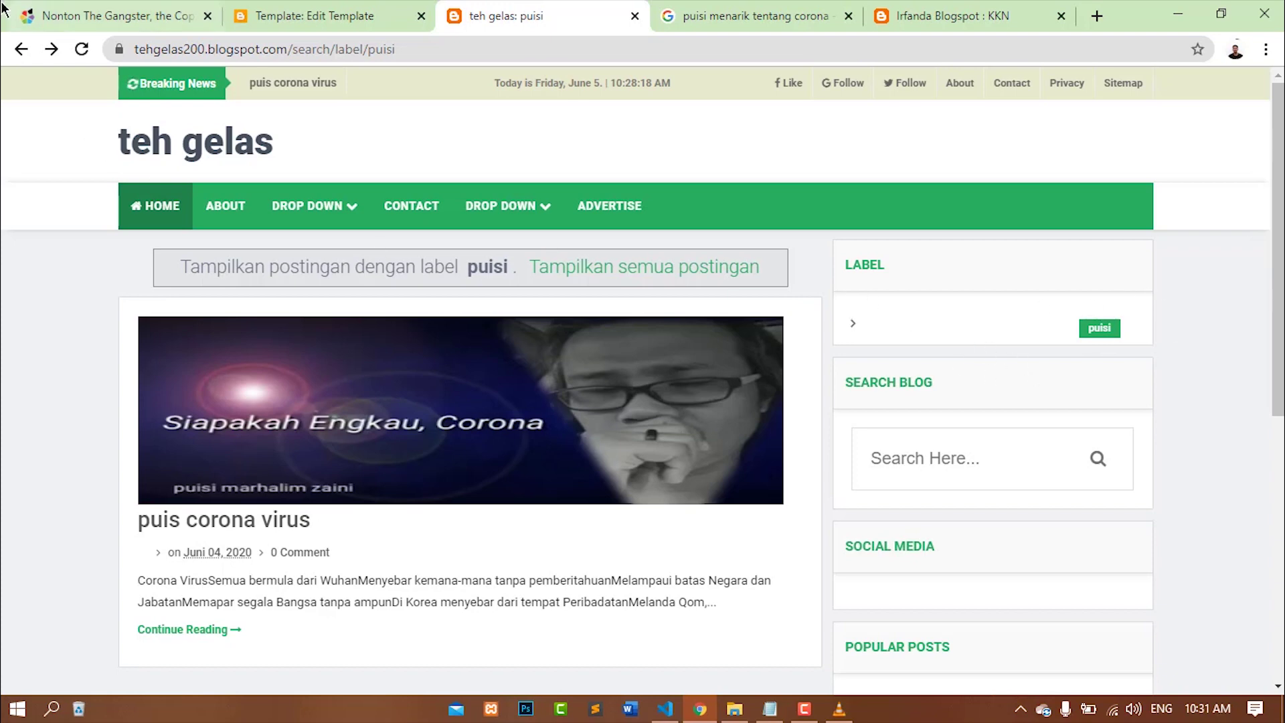
click(429, 51)
key(ctrl+c)
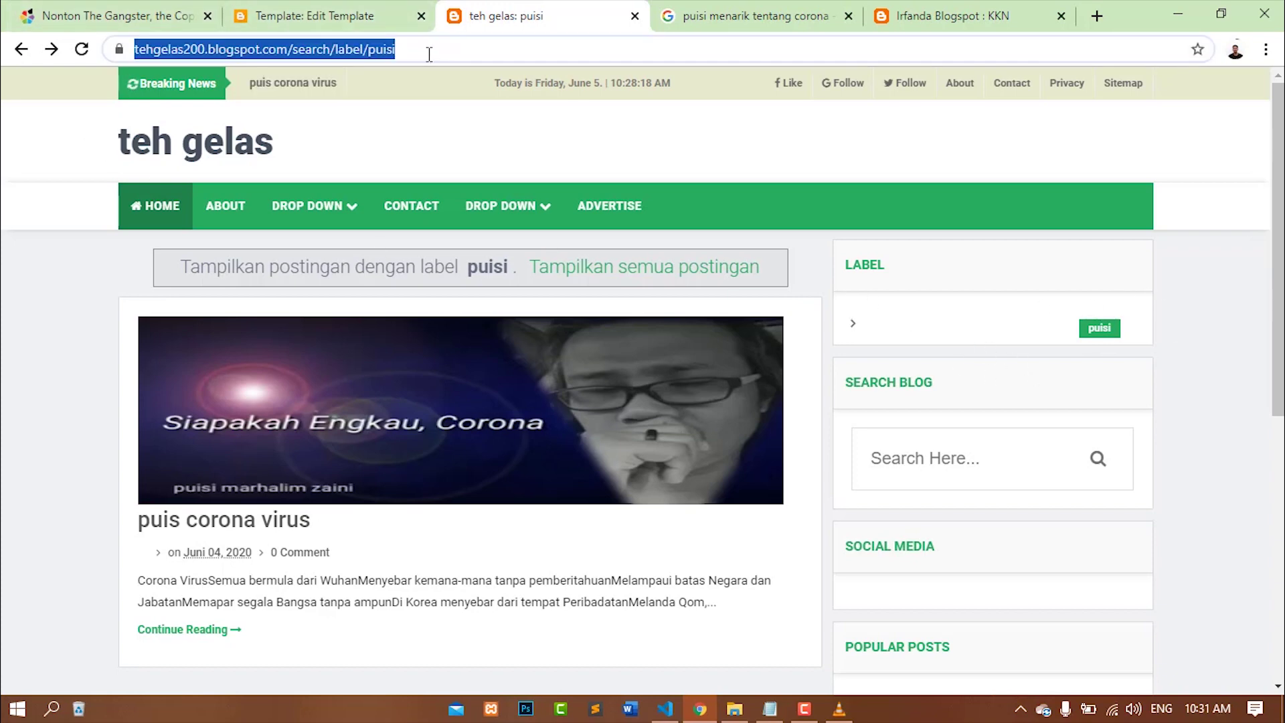
Compare the nav menu code with the reference blog's menu bar, its Materi Perkuliahan submenu and its labels list
click(290, 7)
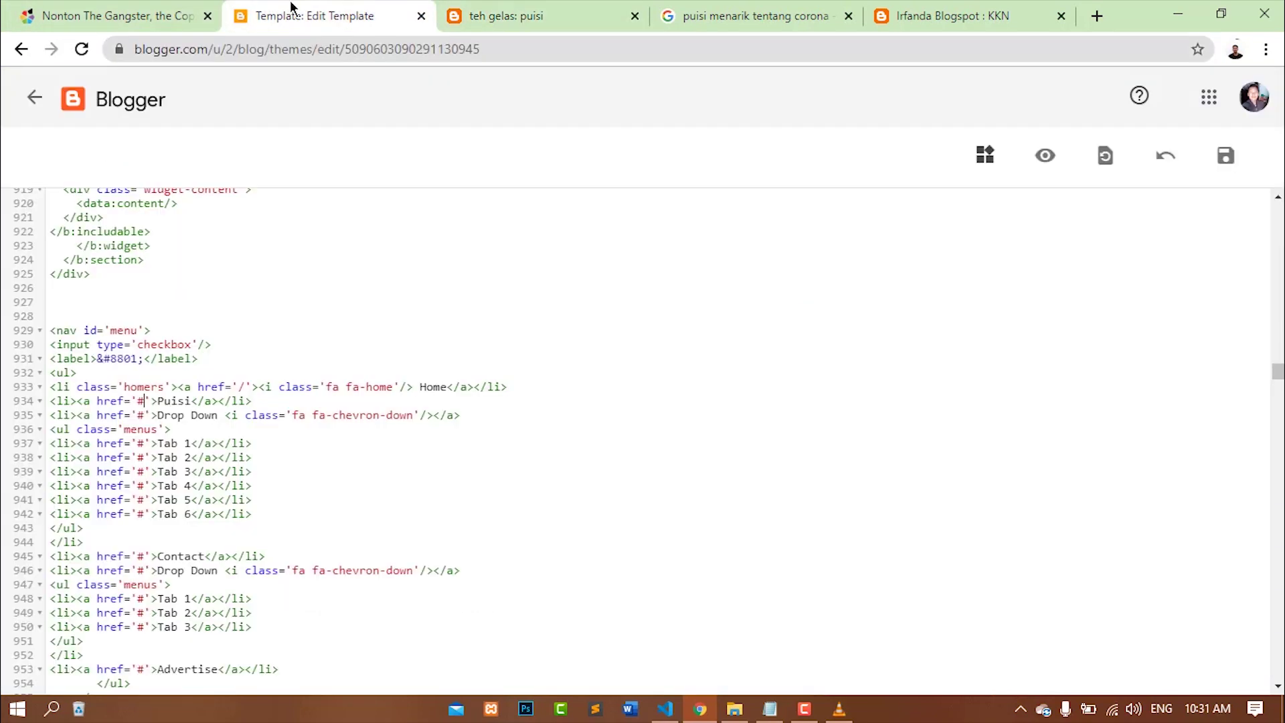
click(542, 8)
click(322, 13)
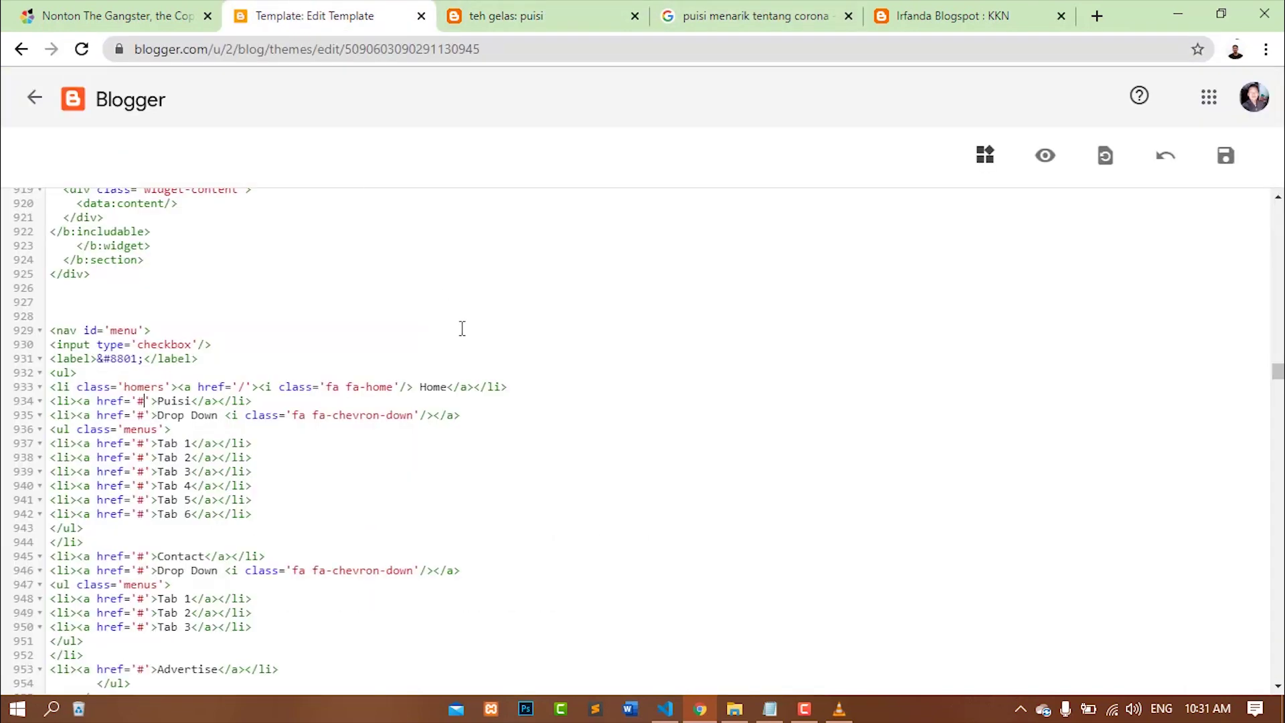
click(566, 8)
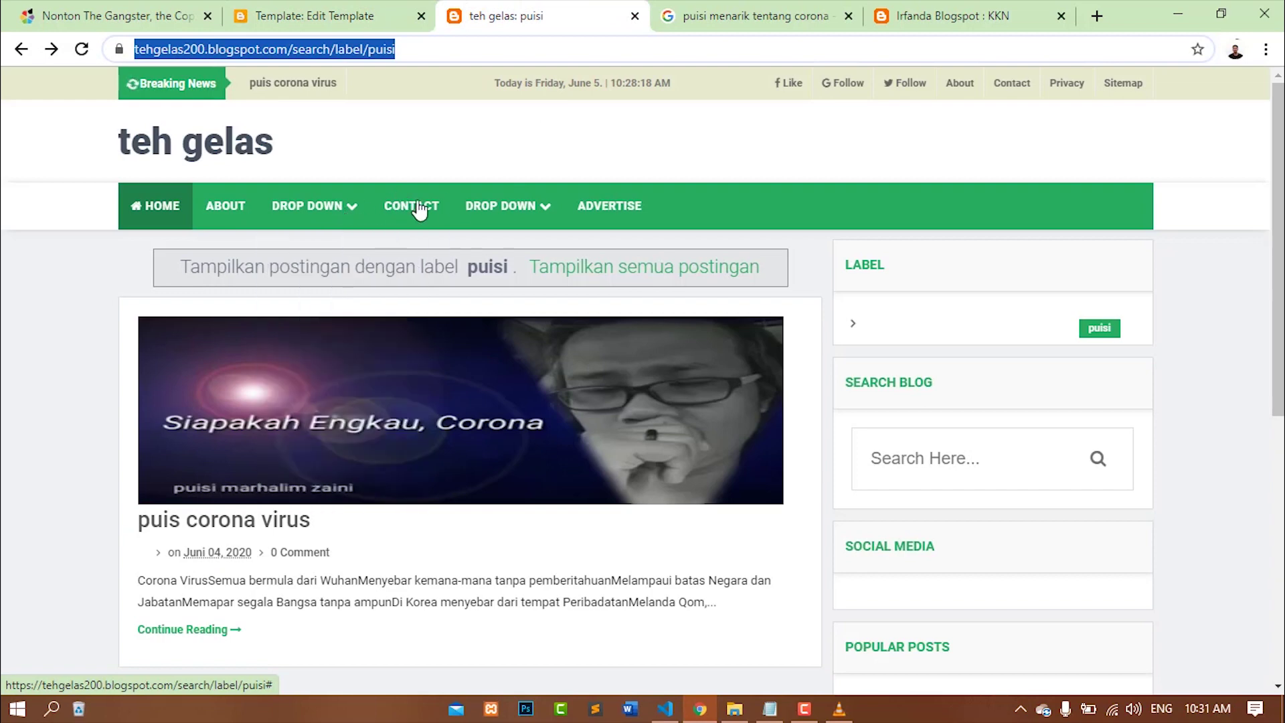
click(950, 15)
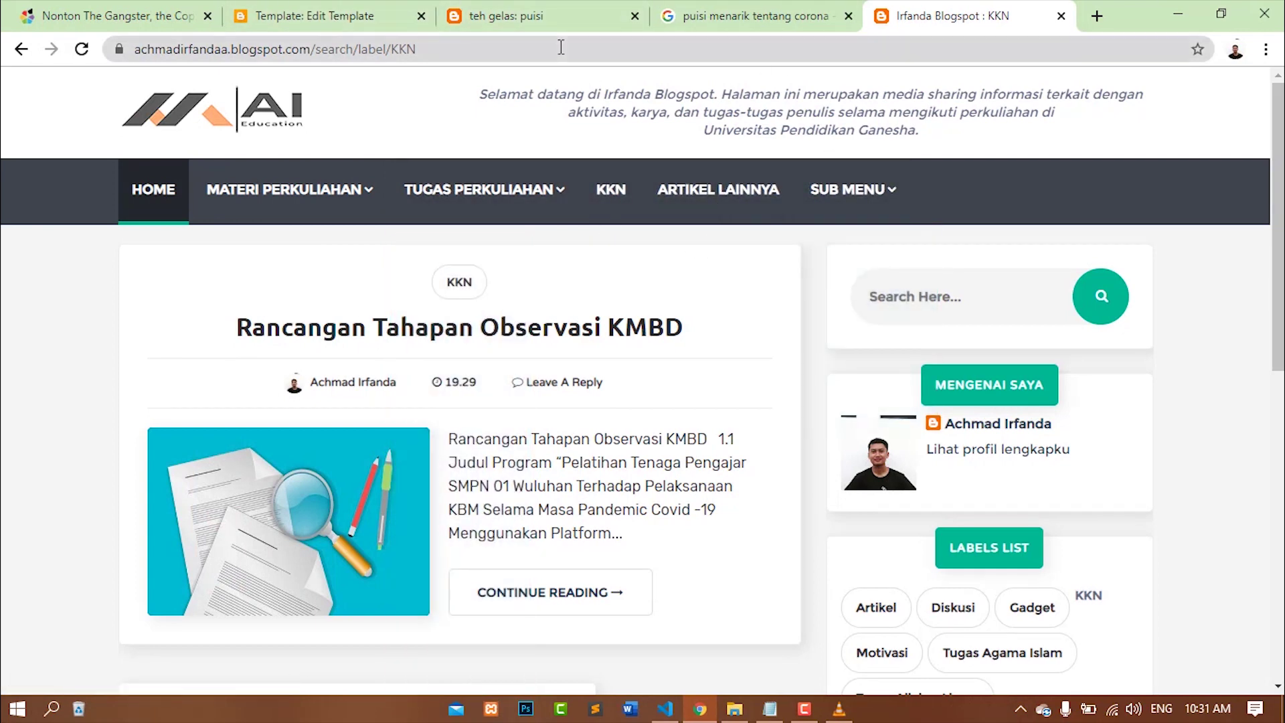
click(393, 14)
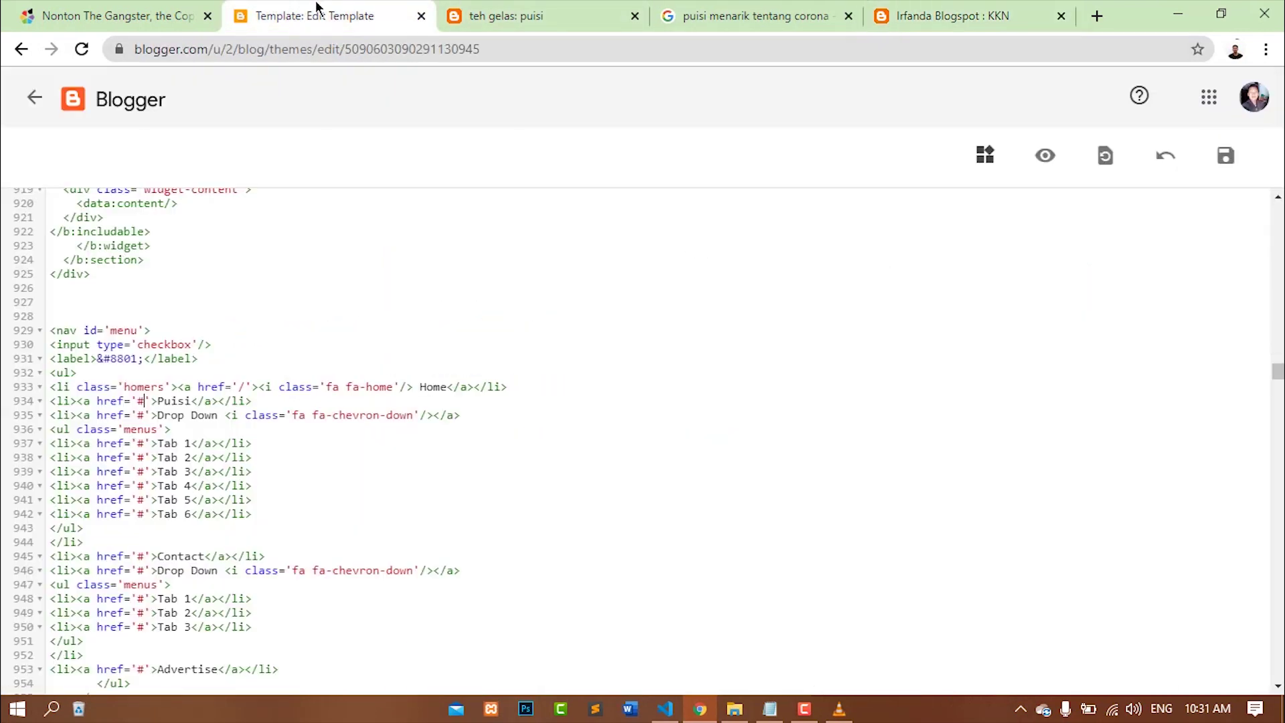
click(929, 10)
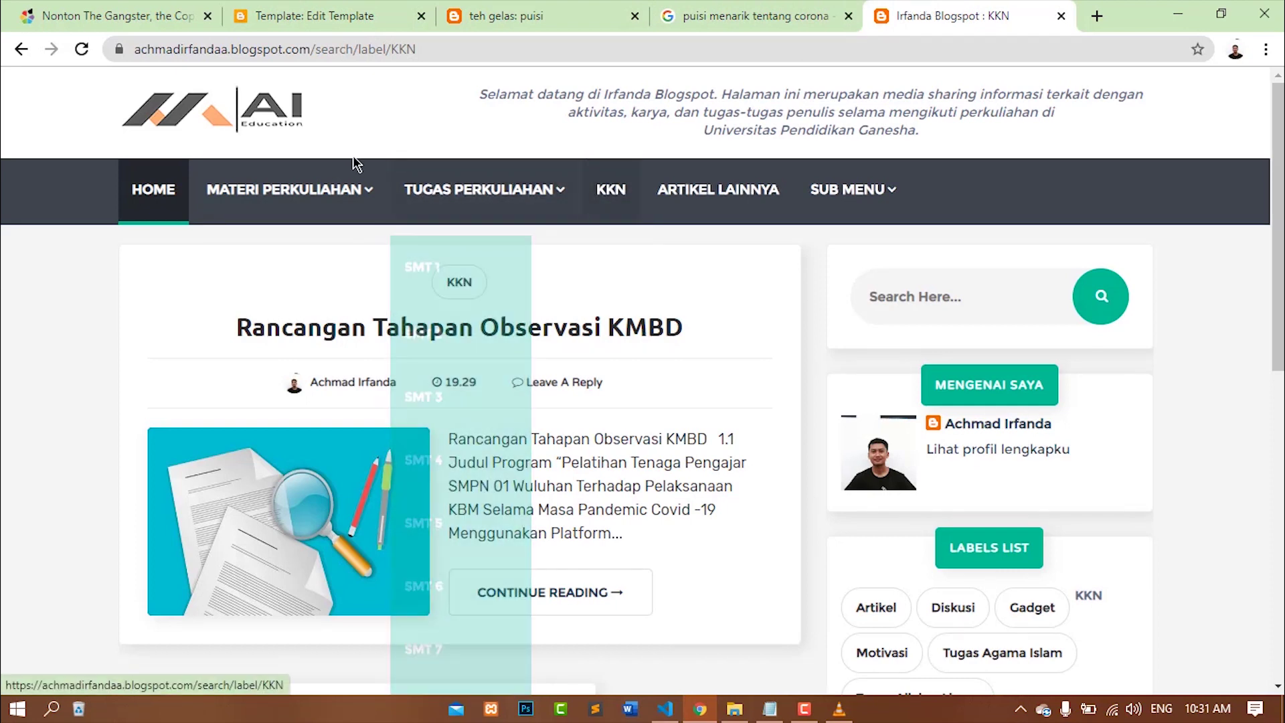
mouse_move(301, 190)
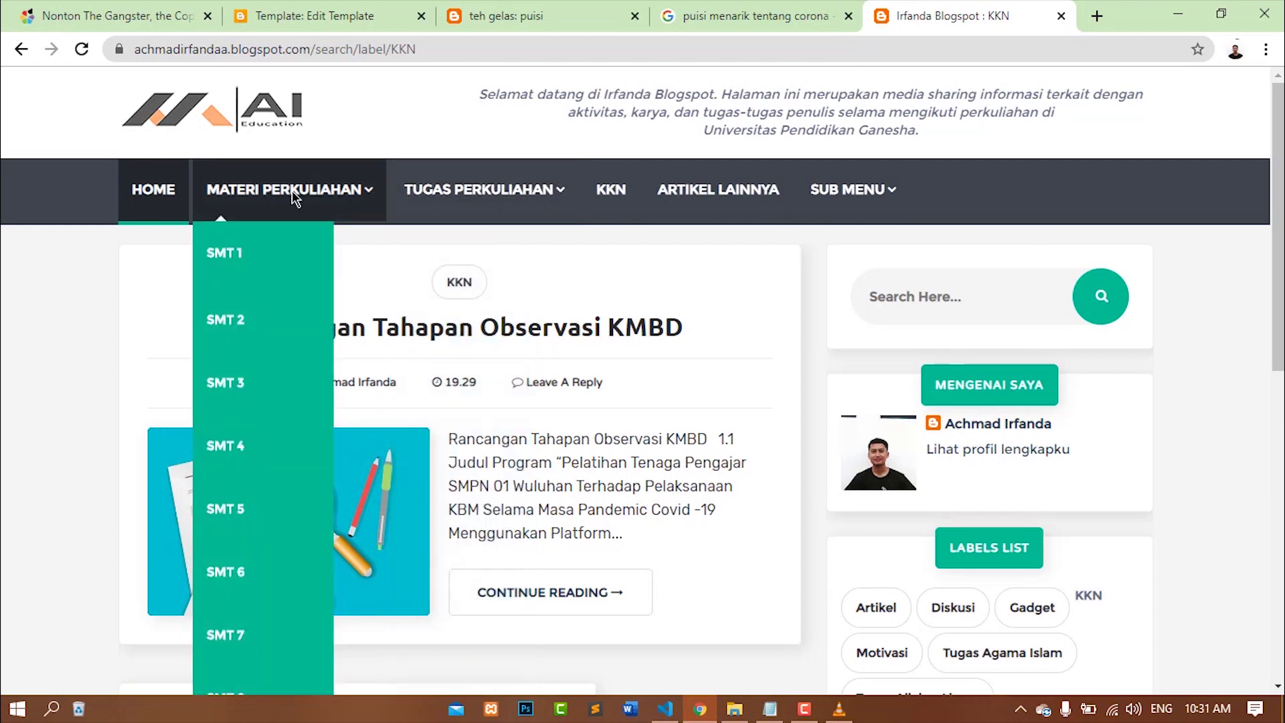
mouse_move(227, 252)
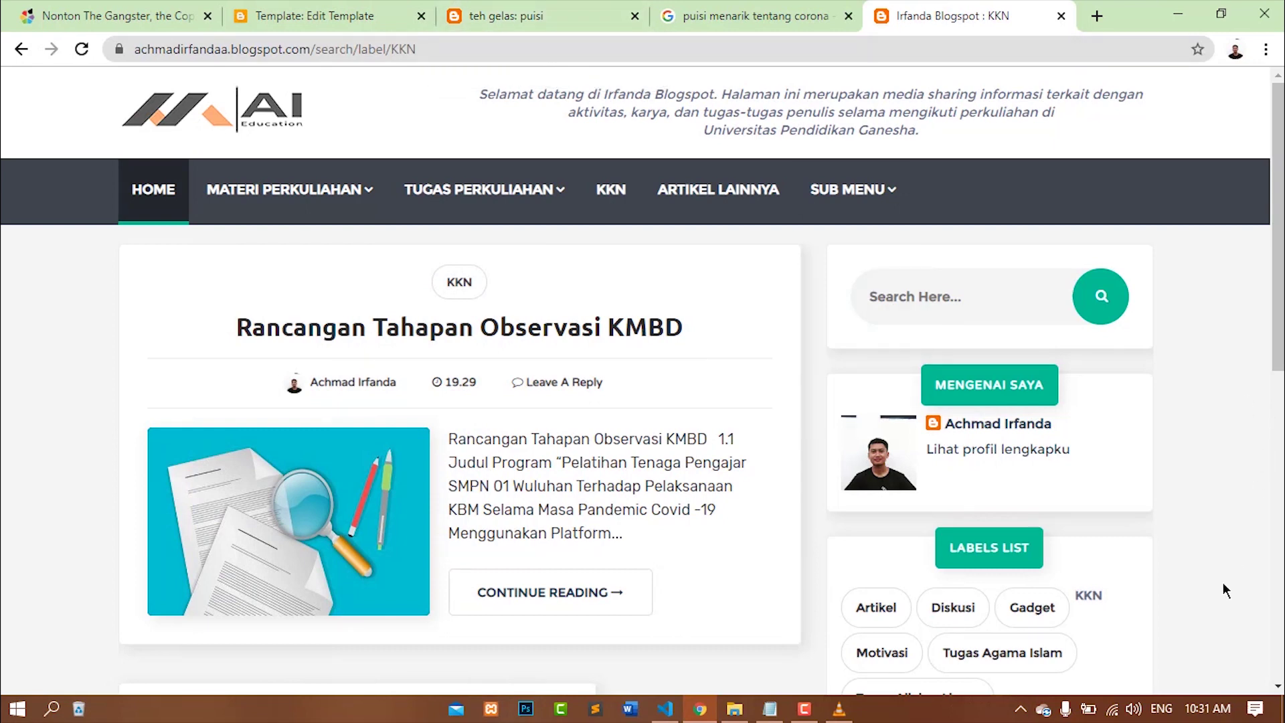
scroll(1078, 480, down, 1)
scroll(1078, 480, down, 2)
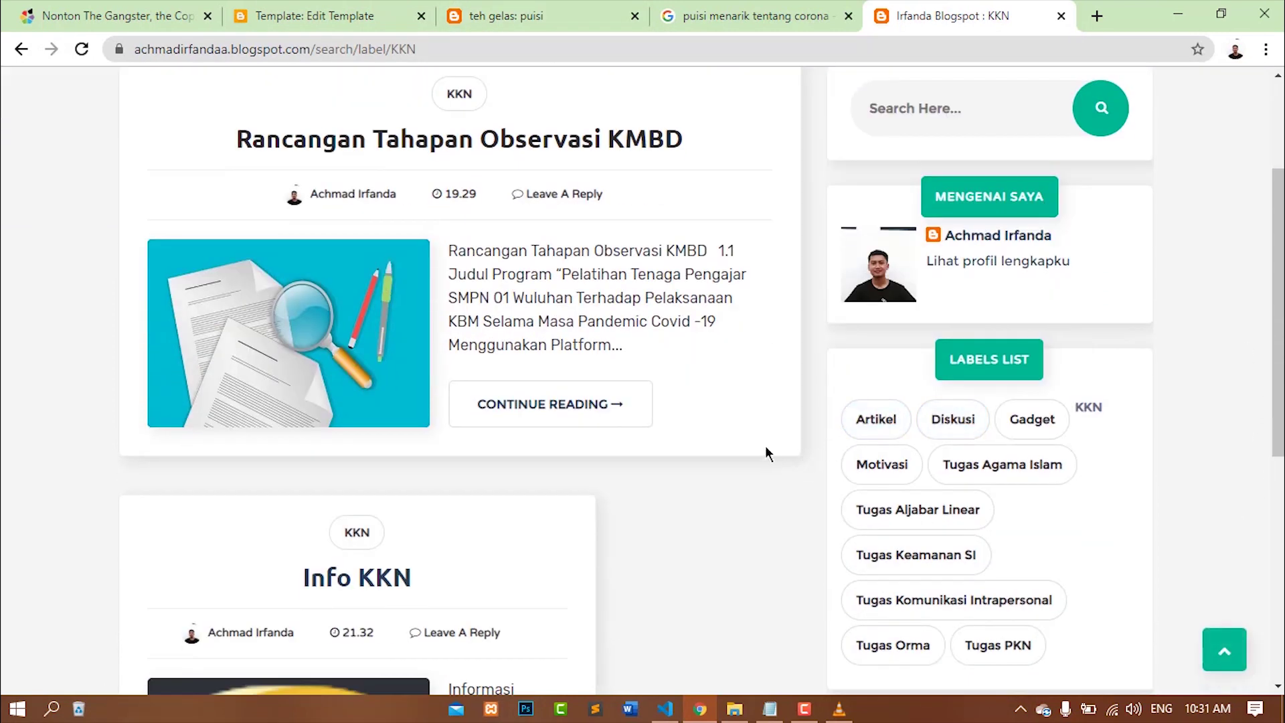
scroll(763, 447, down, 1)
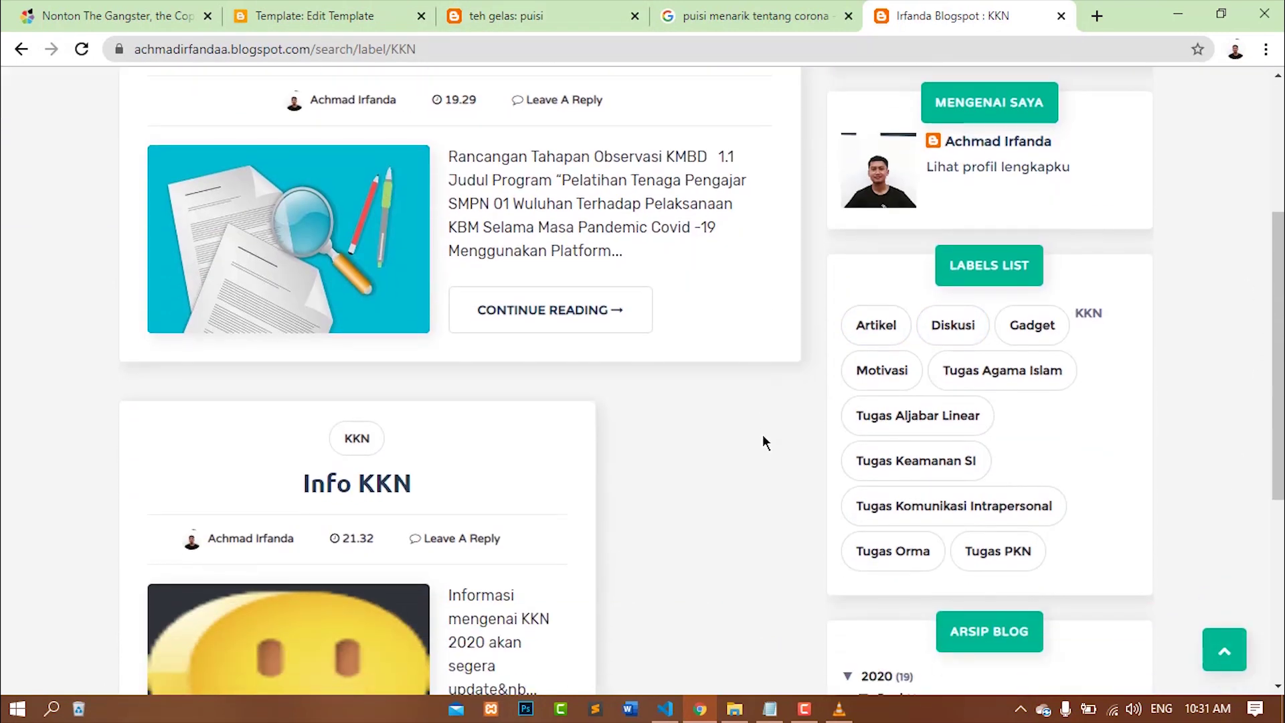
scroll(749, 413, down, 2)
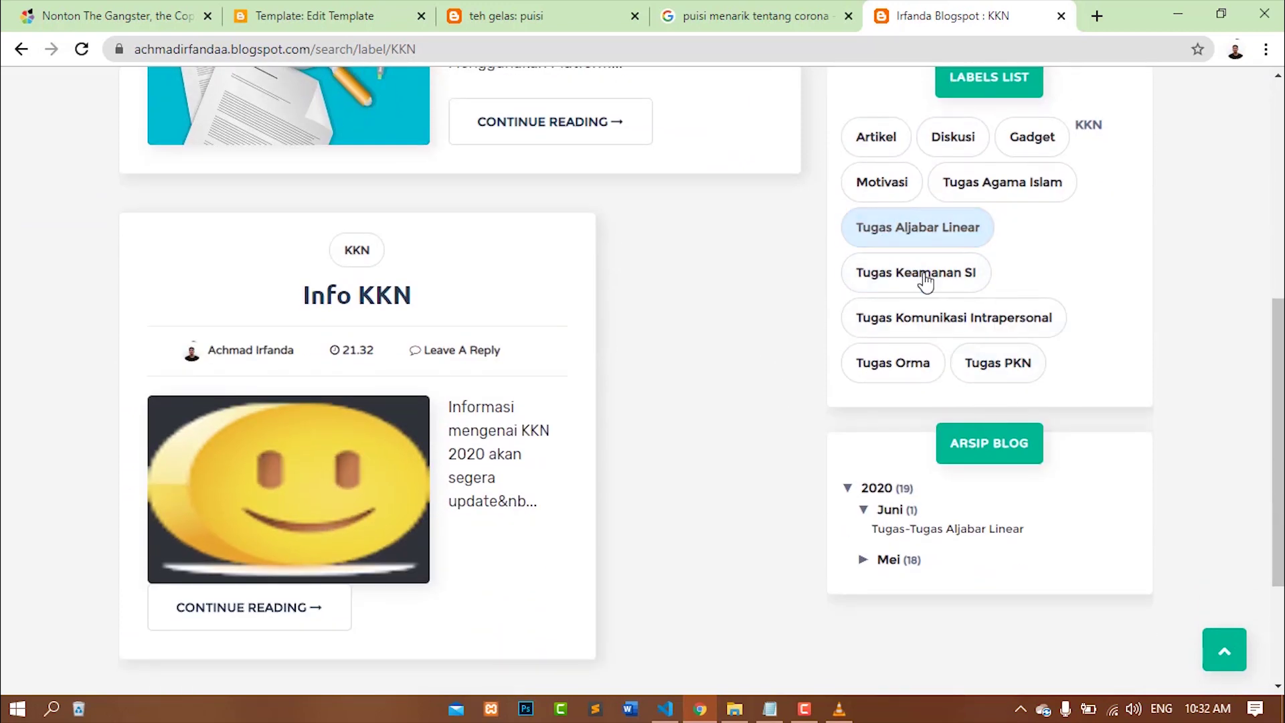
scroll(783, 381, up, 1)
scroll(781, 378, up, 2)
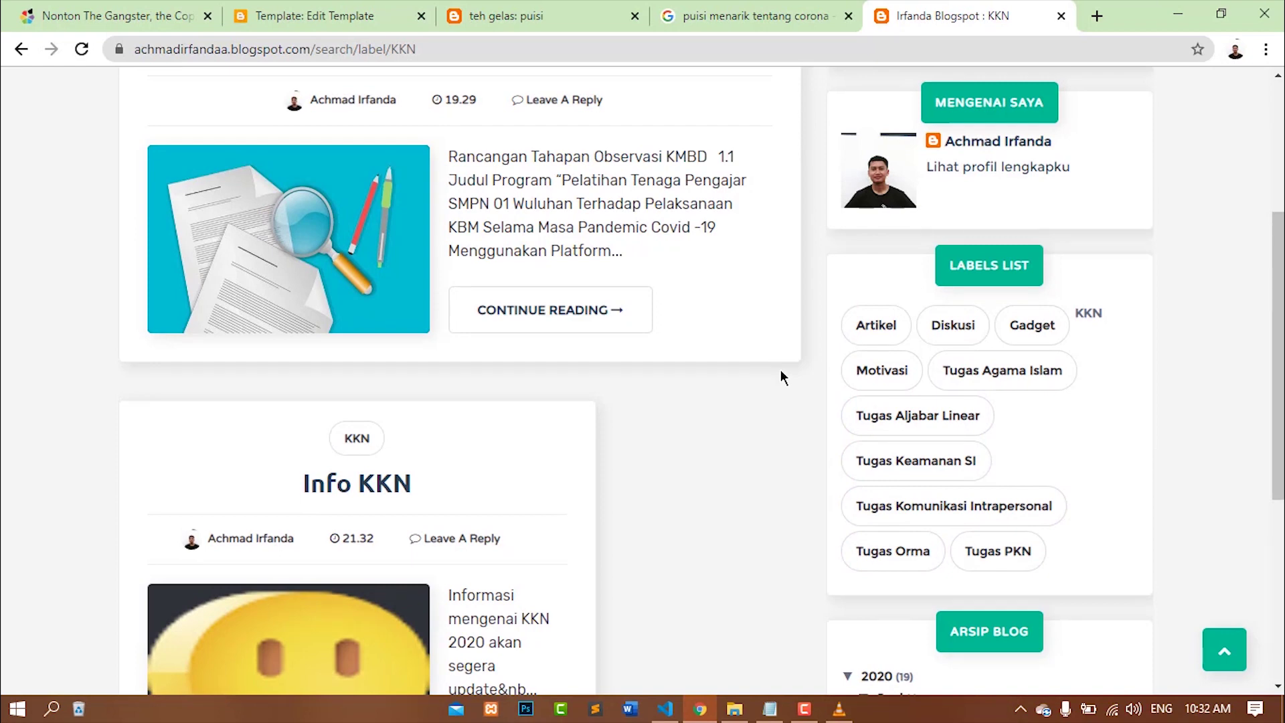
scroll(781, 370, up, 3)
click(338, 16)
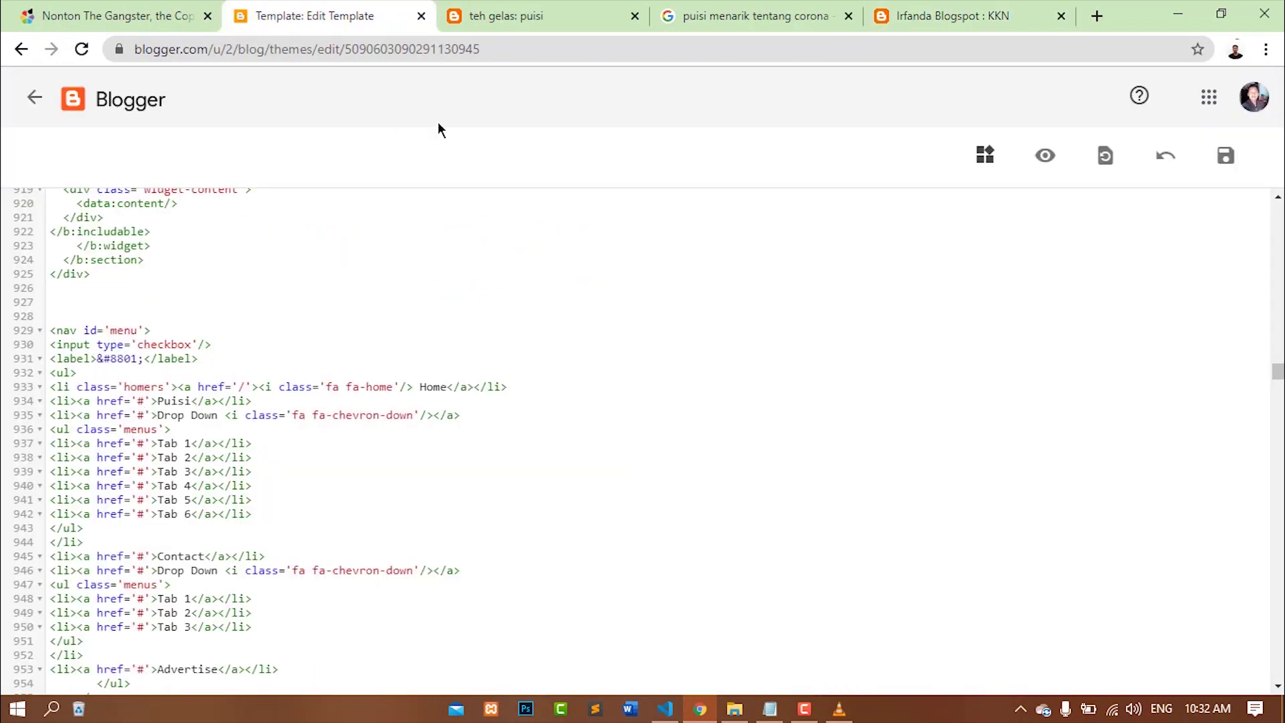
click(563, 15)
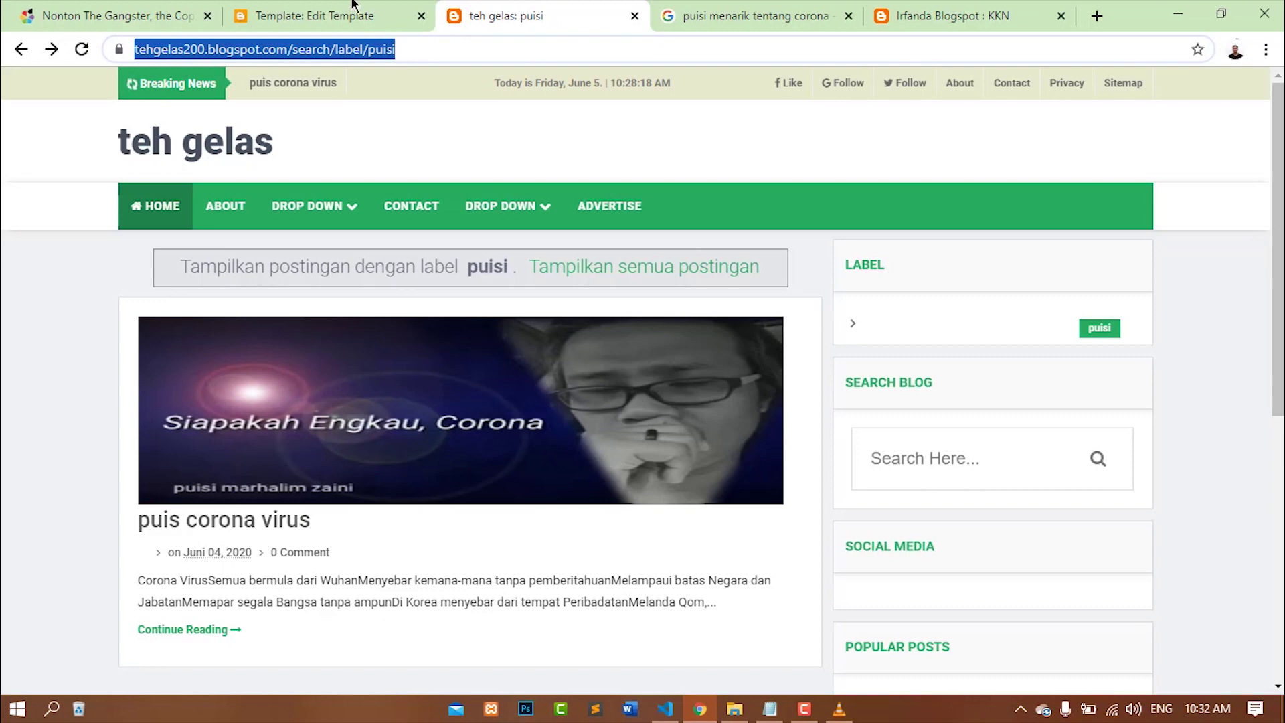
click(365, 15)
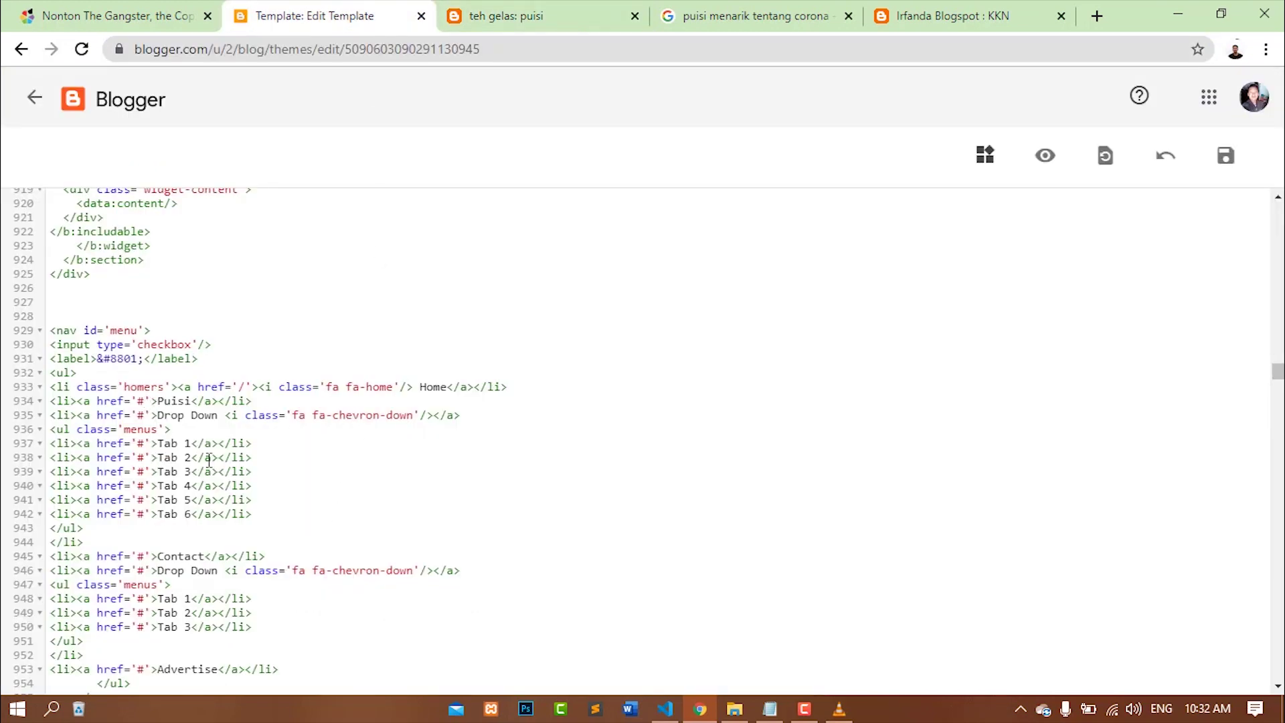
key(BackSpace)
key(ctrl+v)
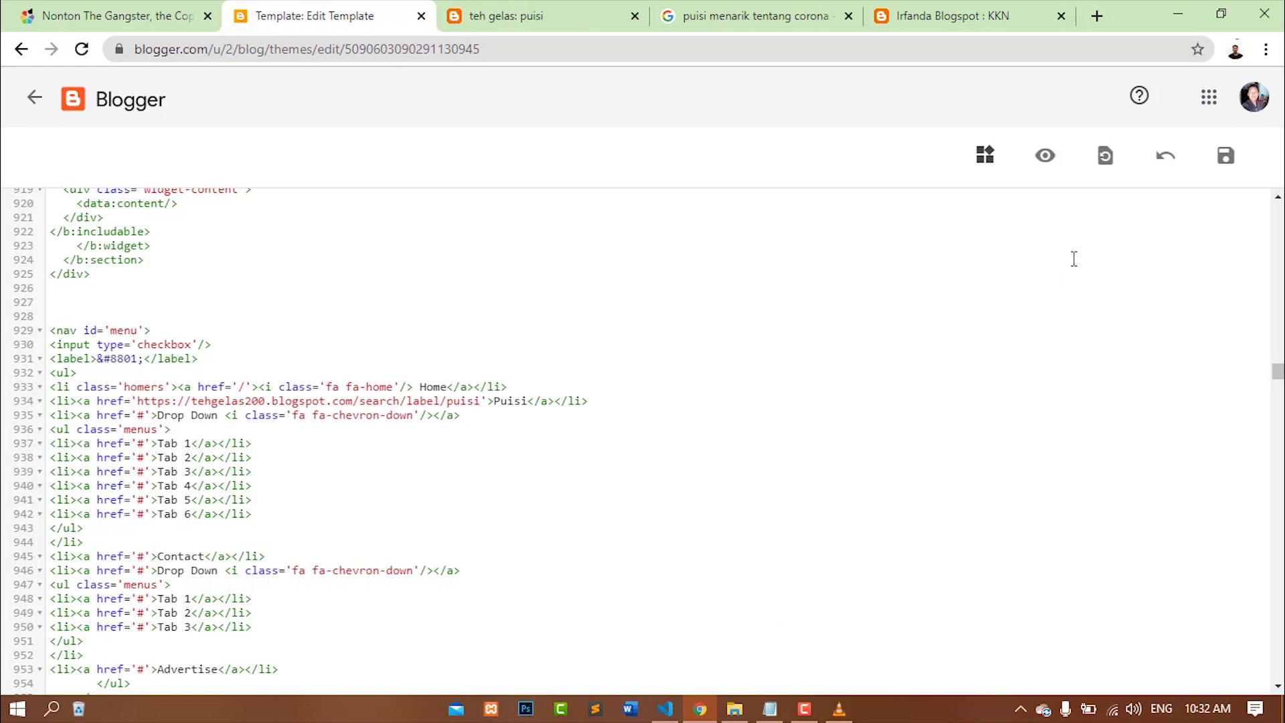
click(1235, 168)
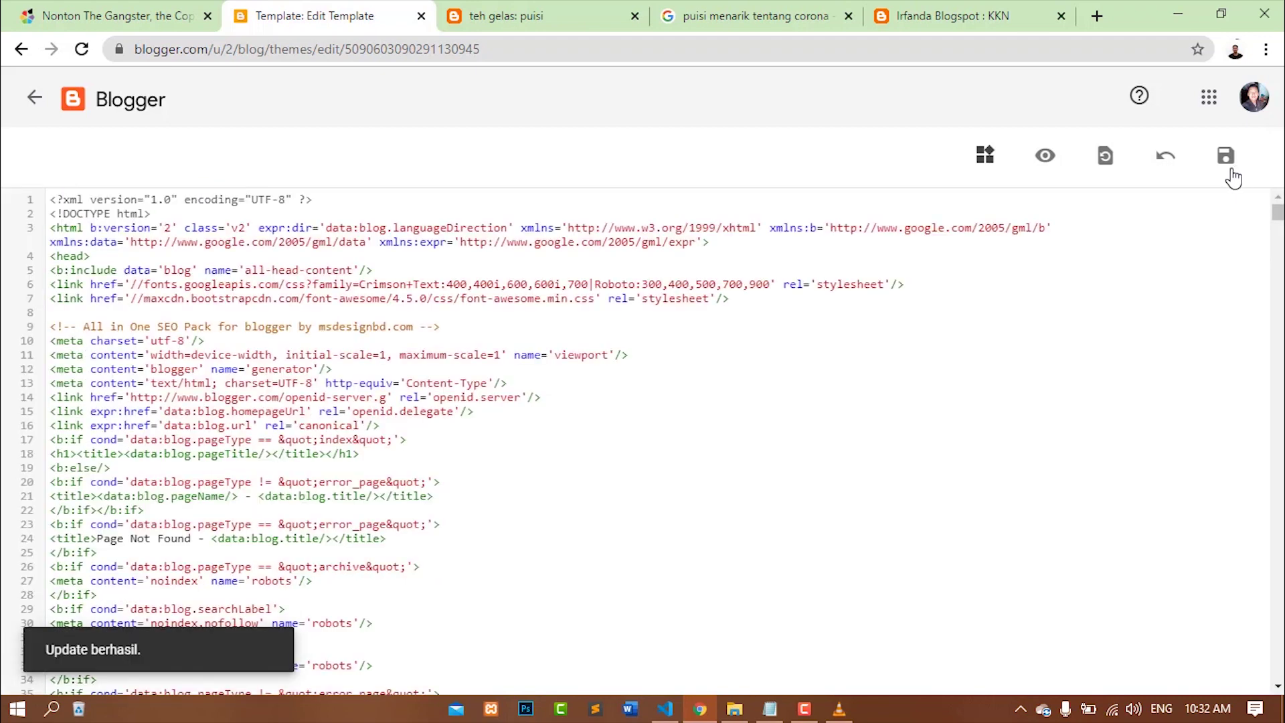
Reload the teh gelas blog and follow the Puisi menu entry to test its link
click(508, 8)
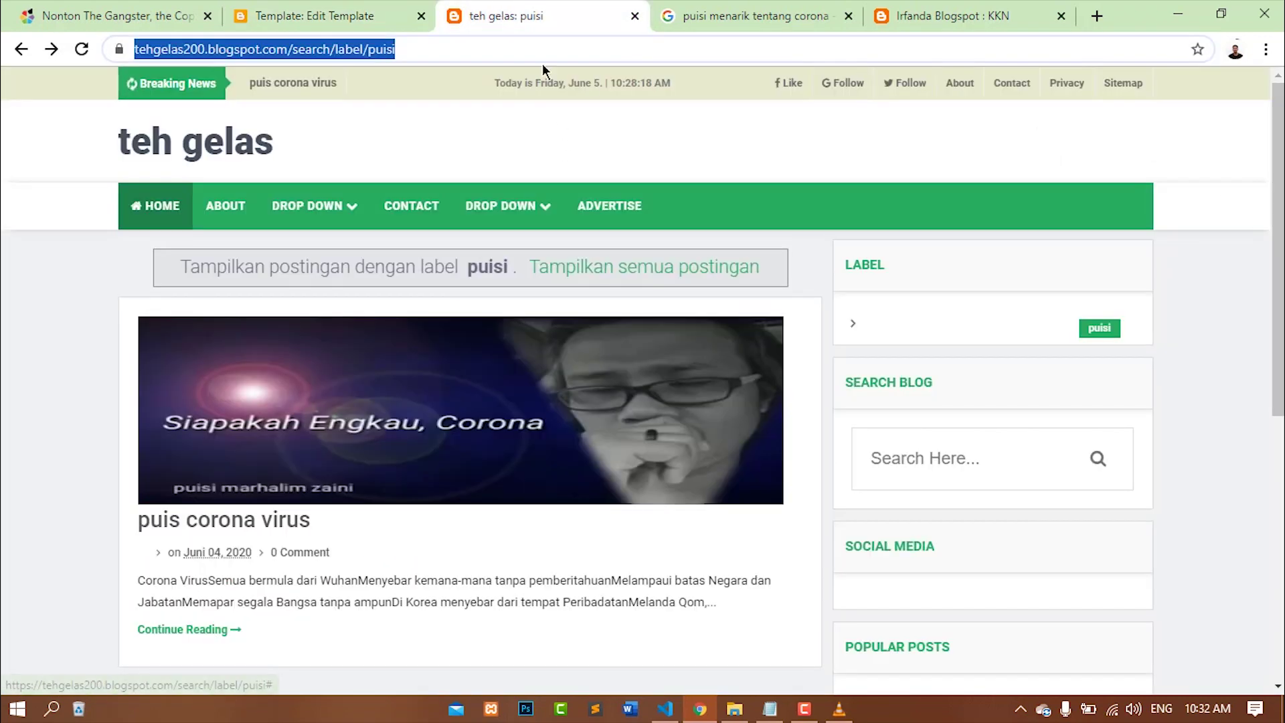
click(82, 50)
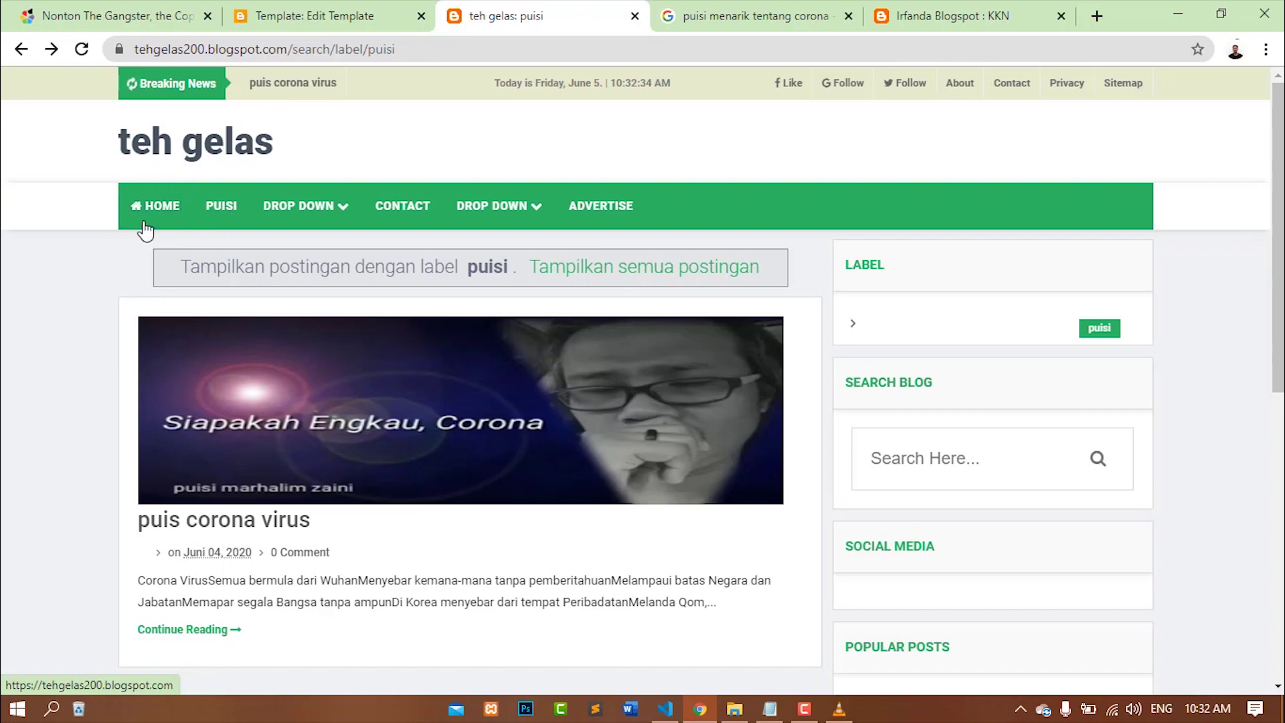
click(228, 208)
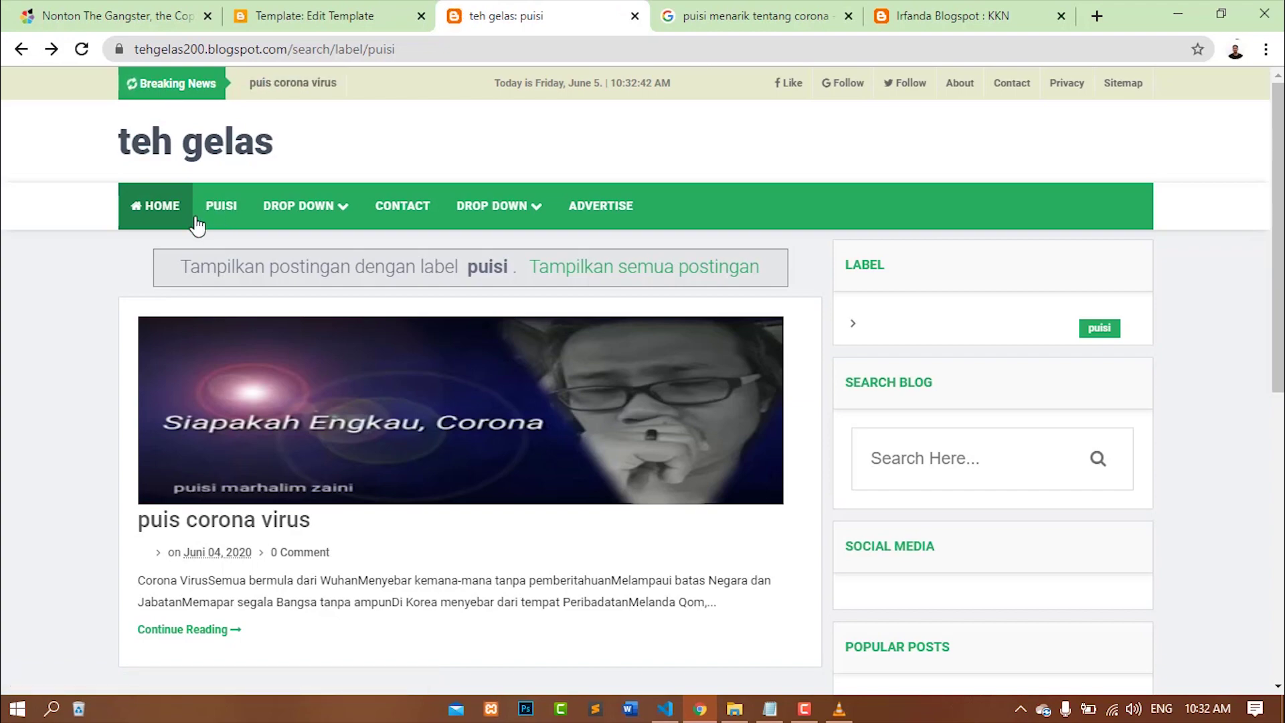
Look over the puisi label page from the post list and sidebar sections to the footer
scroll(341, 455, down, 5)
scroll(267, 415, up, 5)
scroll(167, 375, down, 6)
scroll(171, 379, down, 3)
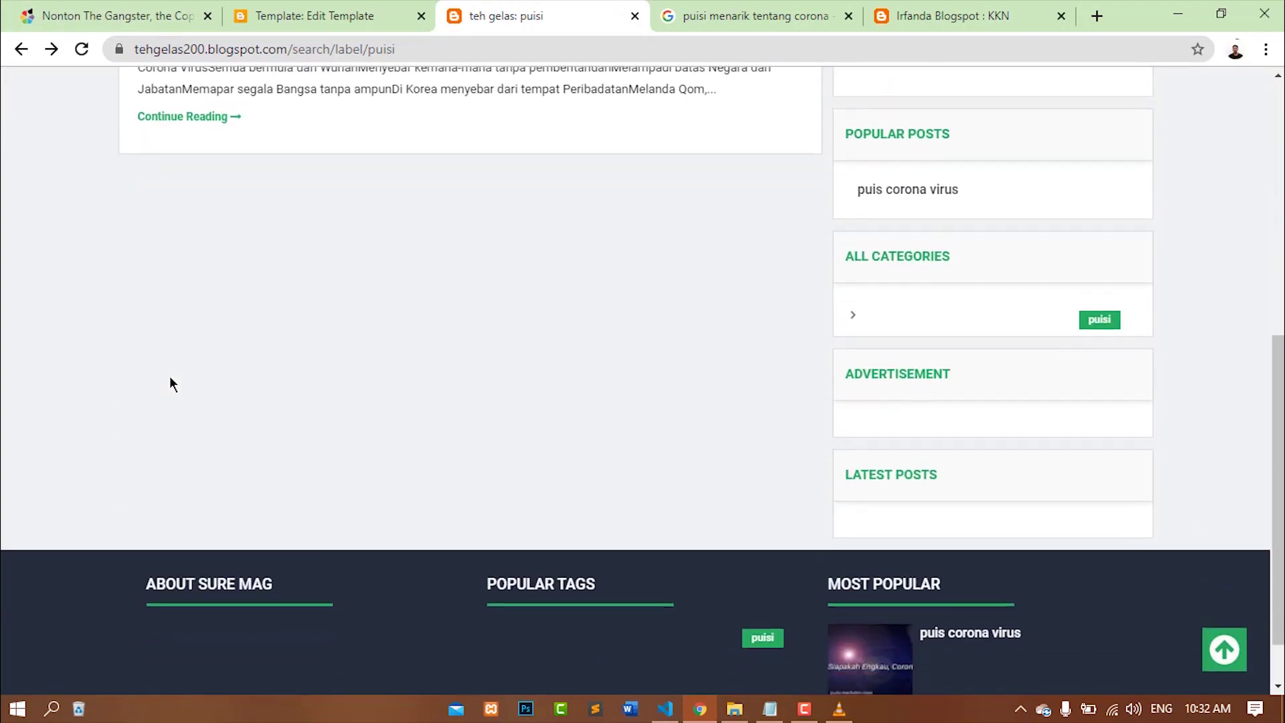
scroll(171, 379, up, 5)
scroll(171, 379, down, 5)
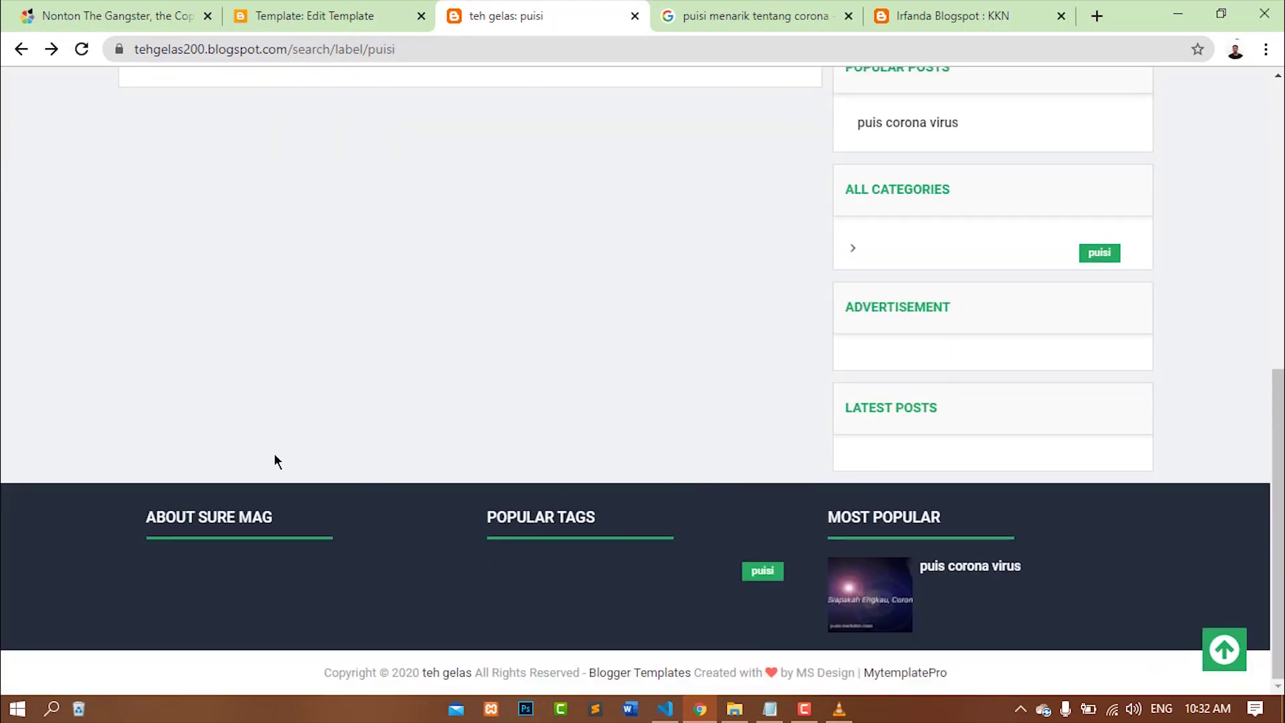
scroll(142, 418, up, 5)
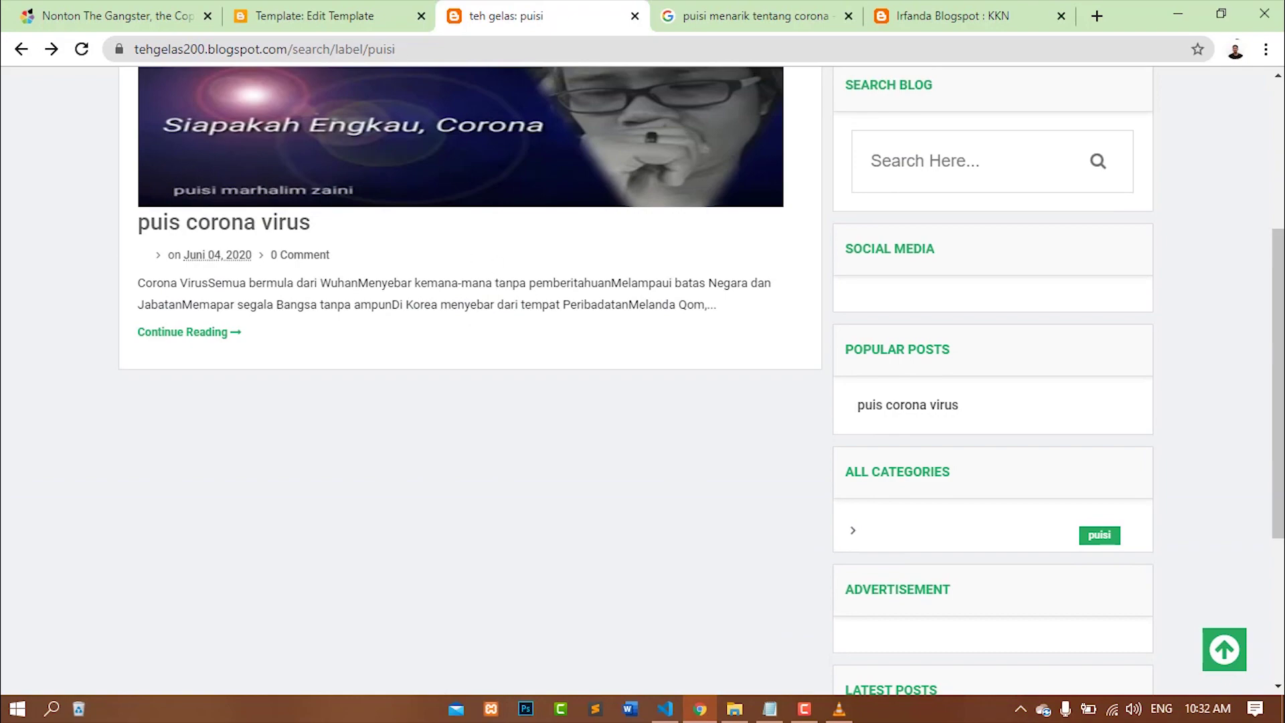
click(312, 9)
scroll(262, 262, down, 12)
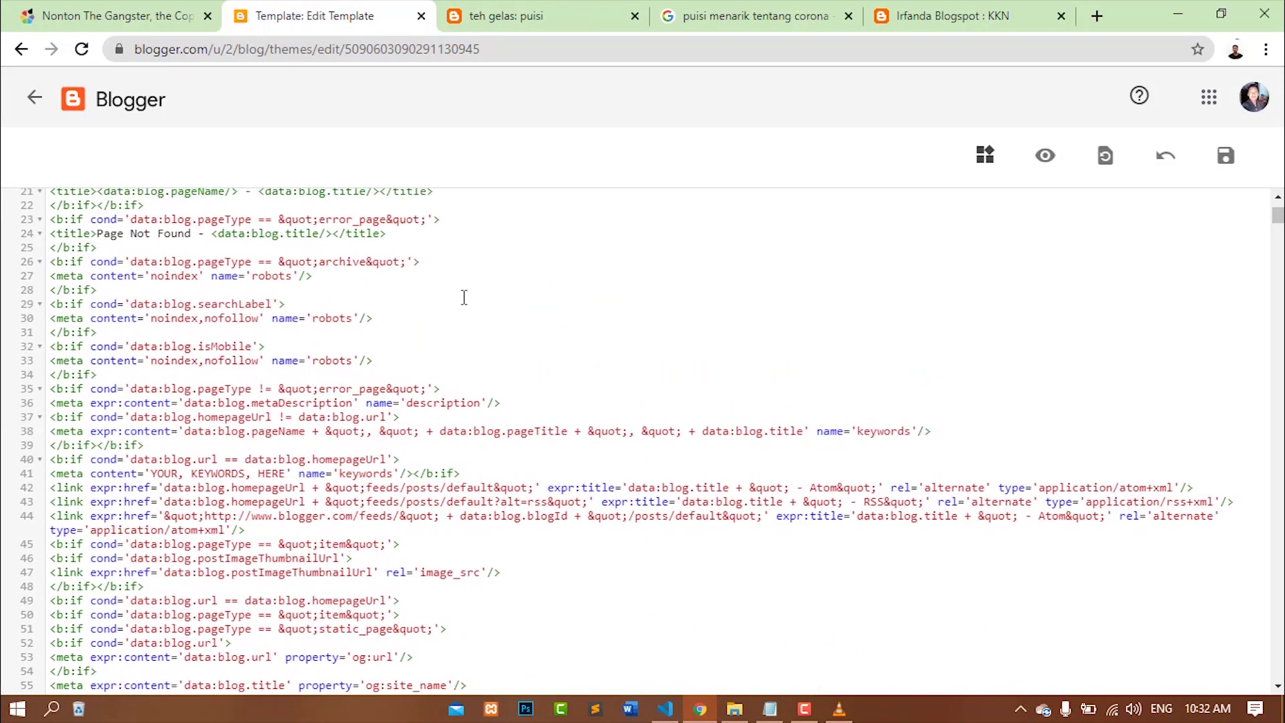
click(564, 8)
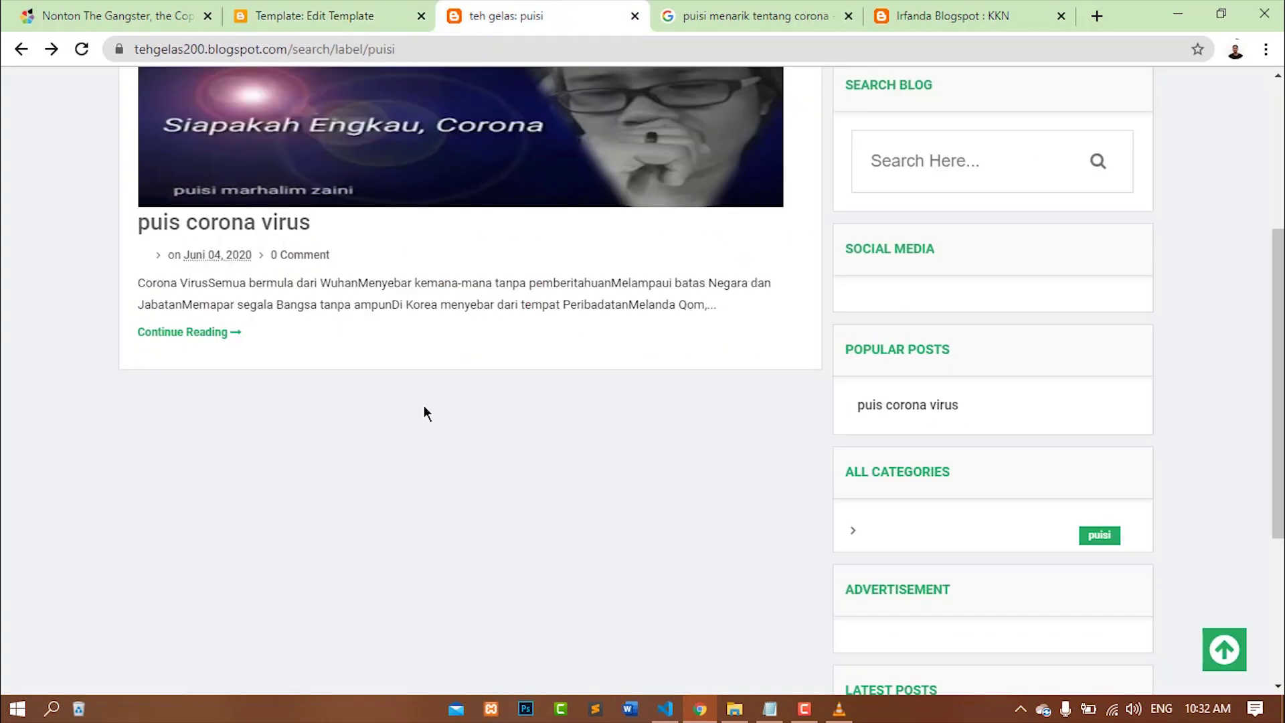
scroll(468, 435, up, 5)
scroll(496, 328, down, 8)
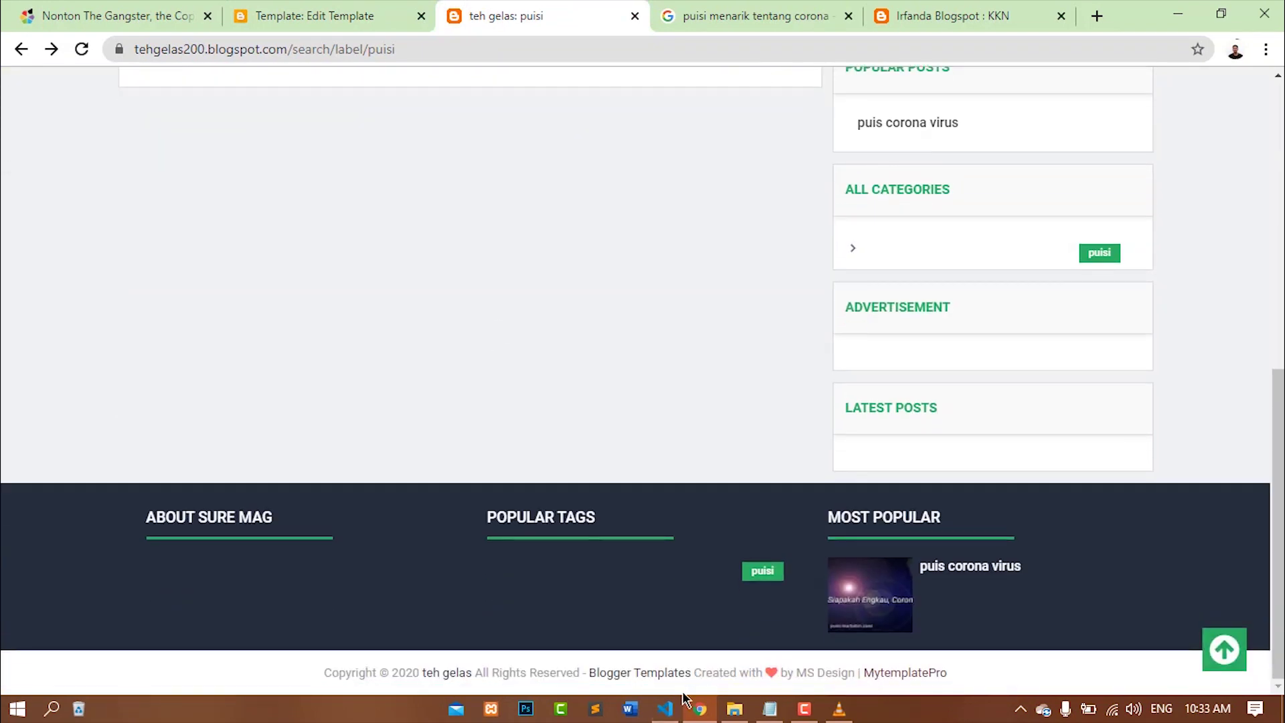
Switch to File Explorer and open the template blog folder on the Desktop
click(737, 706)
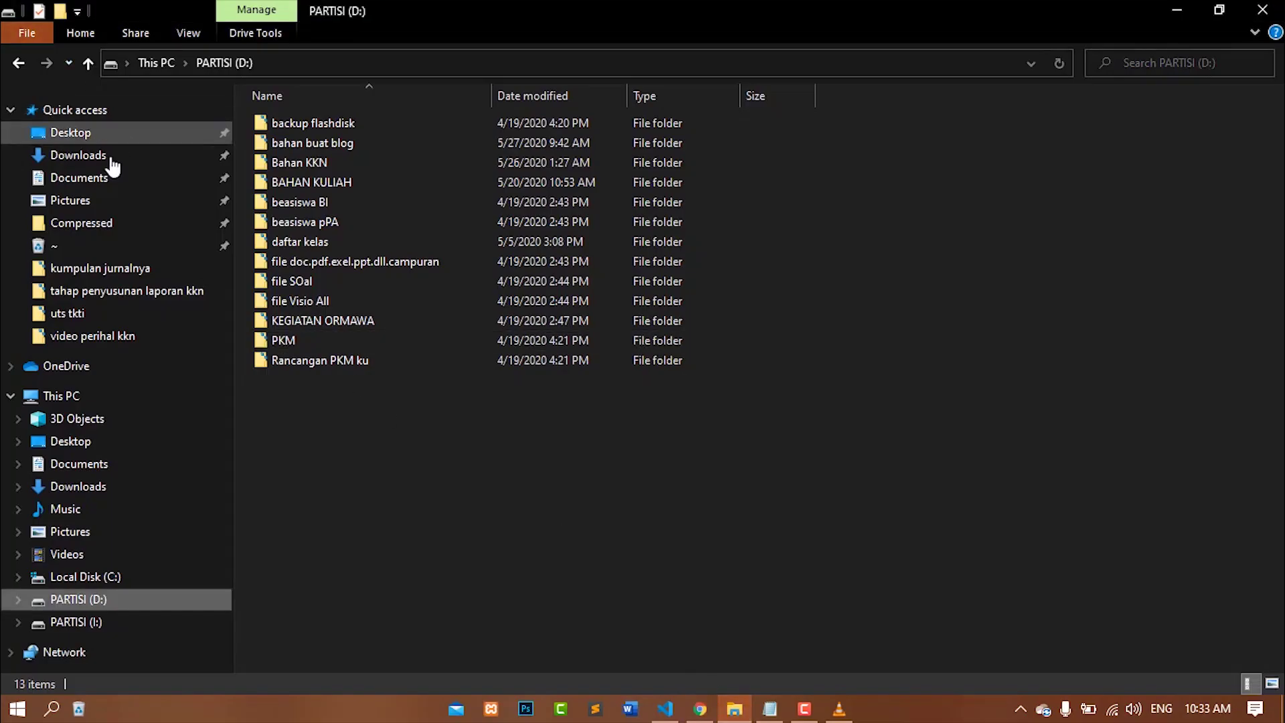
click(97, 137)
click(353, 142)
double_click(357, 143)
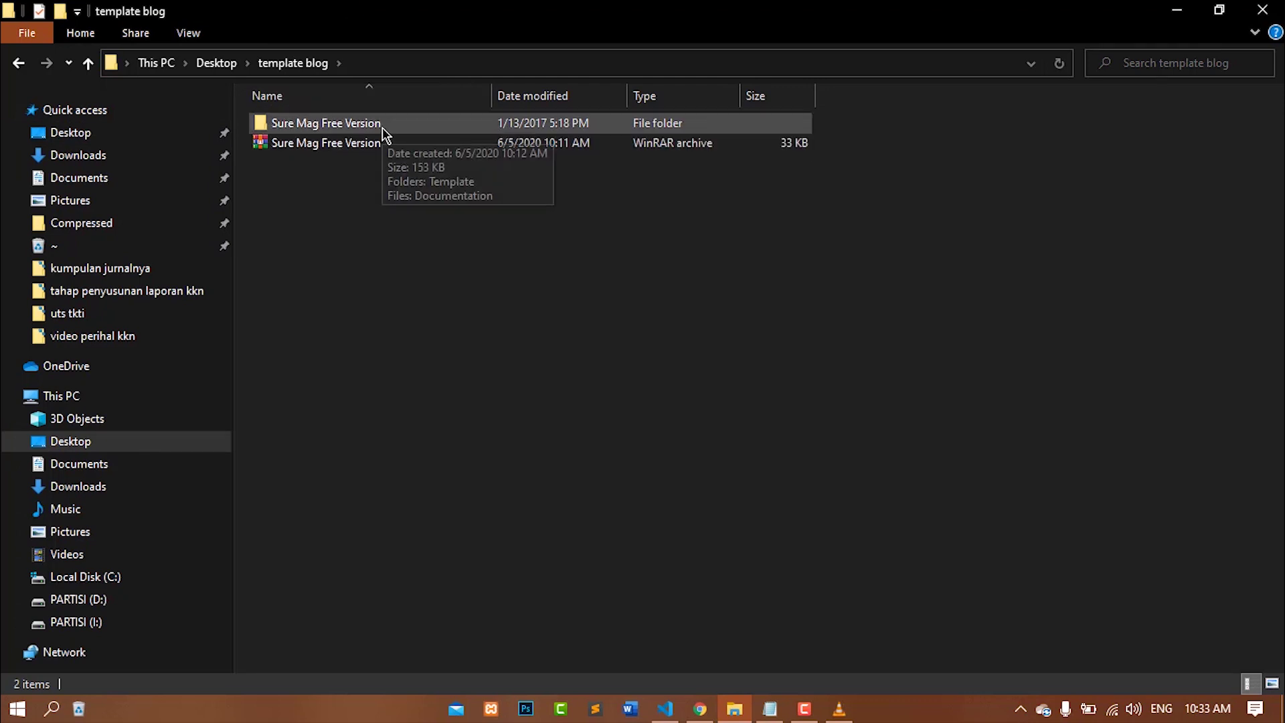
Open the Sure Mag Free Version folder and launch its Documentation shortcut in the browser
double_click(511, 124)
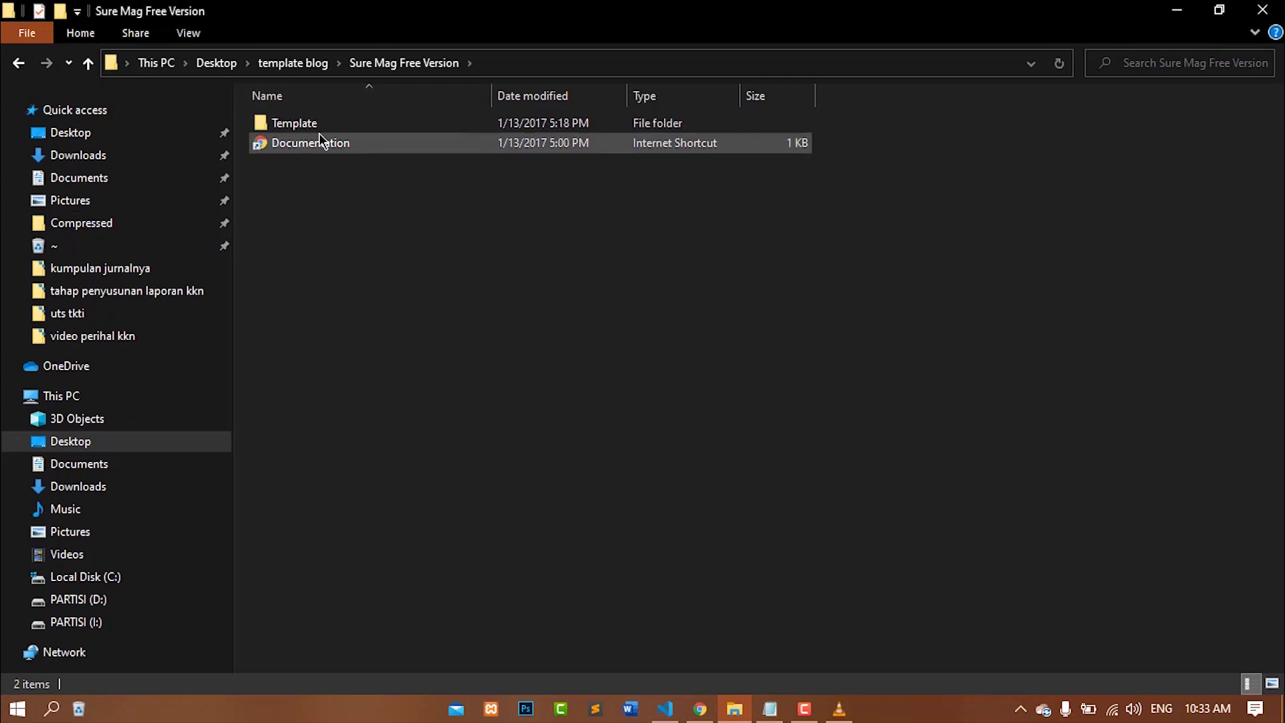
click(340, 146)
double_click(340, 145)
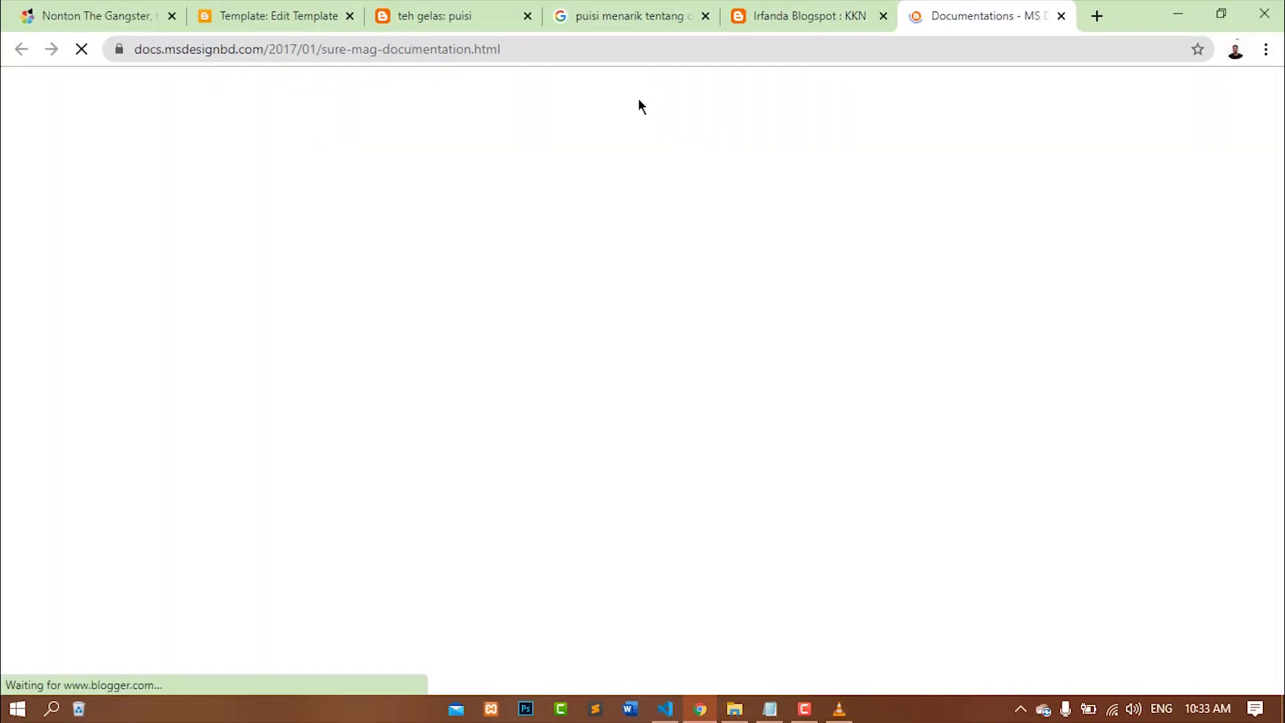
Read the Sure Mag documentation's template upload instructions and skim its SEO meta tags section
scroll(564, 181, down, 1)
scroll(561, 181, down, 1)
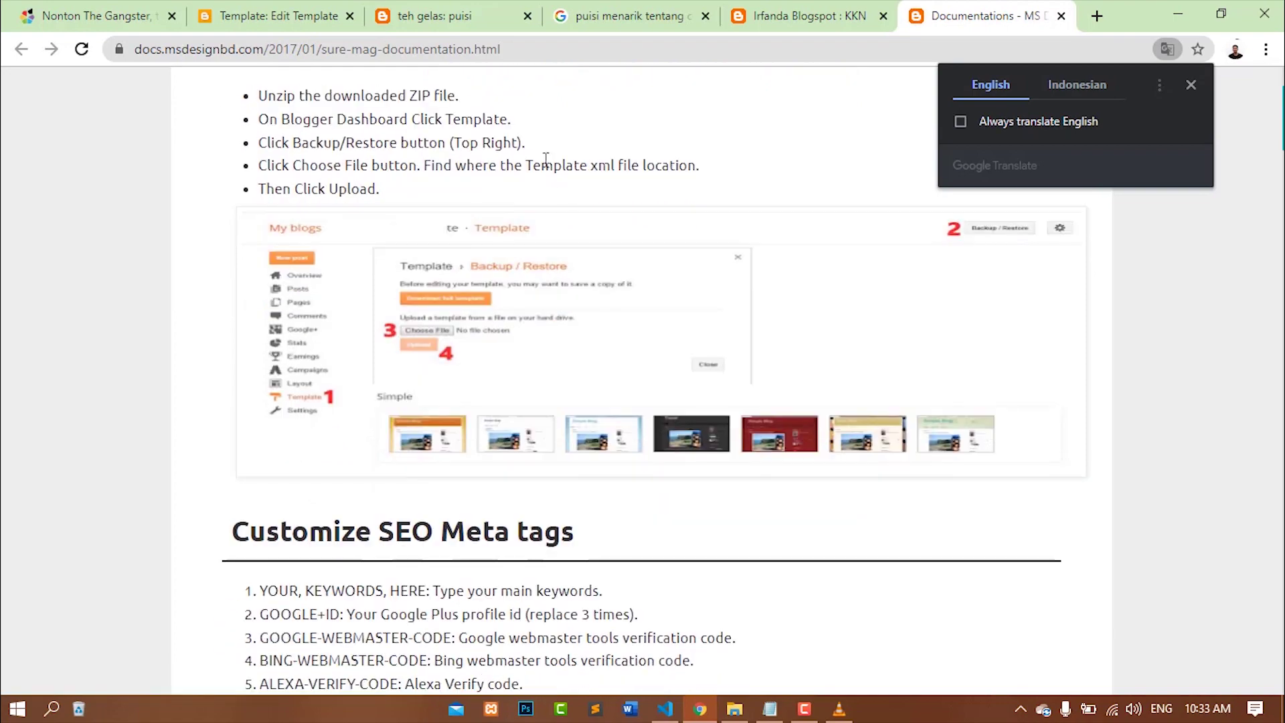
scroll(329, 191, up, 2)
drag(249, 271, 381, 361)
click(671, 328)
scroll(669, 294, down, 10)
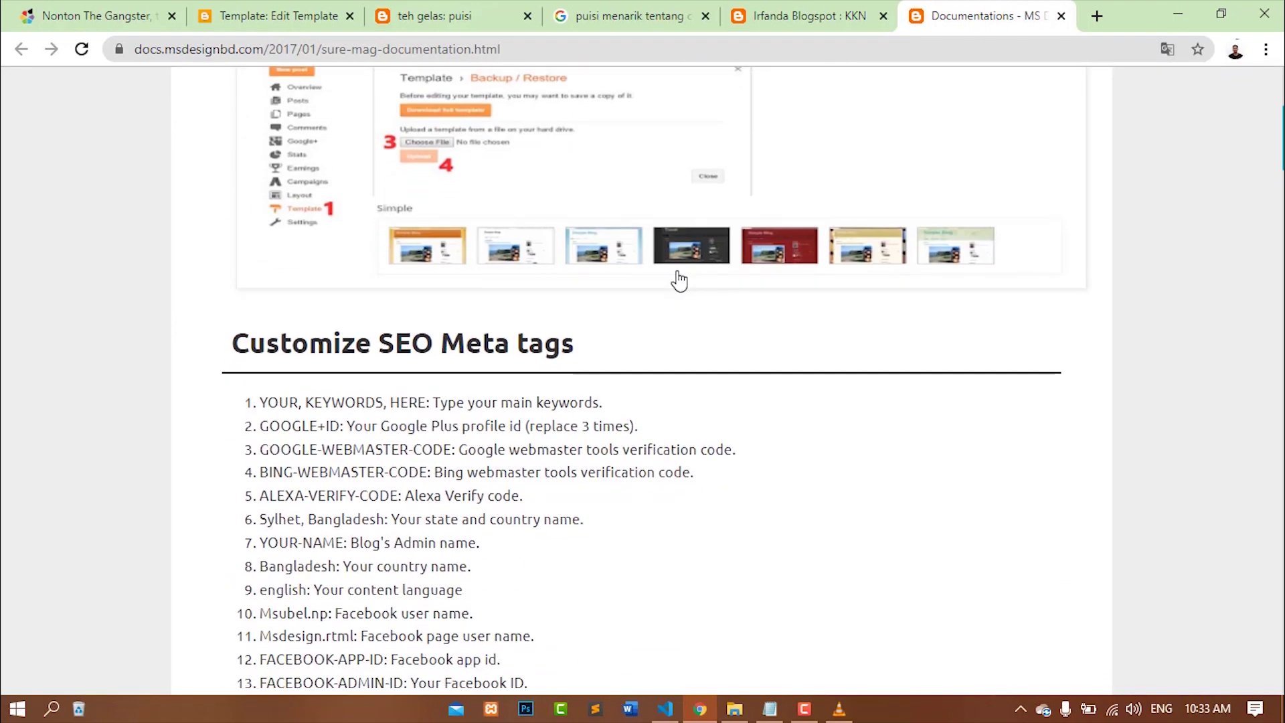
scroll(633, 242, down, 2)
scroll(626, 236, up, 5)
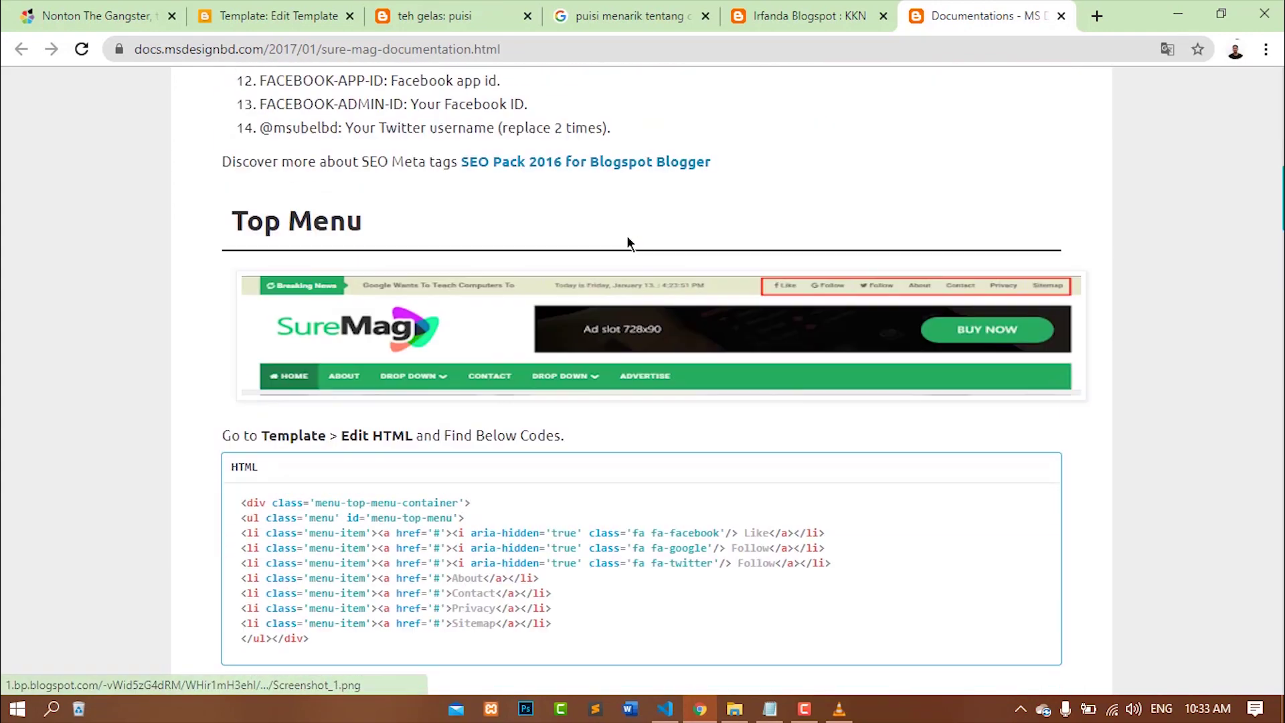
scroll(627, 238, up, 5)
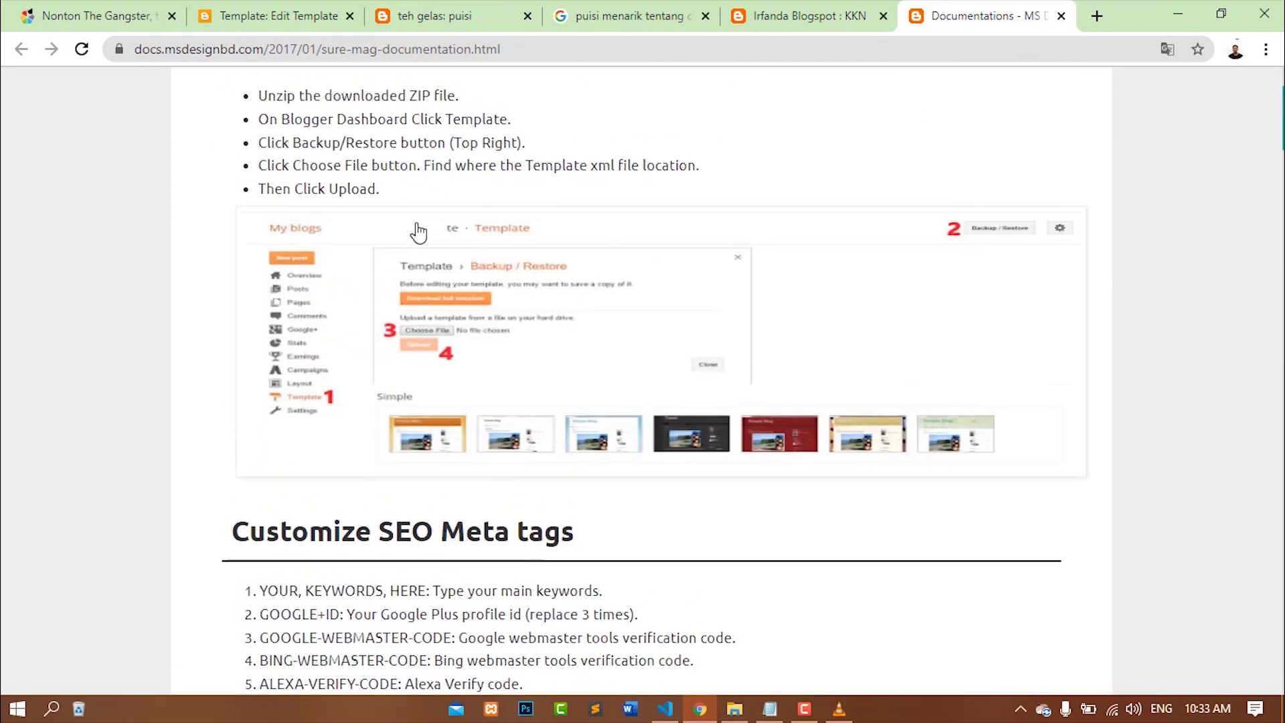
drag(383, 190, 253, 121)
click(657, 178)
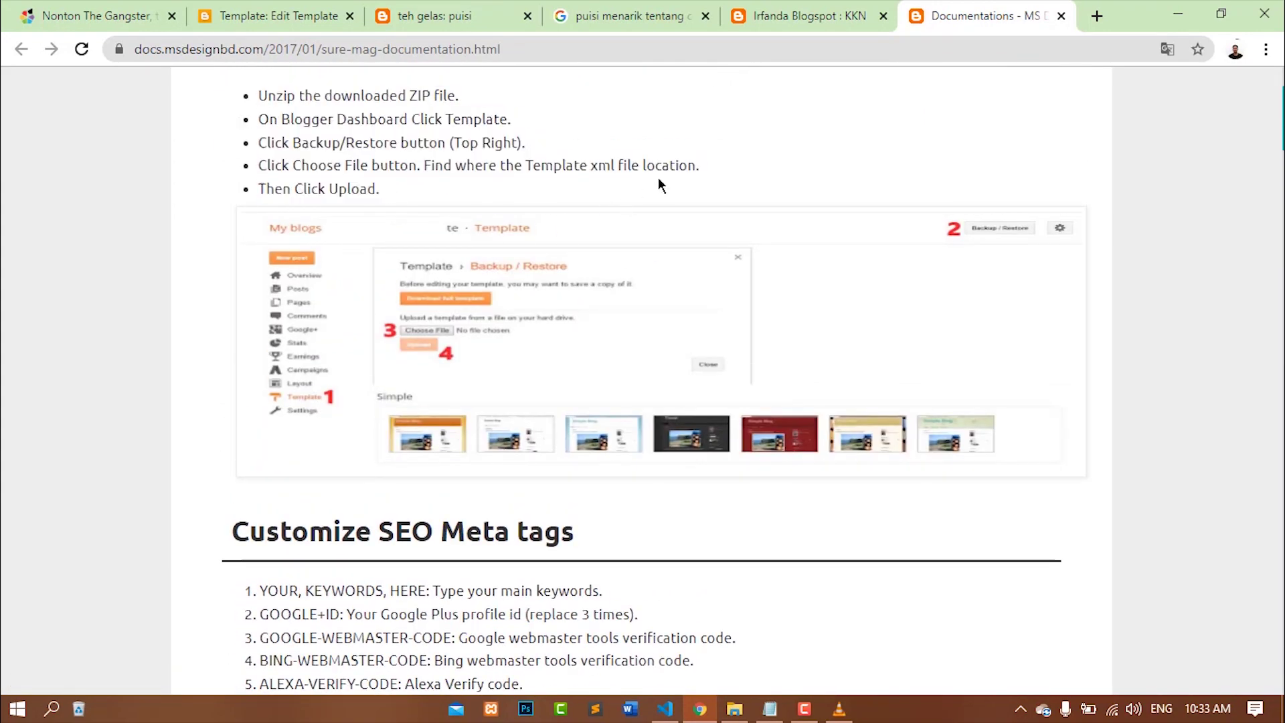
Look through the documentation's Top Menu, Main Menu and Mag Wrapper Widgets sections
scroll(482, 214, down, 15)
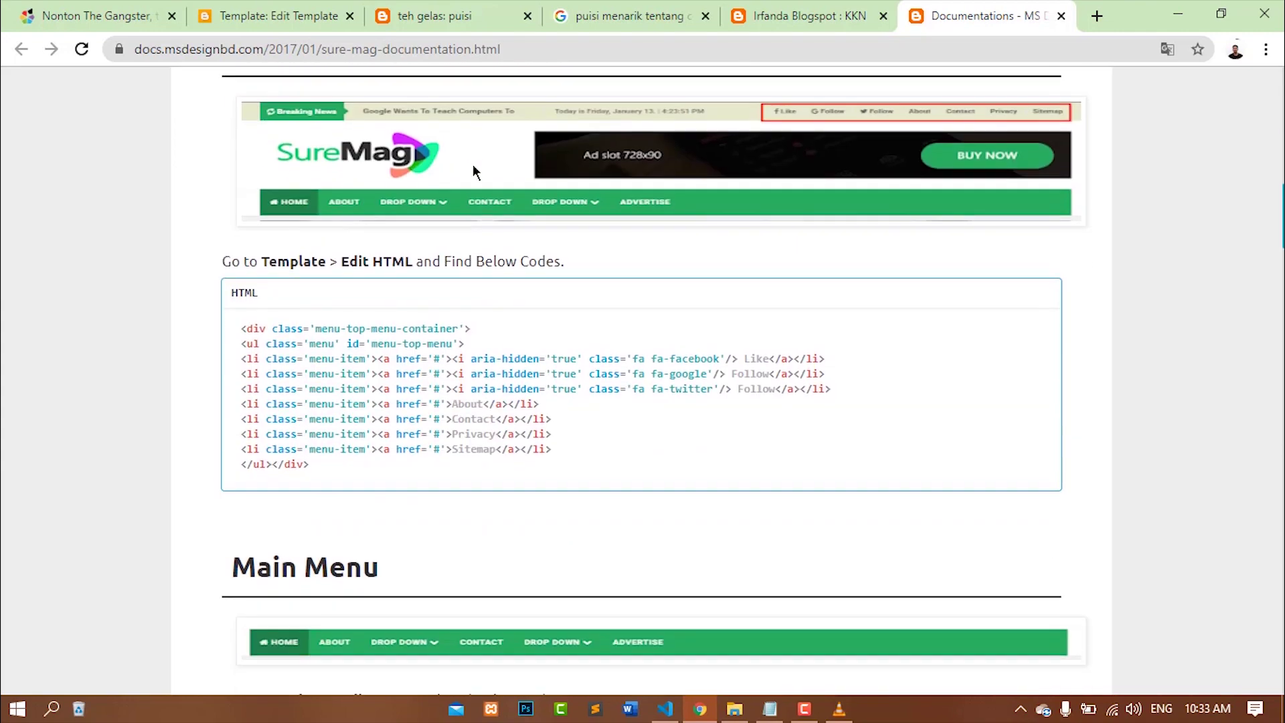
scroll(474, 173, up, 3)
scroll(575, 154, down, 4)
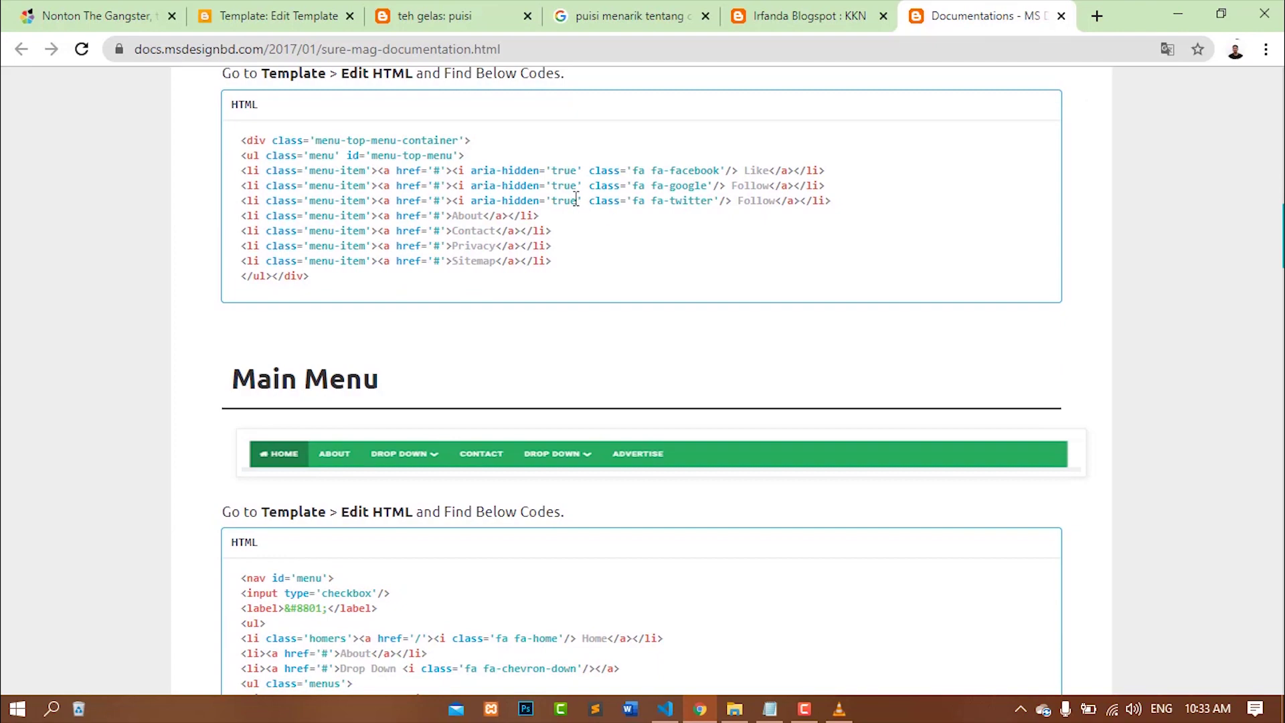
scroll(575, 192, down, 4)
scroll(584, 193, down, 20)
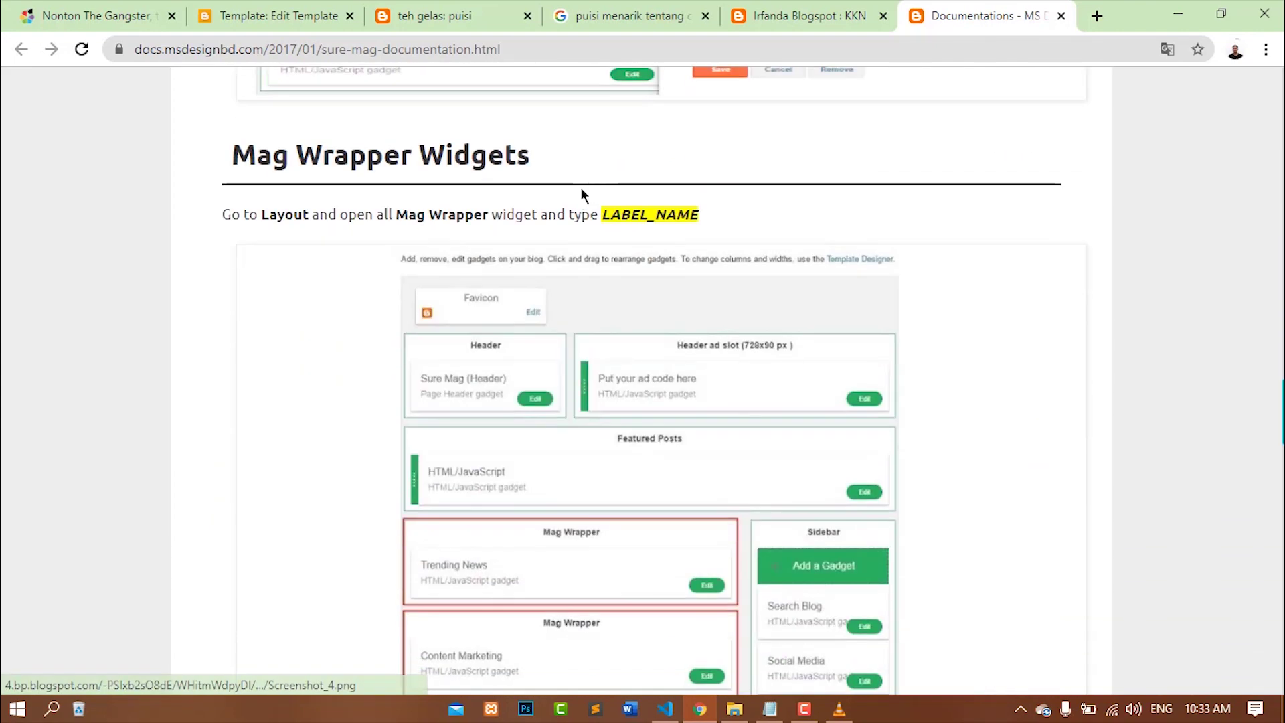
scroll(580, 194, down, 5)
scroll(818, 194, up, 4)
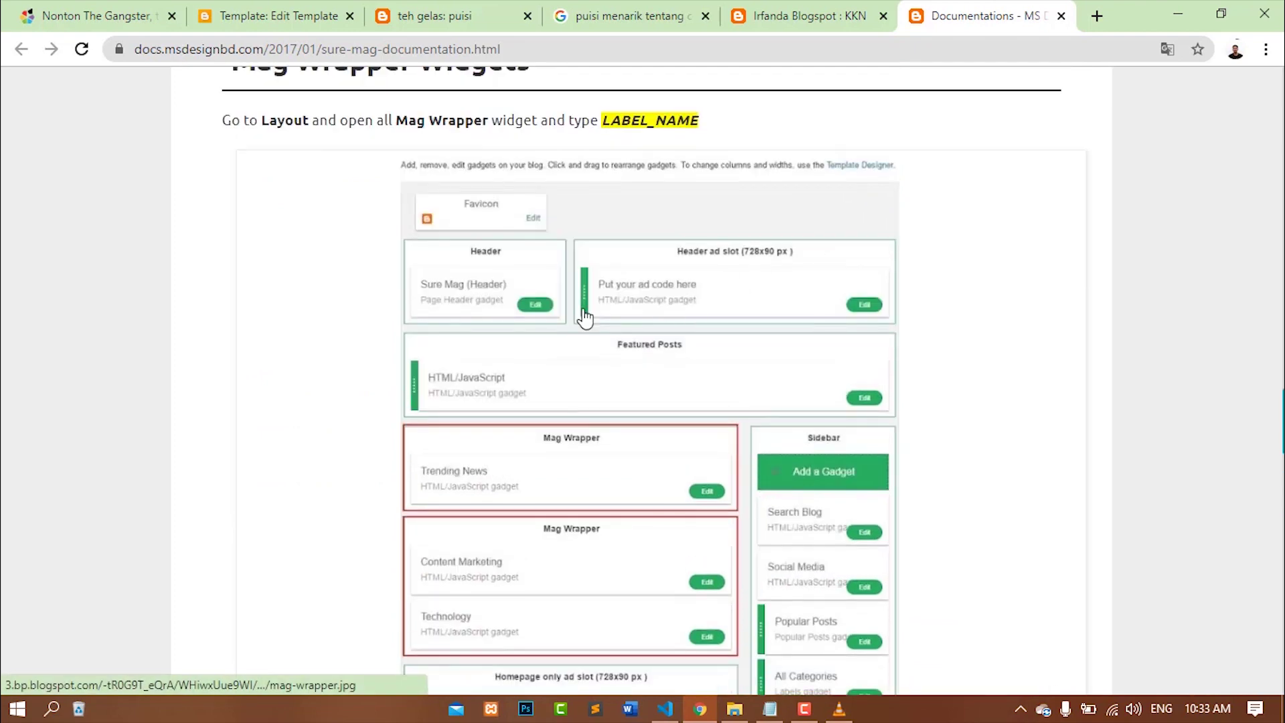
Check the top of the blog's puisi page, leave the theme's HTML editor and open the blog's Tata Letak page
click(435, 7)
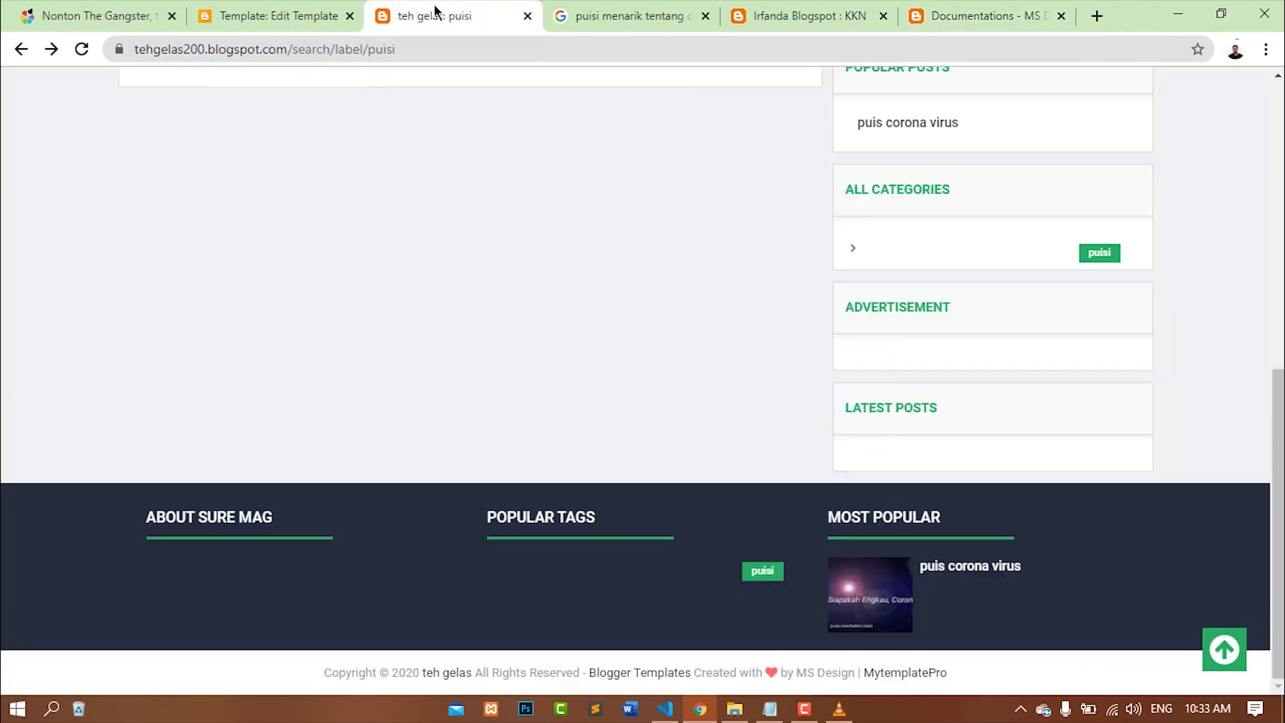
scroll(488, 163, up, 10)
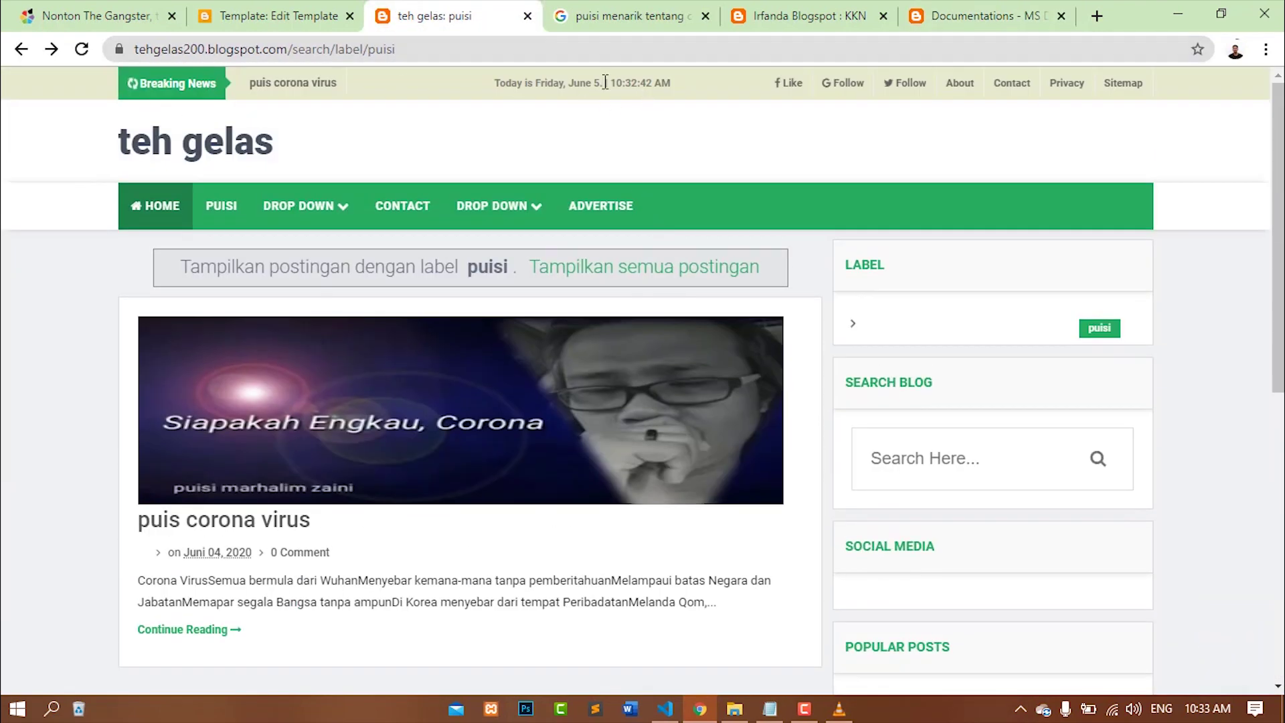
click(271, 16)
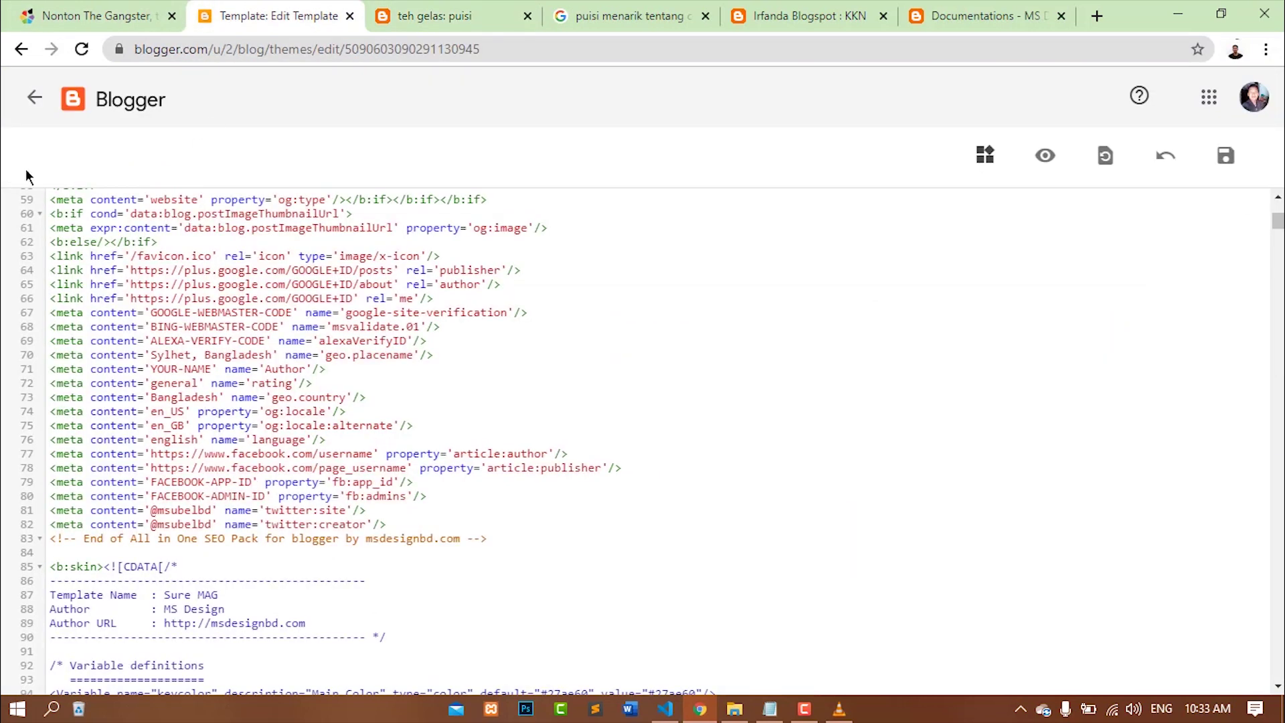
click(32, 94)
click(64, 479)
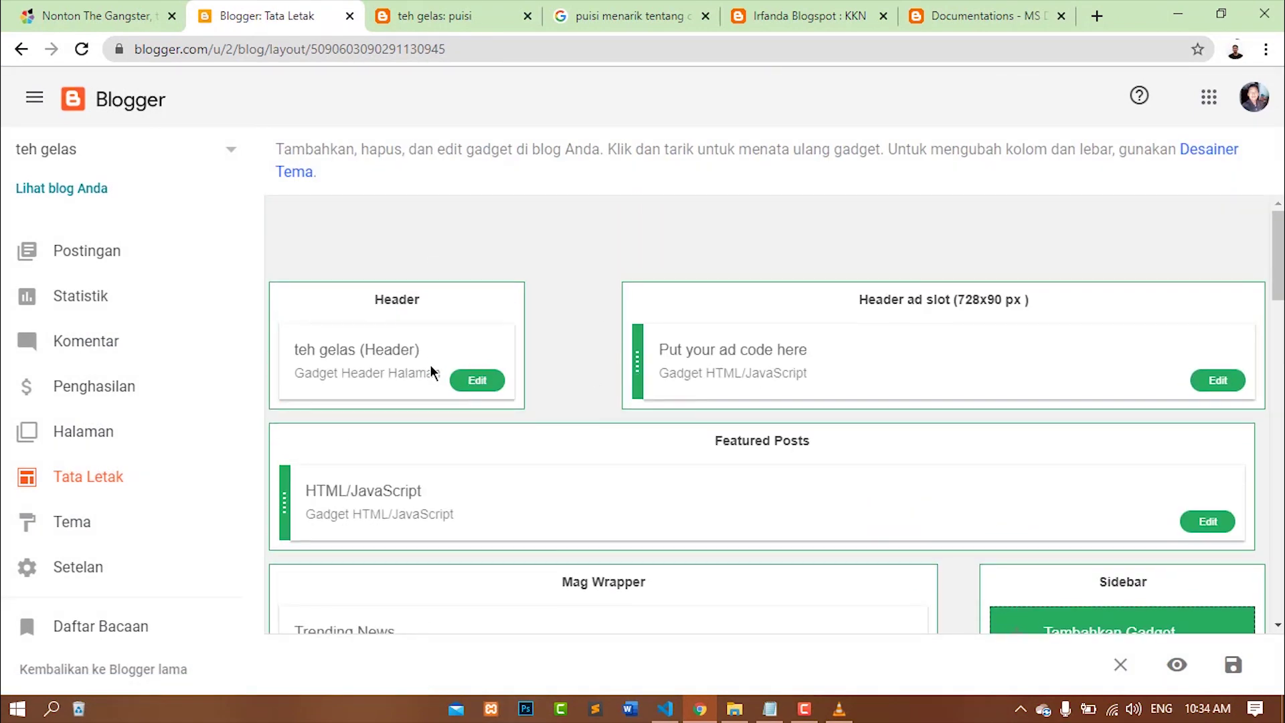
Compare the layout with the live blog's header, open the Header gadget's settings and clear the blog title
click(589, 14)
click(435, 15)
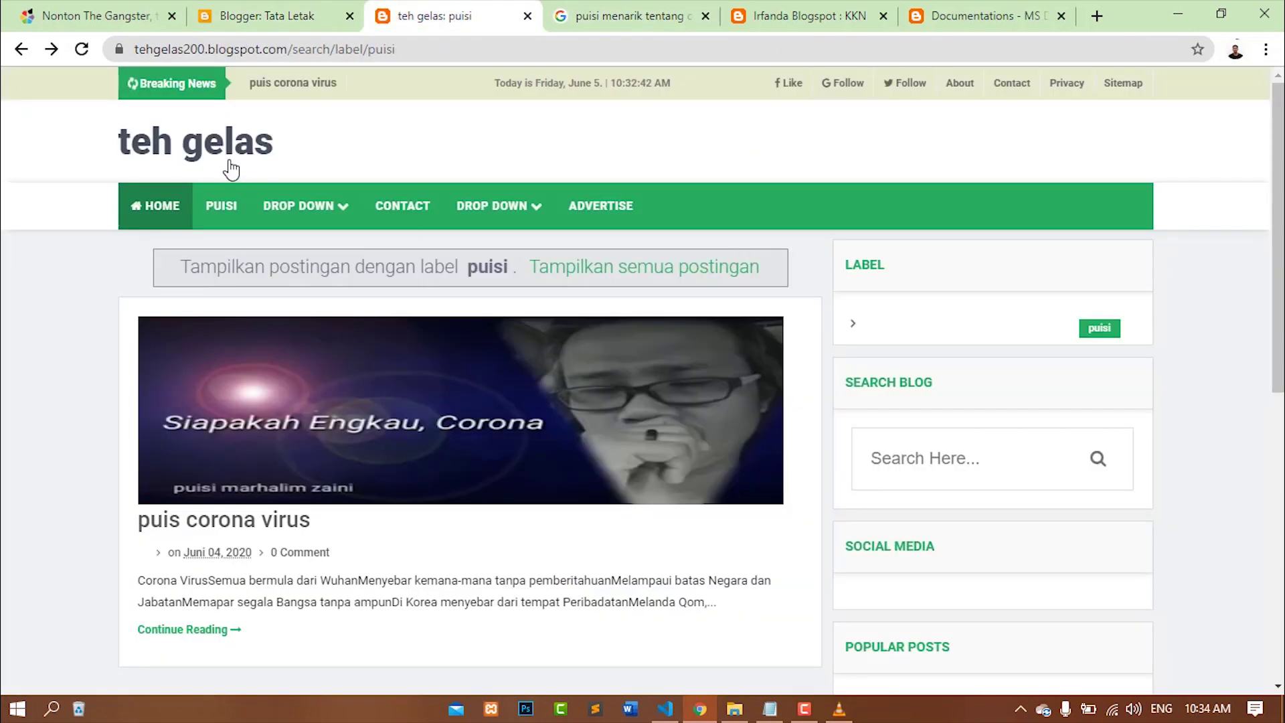
click(327, 9)
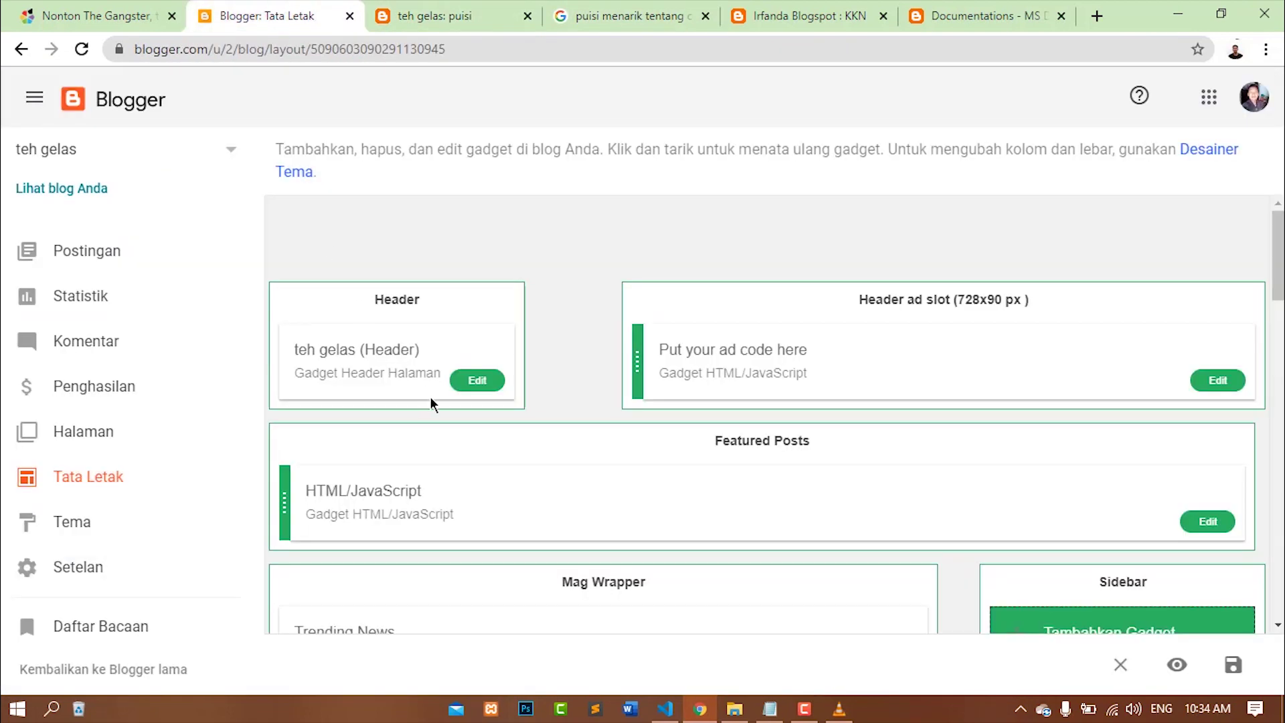
click(478, 380)
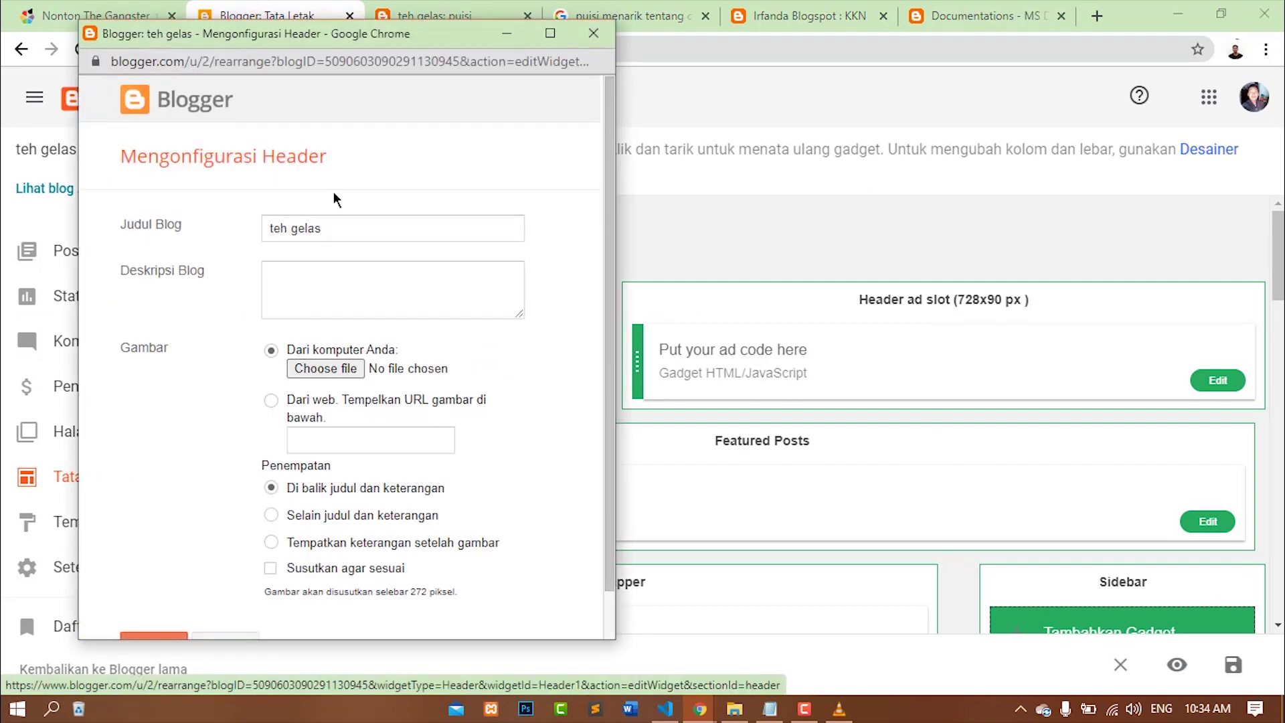
drag(352, 230, 183, 220)
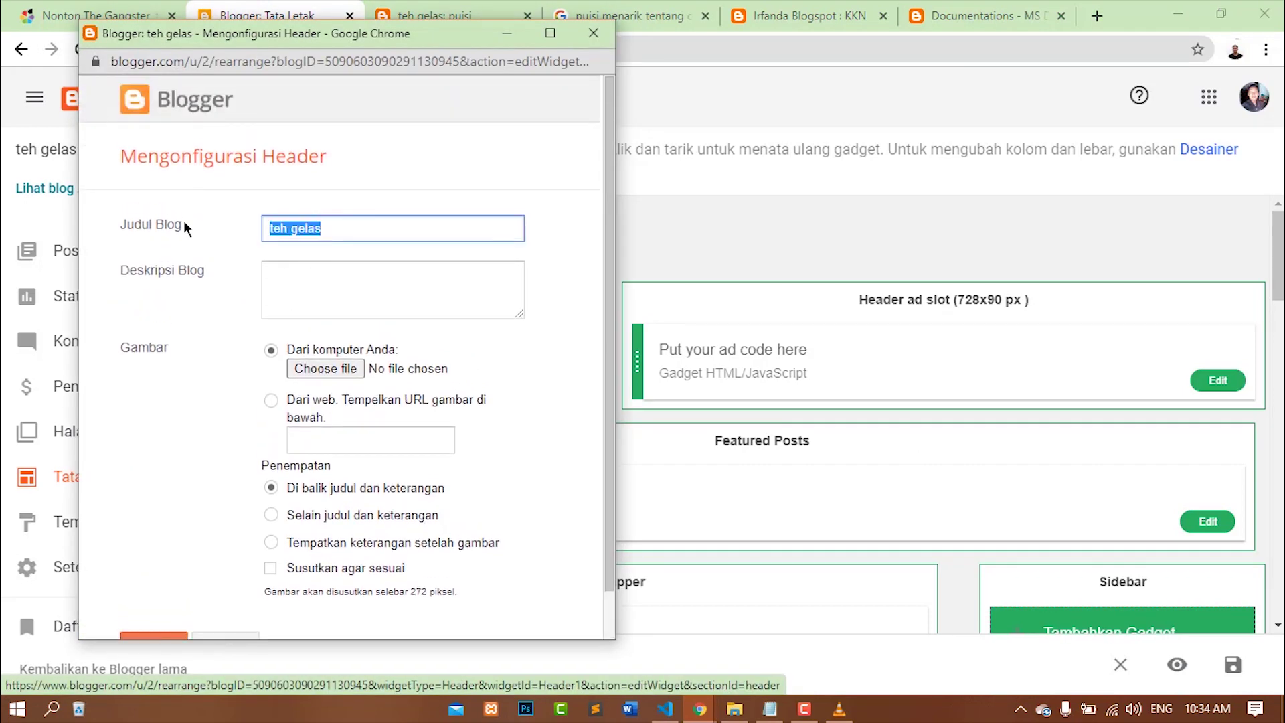
key(BackSpace)
Upload the logo png image from the harus cuan folder in D: > bahan buat blog as the header image
click(270, 400)
click(275, 344)
click(275, 352)
click(336, 367)
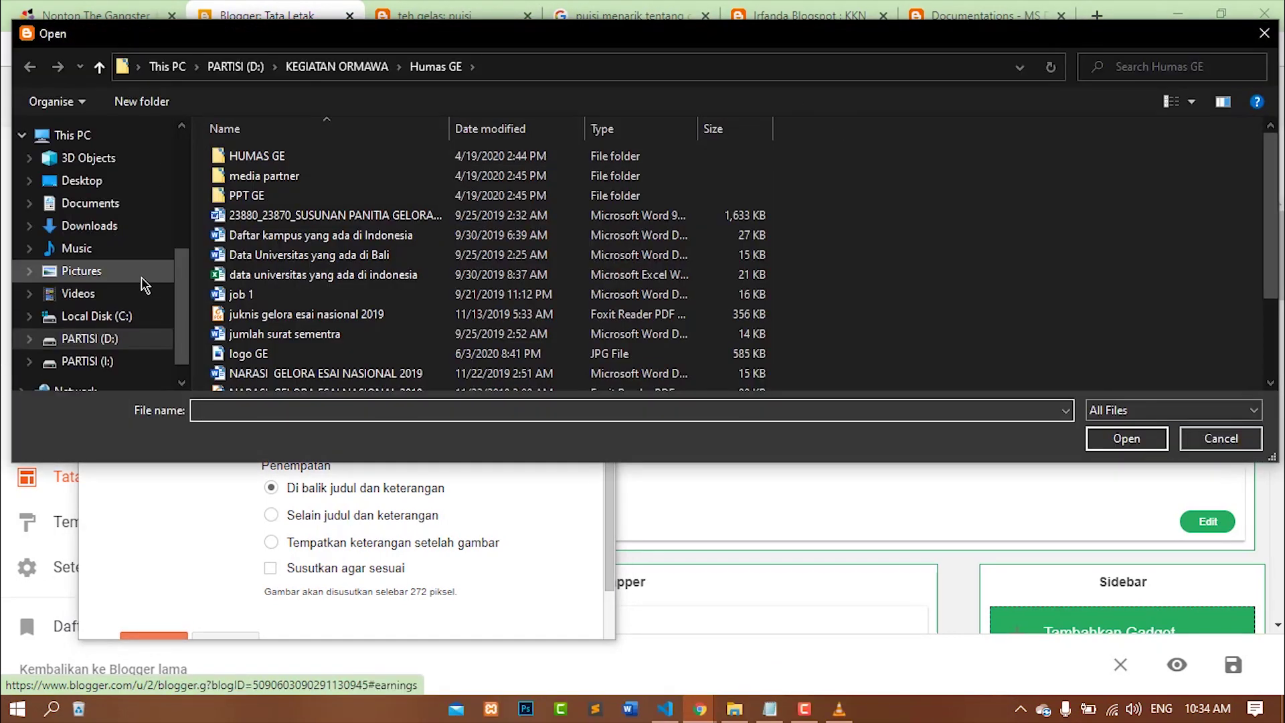
scroll(101, 268, up, 2)
scroll(104, 263, down, 2)
click(126, 289)
click(129, 310)
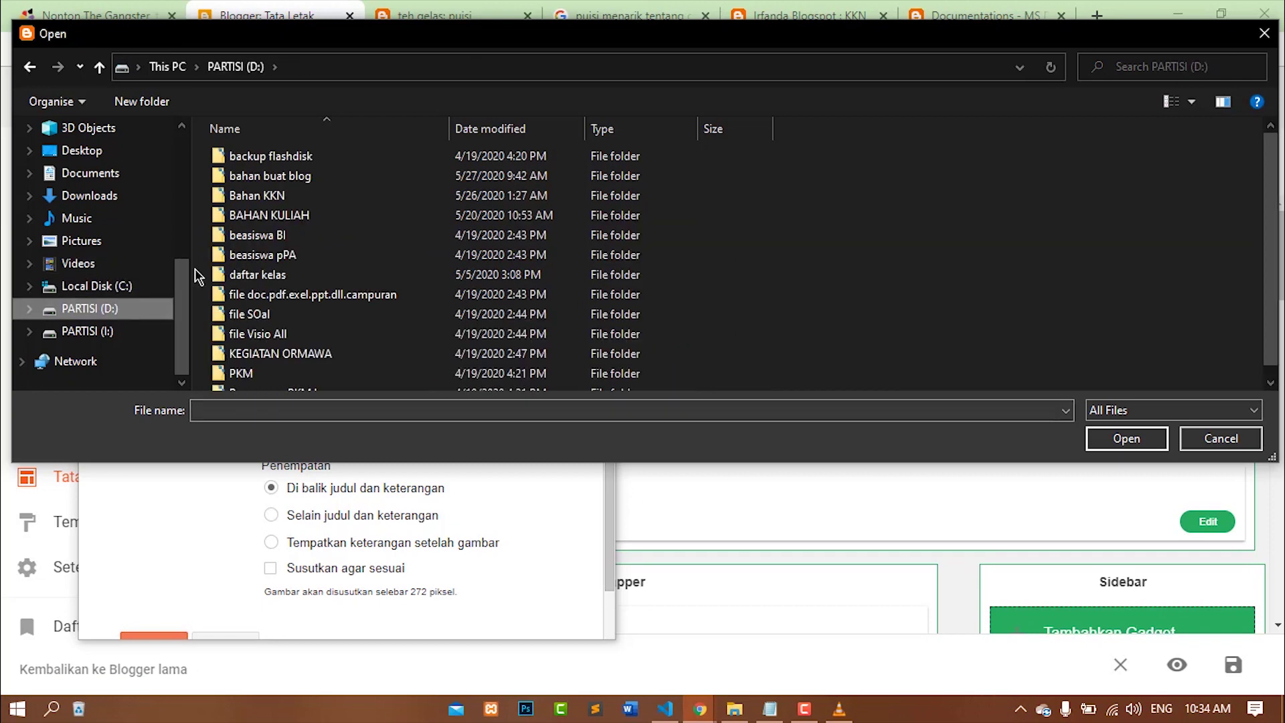
double_click(294, 174)
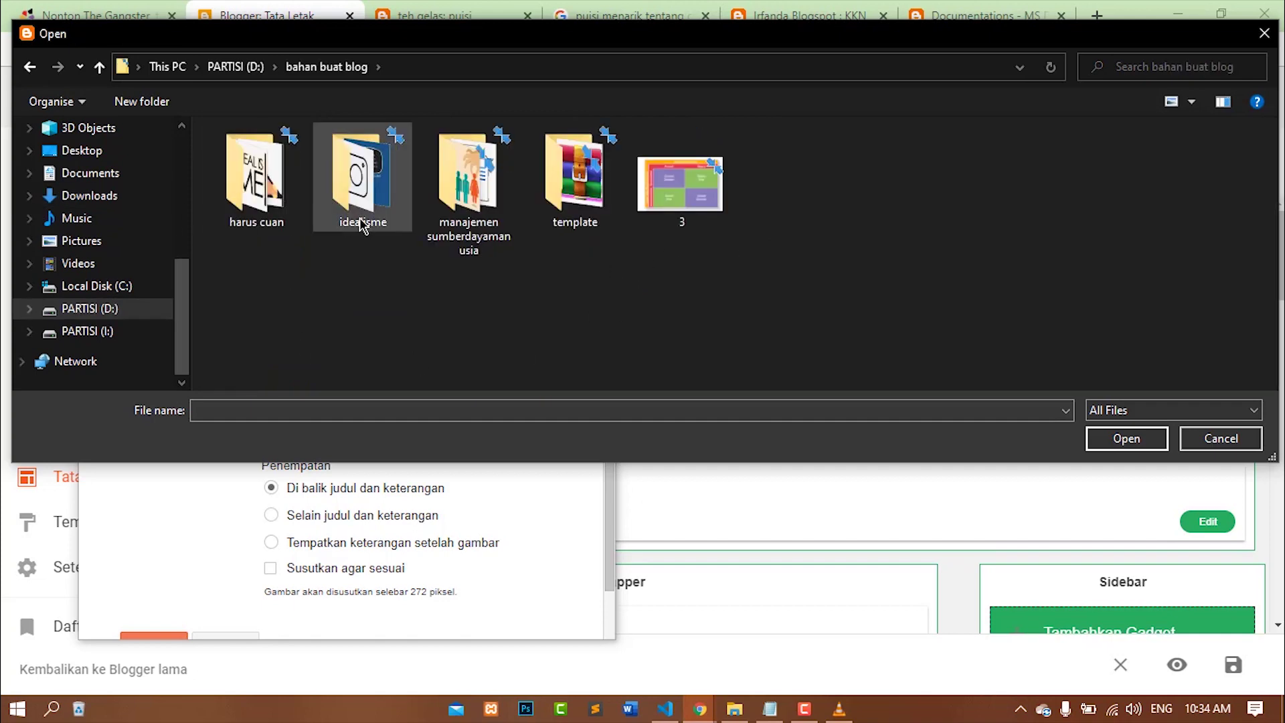
double_click(239, 190)
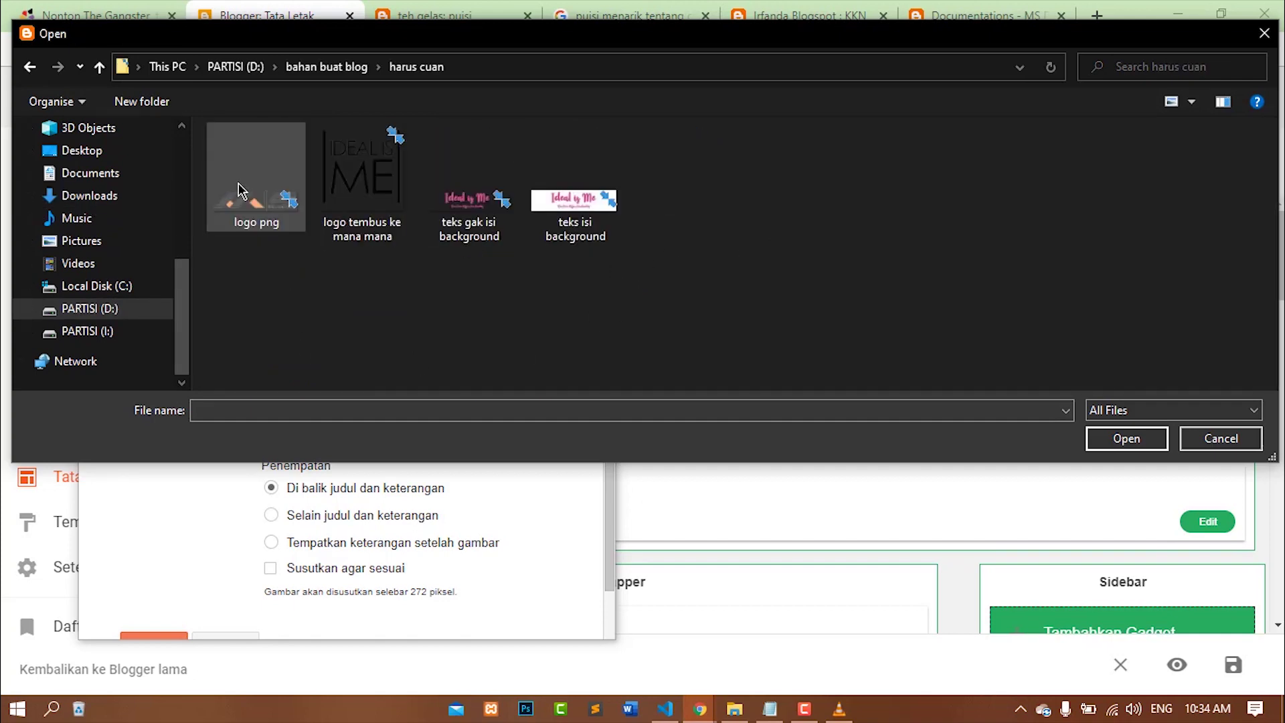
click(281, 208)
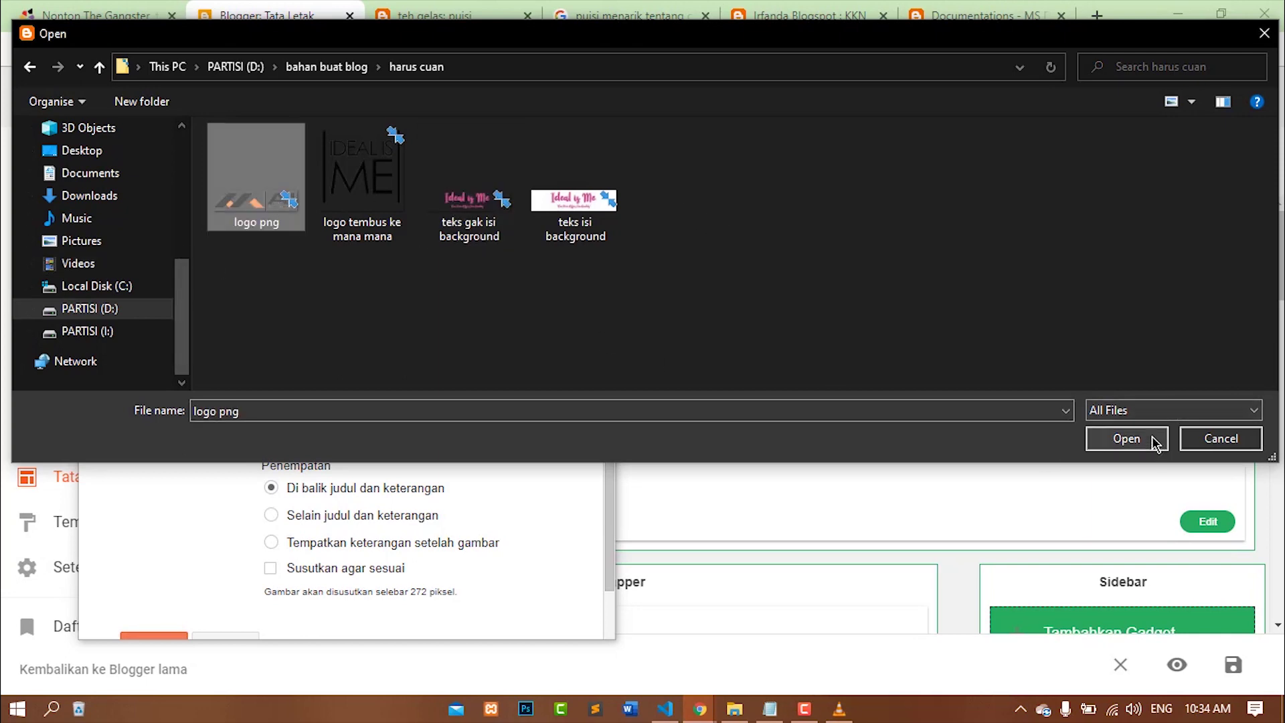
click(1127, 438)
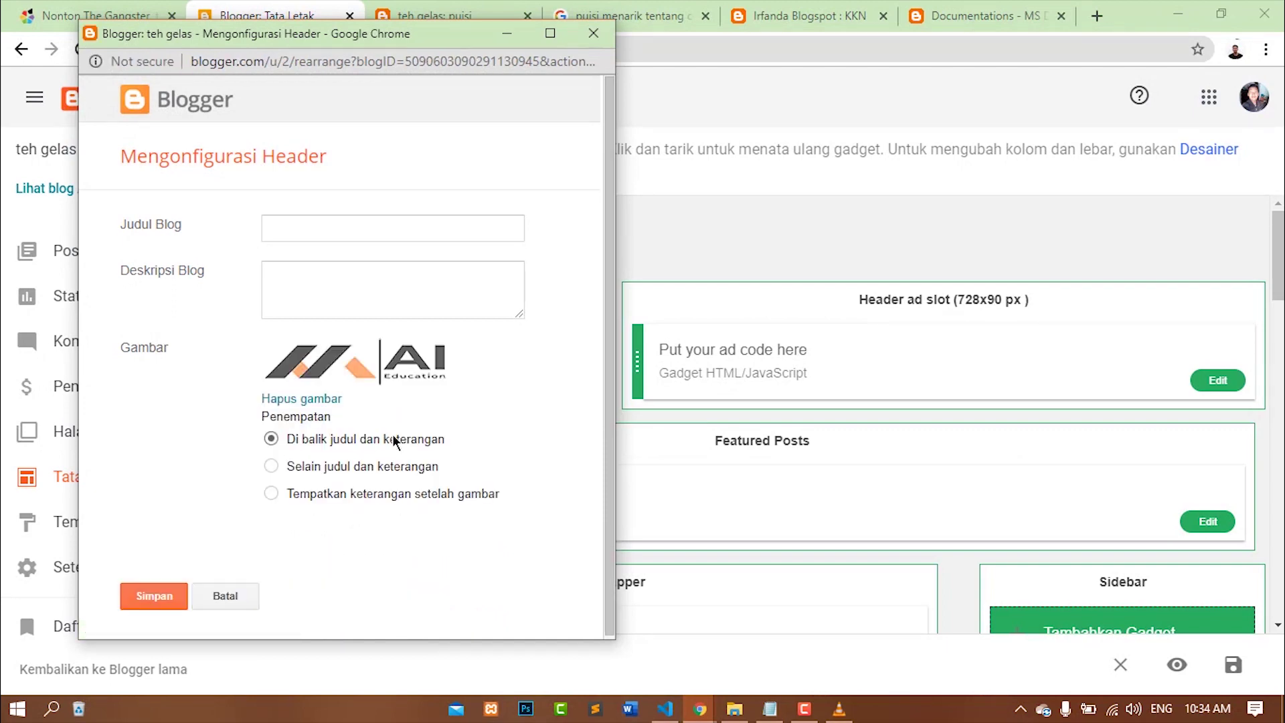
Set the header's blog title to ai and save the gadget
scroll(447, 381, down, 1)
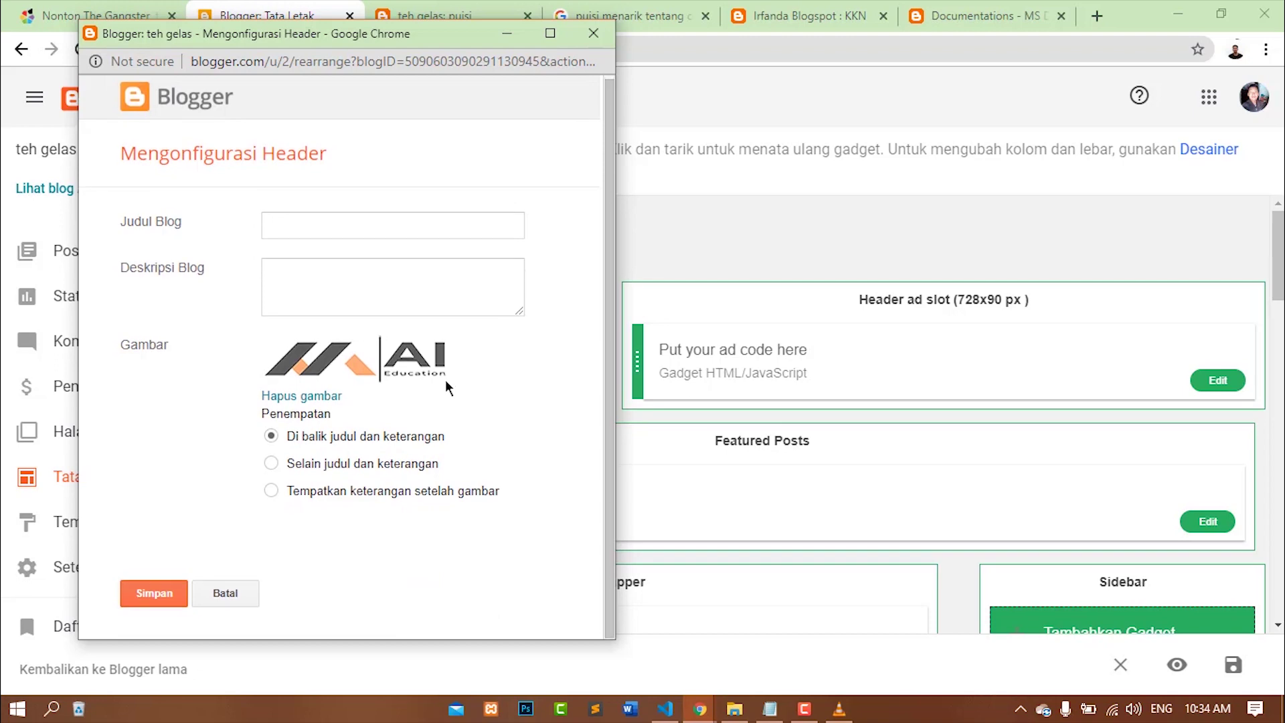
click(164, 589)
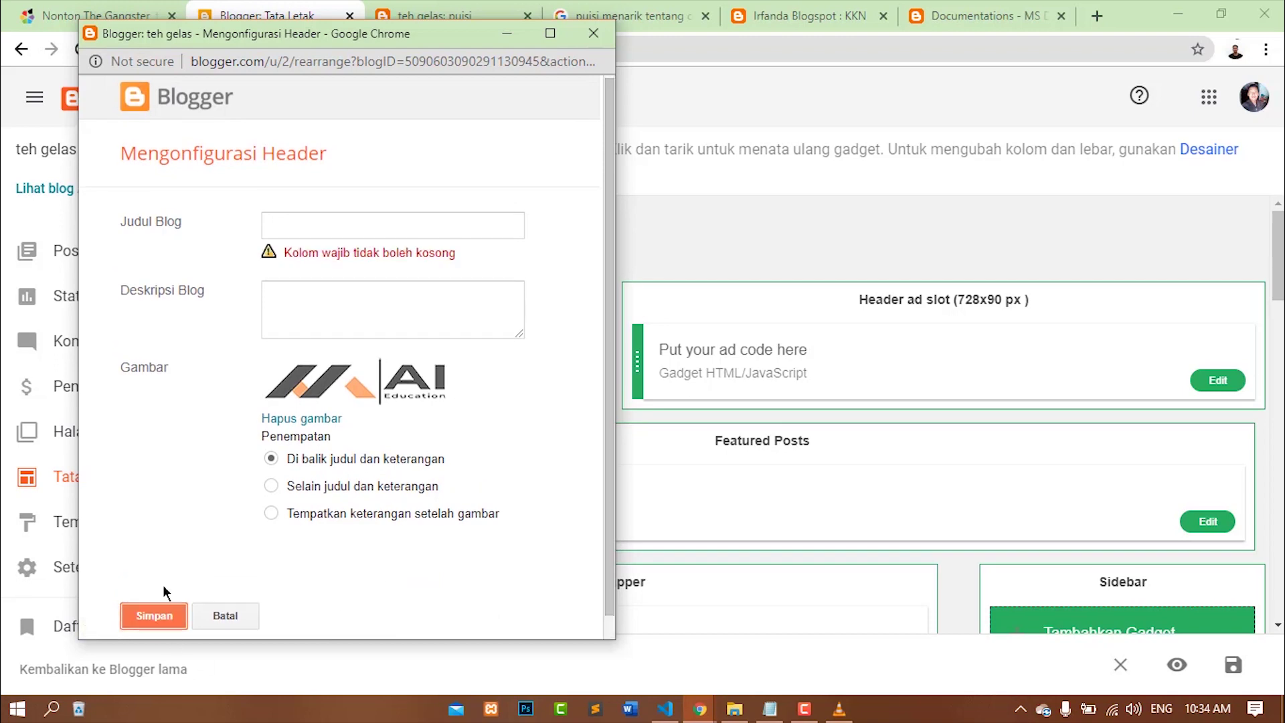
click(373, 300)
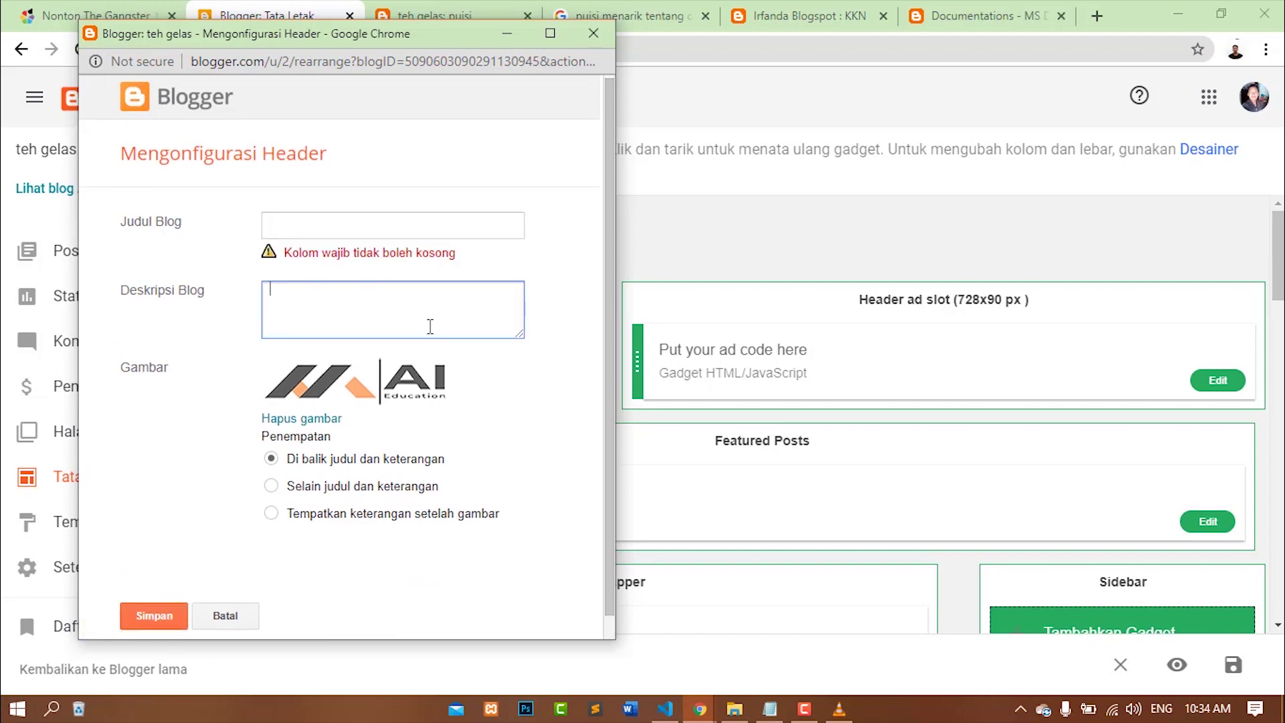
click(365, 222)
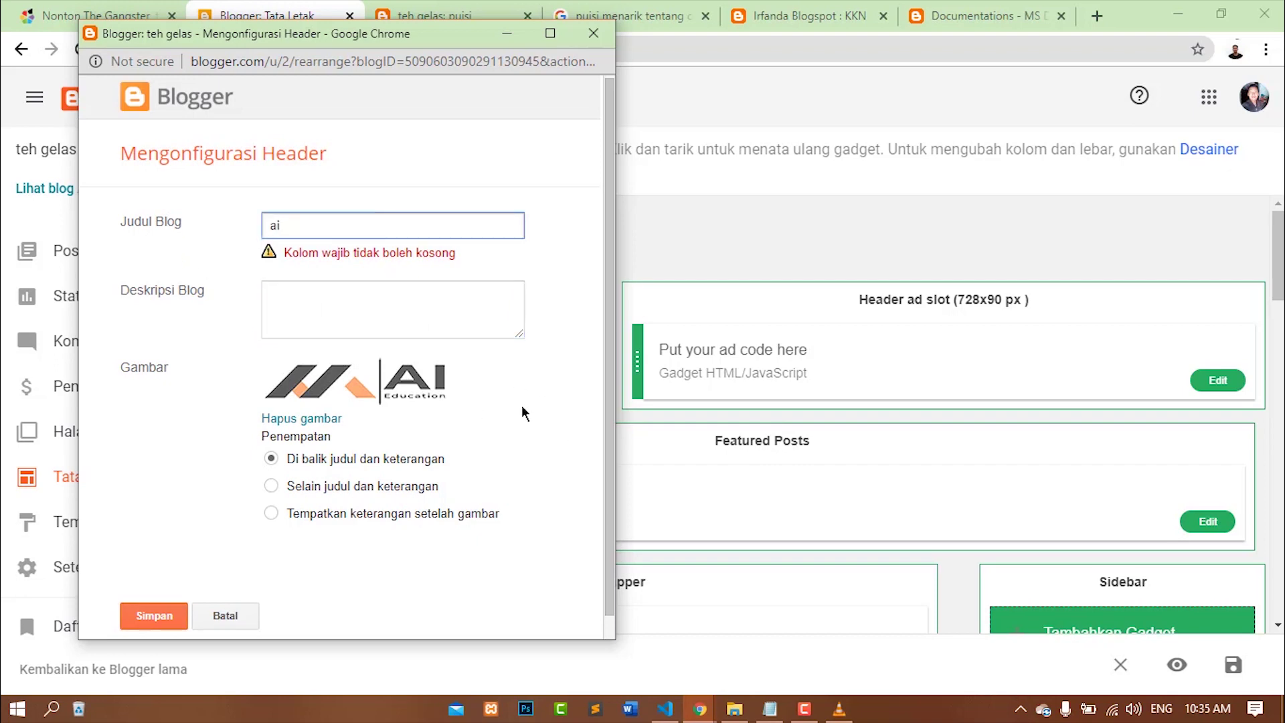
click(164, 615)
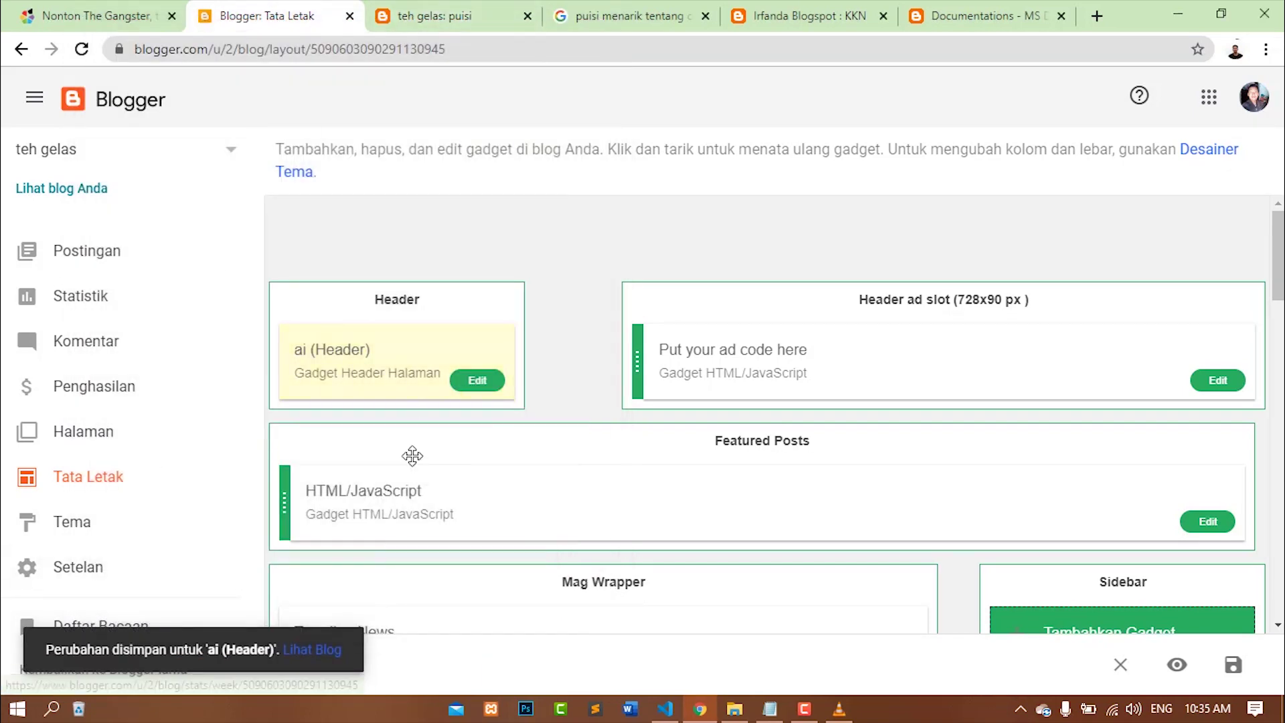
Reload the blog's puisi page to check the header logo and return to the layout page
click(415, 16)
click(81, 48)
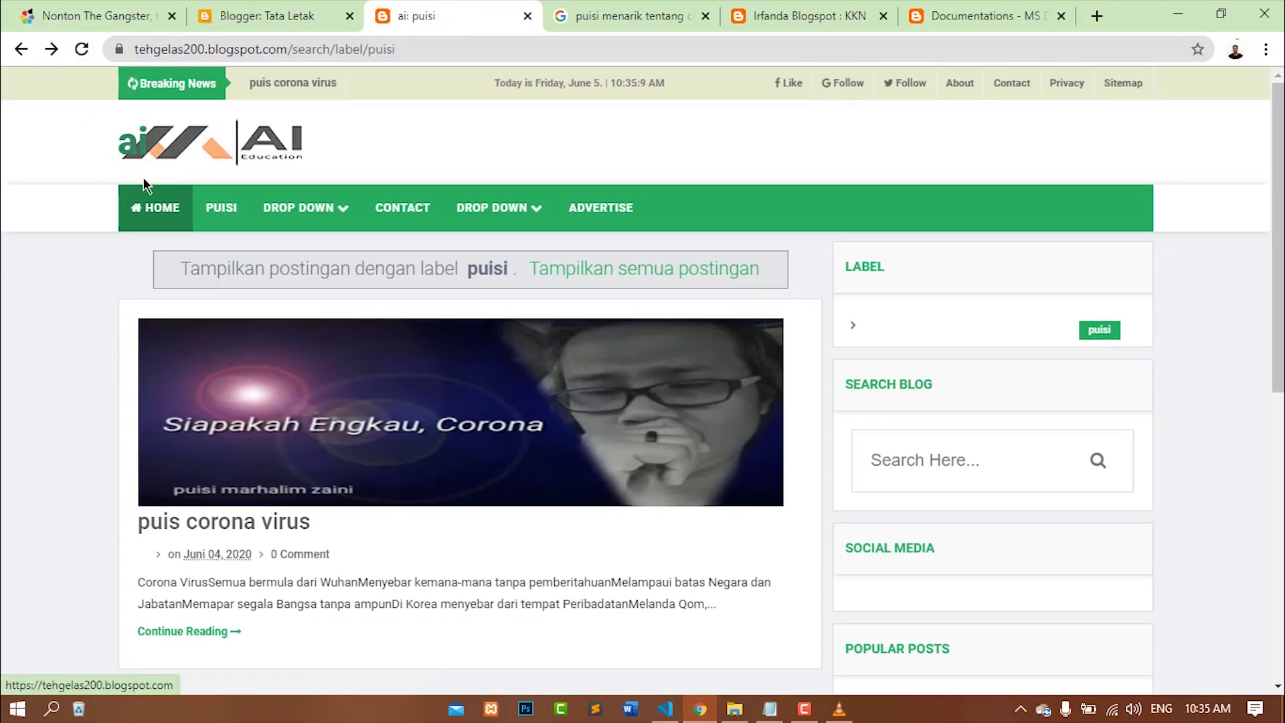
key(ctrl+Page_Up)
Open the Header gadget's settings and clear the blog title
click(474, 380)
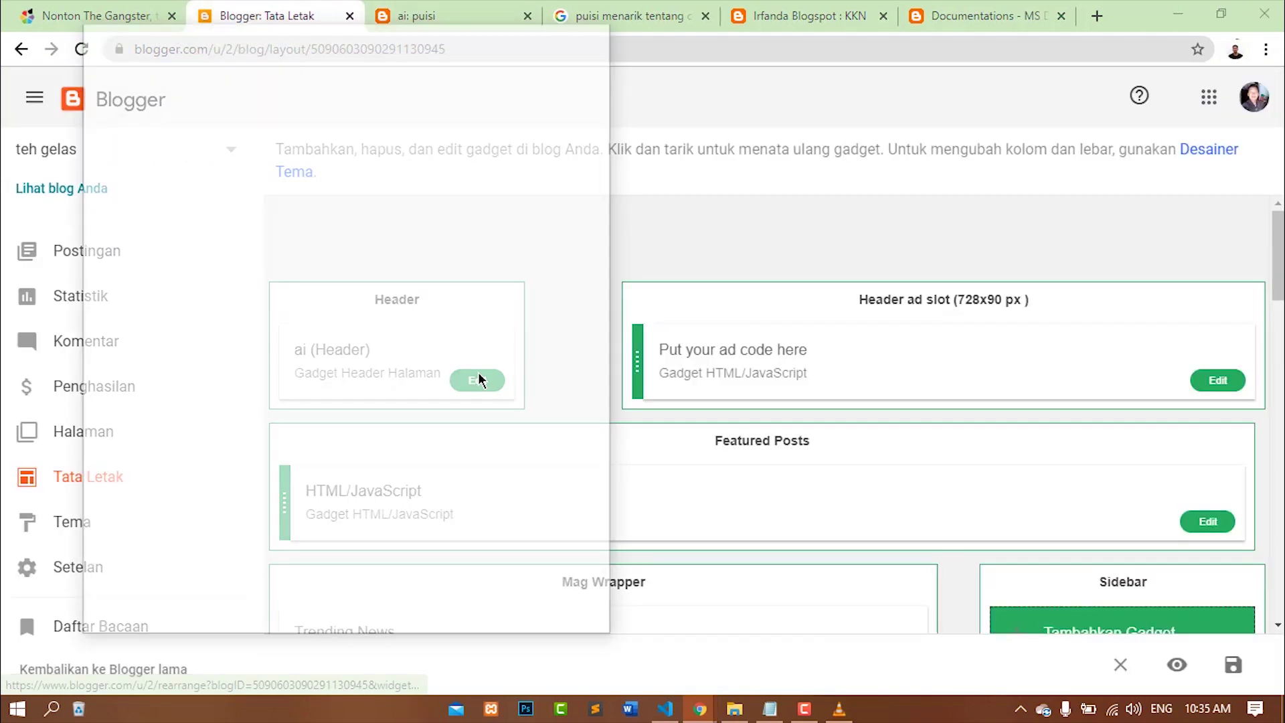
click(329, 234)
key(BackSpace)
key(BackSpace)
Try to save the header with ai as the blog description and an empty title, and clear the description again
click(373, 262)
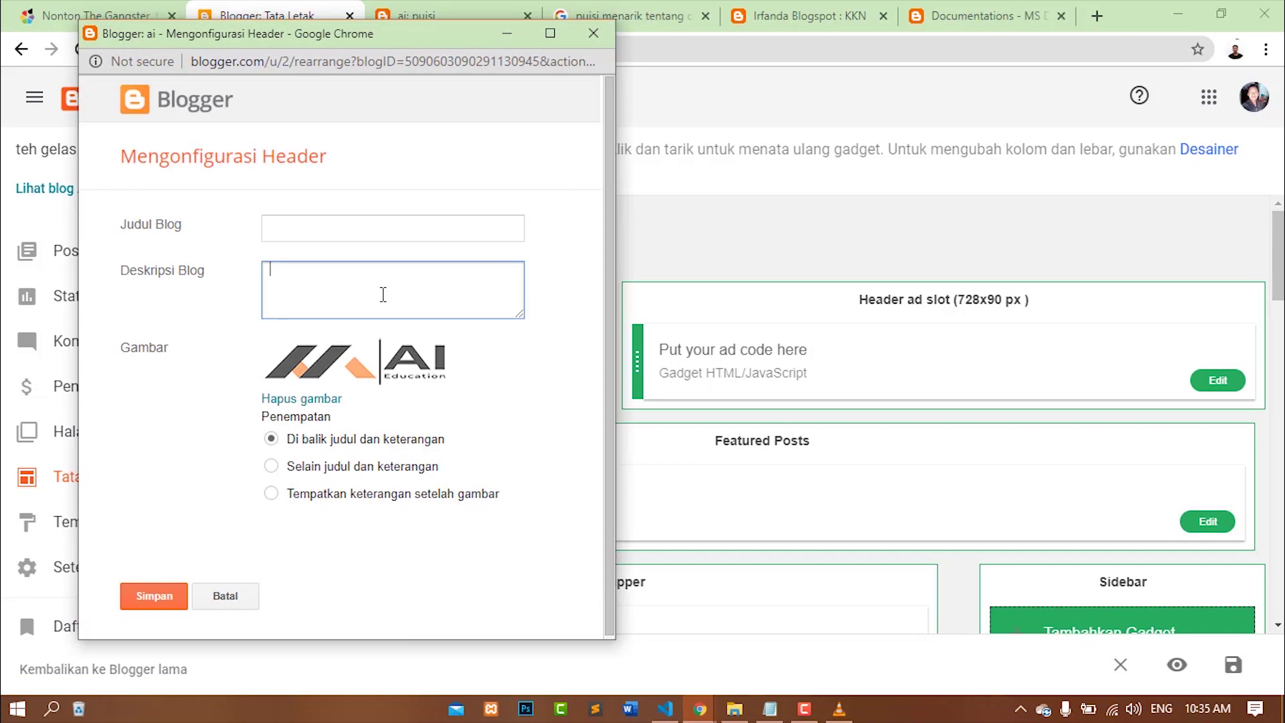
text(ai)
click(153, 597)
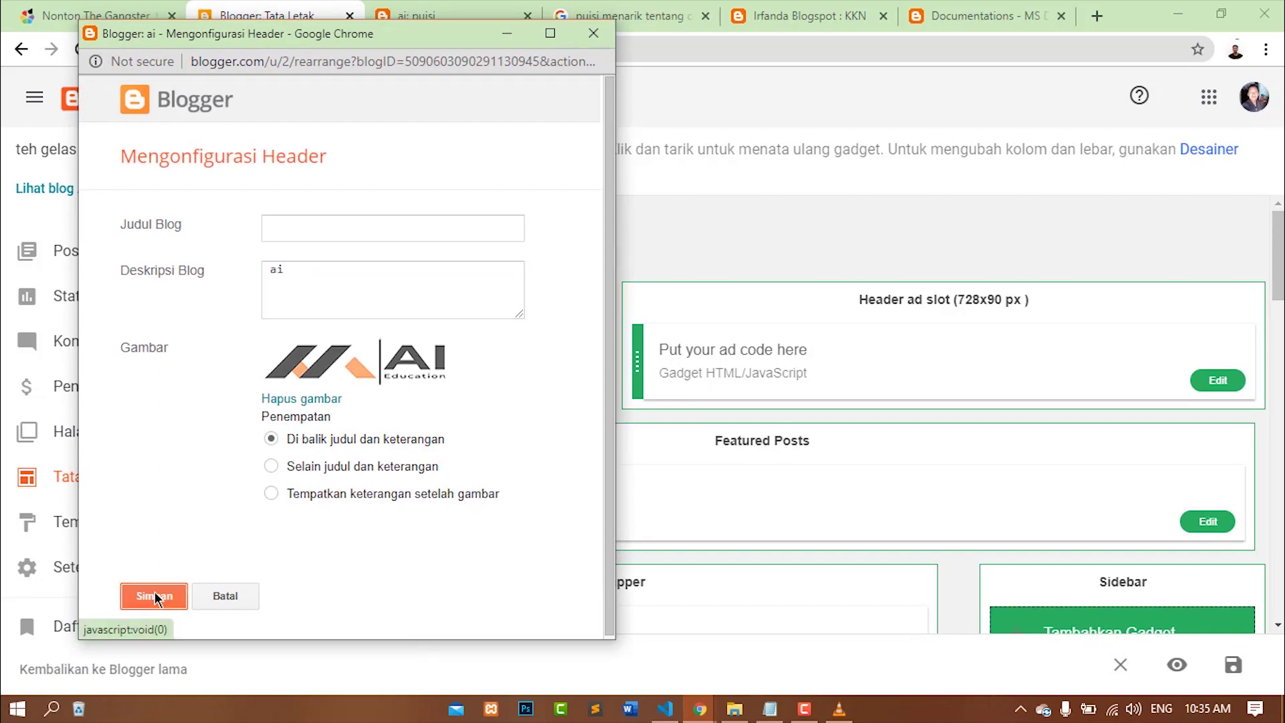
click(303, 232)
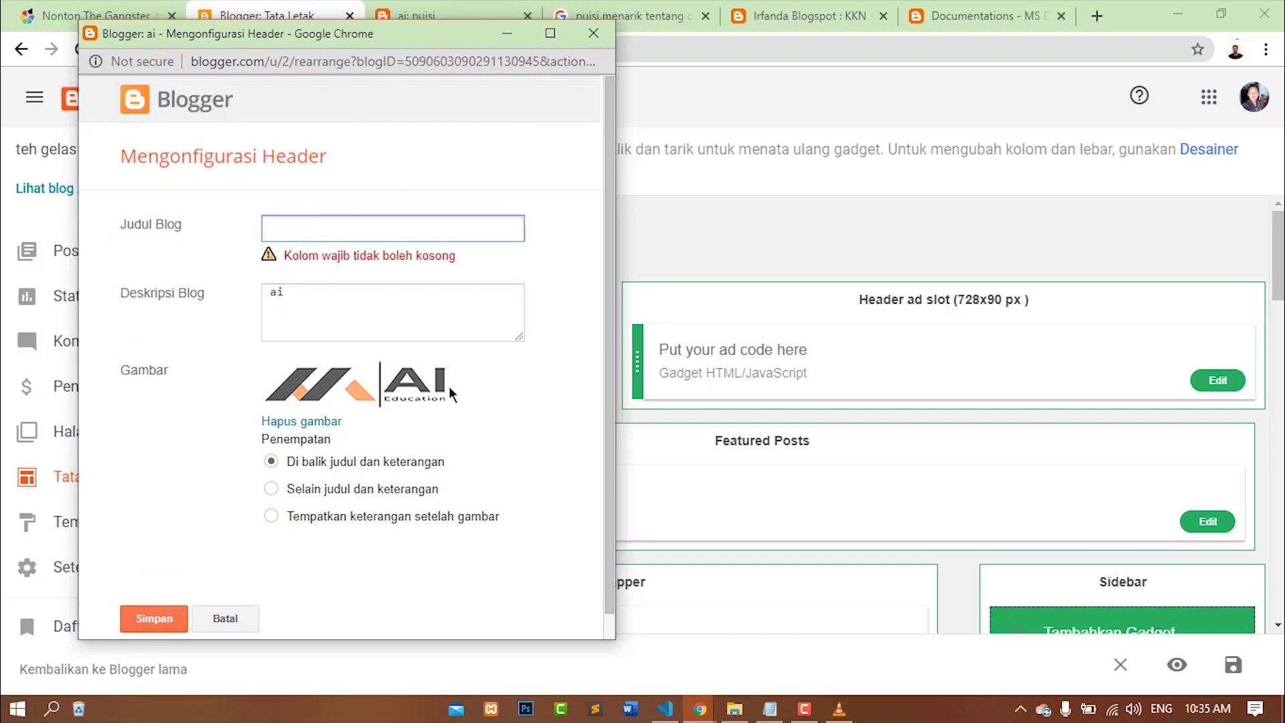
scroll(352, 327, down, 1)
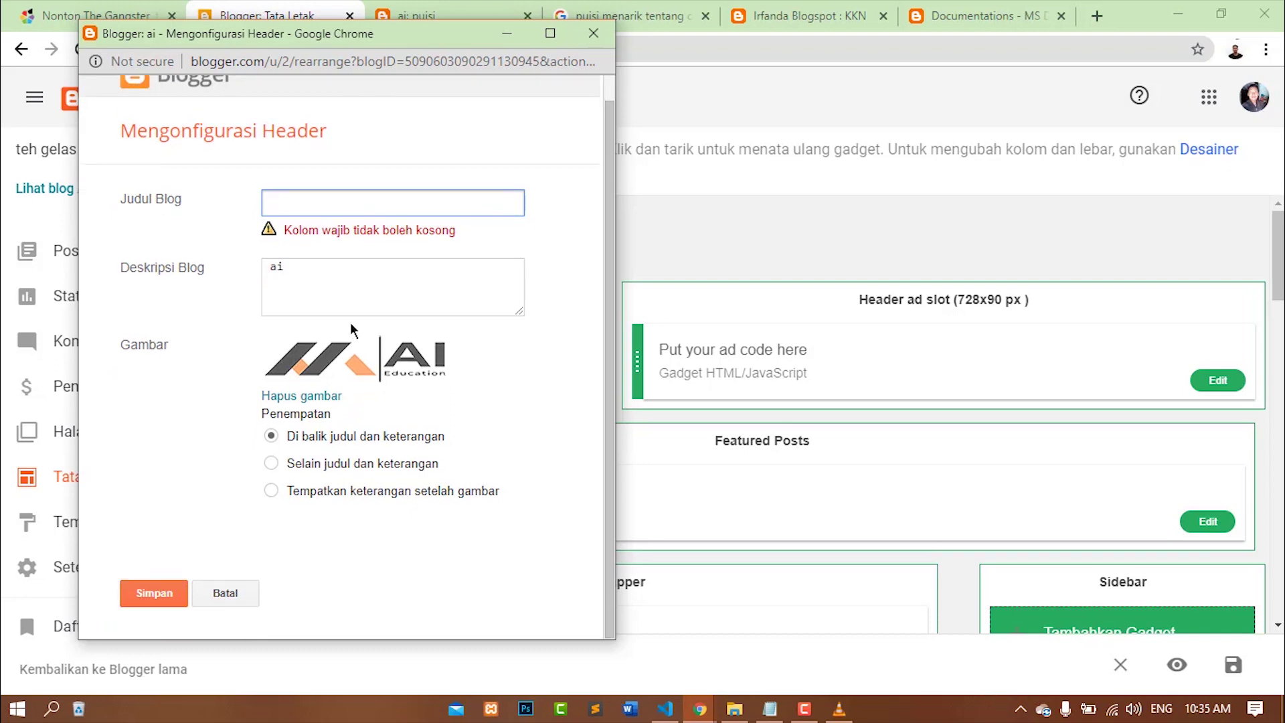
scroll(265, 326, up, 1)
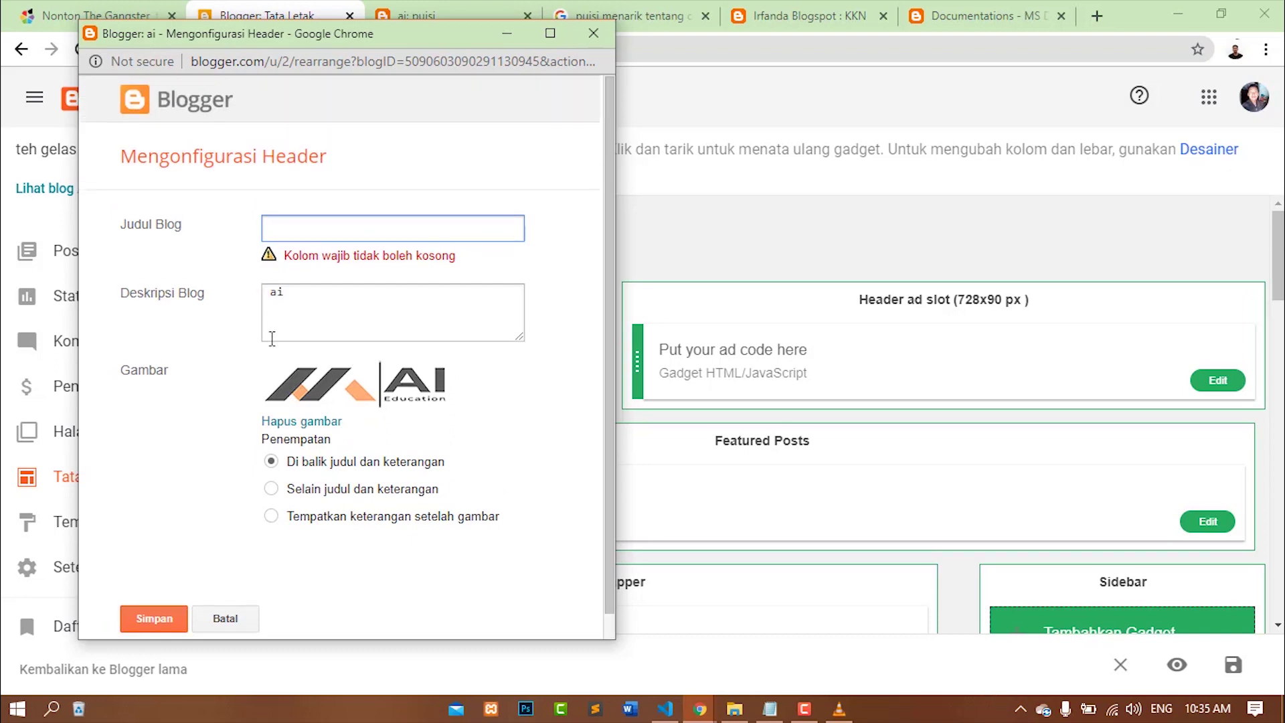
scroll(298, 328, down, 1)
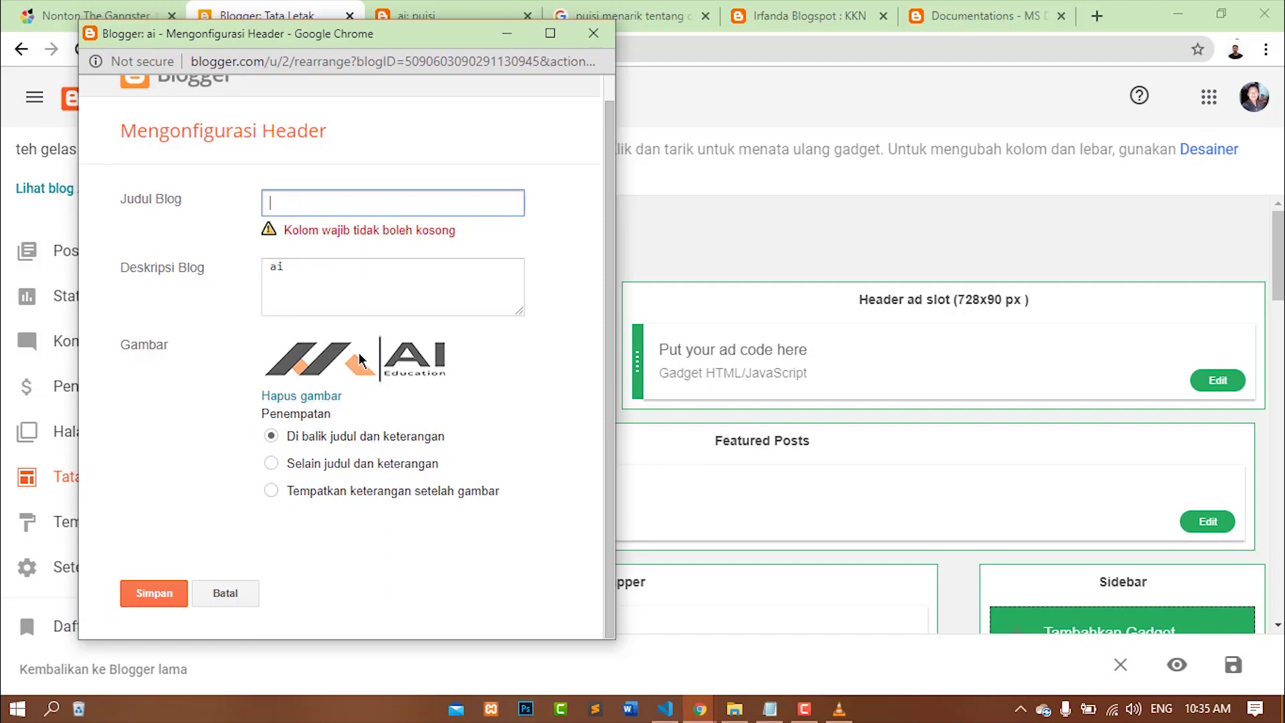
click(345, 283)
key(BackSpace)
key(BackSpace)
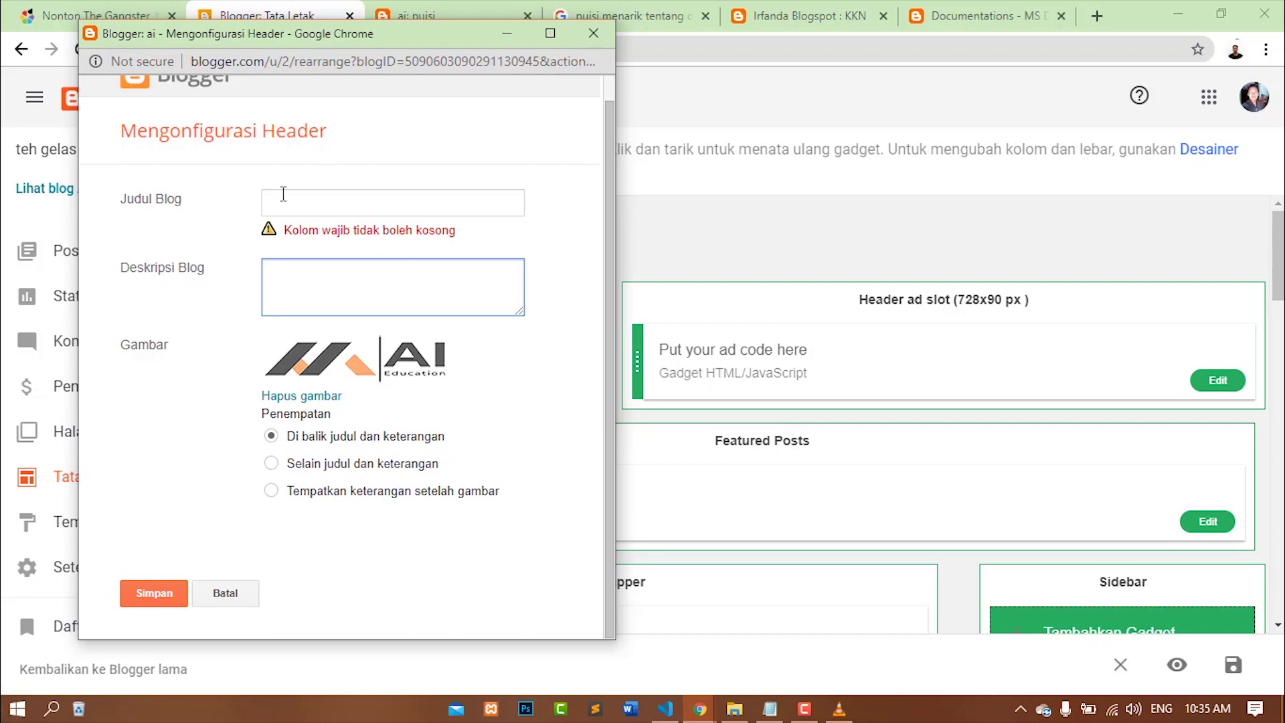
Set the header's blog title to passsword and save the gadget
click(361, 212)
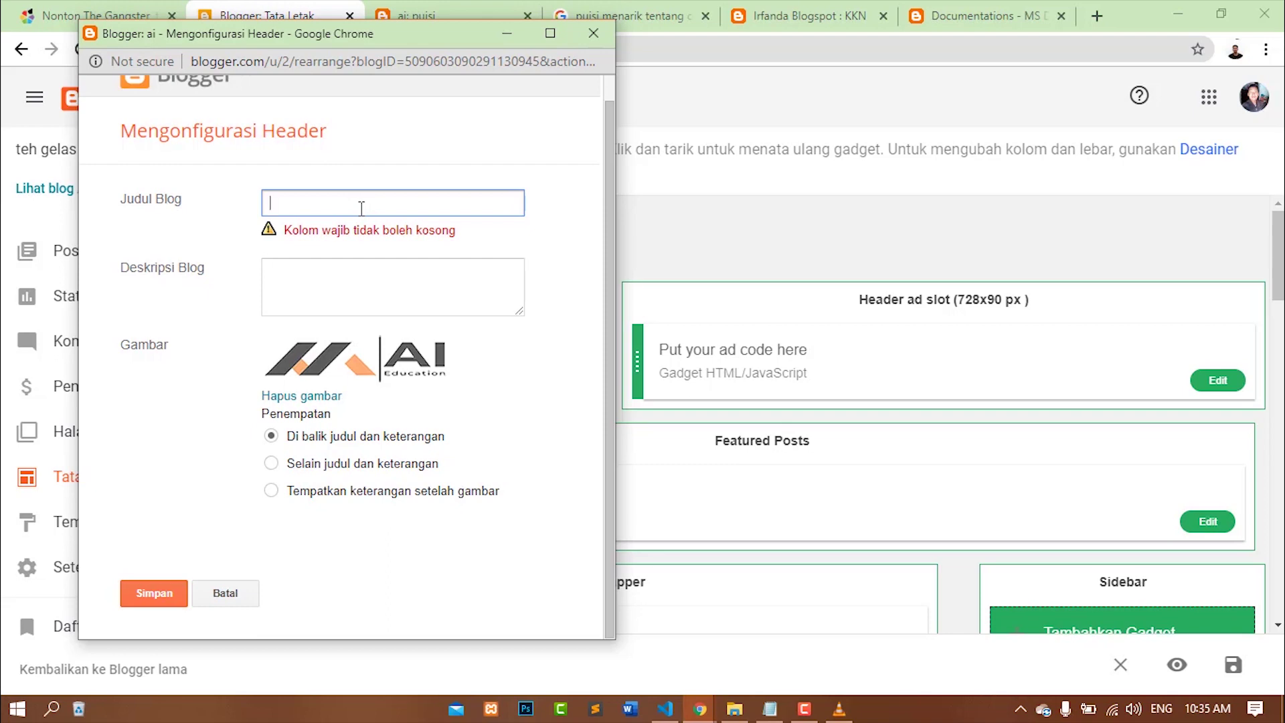
text(puisi)
key(BackSpace)
key(BackSpace)
key(BackSpace)
key(BackSpace)
text(asssword)
click(159, 597)
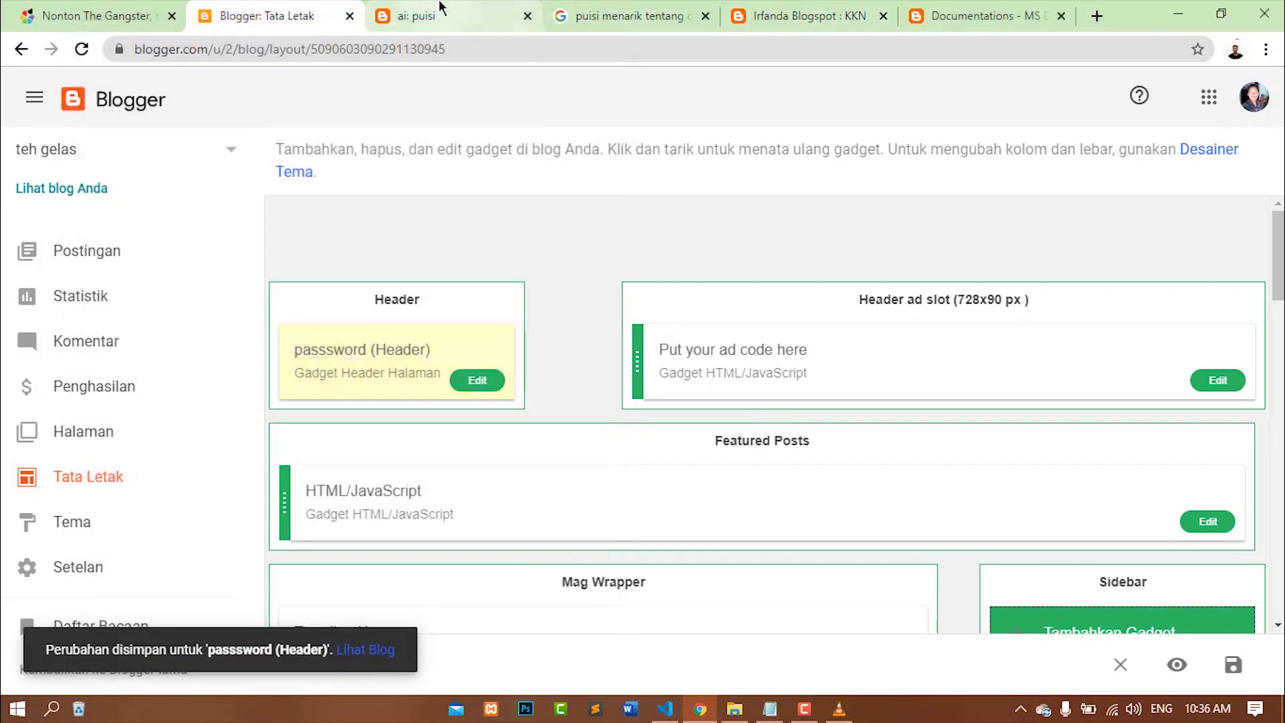
Reload the blog's puisi page to check how the changed title sits with the logo, and return to the layout page
click(435, 14)
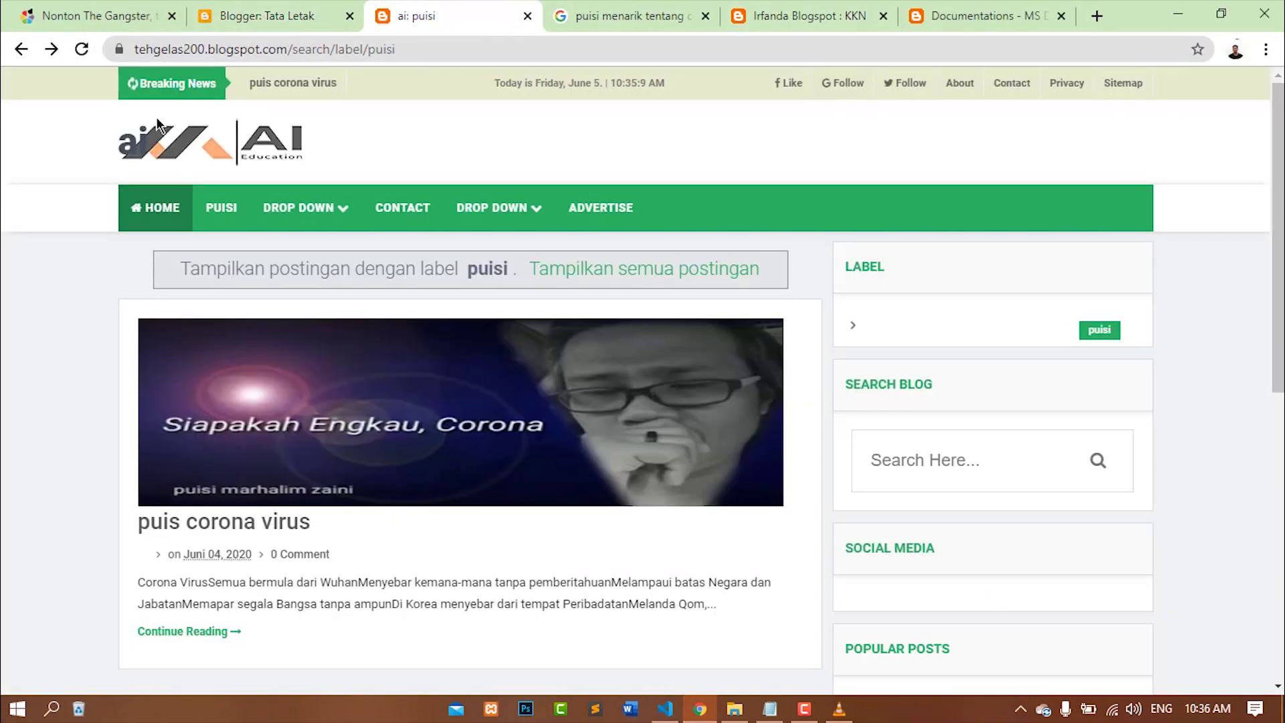
click(79, 50)
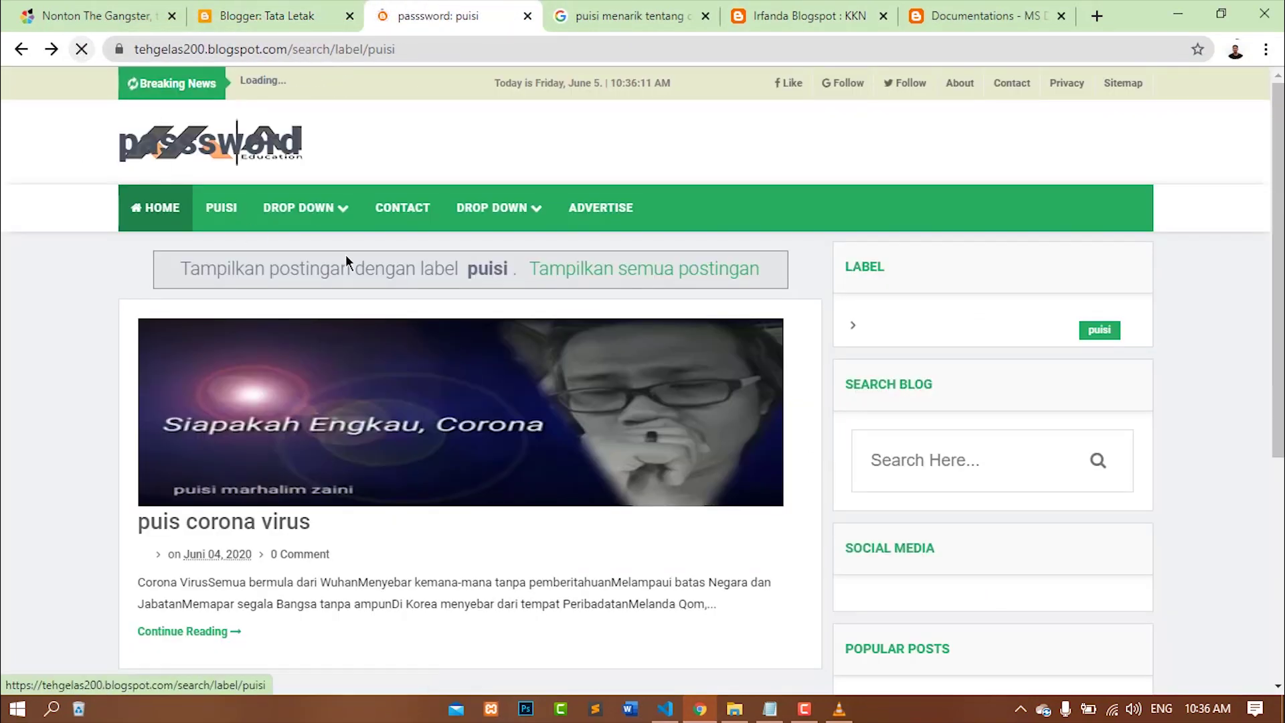
mouse_move(273, 241)
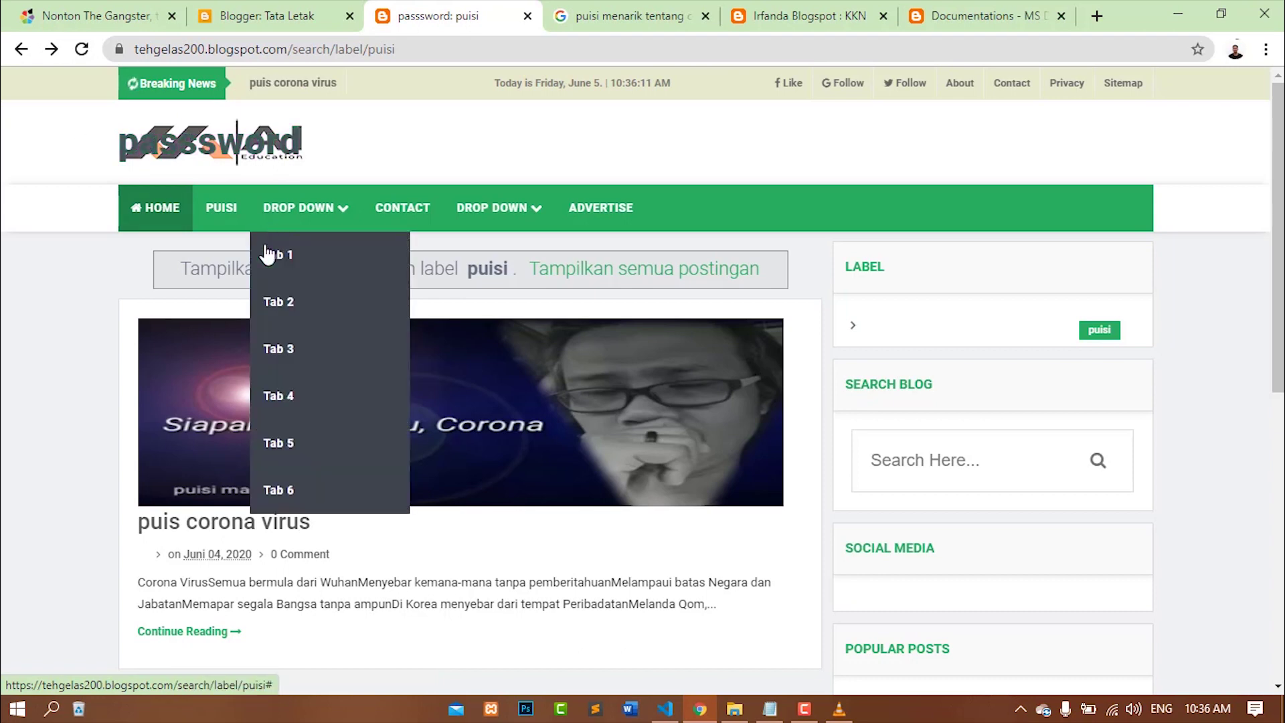
click(268, 16)
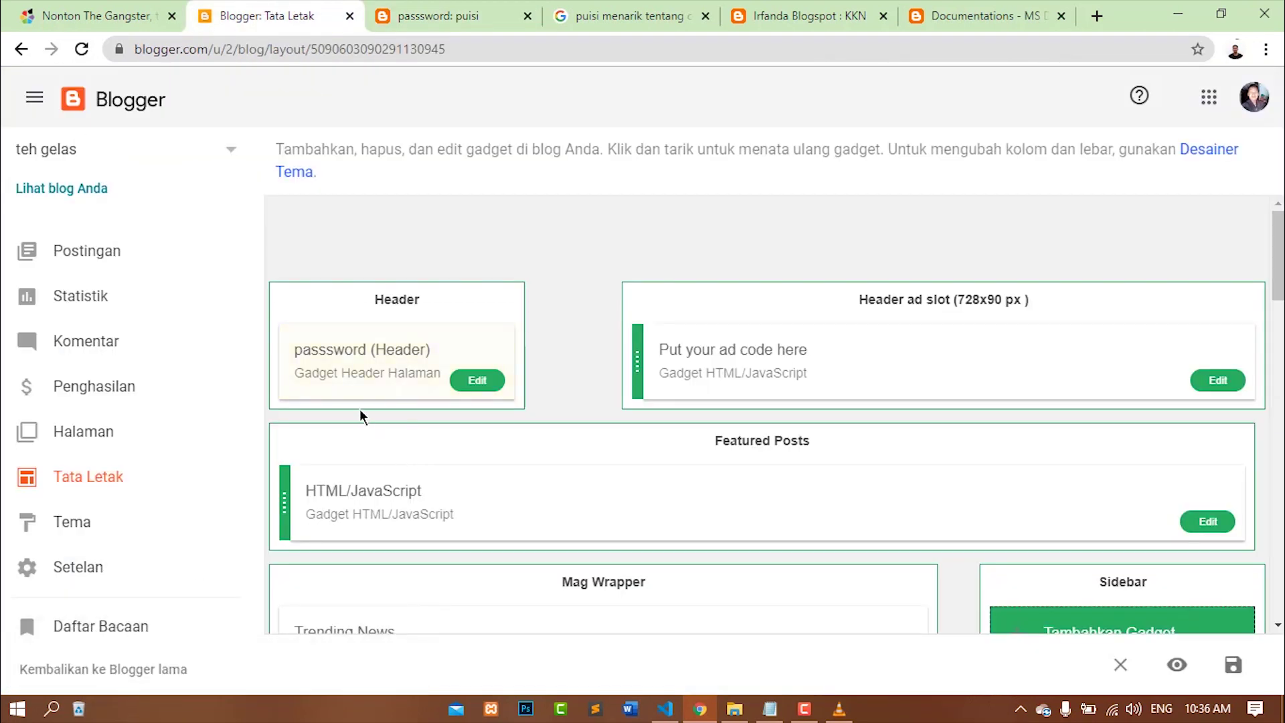
Review the Header gadget's settings, set their window aside and compare the live blog's header with the layout
click(480, 376)
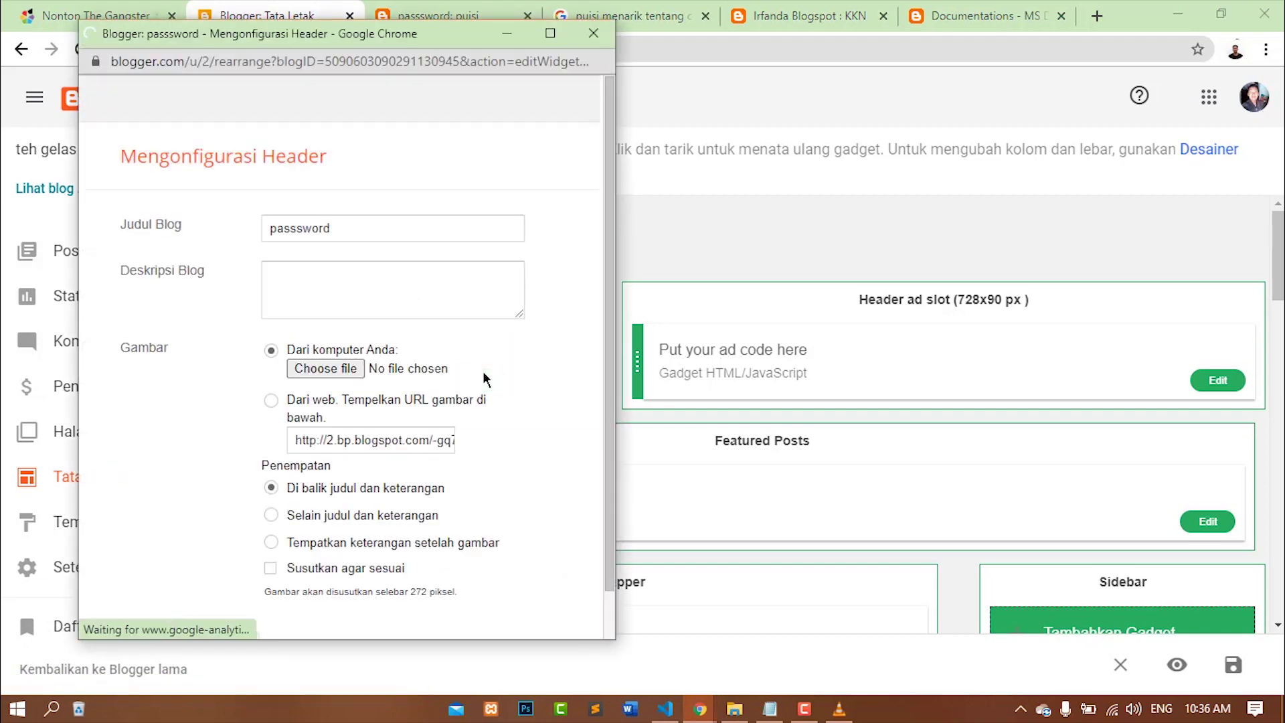
click(507, 32)
click(438, 15)
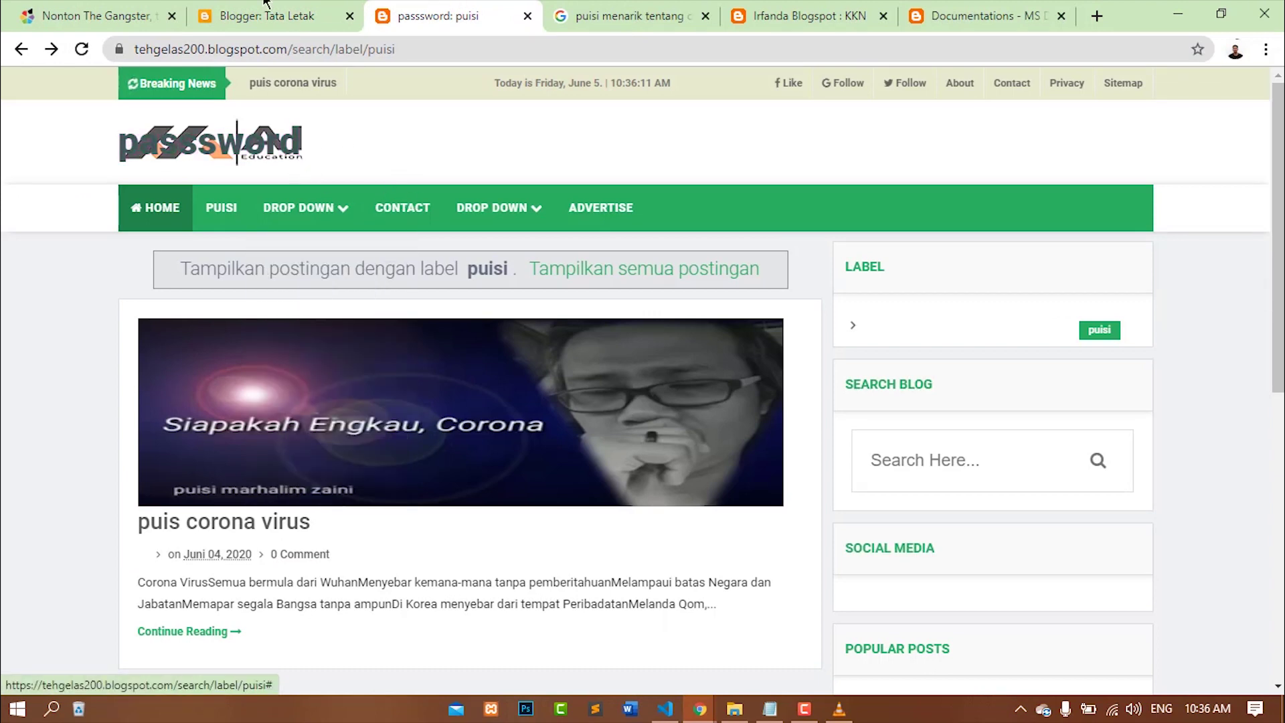
click(306, 23)
scroll(292, 503, down, 1)
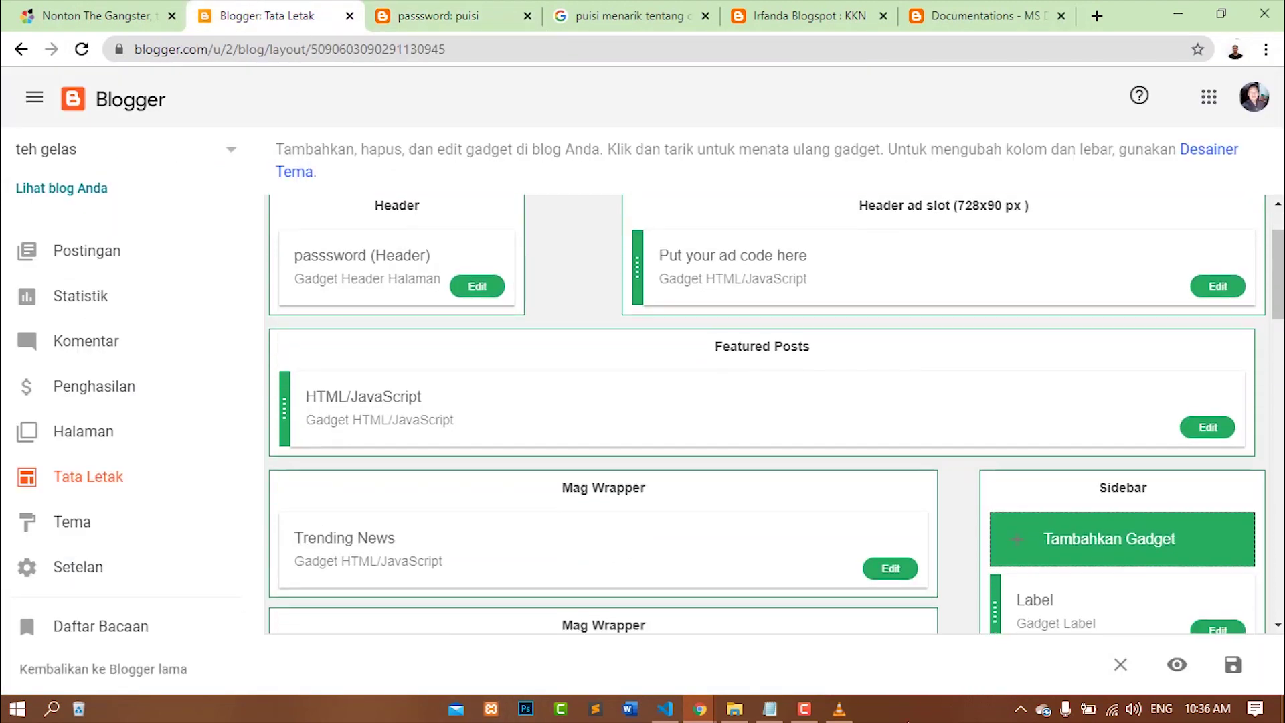
Switch to File Explorer and find the logo png file in D: > bahan buat blog > harus cuan
click(734, 711)
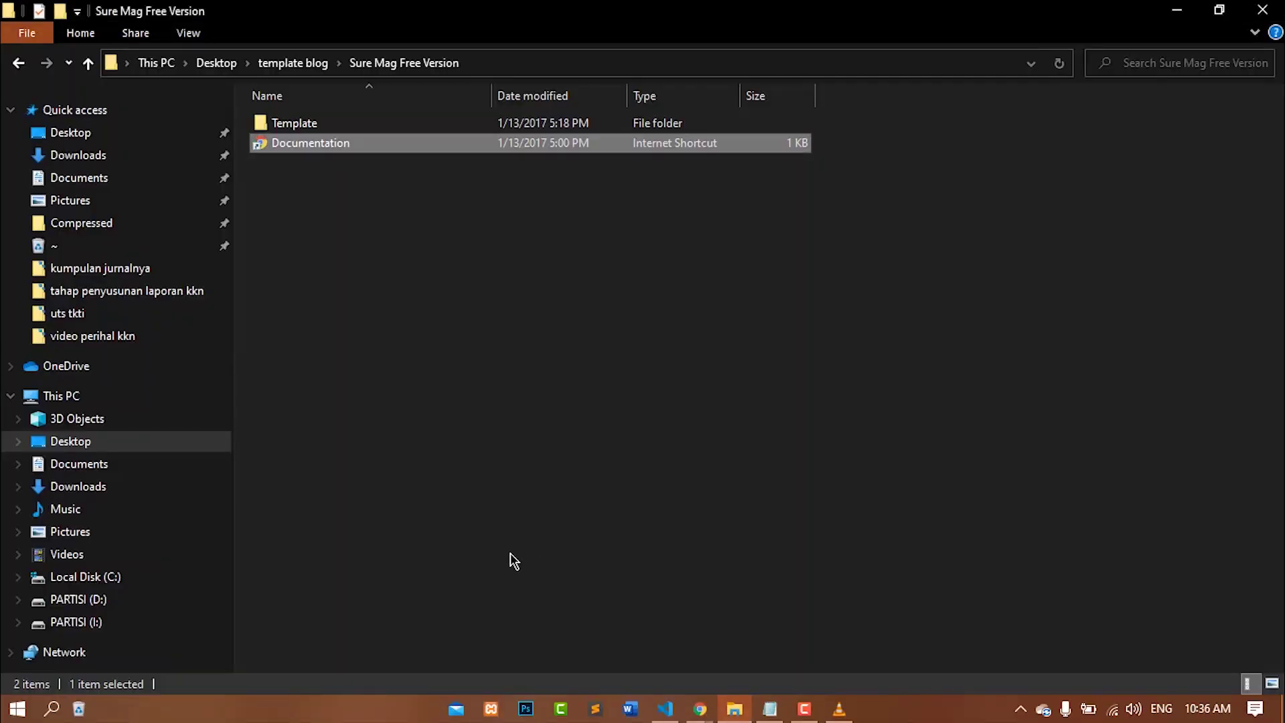
click(117, 603)
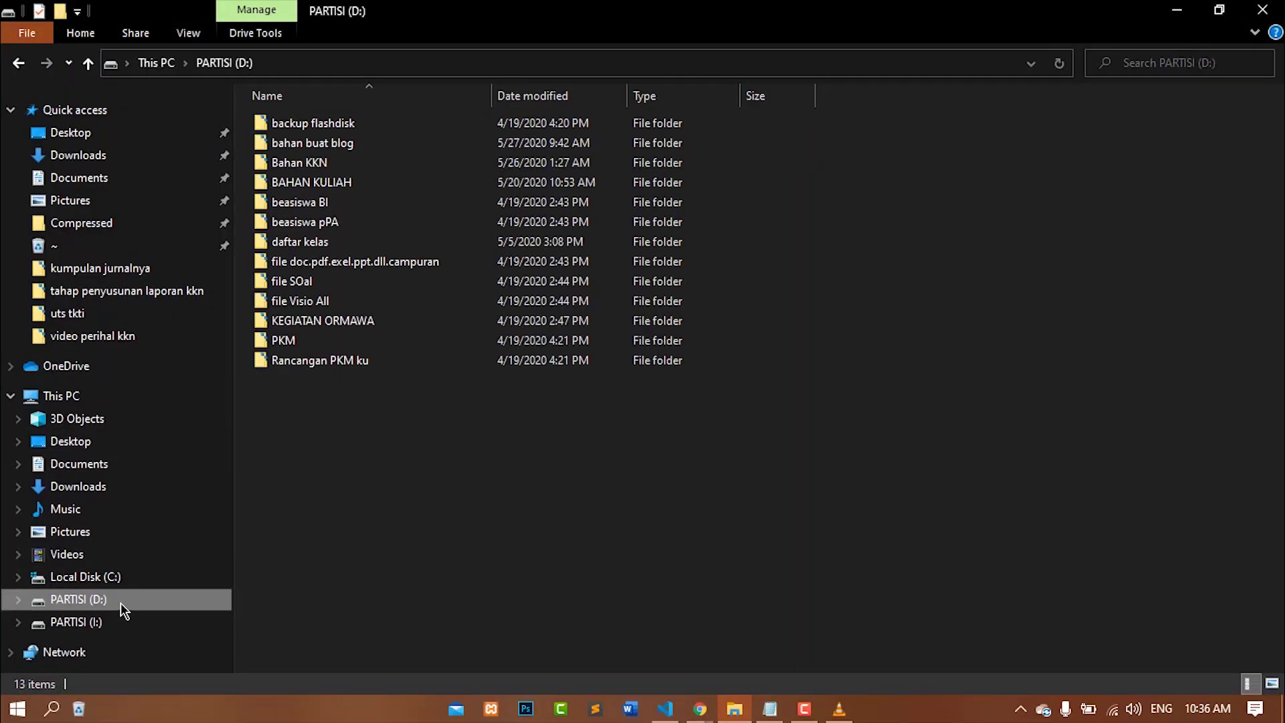
double_click(340, 145)
double_click(287, 131)
click(292, 158)
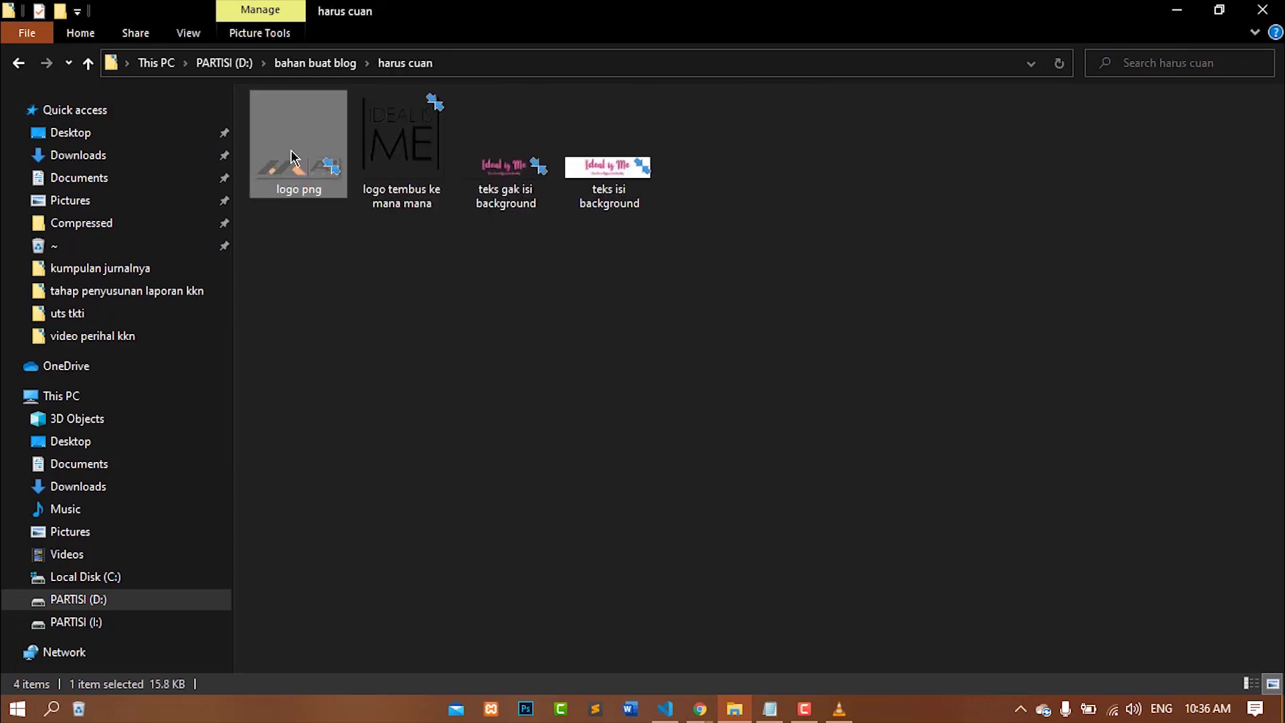
Check the pixel dimensions, width and height of the logo png file in its properties
right_click(292, 160)
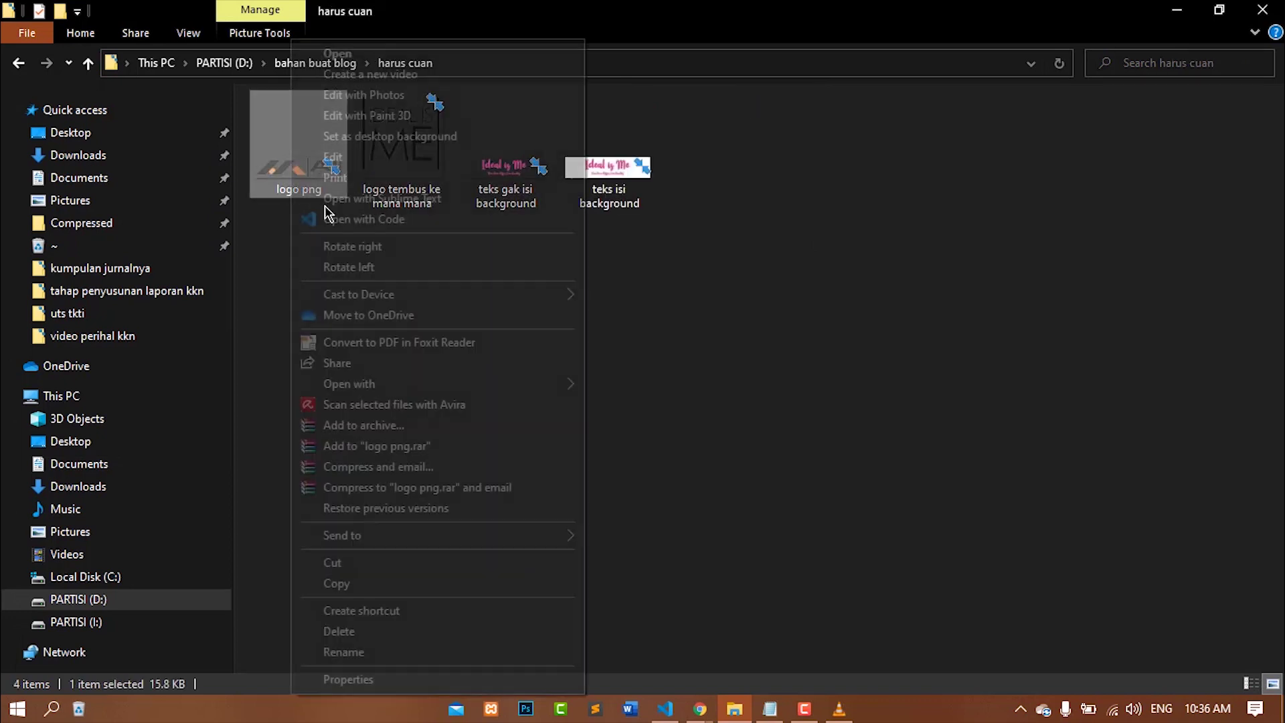
click(367, 679)
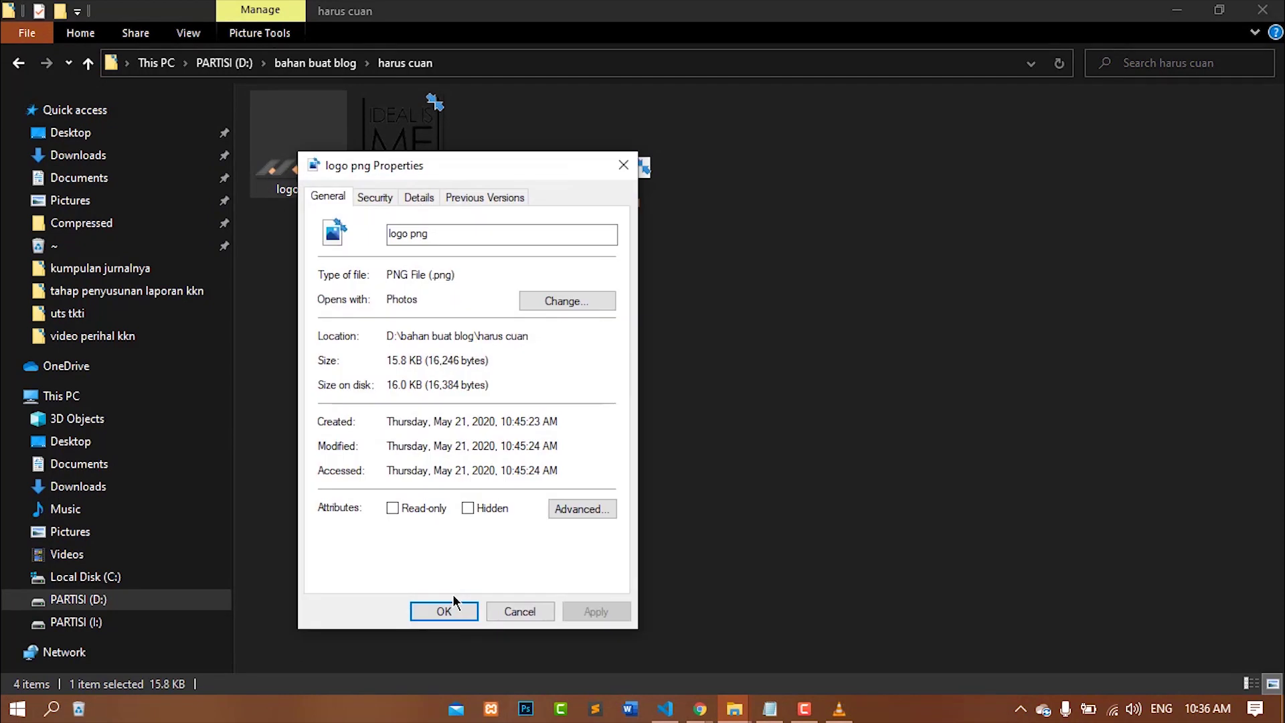
click(377, 197)
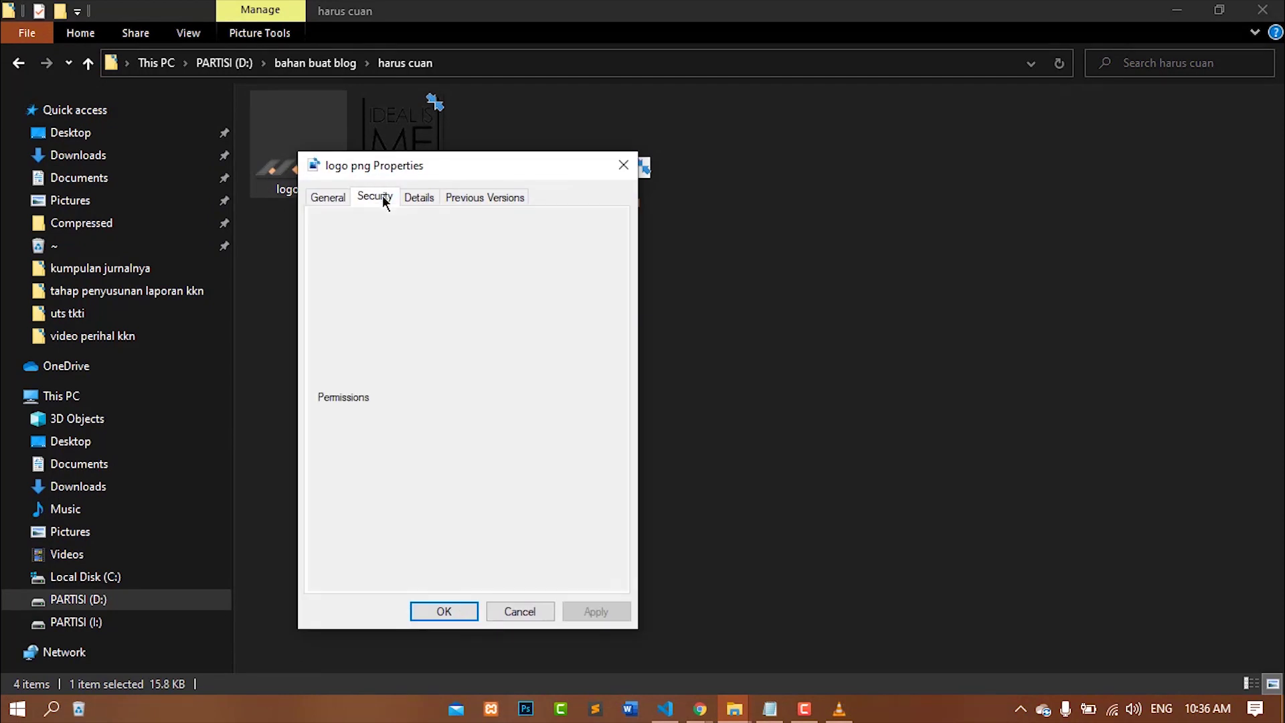
click(417, 198)
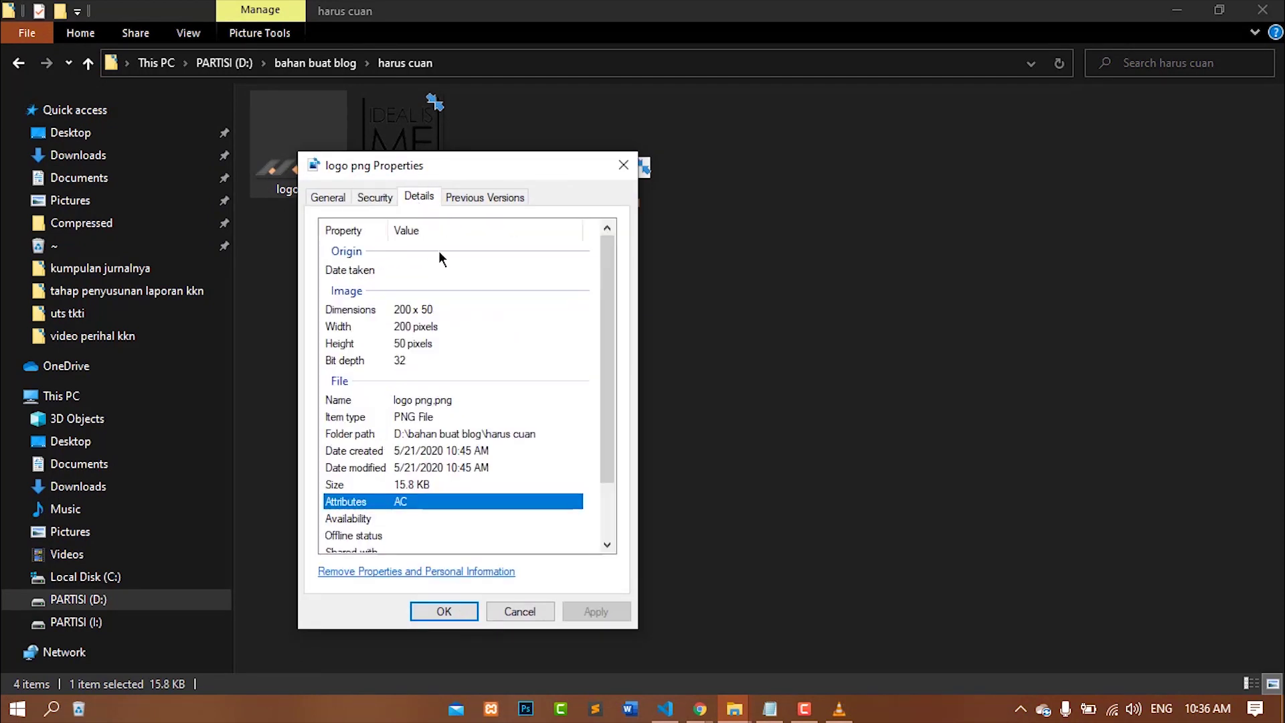
click(400, 311)
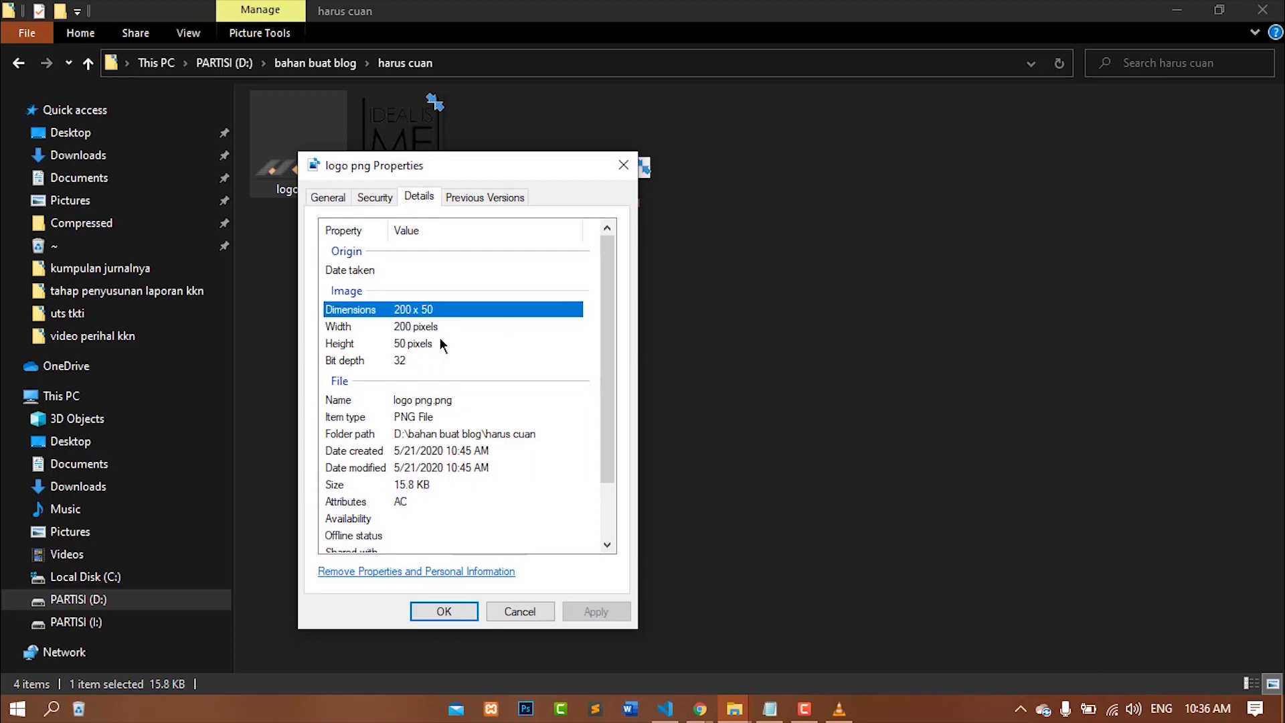
click(440, 333)
click(440, 340)
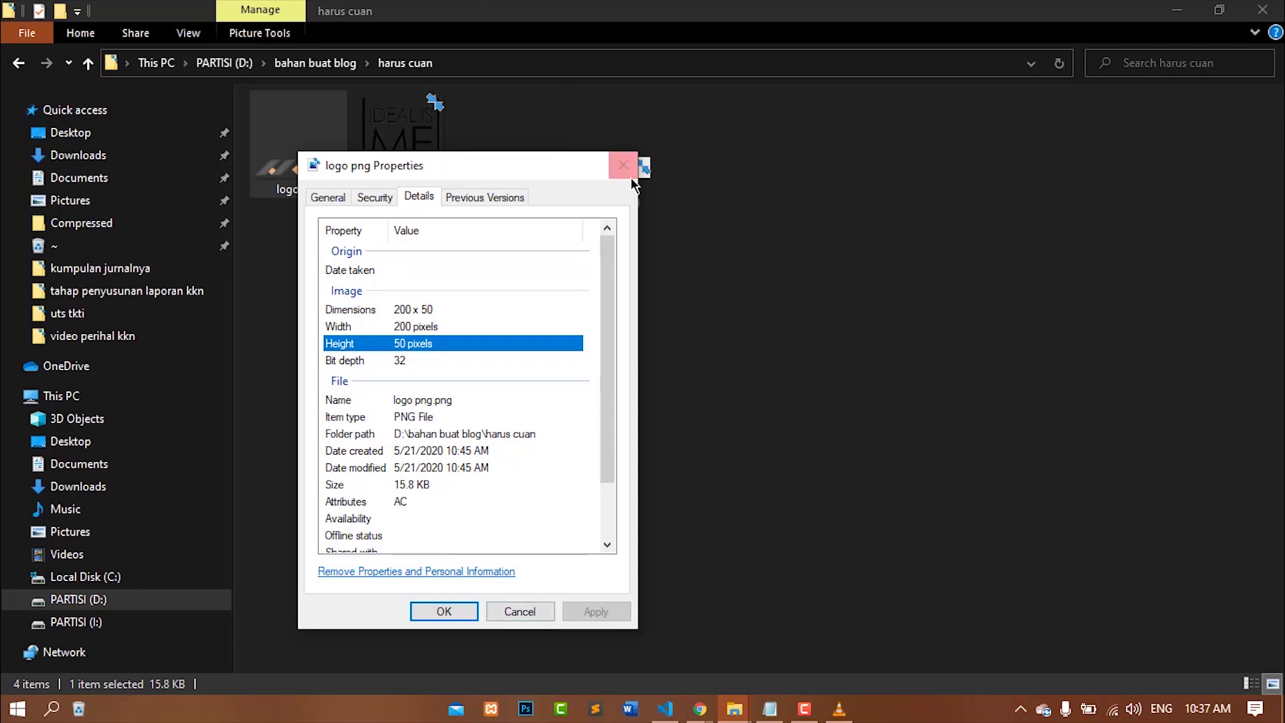
key(Escape)
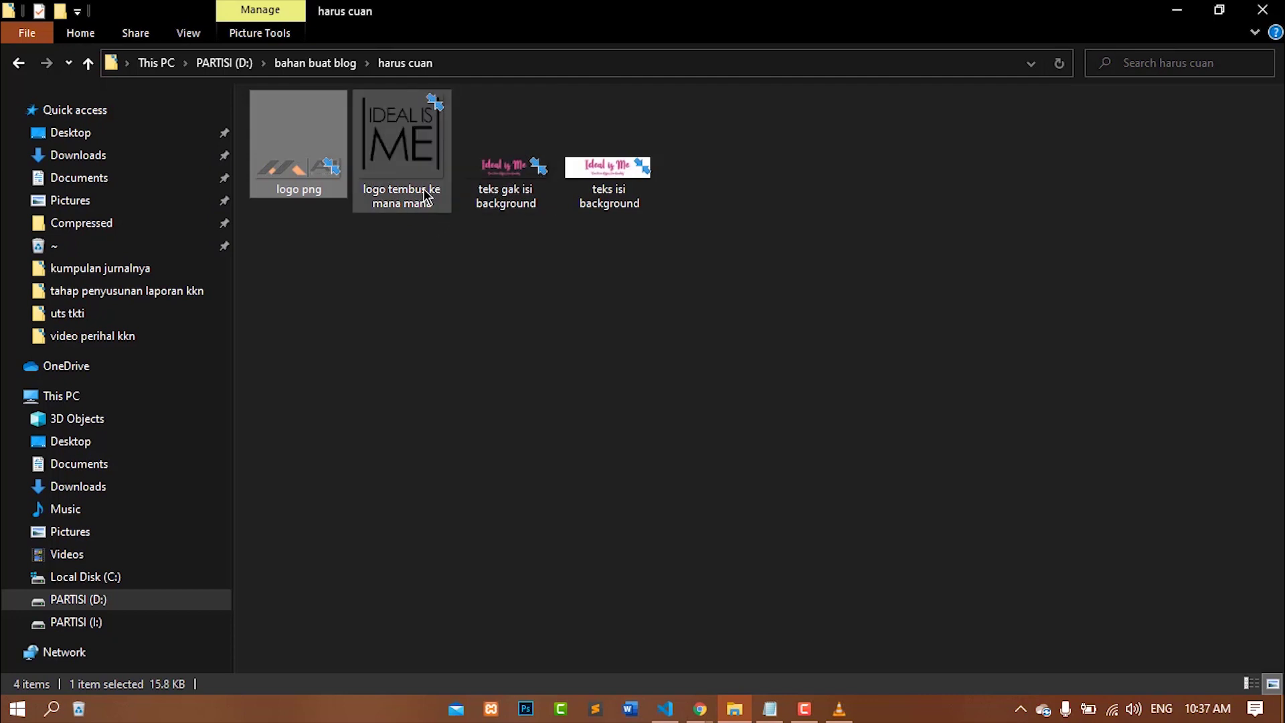
View the teks gak isi background image at full size, close it and go back to the bahan buat blog folder
click(750, 256)
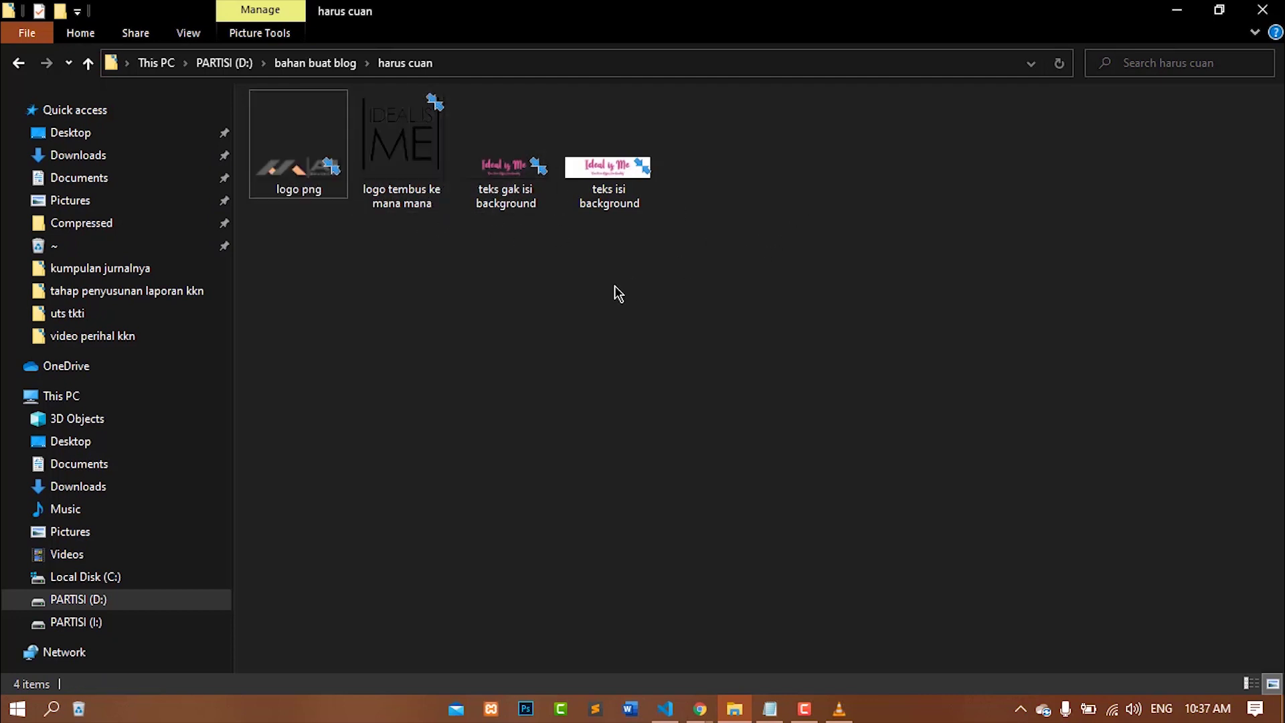
double_click(532, 197)
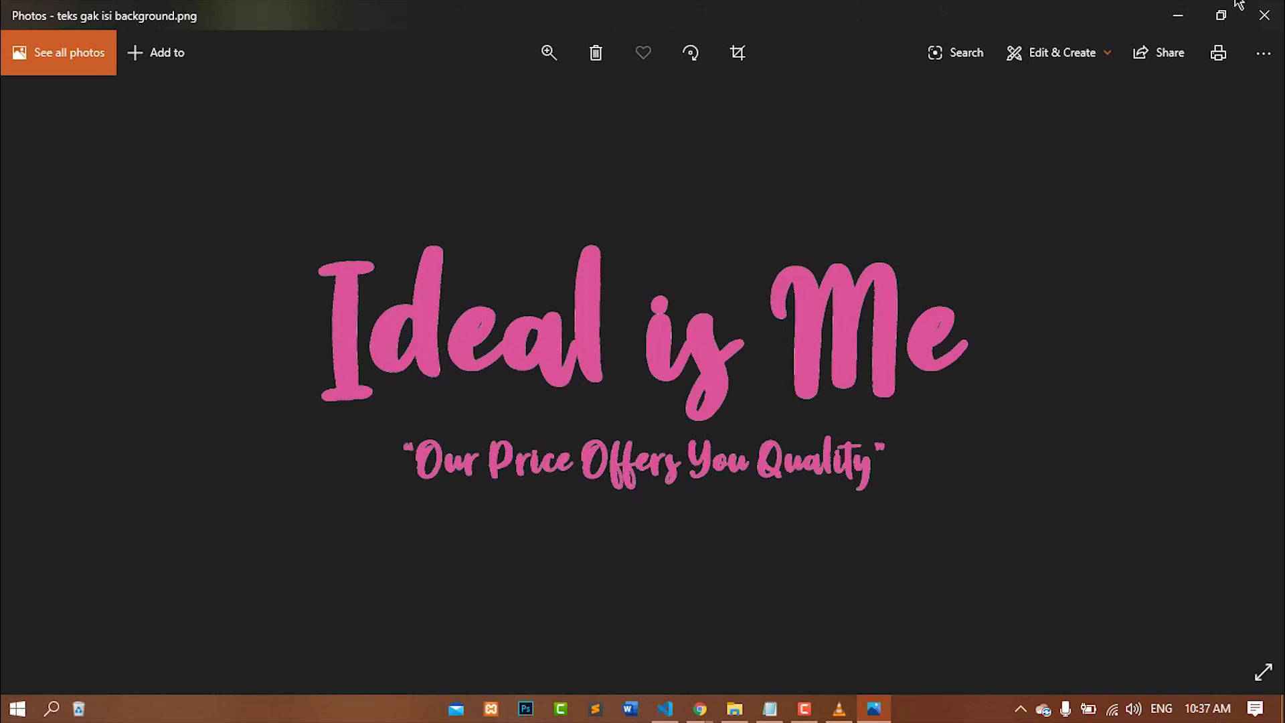
click(1267, 17)
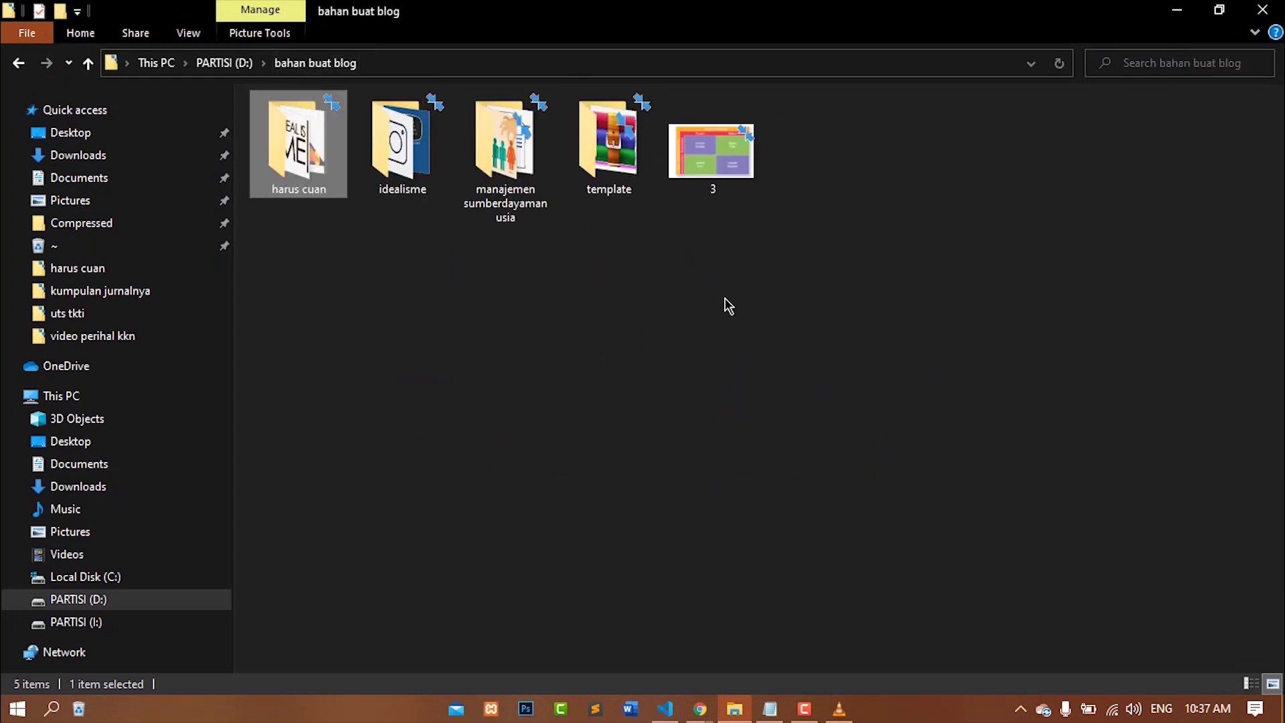
Switch back to Chrome and examine the header, post list and sidebar gadgets on the blog's puisi page
click(701, 718)
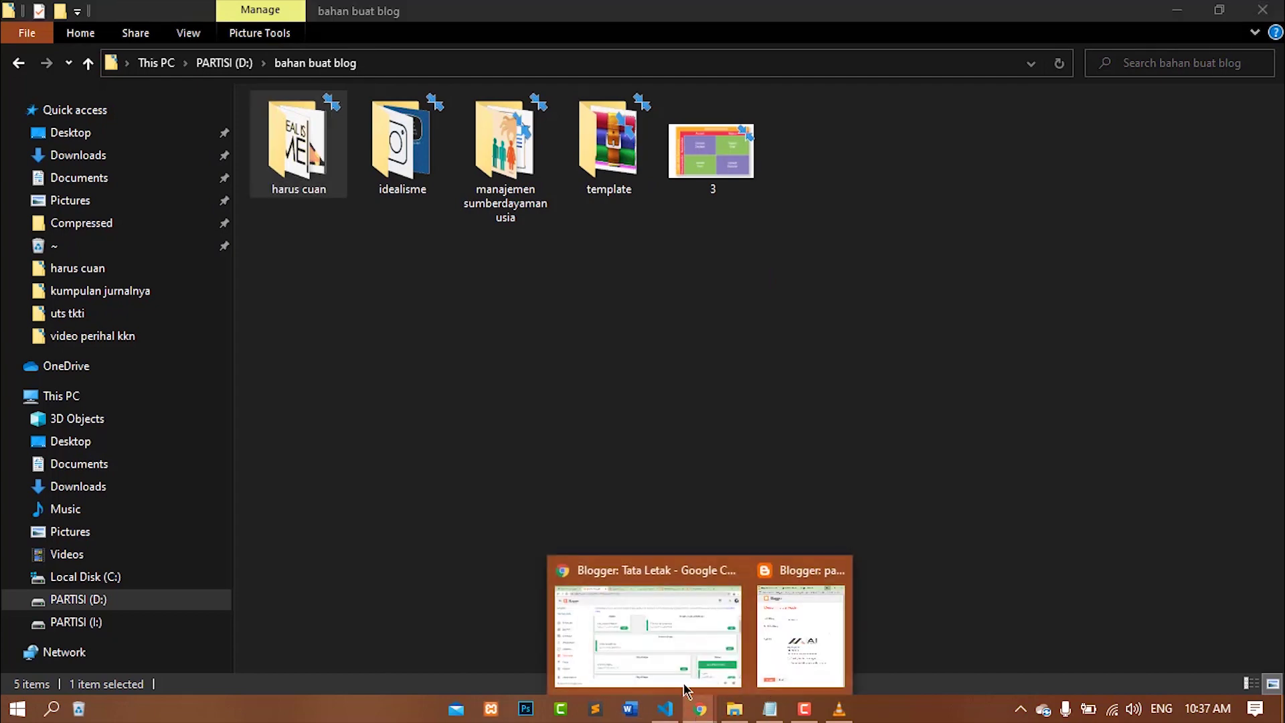
click(653, 656)
click(453, 6)
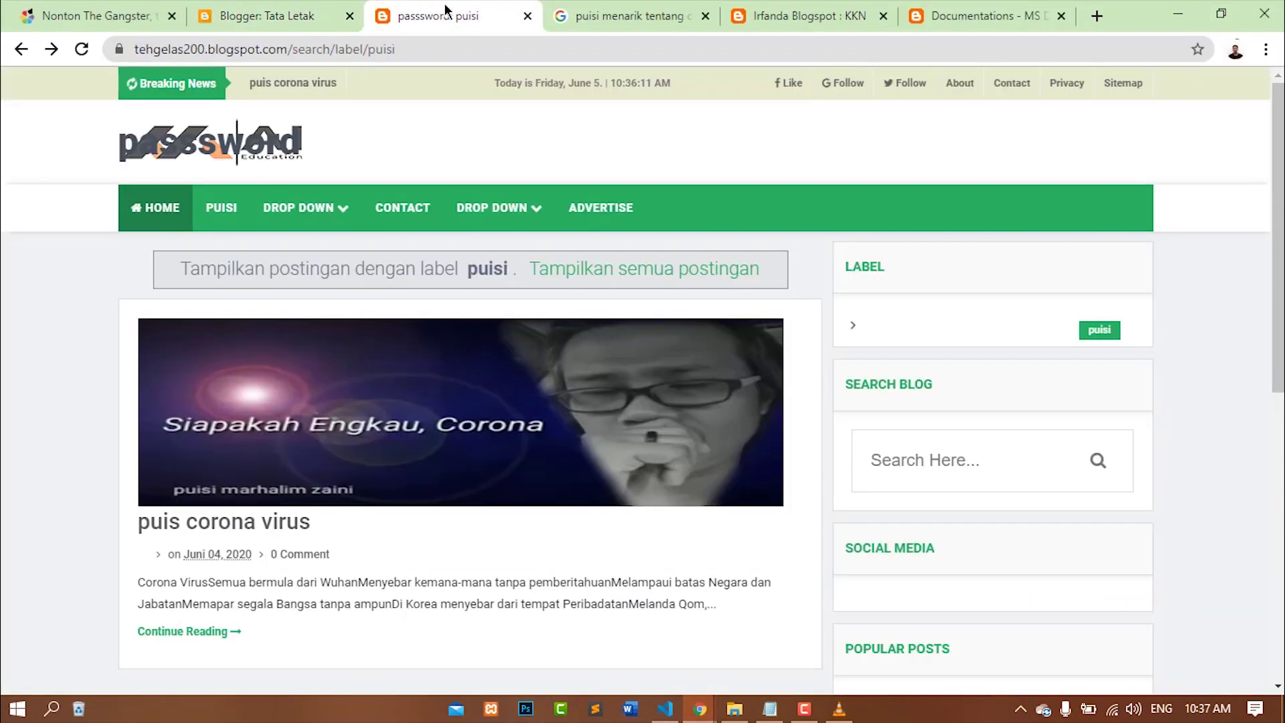
scroll(833, 154, down, 1)
scroll(841, 161, down, 4)
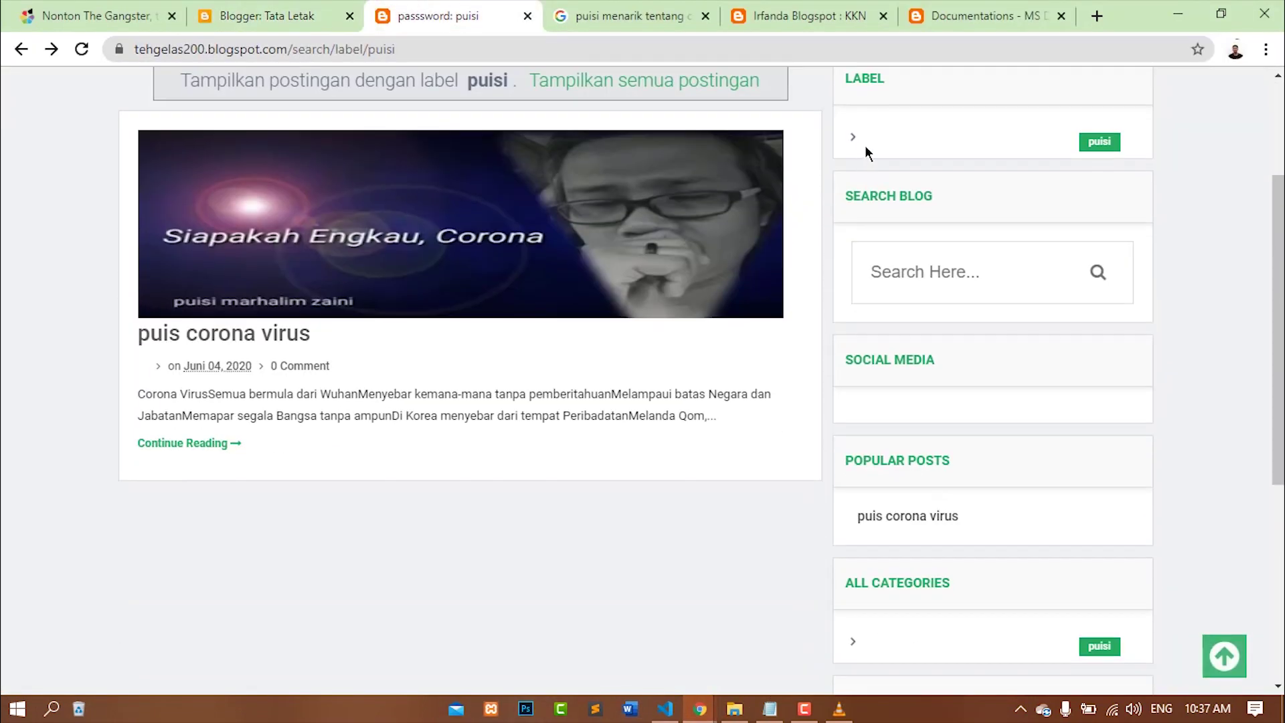
scroll(841, 178, up, 3)
scroll(323, 450, up, 3)
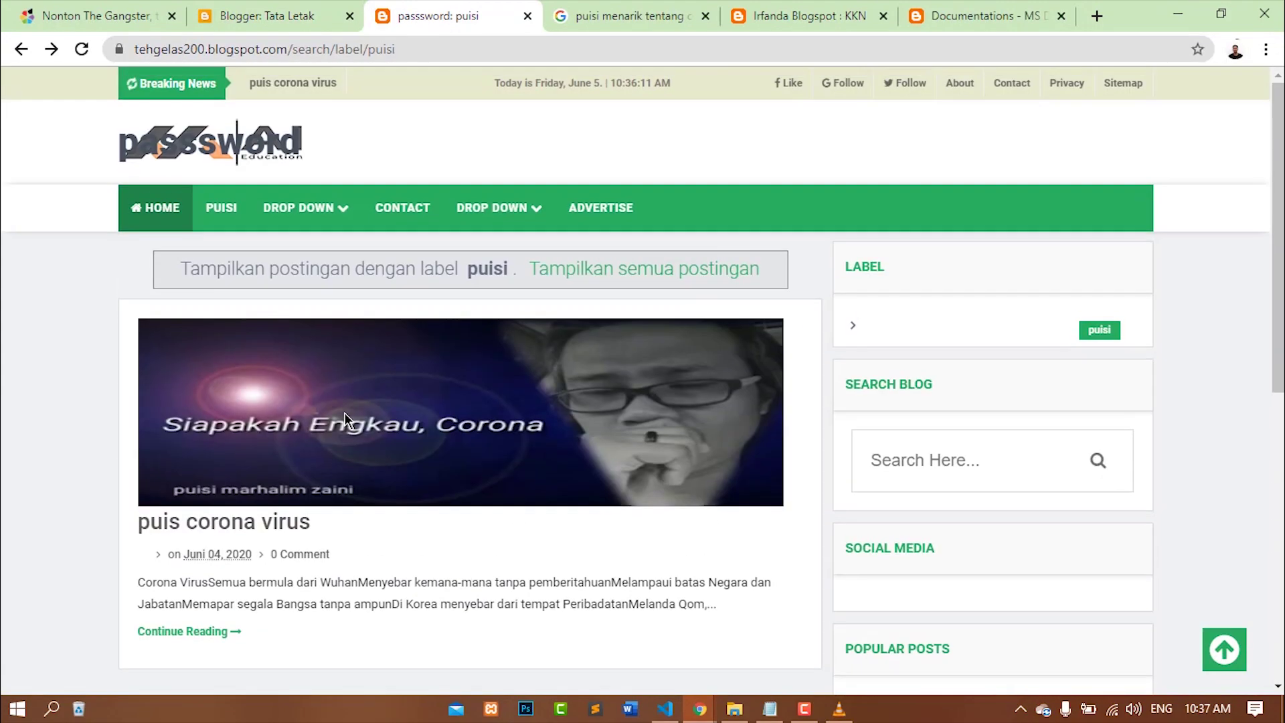
scroll(339, 382, down, 5)
scroll(338, 367, up, 4)
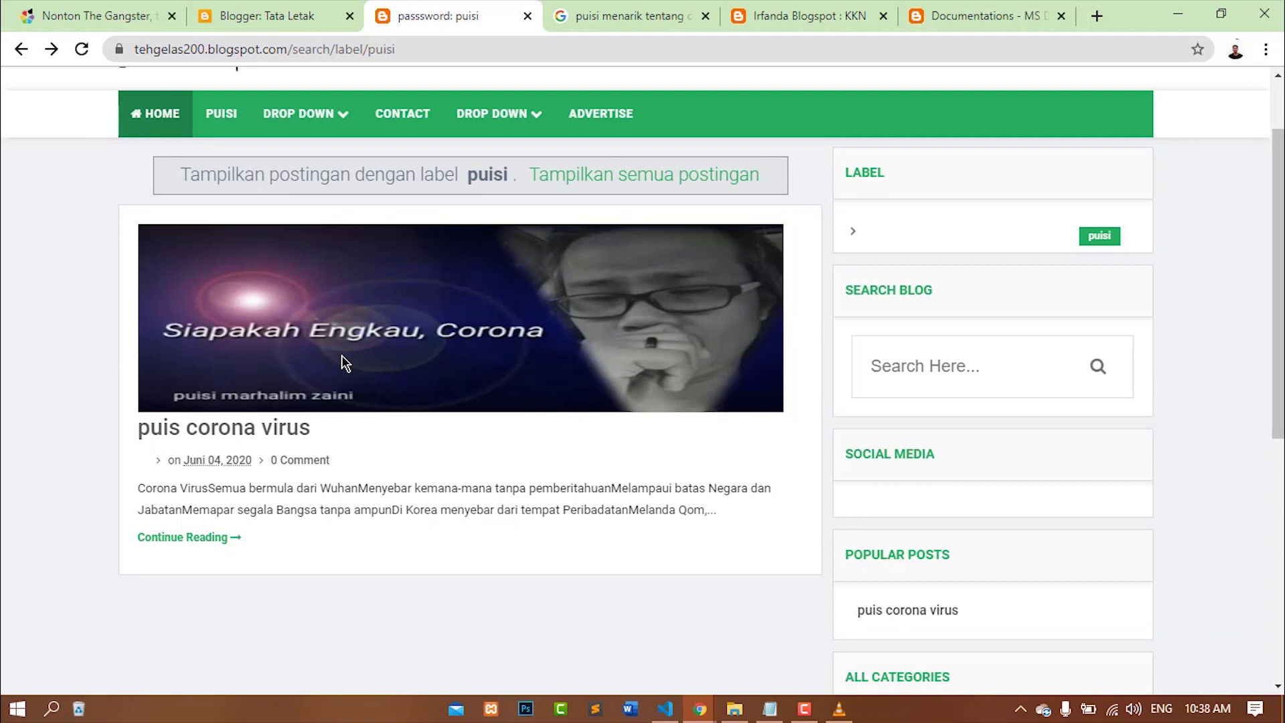
scroll(345, 363, up, 2)
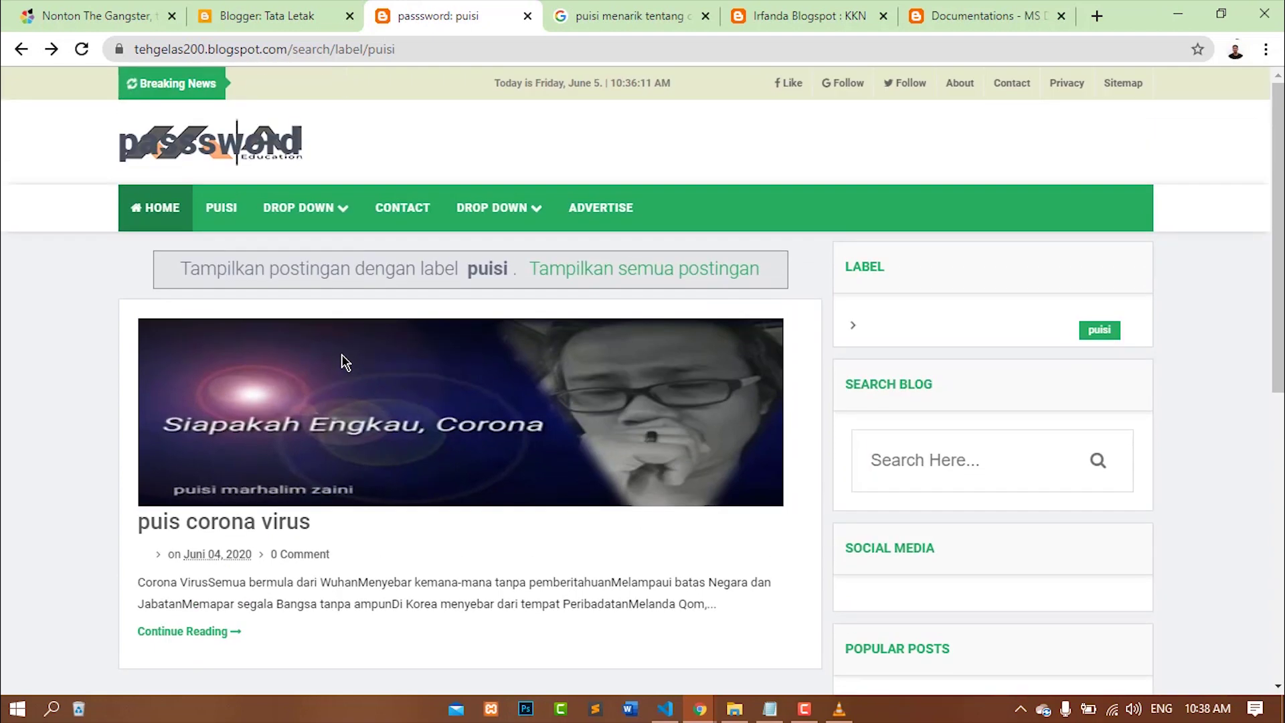